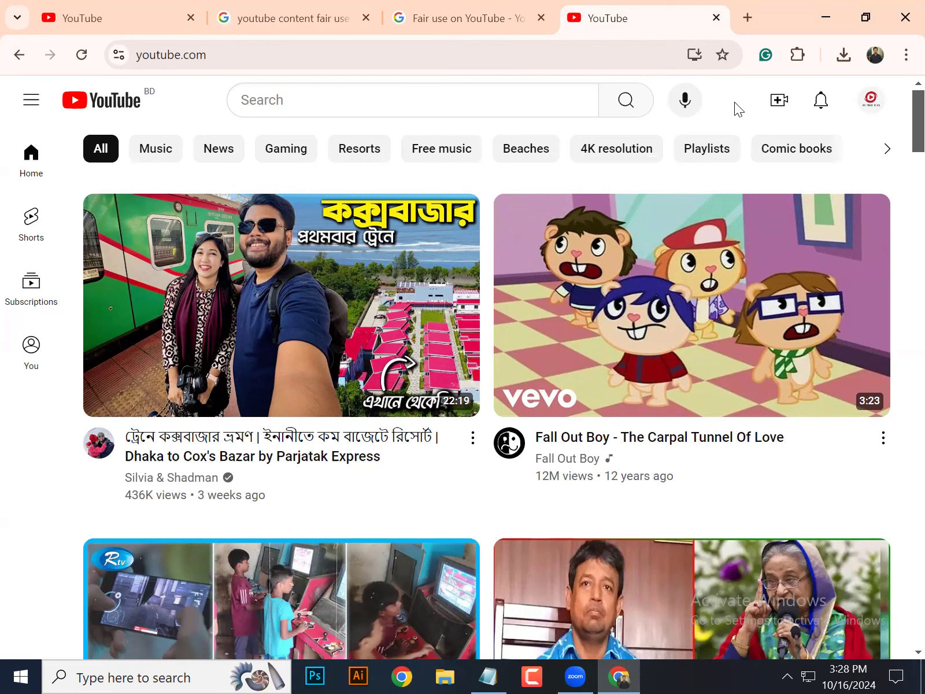
- Open YouTube Studio for the signed-in channel and highlight the notice about missing 2-Step Verification
{"action": "left_click", "coordinate": [872, 100]}
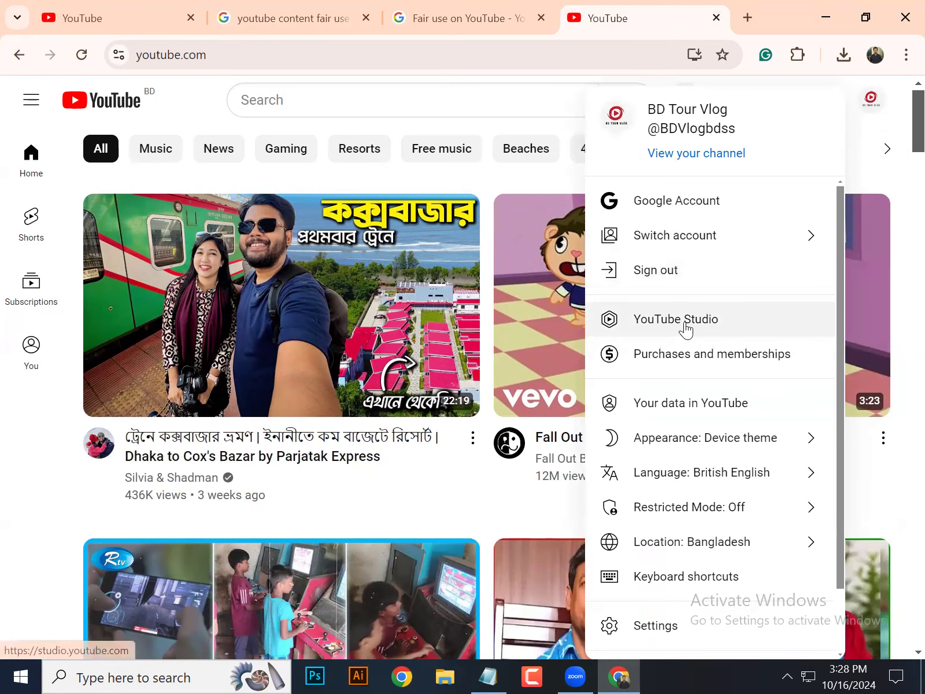
{"action": "left_click", "coordinate": [701, 323]}
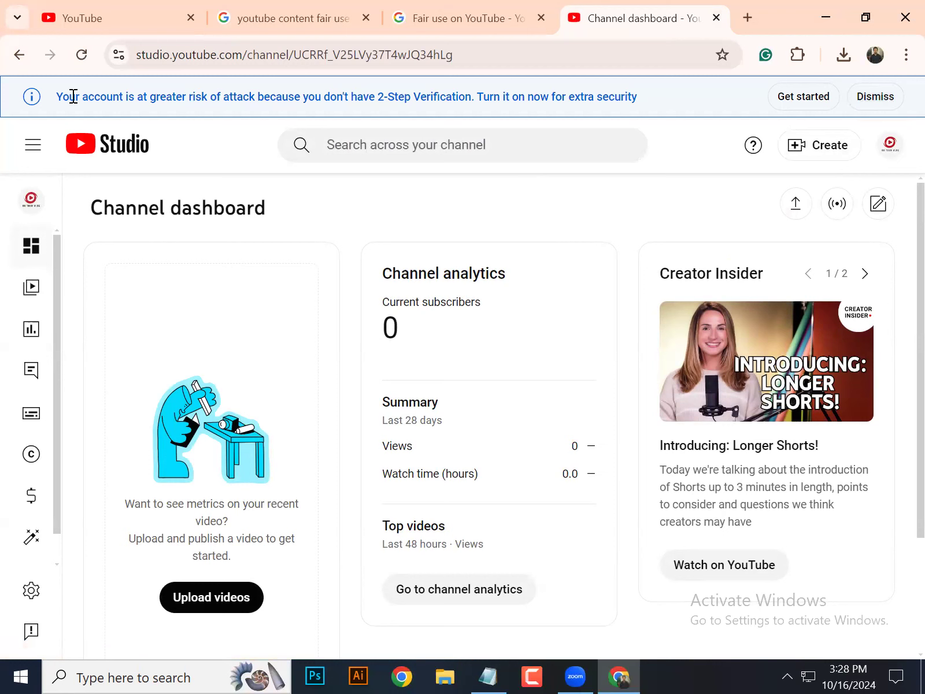
{"action": "left_click_drag", "start_coordinate": [57, 97], "coordinate": [671, 82]}
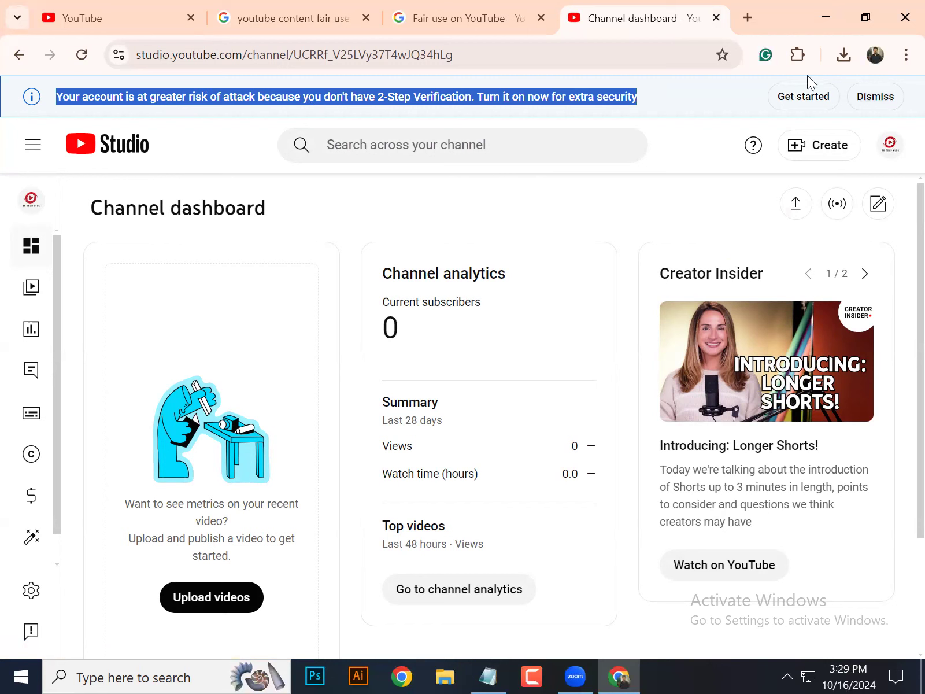
{"action": "left_click", "coordinate": [792, 118]}
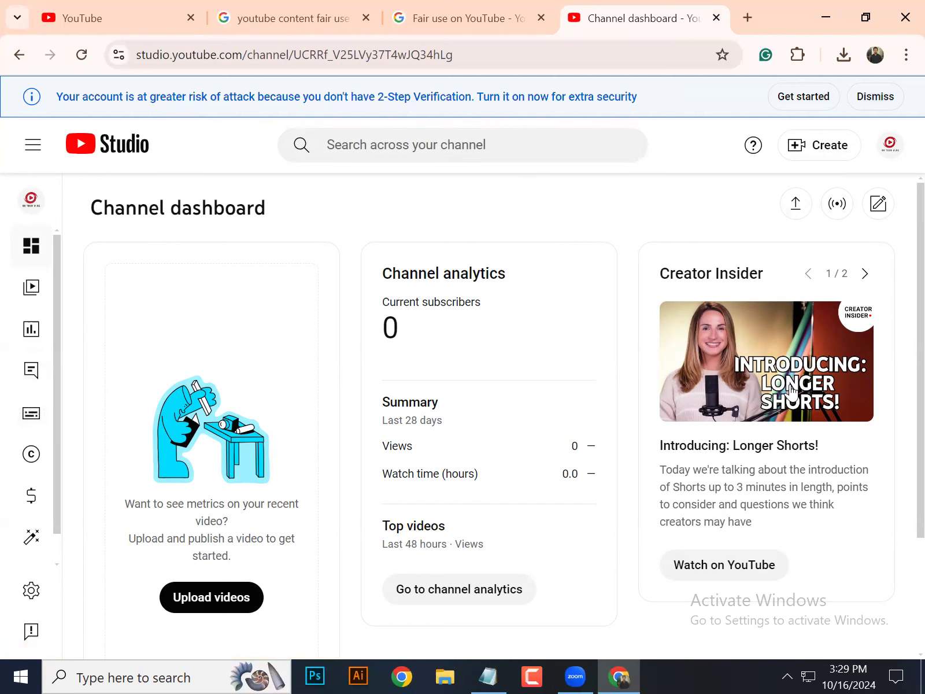
- Look over the content creation options, dismiss the podcast RSS feed notice, and open the channel's content page
{"action": "left_click", "coordinate": [845, 152]}
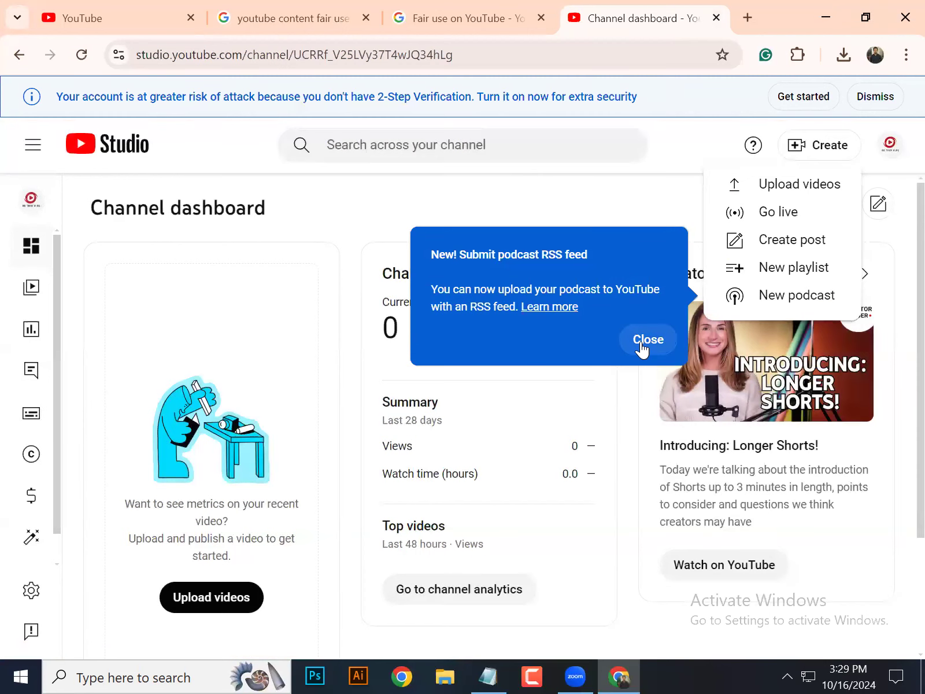
{"action": "left_click", "coordinate": [643, 346]}
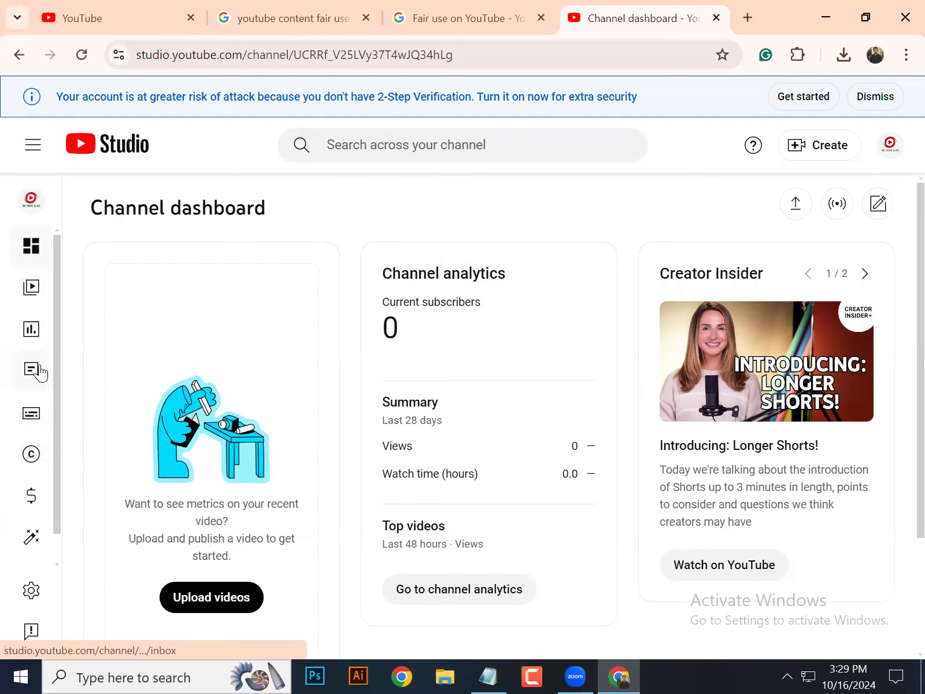
{"action": "left_click", "coordinate": [34, 294]}
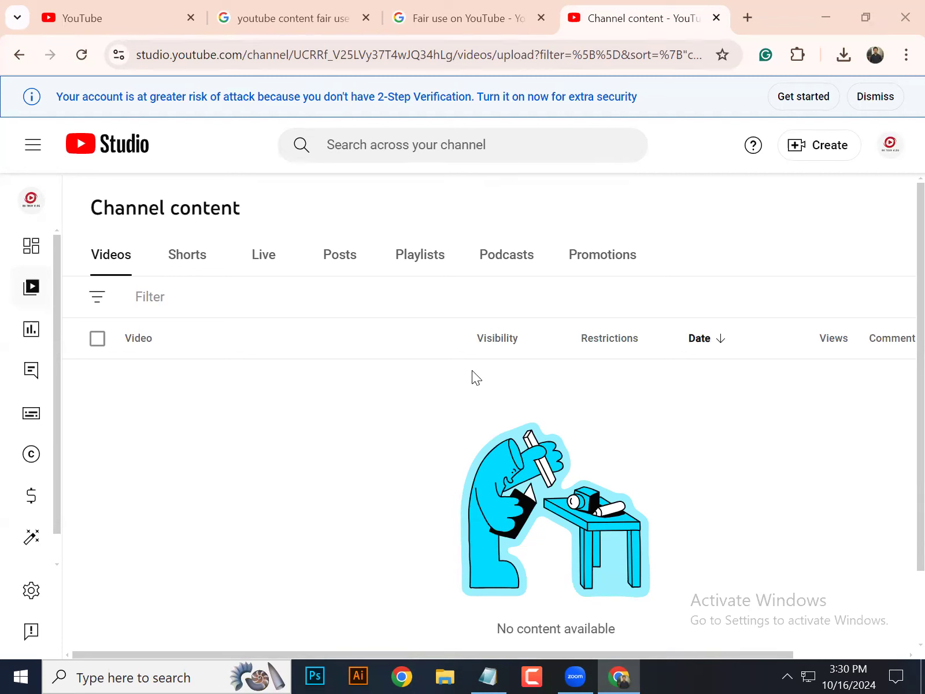
- Switch to the YouTube home page and browse the recommended videos in the feed
{"action": "left_click", "coordinate": [81, 18]}
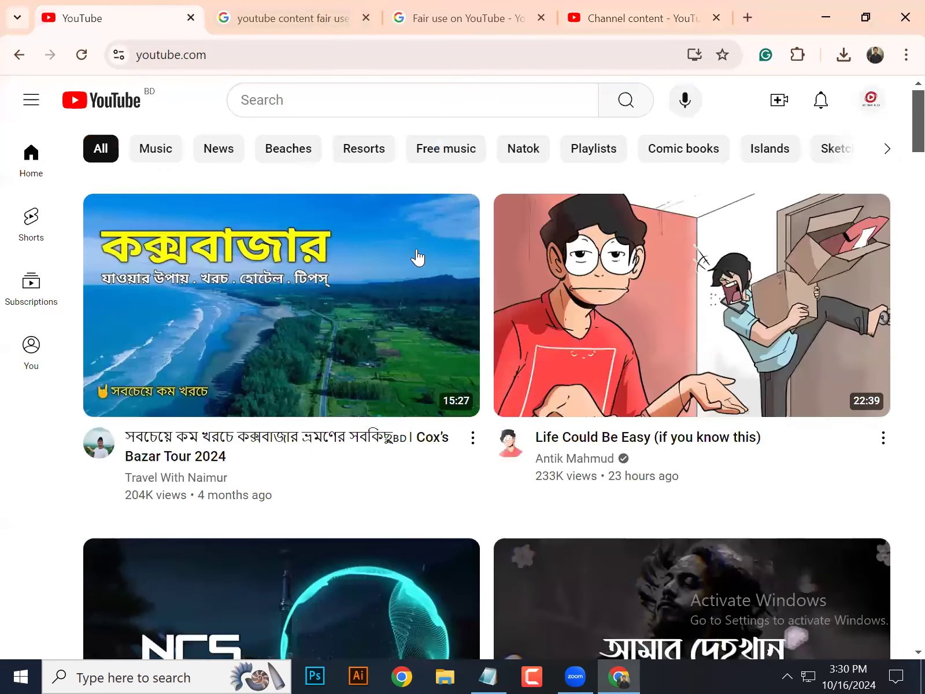
{"action": "scroll", "coordinate": [428, 287], "scroll_direction": "down", "scroll_amount": 5}
{"action": "scroll", "coordinate": [444, 325], "scroll_direction": "down", "scroll_amount": 1}
{"action": "scroll", "coordinate": [445, 325], "scroll_direction": "down", "scroll_amount": 8}
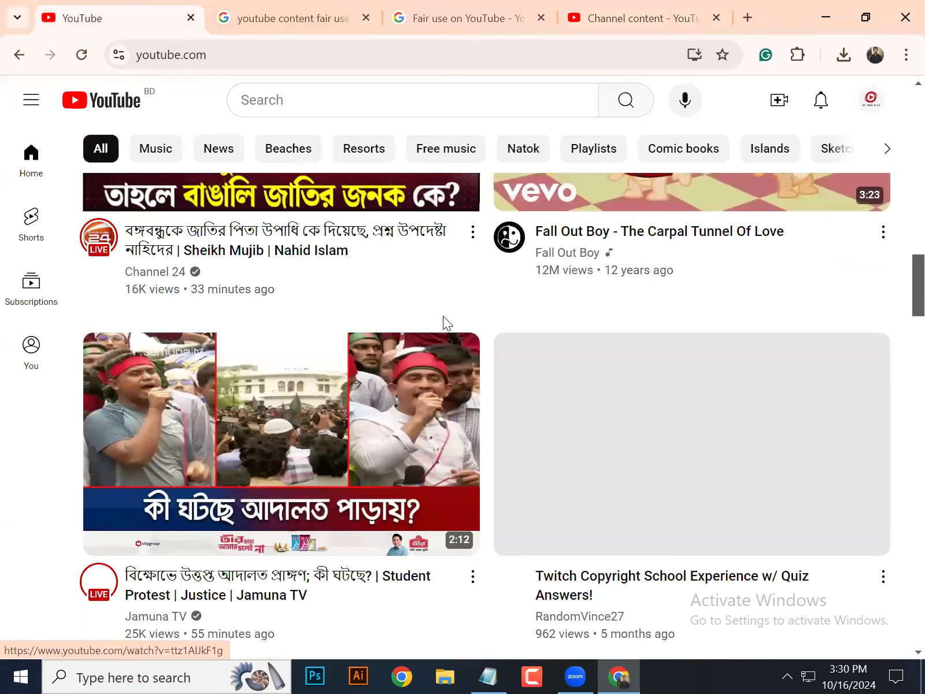
{"action": "scroll", "coordinate": [443, 316], "scroll_direction": "down", "scroll_amount": 3}
{"action": "scroll", "coordinate": [443, 324], "scroll_direction": "down", "scroll_amount": 2}
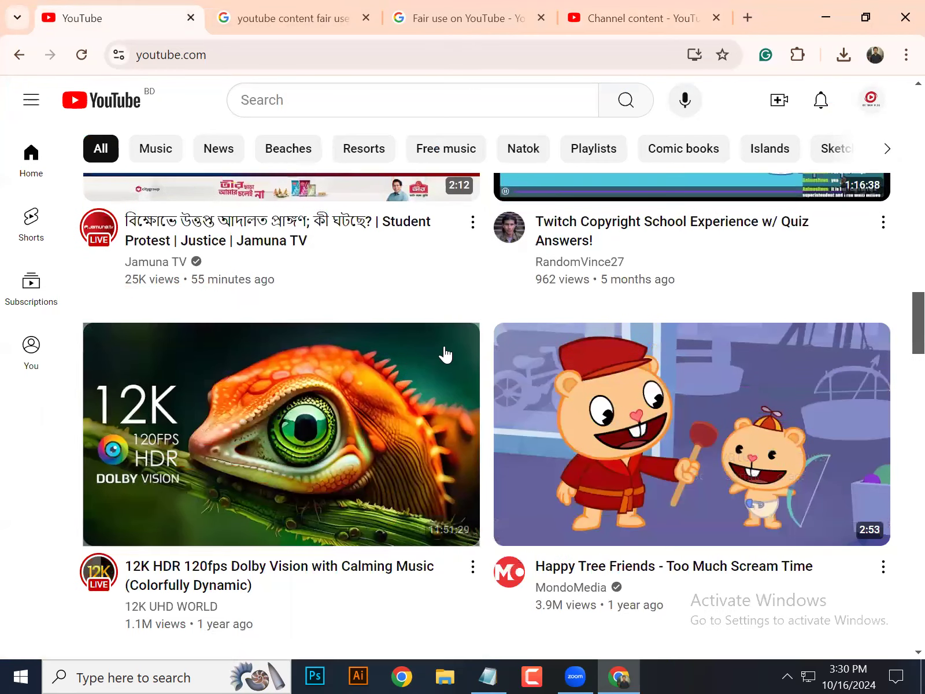
{"action": "scroll", "coordinate": [445, 355], "scroll_direction": "down", "scroll_amount": 5}
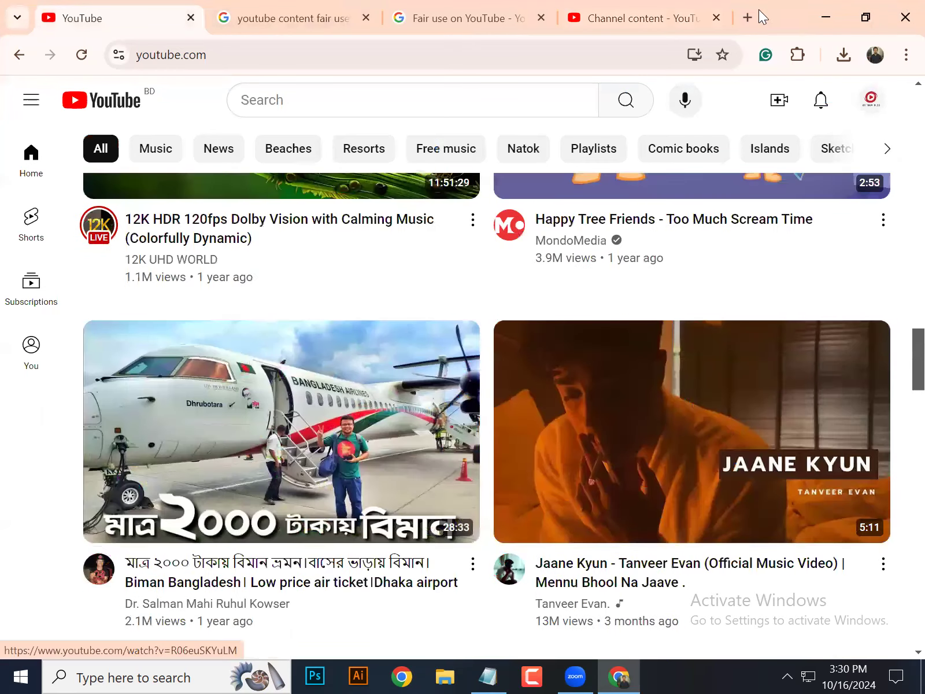
- Search Google for "google trends" in the existing search page and open the Google Trends site
{"action": "left_click", "coordinate": [742, 14]}
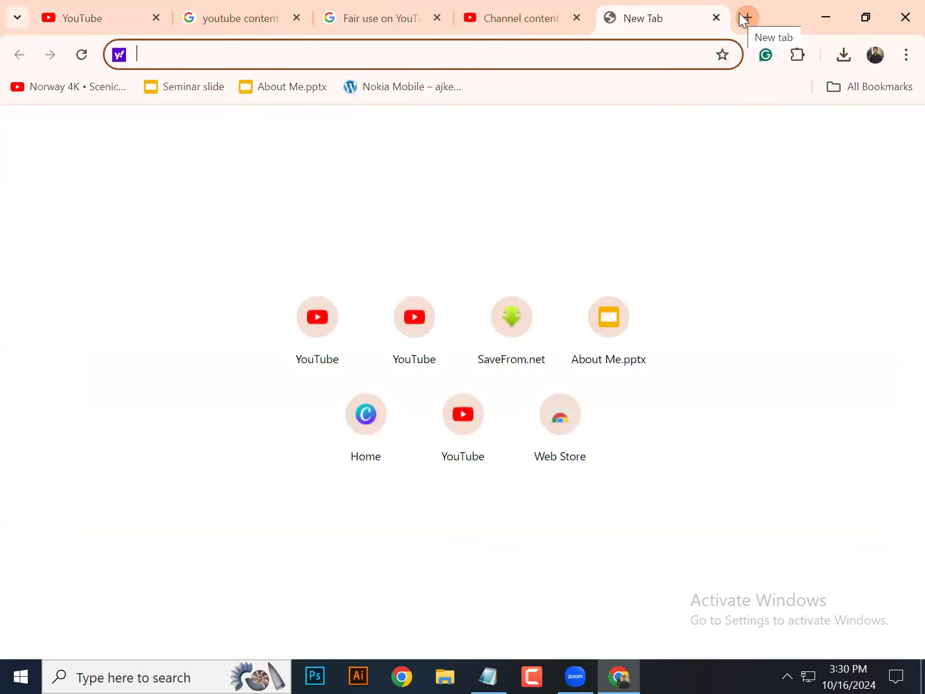
{"action": "left_click", "coordinate": [389, 8]}
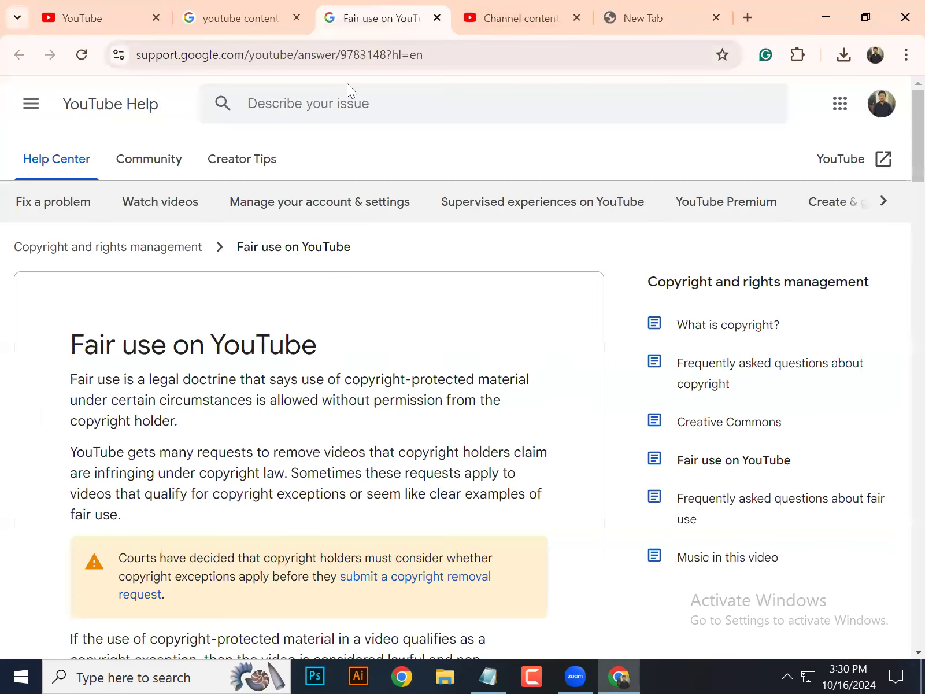
{"action": "left_click", "coordinate": [232, 14]}
{"action": "key", "text": "BackSpace"}
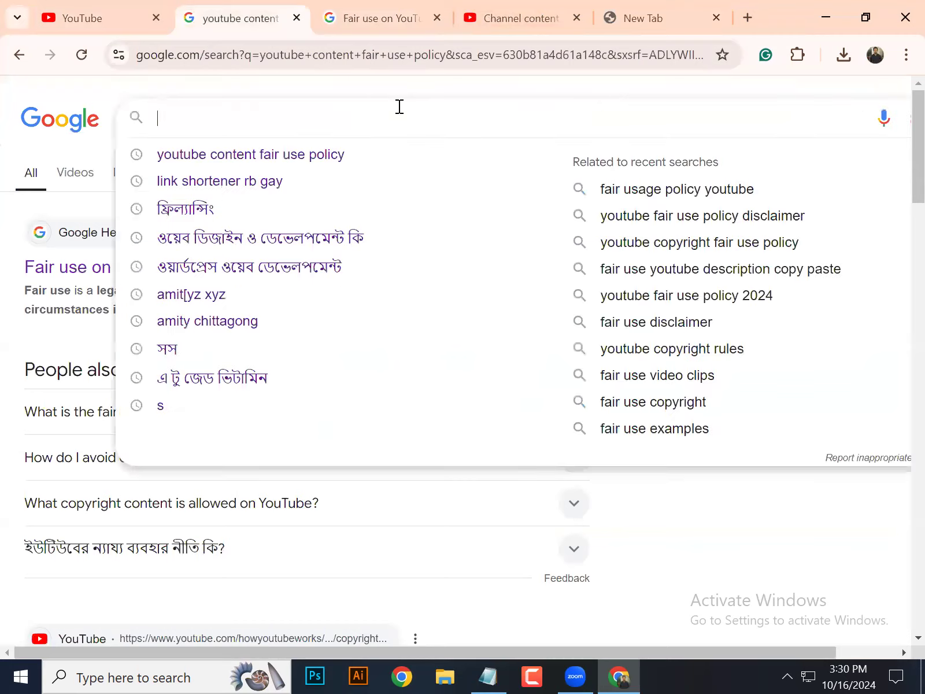
{"action": "type", "text": "google trends"}
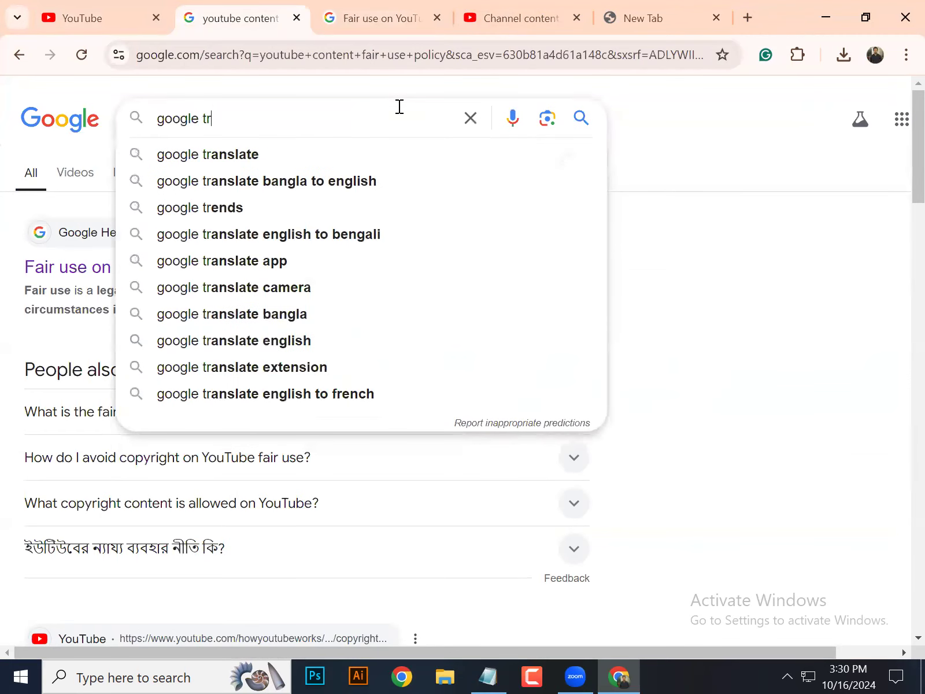
{"action": "key", "text": "Return"}
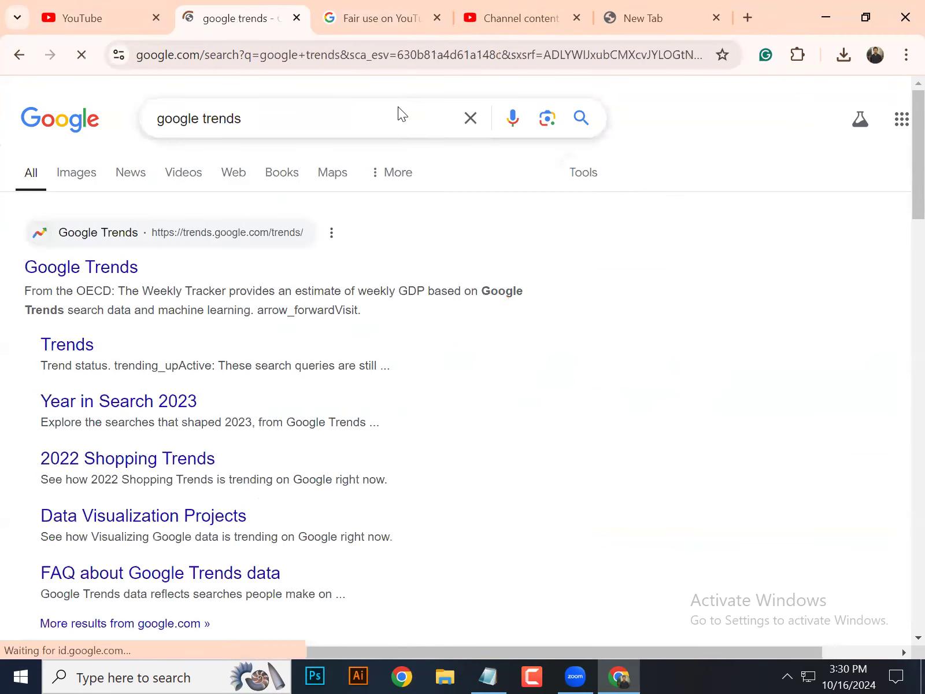
{"action": "left_click", "coordinate": [130, 280]}
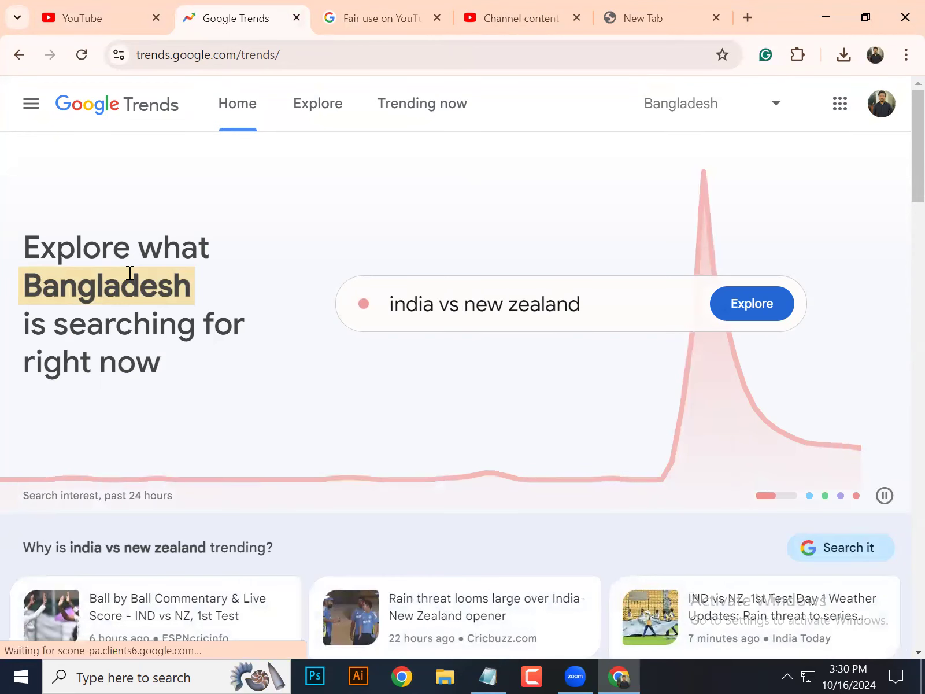
- Explore the search term "dr younus" in Google Trends
{"action": "left_click", "coordinate": [622, 296]}
{"action": "key", "text": "BackSpace"}
{"action": "type", "text": "dr you"}
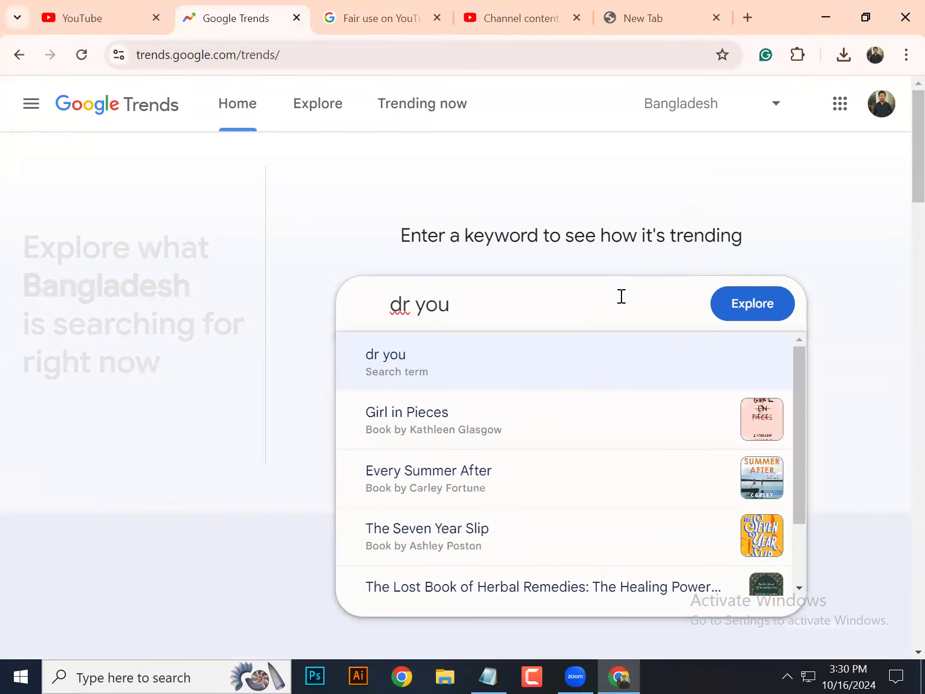
{"action": "type", "text": "nus"}
{"action": "left_click", "coordinate": [524, 357]}
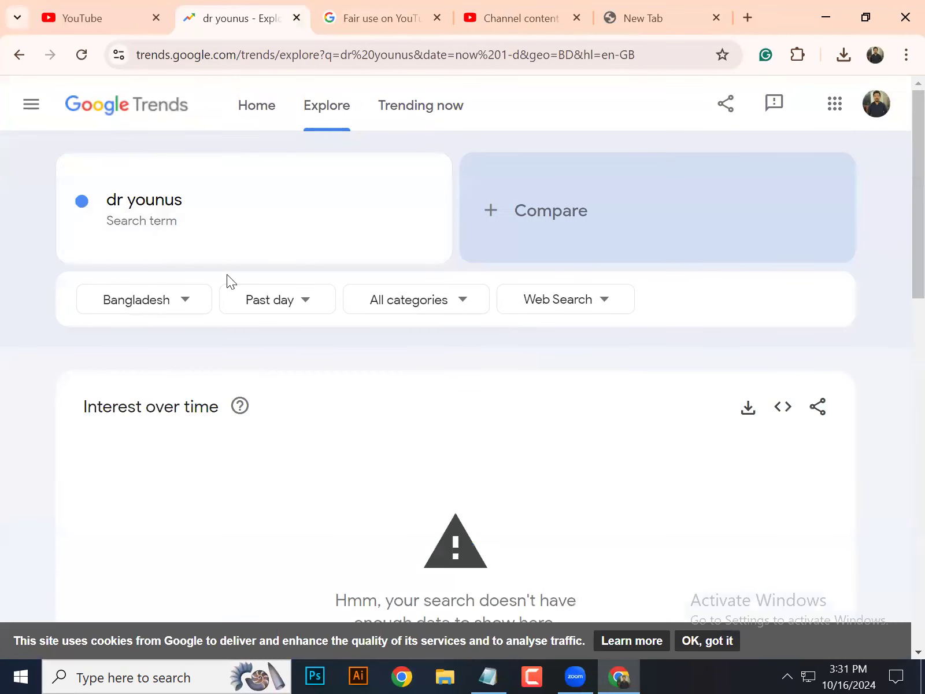
- Set the time range of the "dr younus" trend to Past 12 months
{"action": "scroll", "coordinate": [368, 235], "scroll_direction": "down", "scroll_amount": 2}
{"action": "left_click", "coordinate": [291, 217]}
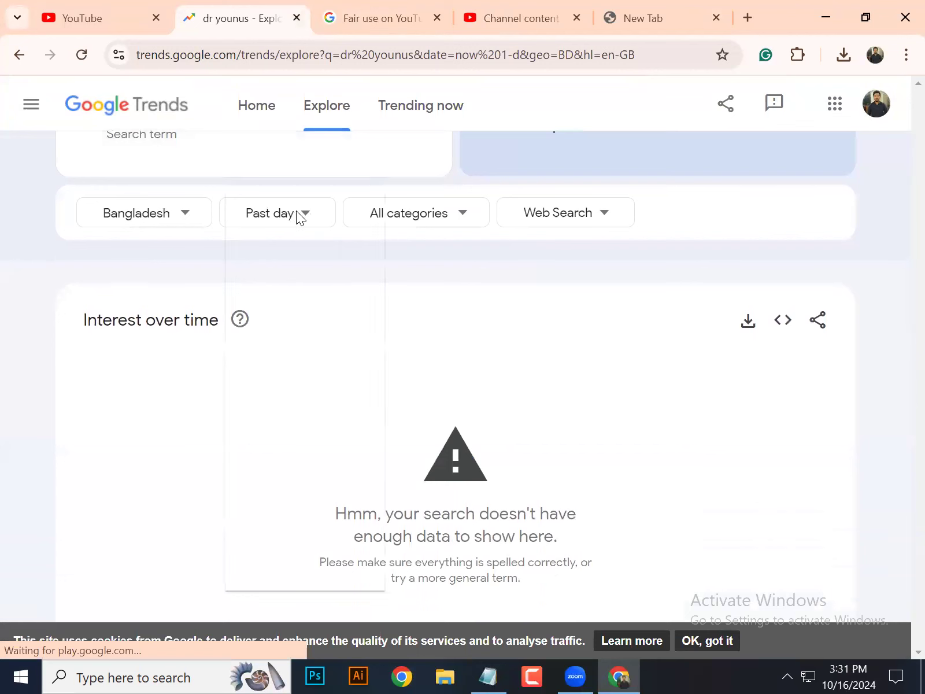
{"action": "left_click", "coordinate": [123, 235]}
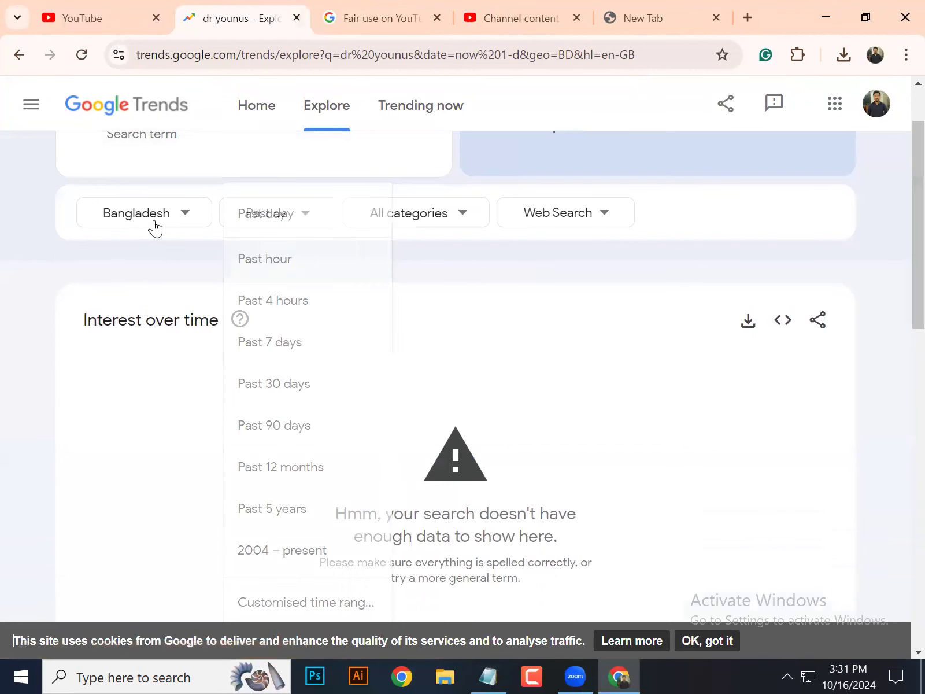
{"action": "scroll", "coordinate": [214, 291], "scroll_direction": "up", "scroll_amount": 2}
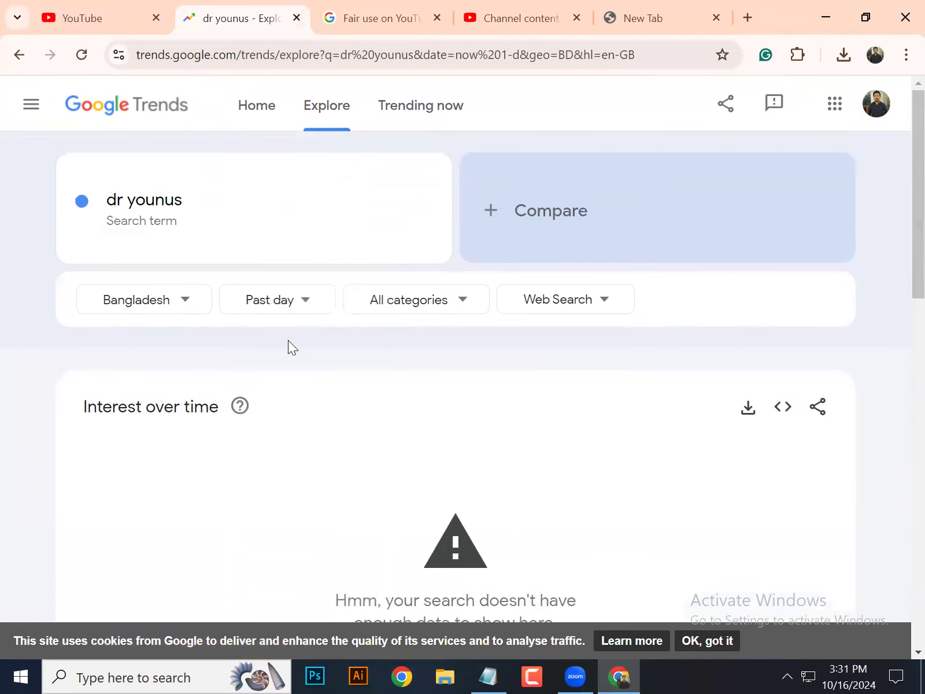
{"action": "left_click", "coordinate": [301, 303]}
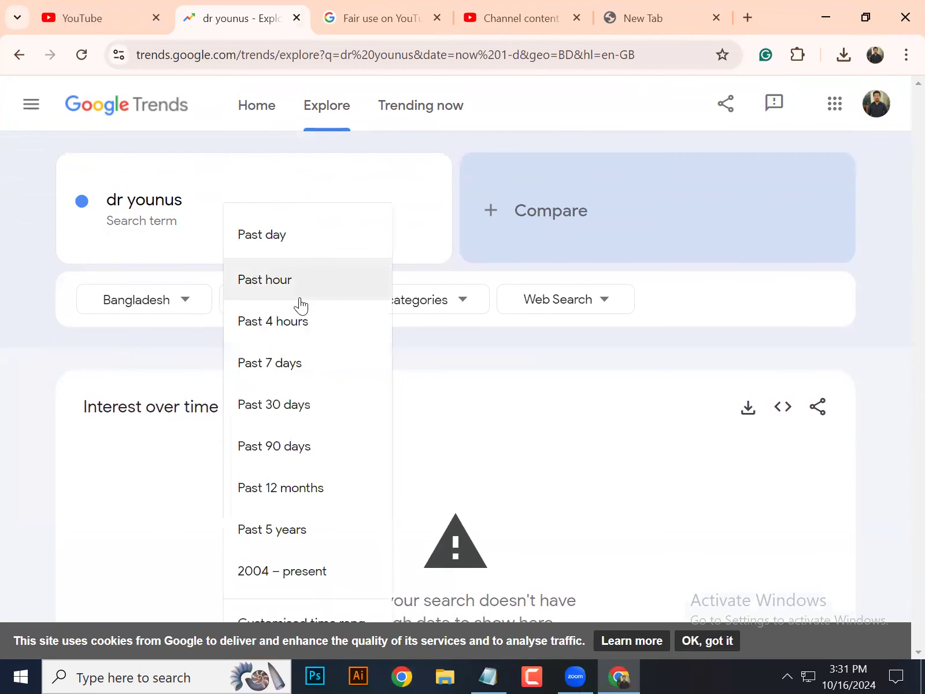
{"action": "left_click", "coordinate": [298, 492]}
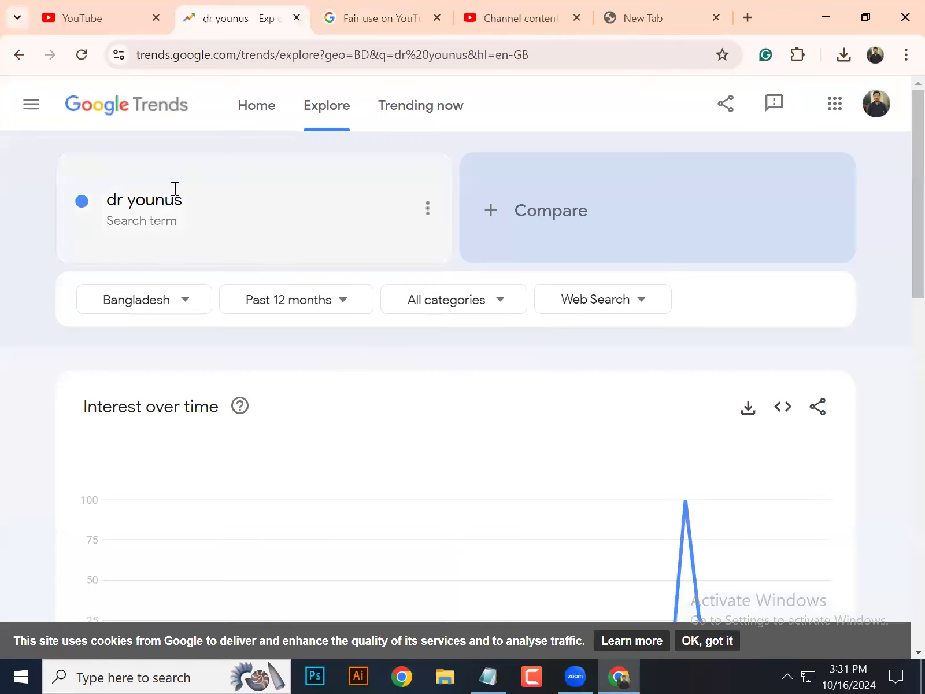
- Examine the interest-over-time chart for "dr younus", from its start date through its peak
{"action": "scroll", "coordinate": [326, 390], "scroll_direction": "down", "scroll_amount": 3}
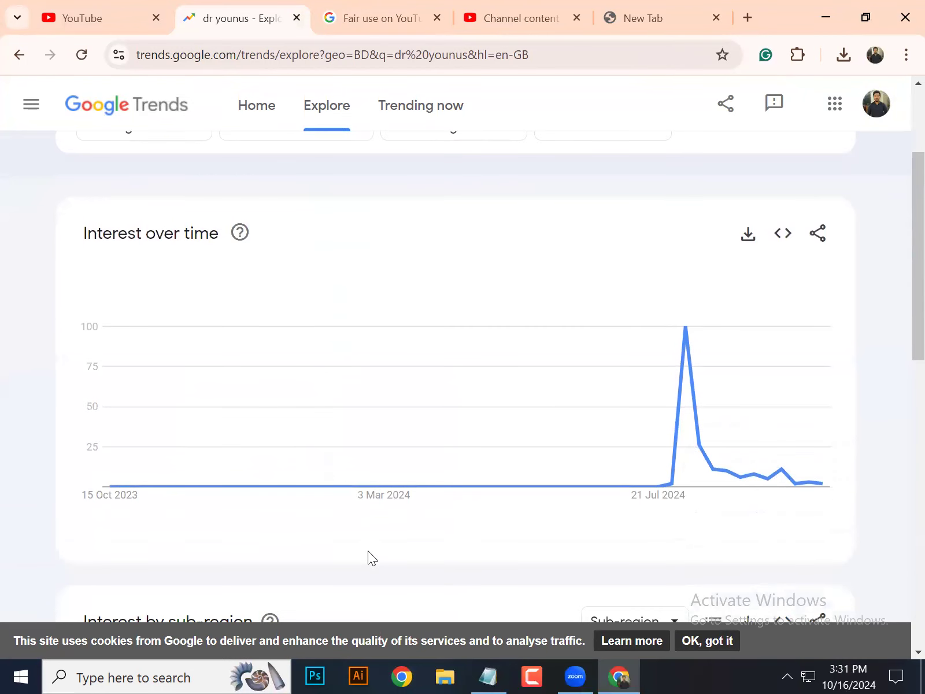
{"action": "scroll", "coordinate": [368, 550], "scroll_direction": "up", "scroll_amount": 3}
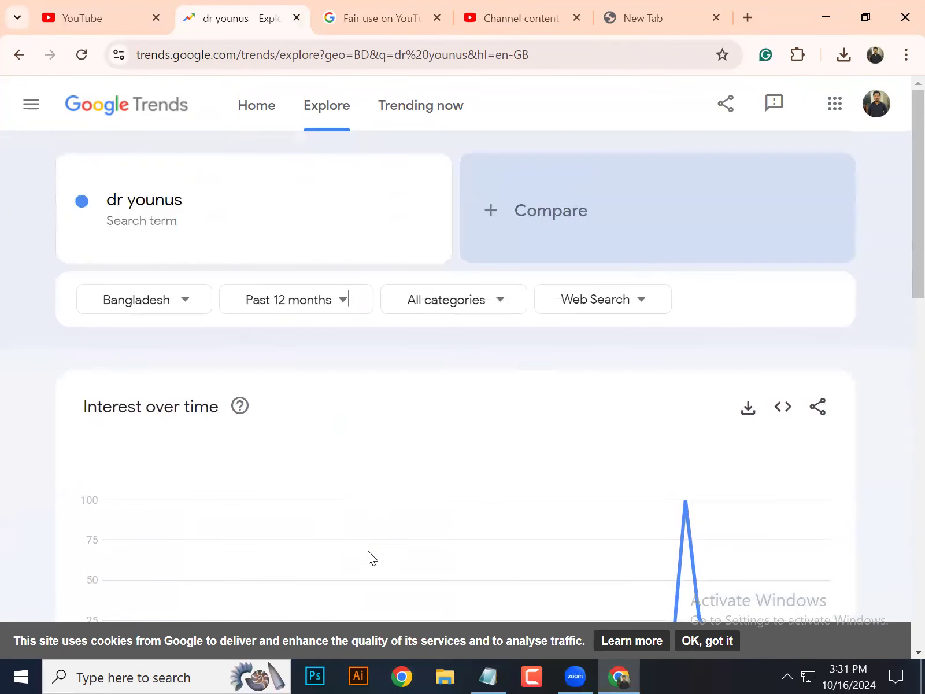
{"action": "left_click", "coordinate": [103, 203]}
{"action": "left_click", "coordinate": [2, 265]}
{"action": "scroll", "coordinate": [36, 272], "scroll_direction": "down", "scroll_amount": 3}
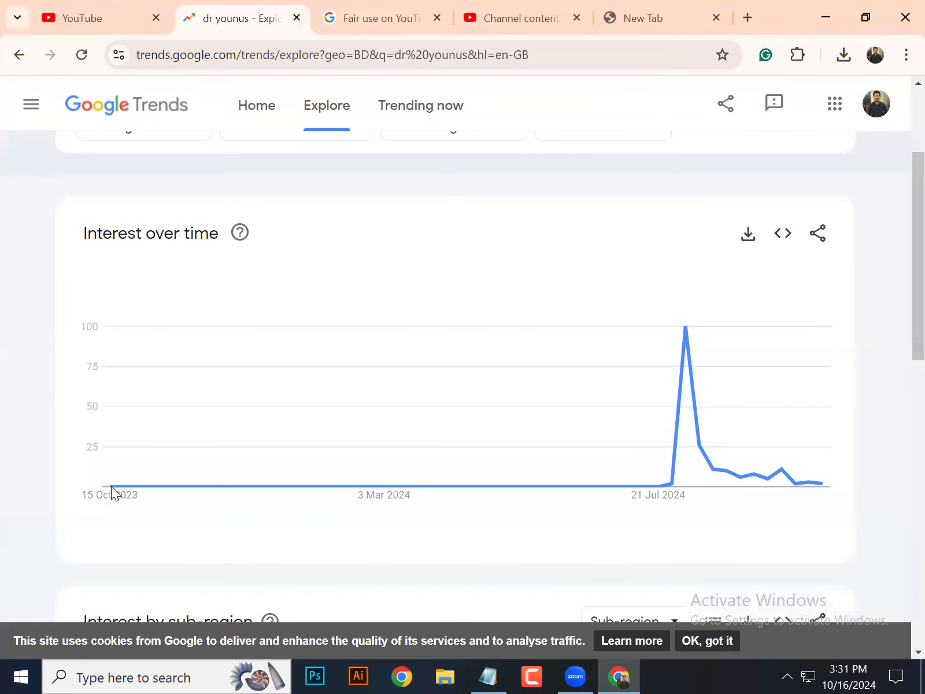
{"action": "mouse_move", "coordinate": [110, 487]}
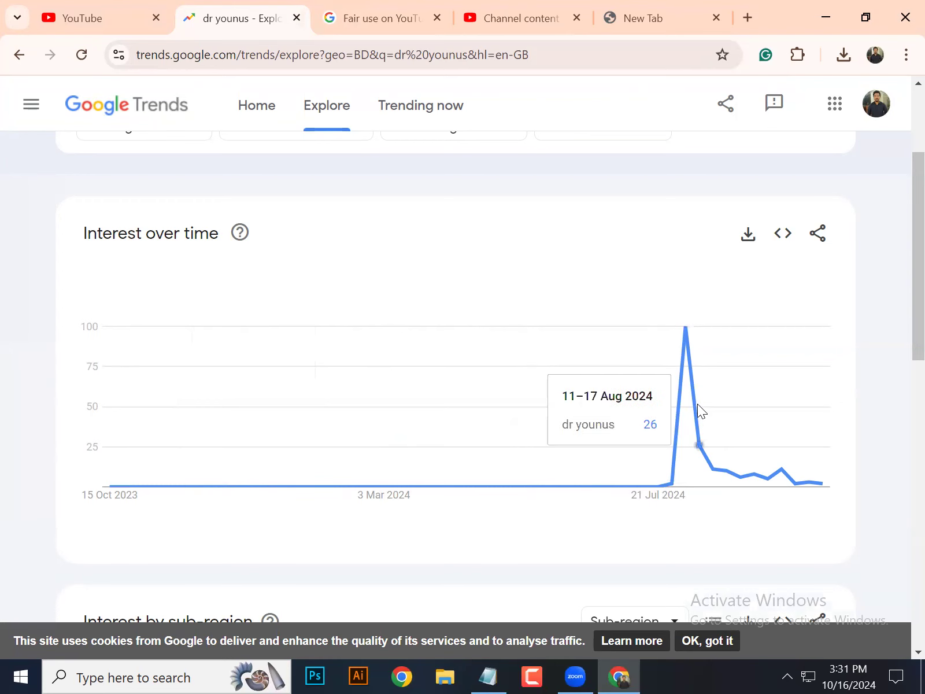
{"action": "scroll", "coordinate": [515, 477], "scroll_direction": "up", "scroll_amount": 3}
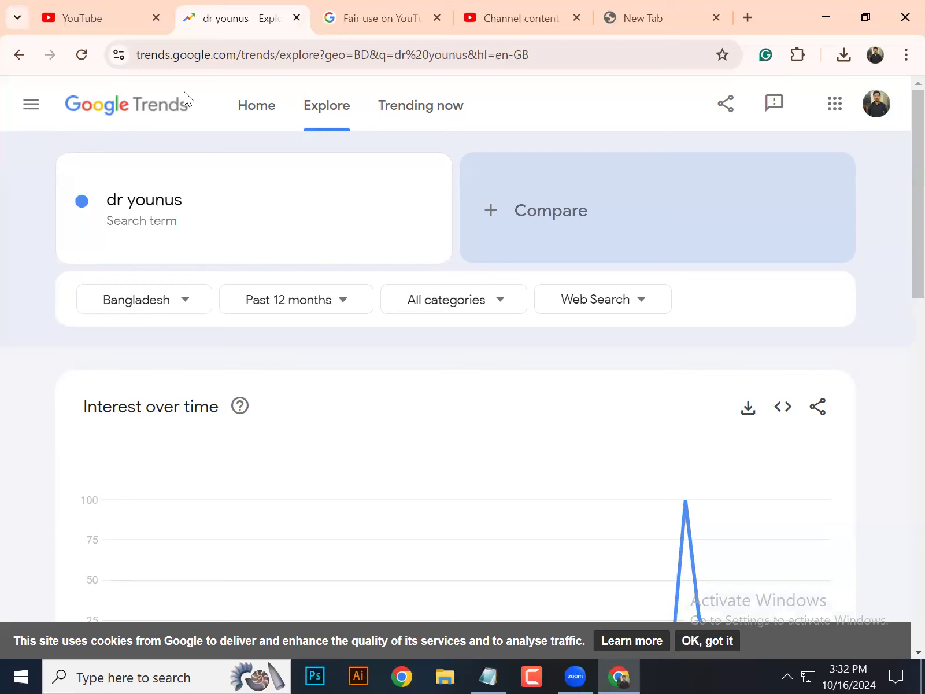
- Replace the explored term with the search term "umbrella"
{"action": "left_click", "coordinate": [180, 207]}
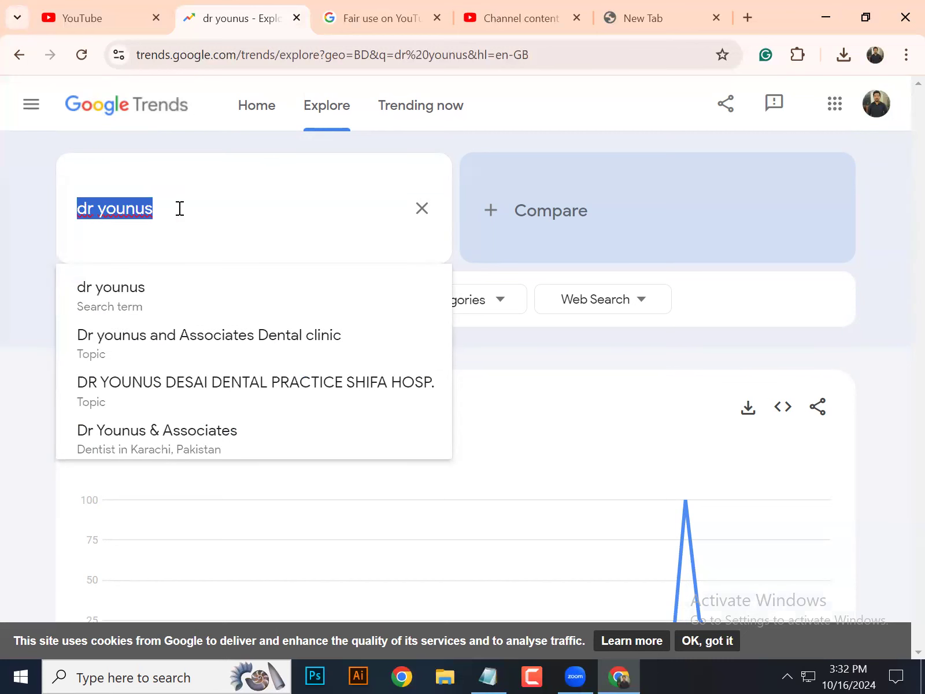
{"action": "key", "text": "BackSpace"}
{"action": "type", "text": "umb"}
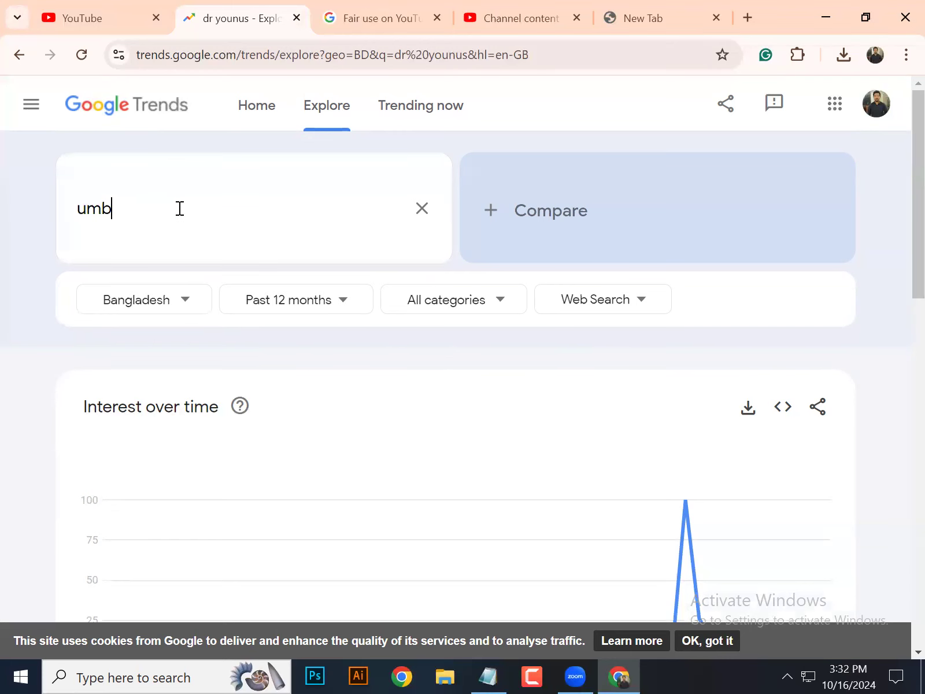
{"action": "type", "text": "rella"}
{"action": "left_click", "coordinate": [167, 318]}
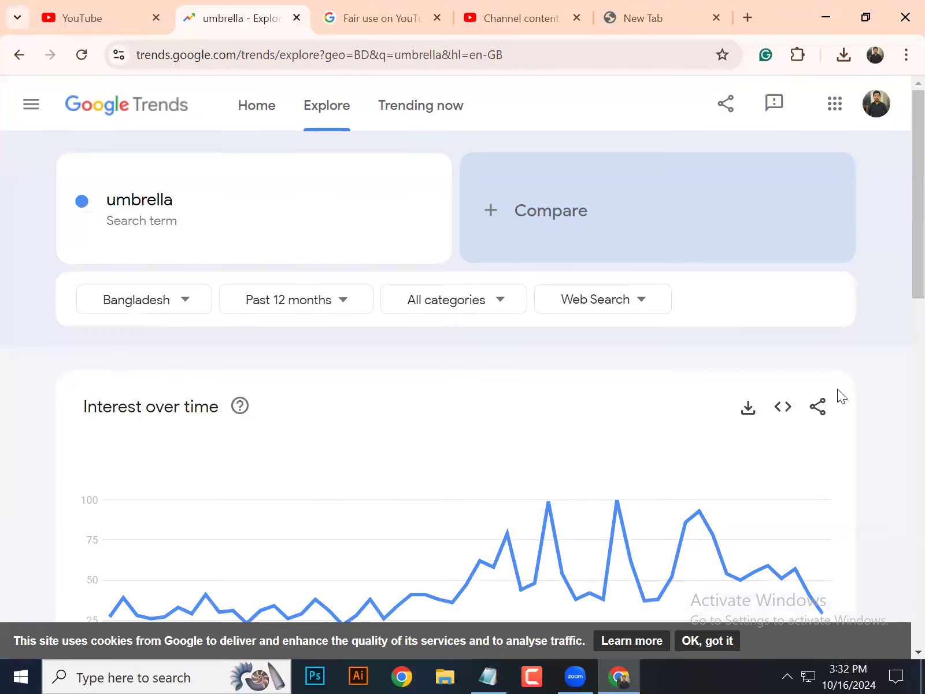
- Examine how interest in "umbrella" varies over the year in the interest-over-time chart
{"action": "scroll", "coordinate": [836, 374], "scroll_direction": "down", "scroll_amount": 2}
{"action": "scroll", "coordinate": [835, 373], "scroll_direction": "down", "scroll_amount": 1}
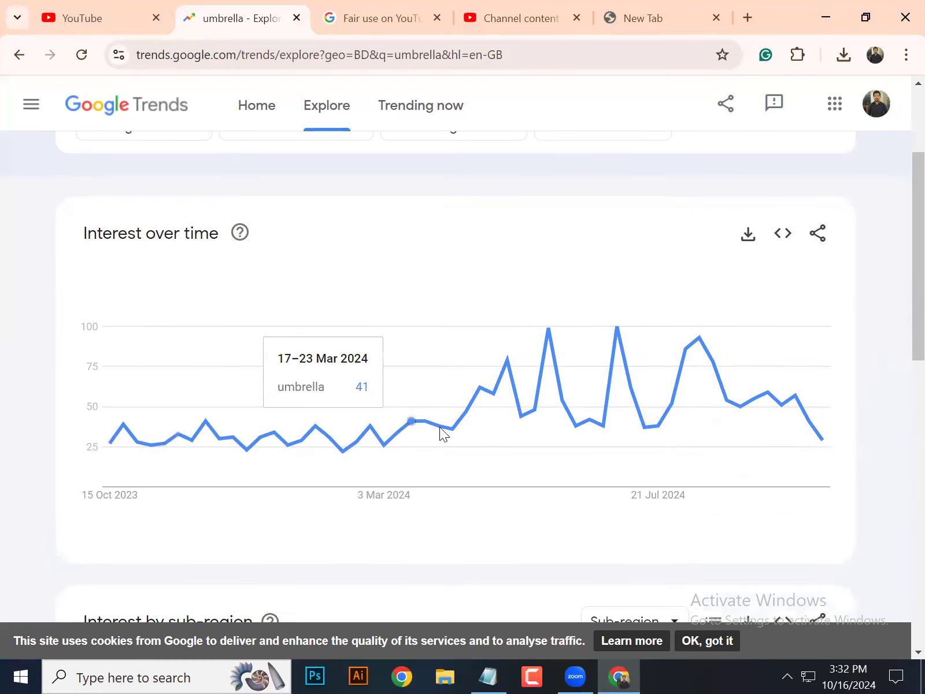
{"action": "scroll", "coordinate": [489, 469], "scroll_direction": "up", "scroll_amount": 1}
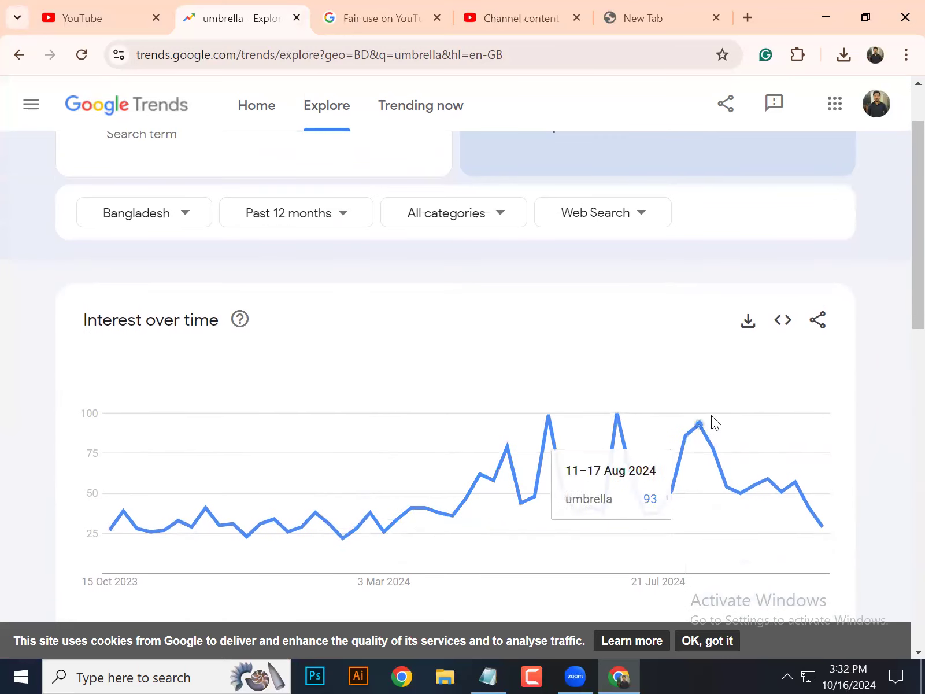
{"action": "scroll", "coordinate": [874, 455], "scroll_direction": "up", "scroll_amount": 1}
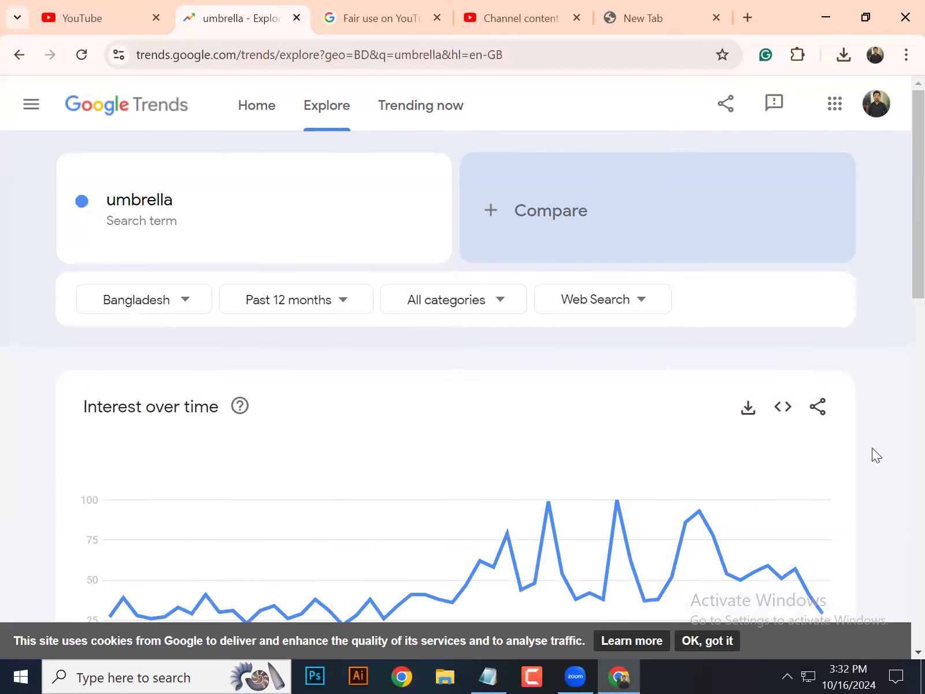
- Replace the explored term with the search term "AC" and examine its interest-over-time chart
{"action": "left_click", "coordinate": [178, 211]}
{"action": "key", "text": "BackSpace"}
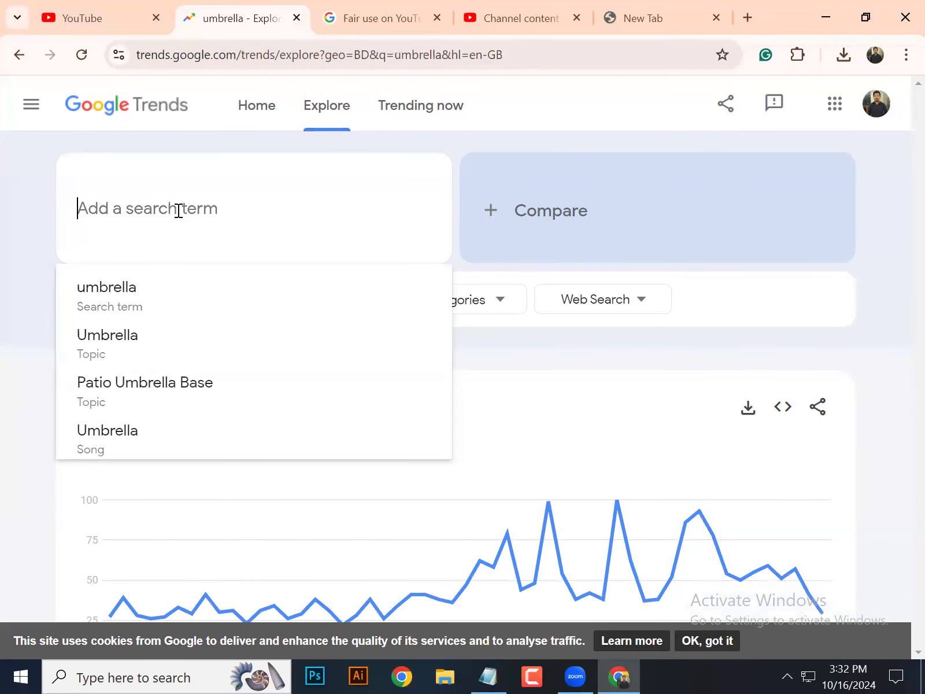
{"action": "type", "text": "AC"}
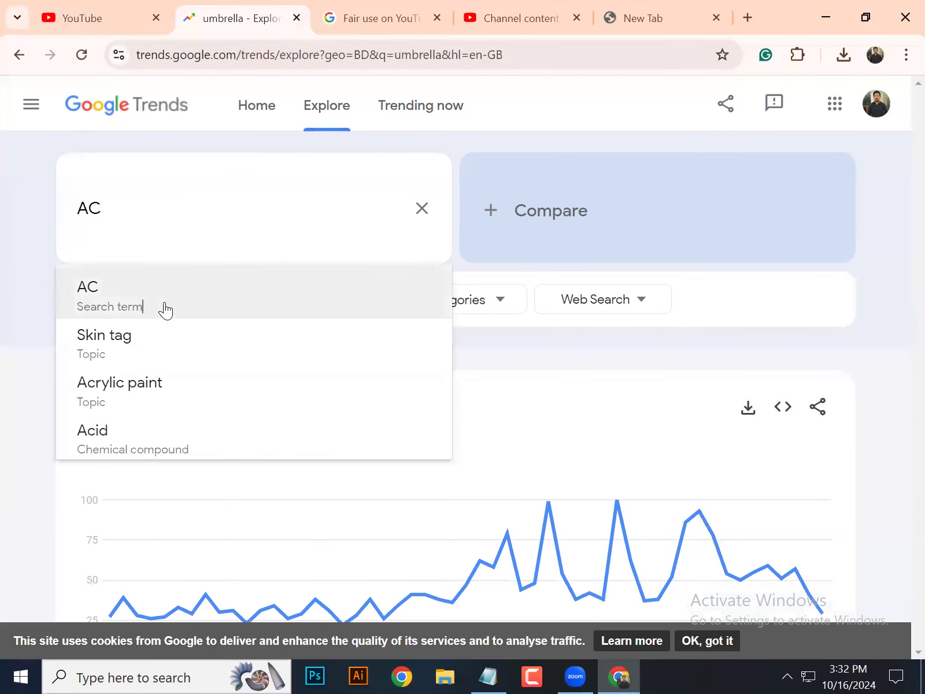
{"action": "left_click", "coordinate": [163, 310]}
{"action": "scroll", "coordinate": [889, 317], "scroll_direction": "down", "scroll_amount": 3}
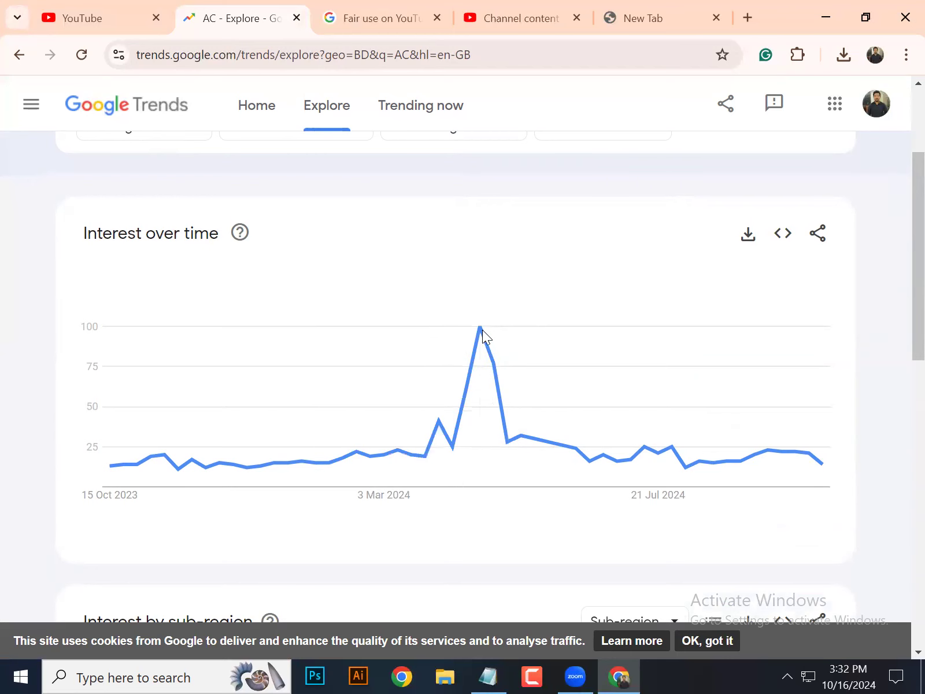
{"action": "scroll", "coordinate": [482, 330], "scroll_direction": "up", "scroll_amount": 3}
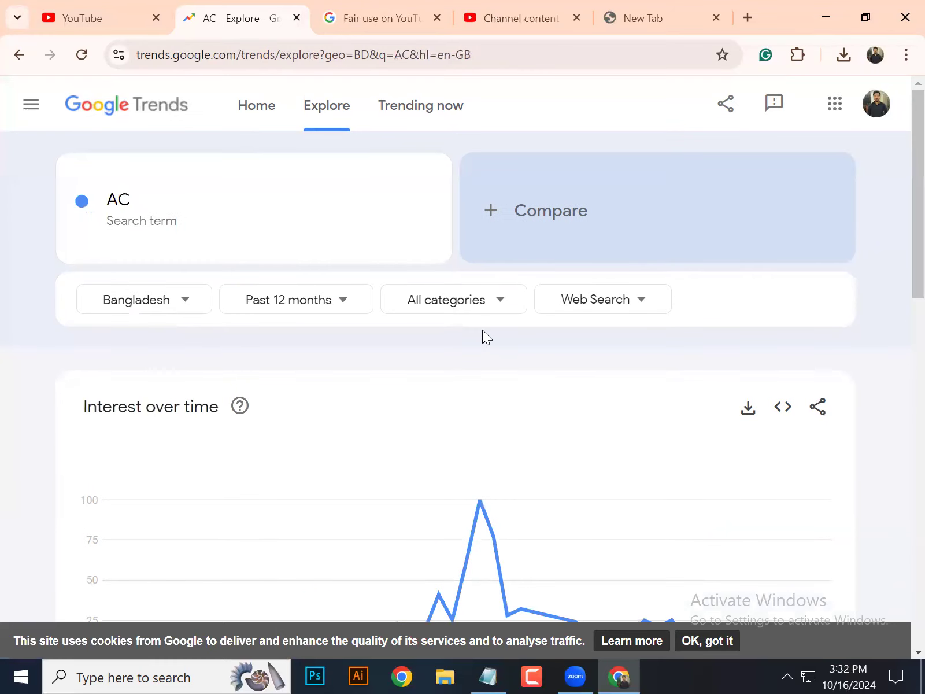
{"action": "left_click", "coordinate": [107, 207]}
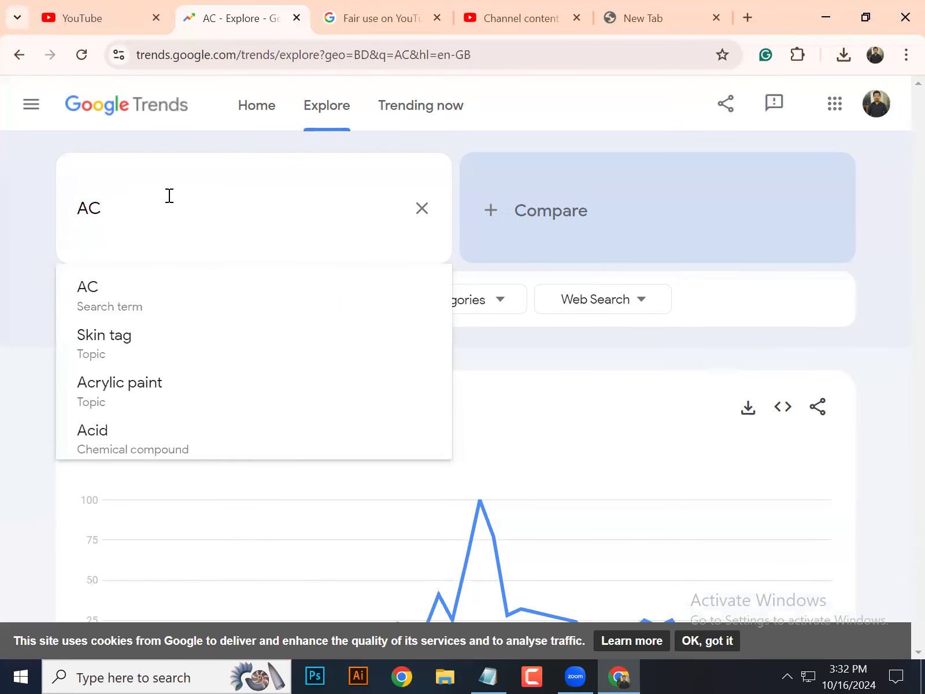
{"action": "key", "text": "BackSpace"}
{"action": "key", "text": "BackSpace"}
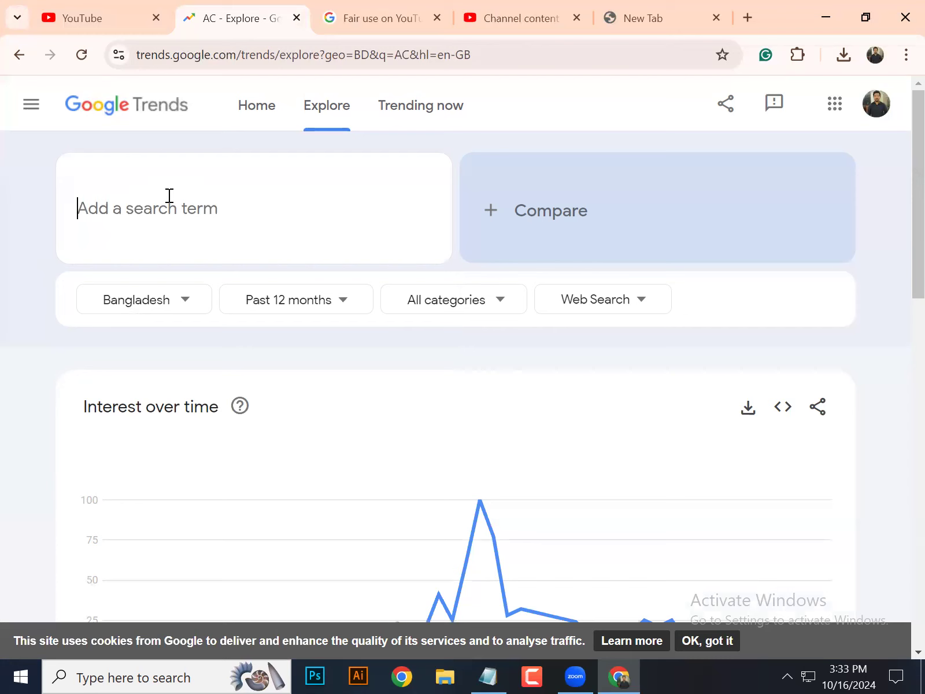
{"action": "left_click", "coordinate": [170, 196]}
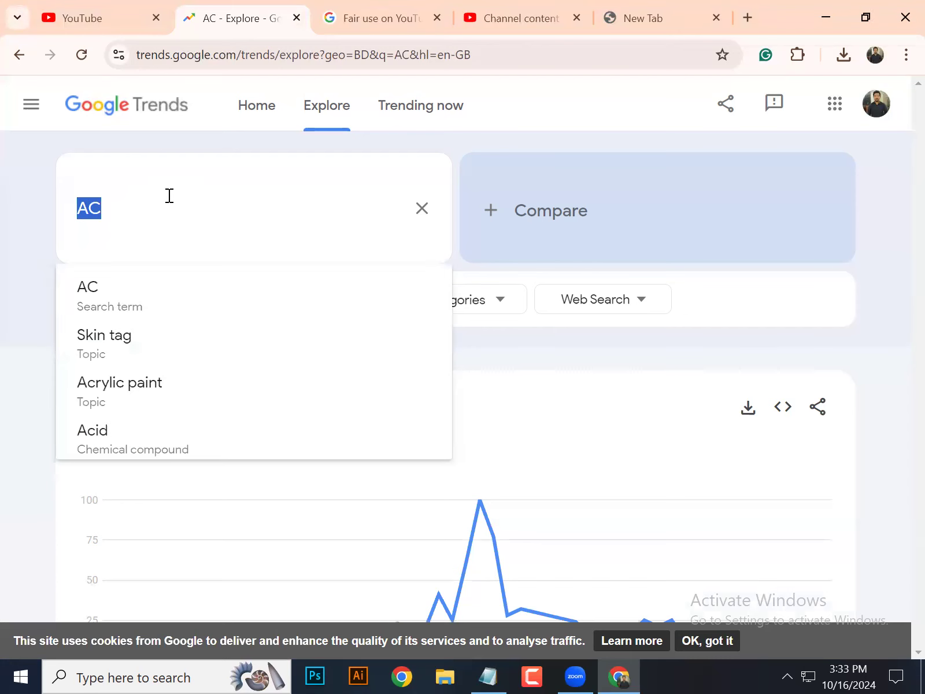
{"action": "left_click", "coordinate": [25, 257]}
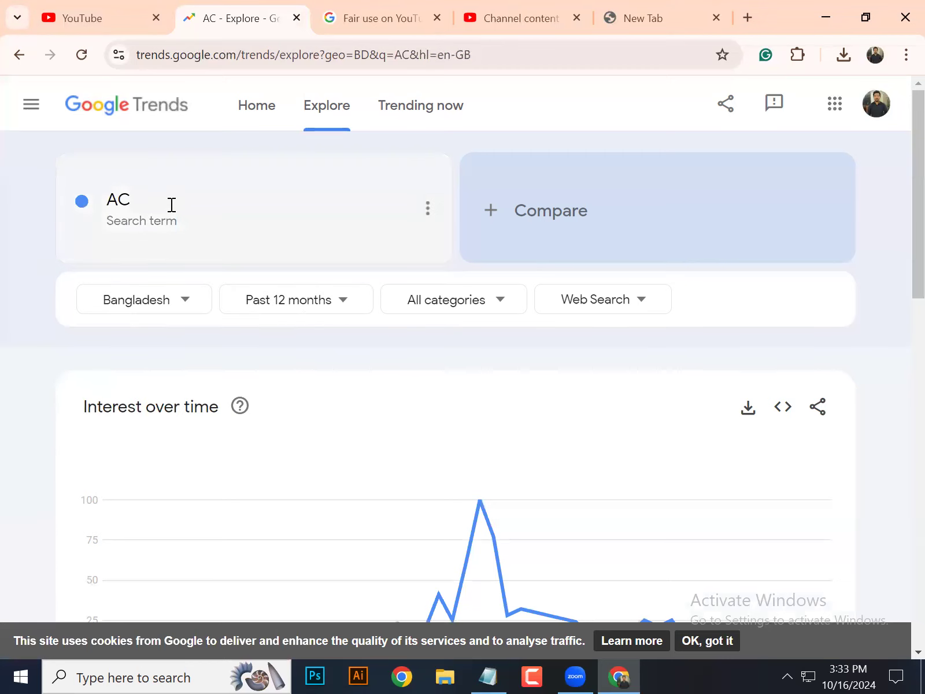
- Review the available regions and time ranges for the "AC" trend without choosing new ones, and empty the search term field
{"action": "left_click", "coordinate": [168, 313]}
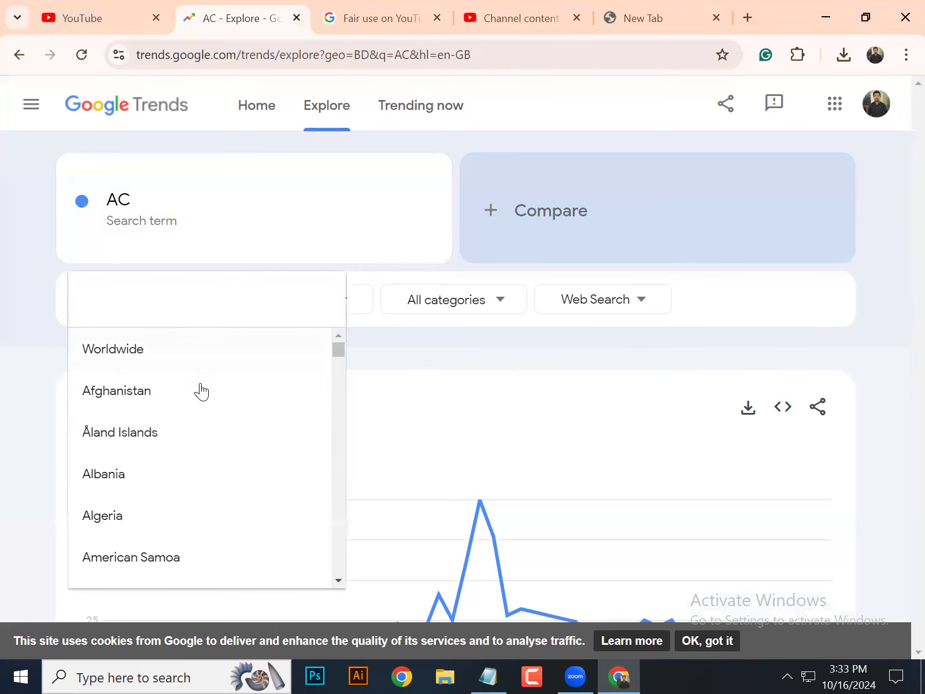
{"action": "scroll", "coordinate": [169, 431], "scroll_direction": "down", "scroll_amount": 4}
{"action": "scroll", "coordinate": [167, 449], "scroll_direction": "down", "scroll_amount": 15}
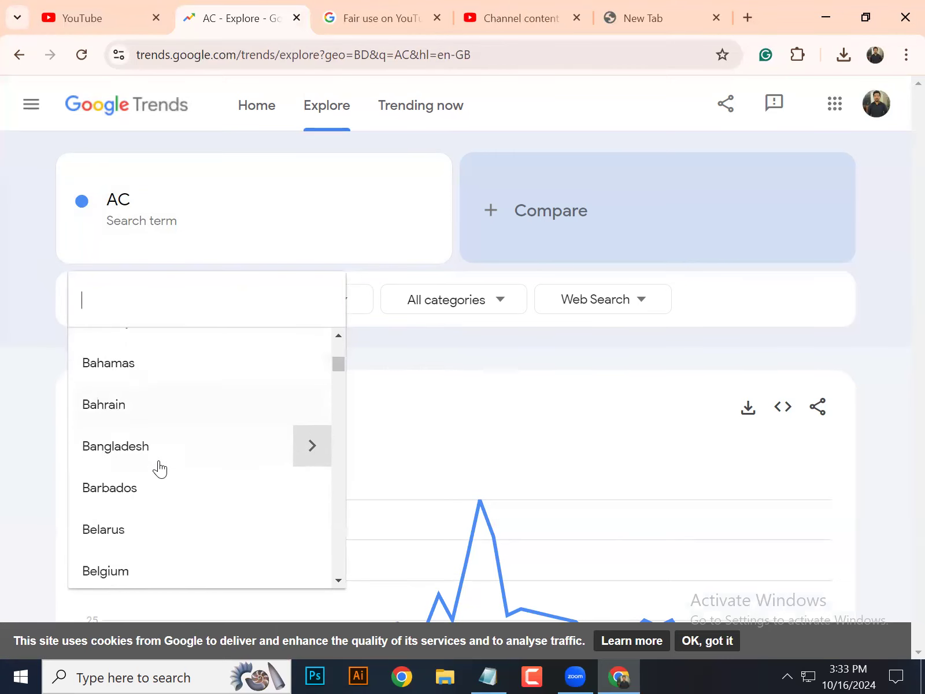
{"action": "scroll", "coordinate": [162, 468], "scroll_direction": "up", "scroll_amount": 20}
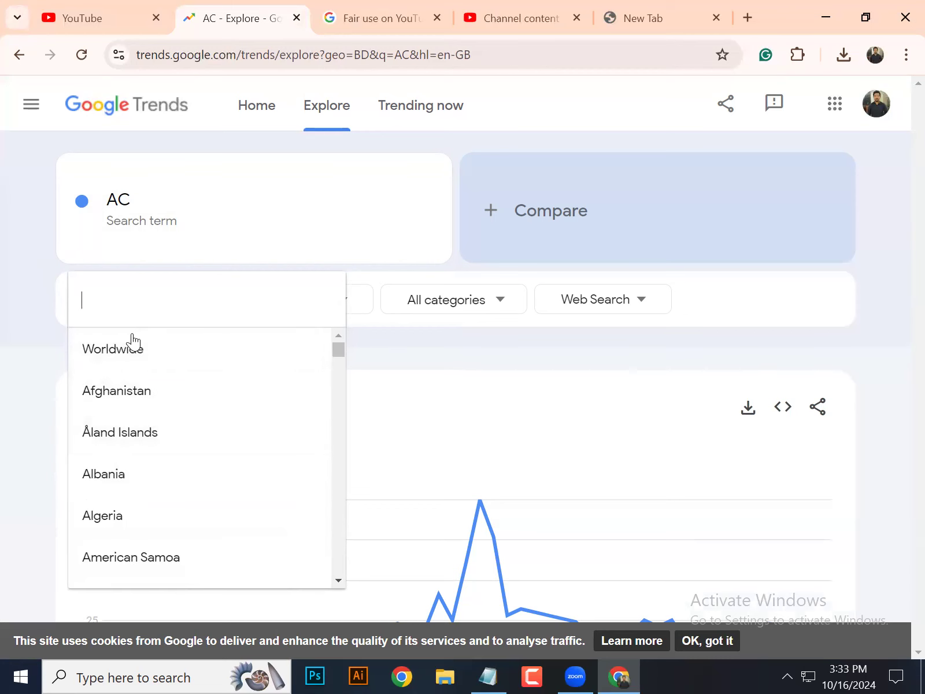
{"action": "left_click", "coordinate": [3, 431]}
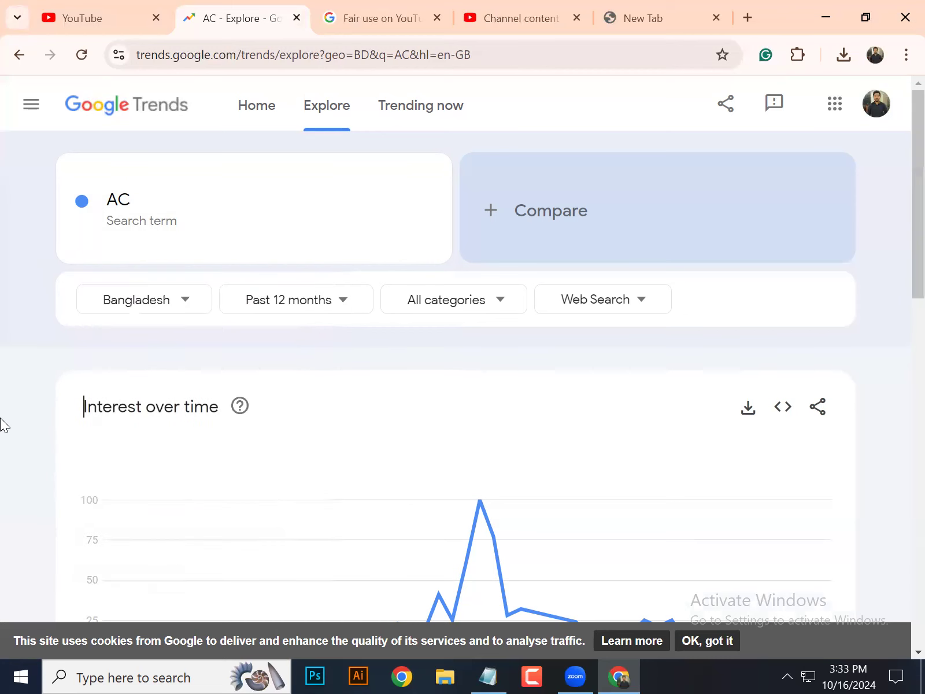
{"action": "left_click", "coordinate": [302, 302]}
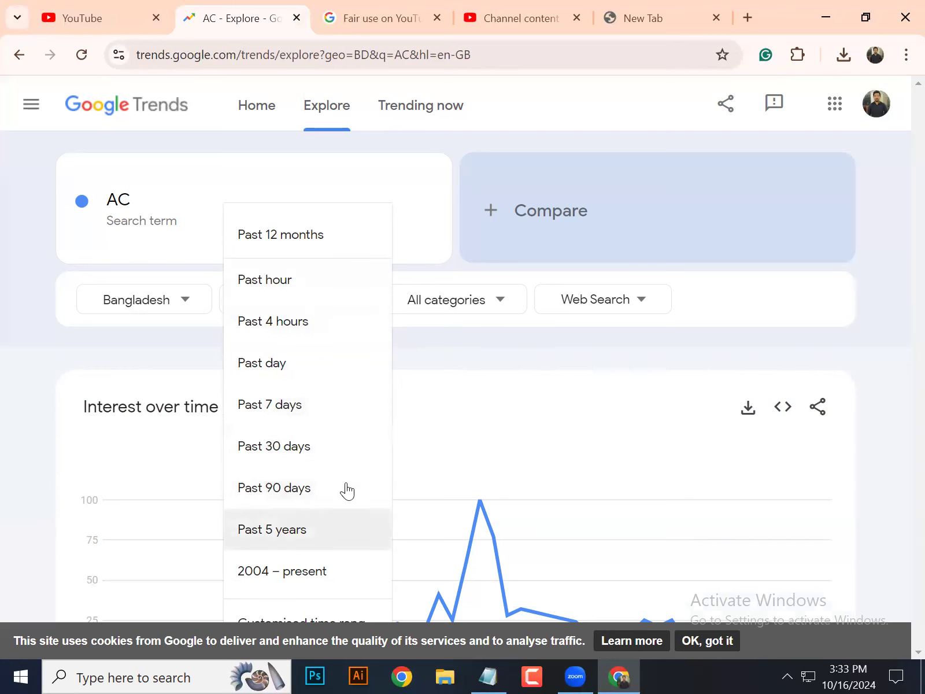
{"action": "left_click", "coordinate": [567, 334]}
{"action": "left_click", "coordinate": [173, 218]}
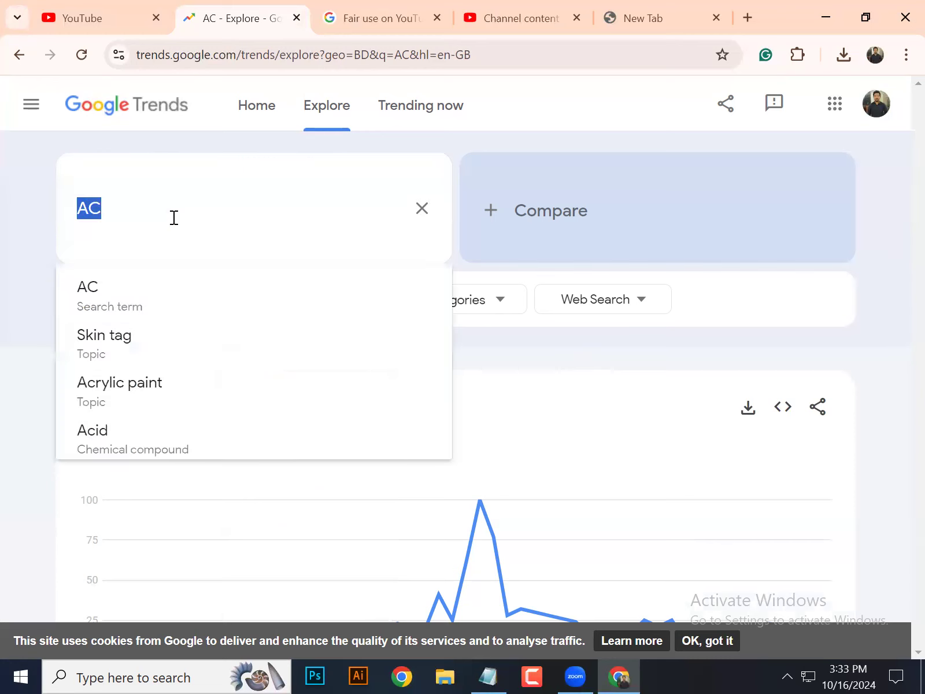
{"action": "key", "text": "BackSpace"}
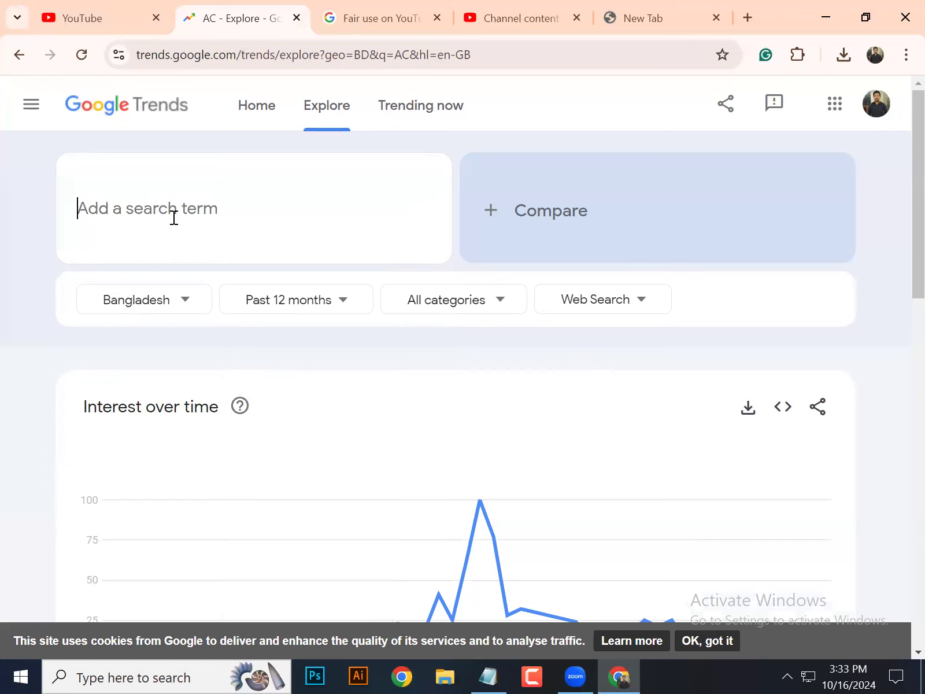
- Switch to YouTube, search for "cox bazar tour plan" and browse the video results
{"action": "left_click", "coordinate": [99, 8]}
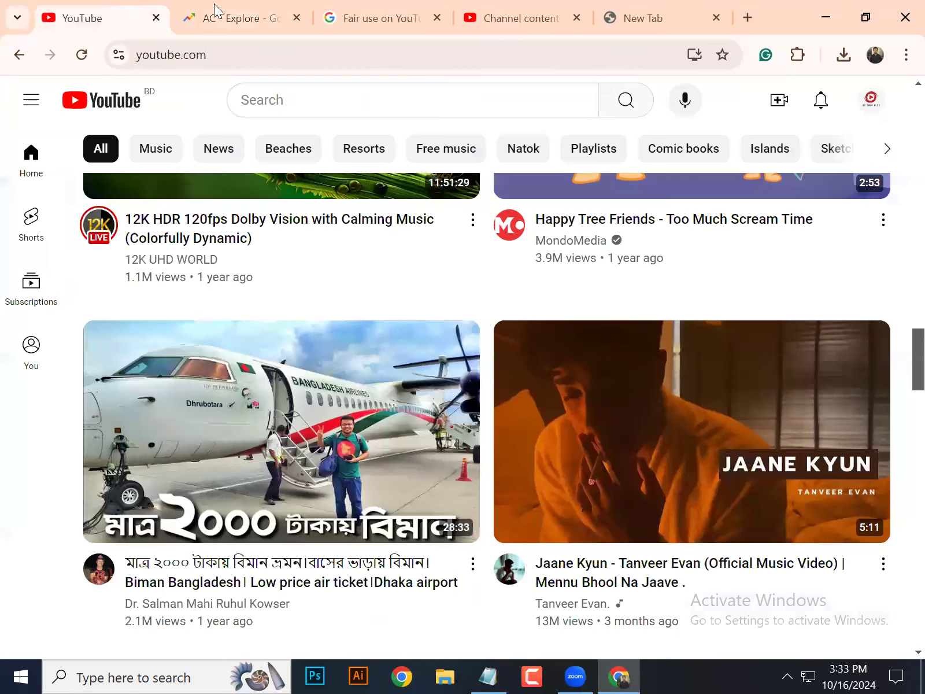
{"action": "left_click", "coordinate": [362, 104]}
{"action": "type", "text": "co"}
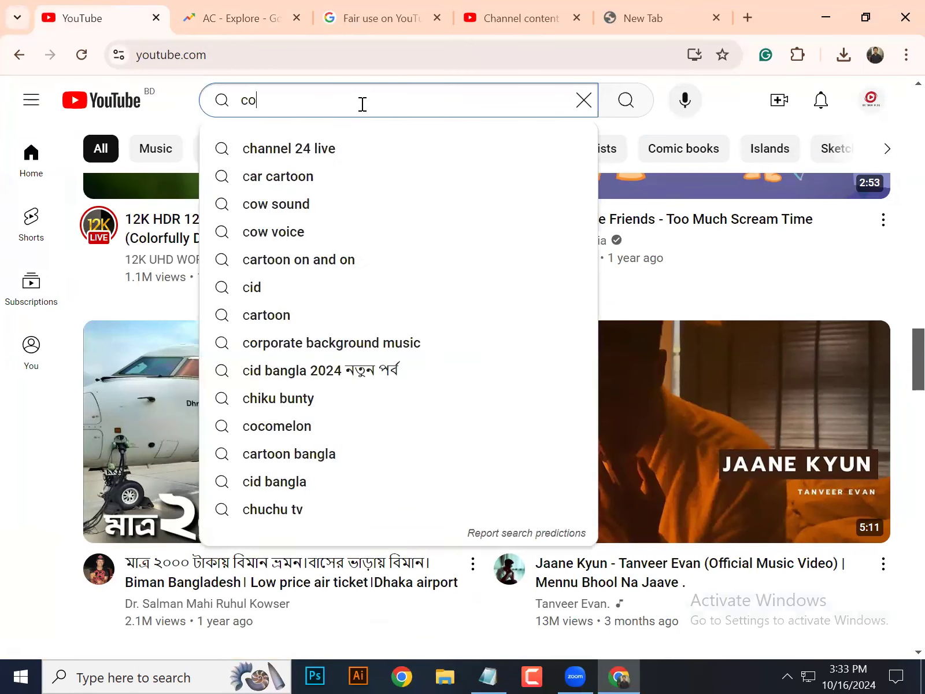
{"action": "type", "text": "x bazar tour plan"}
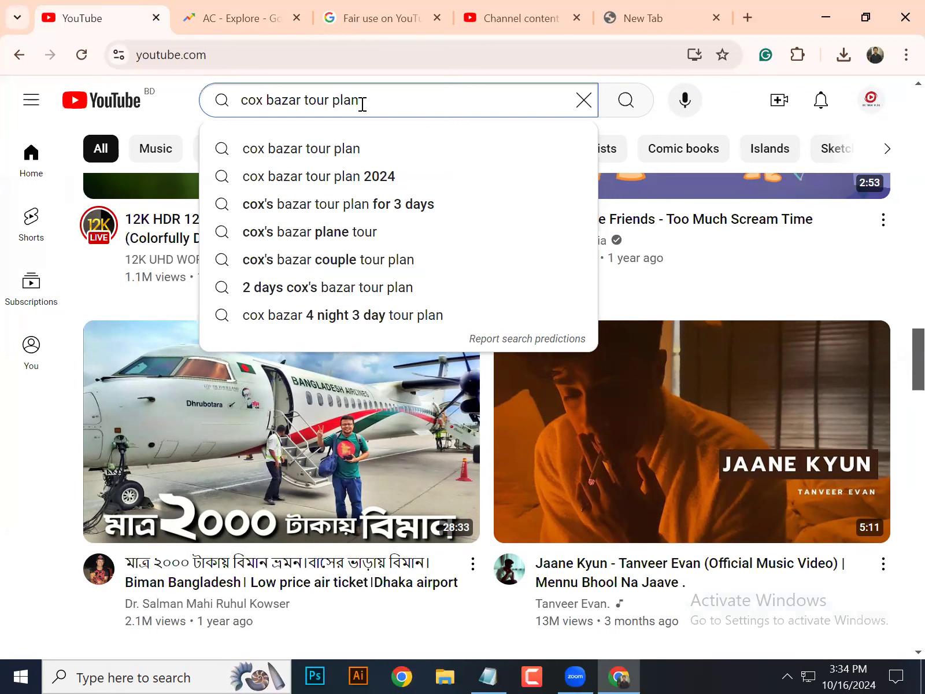
{"action": "left_click", "coordinate": [384, 152]}
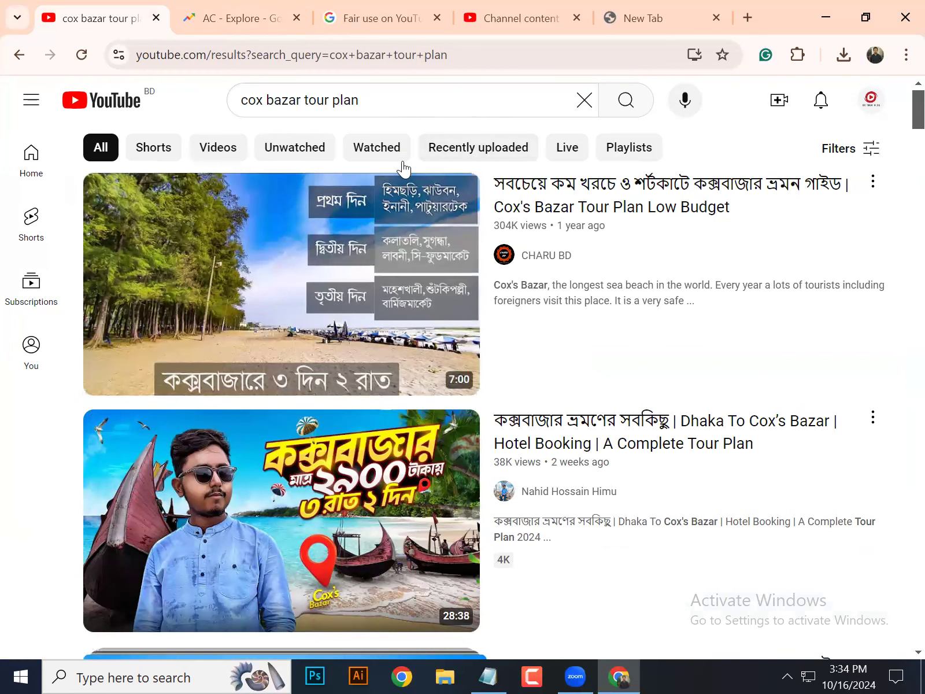
{"action": "scroll", "coordinate": [420, 220], "scroll_direction": "down", "scroll_amount": 5}
{"action": "scroll", "coordinate": [412, 263], "scroll_direction": "down", "scroll_amount": 9}
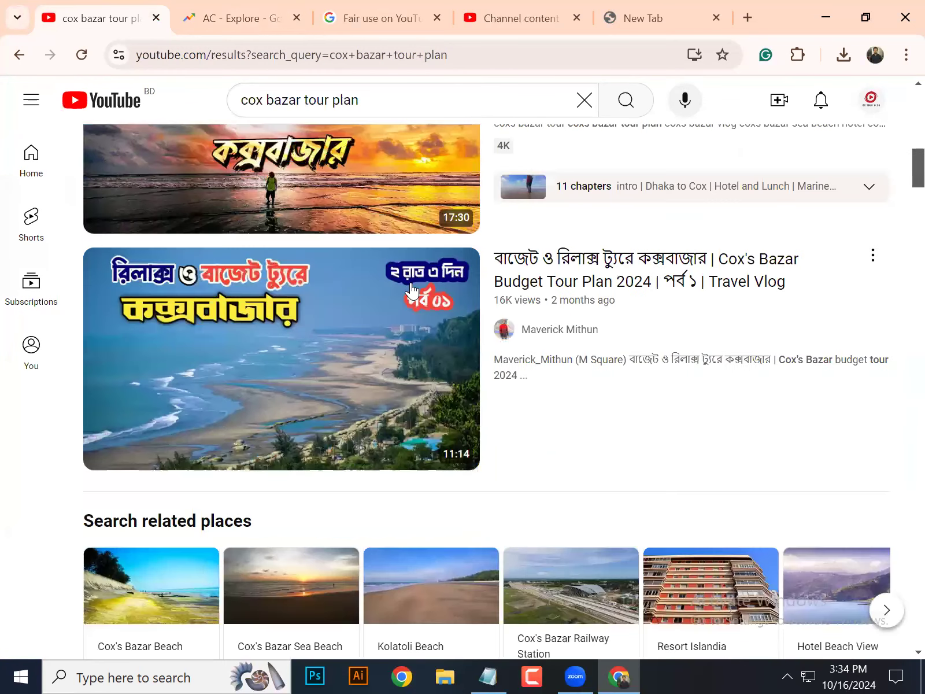
{"action": "scroll", "coordinate": [380, 88], "scroll_direction": "up", "scroll_amount": 15}
- Copy the query "cox bazar tour plan" from YouTube and explore it as the search term in Google Trends
{"action": "left_click_drag", "start_coordinate": [415, 99], "coordinate": [236, 106]}
{"action": "key", "text": "ctrl+c"}
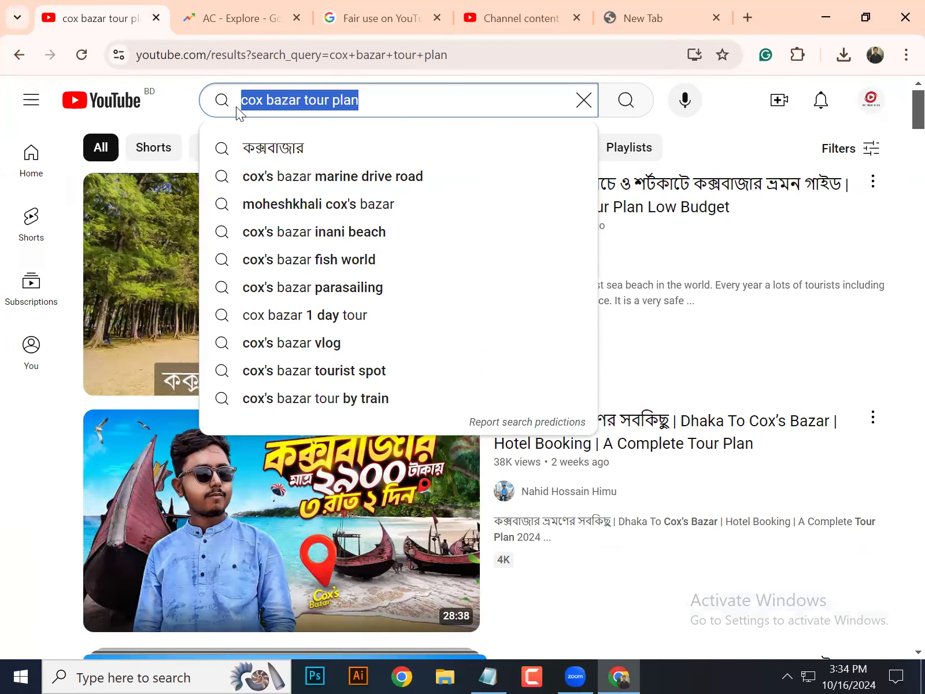
{"action": "left_click", "coordinate": [379, 17]}
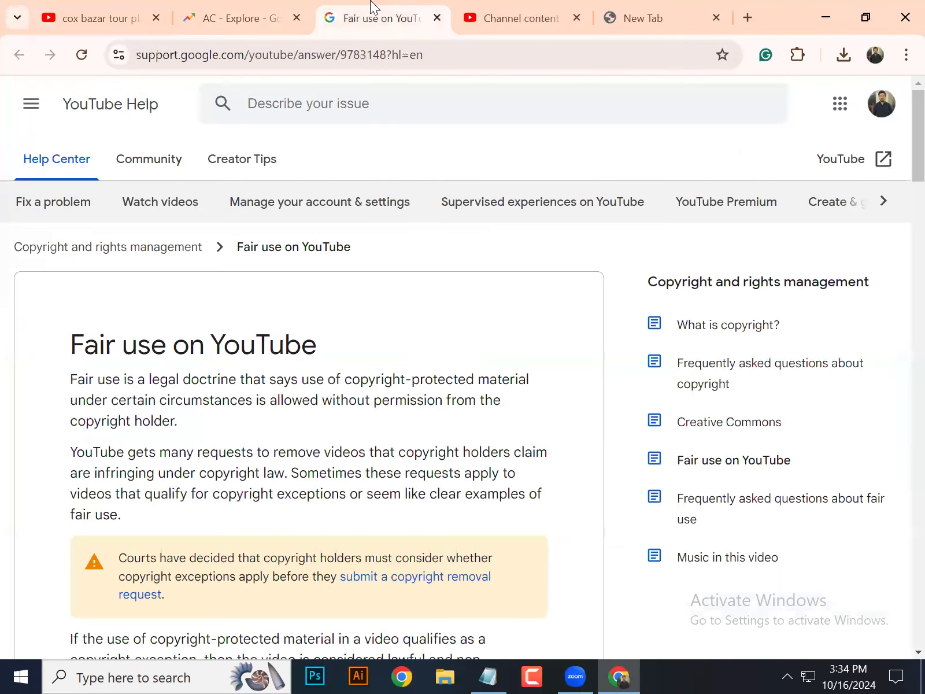
{"action": "left_click", "coordinate": [242, 15]}
{"action": "left_click", "coordinate": [322, 229]}
{"action": "key", "text": "BackSpace"}
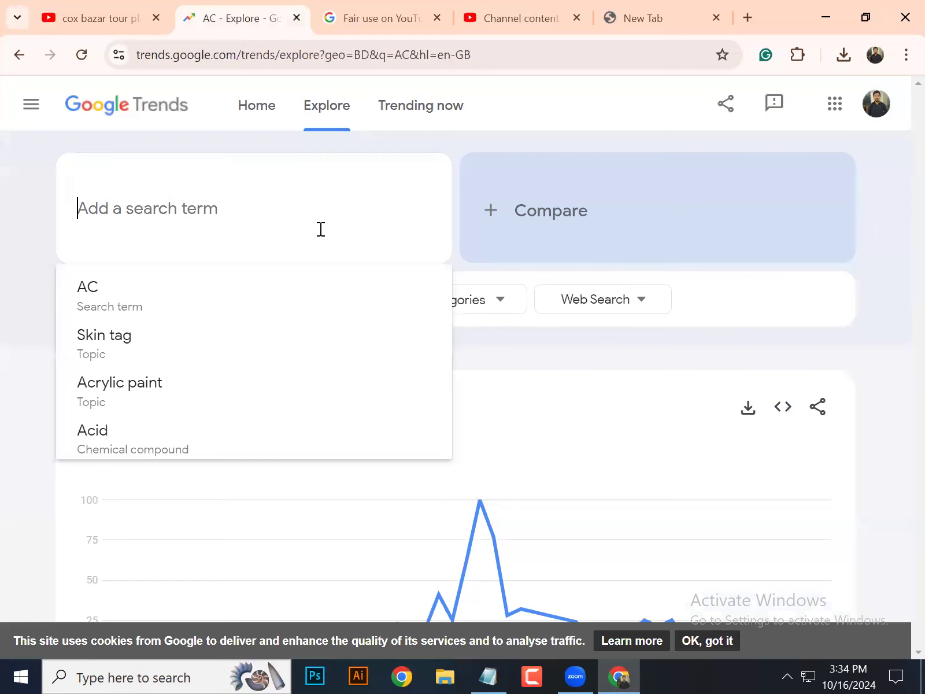
{"action": "key", "text": "ctrl+v"}
{"action": "left_click", "coordinate": [248, 297]}
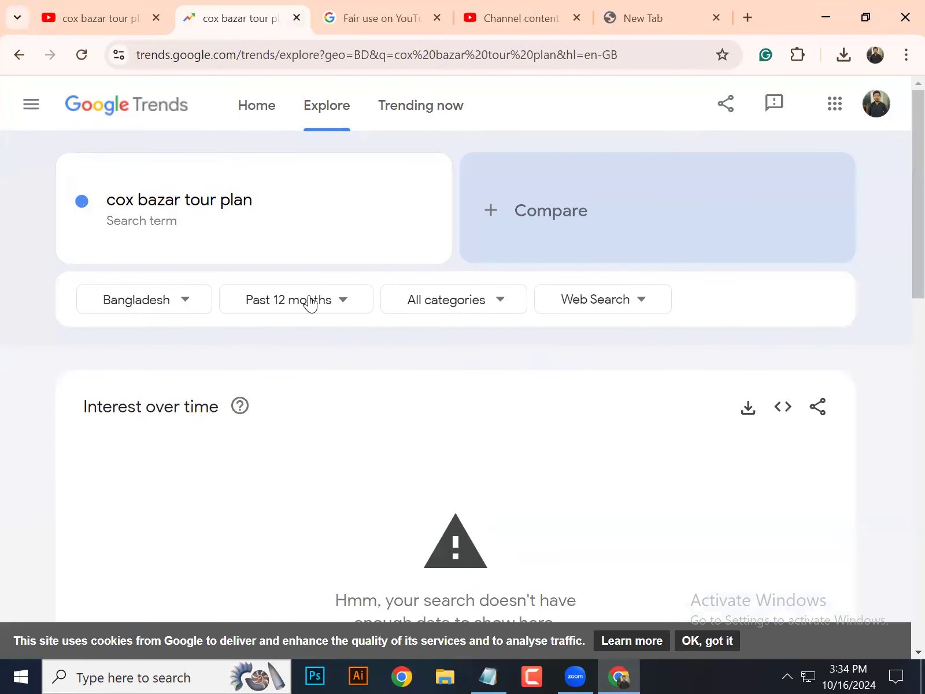
- Set the time range of the "cox bazar tour plan" trend to Past 5 years and examine the spike in its chart
{"action": "left_click", "coordinate": [309, 300]}
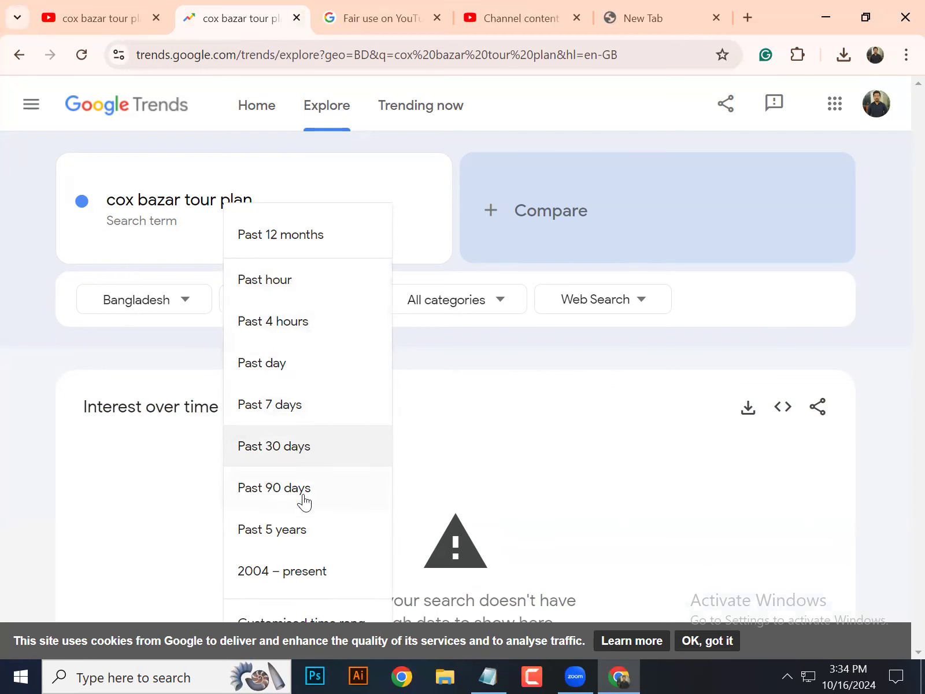
{"action": "left_click", "coordinate": [303, 531]}
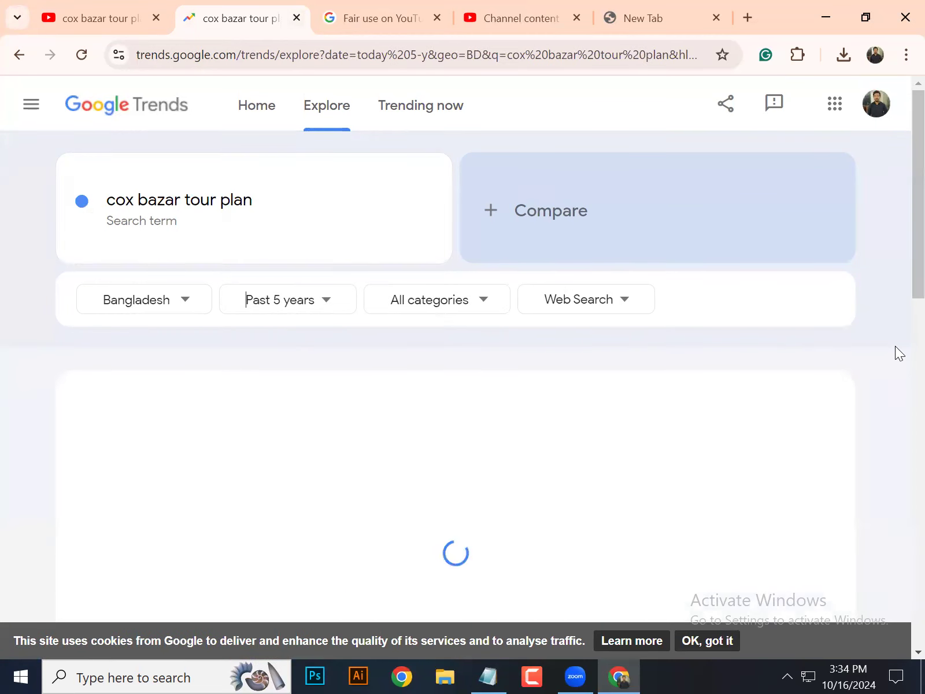
{"action": "scroll", "coordinate": [513, 357], "scroll_direction": "down", "scroll_amount": 4}
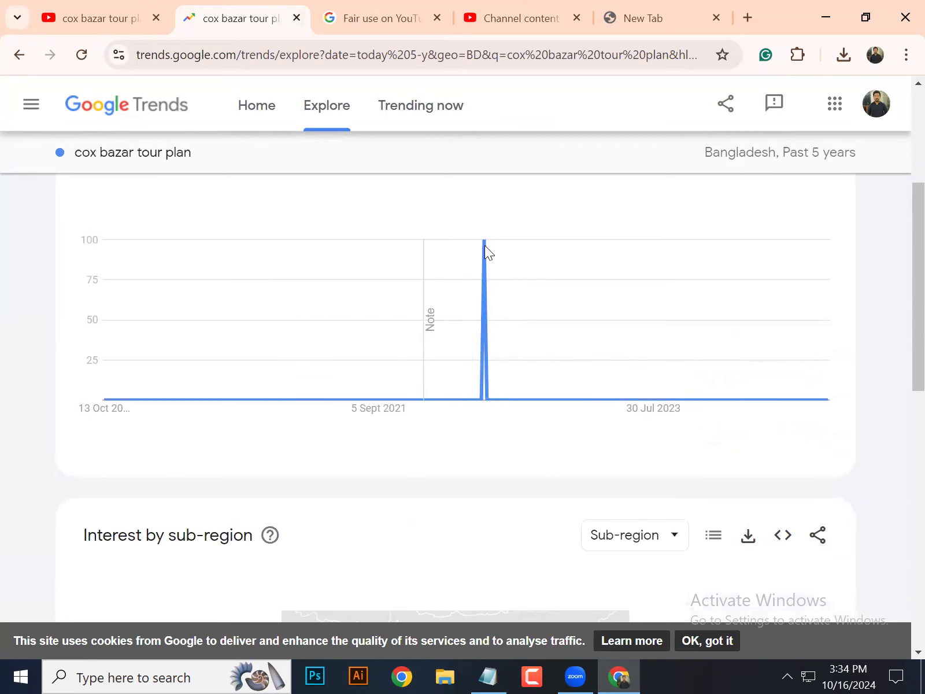
{"action": "mouse_move", "coordinate": [482, 247]}
{"action": "mouse_move", "coordinate": [480, 269]}
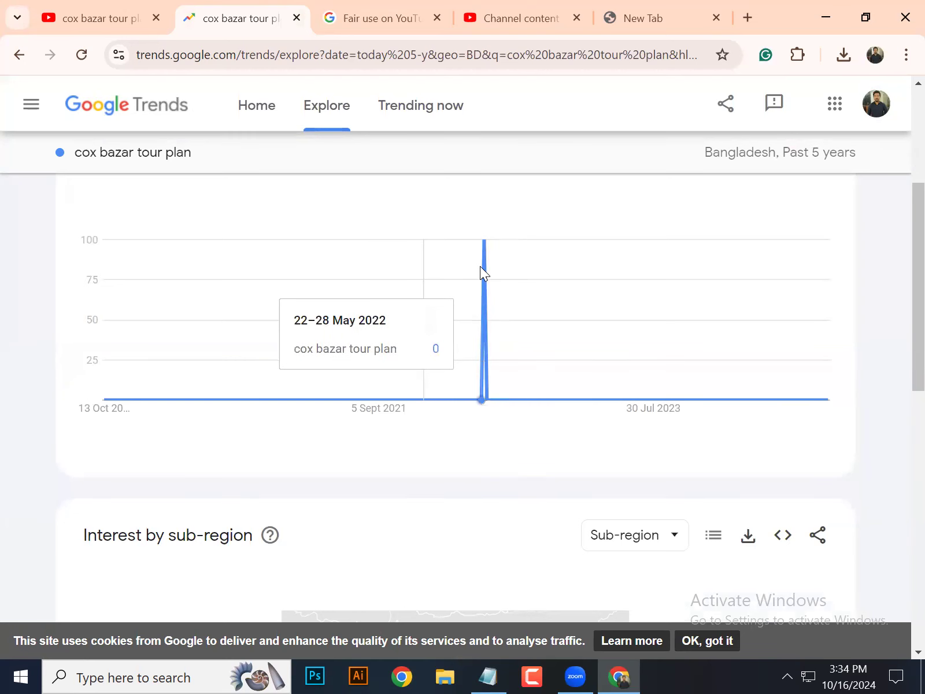
{"action": "scroll", "coordinate": [480, 266], "scroll_direction": "up", "scroll_amount": 5}
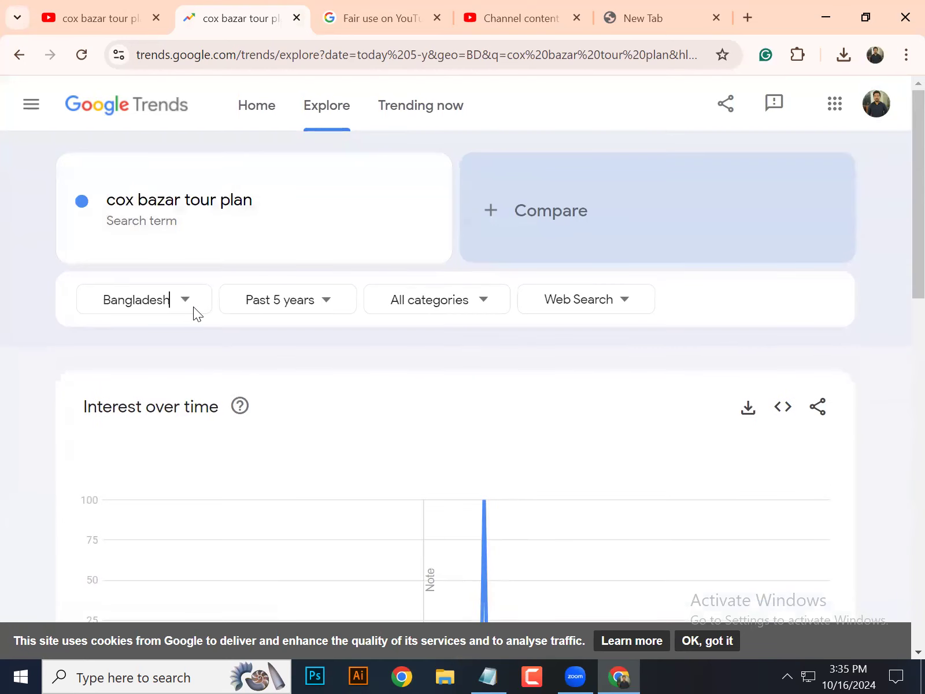
- Filter the list of regions by "ba" to locate Bangladesh, and close the list without a new selection
{"action": "left_click", "coordinate": [185, 302]}
{"action": "scroll", "coordinate": [151, 515], "scroll_direction": "down", "scroll_amount": 3}
{"action": "scroll", "coordinate": [162, 511], "scroll_direction": "up", "scroll_amount": 3}
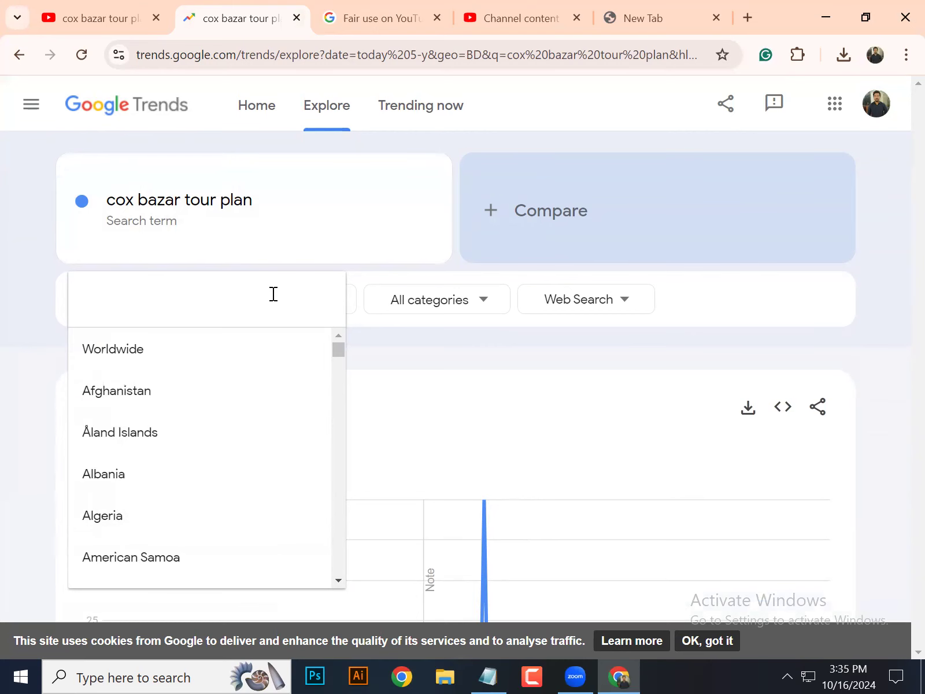
{"action": "type", "text": "ba"}
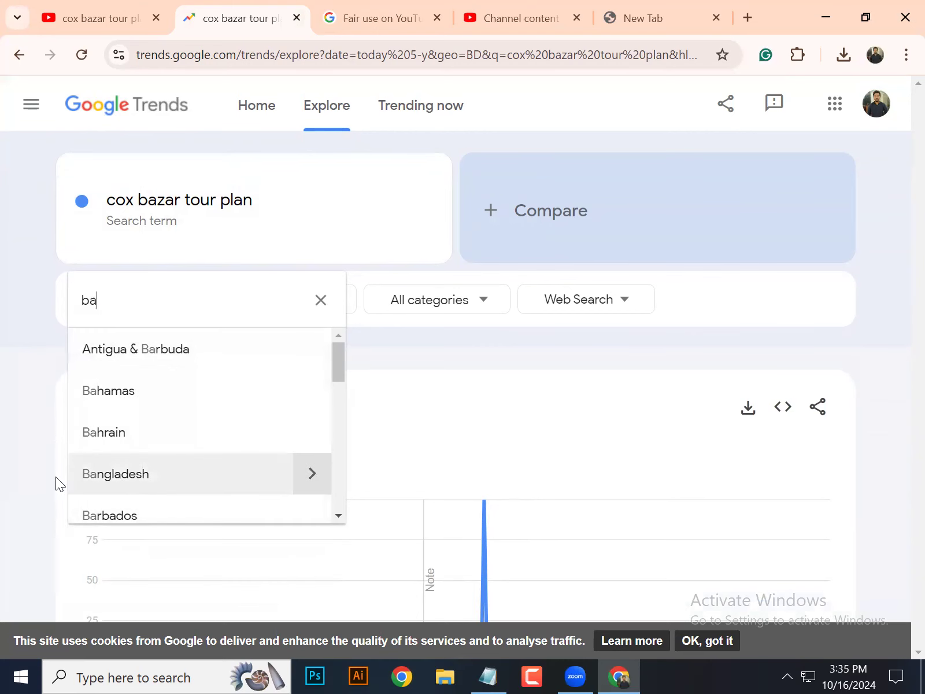
{"action": "left_click", "coordinate": [1, 451]}
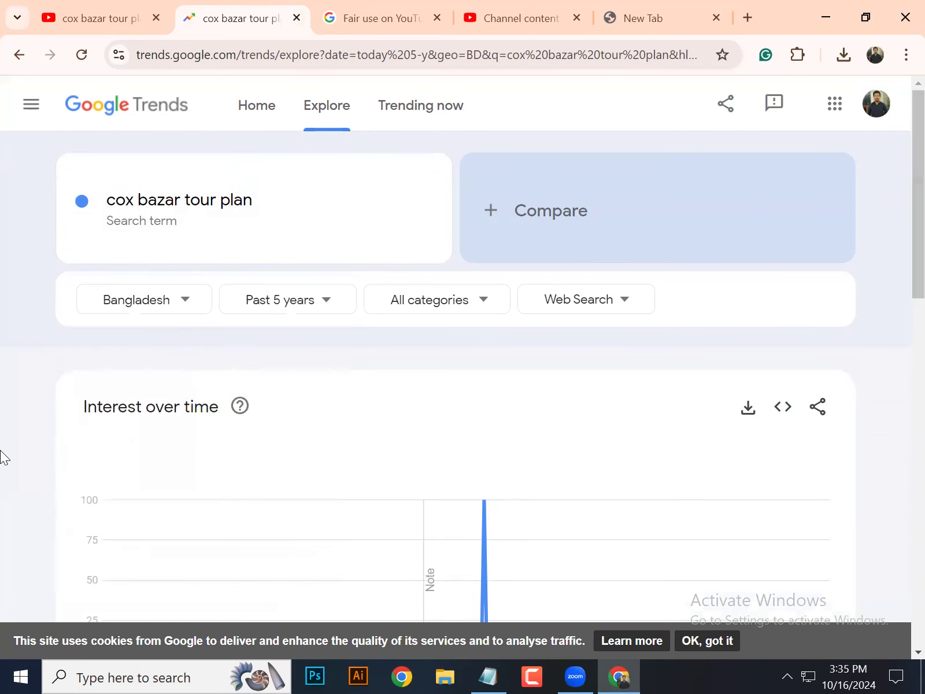
- Set the time range of the "cox bazar tour plan" trend to Past 12 months
{"action": "left_click", "coordinate": [324, 299]}
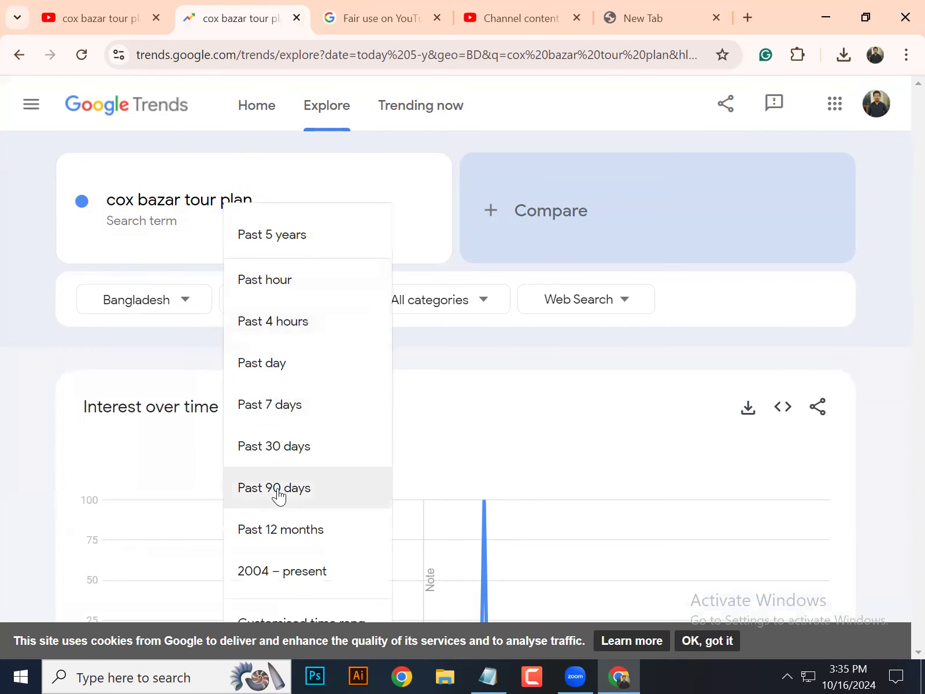
{"action": "left_click", "coordinate": [289, 527]}
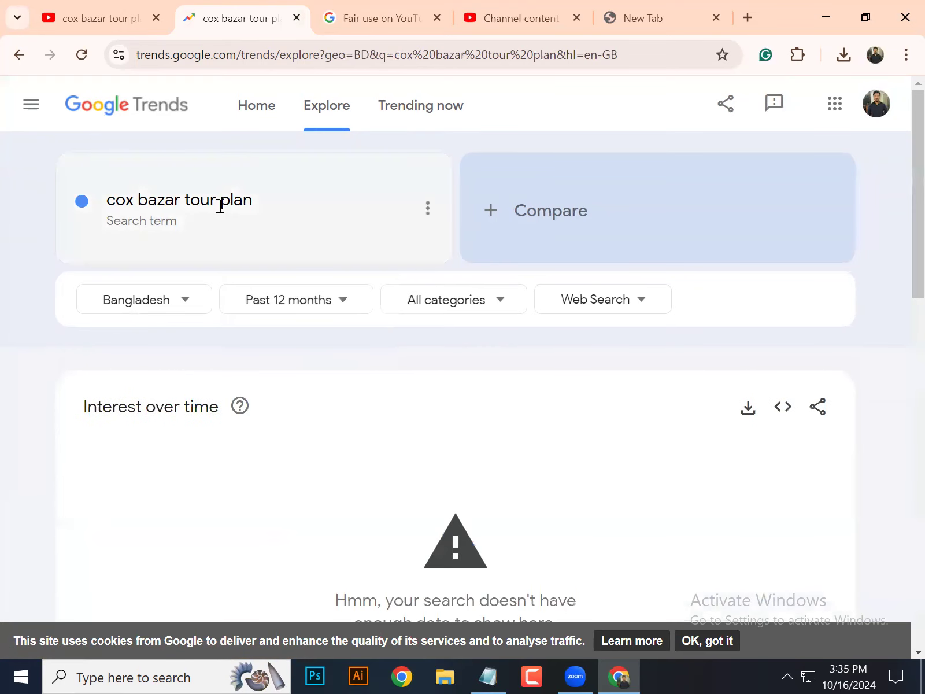
- Shorten the Google Trends search term to "cox bazar tour" and examine the peaks in its interest-over-time chart
{"action": "left_click", "coordinate": [217, 202]}
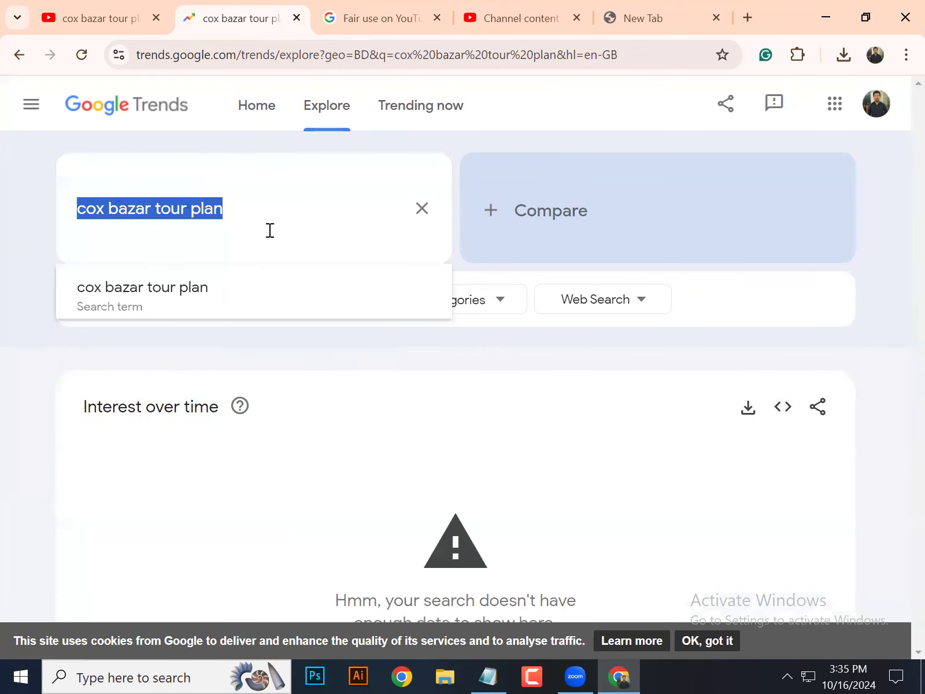
{"action": "left_click", "coordinate": [213, 205]}
{"action": "left_click_drag", "start_coordinate": [187, 208], "coordinate": [283, 204]}
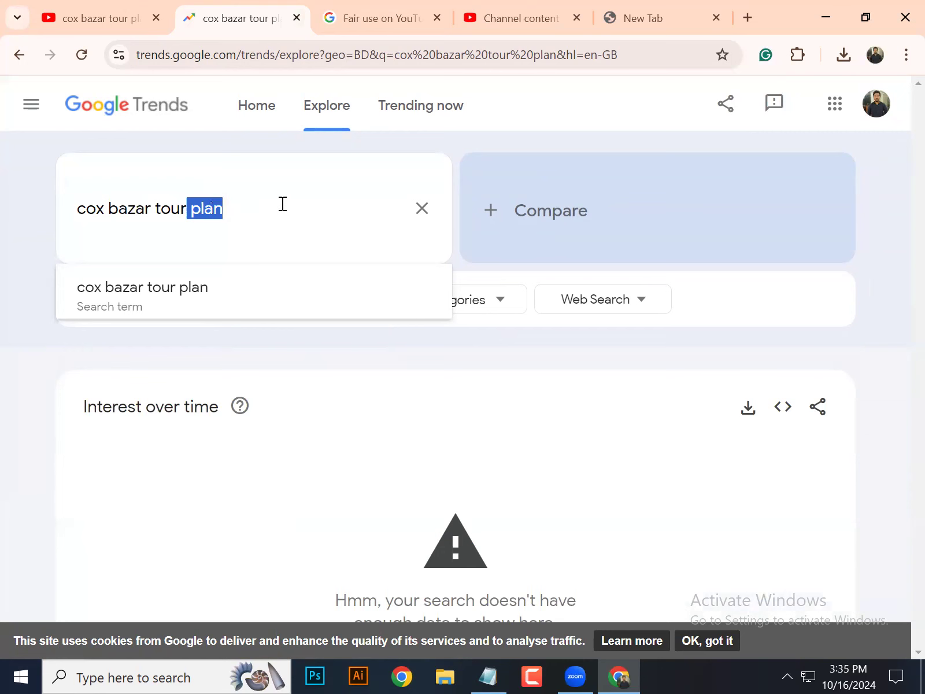
{"action": "key", "text": "BackSpace"}
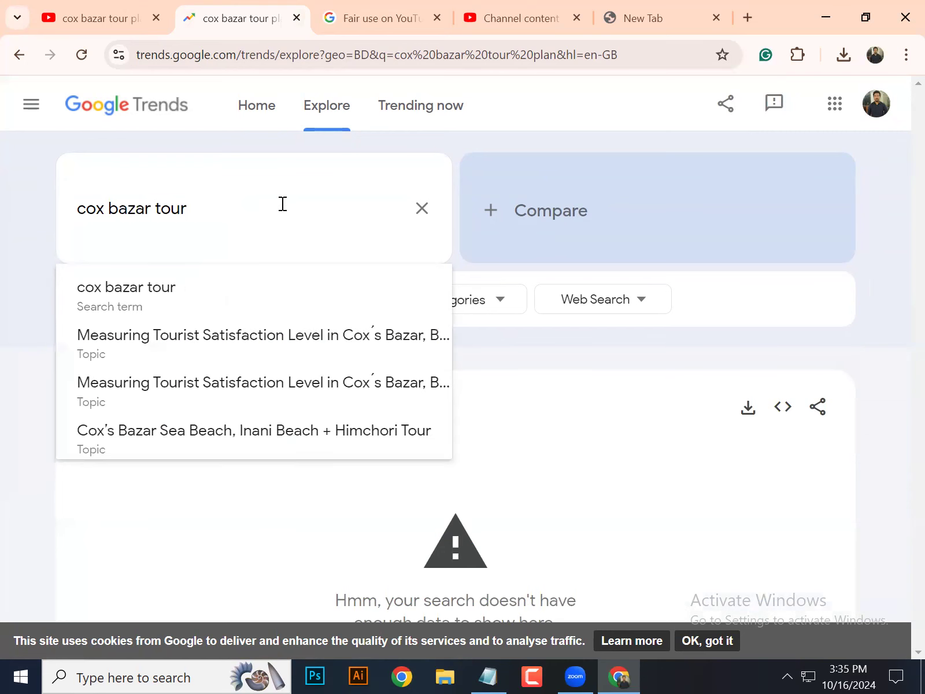
{"action": "left_click", "coordinate": [132, 298]}
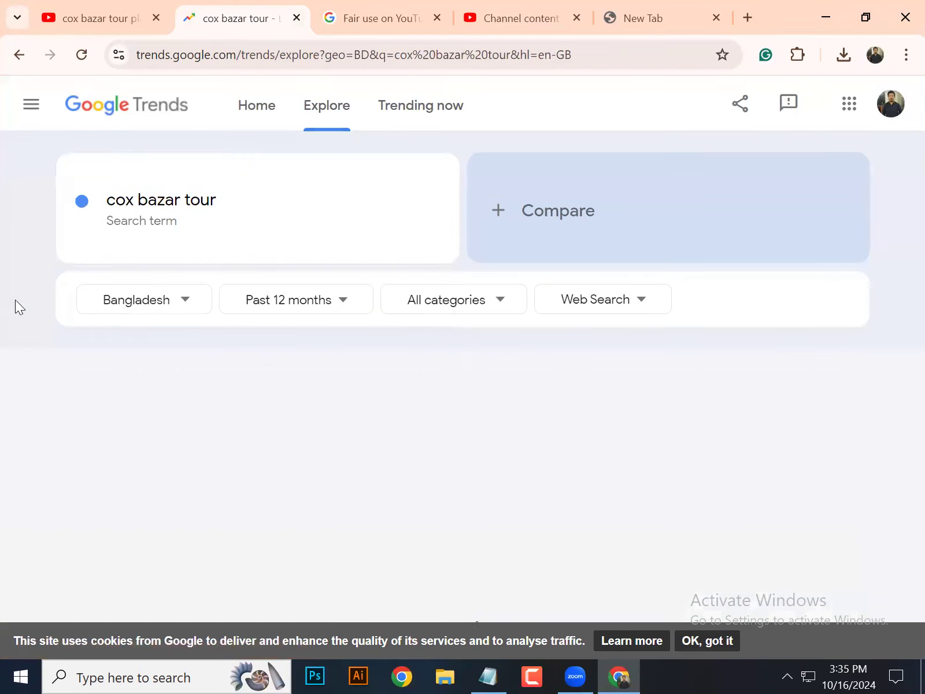
{"action": "scroll", "coordinate": [36, 342], "scroll_direction": "down", "scroll_amount": 4}
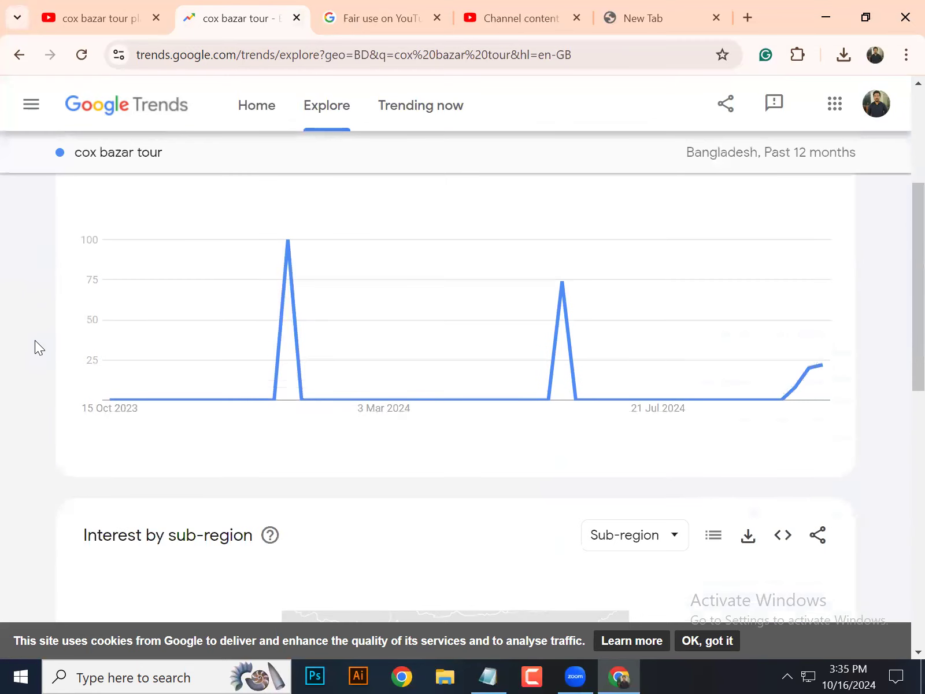
{"action": "scroll", "coordinate": [33, 379], "scroll_direction": "up", "scroll_amount": 2}
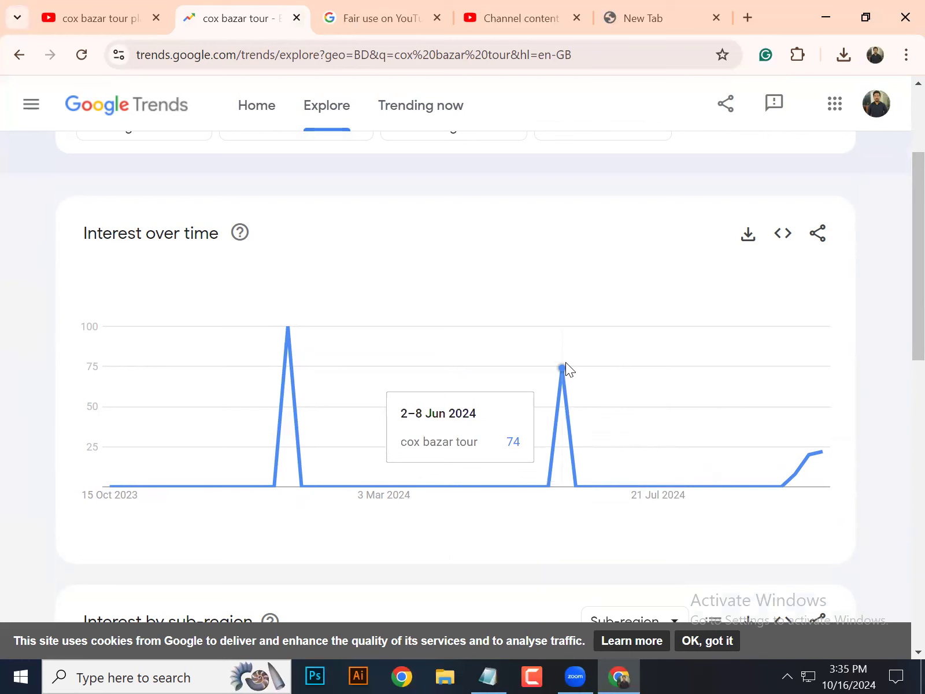
{"action": "scroll", "coordinate": [509, 251], "scroll_direction": "up", "scroll_amount": 3}
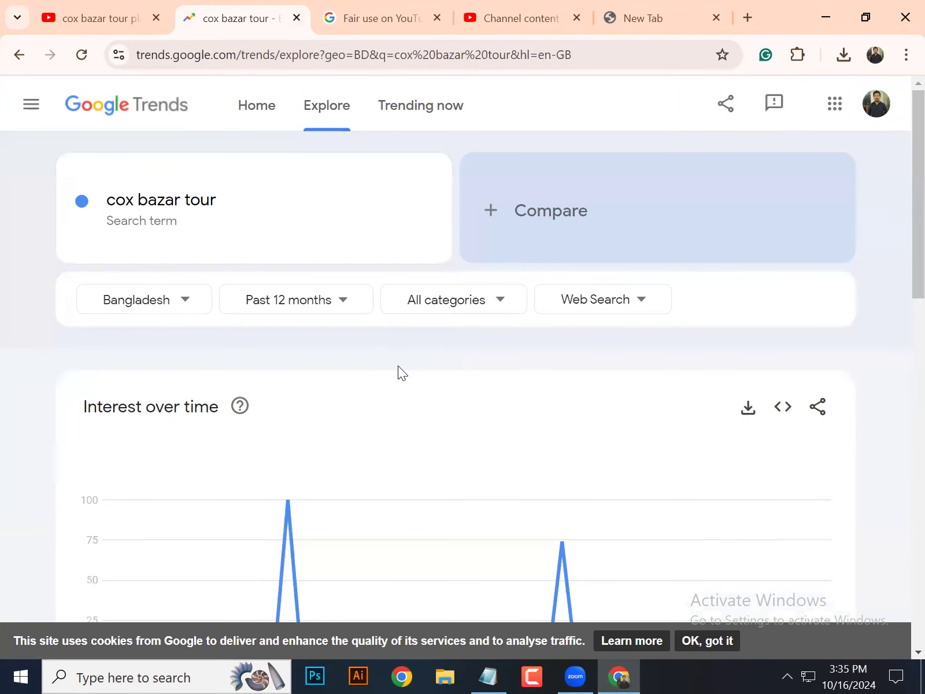
- Switch to YouTube and copy the search query "cox bazar tour plan"
{"action": "left_click", "coordinate": [61, 18]}
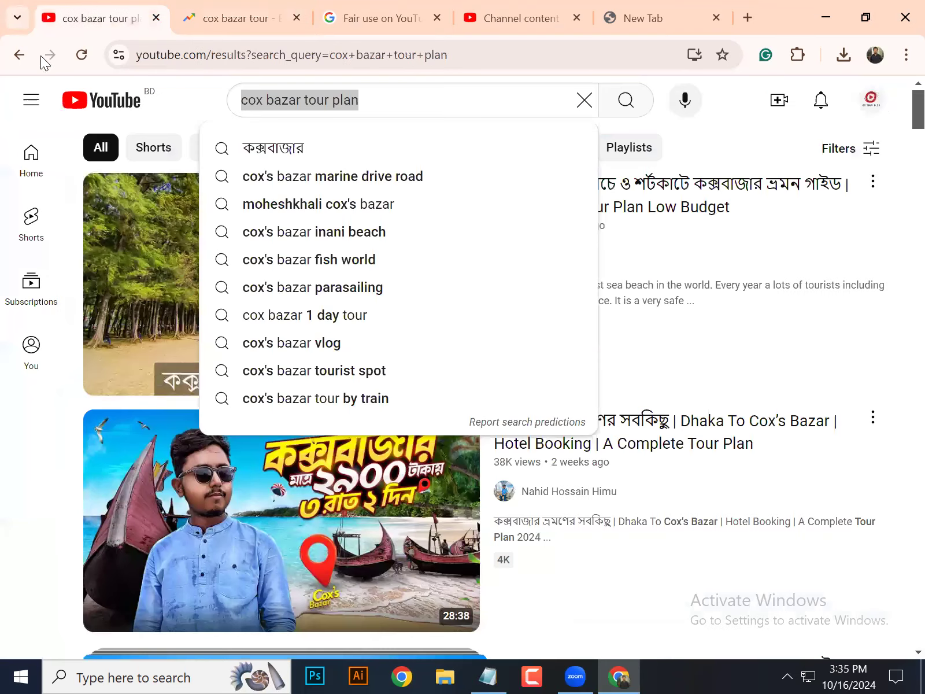
{"action": "left_click", "coordinate": [731, 101]}
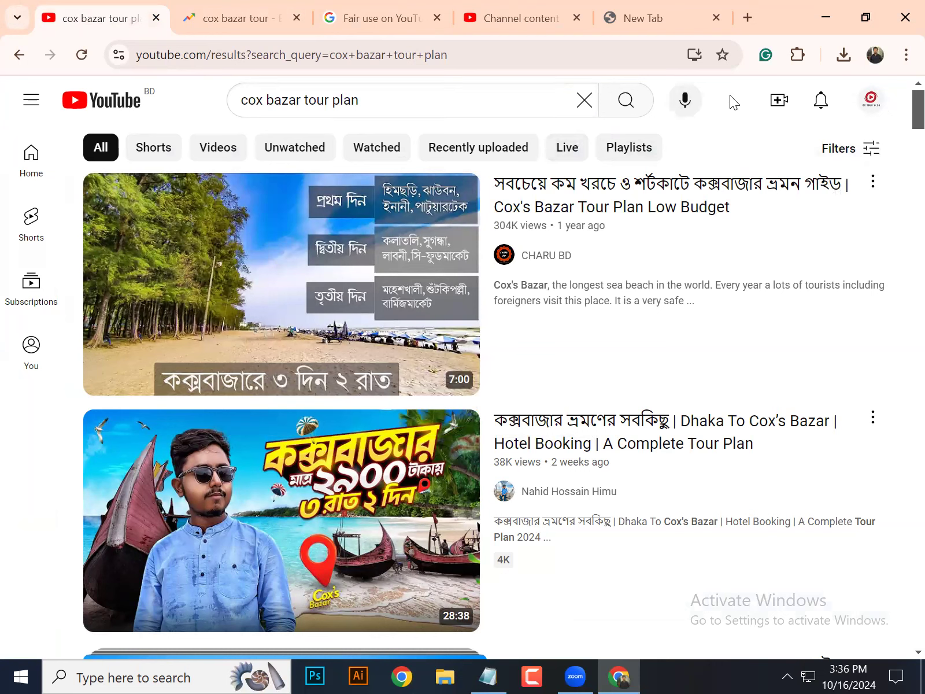
{"action": "left_click", "coordinate": [389, 99]}
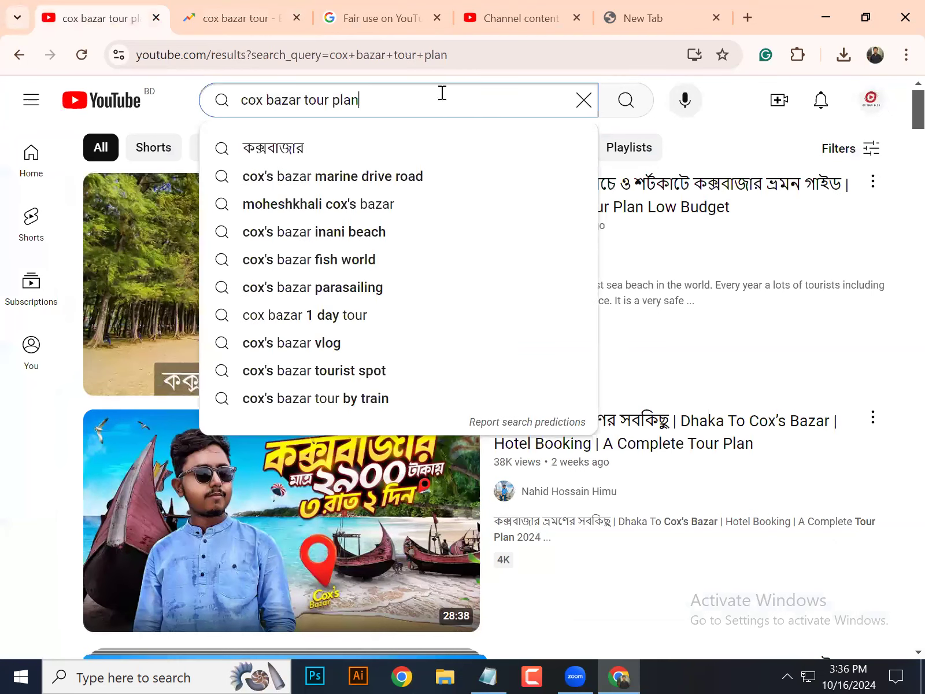
{"action": "left_click_drag", "start_coordinate": [420, 100], "coordinate": [224, 114]}
{"action": "key", "text": "ctrl+c"}
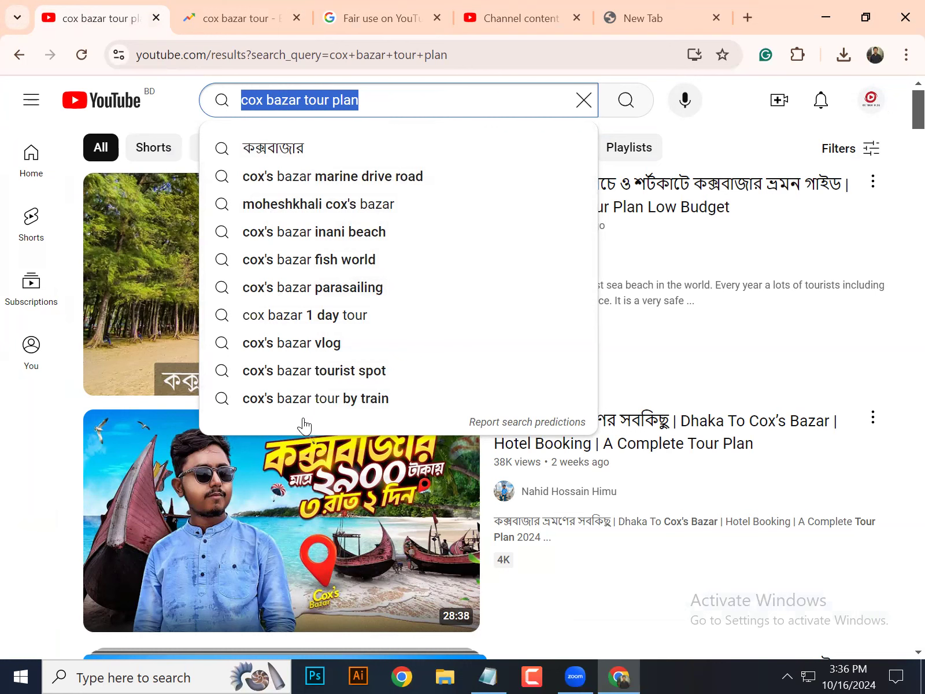
- Reach Google through a web search for "goo" and enter the copied query "cox bazar tour plan" to view its suggestions
{"action": "left_click", "coordinate": [370, 11]}
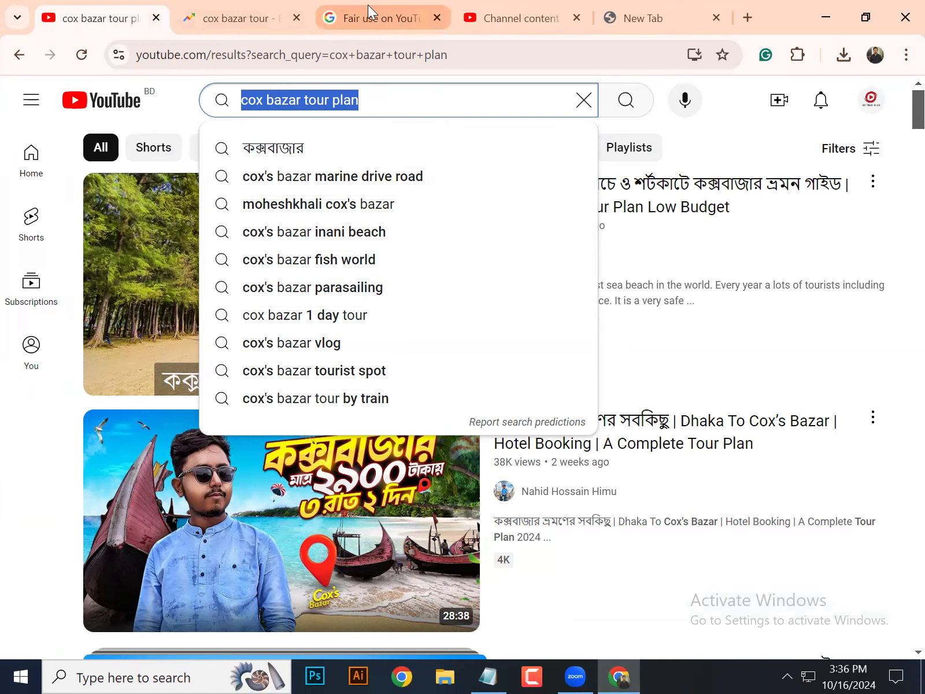
{"action": "left_click", "coordinate": [232, 20]}
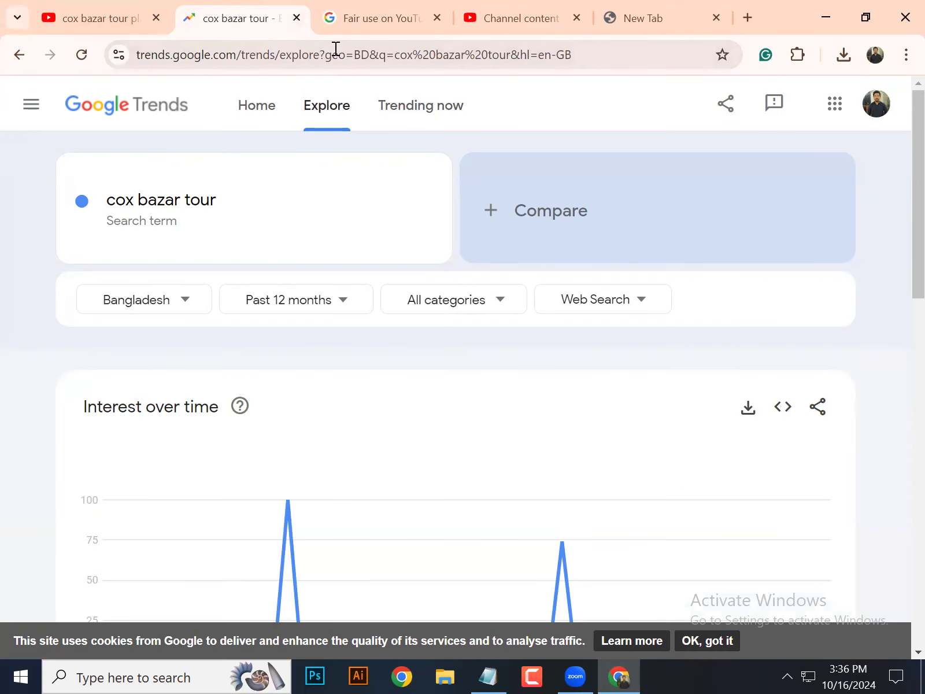
{"action": "left_click", "coordinate": [394, 13]}
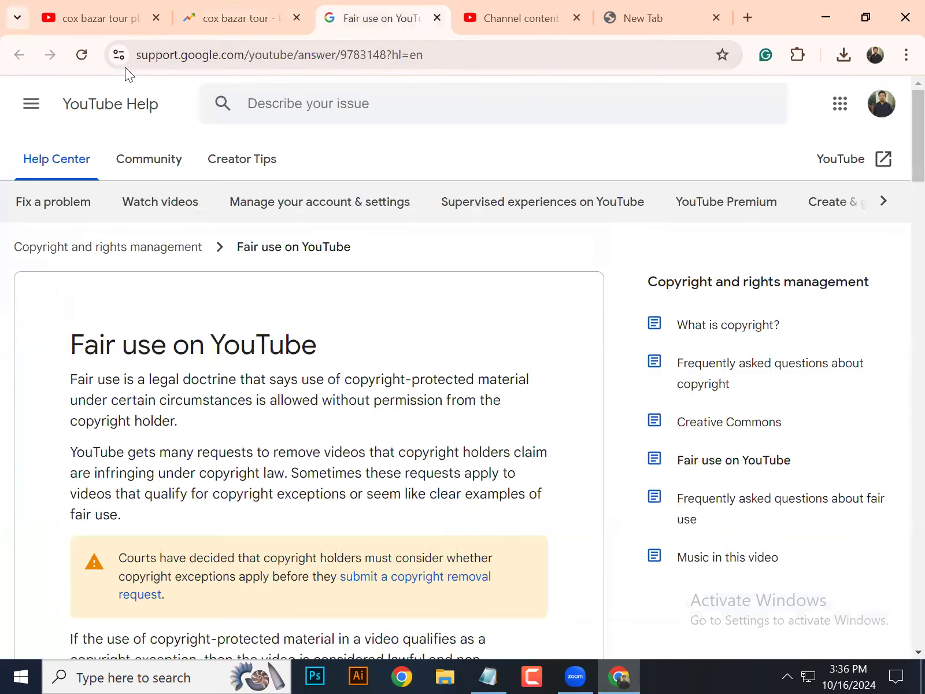
{"action": "left_click", "coordinate": [191, 55]}
{"action": "key", "text": "BackSpace"}
{"action": "type", "text": "goo"}
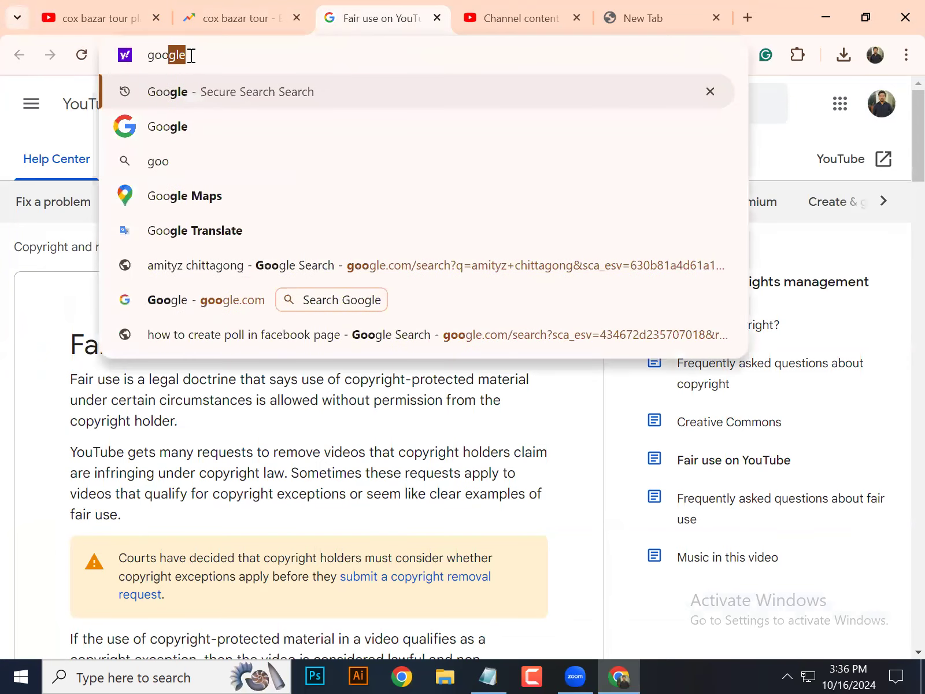
{"action": "key", "text": "Return"}
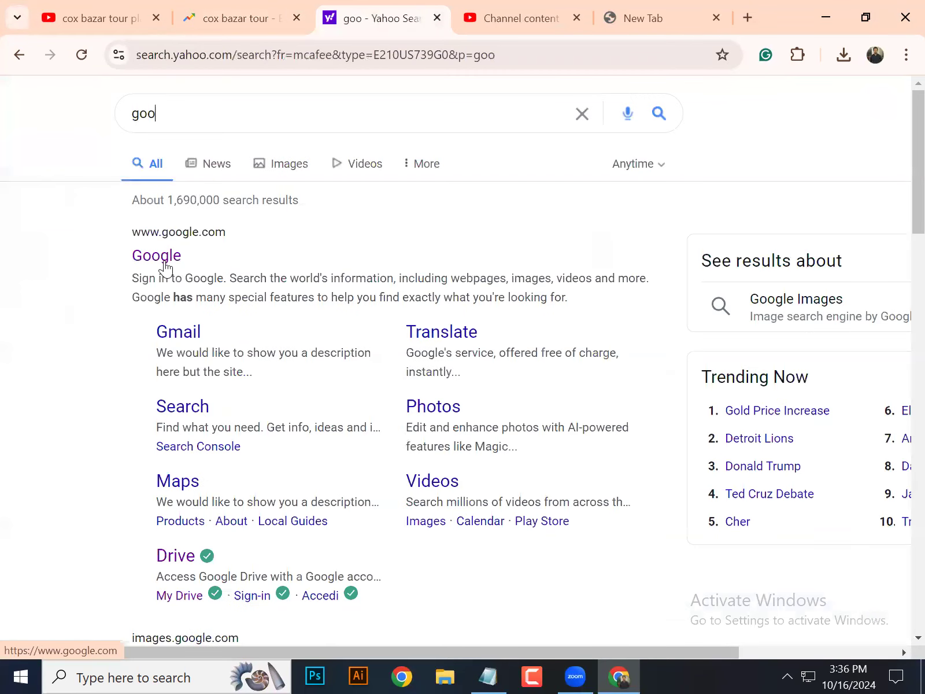
{"action": "left_click", "coordinate": [165, 260]}
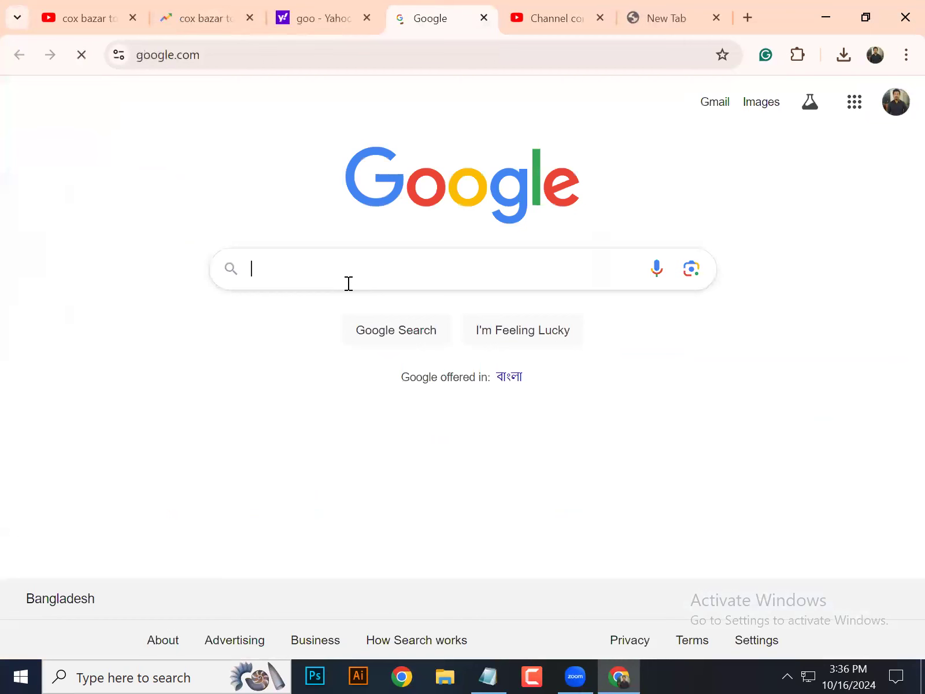
{"action": "key", "text": "ctrl+v"}
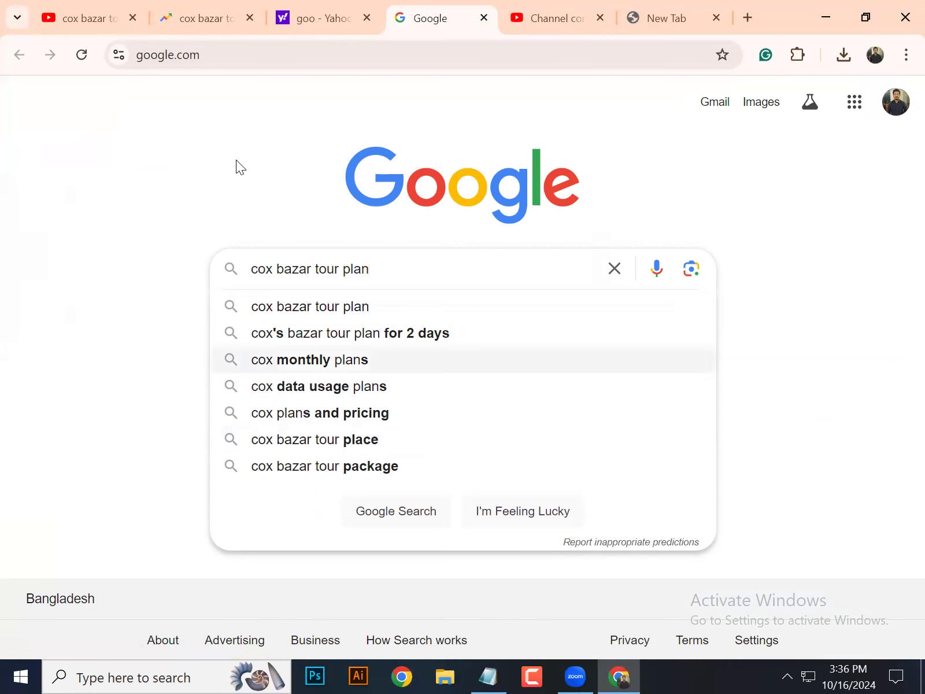
{"action": "left_click", "coordinate": [199, 168]}
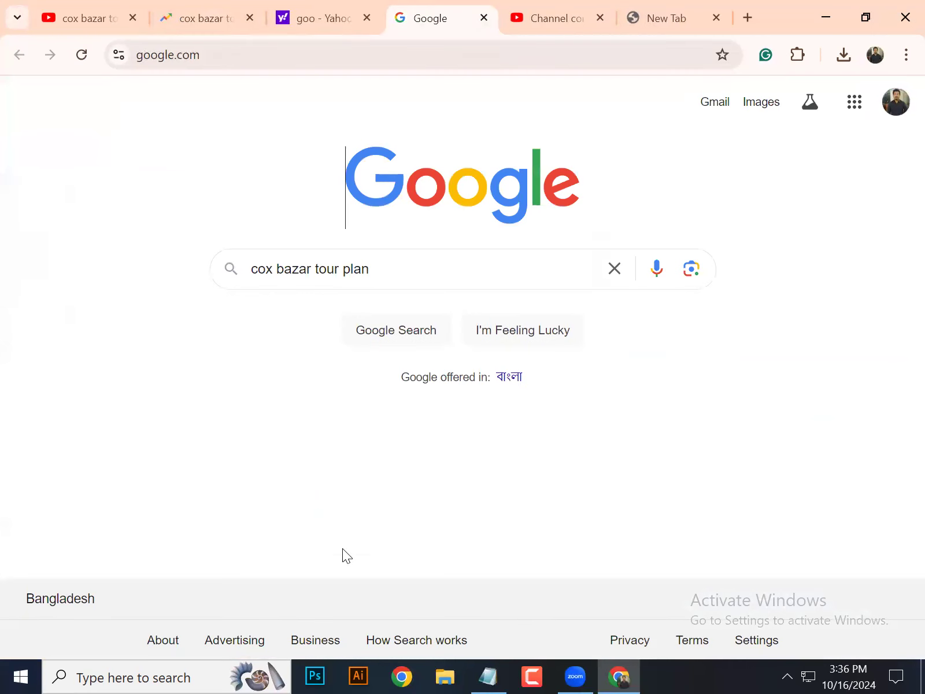
- Switch to File Explorer and open the Downloads folder
{"action": "left_click", "coordinate": [445, 677]}
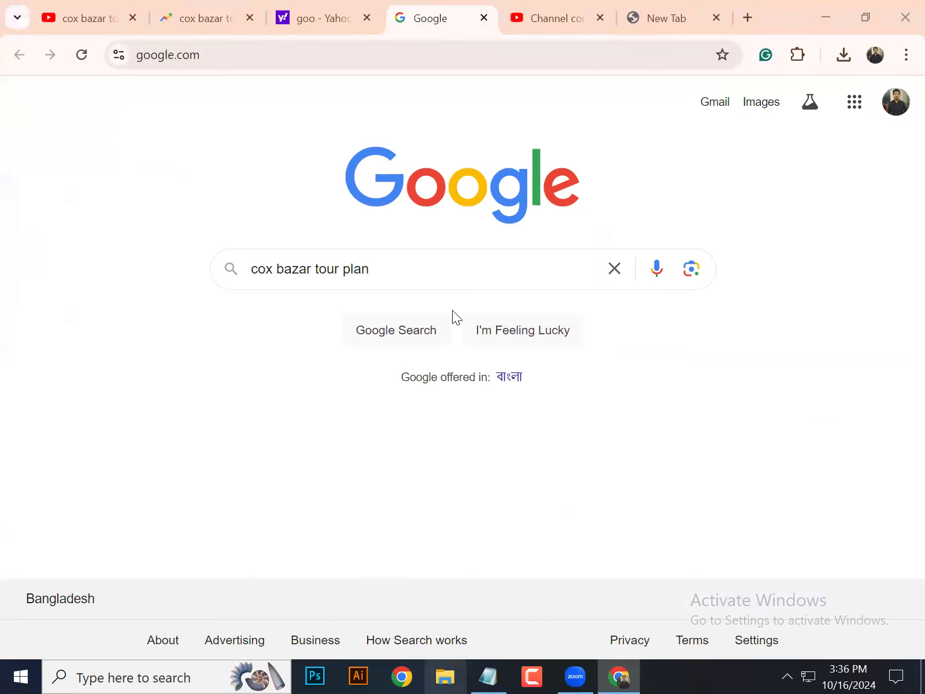
{"action": "left_click", "coordinate": [847, 111]}
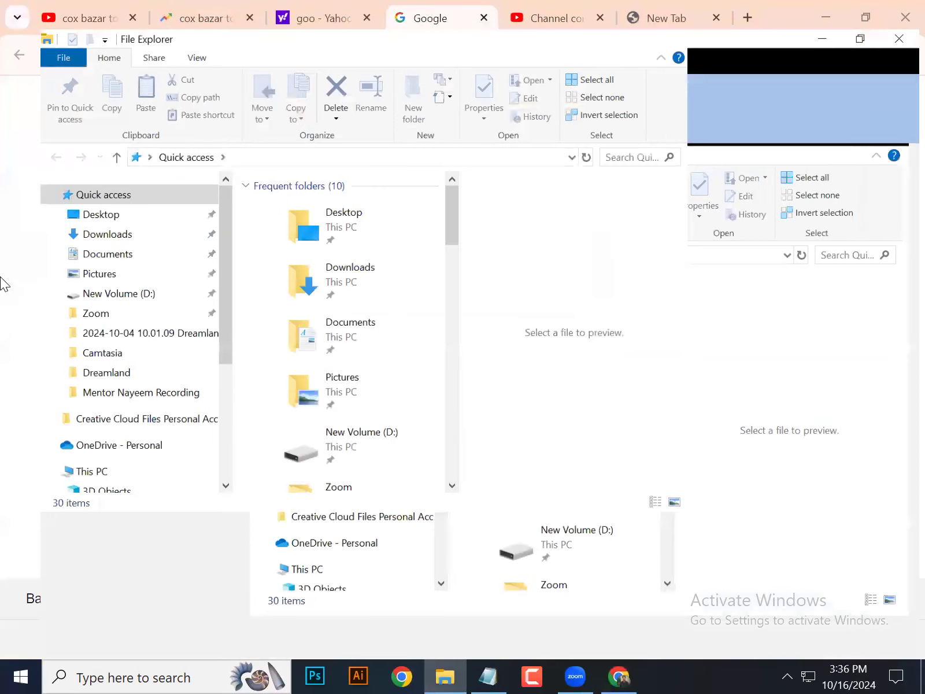
{"action": "left_click", "coordinate": [105, 217]}
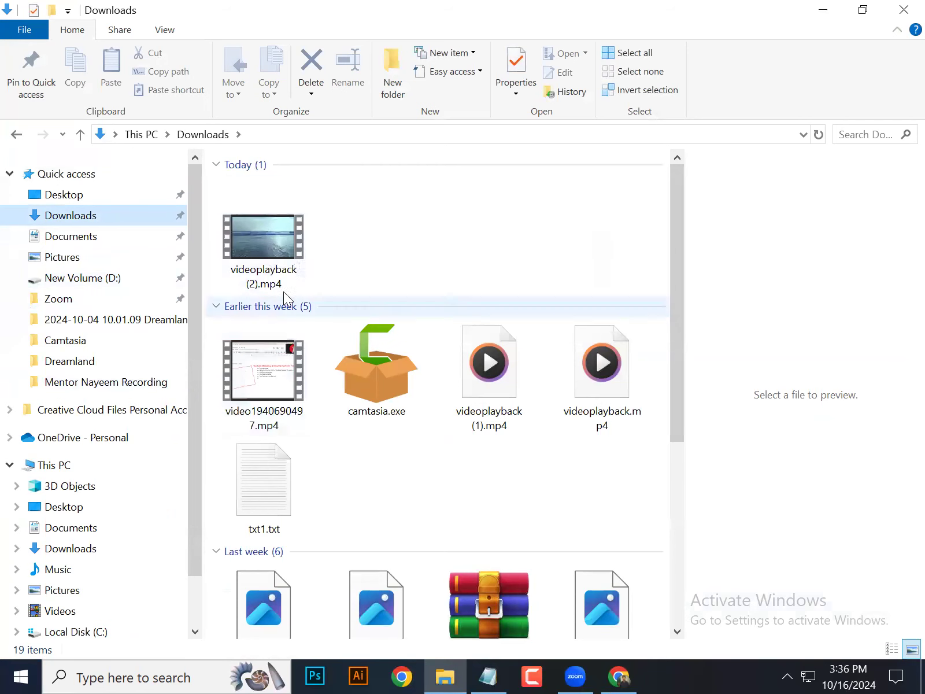
- Remove the base name of the video file videoplayback (2).mp4, leaving only the .mp4 extension
{"action": "right_click", "coordinate": [272, 240]}
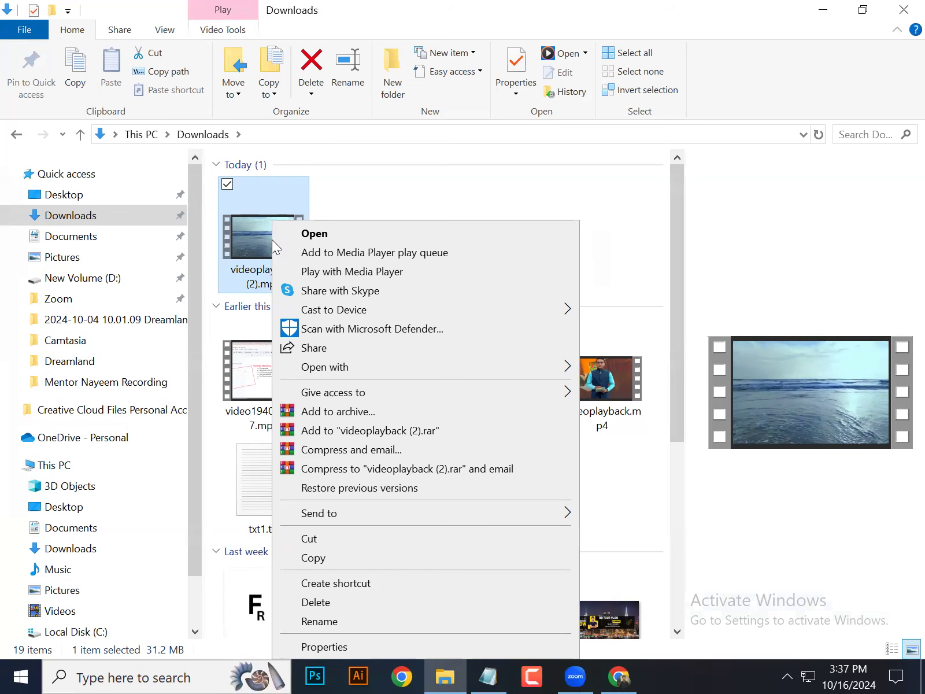
{"action": "left_click", "coordinate": [329, 622]}
{"action": "key", "text": "BackSpace"}
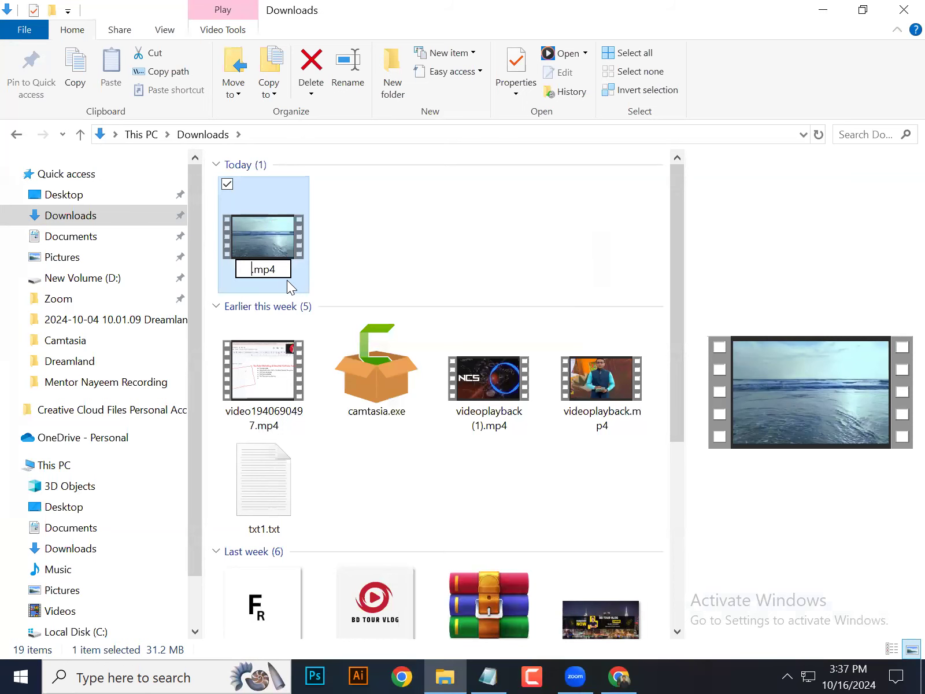
{"action": "key", "text": "Return"}
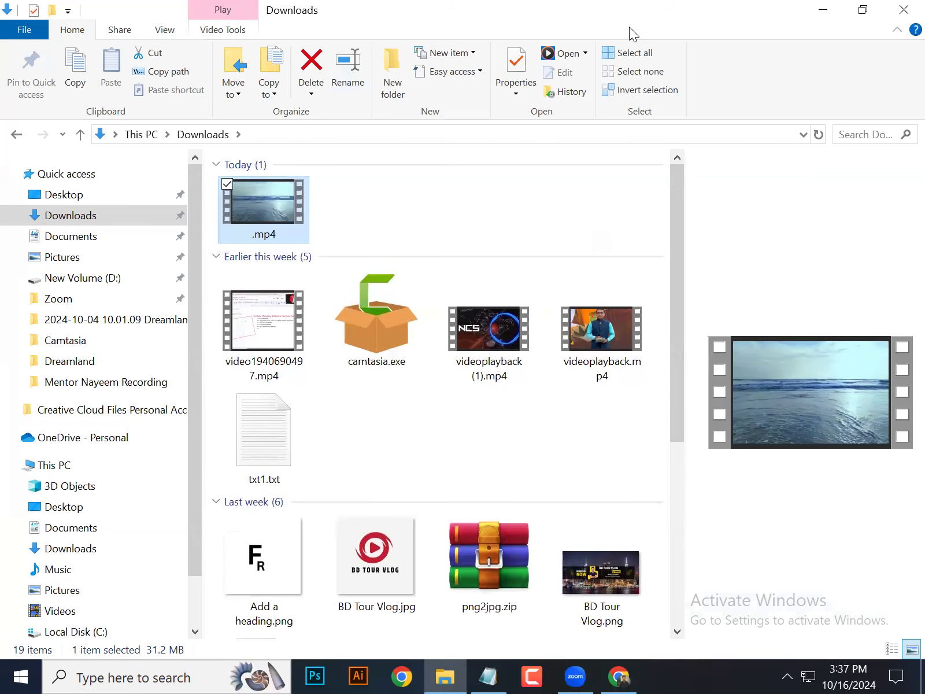
{"action": "left_click", "coordinate": [823, 10]}
{"action": "left_click", "coordinate": [540, 3]}
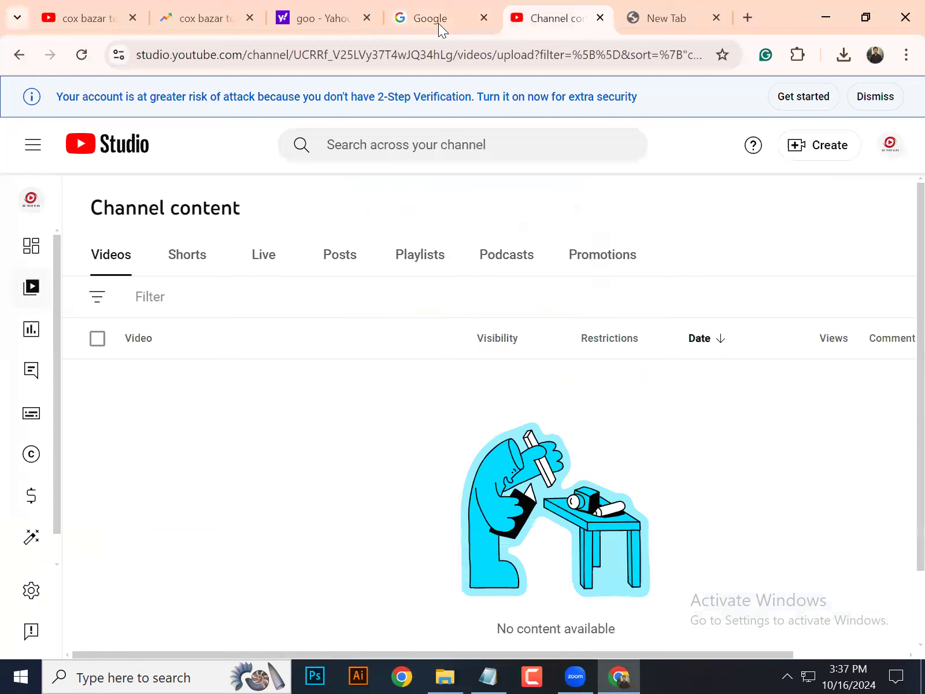
{"action": "left_click", "coordinate": [654, 4]}
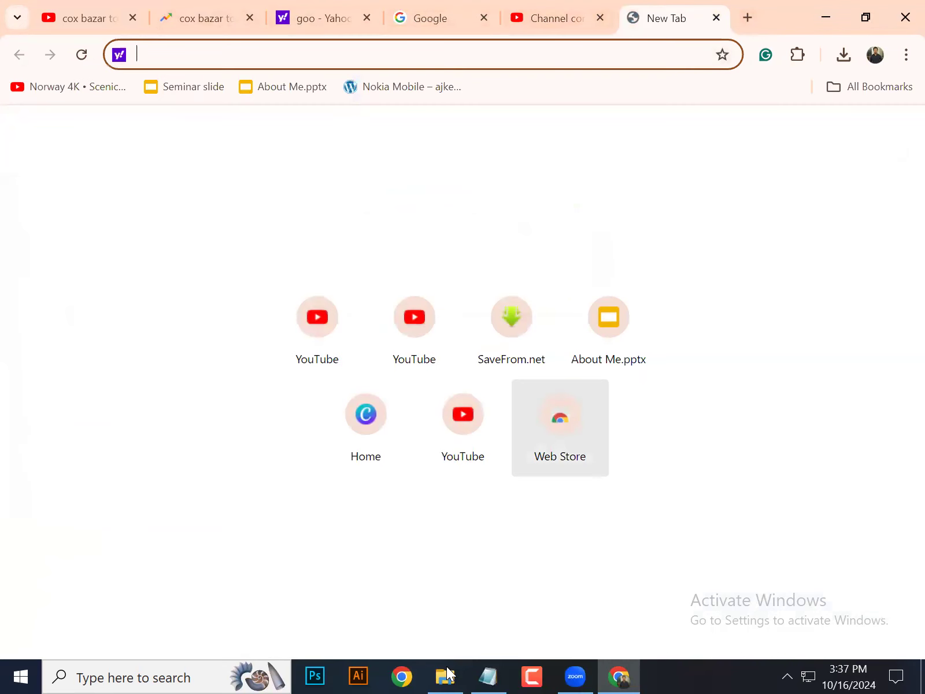
- Return to the Downloads folder in File Explorer and rename today's video file as cox bazar tour plan.mp4
{"action": "key", "text": "alt+Tab"}
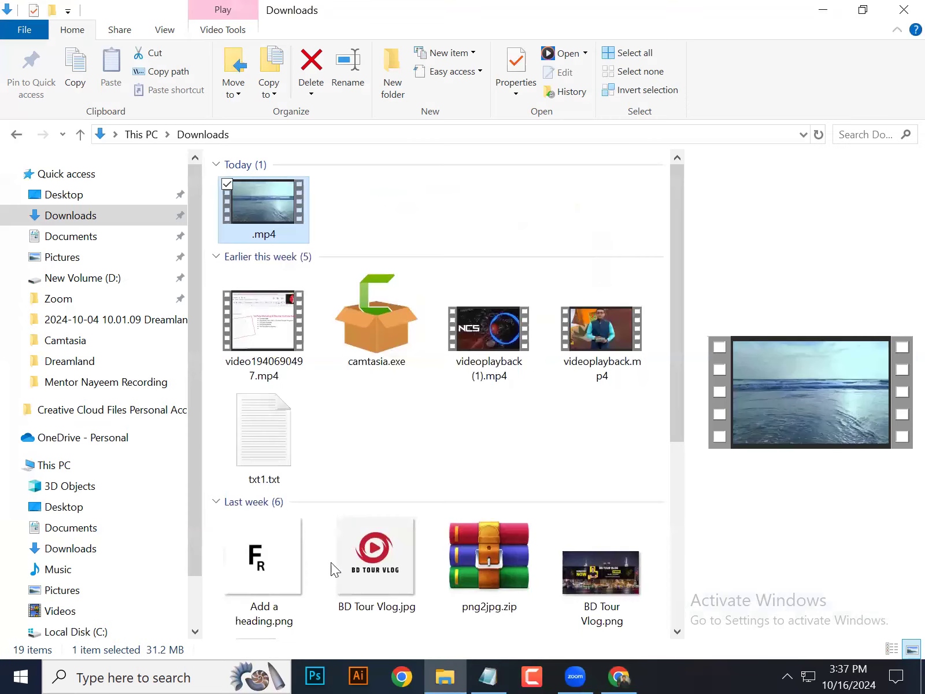
{"action": "right_click", "coordinate": [271, 220]}
{"action": "left_click", "coordinate": [341, 624]}
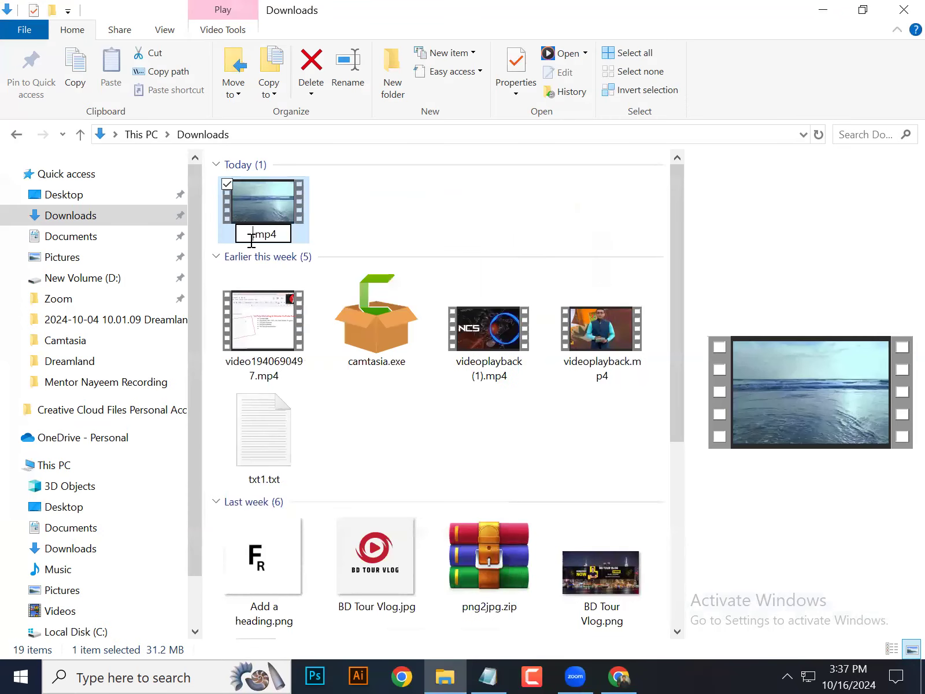
{"action": "type", "text": "cox bazar tour plan"}
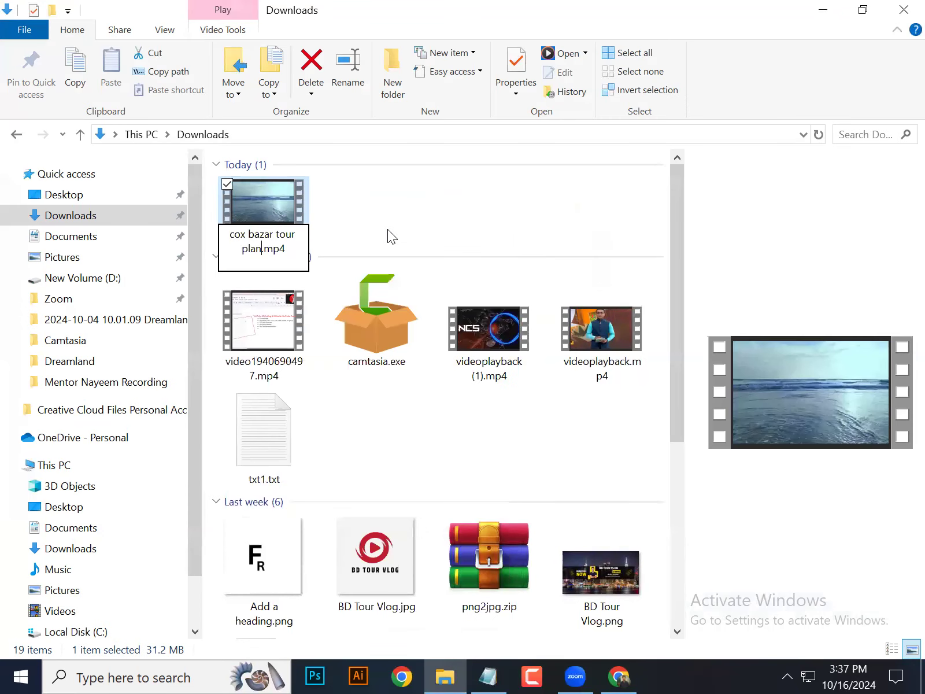
{"action": "left_click", "coordinate": [350, 213]}
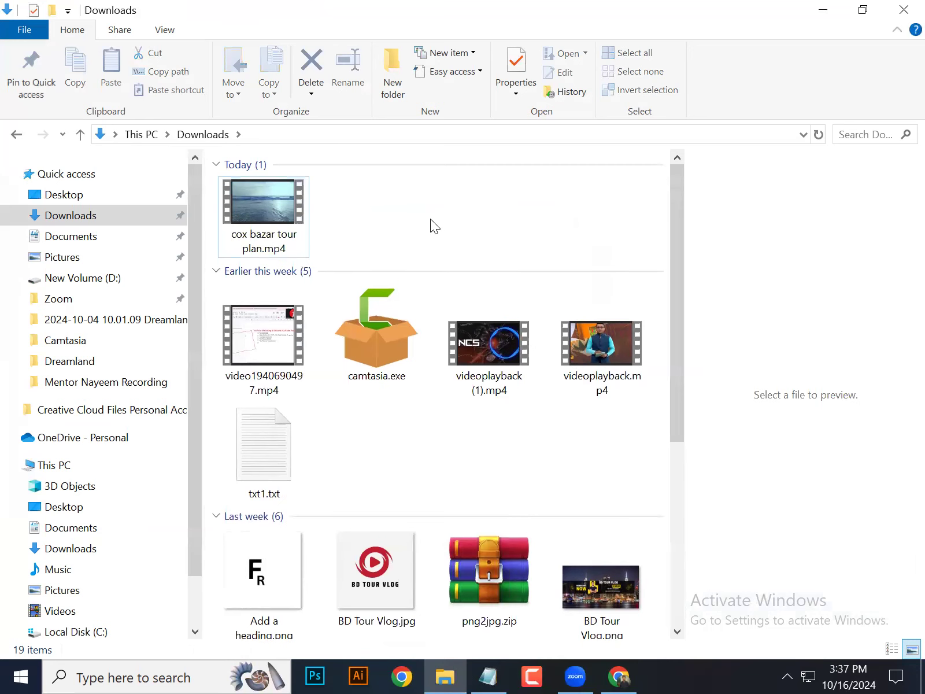
- Open the detail properties of cox bazar tour plan.mp4 and set its title and subtitle to "cox bazar tour plan"
{"action": "right_click", "coordinate": [261, 203]}
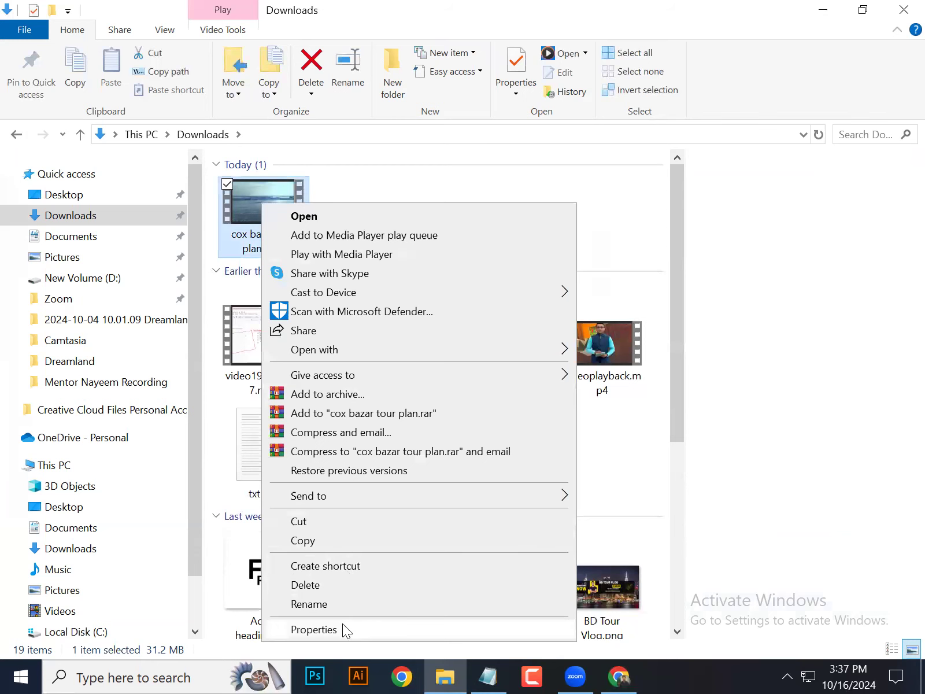
{"action": "left_click", "coordinate": [345, 636]}
{"action": "left_click", "coordinate": [381, 242]}
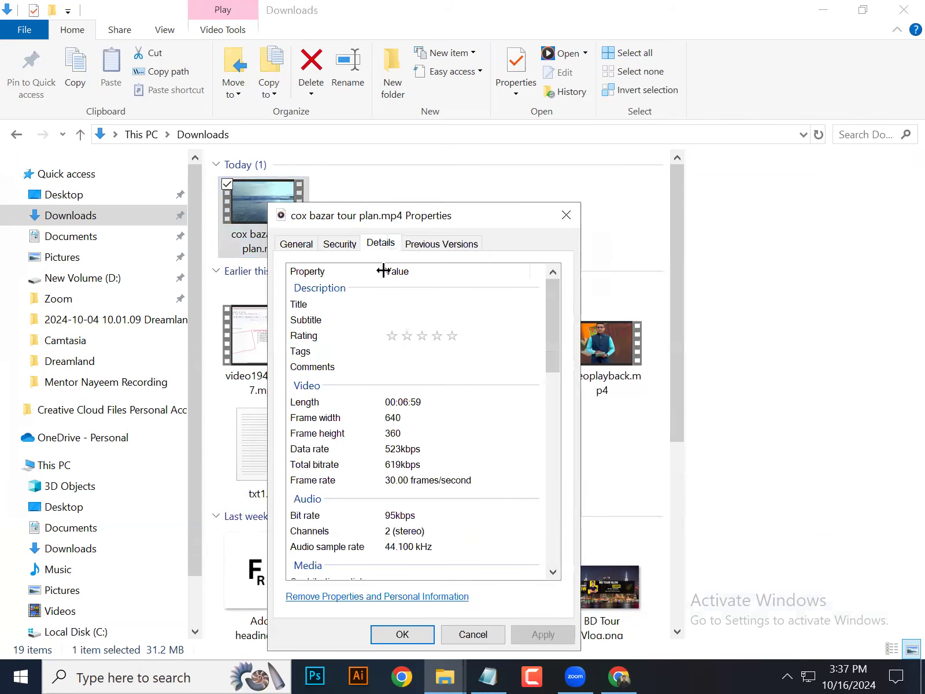
{"action": "left_click", "coordinate": [427, 305]}
{"action": "type", "text": "cox bazar tour plan"}
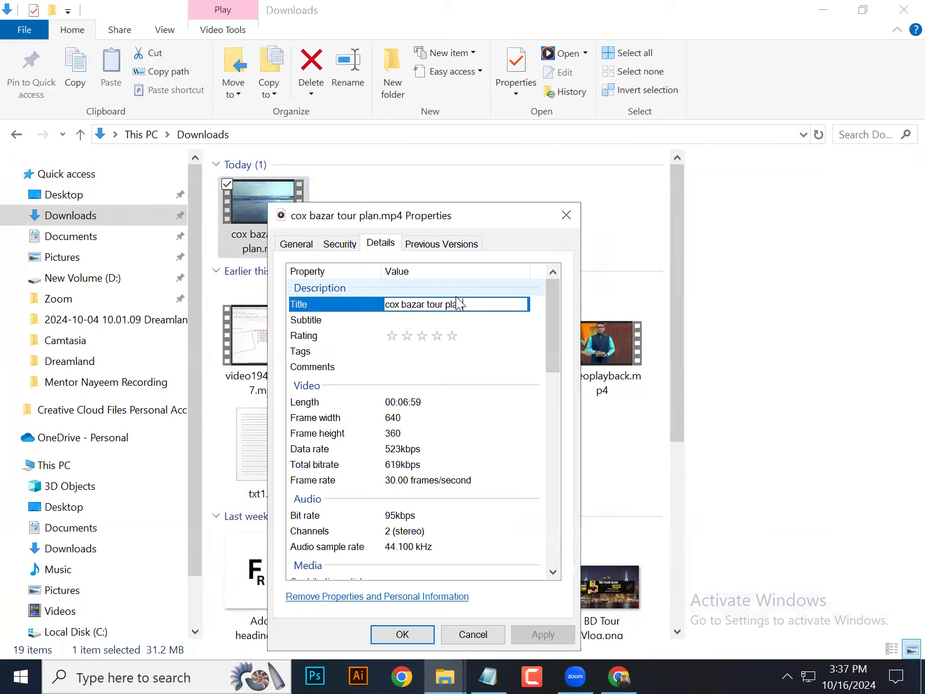
{"action": "left_click", "coordinate": [448, 320]}
{"action": "type", "text": "cox bazar tour plan"}
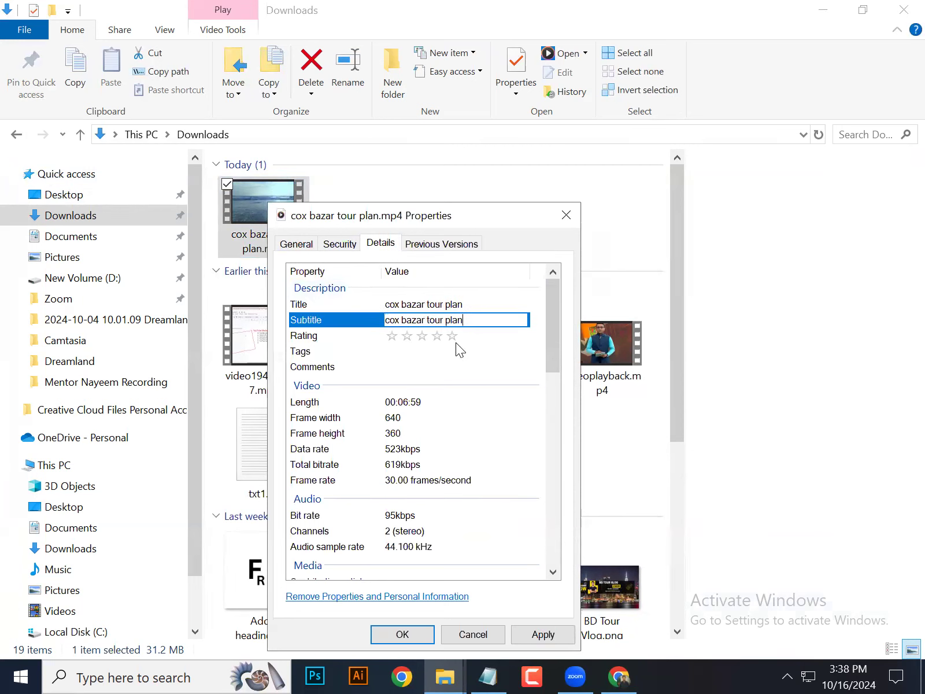
- Add the tag "cox bazar tour plan" to the video file's properties
{"action": "left_click", "coordinate": [453, 342]}
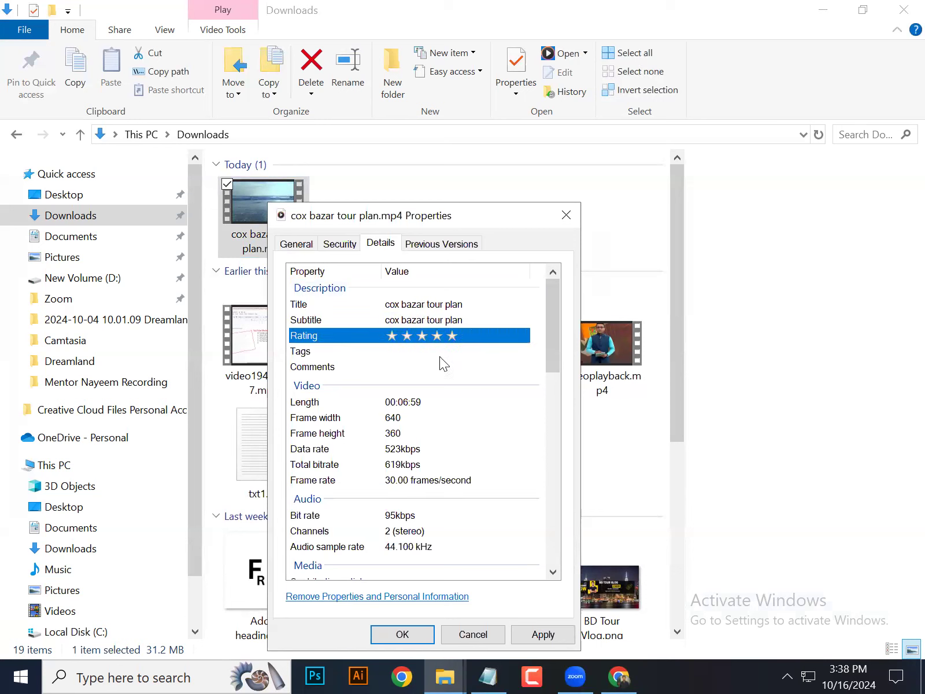
{"action": "left_click", "coordinate": [440, 355]}
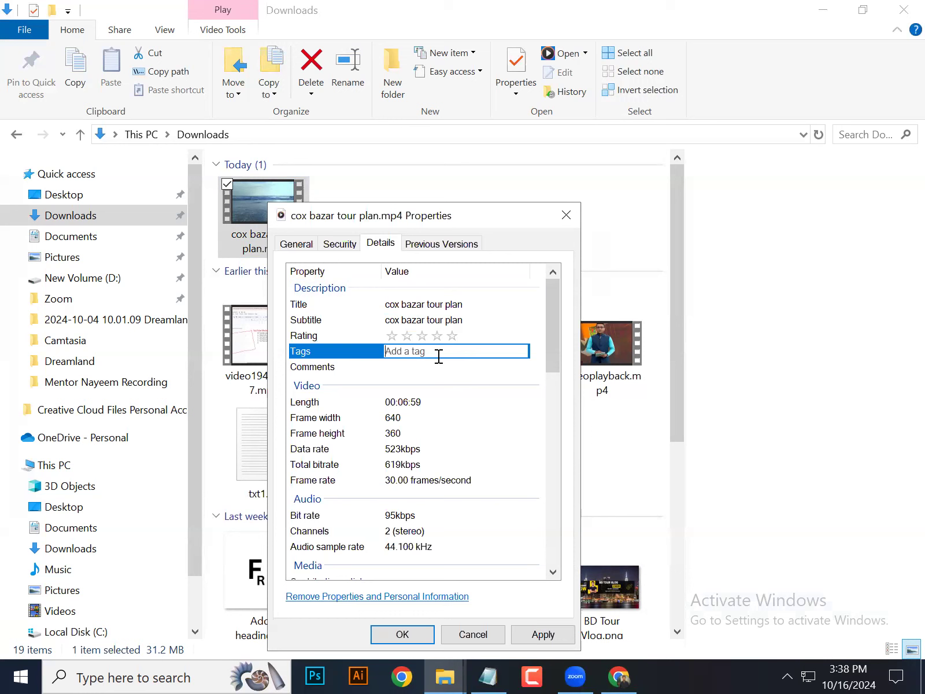
{"action": "type", "text": "cox bazar tour plan"}
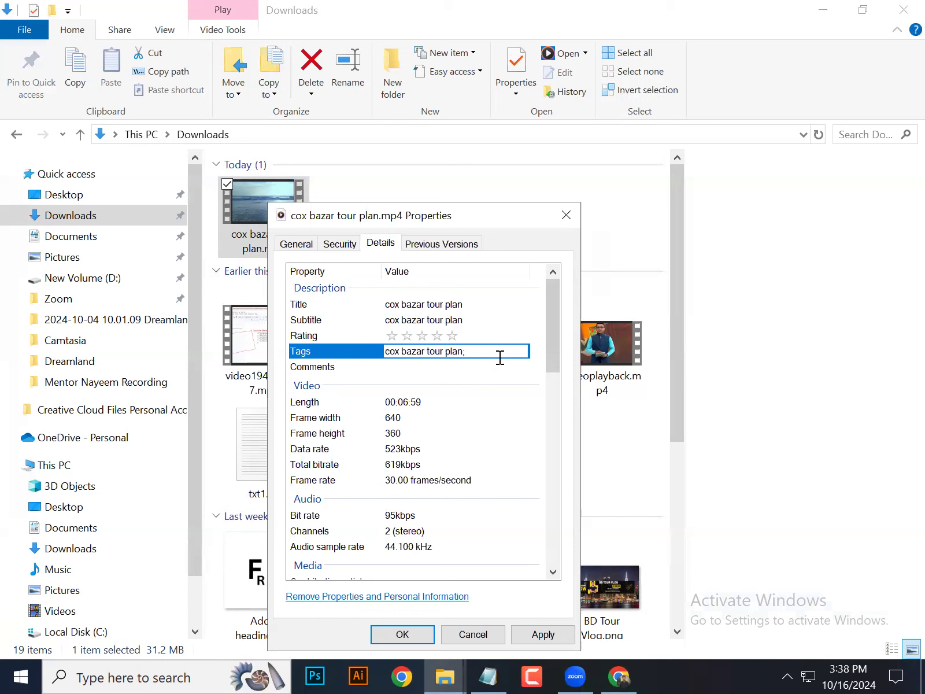
- Switch to Chrome, run YouTube's suggested search "cox's bazar inani beach" and copy that search phrase
{"action": "left_click", "coordinate": [501, 356]}
{"action": "left_click", "coordinate": [630, 674]}
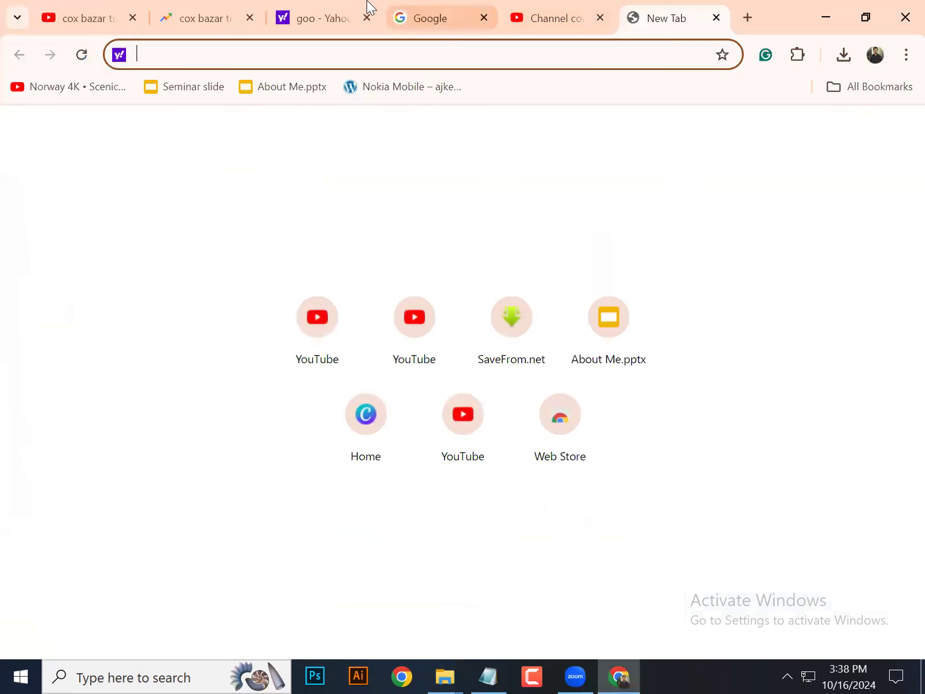
{"action": "left_click", "coordinate": [91, 7]}
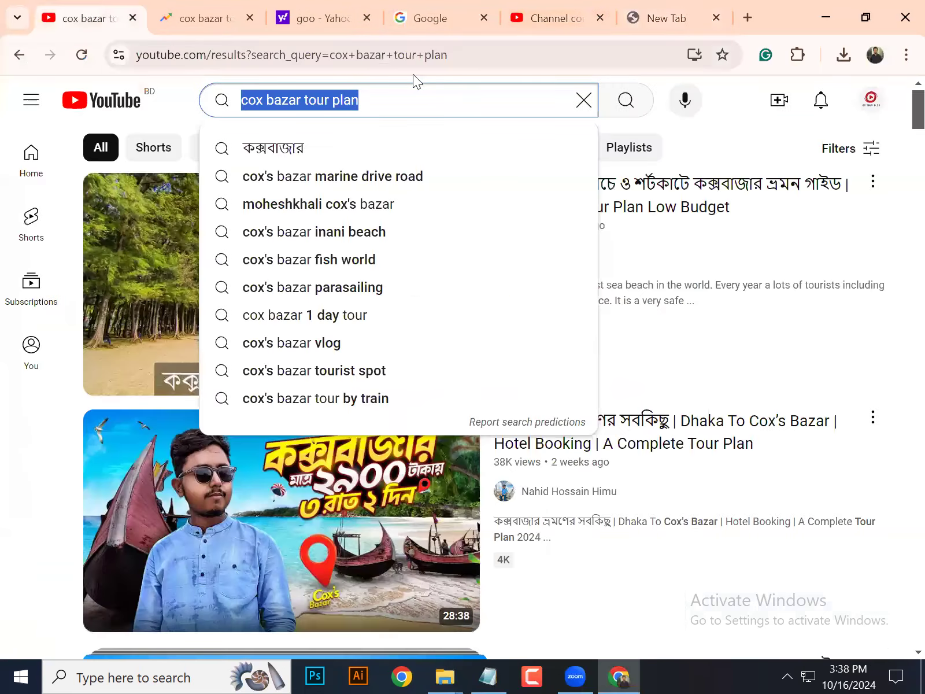
{"action": "left_click", "coordinate": [417, 97]}
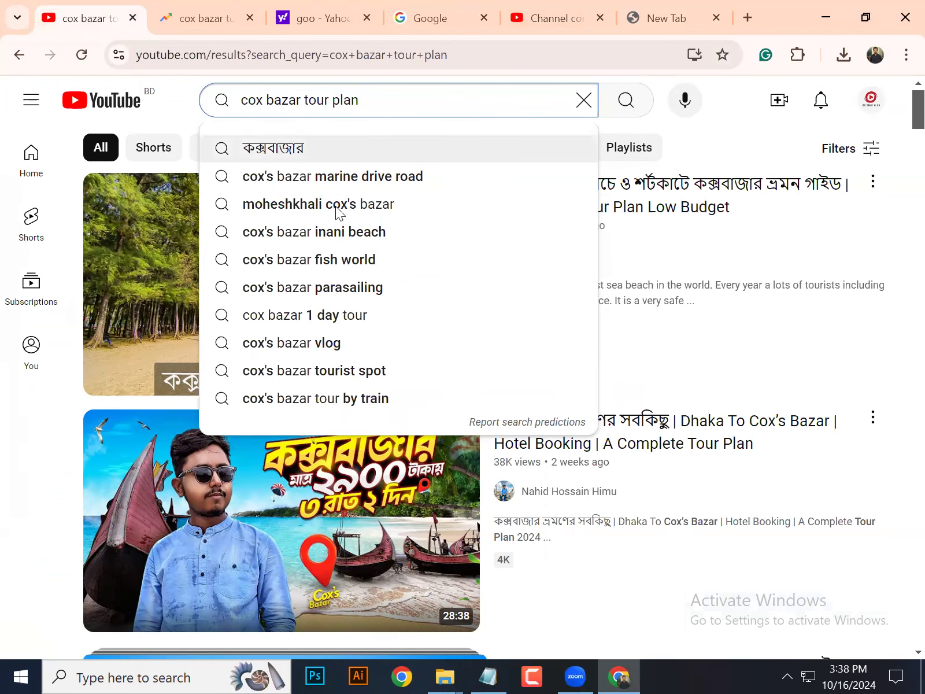
{"action": "left_click", "coordinate": [312, 235]}
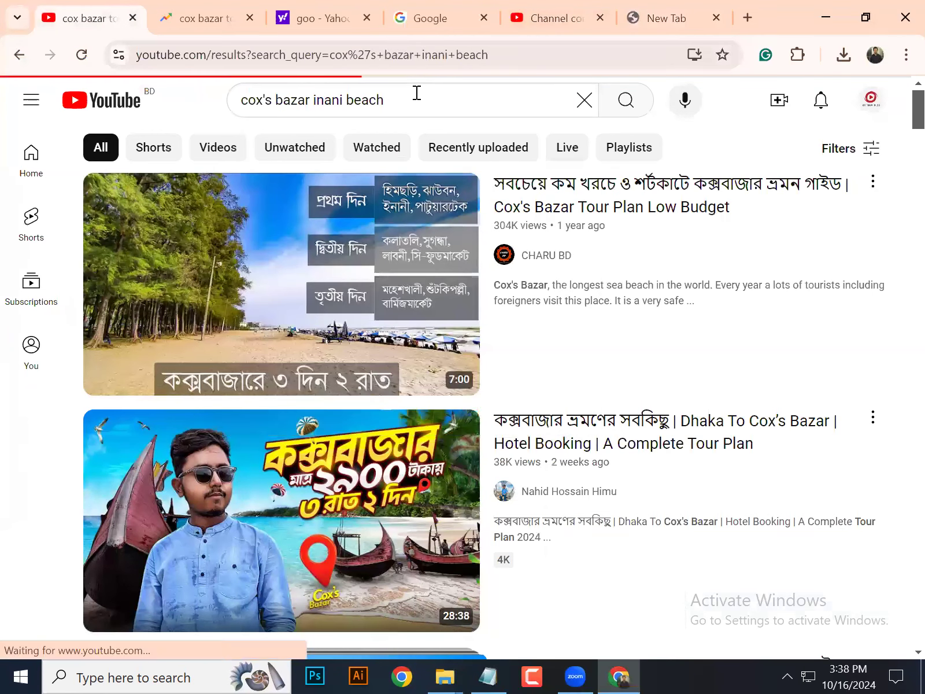
{"action": "left_click", "coordinate": [242, 106]}
{"action": "key", "text": "ctrl+a"}
{"action": "key", "text": "ctrl+c"}
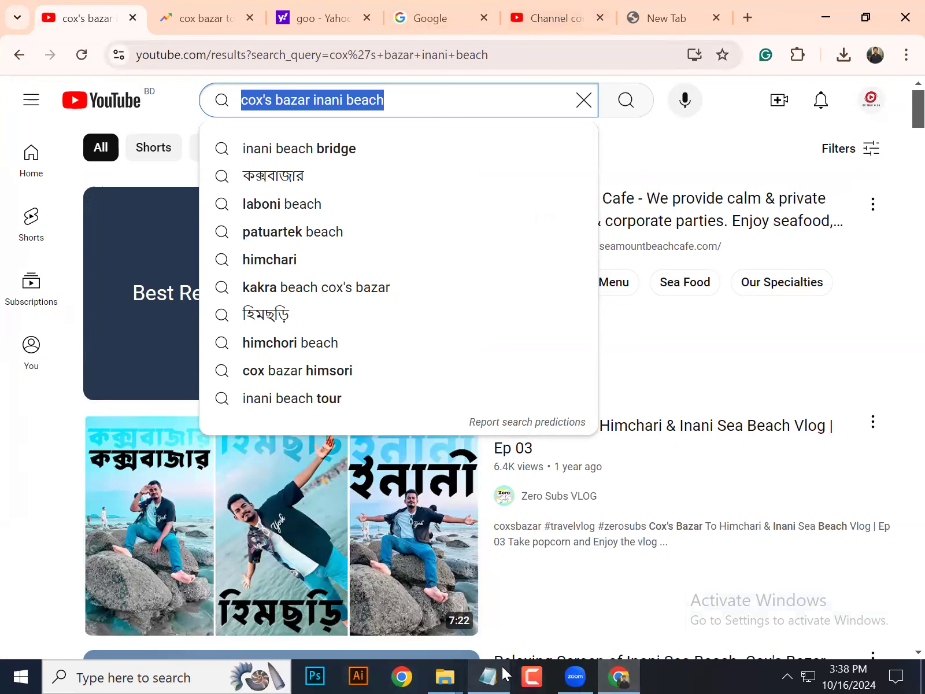
- Return to the video file's properties, add the copied phrase "cox's bazar inani beach" as a second tag, and save the properties
{"action": "left_click", "coordinate": [444, 677]}
{"action": "left_click", "coordinate": [526, 599]}
{"action": "key", "text": "ctrl+v"}
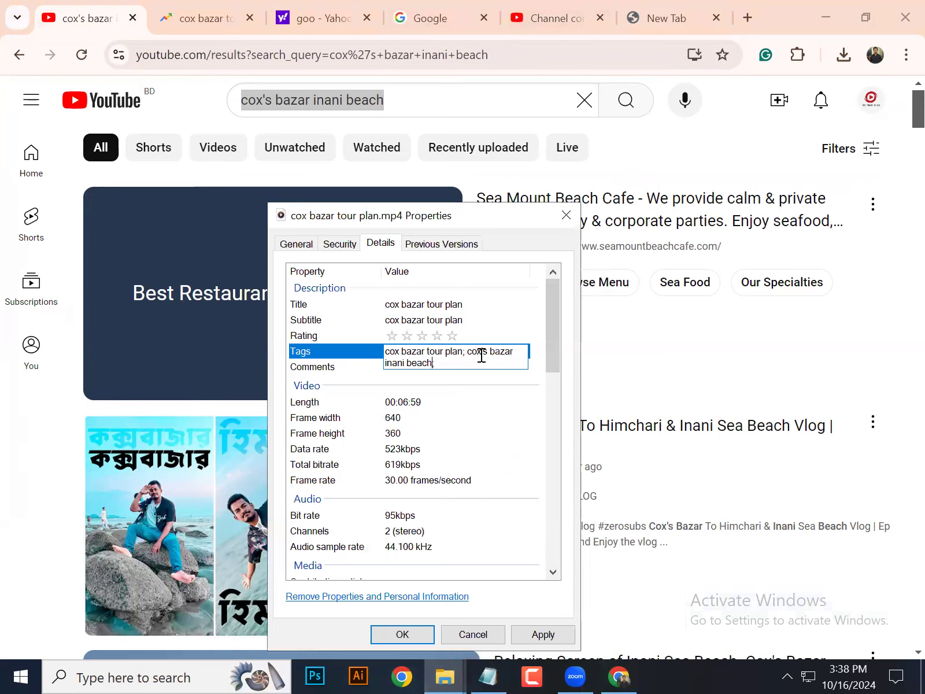
{"action": "scroll", "coordinate": [521, 463], "scroll_direction": "down", "scroll_amount": 6}
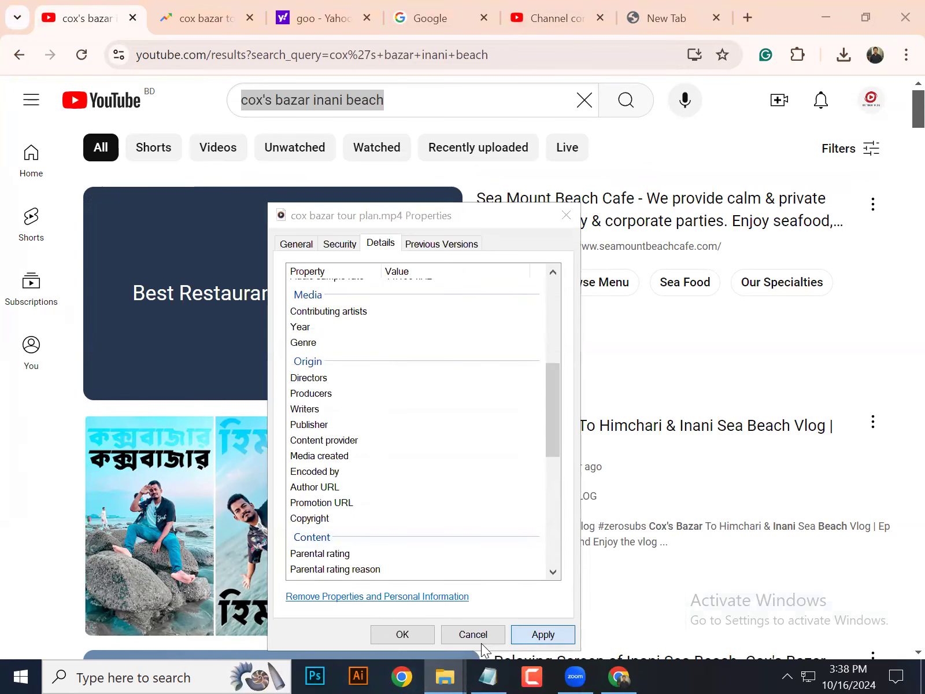
{"action": "left_click", "coordinate": [538, 634]}
{"action": "left_click", "coordinate": [401, 634]}
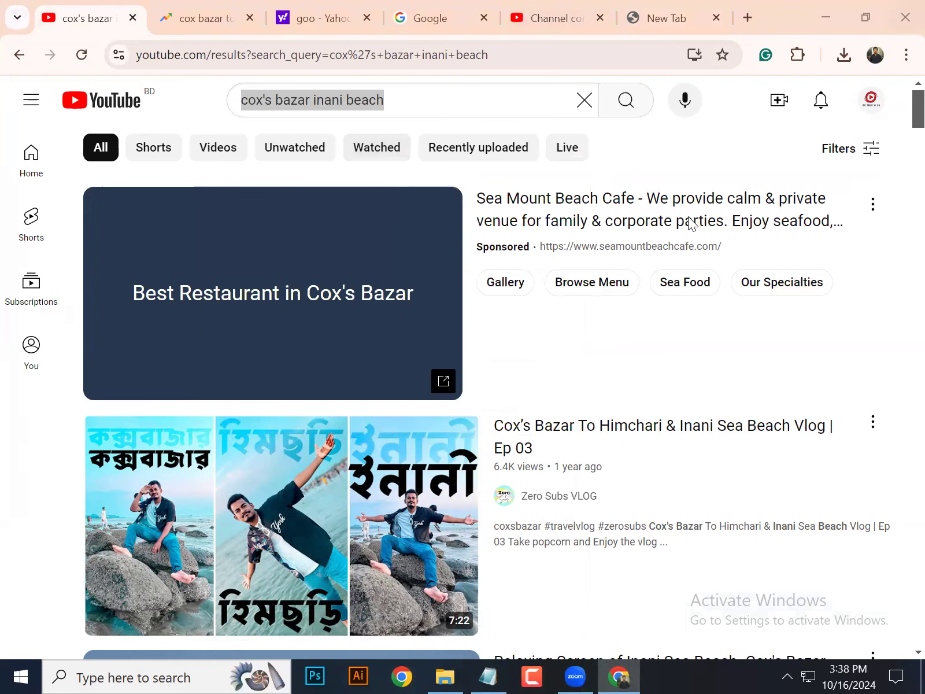
- In YouTube Studio, start a video upload and choose cox bazar tour plan.mp4 from the Downloads folder
{"action": "left_click", "coordinate": [542, 18]}
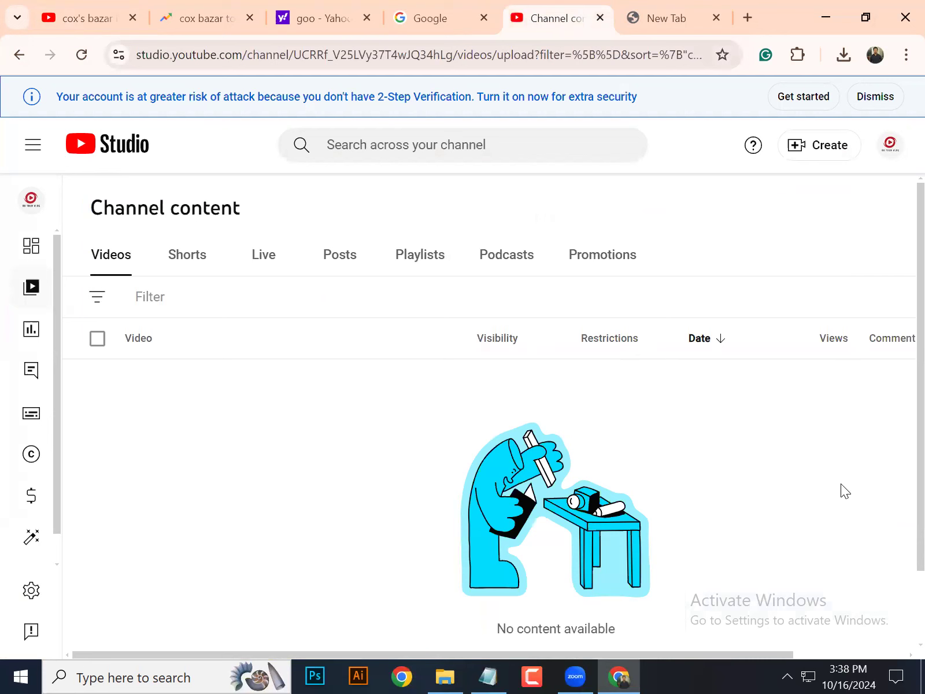
{"action": "left_click", "coordinate": [821, 155]}
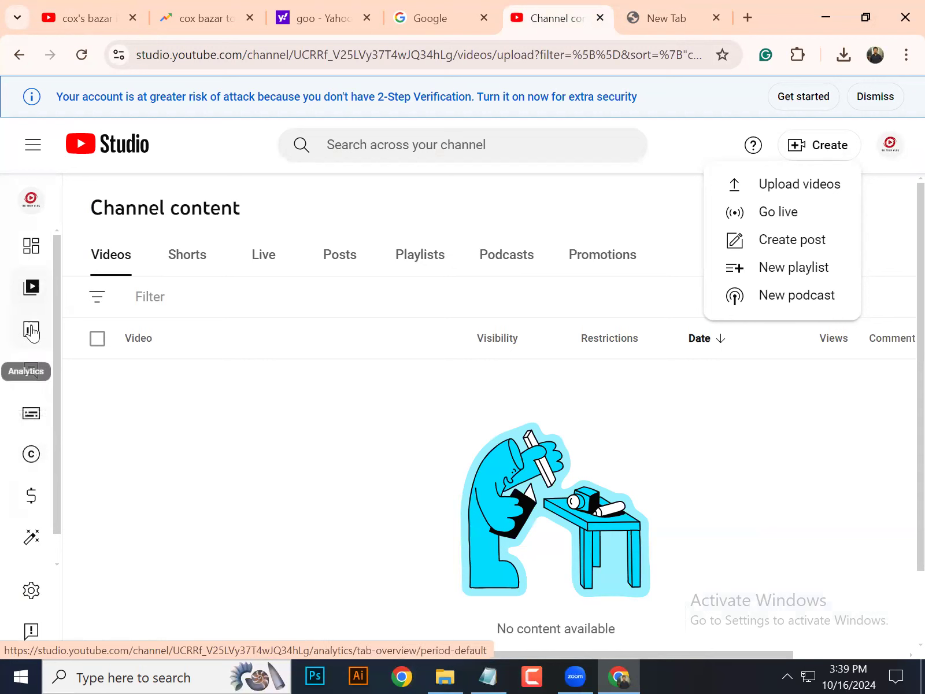
{"action": "left_click", "coordinate": [33, 298]}
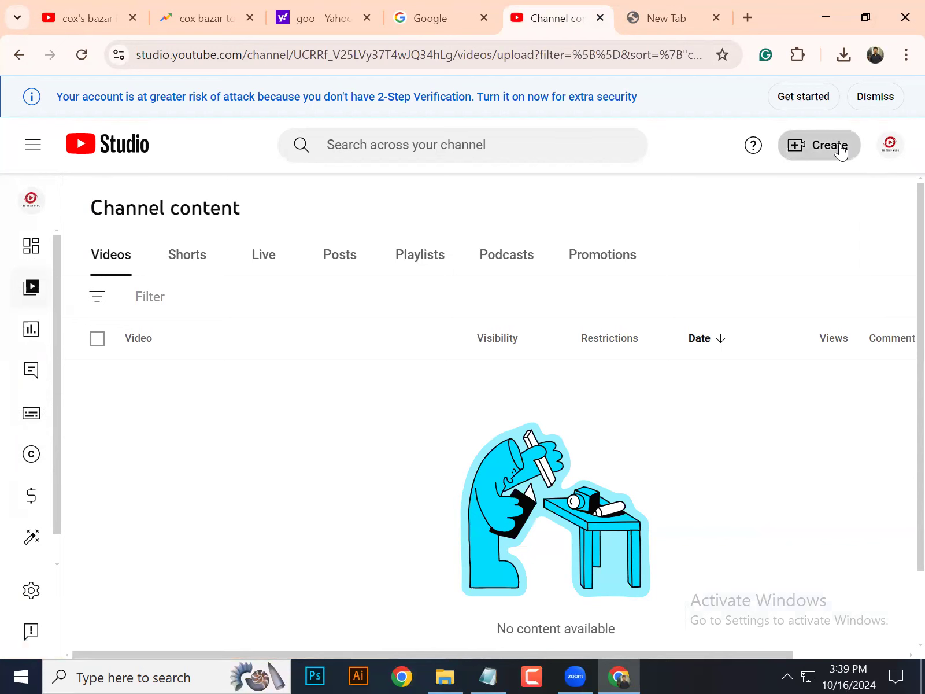
{"action": "left_click", "coordinate": [838, 148]}
{"action": "left_click", "coordinate": [785, 182]}
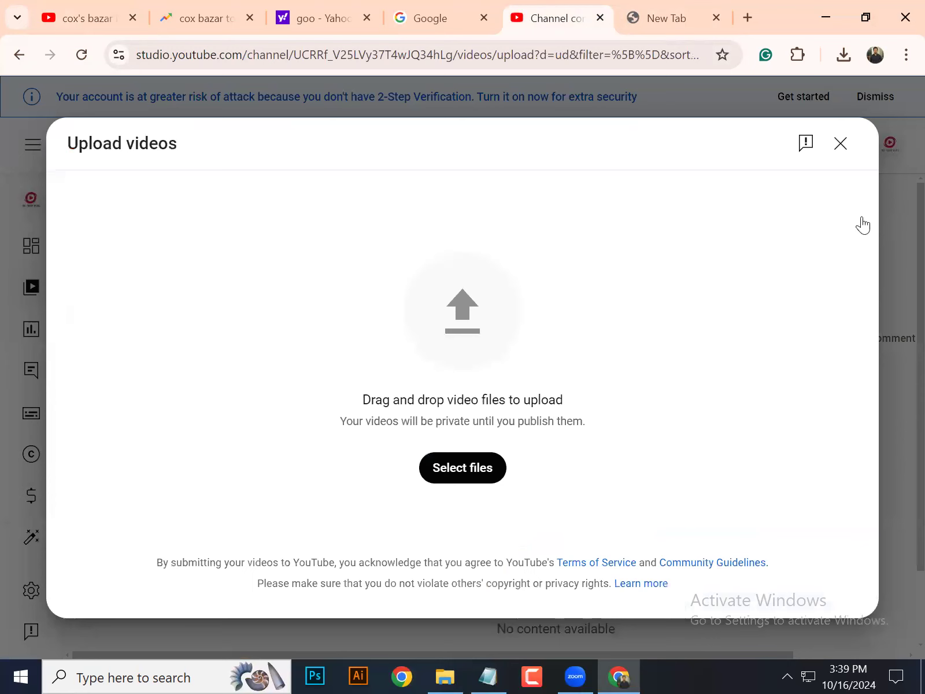
{"action": "left_click", "coordinate": [465, 470]}
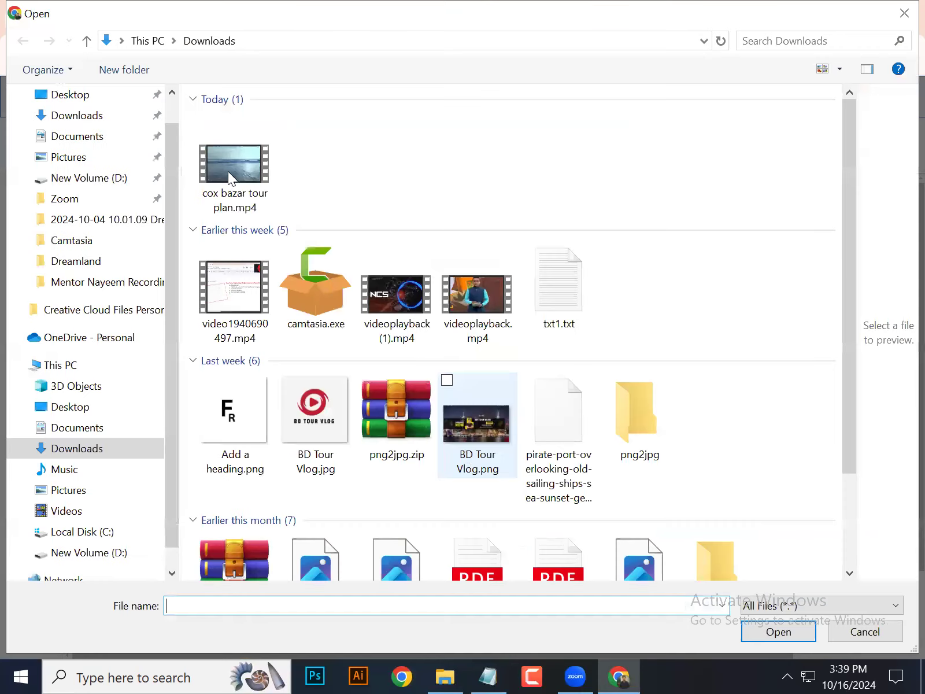
{"action": "left_click", "coordinate": [234, 163]}
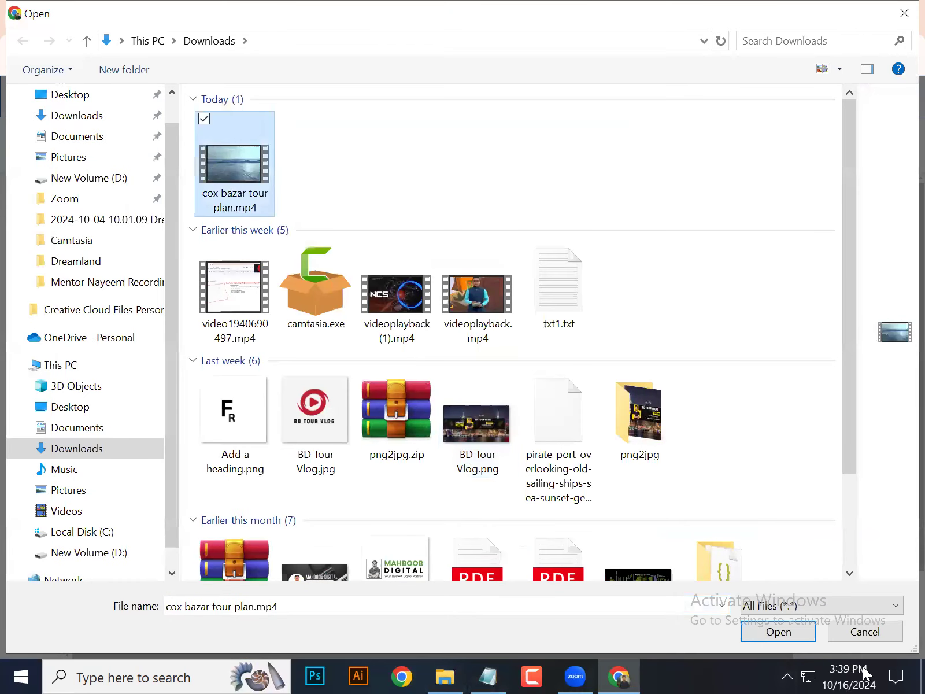
{"action": "left_click", "coordinate": [801, 633]}
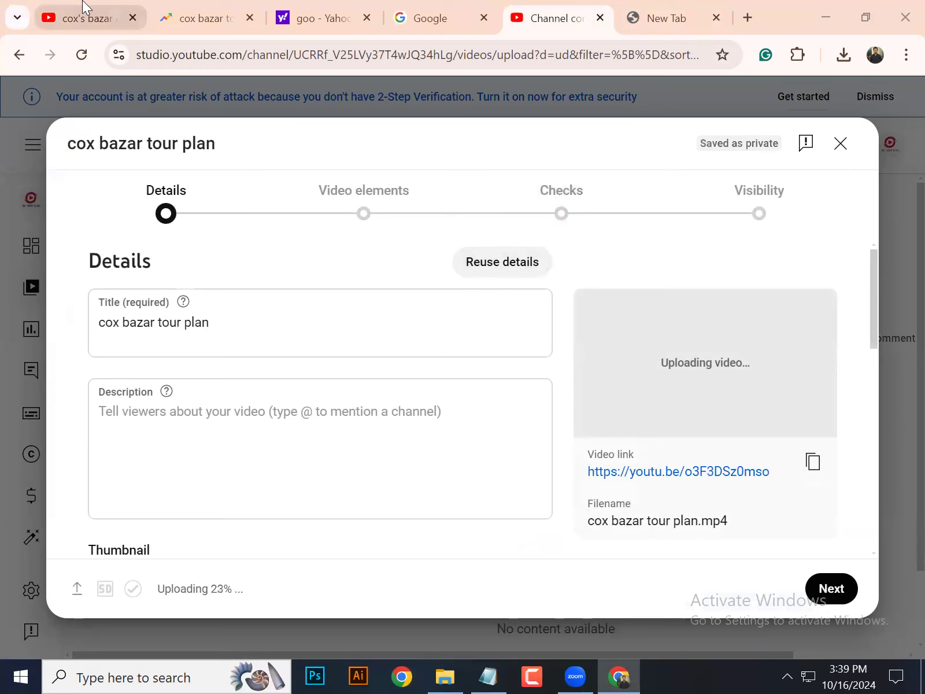
- Return to the YouTube search results and replace the search phrase with "cox bazar tour plan"
{"action": "left_click", "coordinate": [99, 6]}
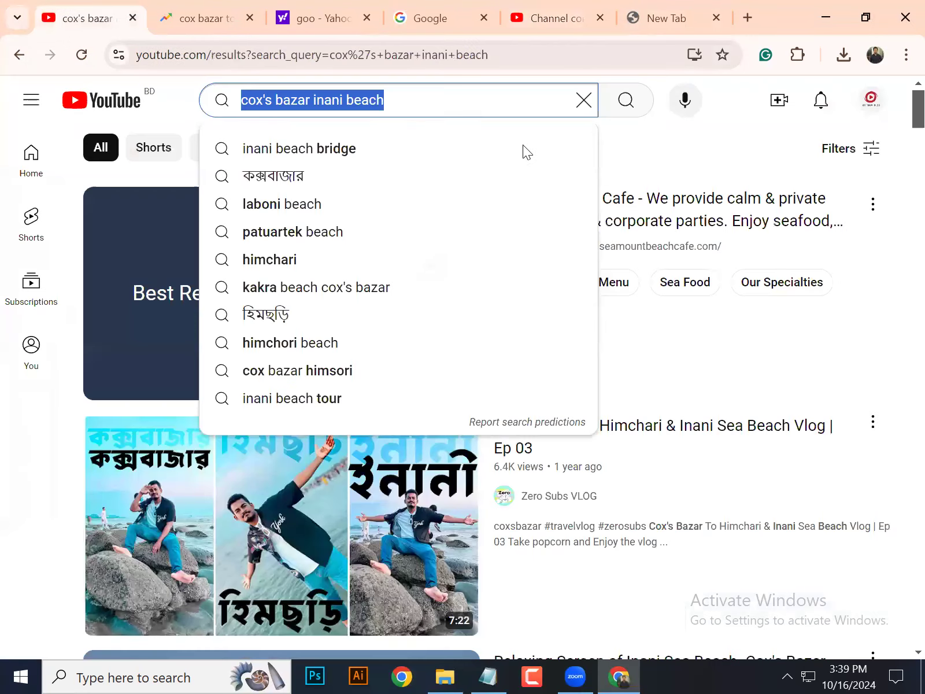
{"action": "left_click", "coordinate": [755, 143]}
{"action": "left_click", "coordinate": [438, 99]}
{"action": "key", "text": "Escape"}
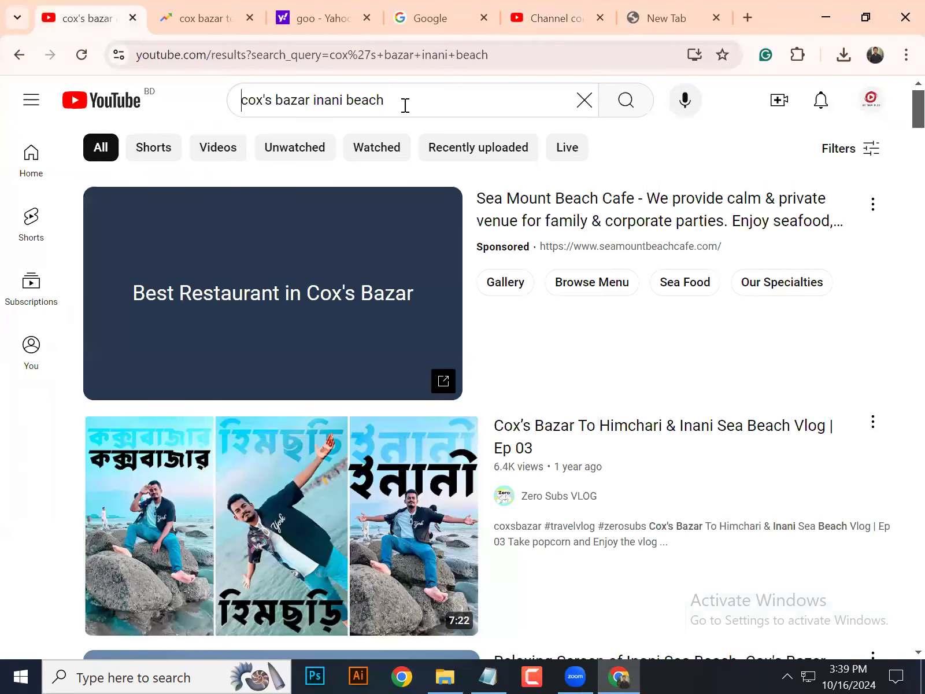
{"action": "left_click_drag", "start_coordinate": [405, 103], "coordinate": [199, 115]}
{"action": "key", "text": "BackSpace"}
{"action": "key", "text": "ctrl+z"}
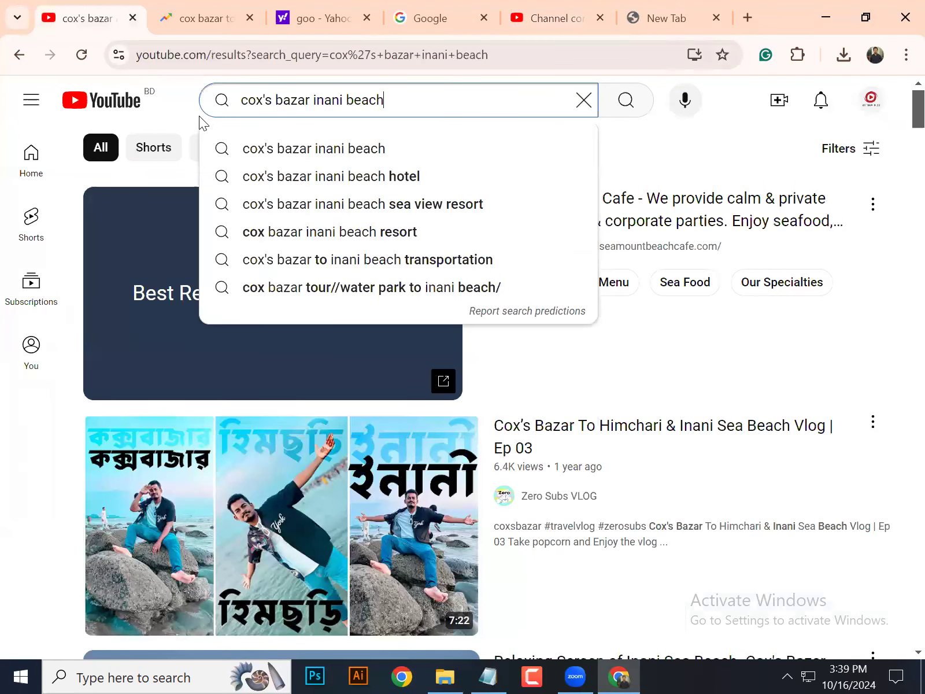
{"action": "key", "text": "BackSpace"}
{"action": "key", "text": "BackSpace"}
{"action": "key", "text": "BackSpace"}
{"action": "key", "text": "BackSpace"}
{"action": "key", "text": "BackSpace"}
{"action": "key", "text": "BackSpace"}
{"action": "key", "text": "BackSpace"}
{"action": "key", "text": "BackSpace"}
{"action": "key", "text": "BackSpace"}
{"action": "key", "text": "BackSpace"}
{"action": "key", "text": "BackSpace"}
{"action": "key", "text": "BackSpace"}
{"action": "key", "text": "BackSpace"}
{"action": "key", "text": "BackSpace"}
{"action": "key", "text": "BackSpace"}
{"action": "key", "text": "BackSpace"}
{"action": "key", "text": "BackSpace"}
{"action": "key", "text": "BackSpace"}
{"action": "key", "text": "BackSpace"}
{"action": "key", "text": "BackSpace"}
{"action": "key", "text": "BackSpace"}
{"action": "key", "text": "BackSpace"}
{"action": "key", "text": "BackSpace"}
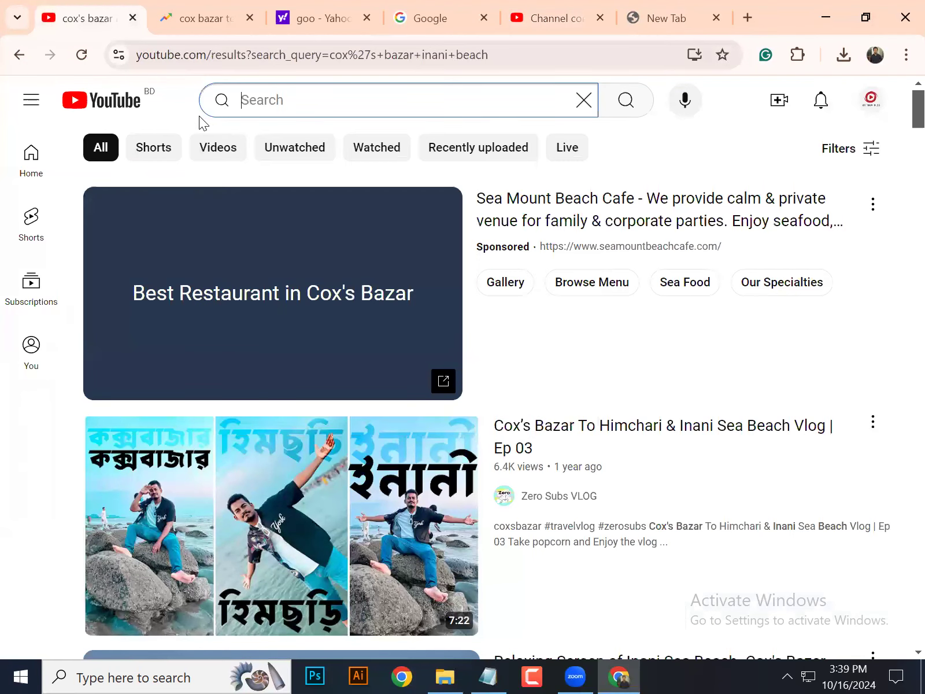
{"action": "type", "text": "cox bazar tour plan"}
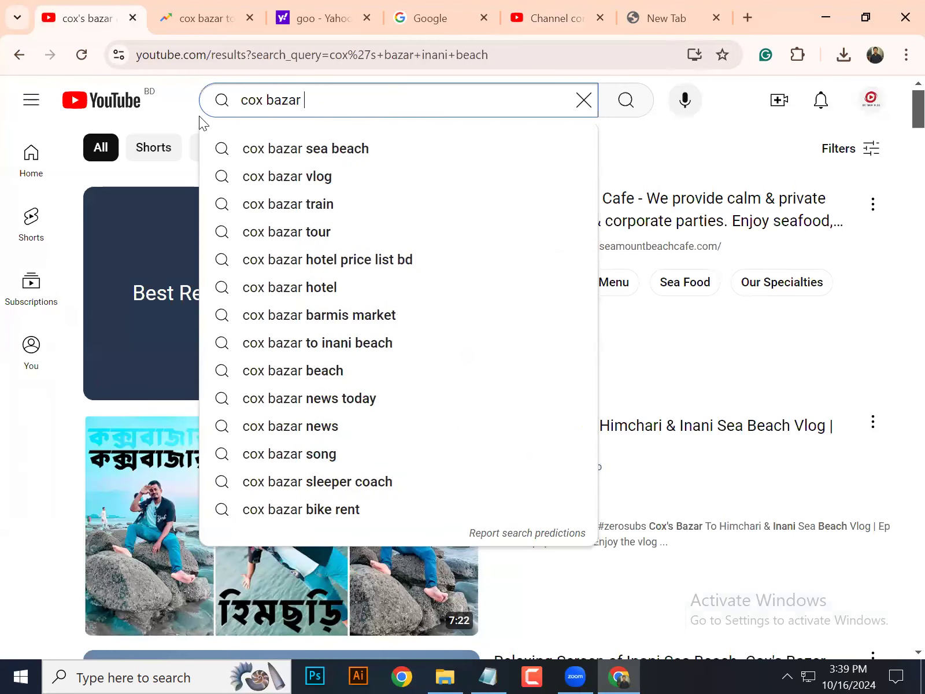
{"action": "key", "text": "Return"}
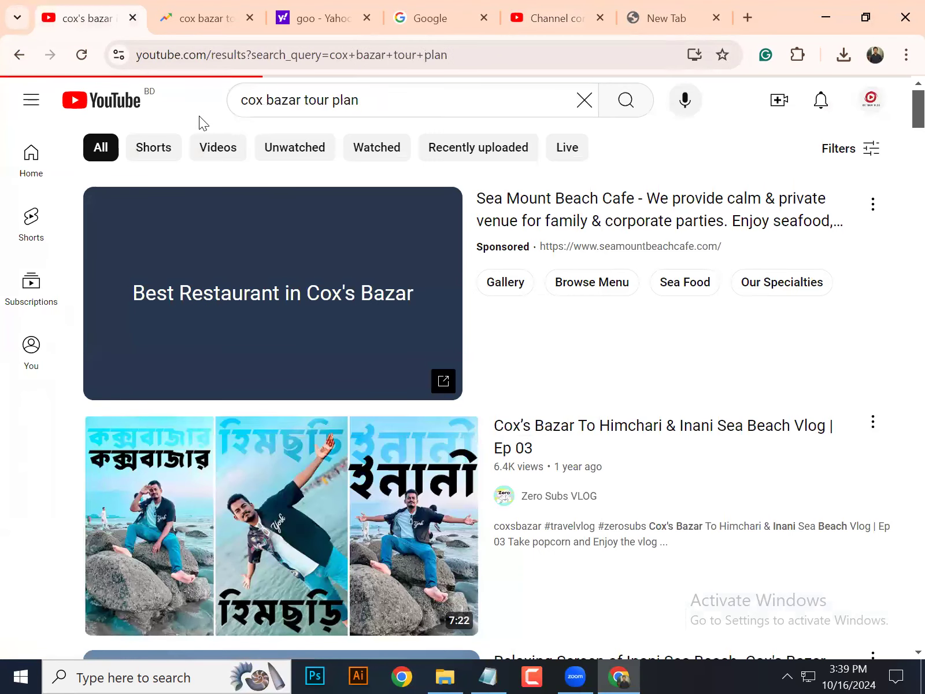
- Browse the search results, open the video "Cox's Bazar Tour Plan Low Budget" and go to its title and description
{"action": "scroll", "coordinate": [583, 282], "scroll_direction": "down", "scroll_amount": 3}
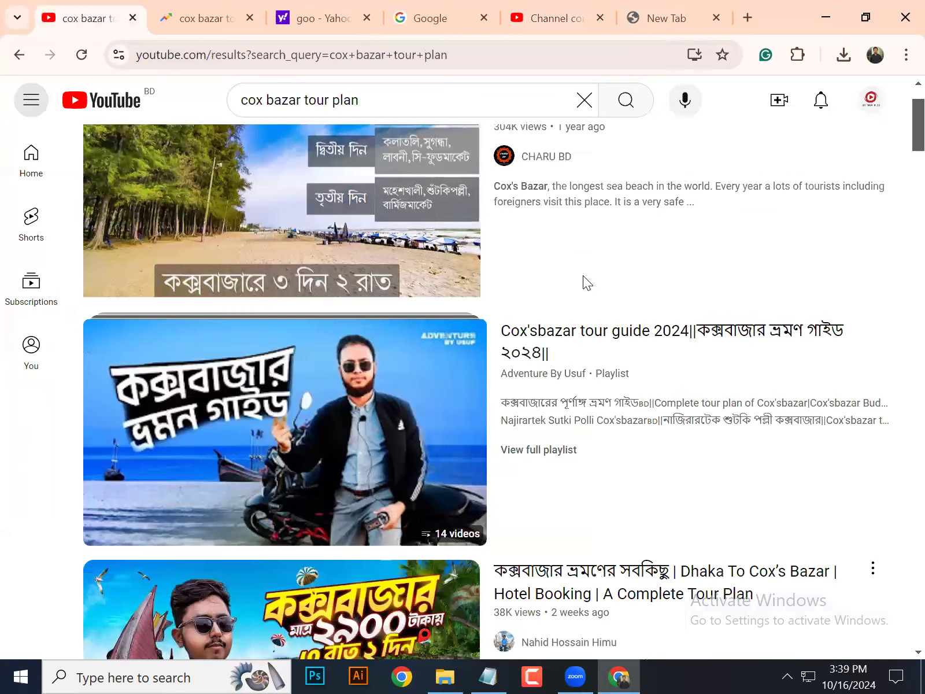
{"action": "scroll", "coordinate": [583, 282], "scroll_direction": "down", "scroll_amount": 12}
{"action": "scroll", "coordinate": [585, 282], "scroll_direction": "down", "scroll_amount": 10}
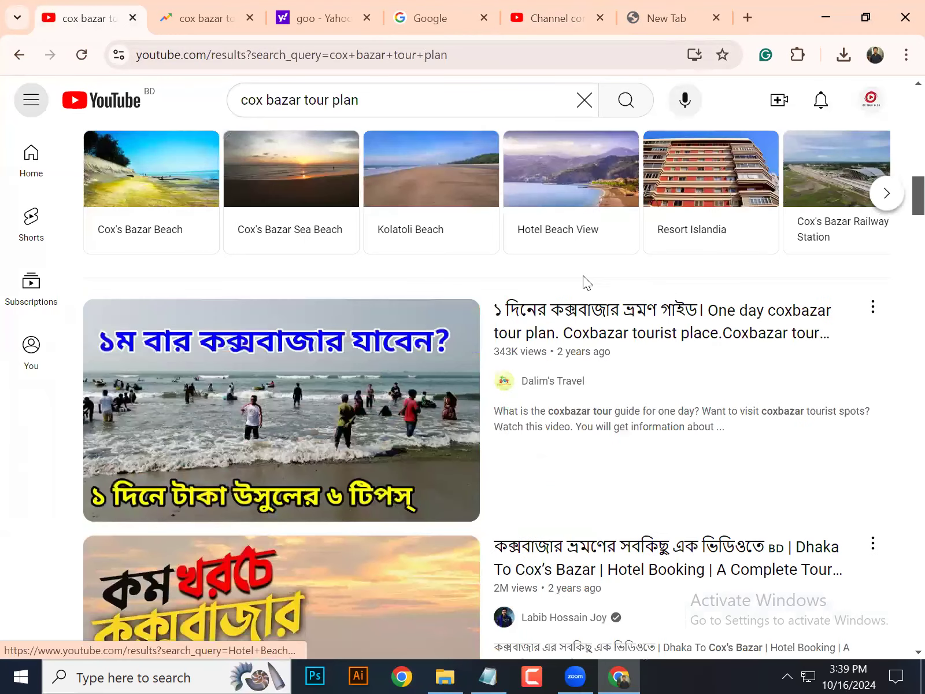
{"action": "scroll", "coordinate": [583, 275], "scroll_direction": "up", "scroll_amount": 20}
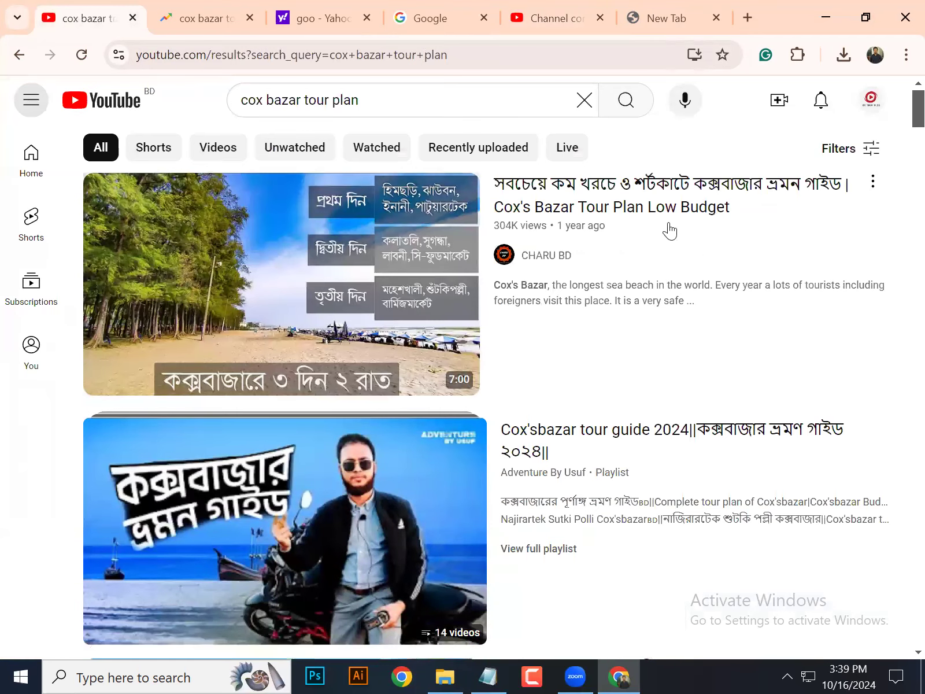
{"action": "left_click", "coordinate": [635, 206]}
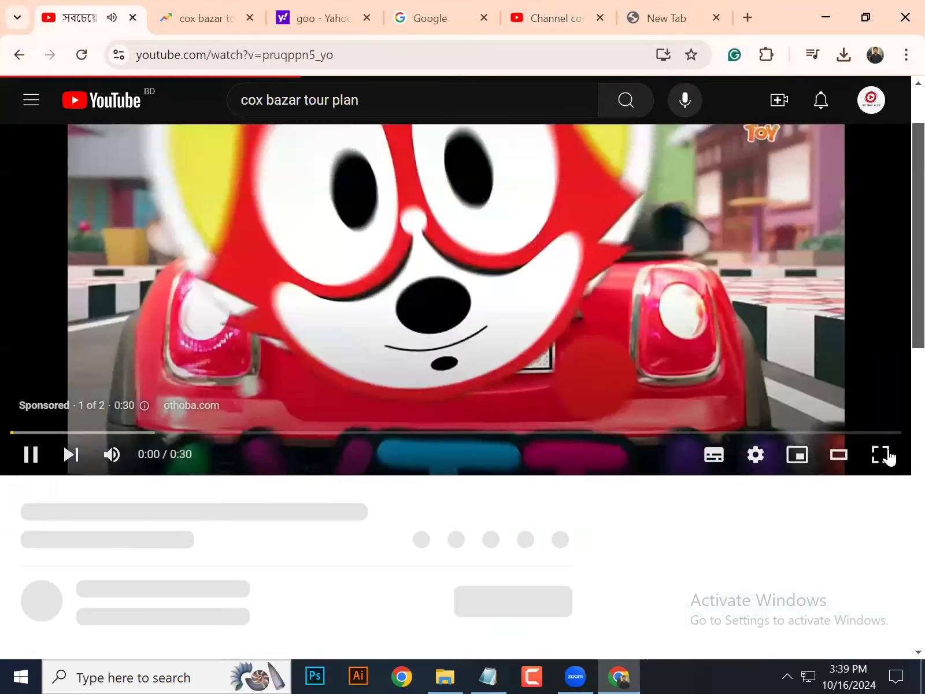
{"action": "left_click", "coordinate": [882, 456]}
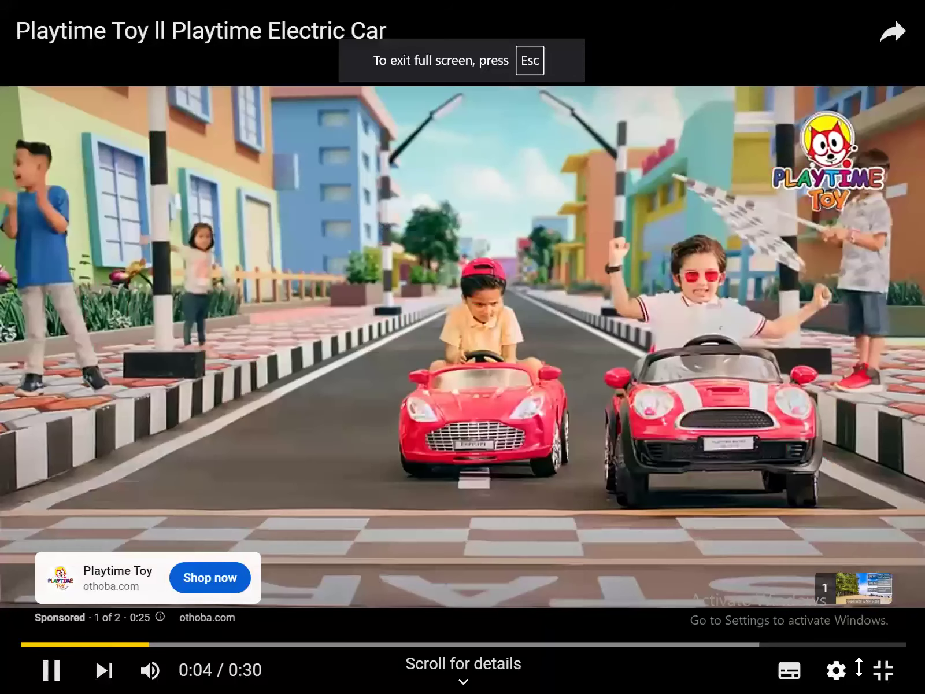
{"action": "left_click", "coordinate": [883, 670]}
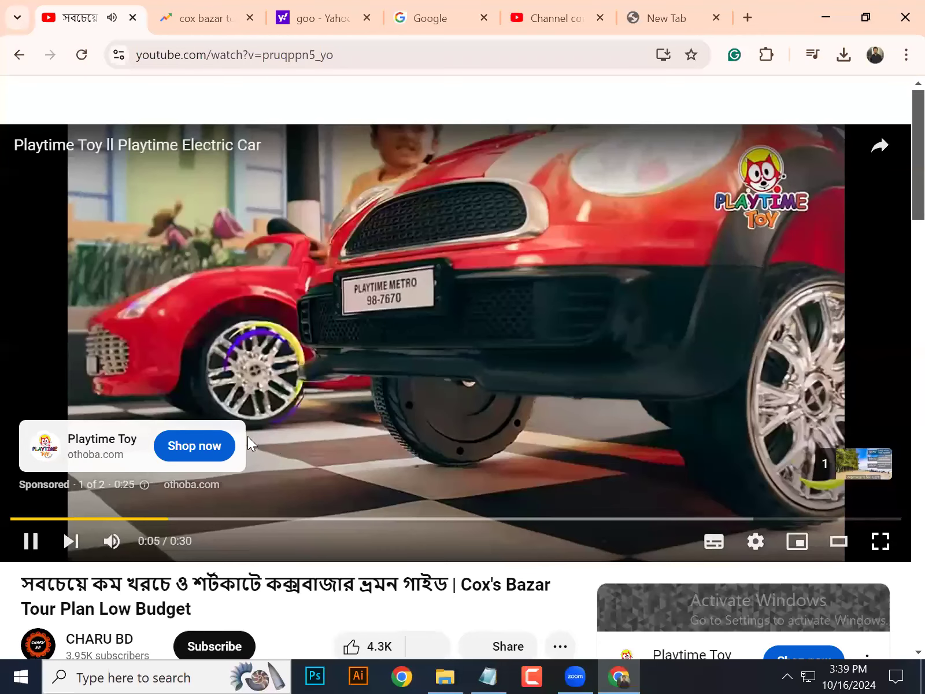
{"action": "scroll", "coordinate": [248, 436], "scroll_direction": "down", "scroll_amount": 5}
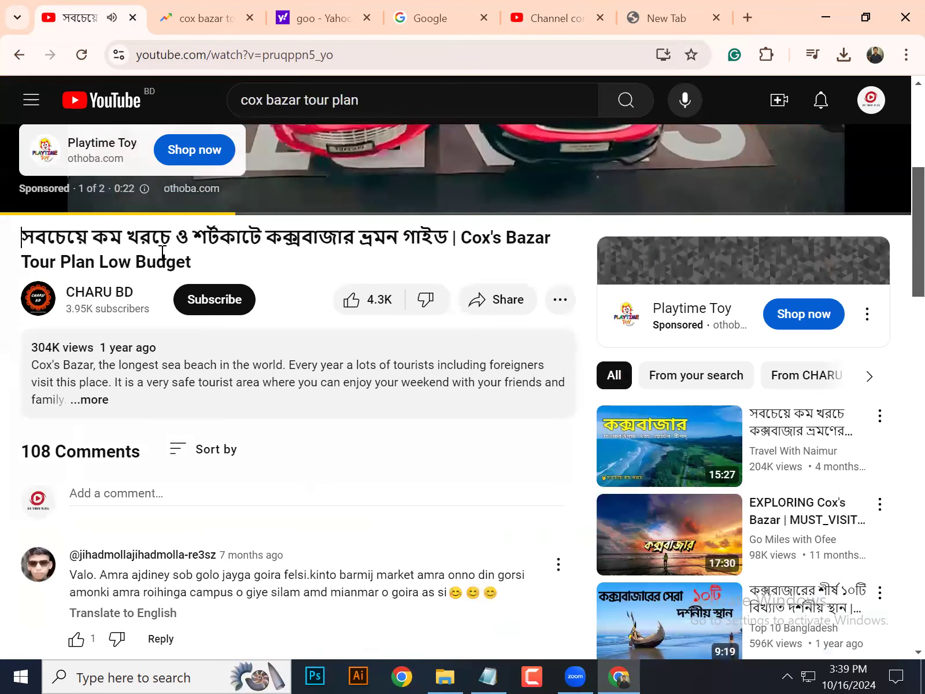
- Examine the title of the open "Cox's Bazar Tour Plan Low Budget" video and read its full description
{"action": "triple_click", "coordinate": [162, 252]}
{"action": "scroll", "coordinate": [208, 357], "scroll_direction": "down", "scroll_amount": 1}
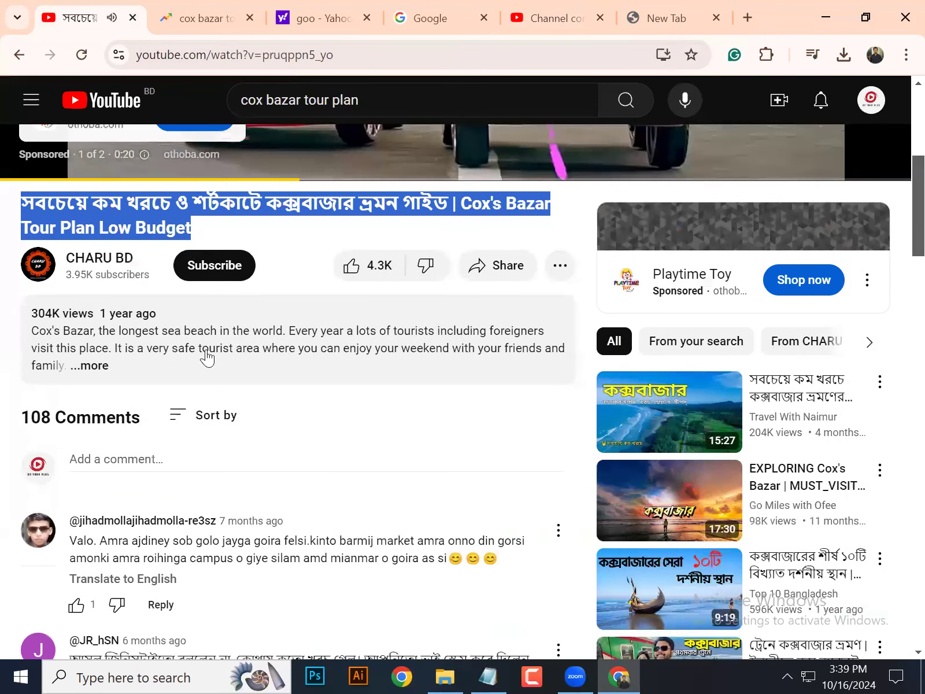
{"action": "left_click", "coordinate": [95, 316]}
{"action": "left_click_drag", "start_coordinate": [32, 277], "coordinate": [222, 488]}
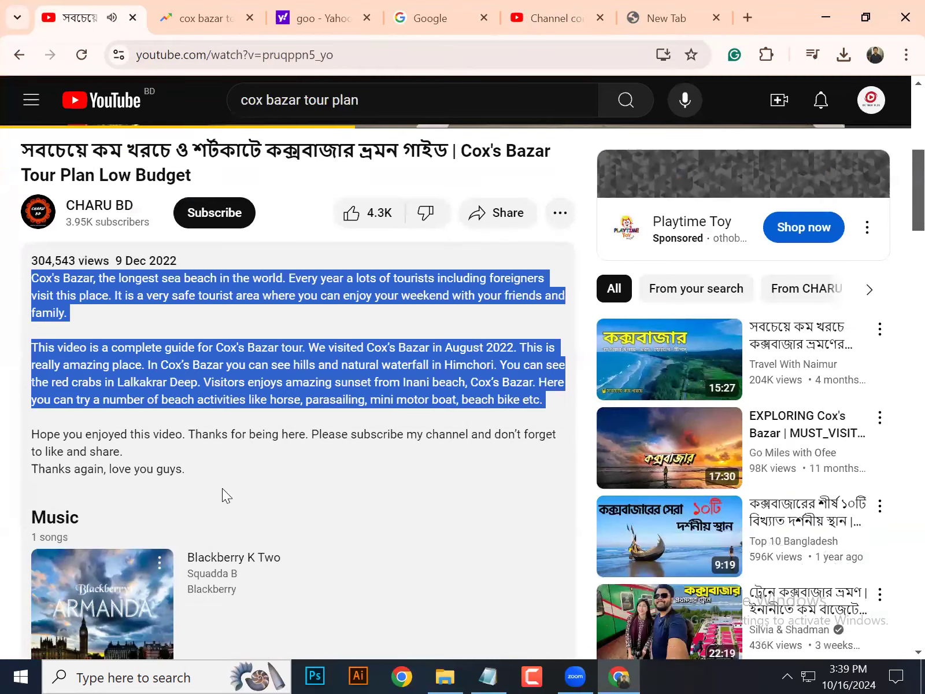
{"action": "left_click_drag", "start_coordinate": [524, 386], "coordinate": [191, 470]}
{"action": "scroll", "coordinate": [191, 470], "scroll_direction": "up", "scroll_amount": 5}
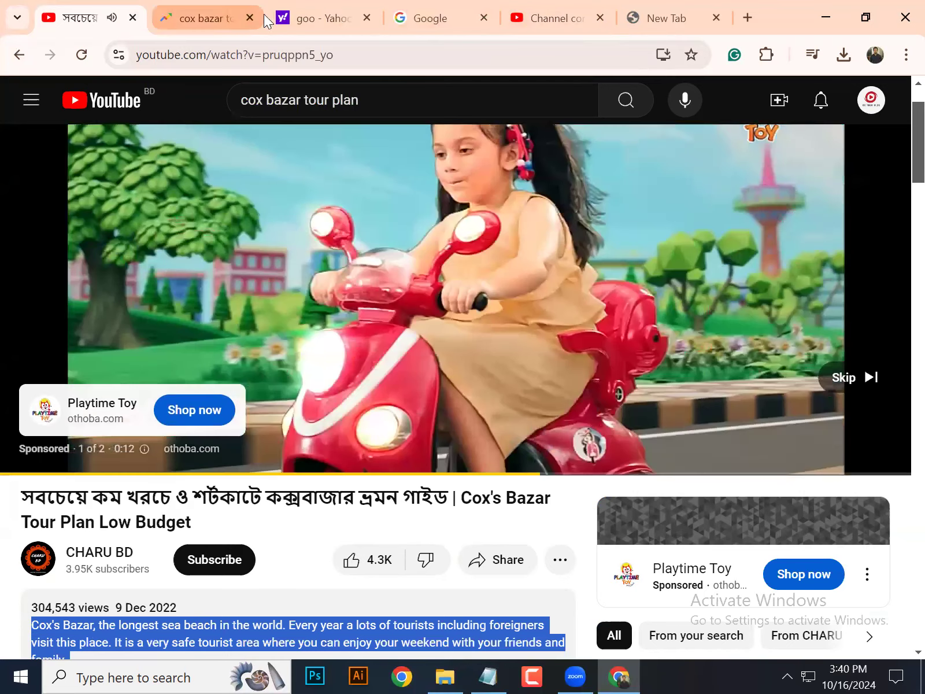
- Return to the upload details in YouTube Studio and capitalise the title's first letter so it reads "Cox bazar tour plan"
{"action": "key", "text": "ctrl+5"}
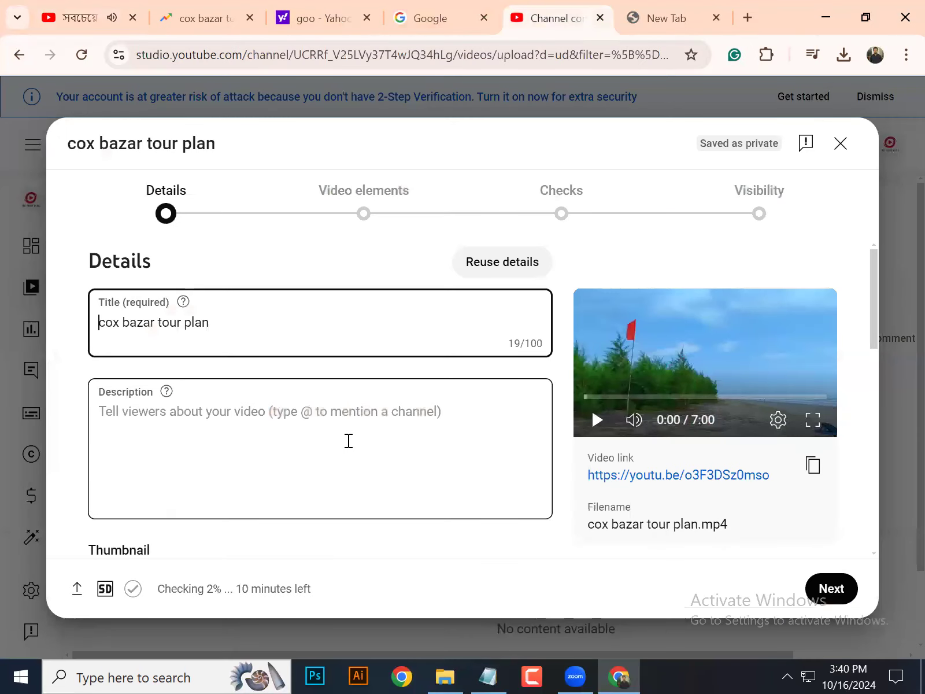
{"action": "scroll", "coordinate": [318, 440], "scroll_direction": "down", "scroll_amount": 2}
{"action": "scroll", "coordinate": [231, 417], "scroll_direction": "up", "scroll_amount": 2}
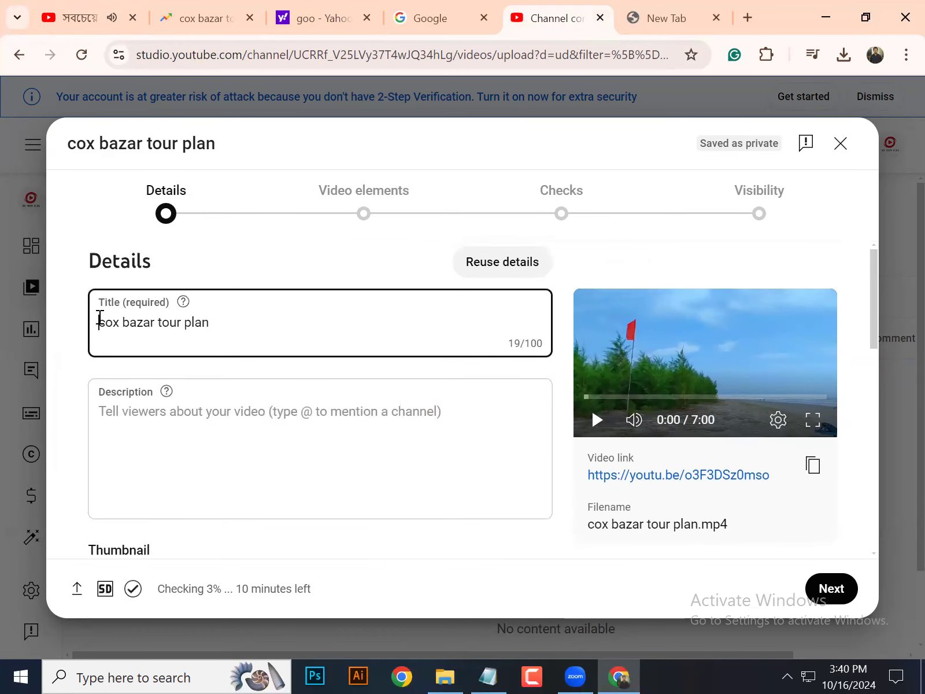
{"action": "left_click_drag", "start_coordinate": [102, 322], "coordinate": [234, 334]}
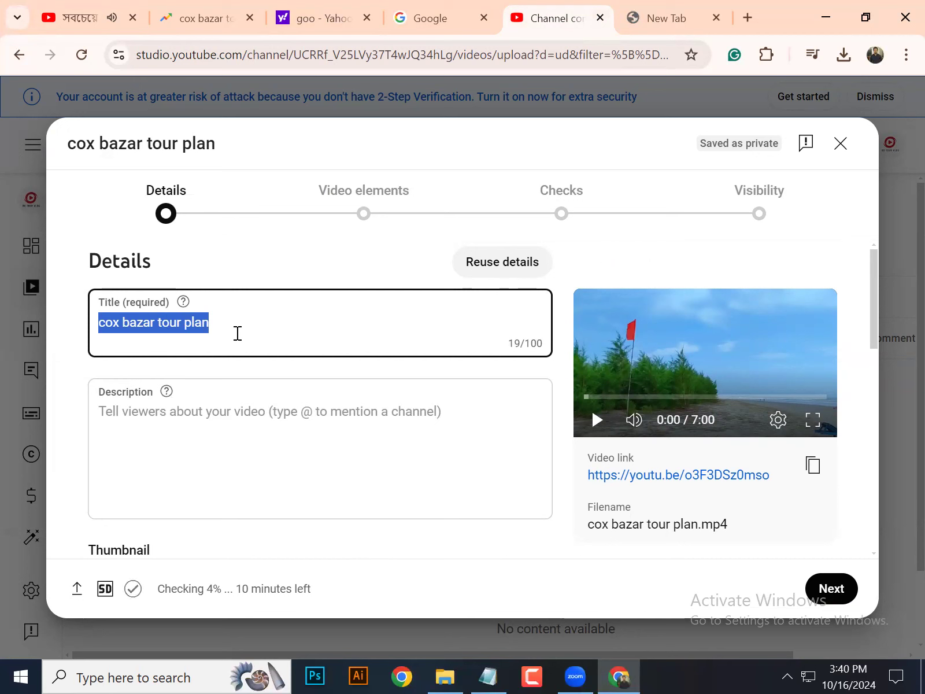
{"action": "left_click", "coordinate": [237, 333]}
{"action": "left_click", "coordinate": [108, 317]}
{"action": "key", "text": "BackSpace"}
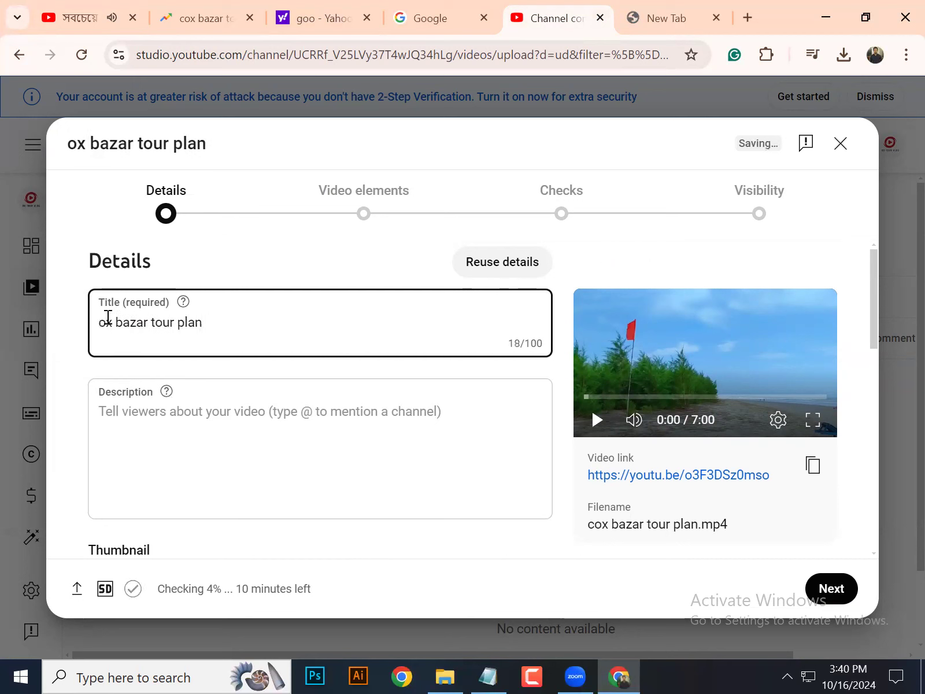
{"action": "type", "text": "C"}
{"action": "left_click", "coordinate": [243, 325]}
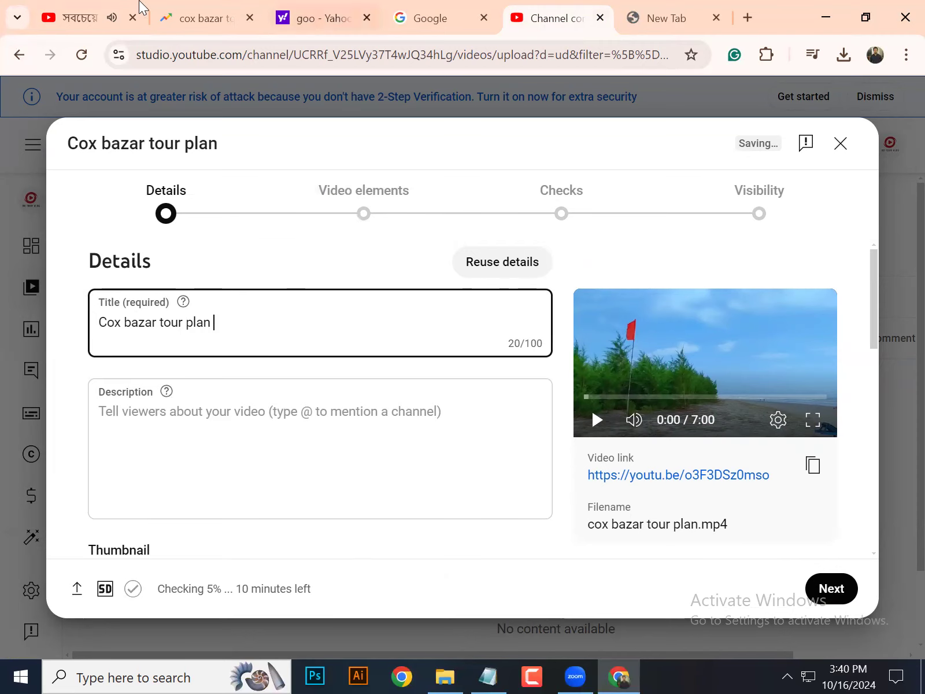
- Go back to the YouTube search results for "cox bazar tour plan" and compare the competing videos' titles and thumbnails
{"action": "left_click", "coordinate": [83, 18]}
{"action": "left_click", "coordinate": [17, 57]}
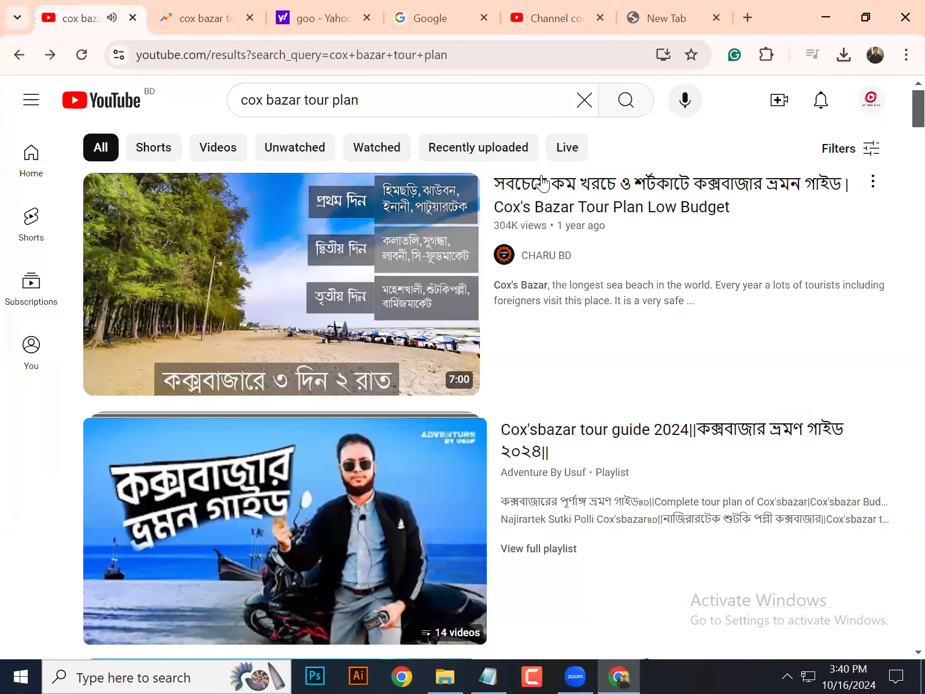
{"action": "scroll", "coordinate": [544, 243], "scroll_direction": "down", "scroll_amount": 5}
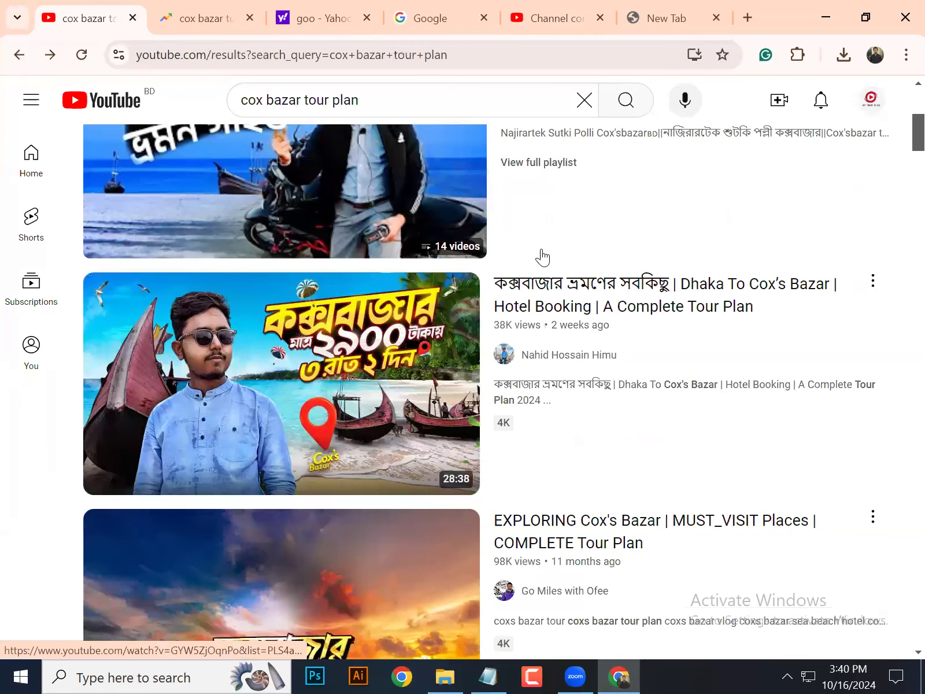
{"action": "scroll", "coordinate": [543, 256], "scroll_direction": "down", "scroll_amount": 2}
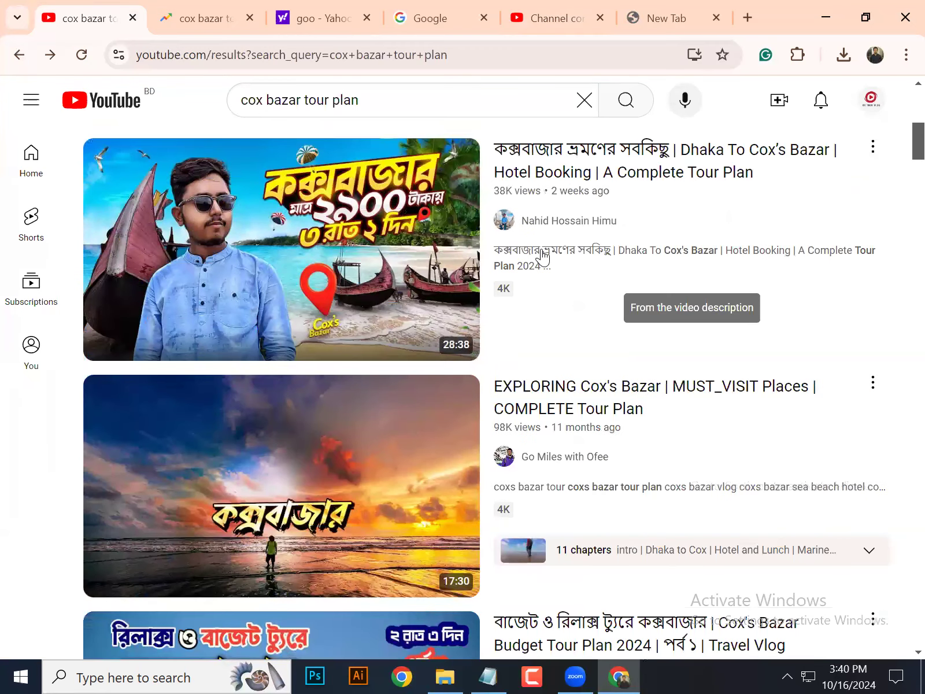
{"action": "scroll", "coordinate": [541, 257], "scroll_direction": "up", "scroll_amount": 7}
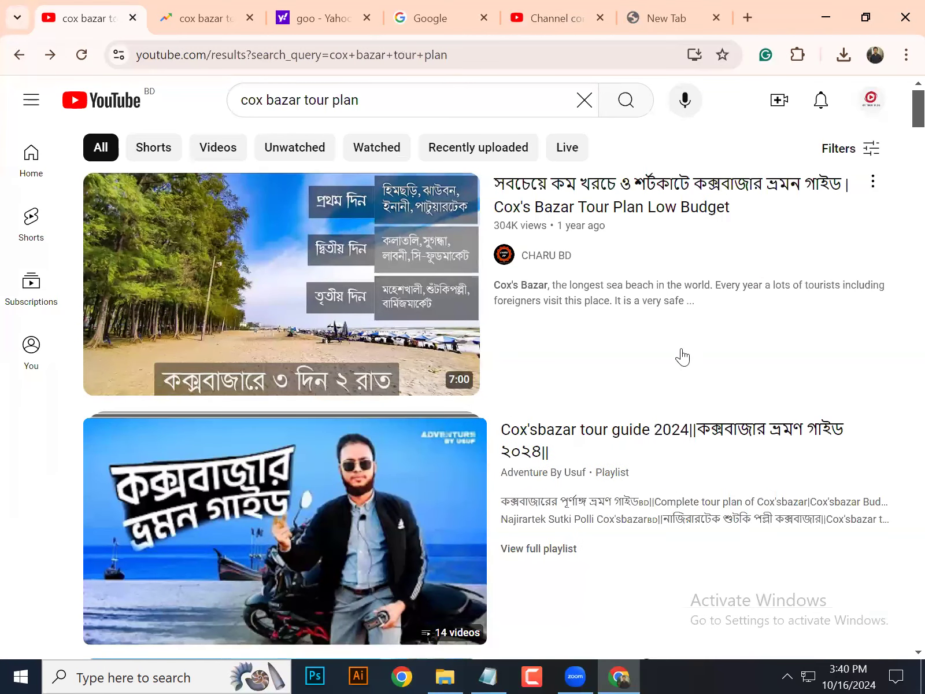
{"action": "mouse_move", "coordinate": [516, 229]}
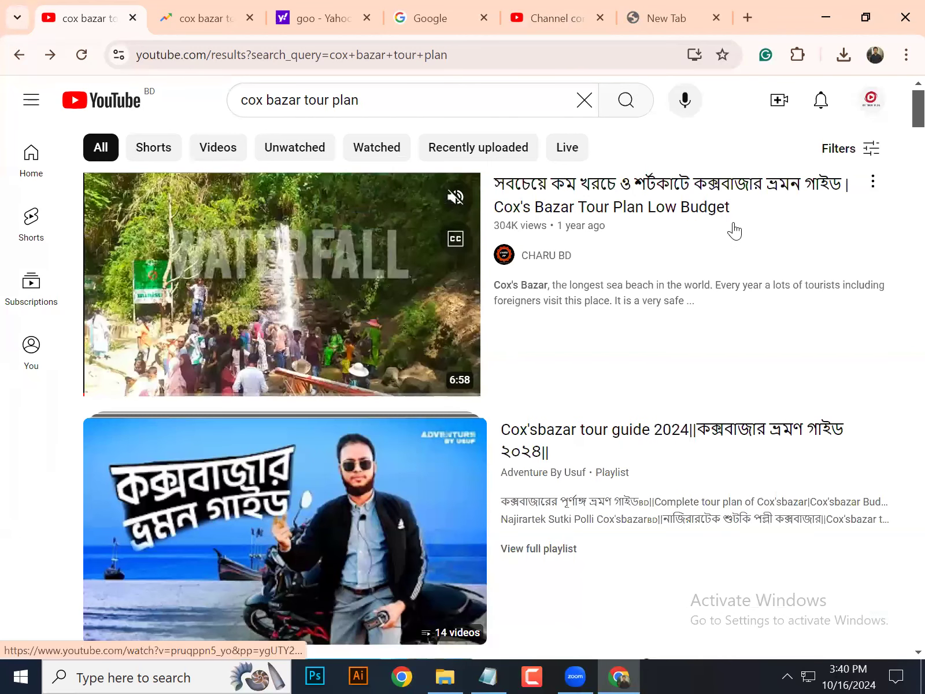
{"action": "scroll", "coordinate": [381, 406], "scroll_direction": "down", "scroll_amount": 1}
{"action": "mouse_move", "coordinate": [400, 389]}
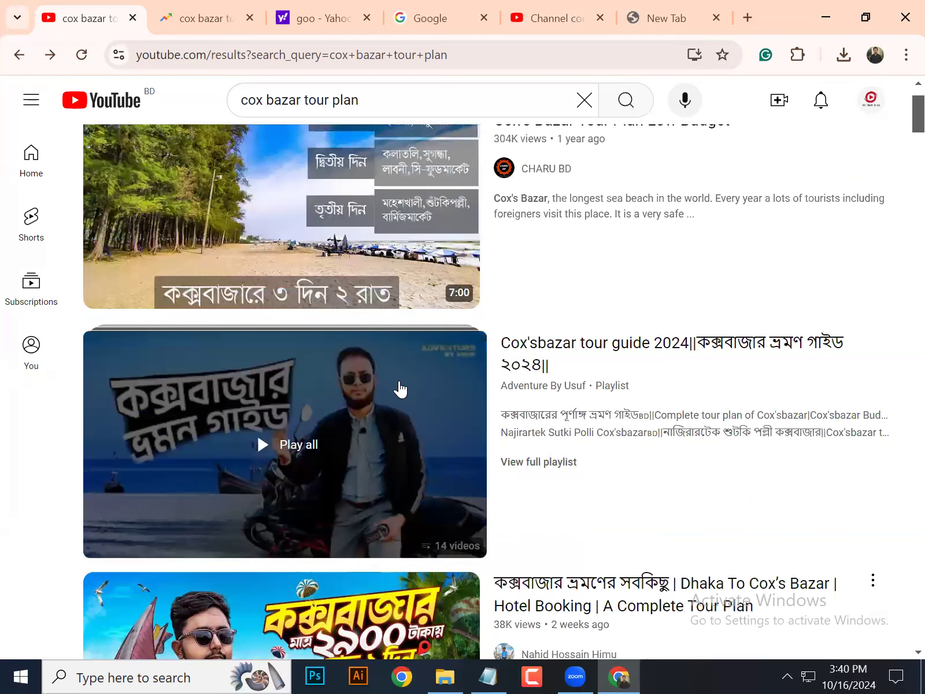
{"action": "scroll", "coordinate": [399, 391], "scroll_direction": "up", "scroll_amount": 1}
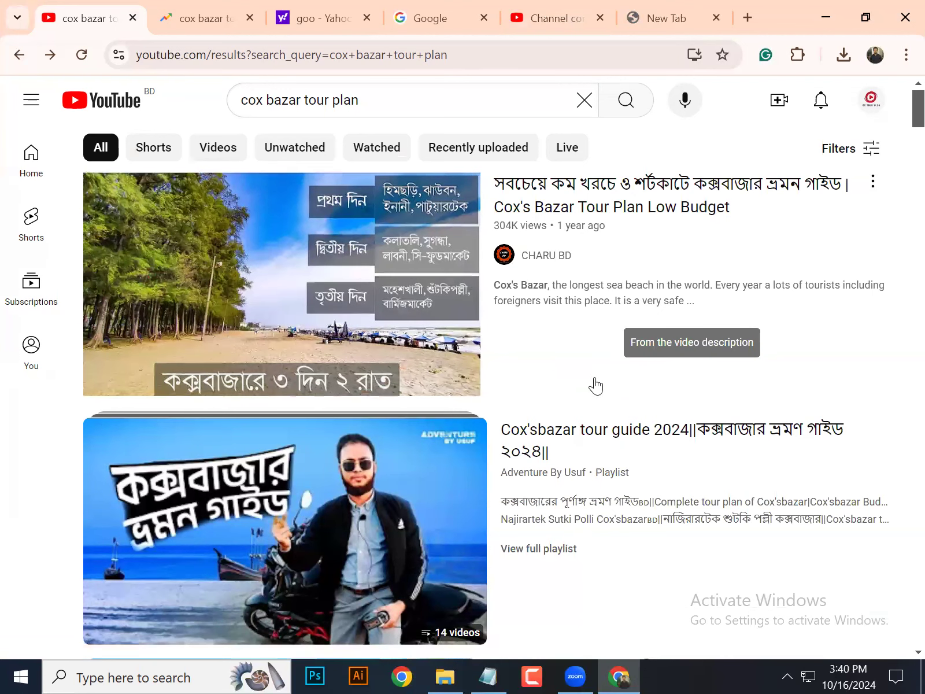
{"action": "mouse_move", "coordinate": [538, 207]}
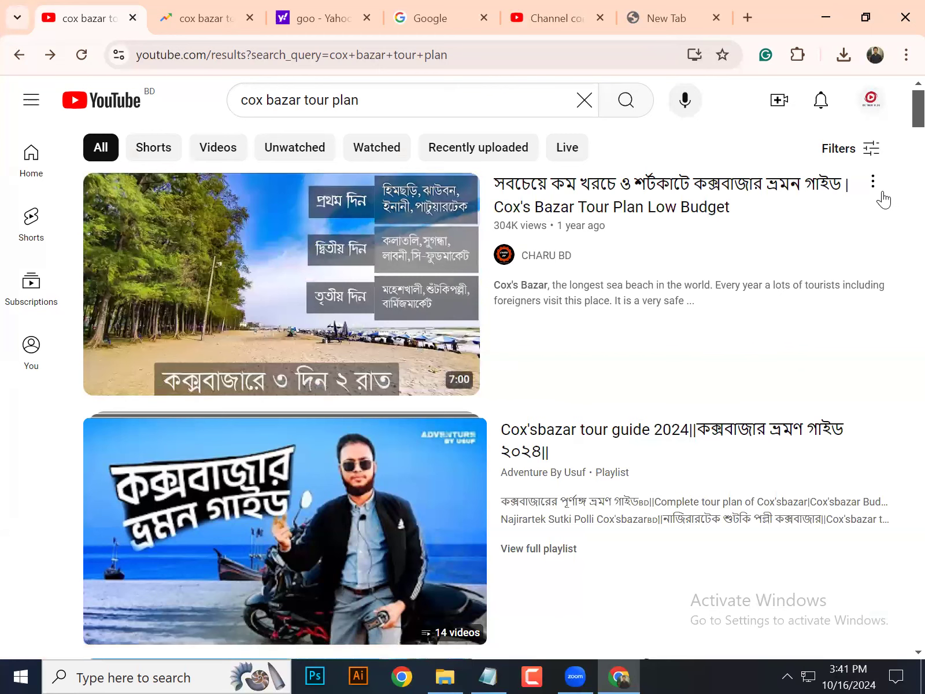
{"action": "scroll", "coordinate": [882, 200], "scroll_direction": "down", "scroll_amount": 2}
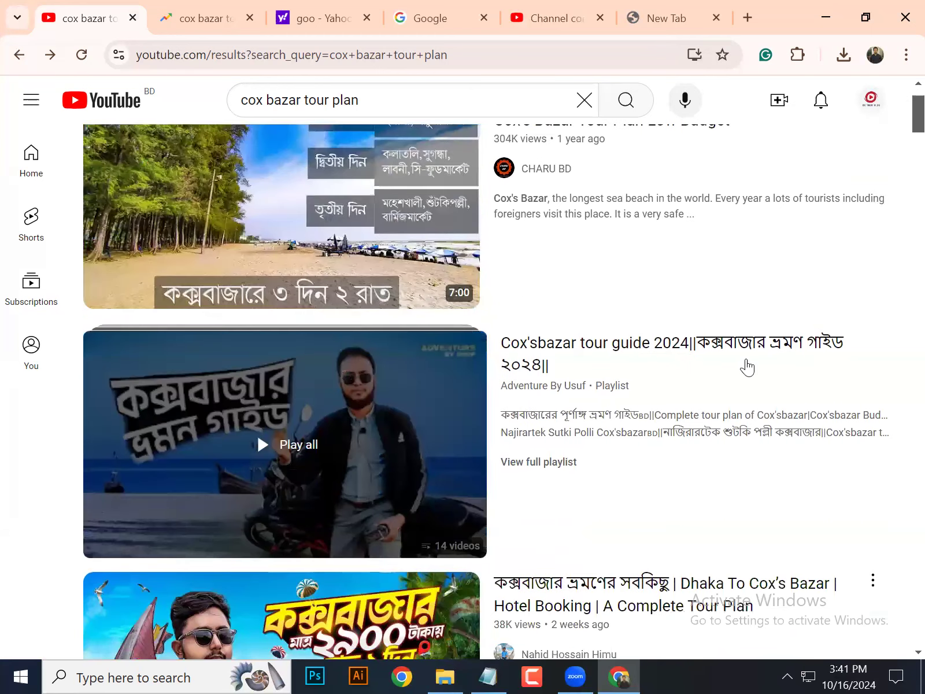
{"action": "scroll", "coordinate": [857, 347], "scroll_direction": "up", "scroll_amount": 1}
{"action": "scroll", "coordinate": [857, 345], "scroll_direction": "up", "scroll_amount": 1}
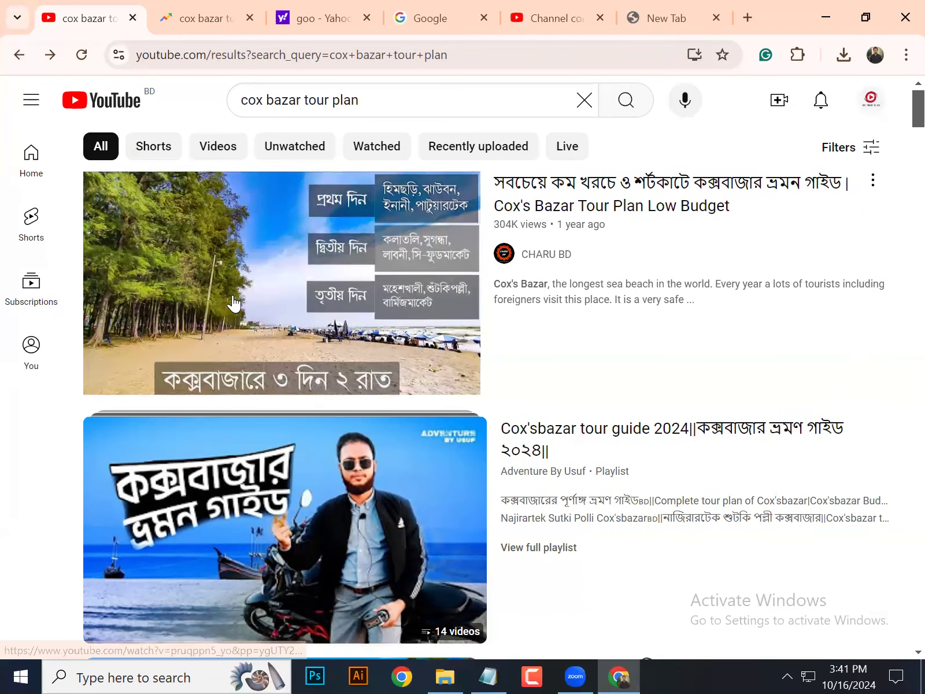
{"action": "scroll", "coordinate": [234, 303], "scroll_direction": "down", "scroll_amount": 2}
{"action": "scroll", "coordinate": [266, 348], "scroll_direction": "up", "scroll_amount": 2}
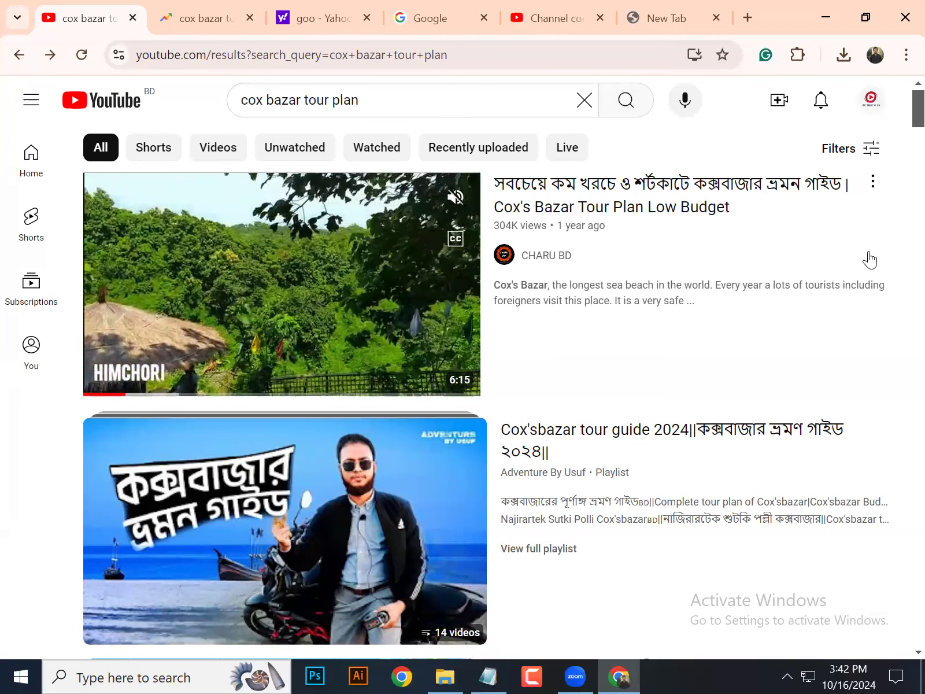
- Return to the upload details in YouTube Studio and review the video's title wording and the description field
{"action": "left_click", "coordinate": [558, 9]}
{"action": "left_click_drag", "start_coordinate": [221, 324], "coordinate": [97, 332]}
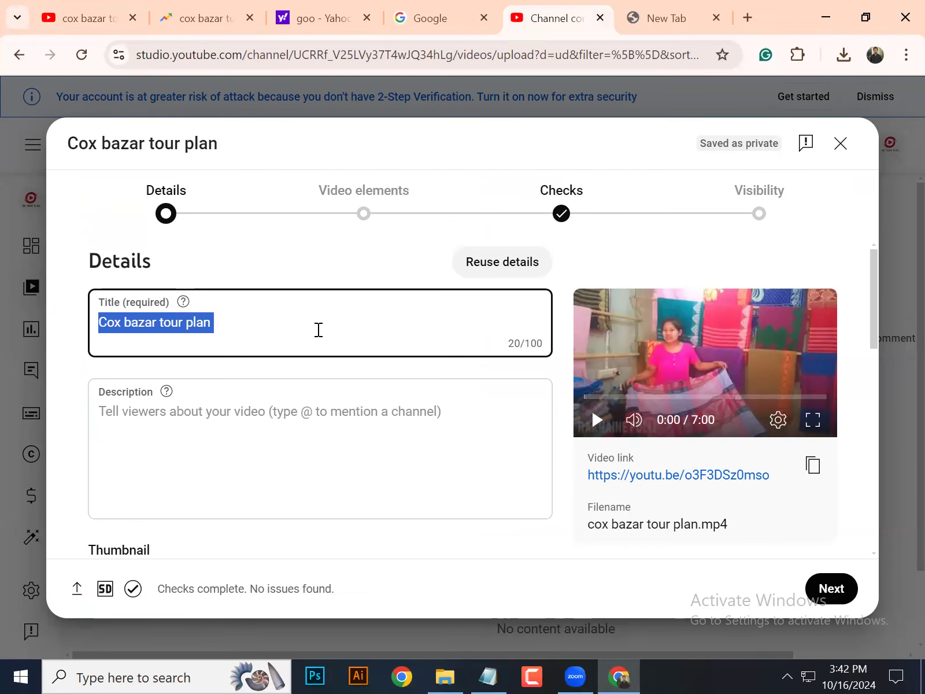
{"action": "left_click", "coordinate": [319, 329]}
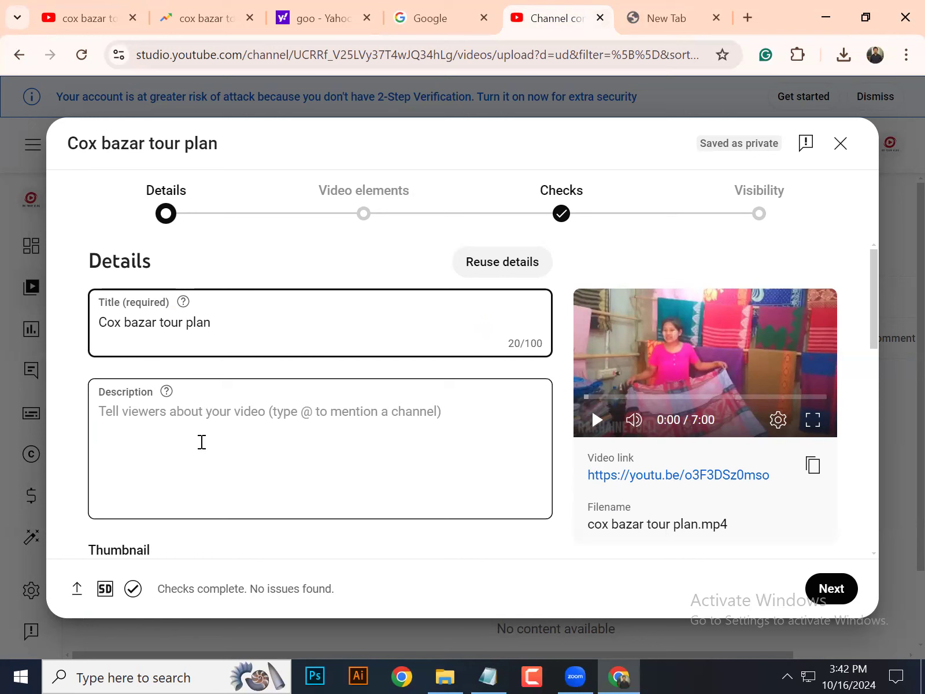
{"action": "left_click", "coordinate": [202, 442]}
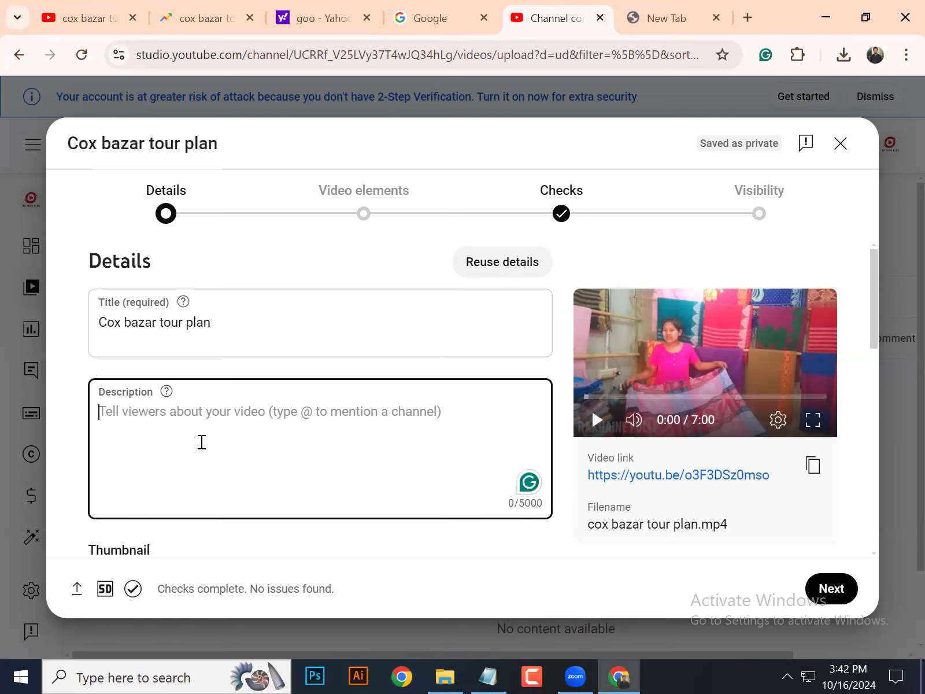
{"action": "left_click", "coordinate": [103, 323]}
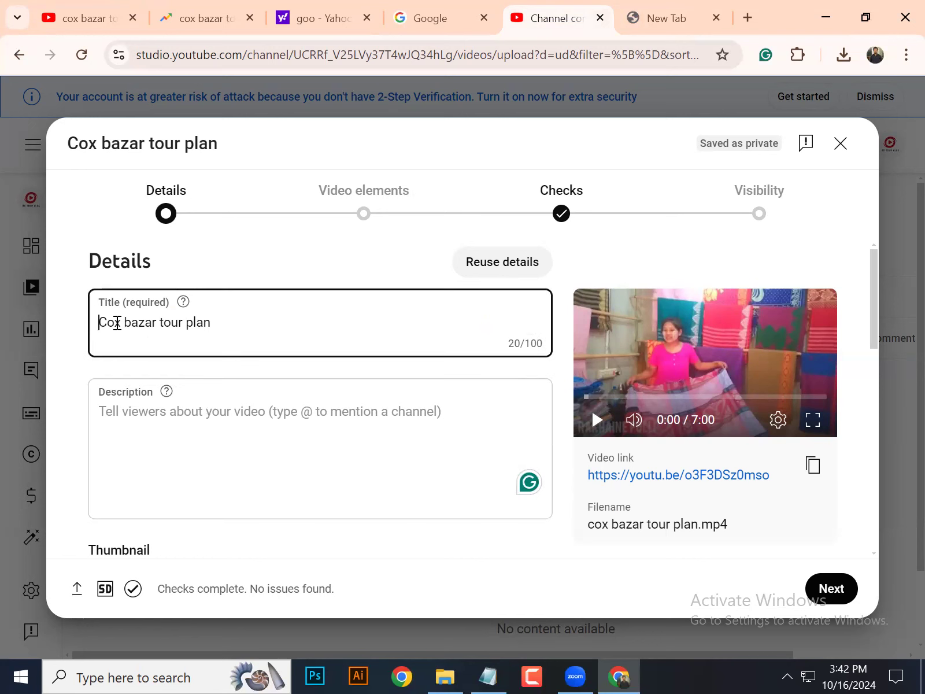
{"action": "left_click", "coordinate": [231, 331]}
{"action": "left_click_drag", "start_coordinate": [101, 324], "coordinate": [236, 333]}
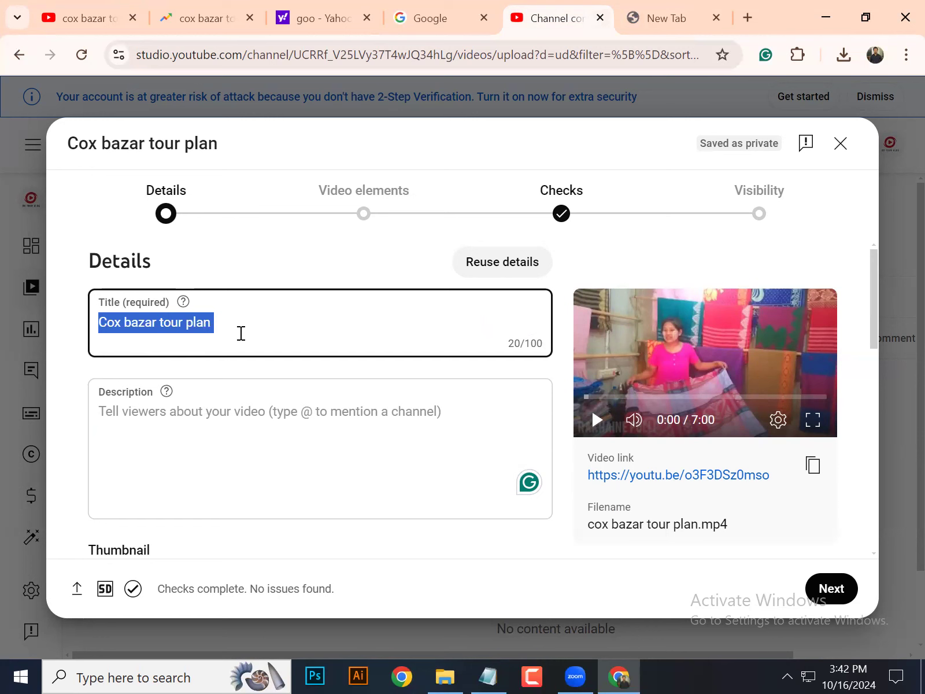
{"action": "left_click", "coordinate": [241, 334]}
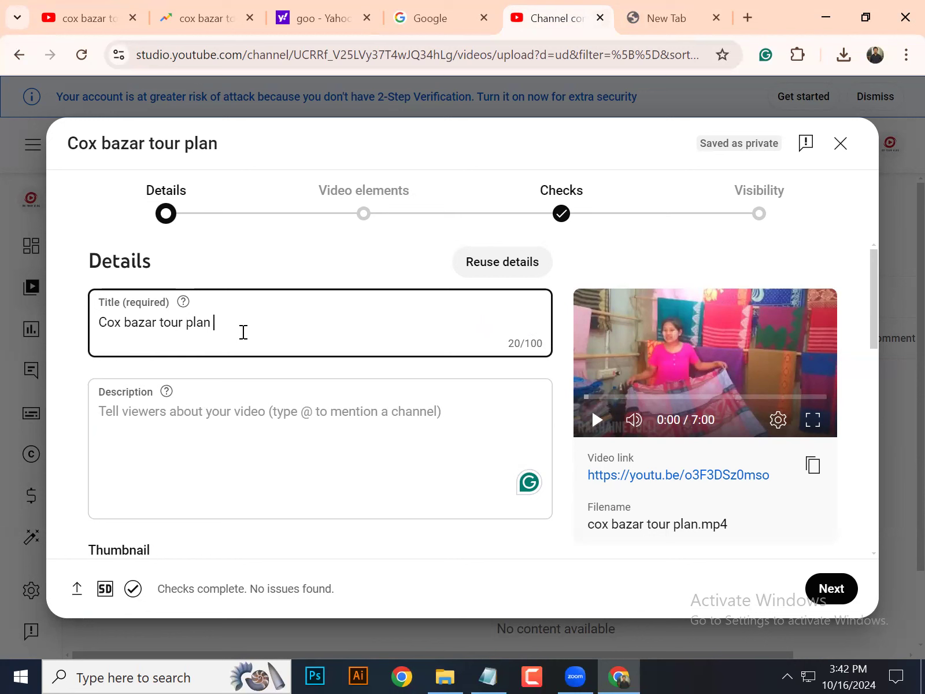
{"action": "left_click", "coordinate": [156, 326], "text": "shift"}
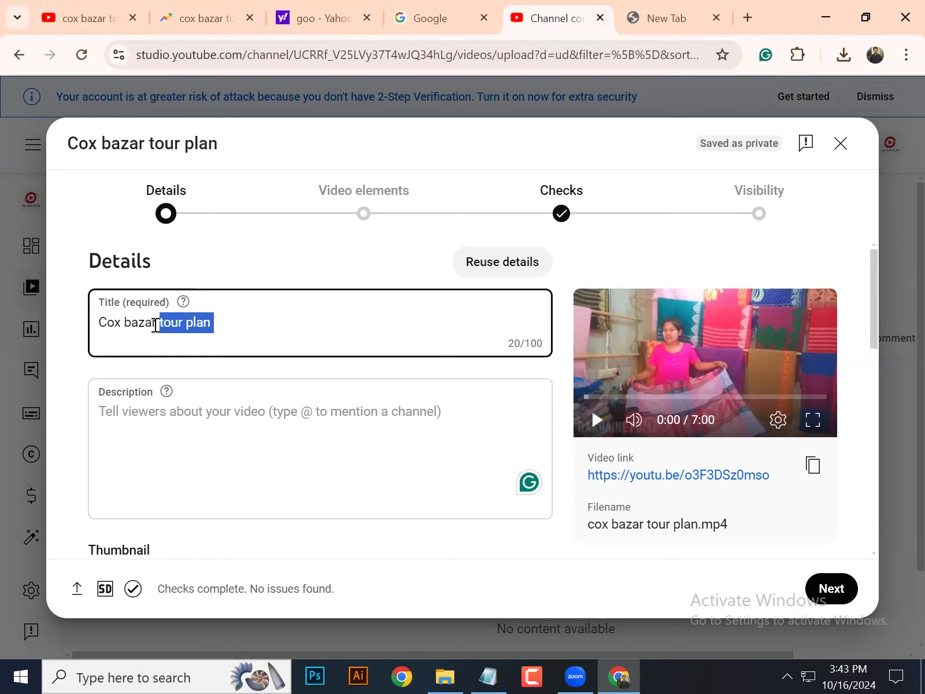
{"action": "left_click", "coordinate": [100, 323], "text": "shift"}
{"action": "left_click", "coordinate": [213, 328]}
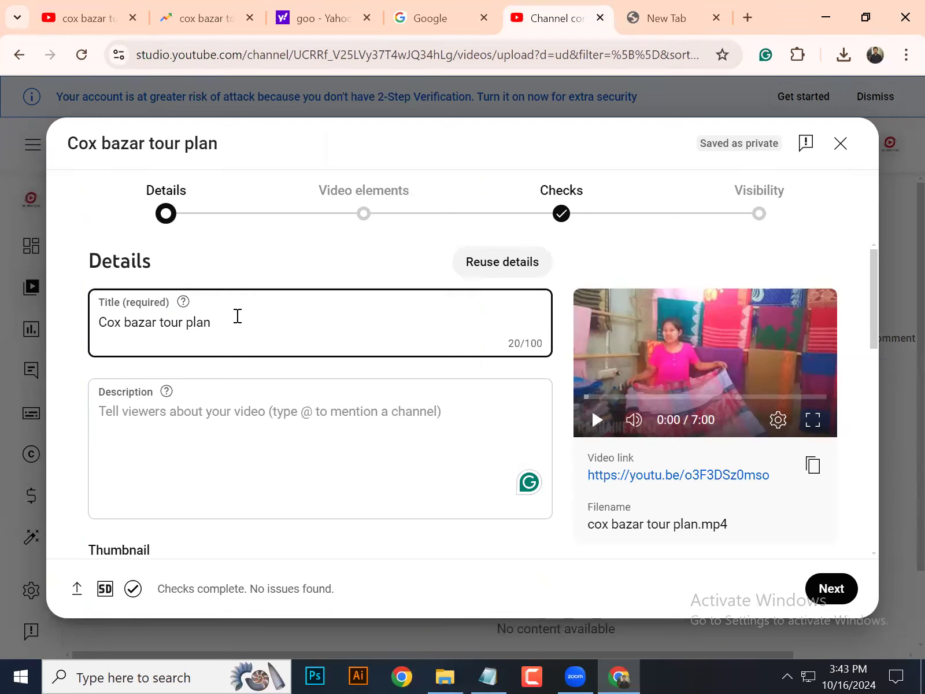
{"action": "left_click_drag", "start_coordinate": [210, 322], "coordinate": [74, 334]}
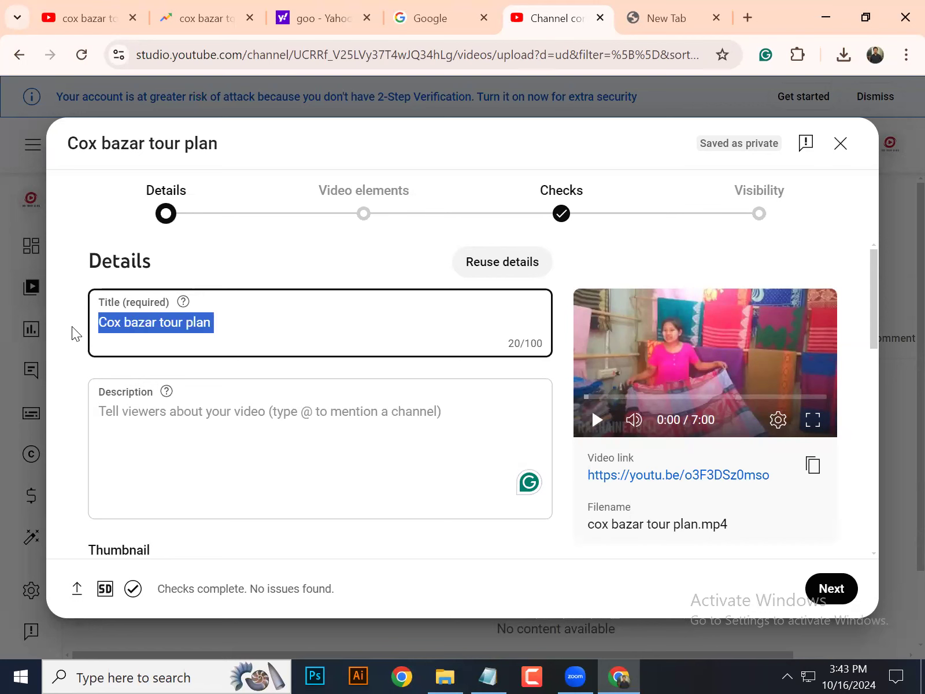
{"action": "left_click", "coordinate": [241, 326]}
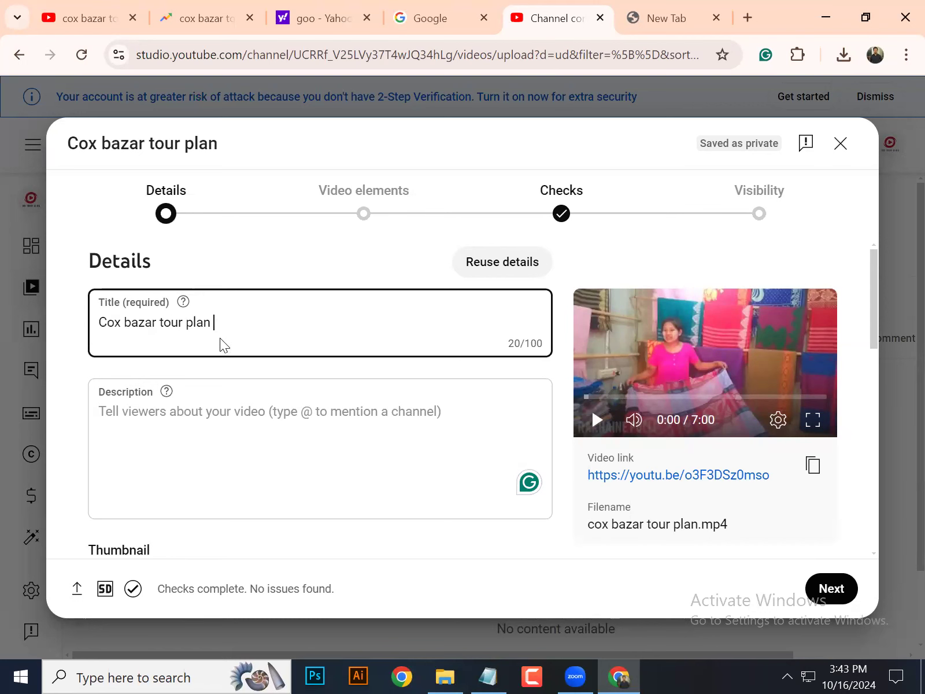
{"action": "left_click_drag", "start_coordinate": [225, 320], "coordinate": [89, 327]}
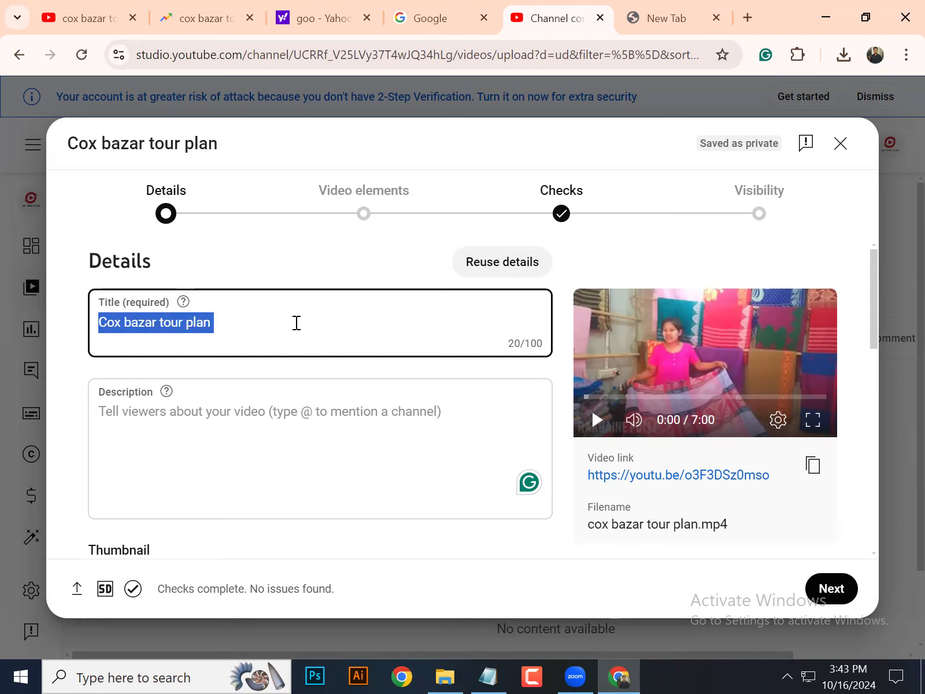
{"action": "left_click", "coordinate": [297, 323]}
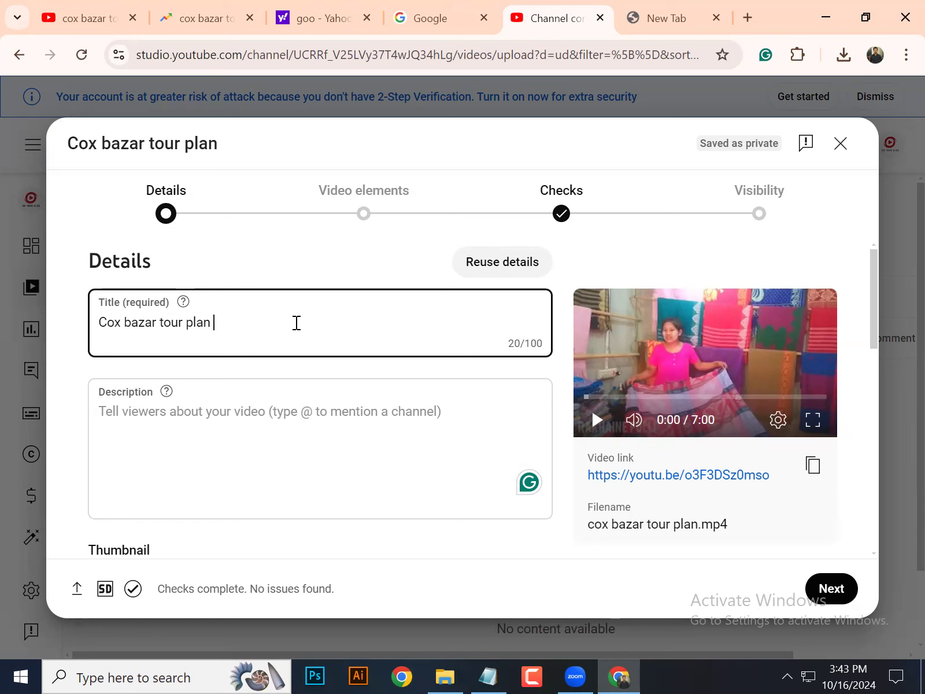
{"action": "type", "text": "\\"}
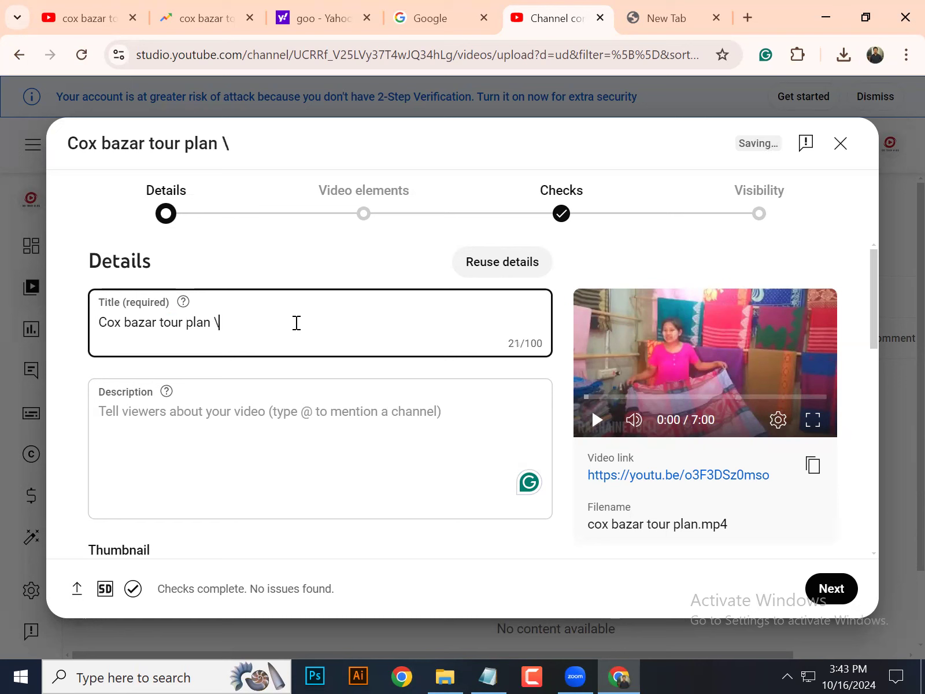
{"action": "key", "text": "BackSpace"}
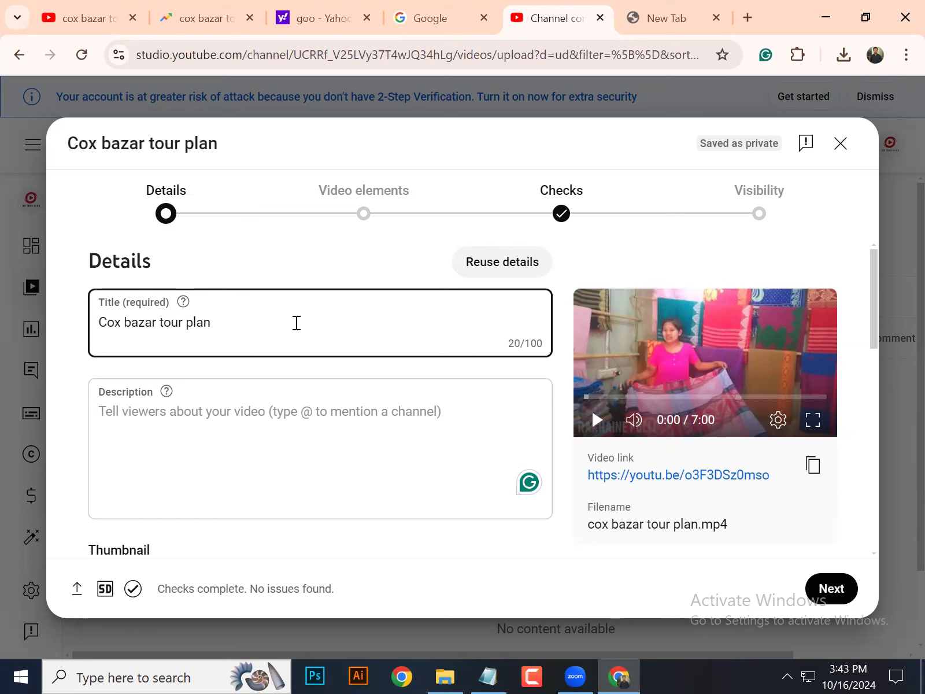
{"action": "type", "text": ","}
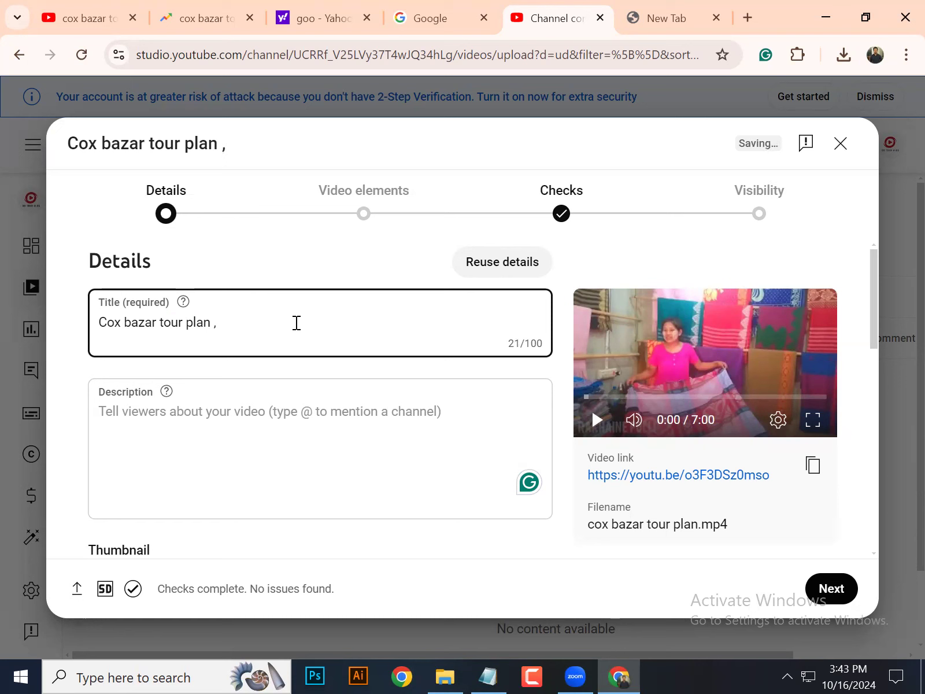
{"action": "key", "text": "BackSpace"}
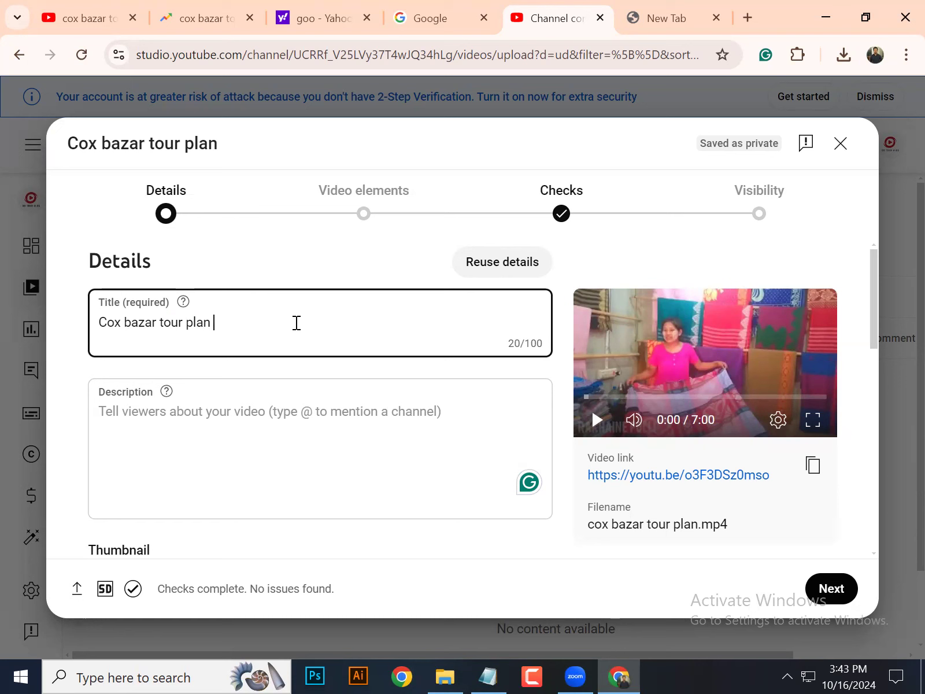
- Add a pipe separator after "Cox bazar tour plan" in the video title and search Google for "pipe sign"
{"action": "type", "text": "|"}
{"action": "left_click", "coordinate": [424, 7]}
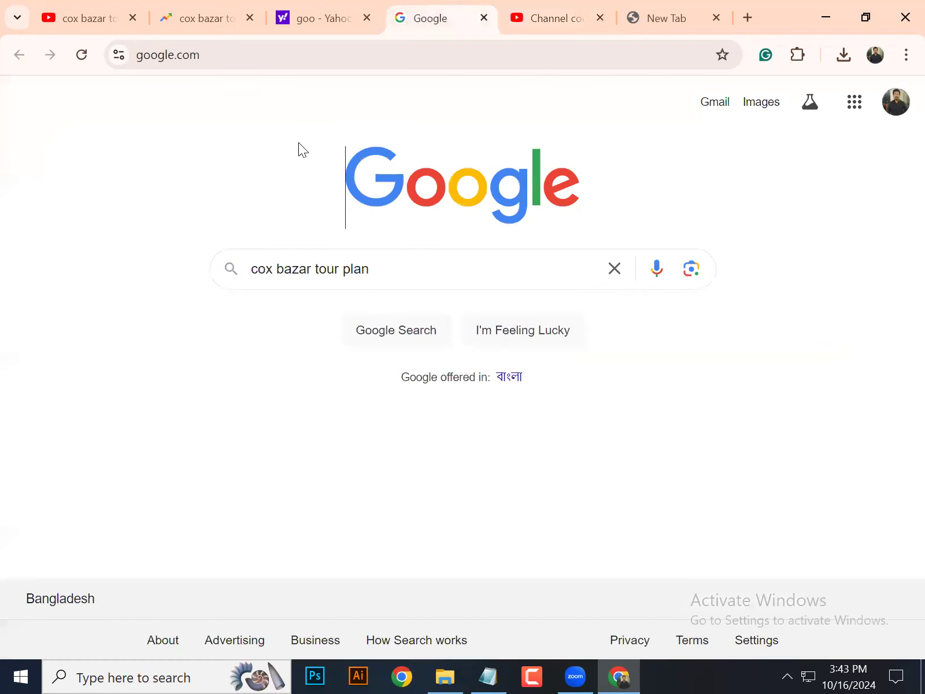
{"action": "left_click_drag", "start_coordinate": [403, 272], "coordinate": [12, 281]}
{"action": "key", "text": "BackSpace"}
{"action": "type", "text": "pile"}
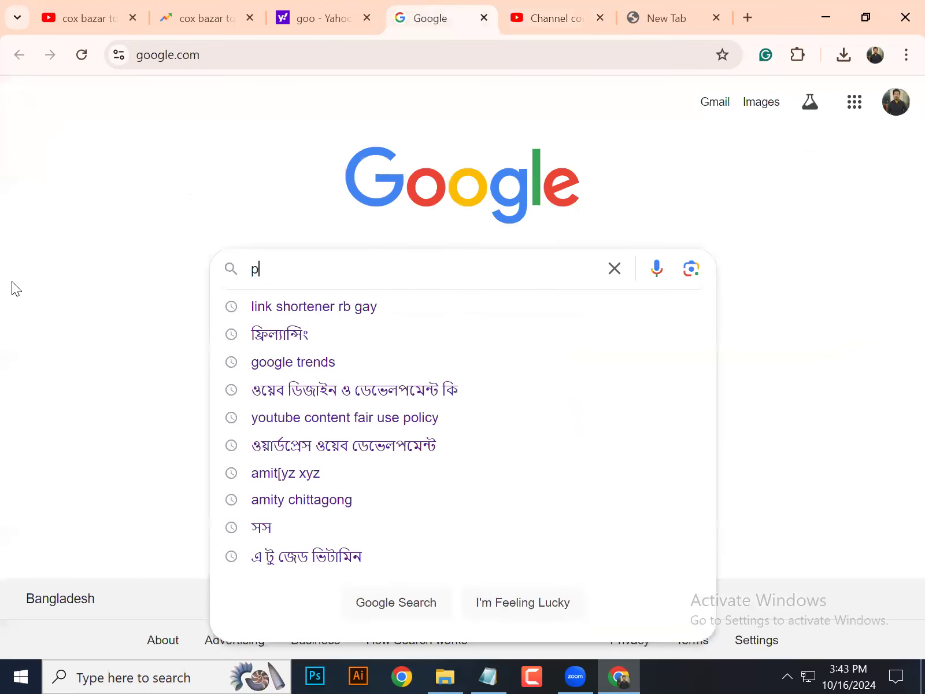
{"action": "key", "text": "BackSpace"}
{"action": "key", "text": "BackSpace"}
{"action": "key", "text": "BackSpace"}
{"action": "type", "text": "pe "}
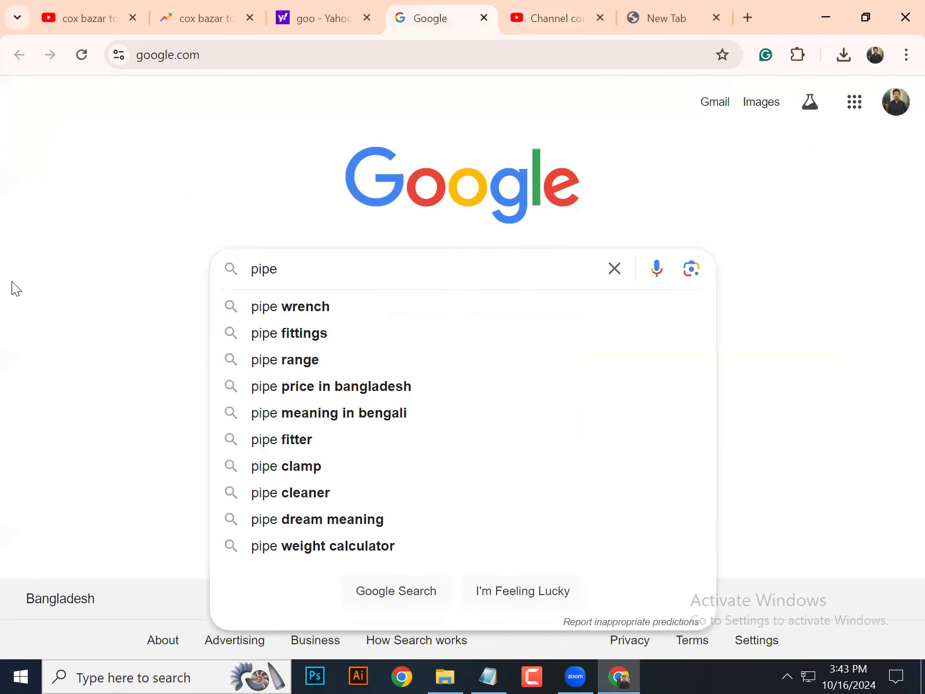
{"action": "type", "text": "sign"}
{"action": "key", "text": "Return"}
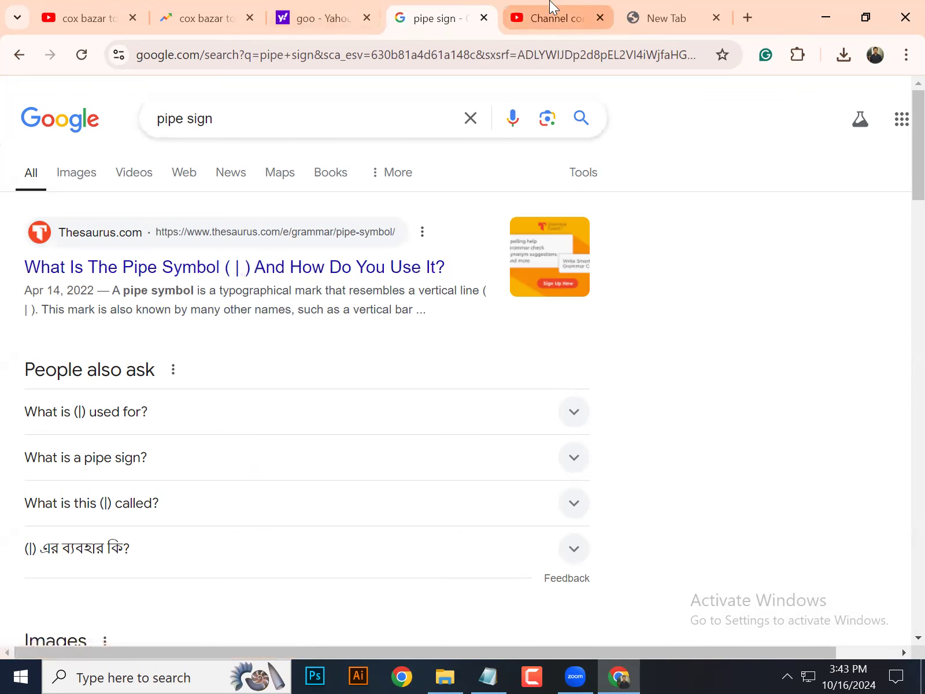
- Return to the upload details in YouTube Studio and add a space after the pipe in the video title
{"action": "left_click", "coordinate": [544, 18]}
{"action": "left_click", "coordinate": [233, 316]}
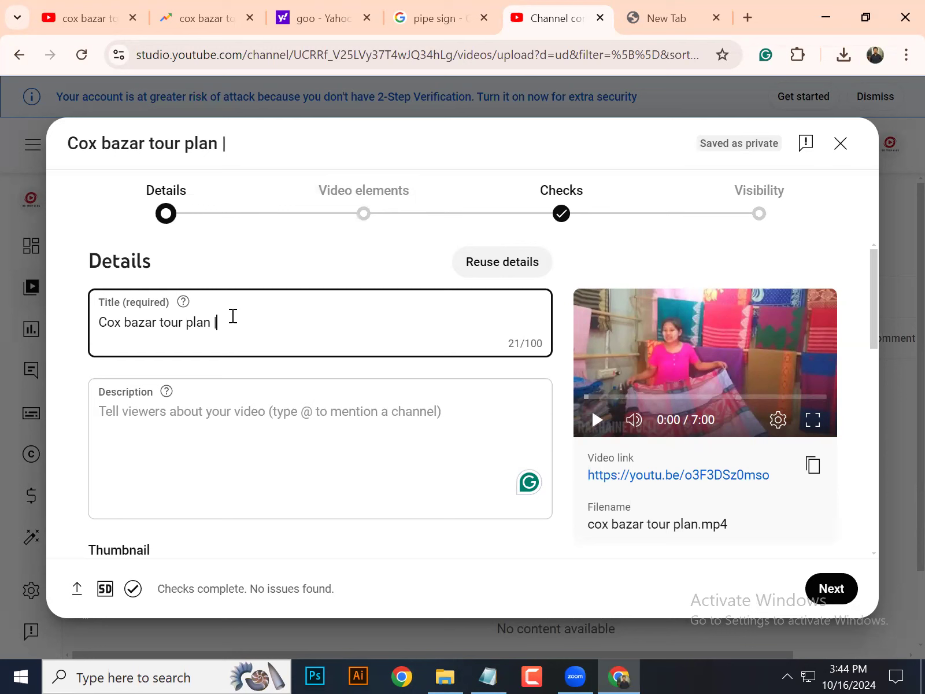
{"action": "type", "text": "|"}
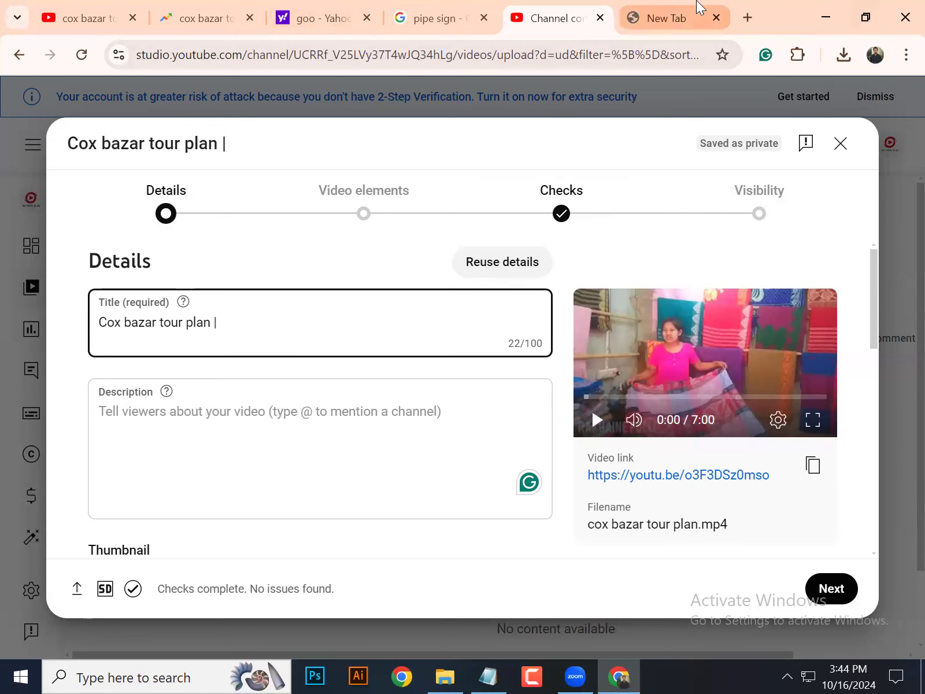
- Go back to the Google page and search for "bangla typing"
{"action": "left_click", "coordinate": [643, 9]}
{"action": "left_click", "coordinate": [452, 8]}
{"action": "left_click", "coordinate": [252, 111]}
{"action": "key", "text": "ctrl+a"}
{"action": "key", "text": "BackSpace"}
{"action": "type", "text": "bangla typoi"}
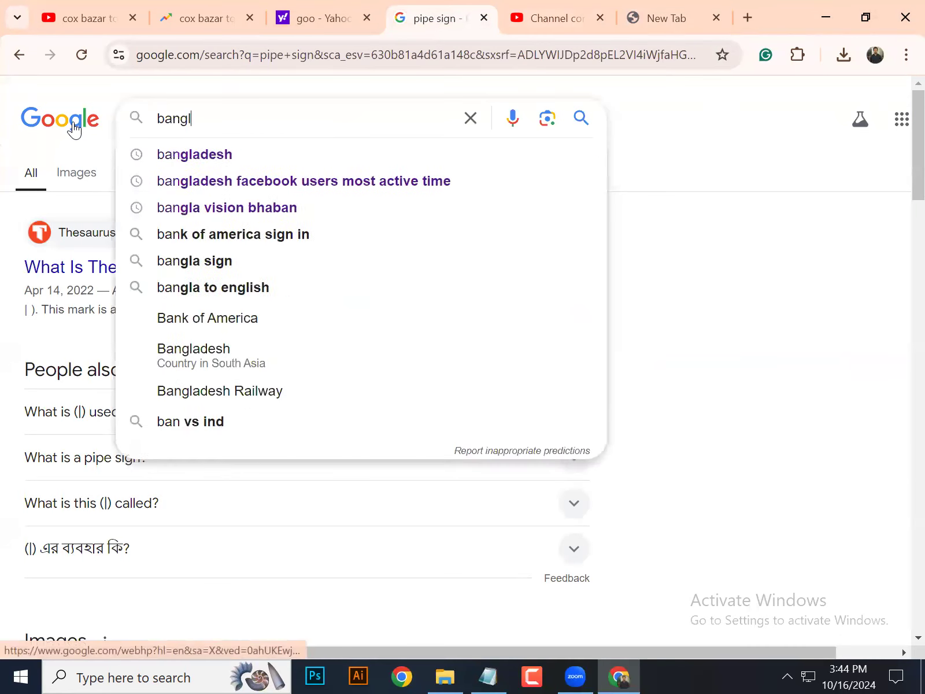
{"action": "key", "text": "BackSpace"}
{"action": "key", "text": "BackSpace"}
{"action": "key", "text": "BackSpace"}
{"action": "type", "text": "ping"}
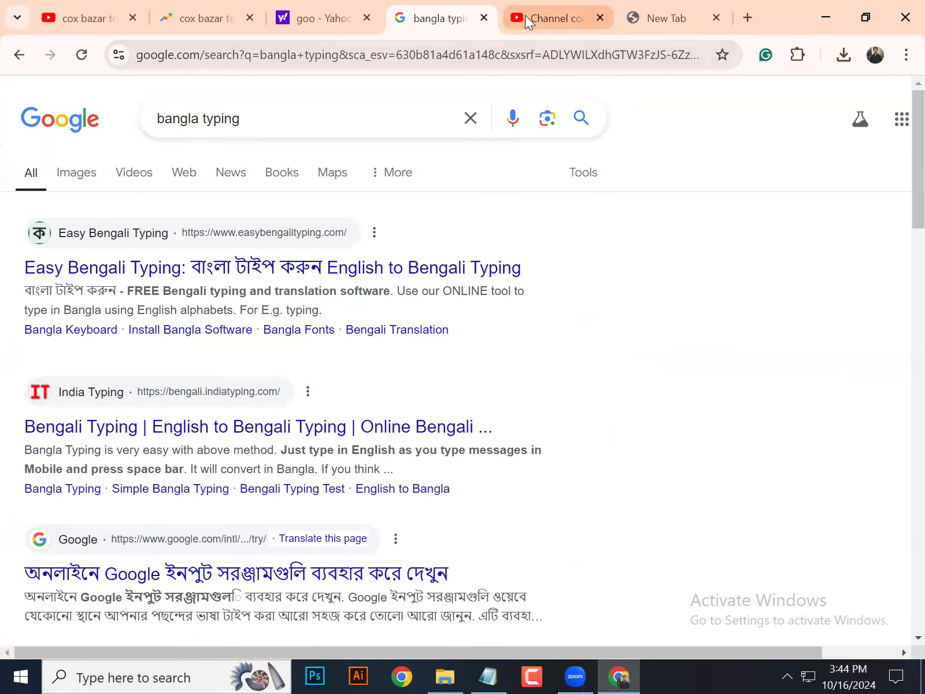
- Return to the YouTube search results for "cox bazar tour plan" and launch the Avro Keyboard app
{"action": "left_click", "coordinate": [108, 7]}
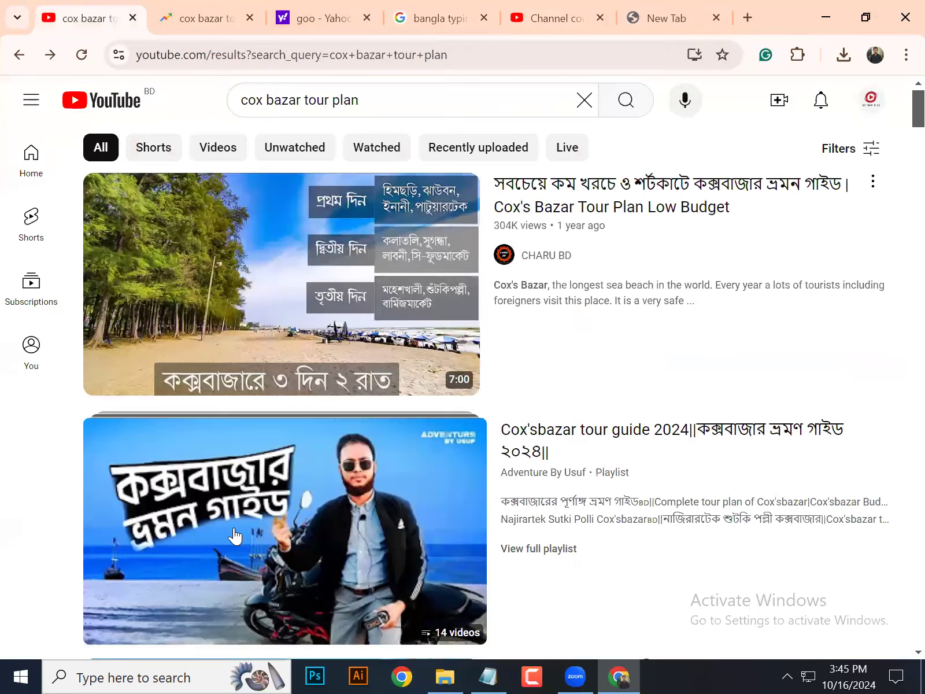
{"action": "left_click", "coordinate": [86, 675]}
{"action": "type", "text": "av"}
{"action": "left_click", "coordinate": [225, 222]}
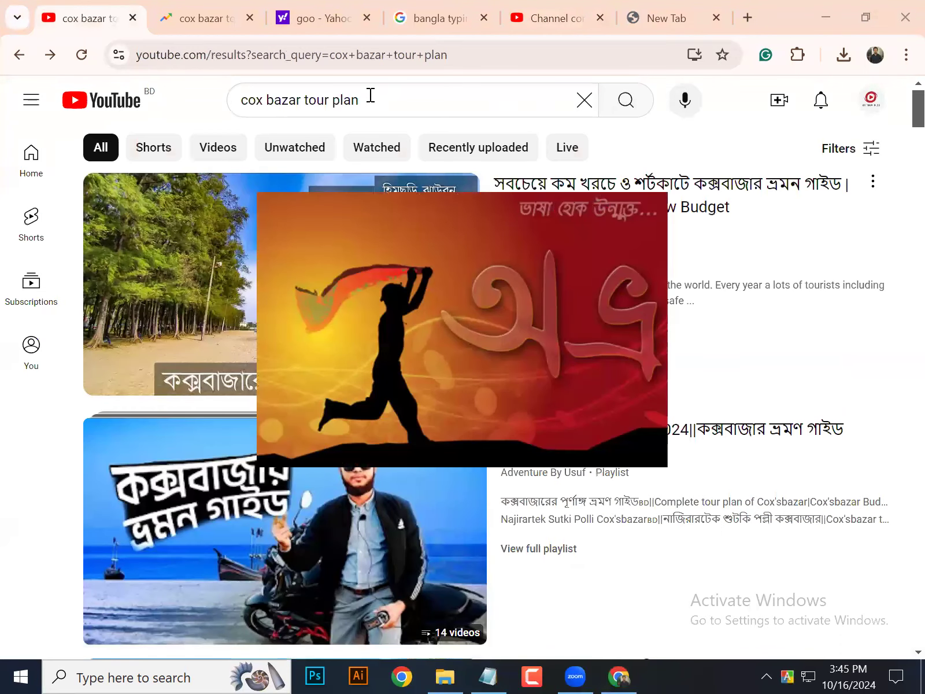
- Try to enter a Bangla query starting with "kor" in the YouTube search, then try launching Avro Keyboard again
{"action": "key", "text": "slash"}
{"action": "key", "text": "BackSpace"}
{"action": "type", "text": "k"}
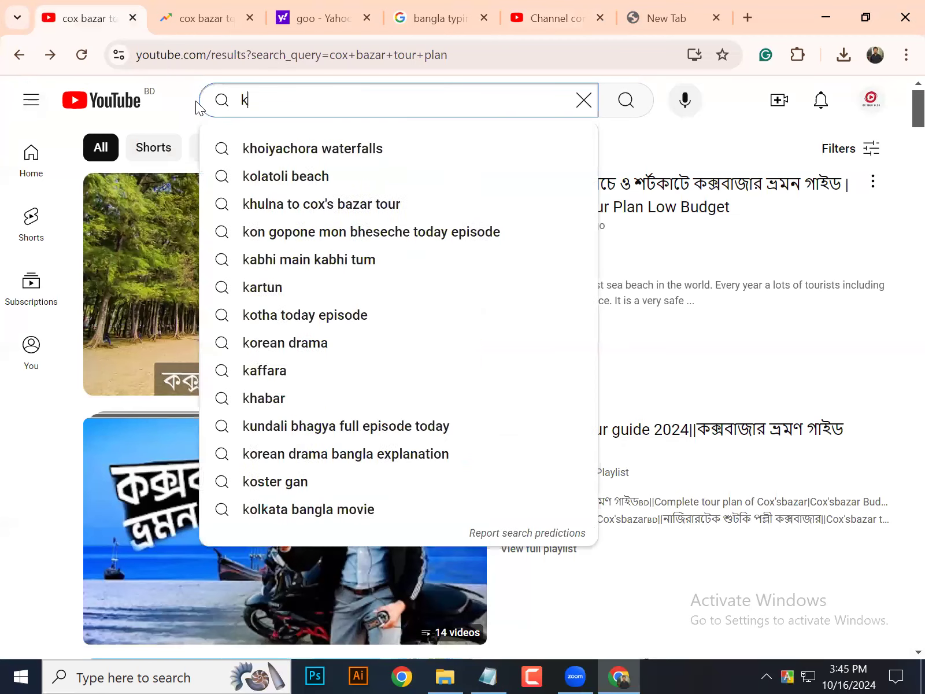
{"action": "type", "text": "or"}
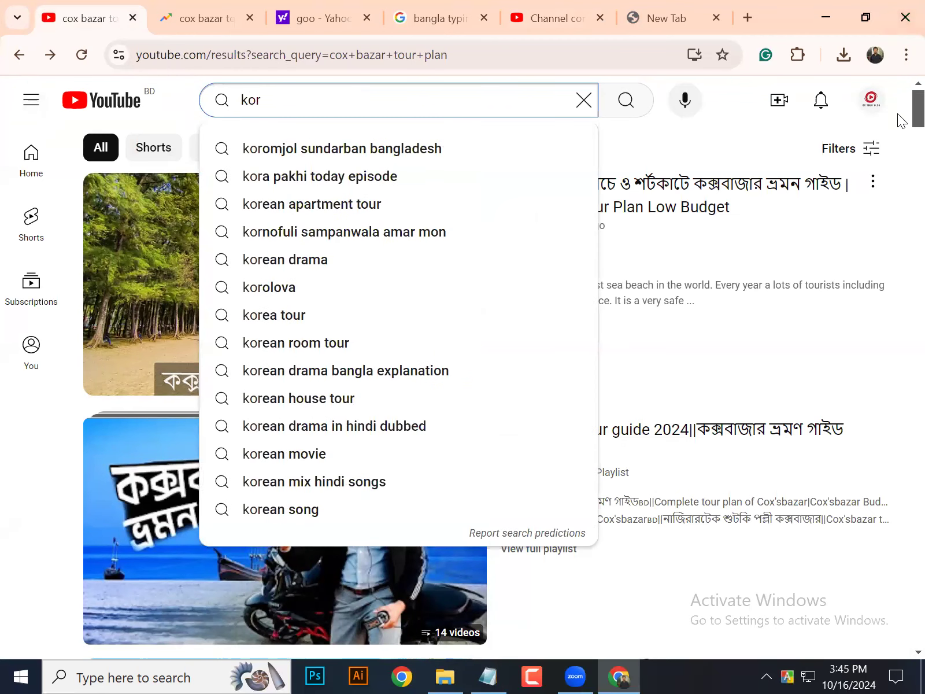
{"action": "left_click", "coordinate": [116, 674]}
{"action": "type", "text": "av"}
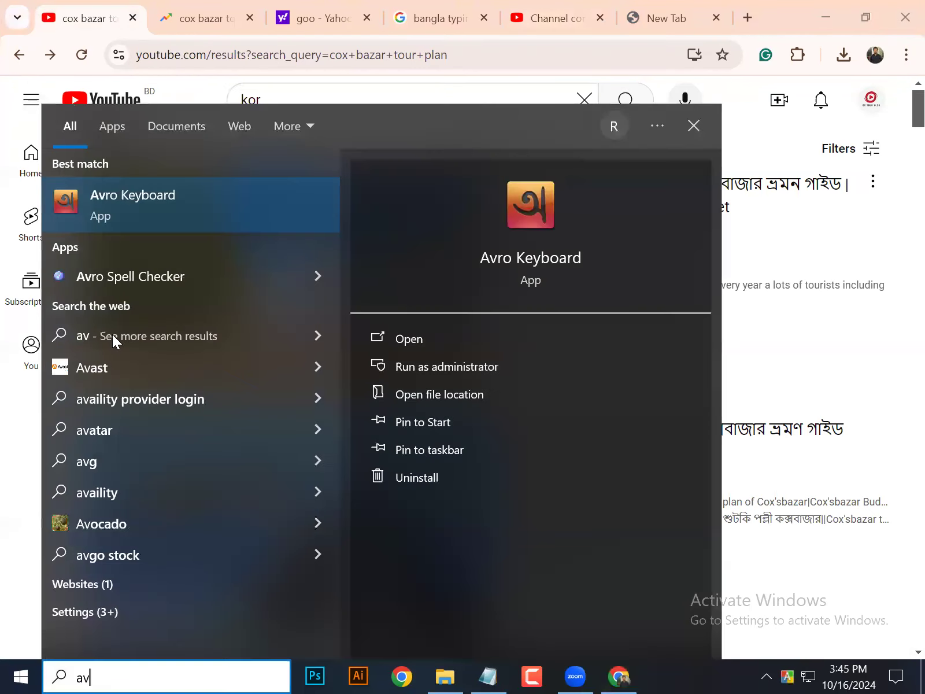
{"action": "left_click", "coordinate": [129, 208]}
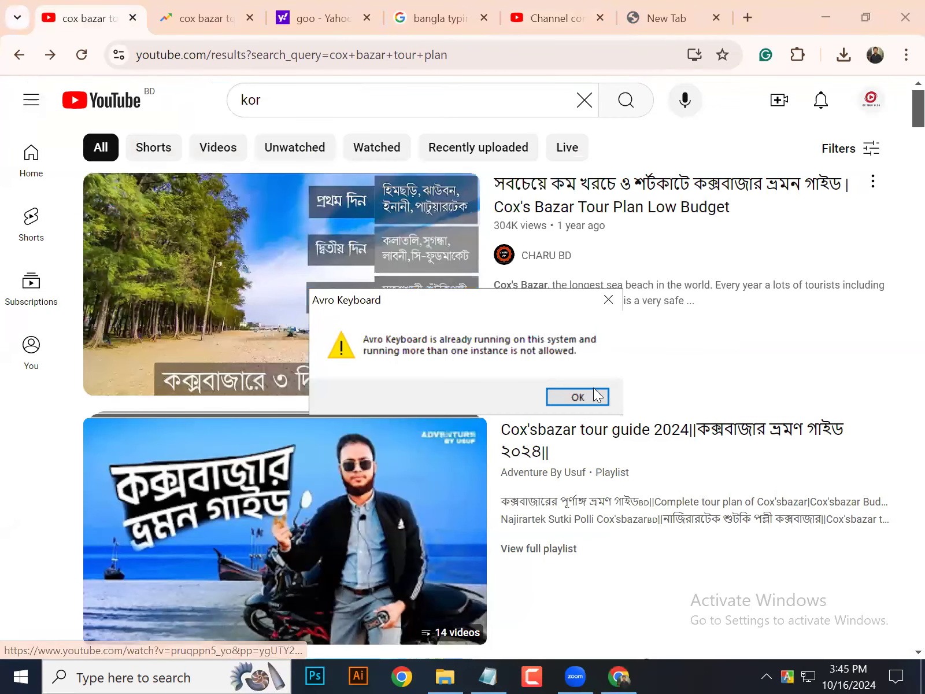
{"action": "left_click", "coordinate": [593, 395]}
- Open the "Cox's Bazar Tour Plan Low Budget" video and copy the word "কক্সবাজার" from its title
{"action": "left_click", "coordinate": [736, 189]}
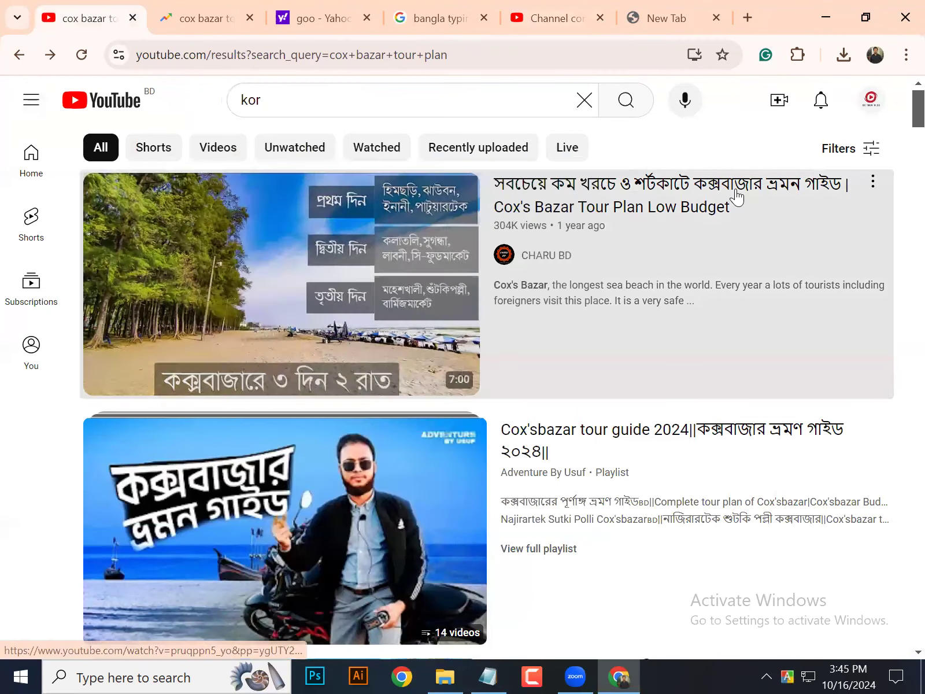
{"action": "scroll", "coordinate": [455, 413], "scroll_direction": "down", "scroll_amount": 5}
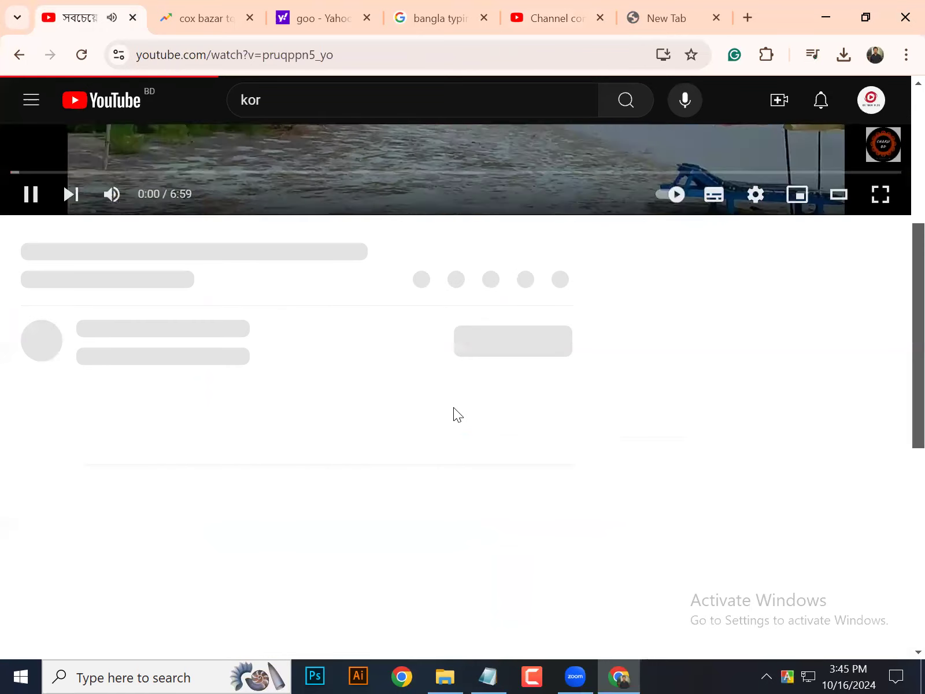
{"action": "scroll", "coordinate": [223, 336], "scroll_direction": "up", "scroll_amount": 2}
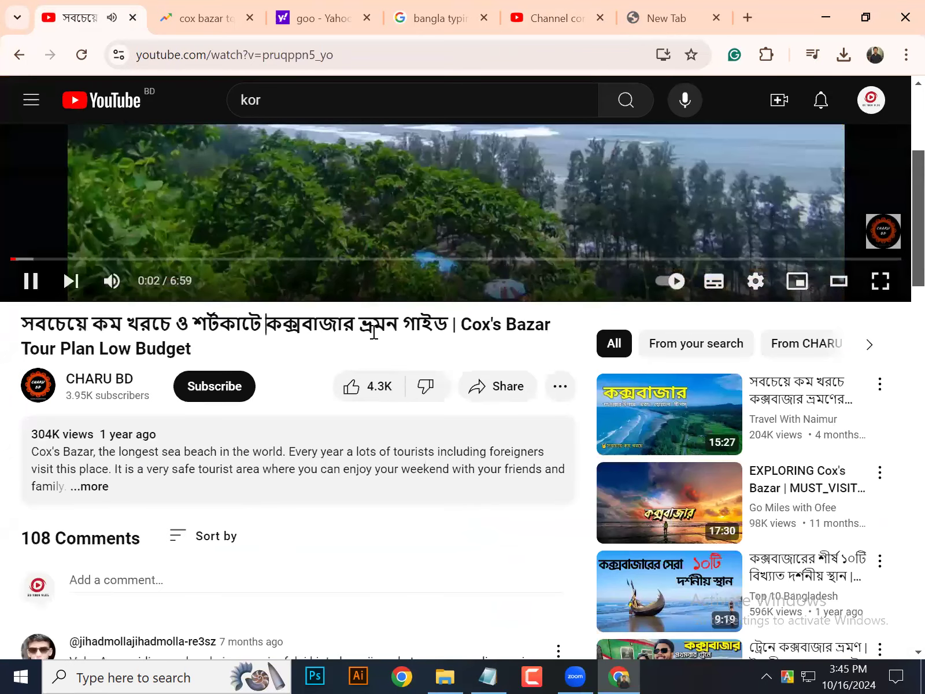
{"action": "double_click", "coordinate": [354, 327]}
{"action": "key", "text": "ctrl+c"}
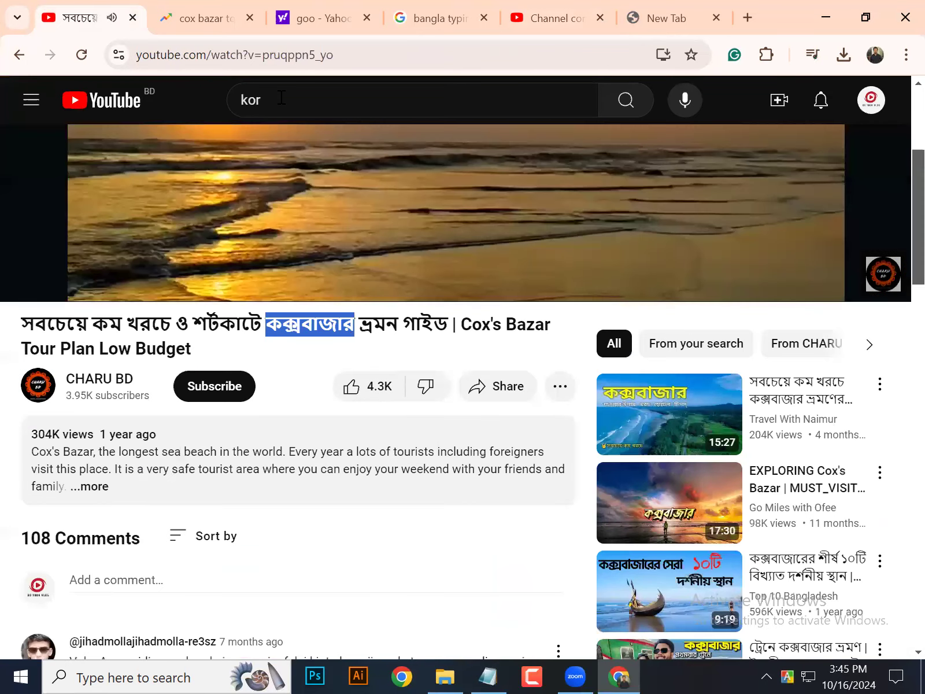
- Replace the YouTube search query with the copied word "কক্সবাজার", run the search and look over the results
{"action": "left_click", "coordinate": [281, 97]}
{"action": "key", "text": "BackSpace"}
{"action": "key", "text": "ctrl+v"}
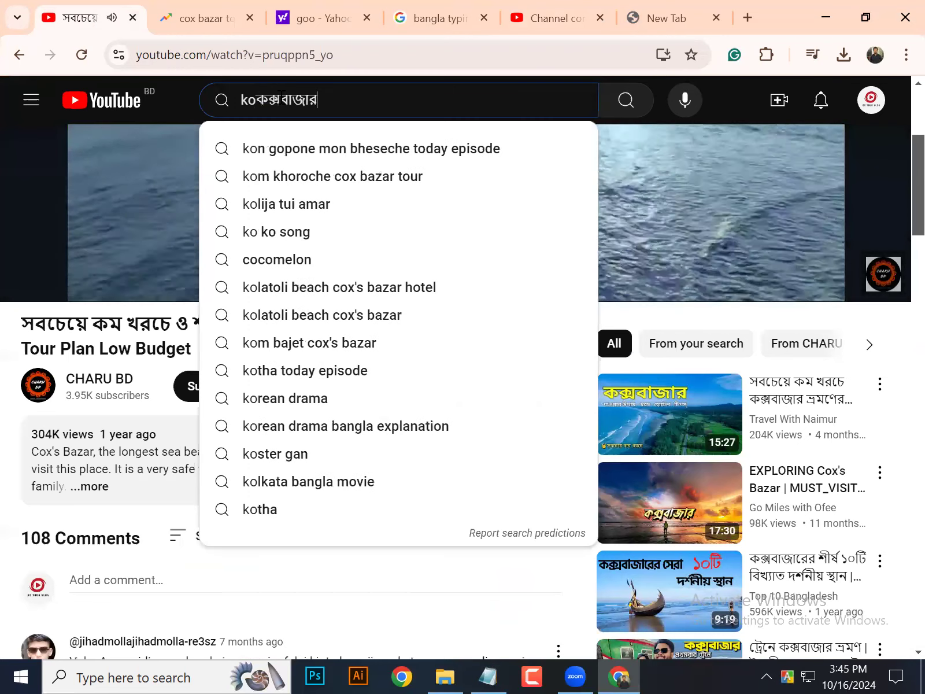
{"action": "key", "text": "BackSpace"}
{"action": "key", "text": "BackSpace"}
{"action": "key", "text": "BackSpace"}
{"action": "key", "text": "BackSpace"}
{"action": "key", "text": "BackSpace"}
{"action": "key", "text": "BackSpace"}
{"action": "key", "text": "BackSpace"}
{"action": "key", "text": "BackSpace"}
{"action": "key", "text": "BackSpace"}
{"action": "key", "text": "BackSpace"}
{"action": "key", "text": "BackSpace"}
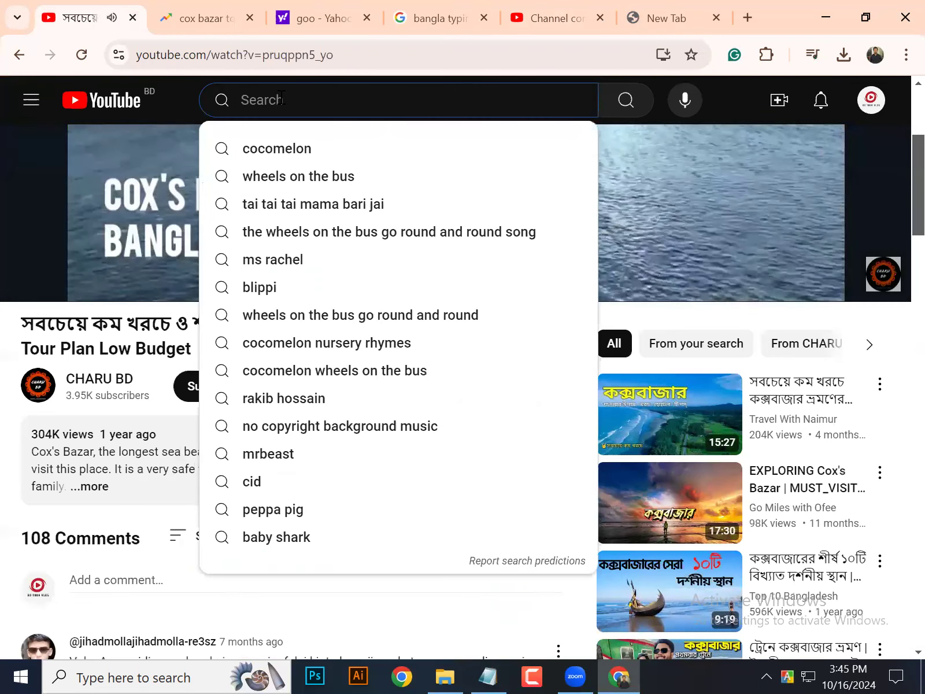
{"action": "key", "text": "ctrl+v"}
{"action": "key", "text": "Return"}
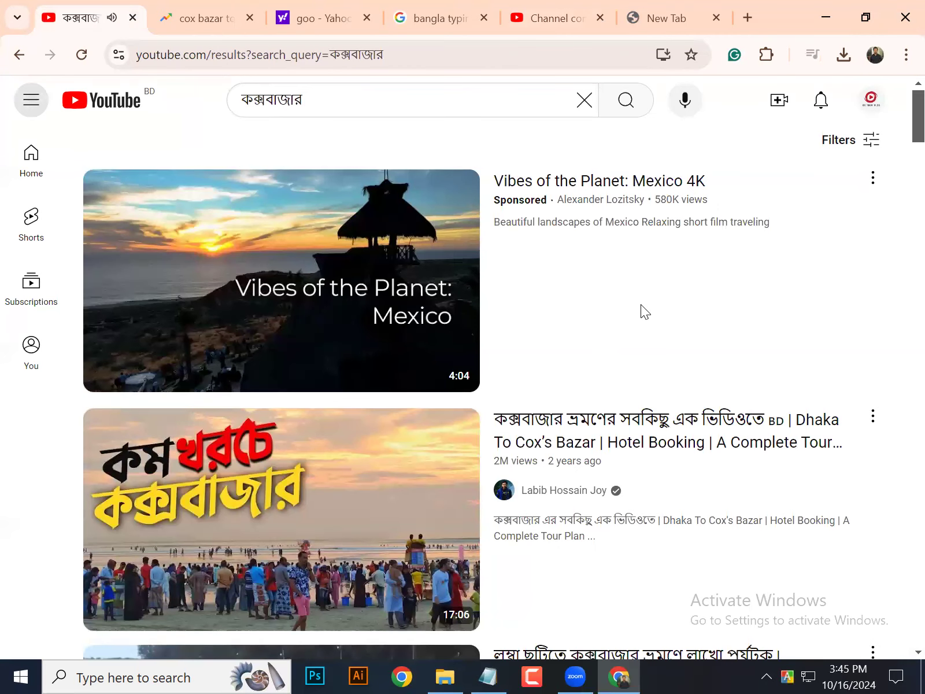
{"action": "scroll", "coordinate": [591, 317], "scroll_direction": "down", "scroll_amount": 4}
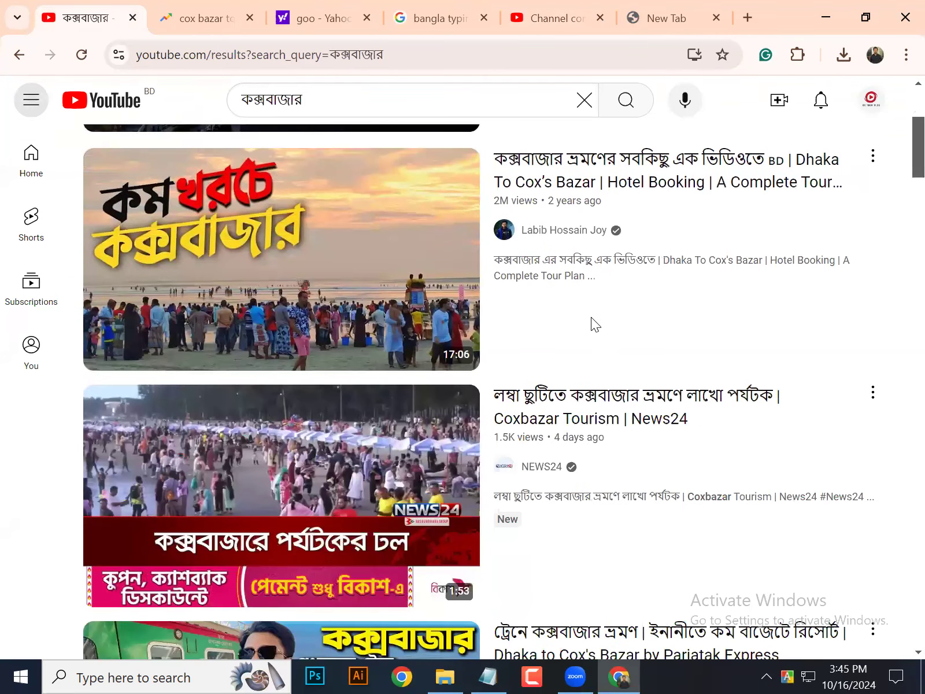
{"action": "scroll", "coordinate": [591, 317], "scroll_direction": "up", "scroll_amount": 4}
{"action": "left_click", "coordinate": [337, 101]}
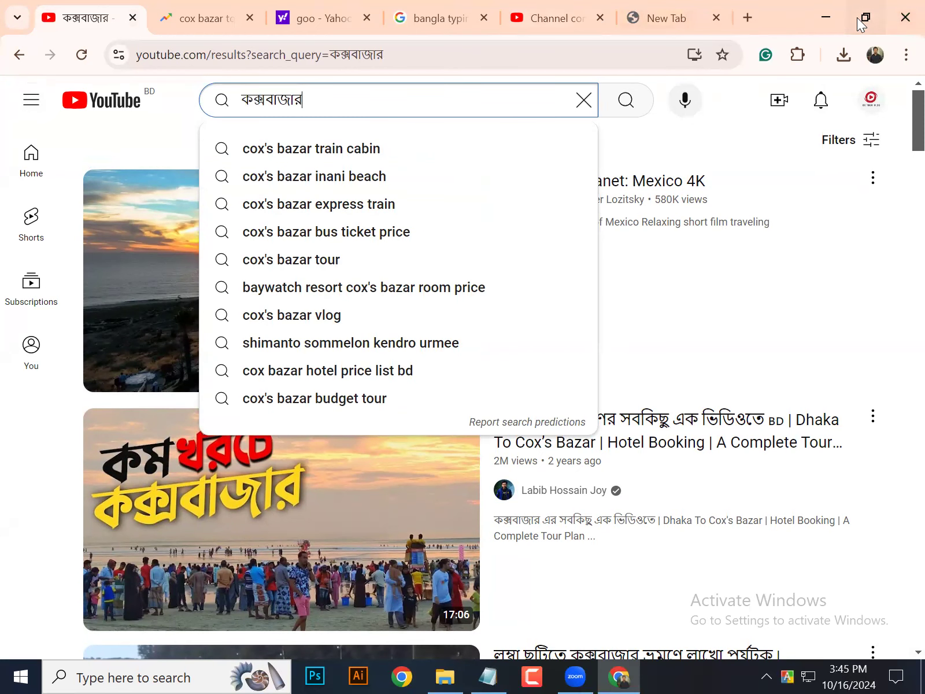
- Minimize the open windows and try to start Avro Keyboard from the desktop
{"action": "left_click", "coordinate": [826, 11]}
{"action": "left_click", "coordinate": [824, 12]}
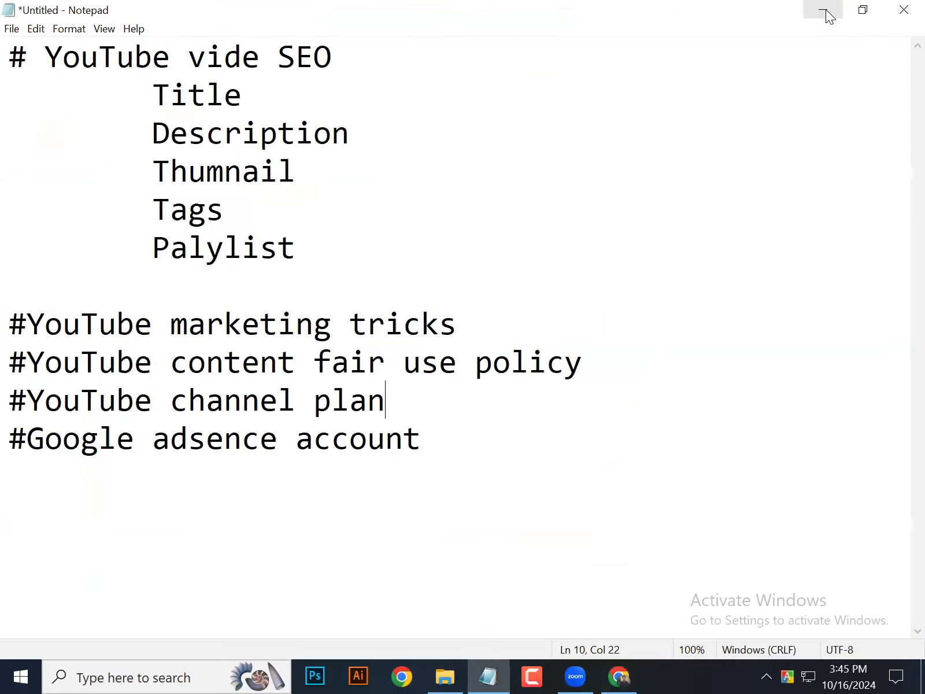
{"action": "left_click", "coordinate": [823, 11]}
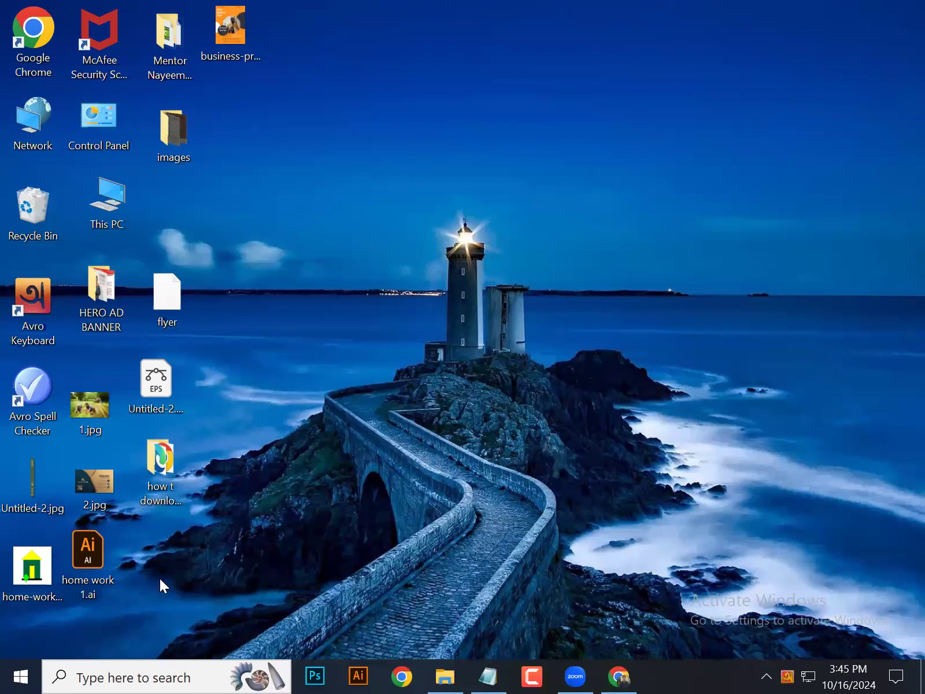
{"action": "double_click", "coordinate": [39, 306]}
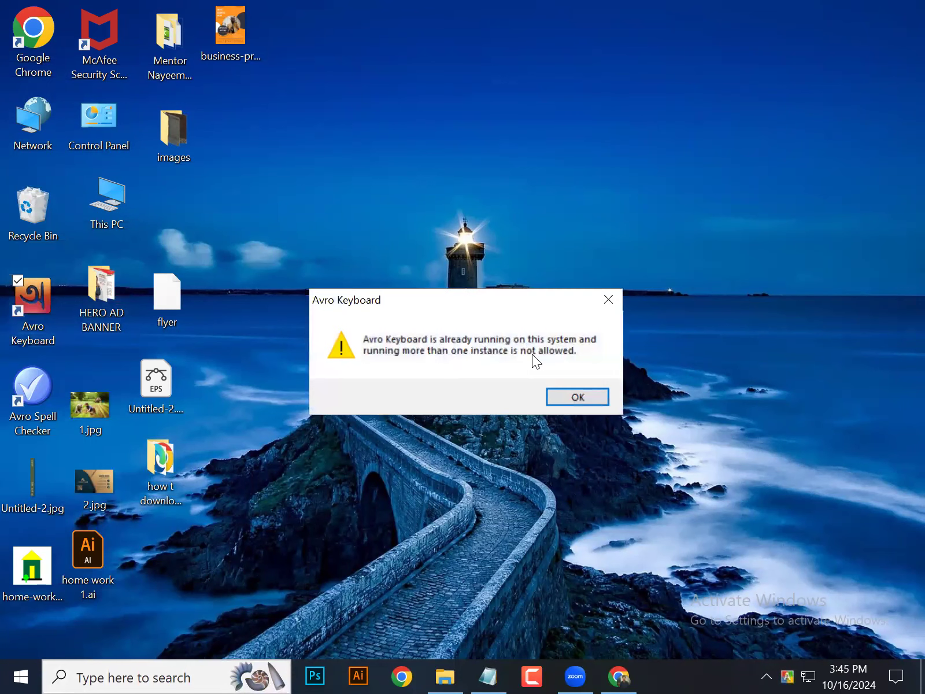
{"action": "left_click", "coordinate": [589, 392]}
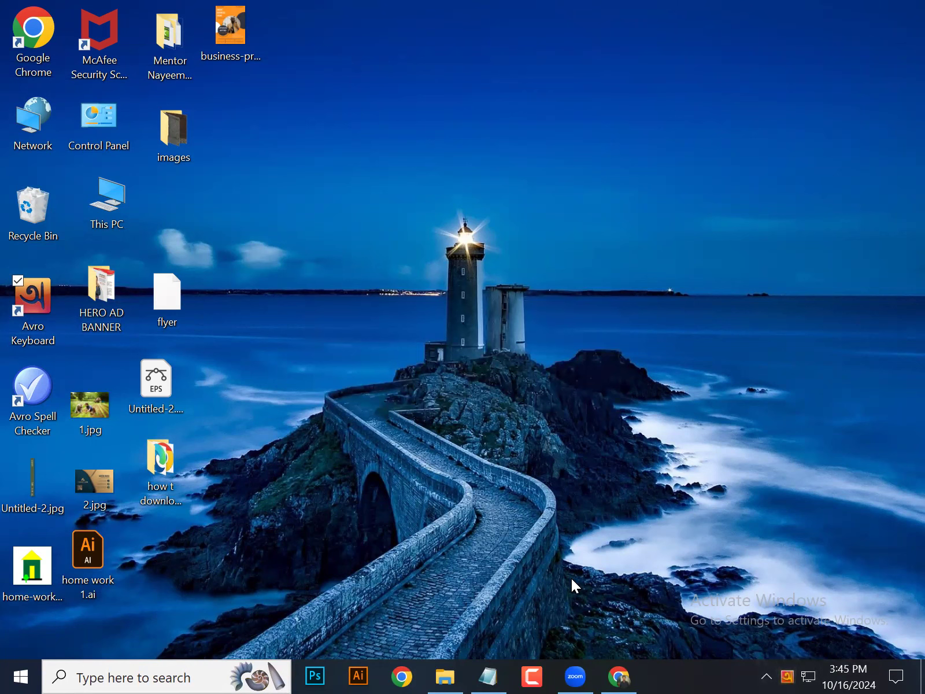
- Return to Chrome, extend the query in Bangla and search YouTube for the suggestion "কক্সবাজার ট্যুর প্ল্যান"
{"action": "left_click", "coordinate": [618, 677]}
{"action": "type", "text": "t"}
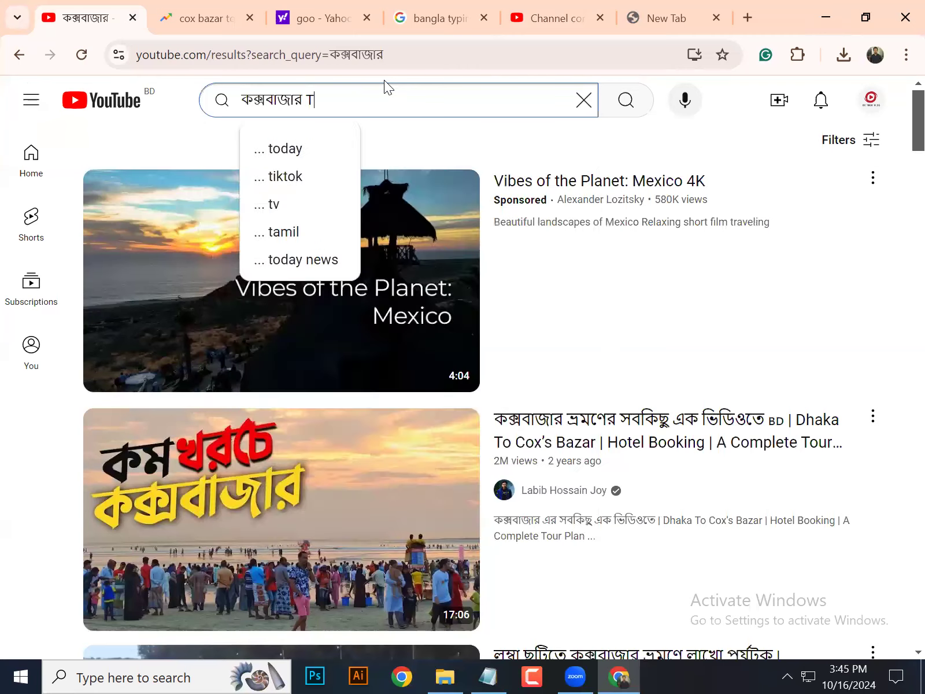
{"action": "key", "text": "BackSpace"}
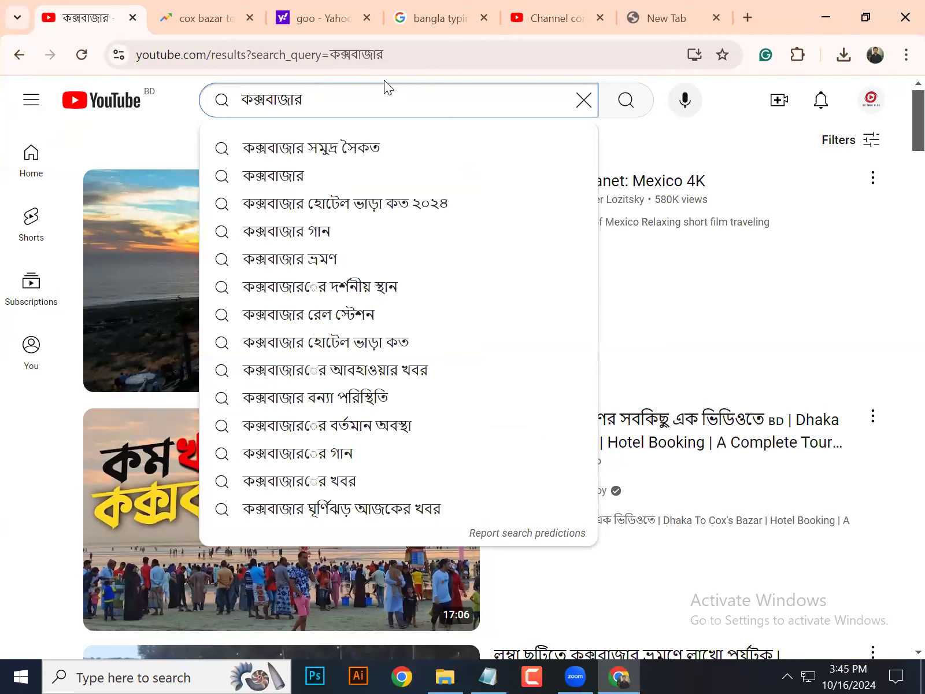
{"action": "type", "text": "T"}
{"action": "key", "text": "BackSpace"}
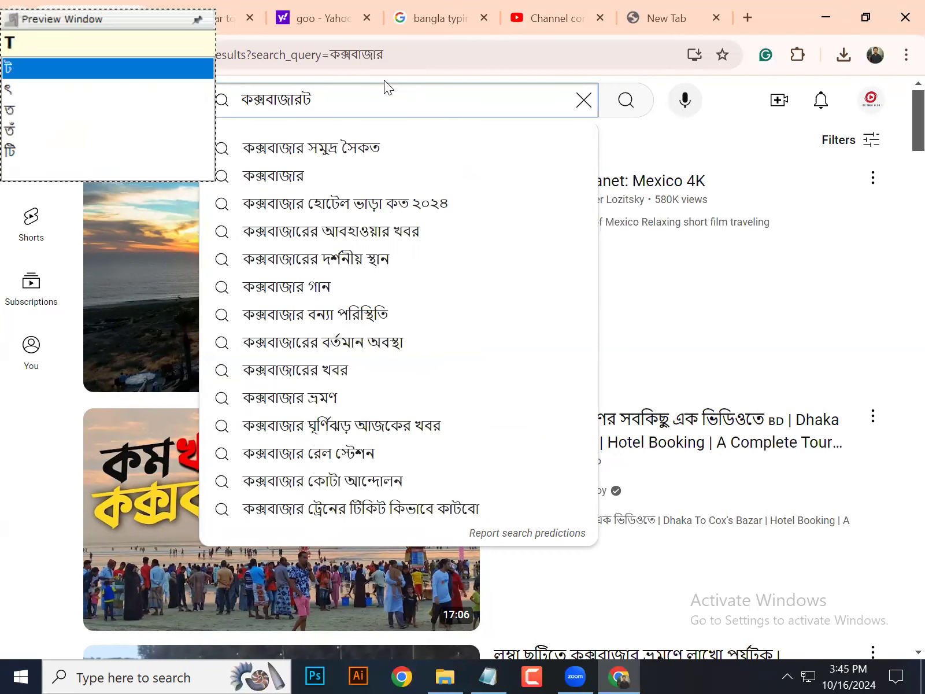
{"action": "type", "text": "Tur pl"}
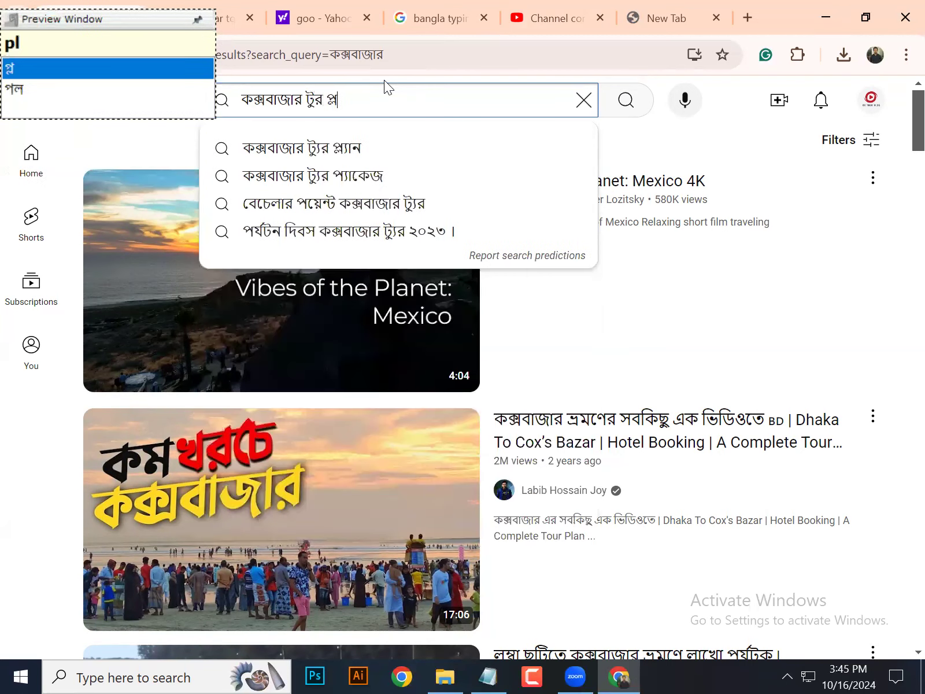
{"action": "key", "text": "BackSpace"}
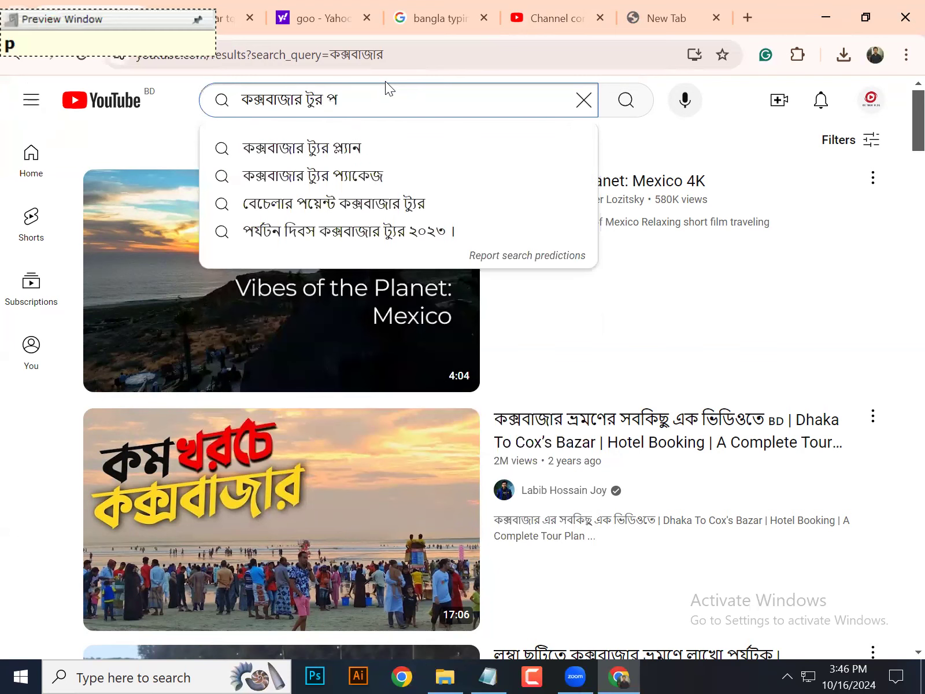
{"action": "left_click", "coordinate": [377, 144]}
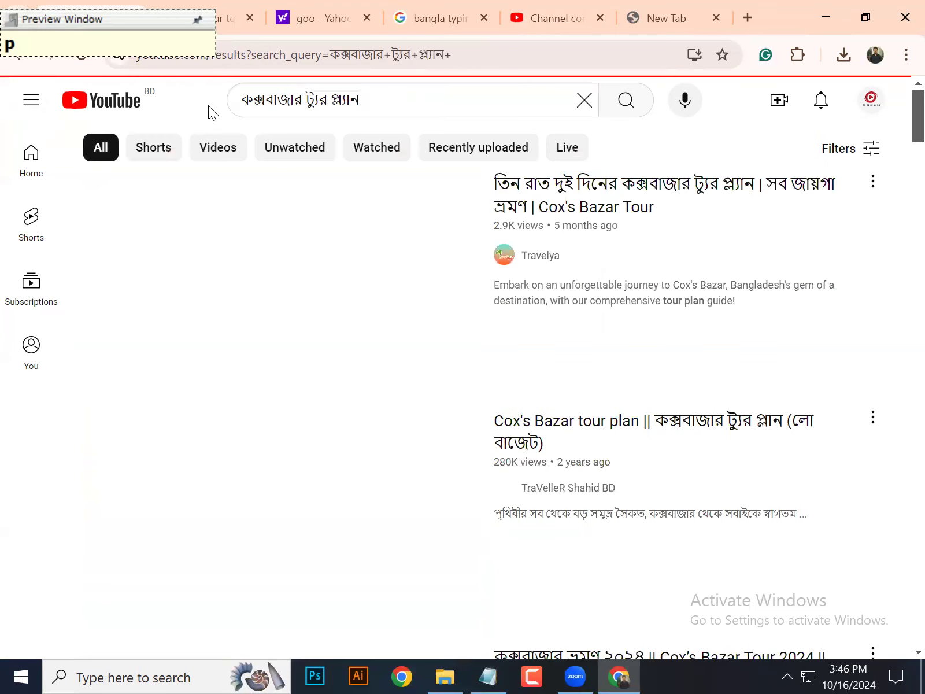
- Copy the search query "কক্সবাজার ট্যুর প্ল্যান" and paste it after the pipe in the uploaded video's title
{"action": "left_click_drag", "start_coordinate": [366, 102], "coordinate": [91, 26]}
{"action": "key", "text": "ctrl+c"}
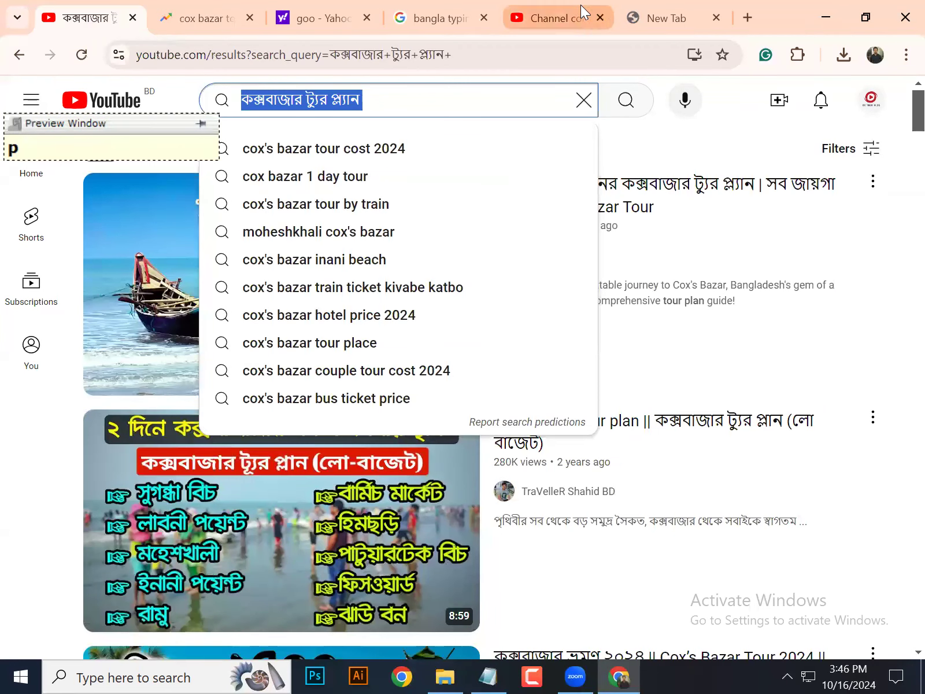
{"action": "left_click", "coordinate": [571, 10]}
{"action": "left_click", "coordinate": [283, 313]}
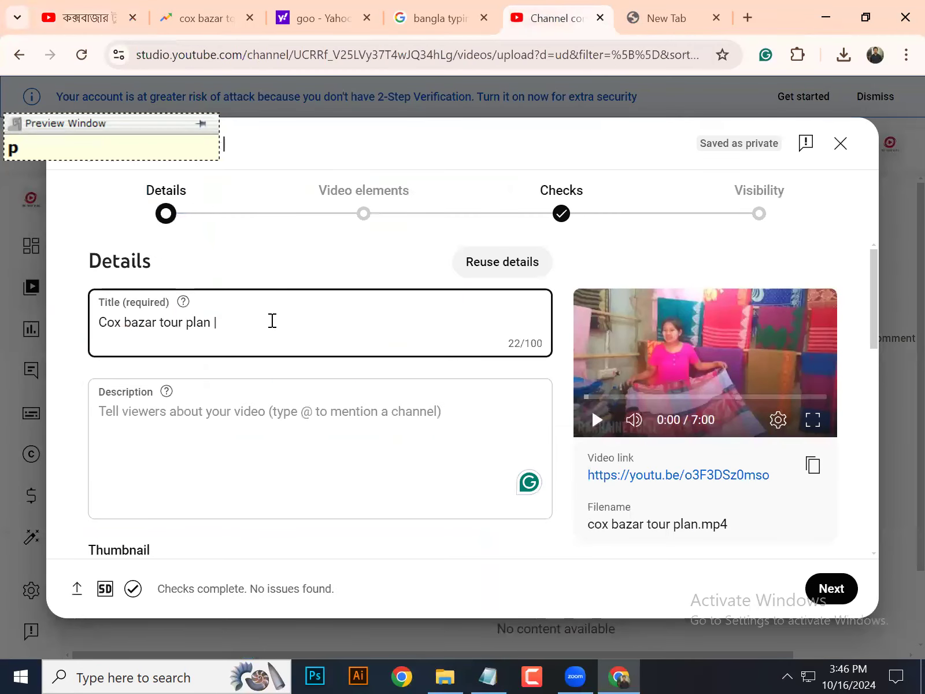
{"action": "key", "text": "ctrl+v"}
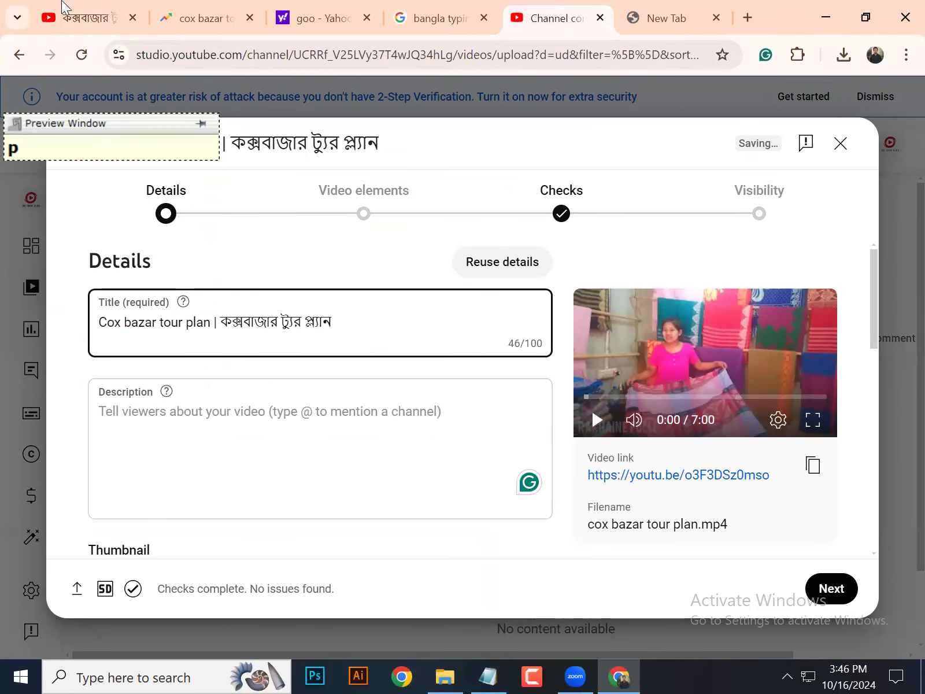
- Return to the YouTube results, clear the Bangla query and search YouTube for "news"
{"action": "left_click", "coordinate": [64, 14]}
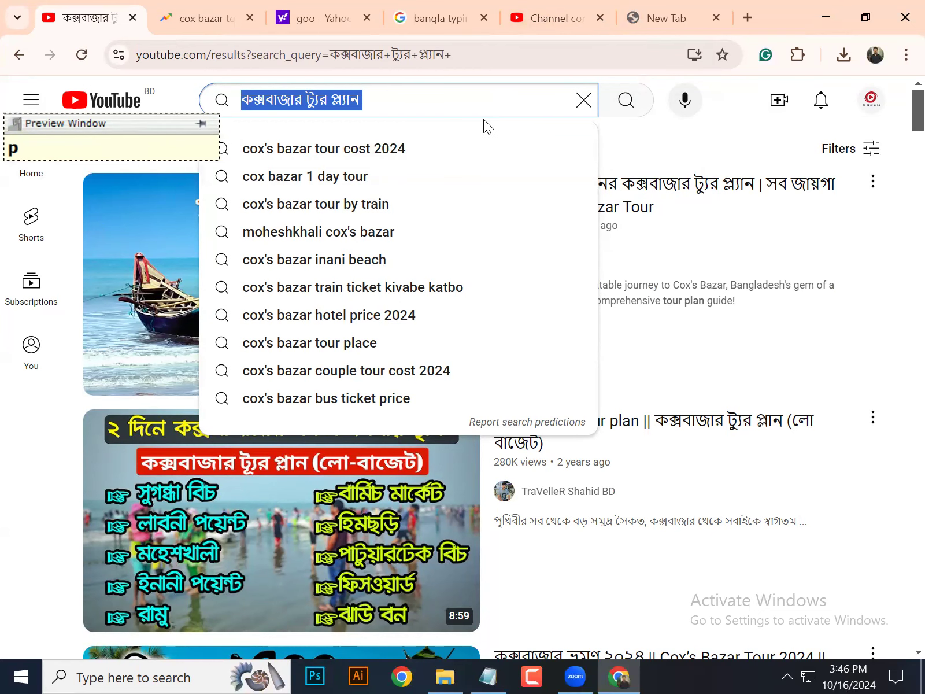
{"action": "key", "text": "BackSpace"}
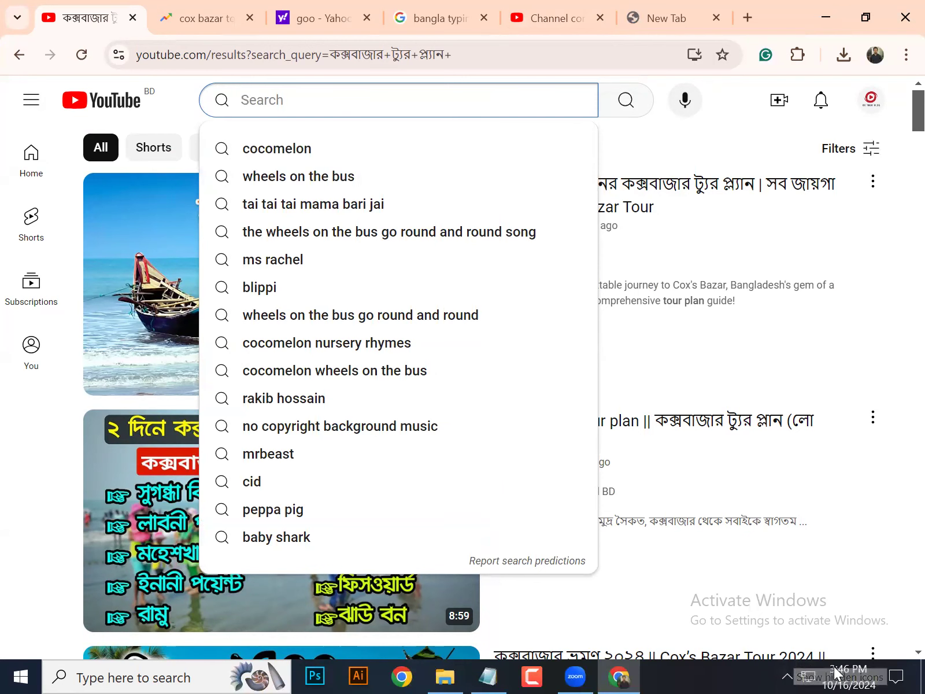
{"action": "left_click", "coordinate": [788, 675]}
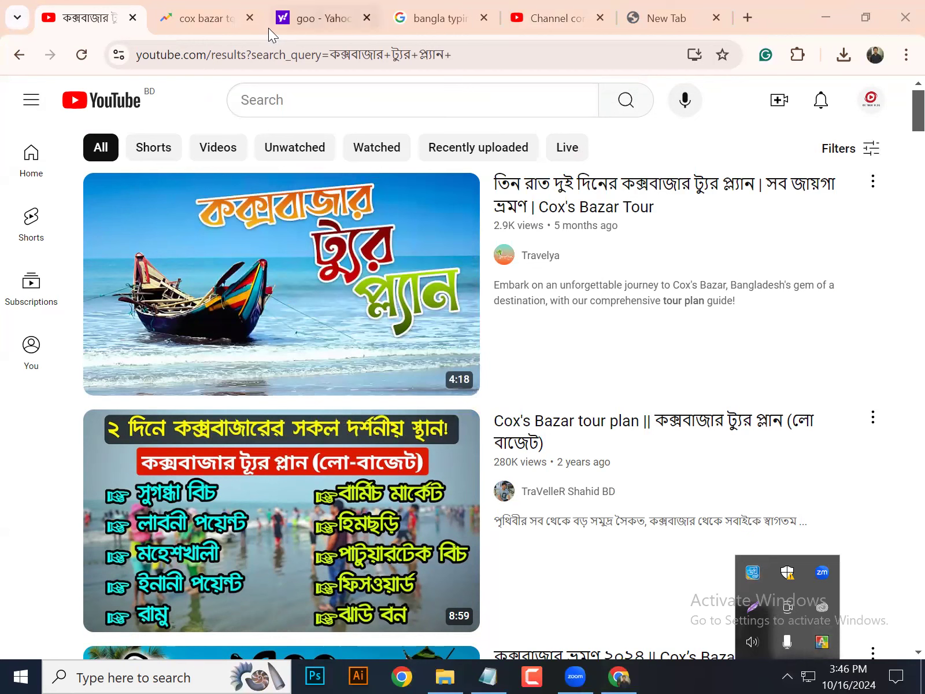
{"action": "left_click", "coordinate": [296, 89]}
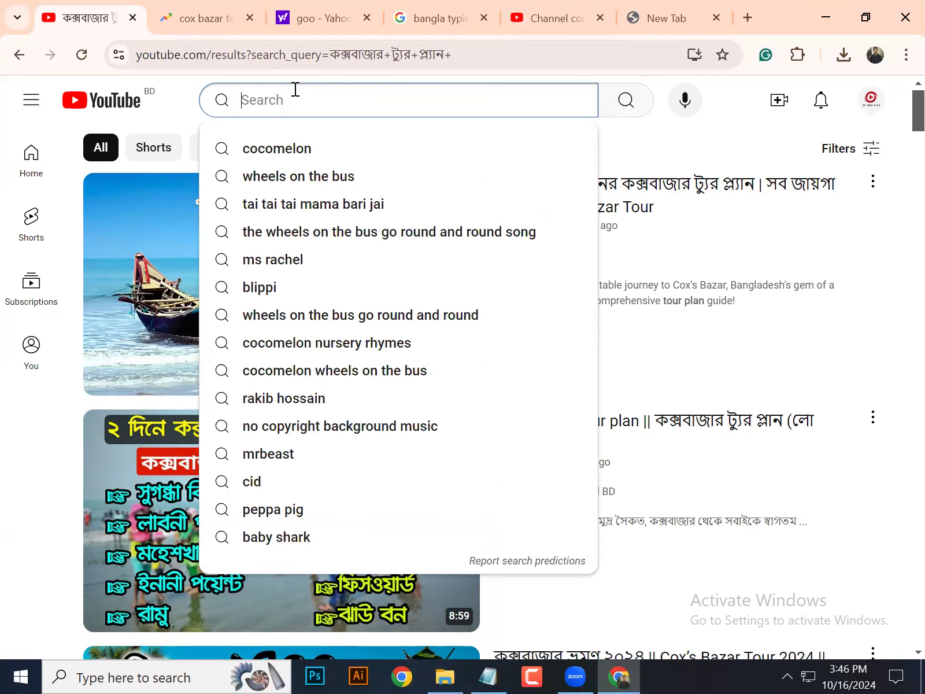
{"action": "type", "text": "new"}
{"action": "key", "text": "BackSpace"}
{"action": "key", "text": "BackSpace"}
{"action": "key", "text": "BackSpace"}
{"action": "type", "text": "news"}
{"action": "key", "text": "Return"}
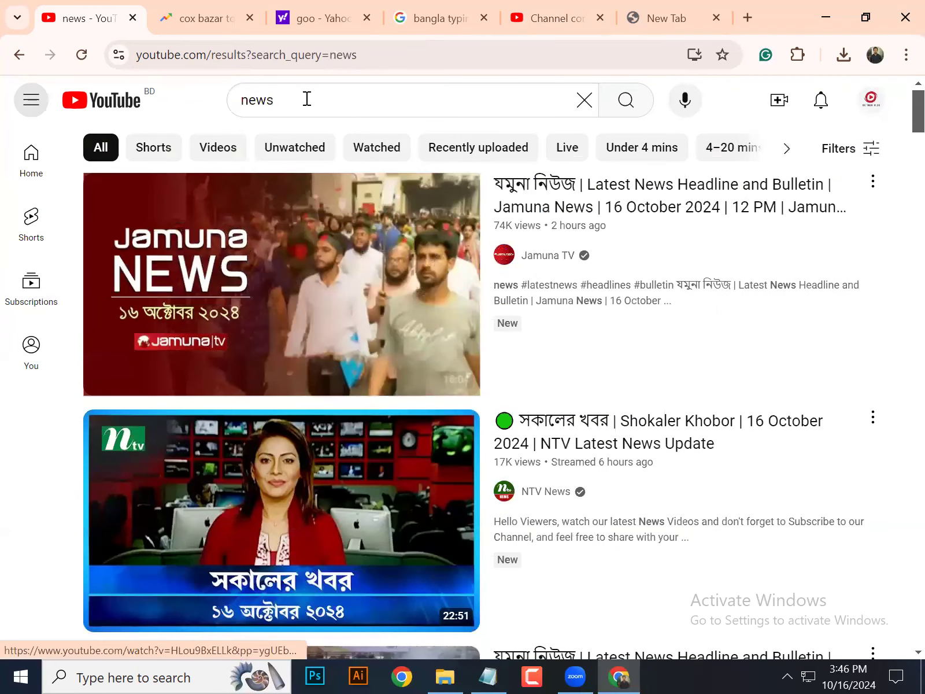
- Examine how the video titles in the news results combine Bangla and English phrases with pipes
{"action": "left_click", "coordinate": [307, 100]}
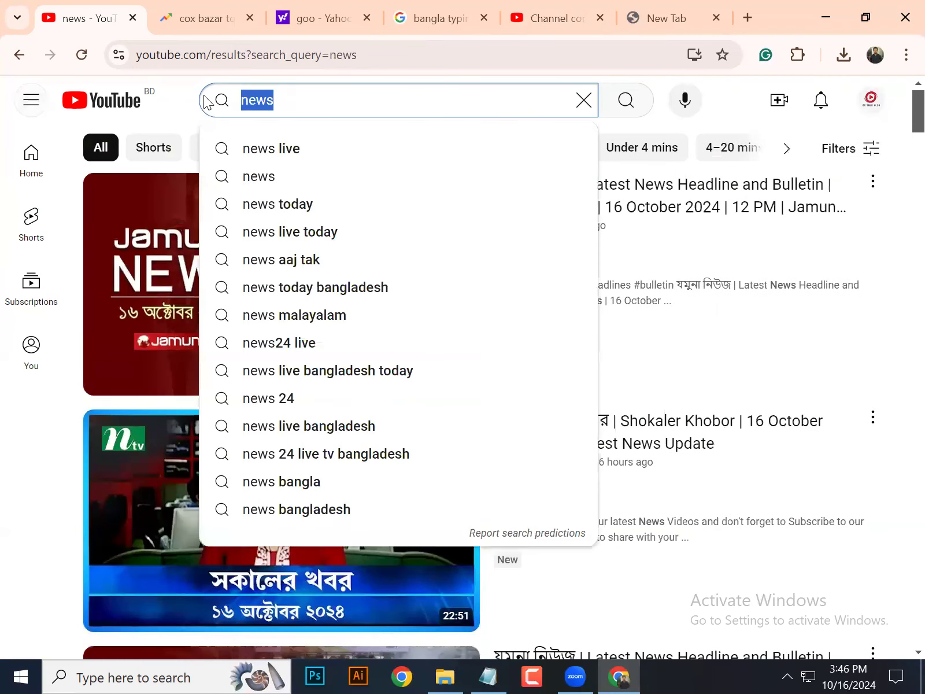
{"action": "left_click", "coordinate": [736, 104]}
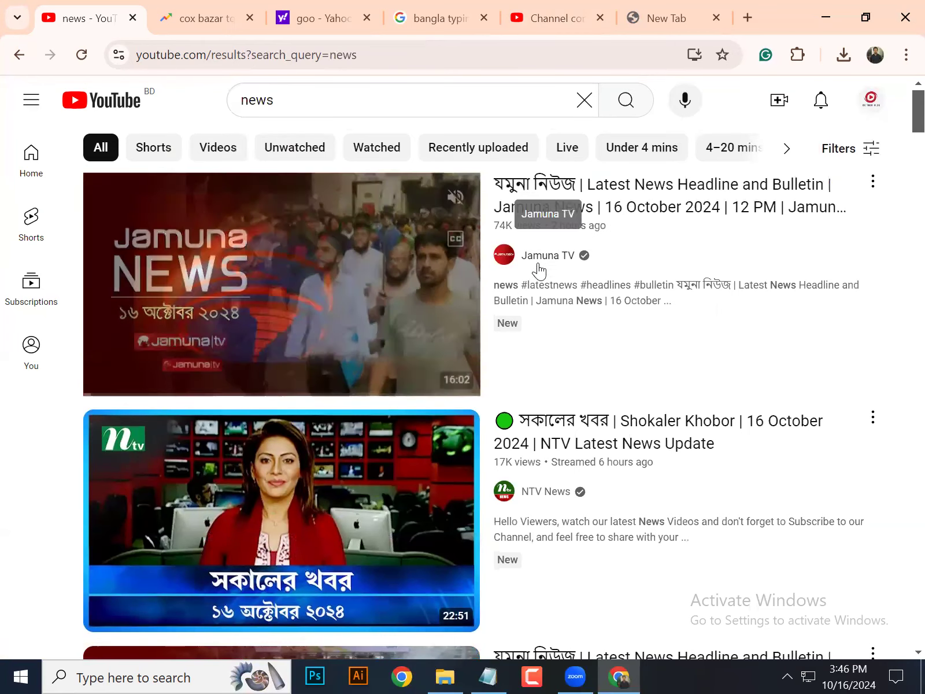
{"action": "scroll", "coordinate": [544, 279], "scroll_direction": "down", "scroll_amount": 4}
{"action": "scroll", "coordinate": [550, 295], "scroll_direction": "down", "scroll_amount": 3}
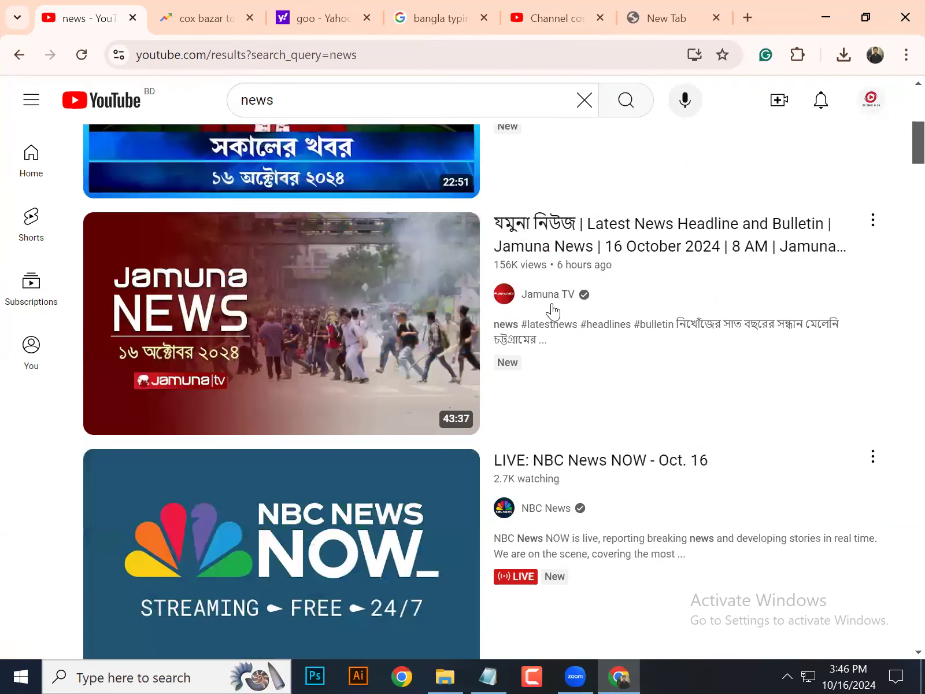
{"action": "scroll", "coordinate": [558, 343], "scroll_direction": "up", "scroll_amount": 7}
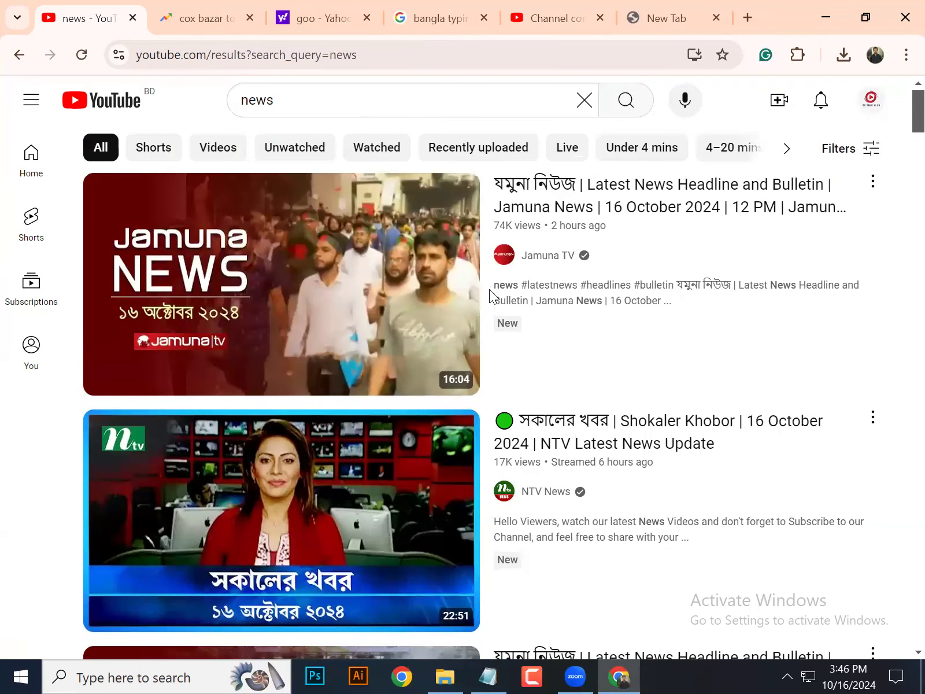
{"action": "scroll", "coordinate": [492, 306], "scroll_direction": "down", "scroll_amount": 12}
{"action": "scroll", "coordinate": [493, 334], "scroll_direction": "down", "scroll_amount": 7}
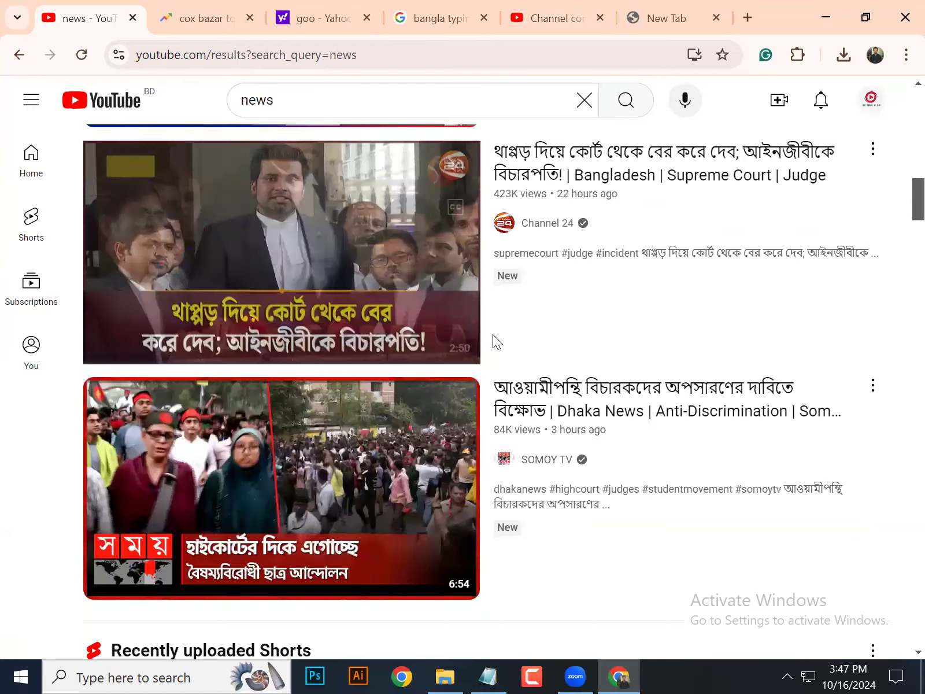
{"action": "scroll", "coordinate": [493, 339], "scroll_direction": "up", "scroll_amount": 20}
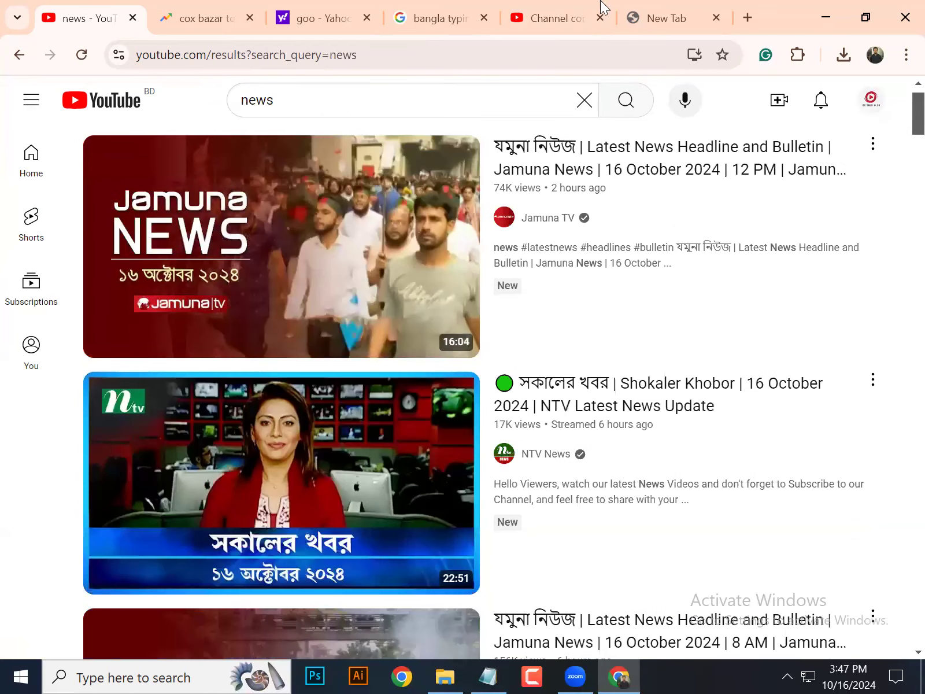
- Return to the video's upload details and highlight the Bangla part of its title for review
{"action": "left_click", "coordinate": [570, 9]}
{"action": "left_click_drag", "start_coordinate": [224, 322], "coordinate": [338, 327]}
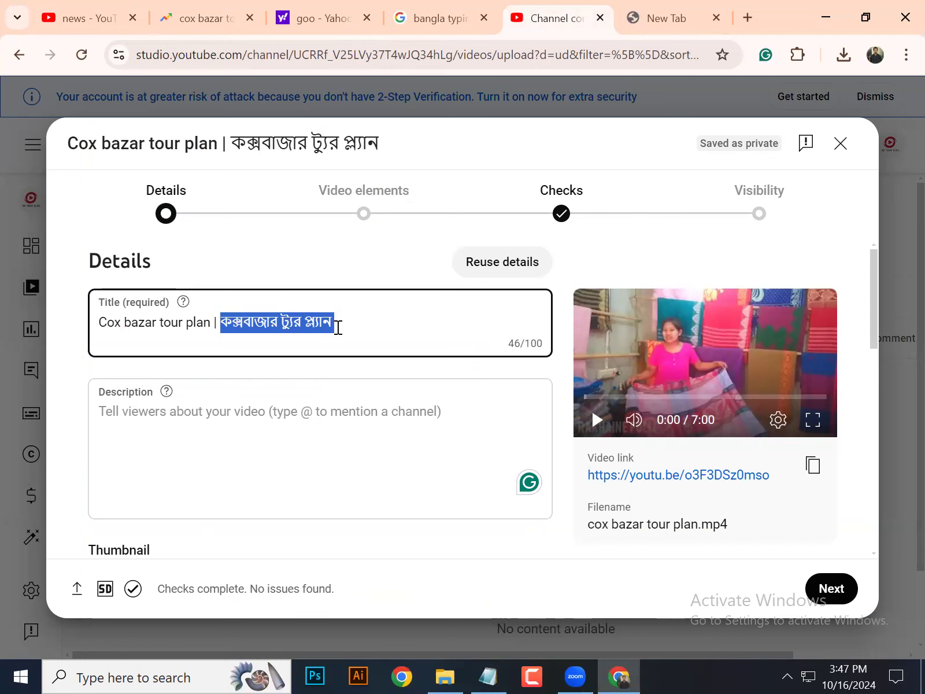
{"action": "left_click", "coordinate": [338, 327]}
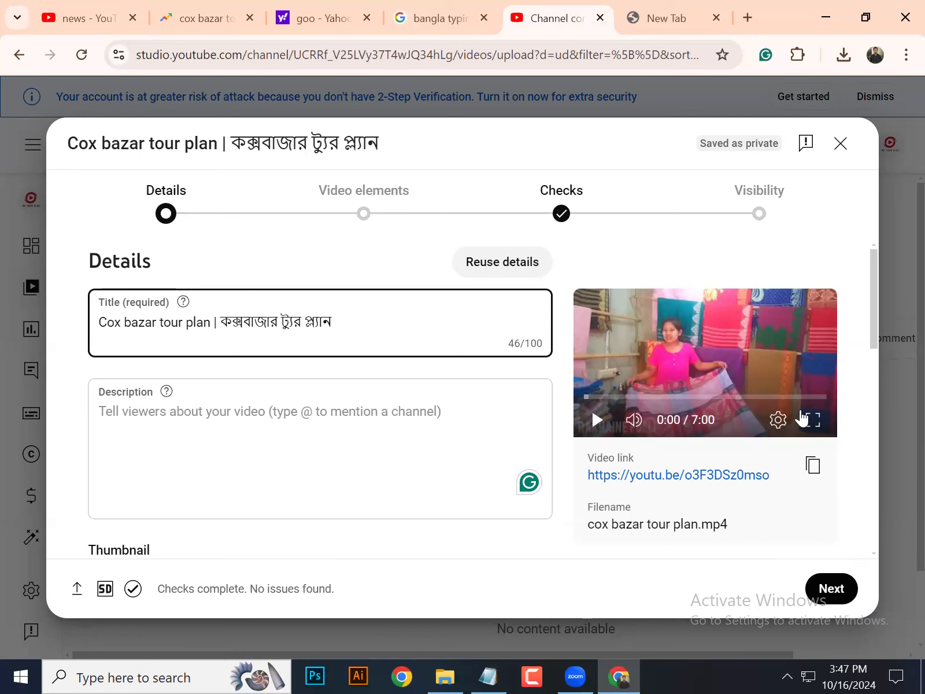
{"action": "left_click", "coordinate": [788, 675]}
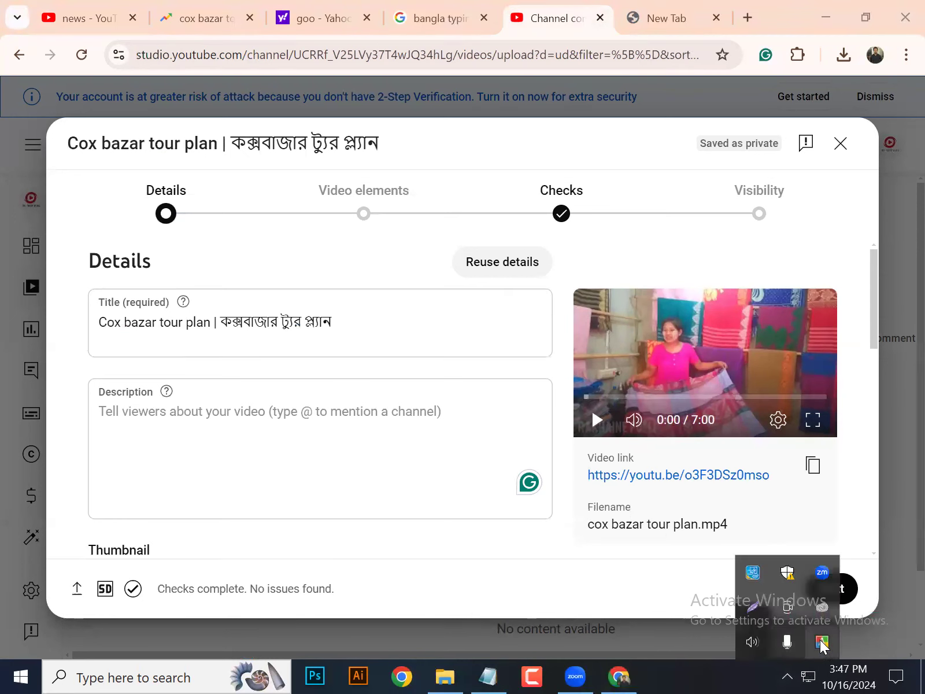
{"action": "left_click", "coordinate": [339, 332]}
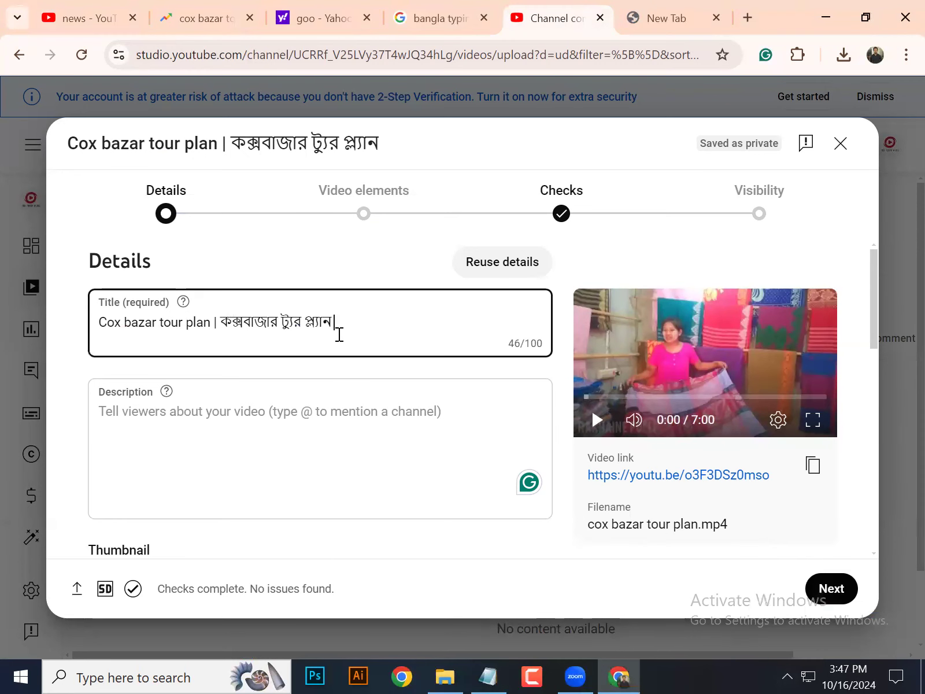
{"action": "type", "text": "kom"}
{"action": "key", "text": "BackSpace"}
{"action": "key", "text": "BackSpace"}
{"action": "key", "text": "BackSpace"}
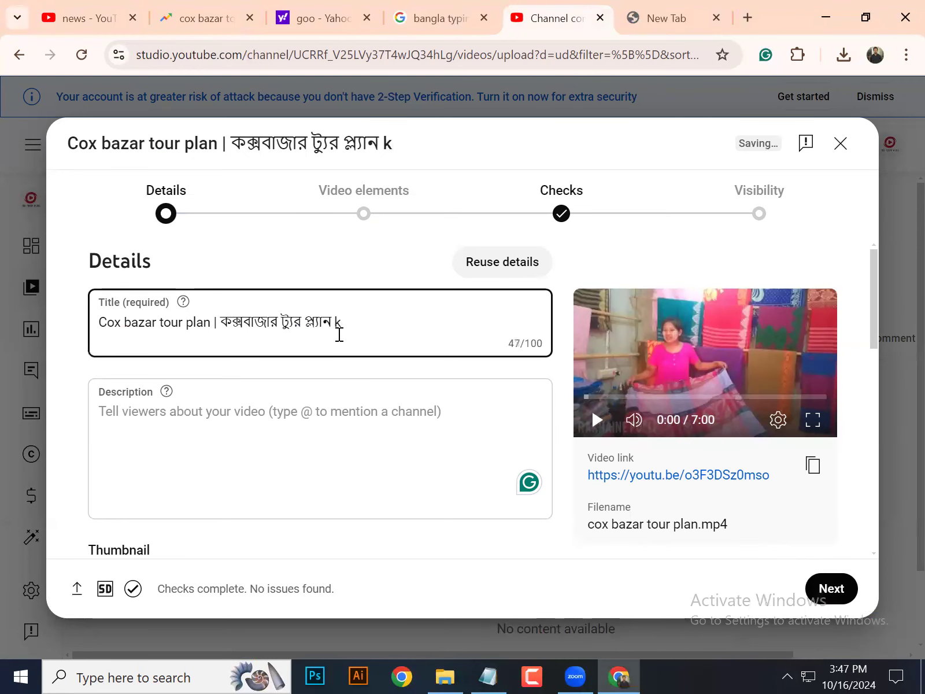
{"action": "left_click", "coordinate": [788, 675]}
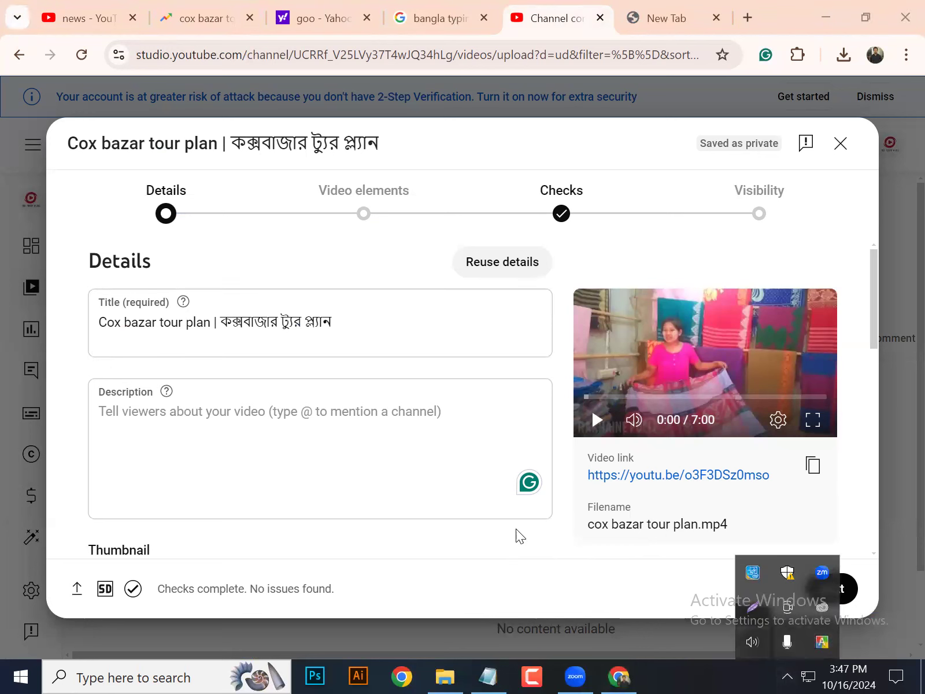
{"action": "left_click", "coordinate": [370, 326]}
{"action": "type", "text": "ko"}
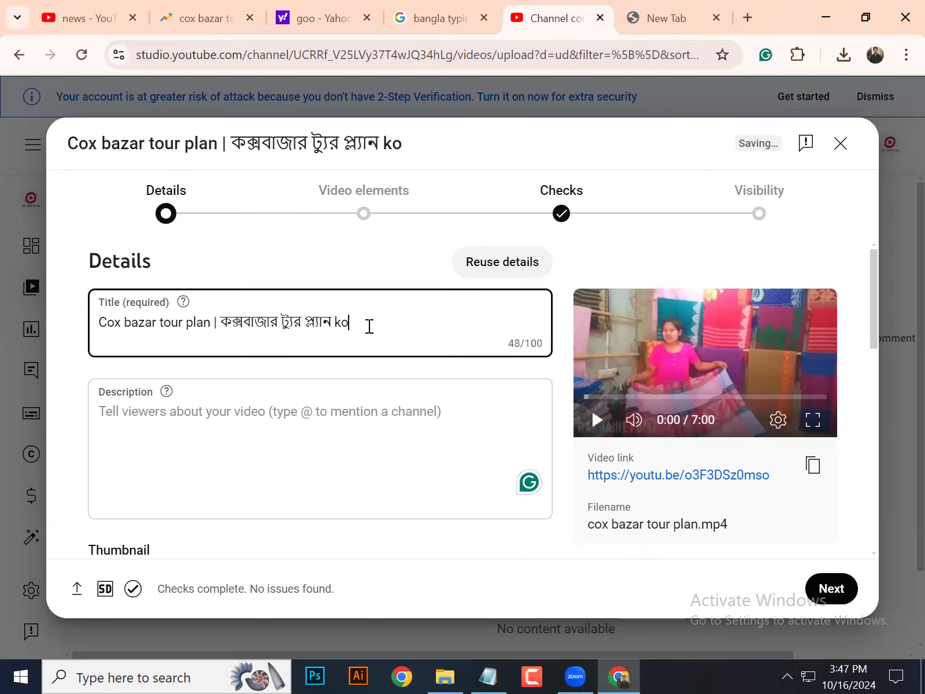
{"action": "key", "text": "BackSpace"}
{"action": "key", "text": "BackSpace"}
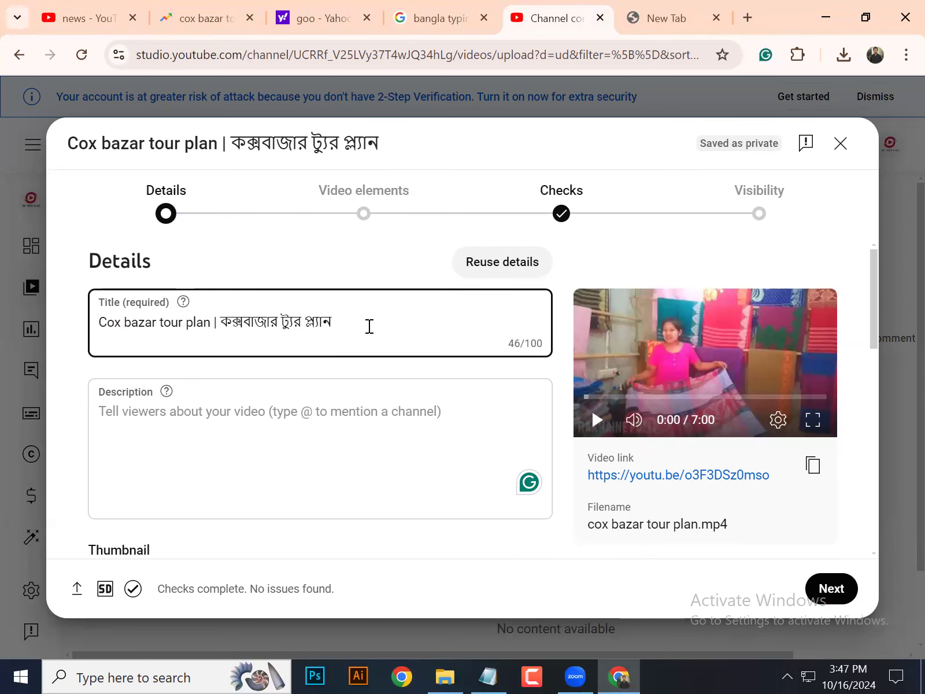
- Turn on Bangla input and append "কম খরচে" to the end of the video title
{"action": "key", "text": "F11"}
{"action": "type", "text": "kom koho"}
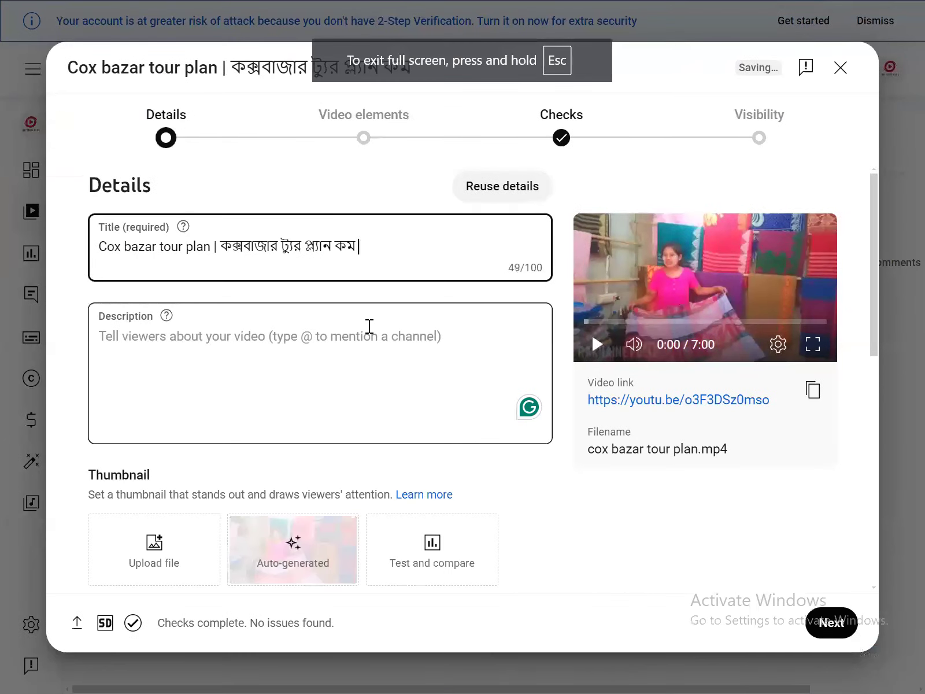
{"action": "key", "text": "BackSpace"}
{"action": "key", "text": "BackSpace"}
{"action": "key", "text": "BackSpace"}
{"action": "key", "text": "BackSpace"}
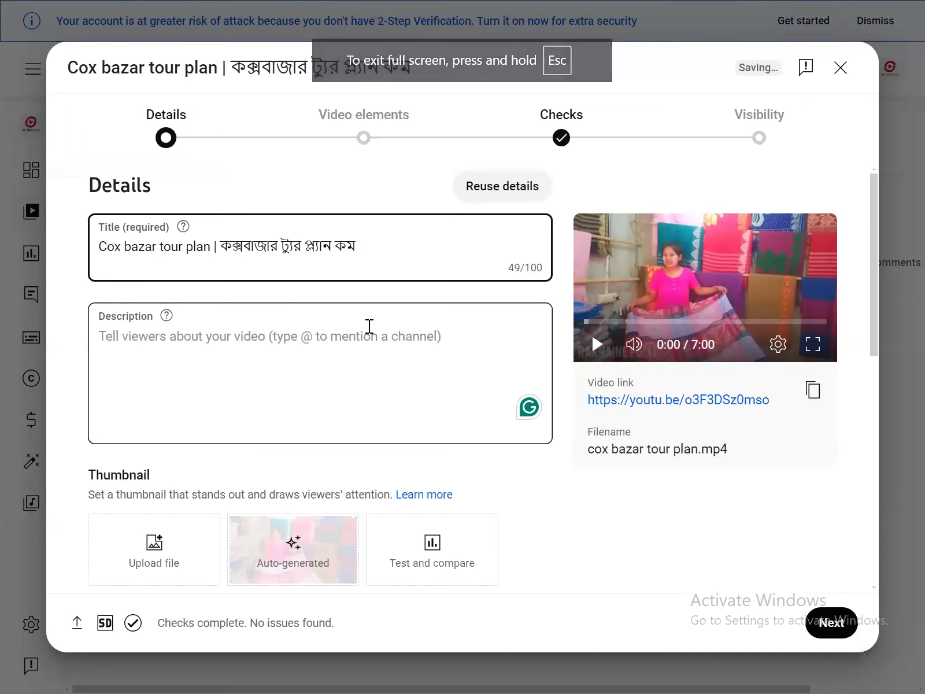
{"action": "type", "text": "khoroce"}
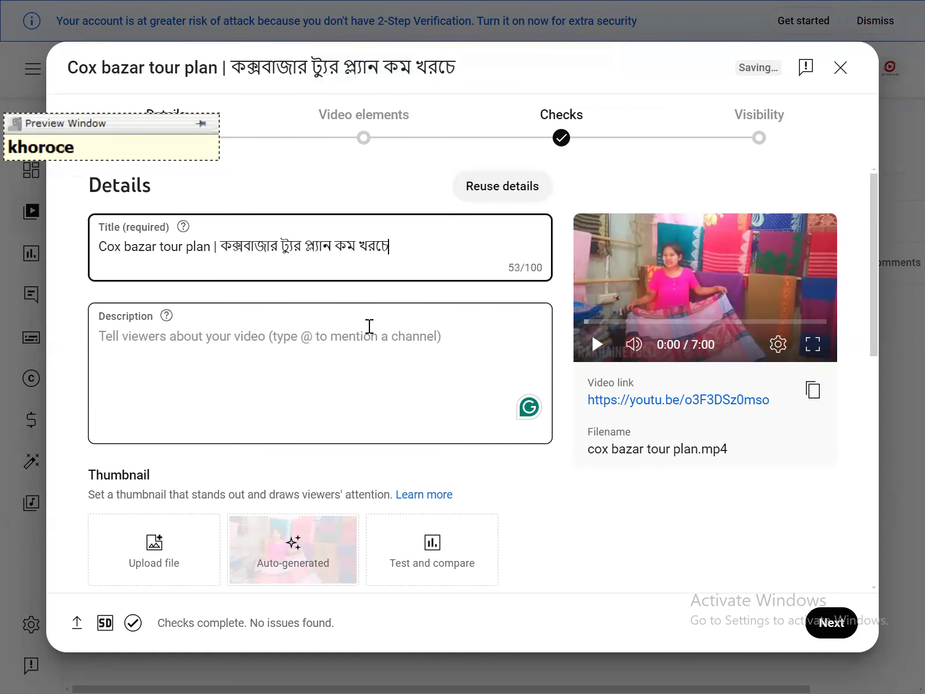
- Place the cursor in the empty Description field and leave full-screen view
{"action": "left_click", "coordinate": [368, 349]}
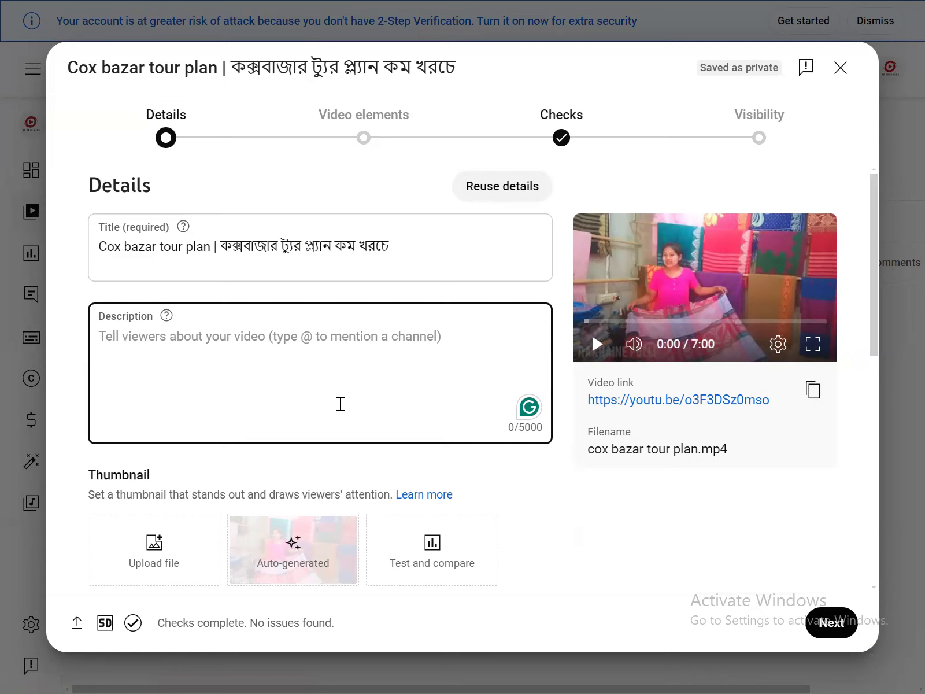
{"action": "scroll", "coordinate": [343, 407], "scroll_direction": "down", "scroll_amount": 2}
{"action": "scroll", "coordinate": [308, 336], "scroll_direction": "up", "scroll_amount": 2}
{"action": "key", "text": "Escape"}
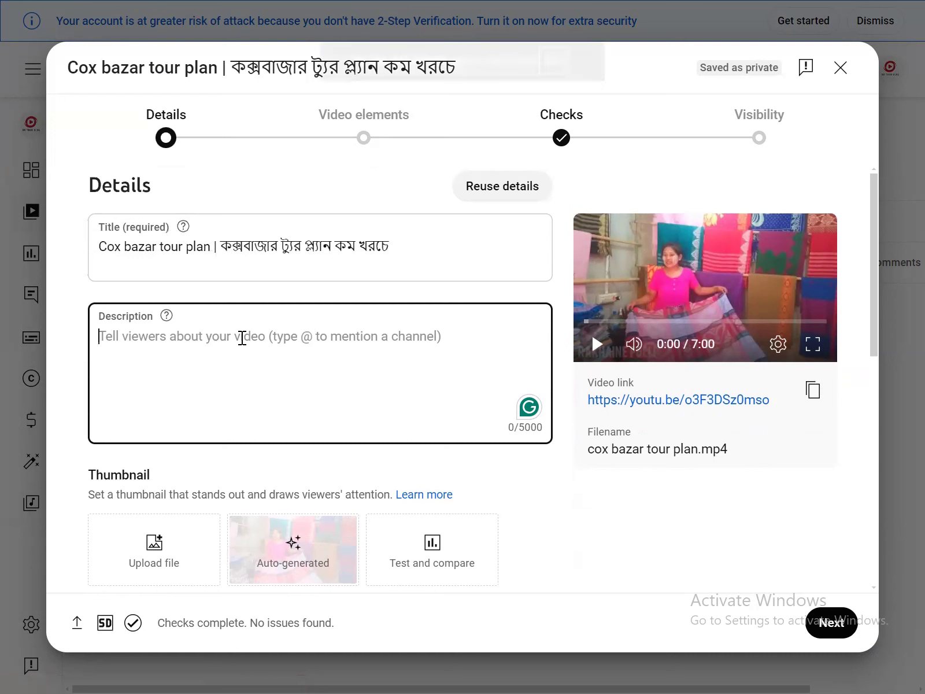
{"action": "key", "text": "Escape"}
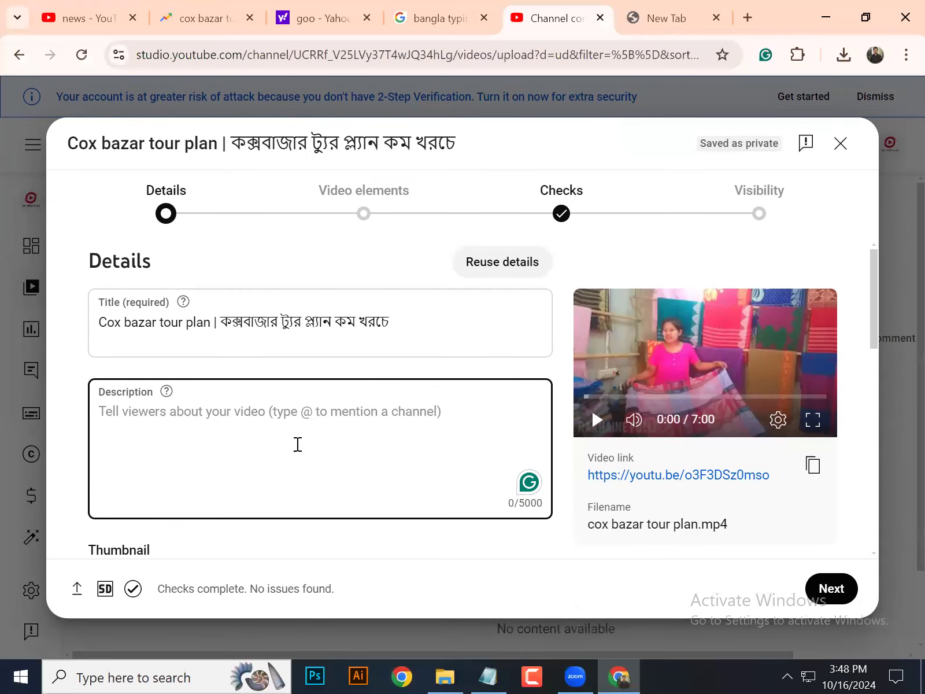
- Search YouTube for "cox bazar tour plan" and open the "Cox'sbazar tour guide 2024||কক্সবাজার ভ্রমণ গাইড ২০২৪||" playlist from the results
{"action": "left_click", "coordinate": [79, 6]}
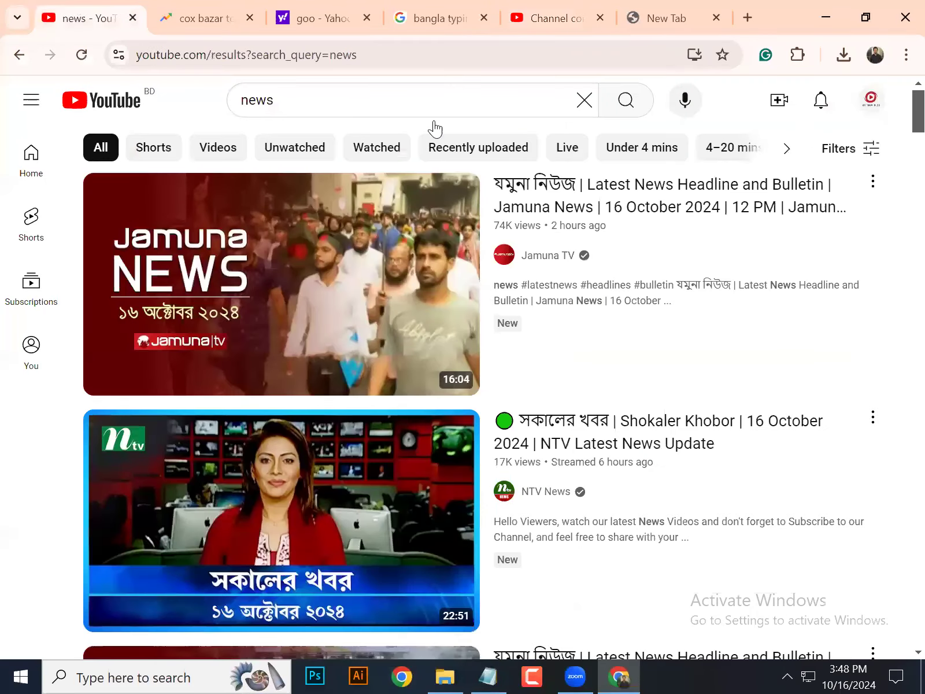
{"action": "left_click", "coordinate": [364, 95]}
{"action": "key", "text": "BackSpace"}
{"action": "type", "text": "co"}
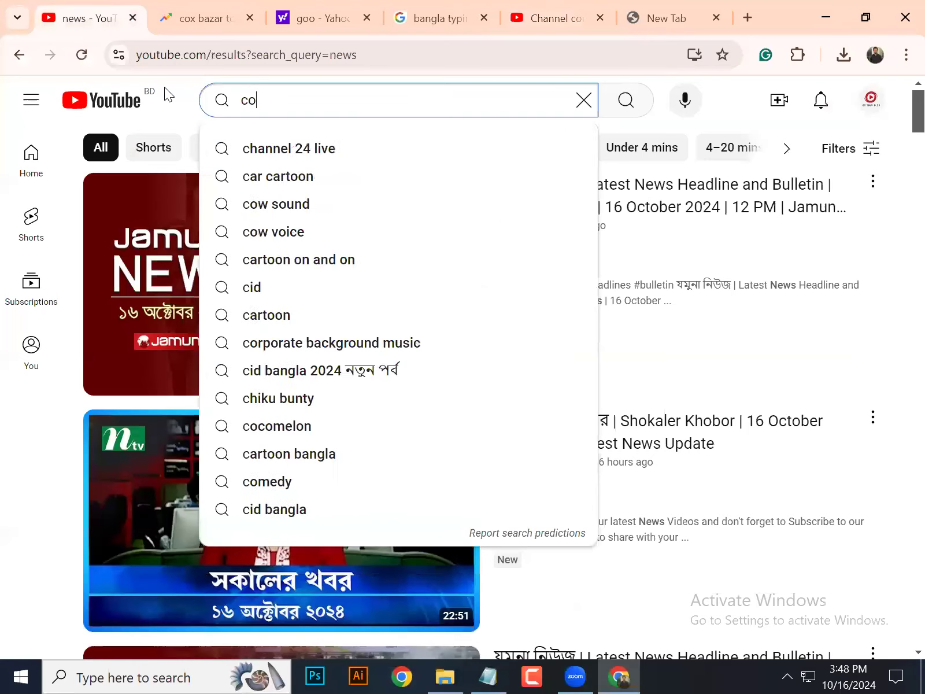
{"action": "type", "text": "x bazar "}
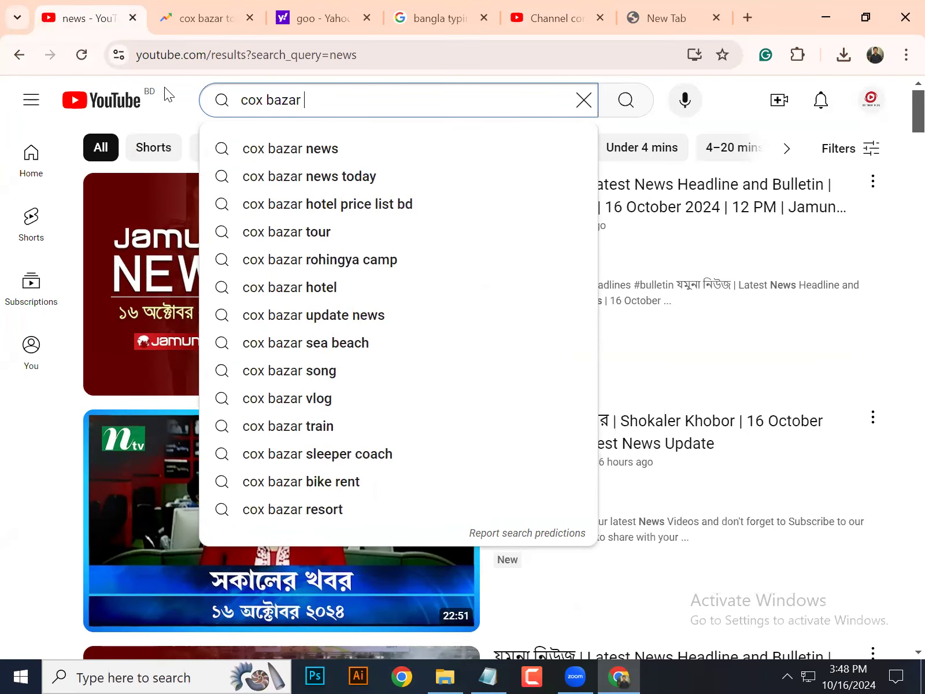
{"action": "type", "text": "tour plan"}
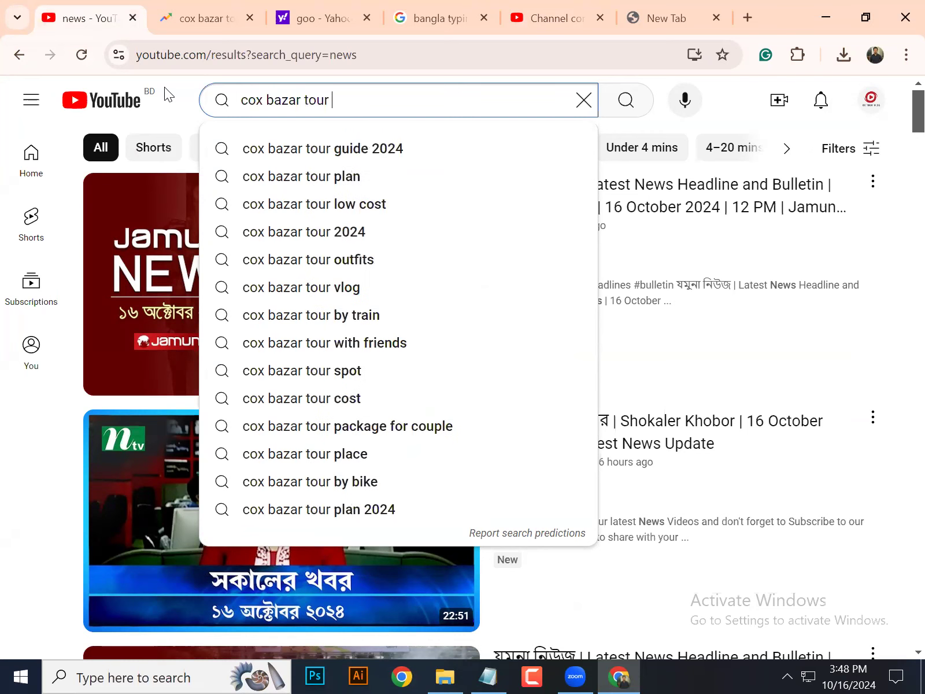
{"action": "key", "text": "Return"}
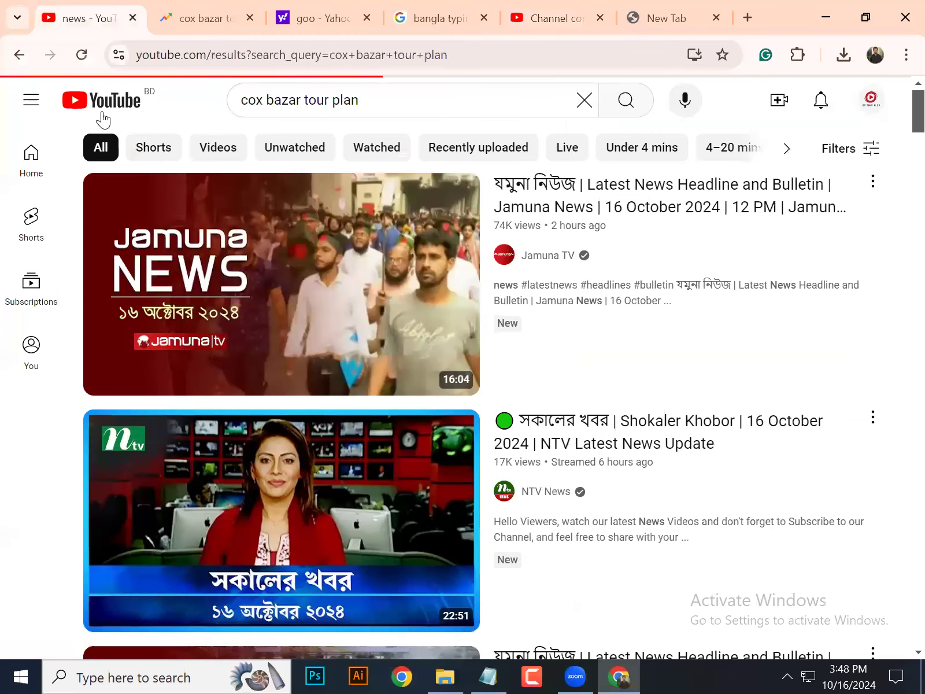
{"action": "scroll", "coordinate": [543, 277], "scroll_direction": "down", "scroll_amount": 4}
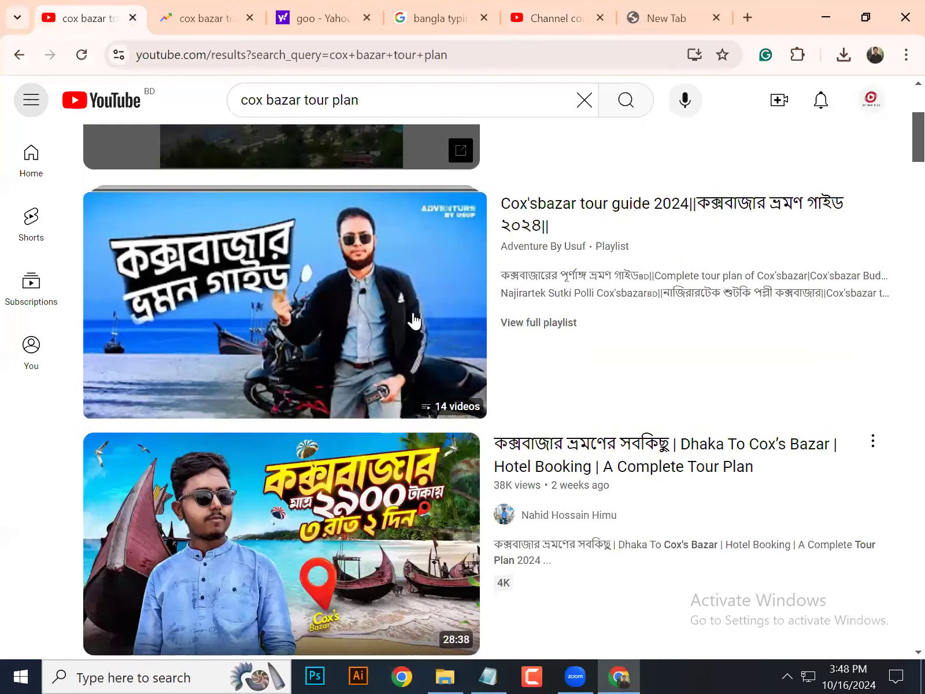
{"action": "left_click", "coordinate": [413, 315]}
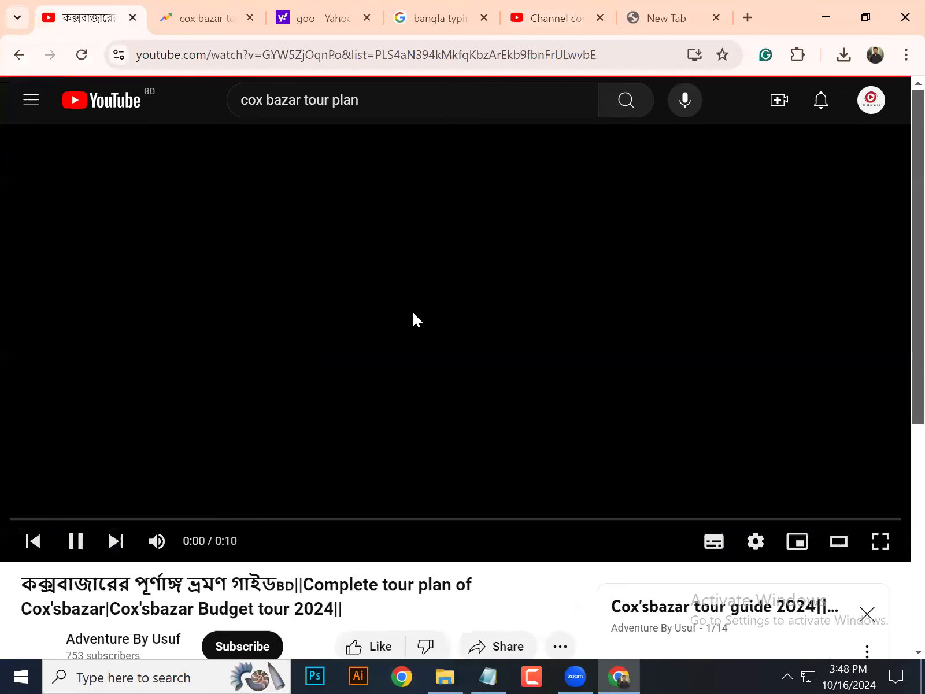
- Expand the description of the playlist's first Cox's Bazar guide video and read through its sections and hashtags
{"action": "scroll", "coordinate": [278, 316], "scroll_direction": "down", "scroll_amount": 4}
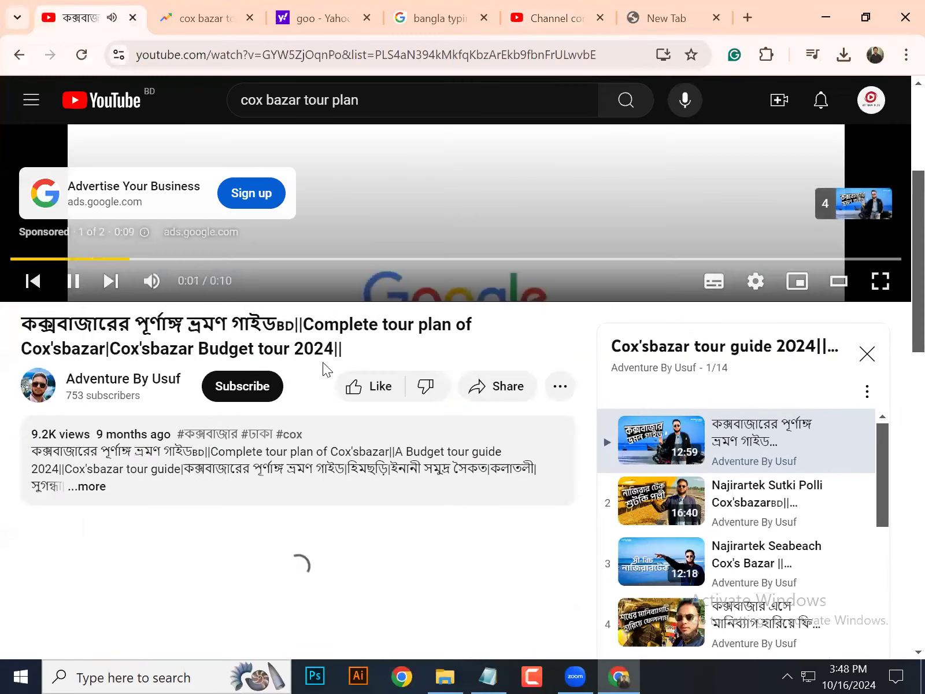
{"action": "left_click", "coordinate": [310, 438]}
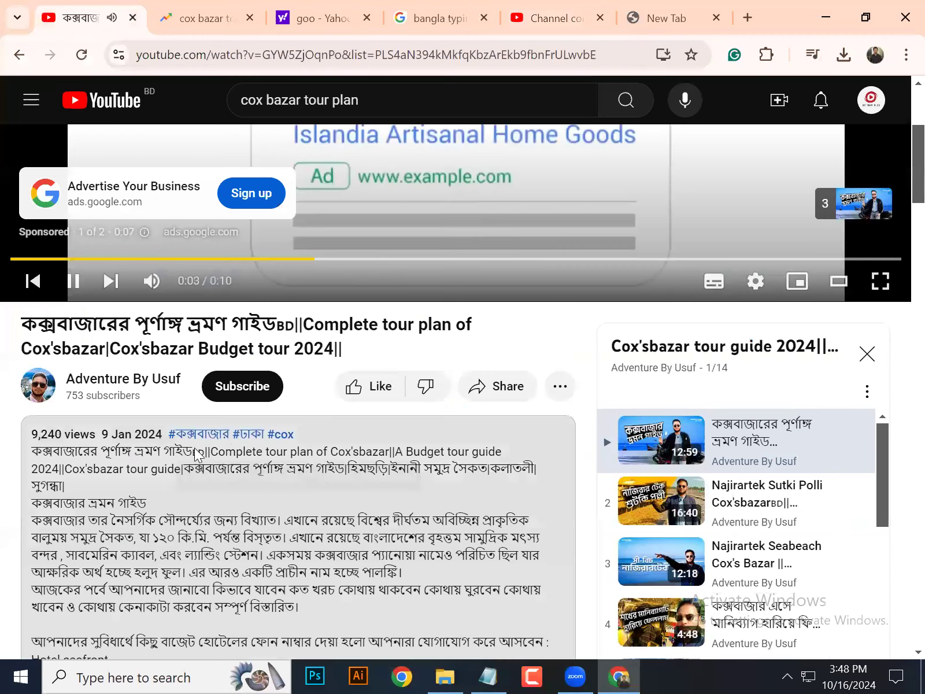
{"action": "scroll", "coordinate": [200, 430], "scroll_direction": "down", "scroll_amount": 5}
{"action": "scroll", "coordinate": [204, 408], "scroll_direction": "down", "scroll_amount": 7}
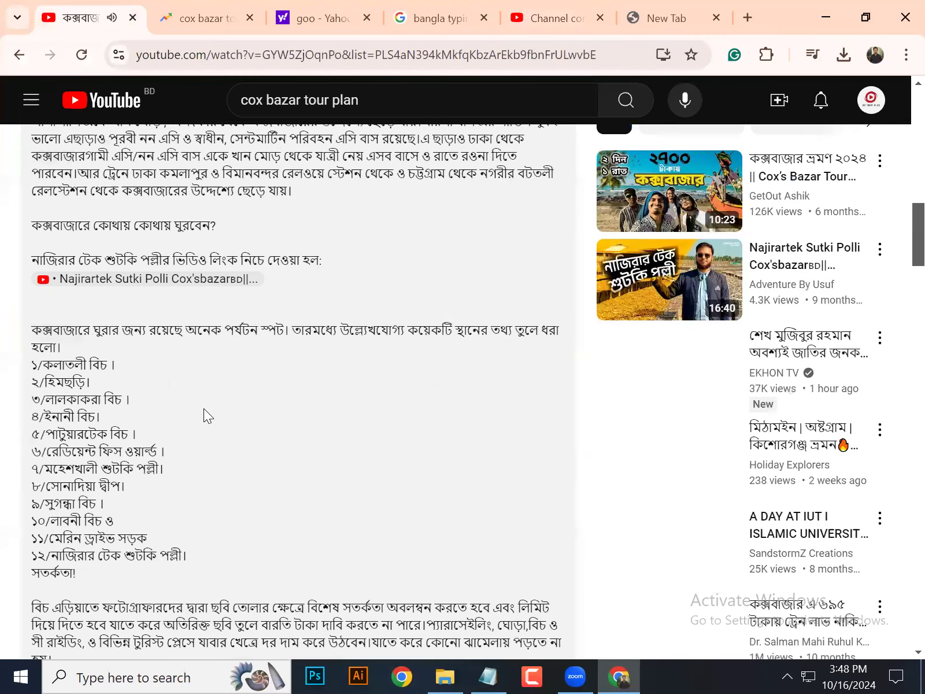
{"action": "scroll", "coordinate": [203, 409], "scroll_direction": "down", "scroll_amount": 8}
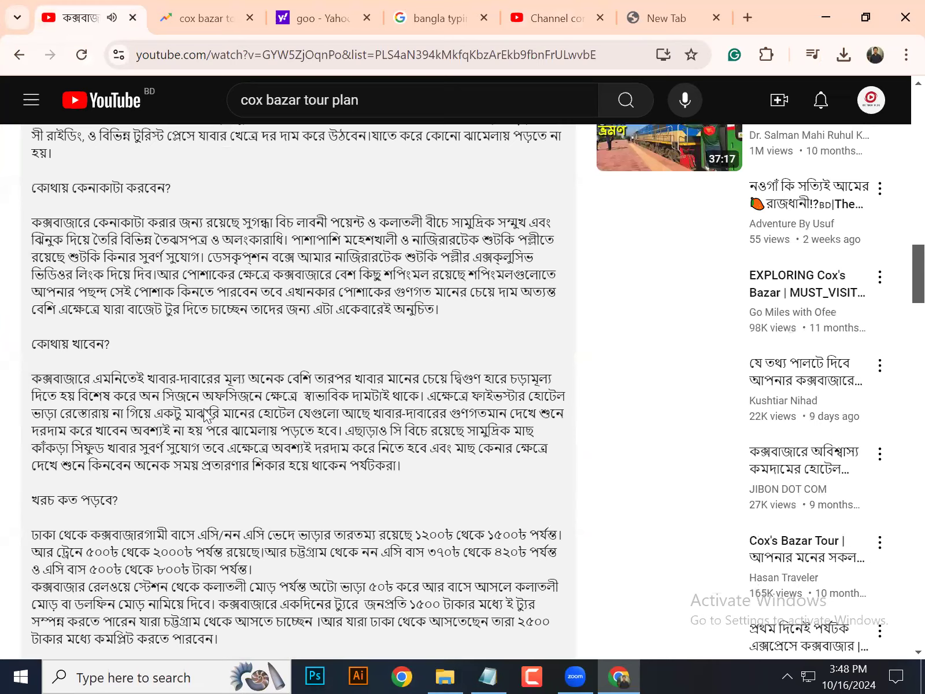
{"action": "scroll", "coordinate": [204, 408], "scroll_direction": "down", "scroll_amount": 12}
{"action": "scroll", "coordinate": [204, 408], "scroll_direction": "up", "scroll_amount": 9}
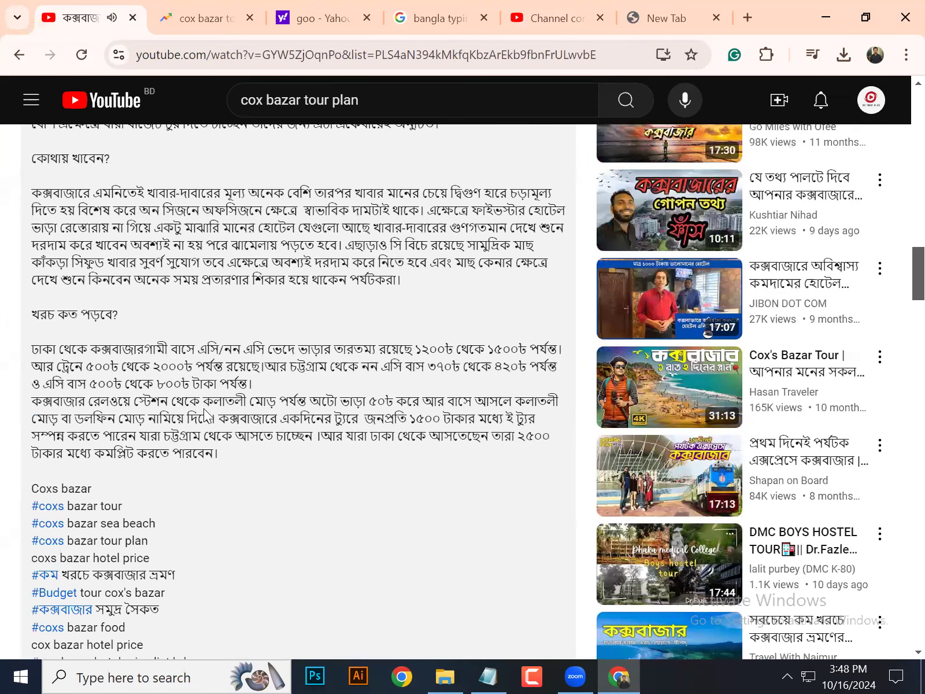
{"action": "scroll", "coordinate": [205, 414], "scroll_direction": "up", "scroll_amount": 10}
{"action": "scroll", "coordinate": [203, 394], "scroll_direction": "up", "scroll_amount": 9}
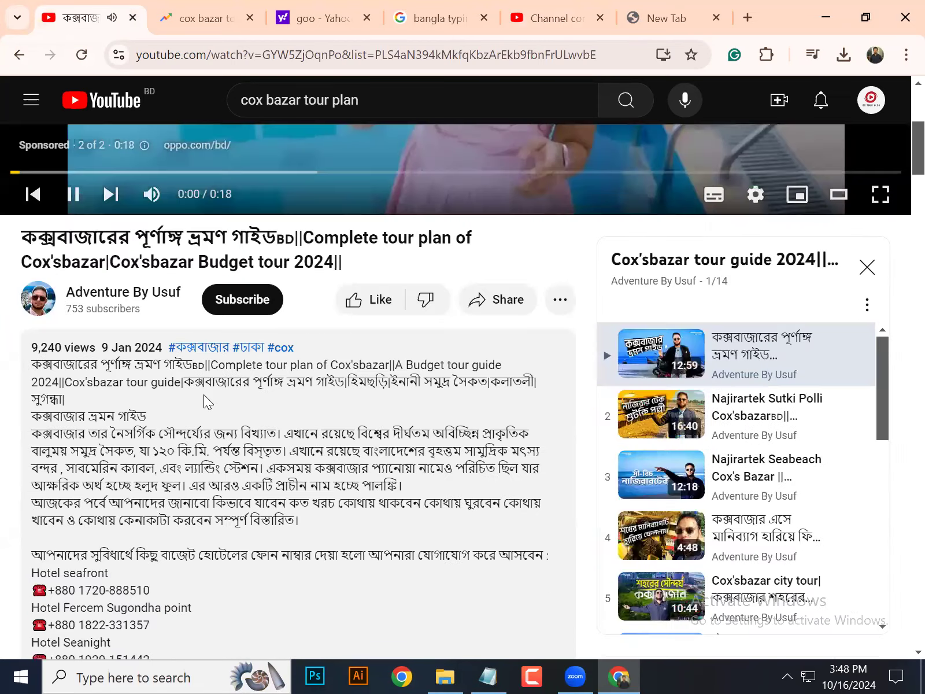
{"action": "scroll", "coordinate": [76, 370], "scroll_direction": "down", "scroll_amount": 3}
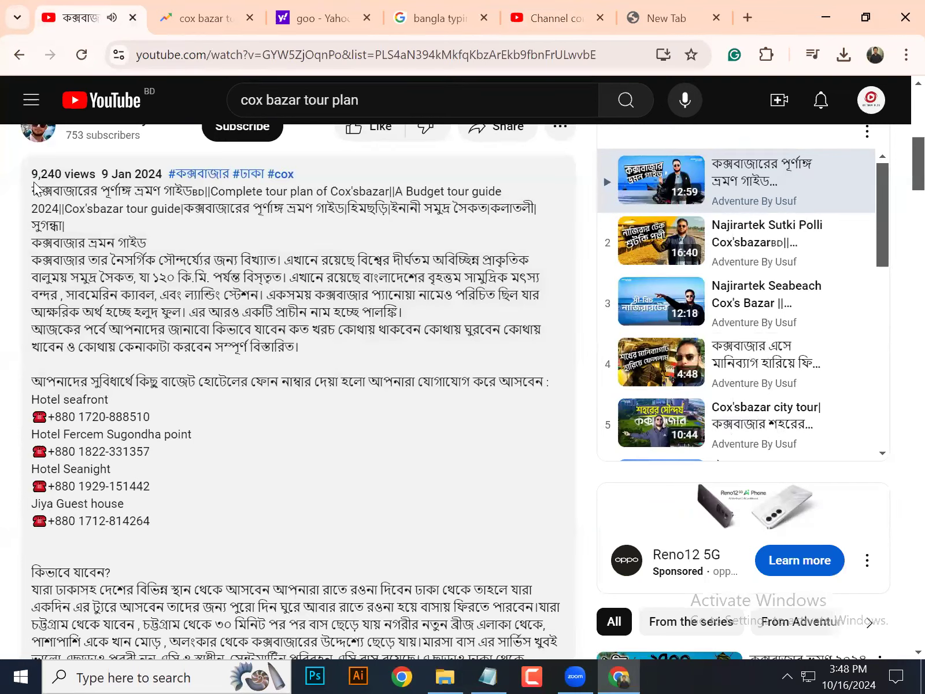
- Highlight the opening paragraphs of the competitor's description for review, including its hashtags and title line, and clear the selection
{"action": "left_click_drag", "start_coordinate": [31, 173], "coordinate": [249, 381]}
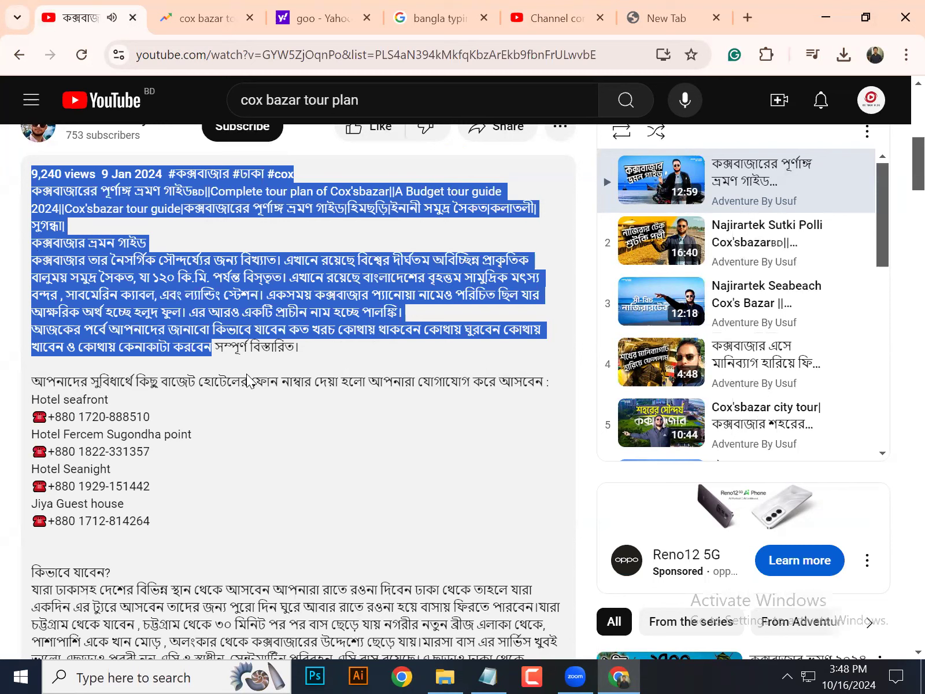
{"action": "scroll", "coordinate": [365, 417], "scroll_direction": "up", "scroll_amount": 5}
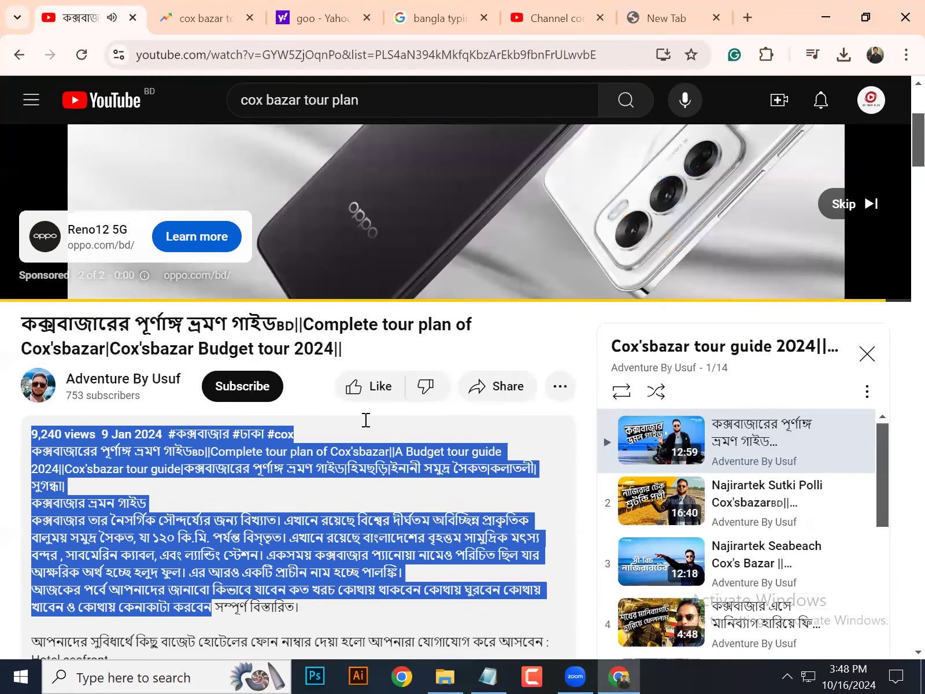
{"action": "scroll", "coordinate": [309, 400], "scroll_direction": "down", "scroll_amount": 3}
{"action": "left_click", "coordinate": [308, 399]}
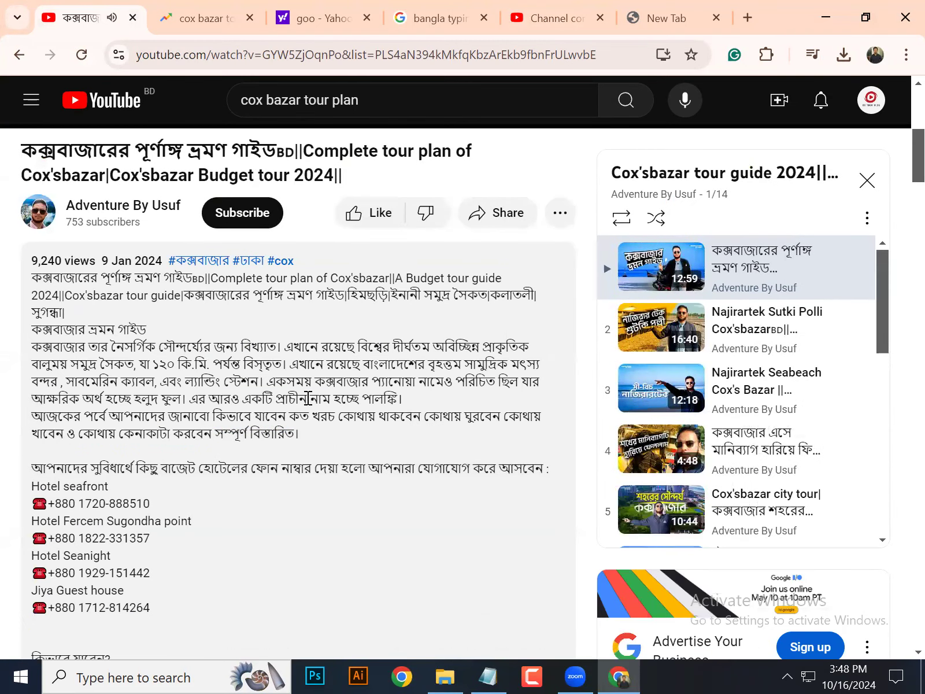
- Highlight the competitor's description from its title line to "#coxs bazar tour" and review its length and structure
{"action": "scroll", "coordinate": [311, 405], "scroll_direction": "down", "scroll_amount": 1}
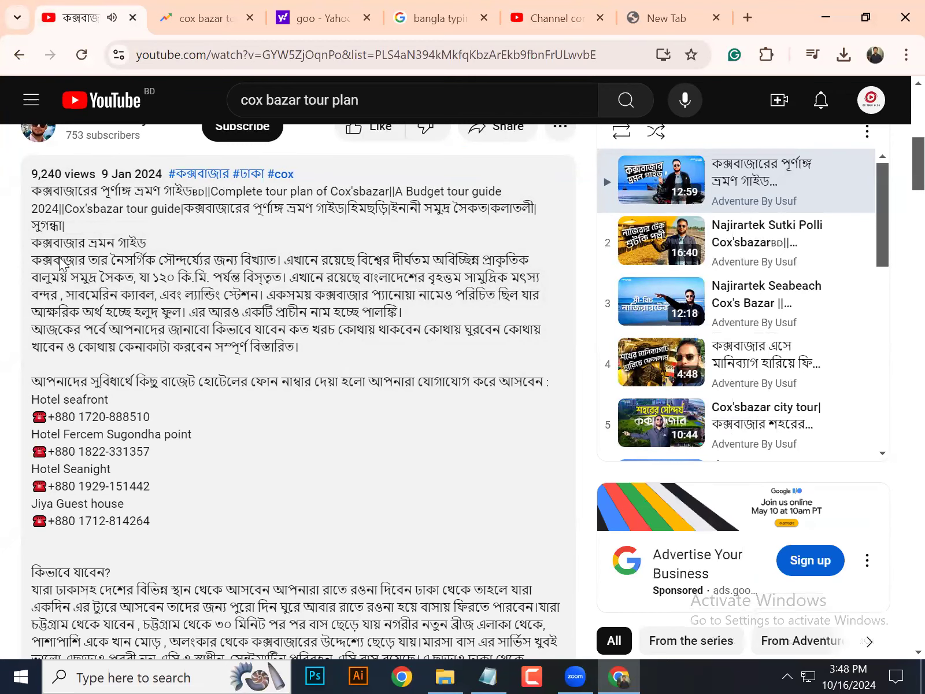
{"action": "scroll", "coordinate": [81, 277], "scroll_direction": "down", "scroll_amount": 1}
{"action": "scroll", "coordinate": [69, 255], "scroll_direction": "up", "scroll_amount": 1}
{"action": "left_click_drag", "start_coordinate": [39, 194], "coordinate": [278, 658]}
{"action": "scroll", "coordinate": [357, 474], "scroll_direction": "down", "scroll_amount": 10}
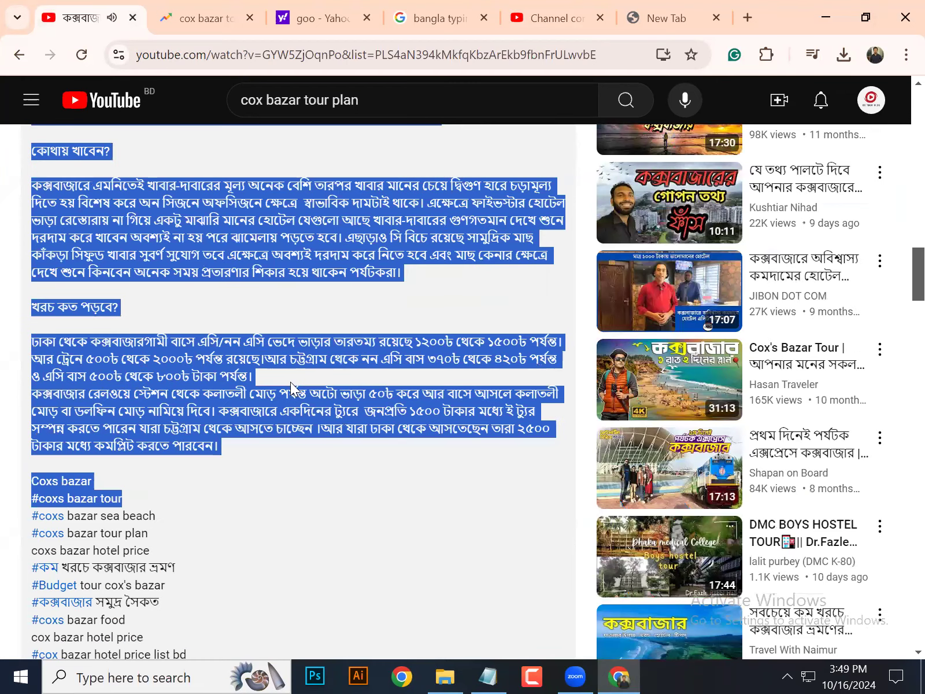
{"action": "scroll", "coordinate": [295, 391], "scroll_direction": "up", "scroll_amount": 5}
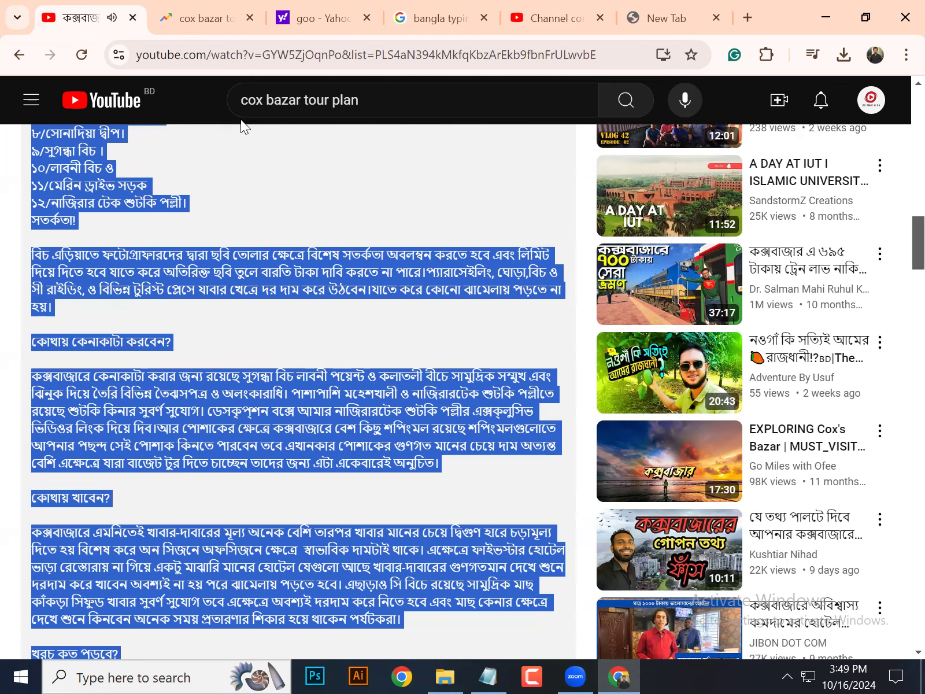
{"action": "scroll", "coordinate": [302, 271], "scroll_direction": "up", "scroll_amount": 10}
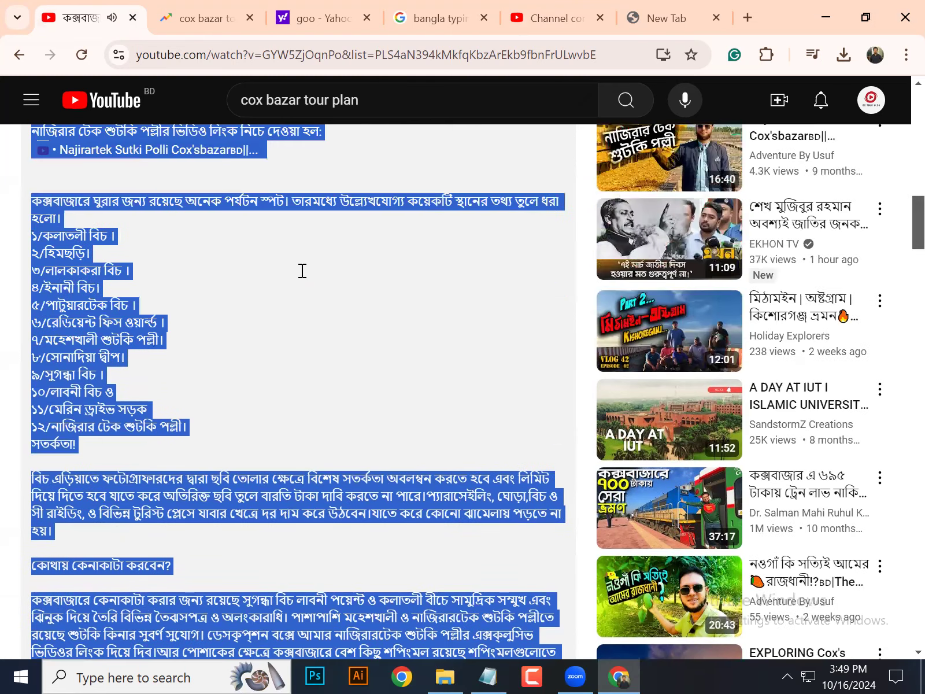
{"action": "scroll", "coordinate": [301, 270], "scroll_direction": "up", "scroll_amount": 5}
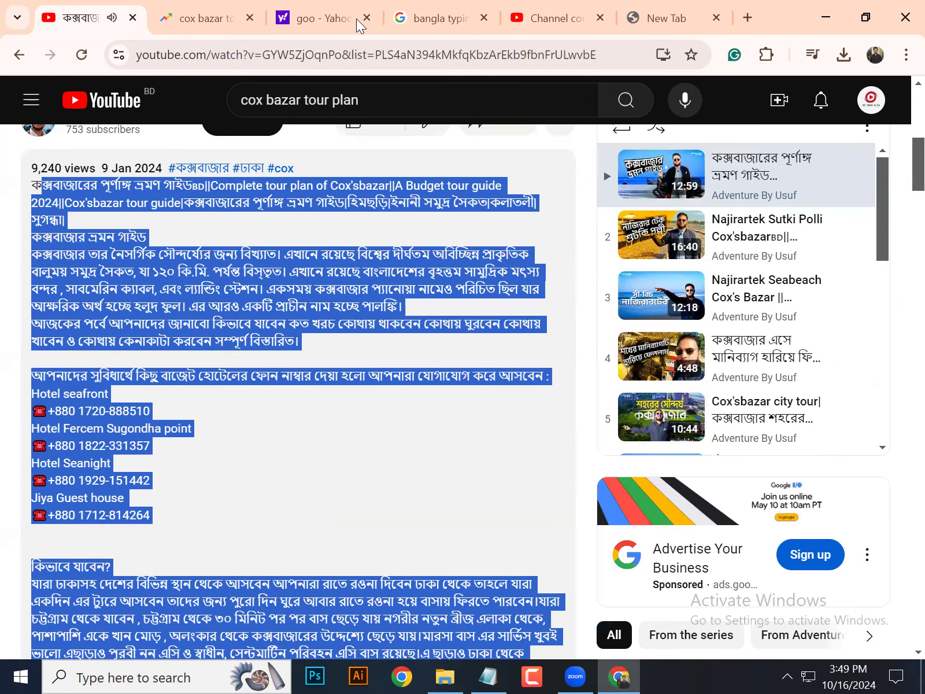
- Return to the search results, open "Dhaka To Cox's Bazar | Hotel Booking | A Complete Tour Plan", and examine its full description
{"action": "left_click", "coordinate": [13, 58]}
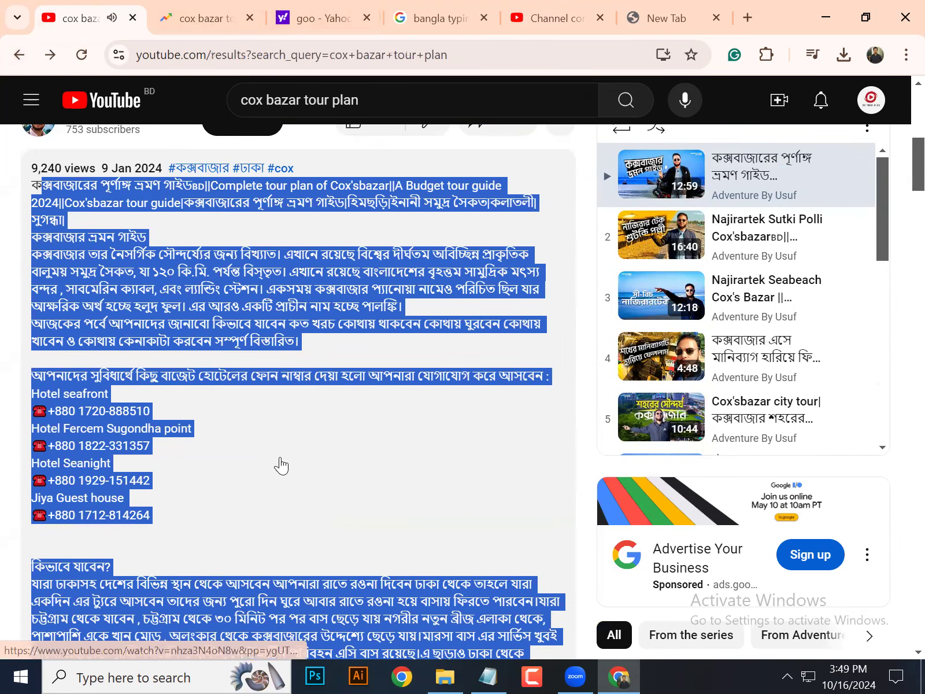
{"action": "scroll", "coordinate": [495, 213], "scroll_direction": "down", "scroll_amount": 5}
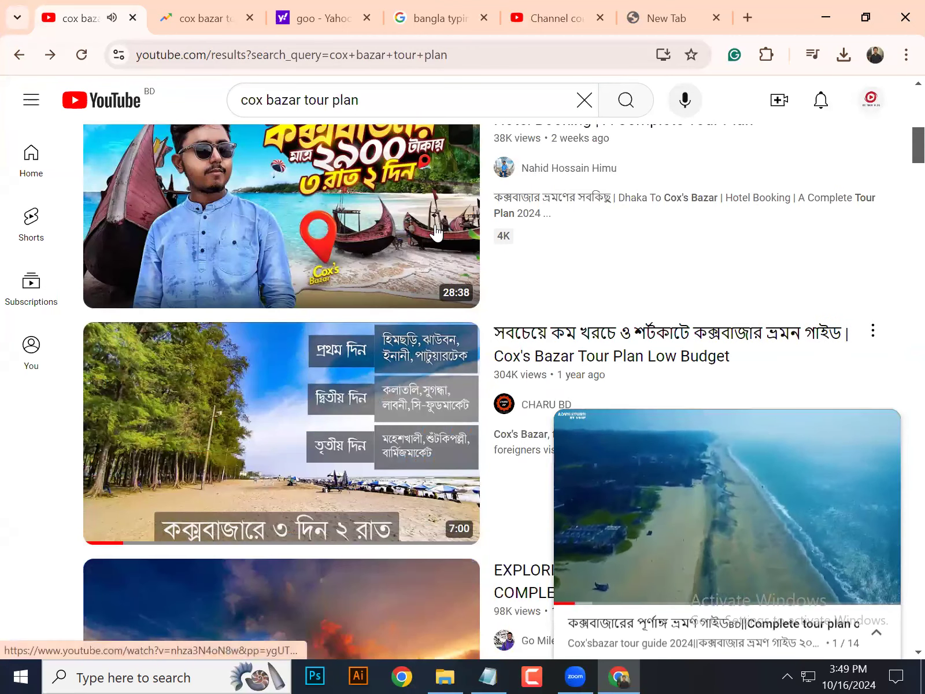
{"action": "left_click", "coordinate": [435, 230]}
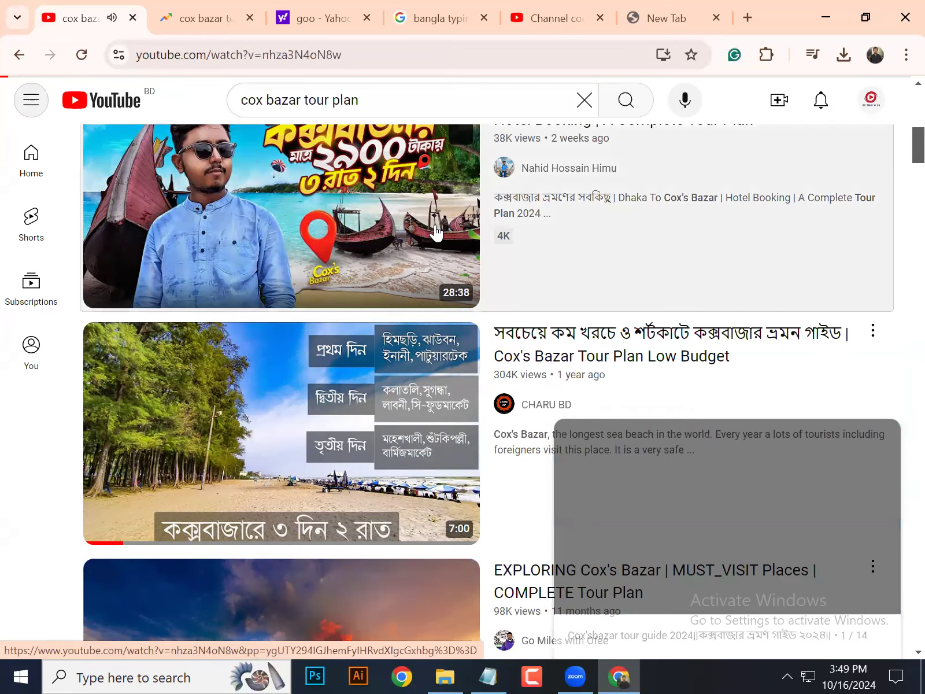
{"action": "scroll", "coordinate": [392, 347], "scroll_direction": "down", "scroll_amount": 8}
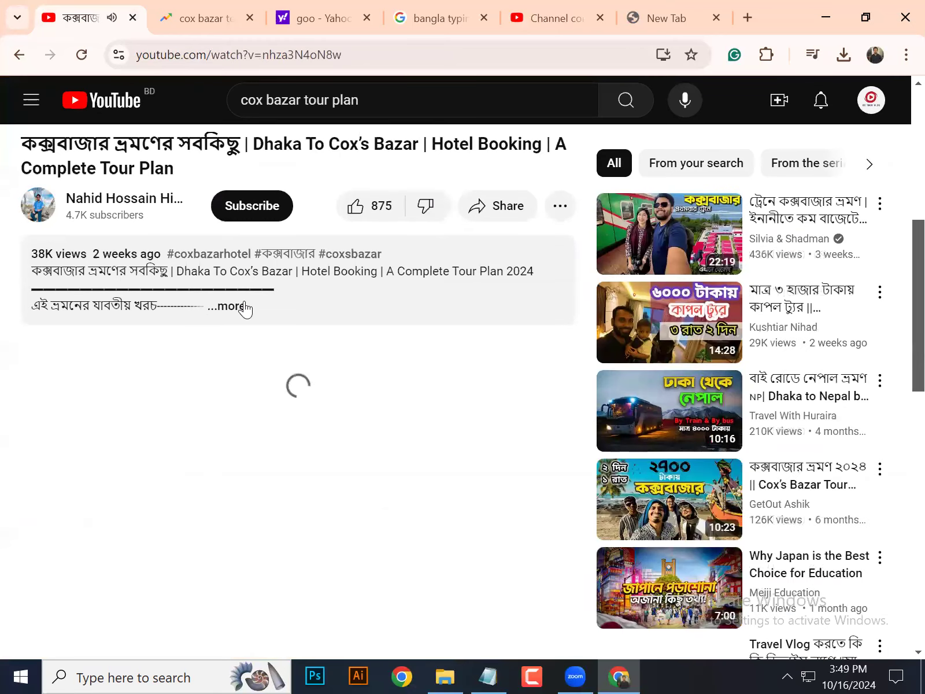
{"action": "left_click", "coordinate": [245, 310]}
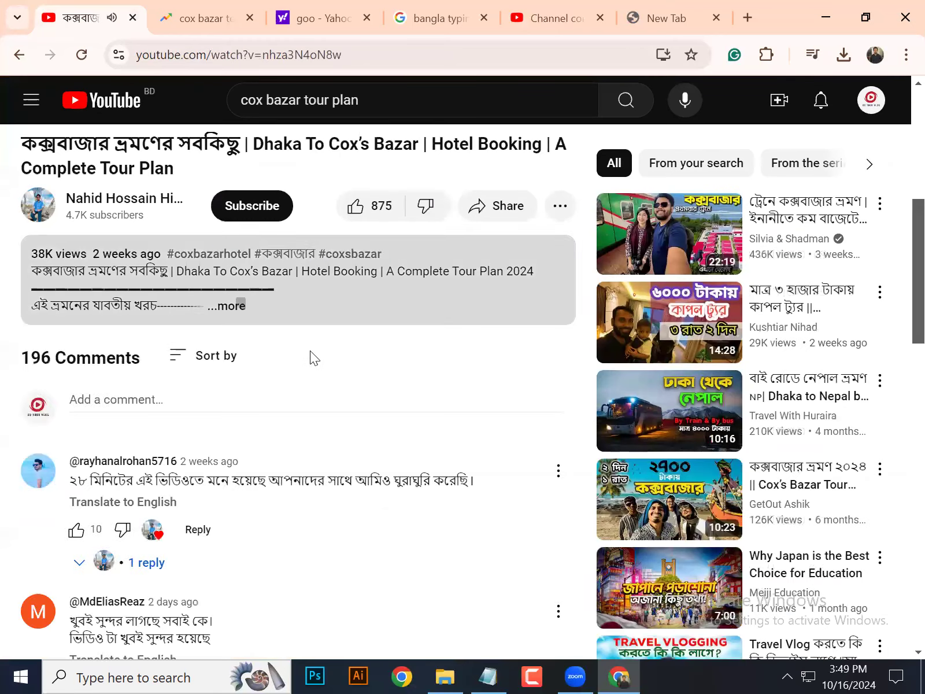
{"action": "scroll", "coordinate": [321, 356], "scroll_direction": "down", "scroll_amount": 6}
{"action": "scroll", "coordinate": [376, 368], "scroll_direction": "down", "scroll_amount": 5}
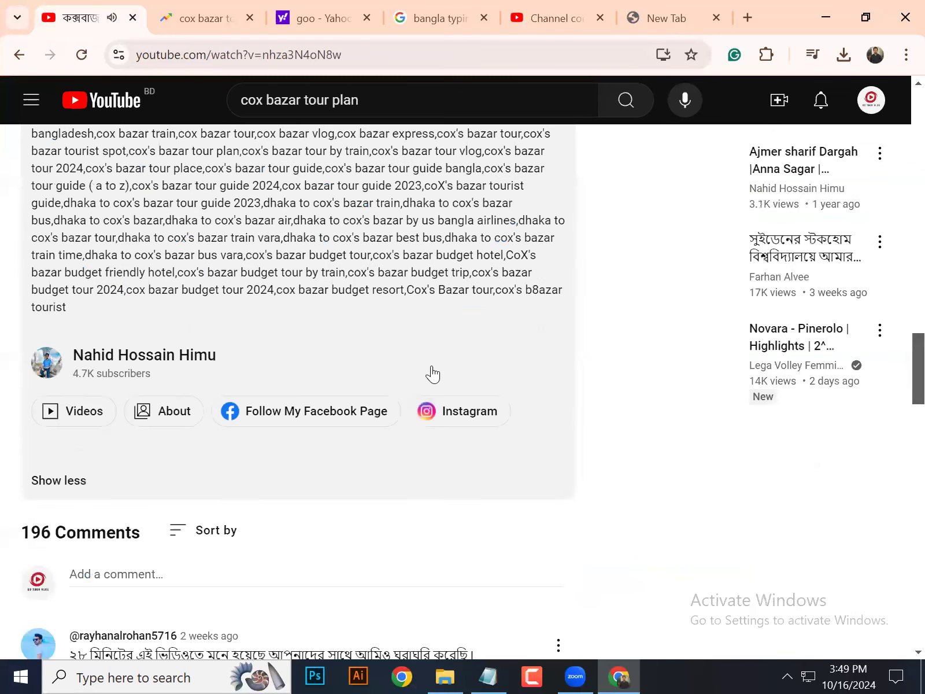
{"action": "scroll", "coordinate": [443, 336], "scroll_direction": "up", "scroll_amount": 12}
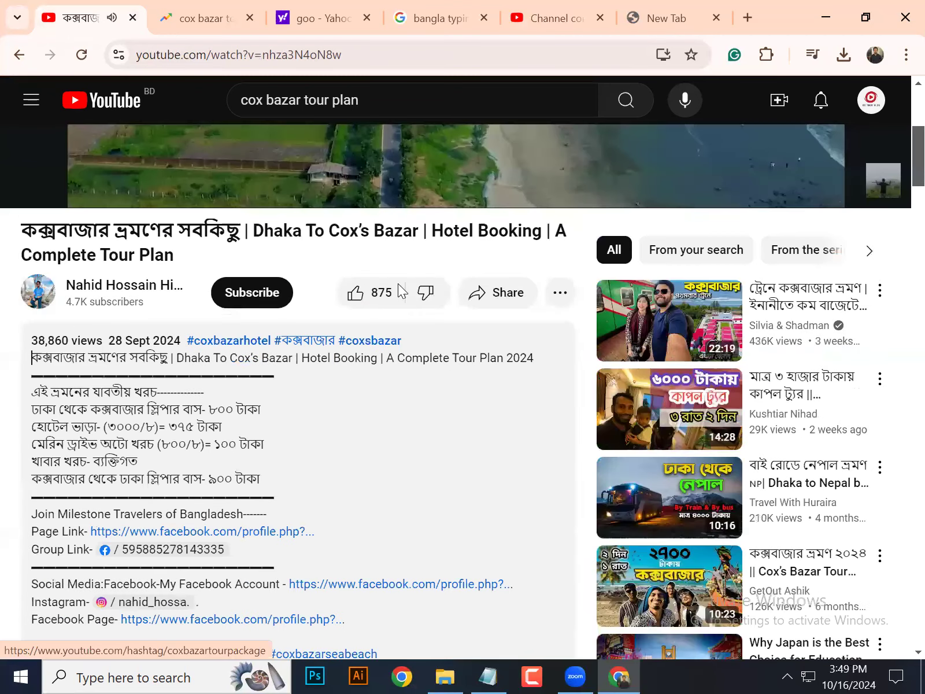
- Copy the keyword block under the description's KW heading, from "কক্সবাজার সমুদ্র সৈকত" to "cox's bazar budget hotel,CoX's"
{"action": "scroll", "coordinate": [17, 305], "scroll_direction": "down", "scroll_amount": 8}
{"action": "left_click", "coordinate": [27, 221]}
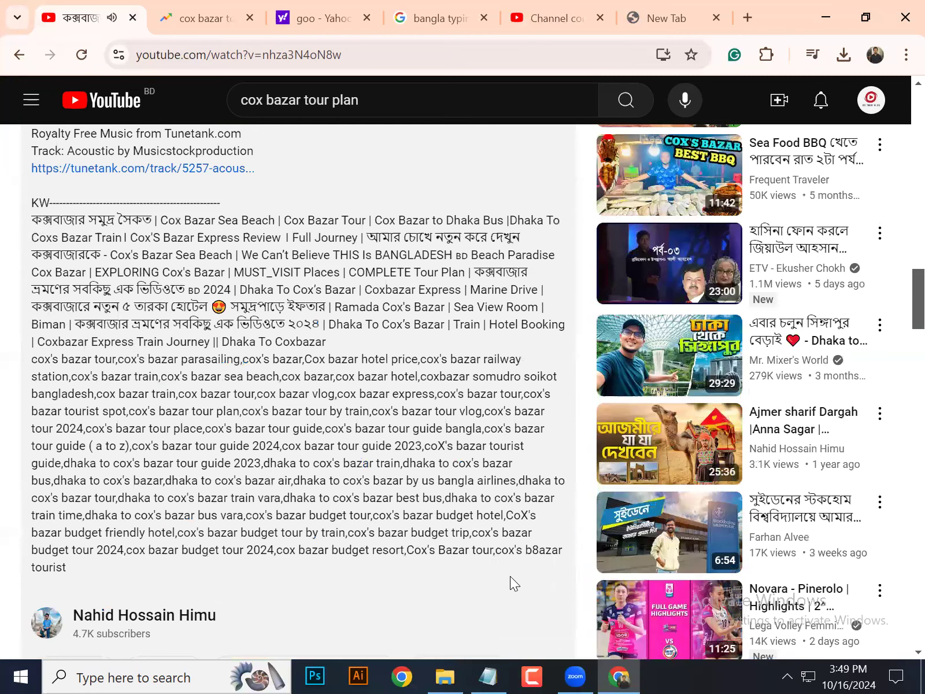
{"action": "left_click", "coordinate": [552, 571], "text": "shift"}
{"action": "key", "text": "shift+Up"}
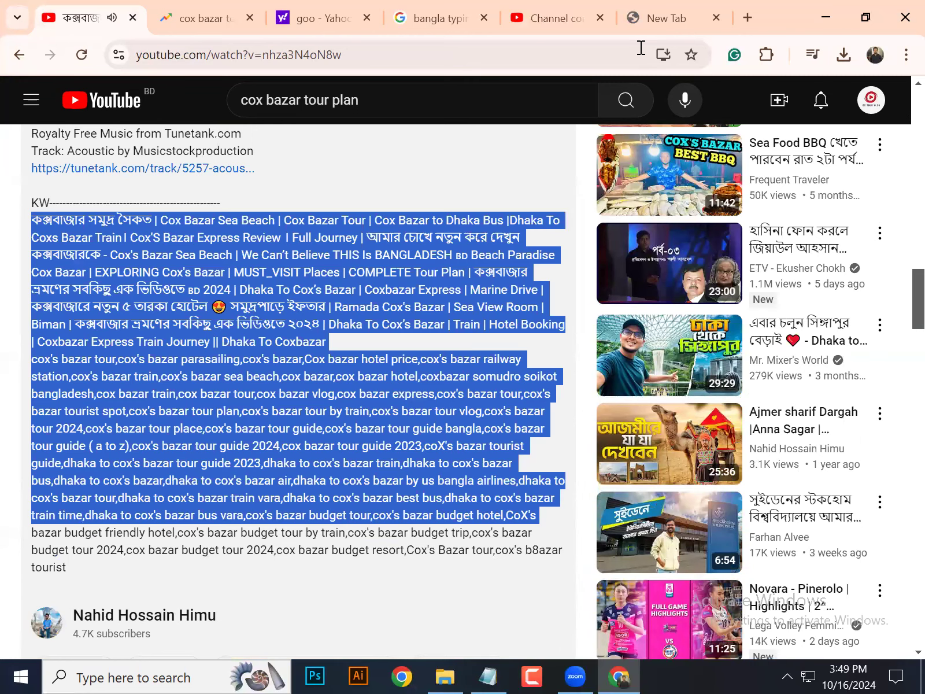
- Search Google for "character count tool" and open the CharacterCountOnline.com website
{"action": "left_click", "coordinate": [753, 13]}
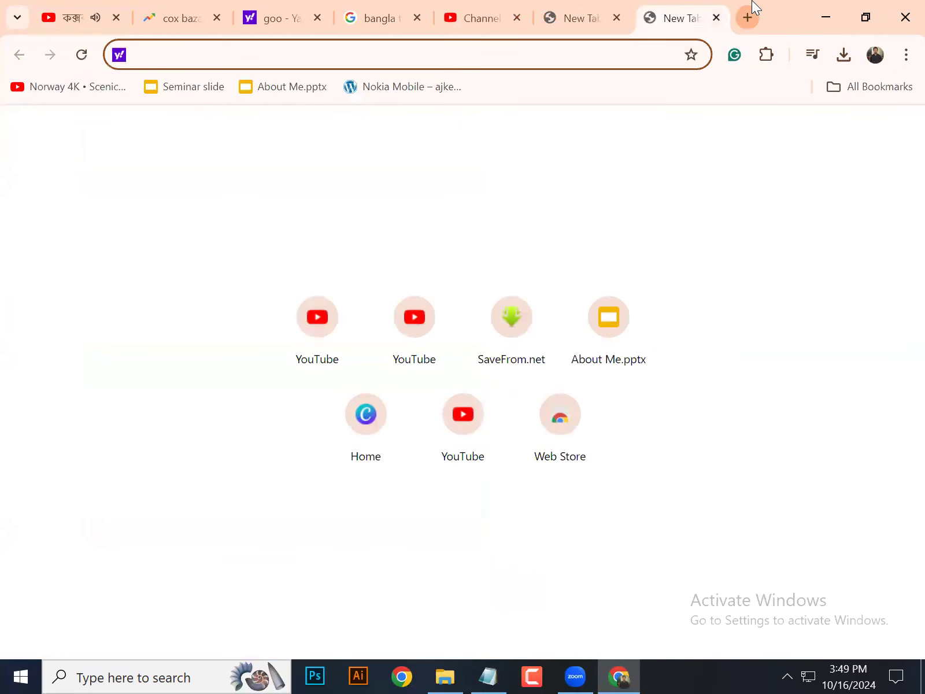
{"action": "left_click", "coordinate": [393, 17]}
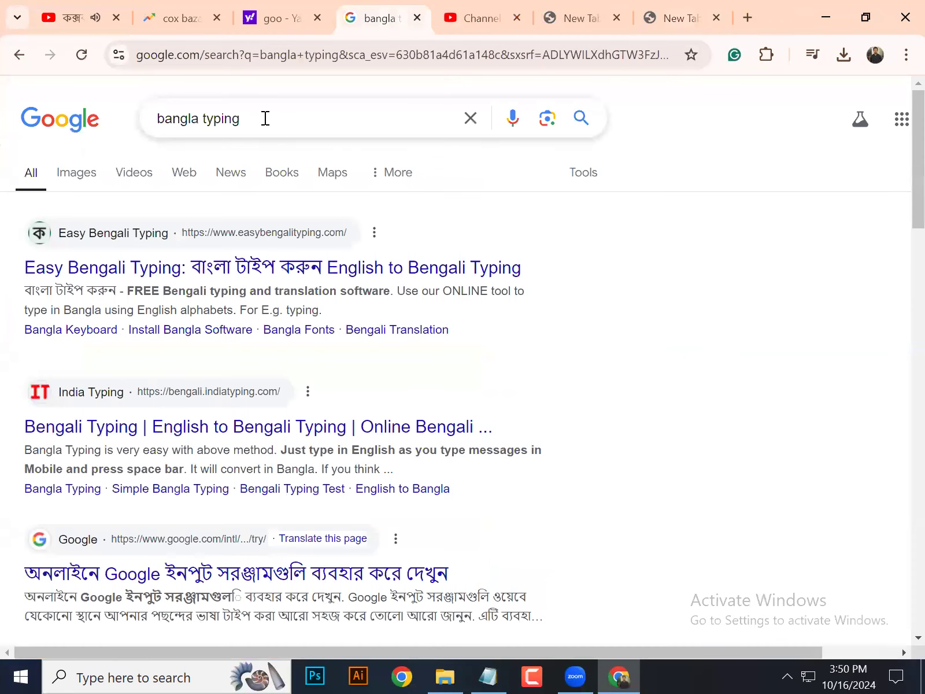
{"action": "key", "text": "ctrl+a"}
{"action": "key", "text": "BackSpace"}
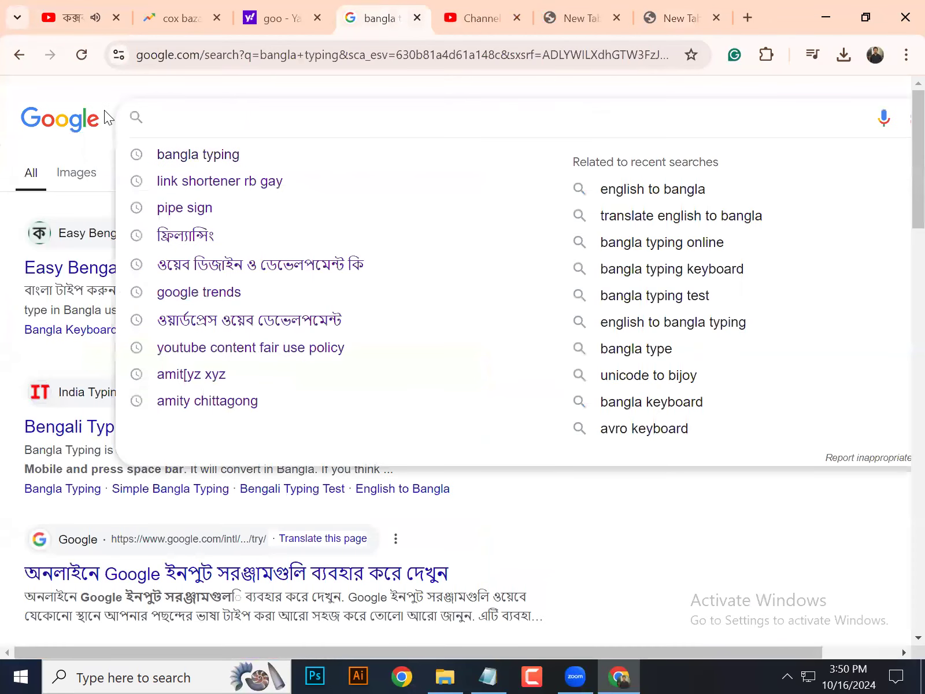
{"action": "type", "text": "character "}
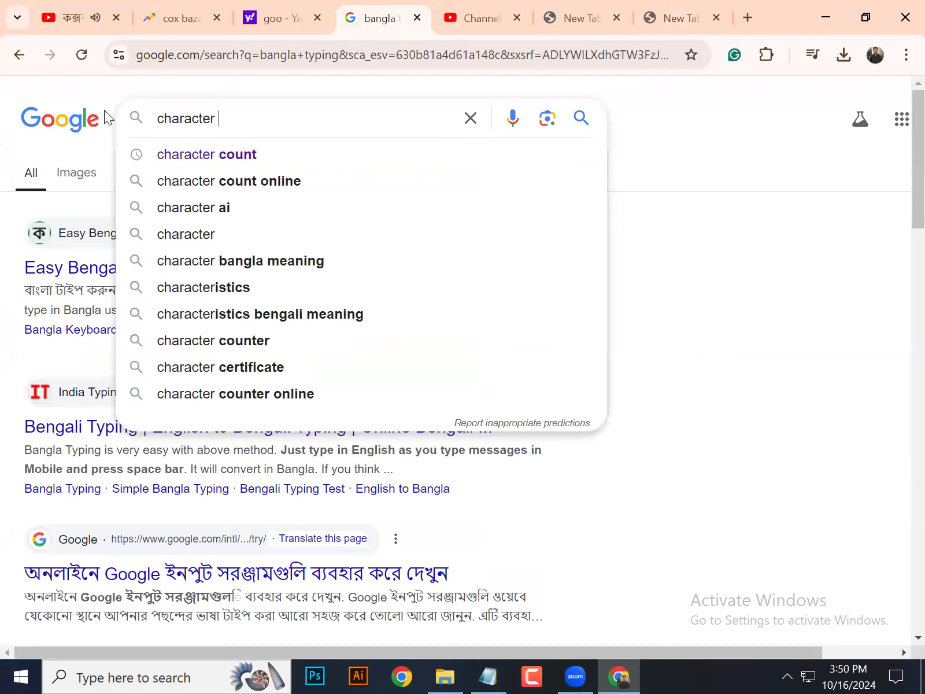
{"action": "type", "text": "count tool"}
{"action": "key", "text": "Return"}
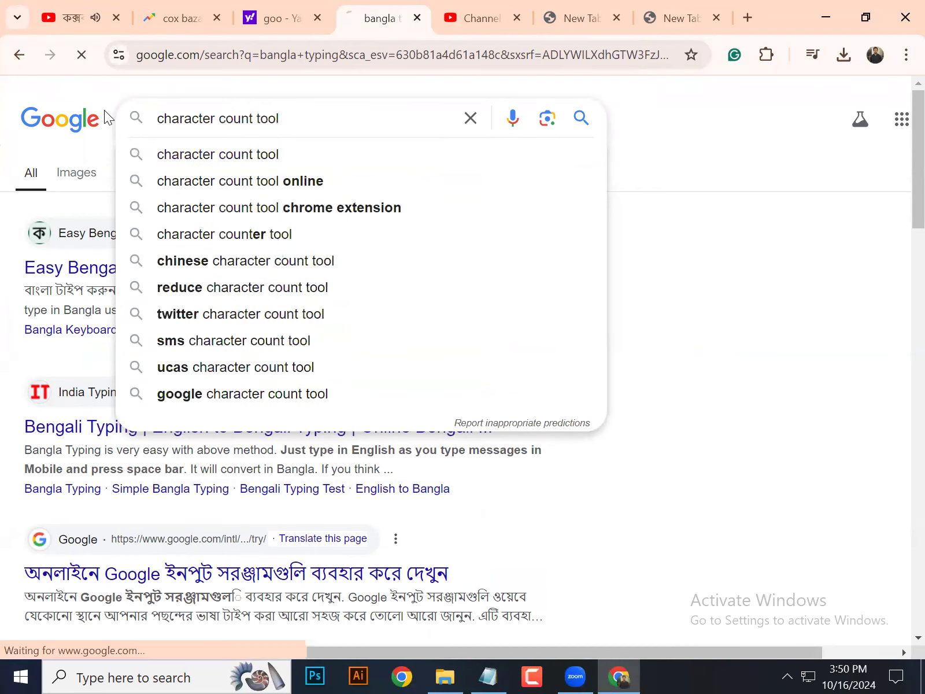
{"action": "left_click", "coordinate": [196, 269]}
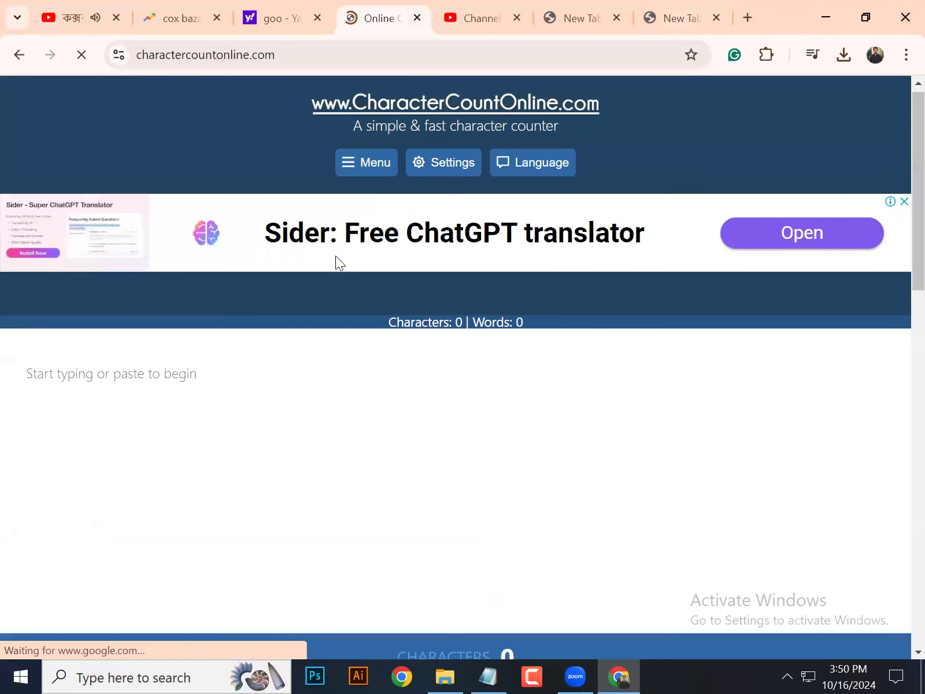
- Paste the copied keyword block into the character counter and check its character and word counts
{"action": "scroll", "coordinate": [336, 256], "scroll_direction": "down", "scroll_amount": 3}
{"action": "key", "text": "ctrl+v"}
{"action": "scroll", "coordinate": [315, 284], "scroll_direction": "down", "scroll_amount": 3}
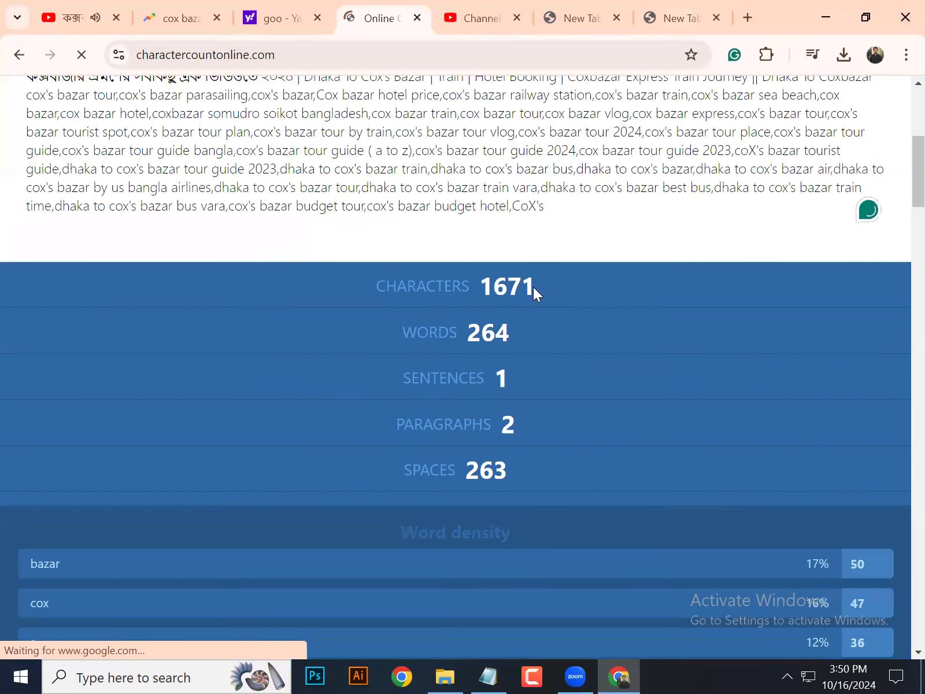
{"action": "scroll", "coordinate": [457, 280], "scroll_direction": "down", "scroll_amount": 1}
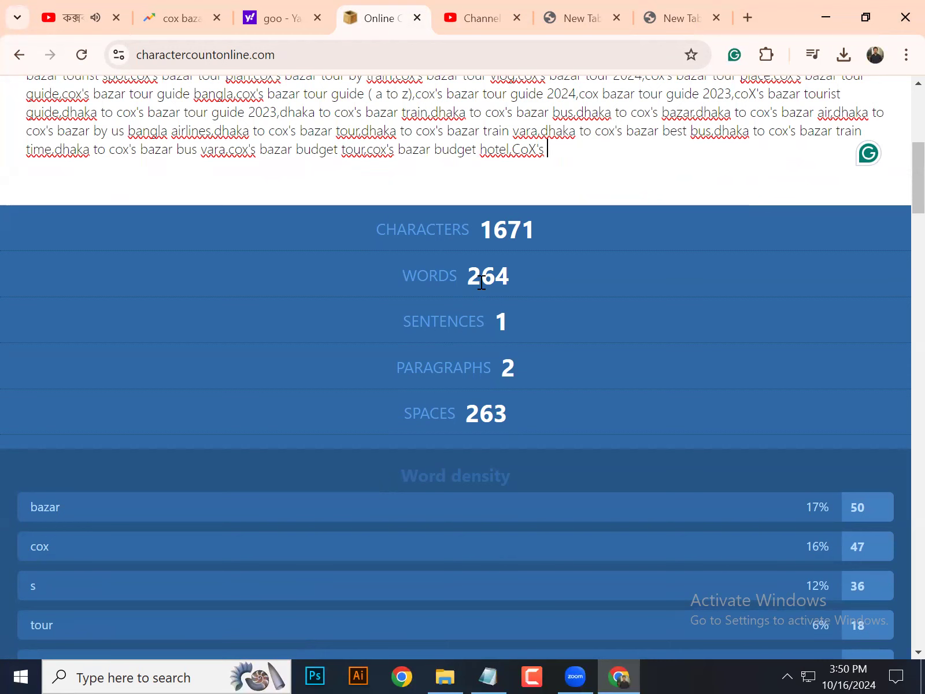
- Select all the keyword text in the counter and return to the video's upload details in YouTube Studio
{"action": "scroll", "coordinate": [556, 327], "scroll_direction": "up", "scroll_amount": 4}
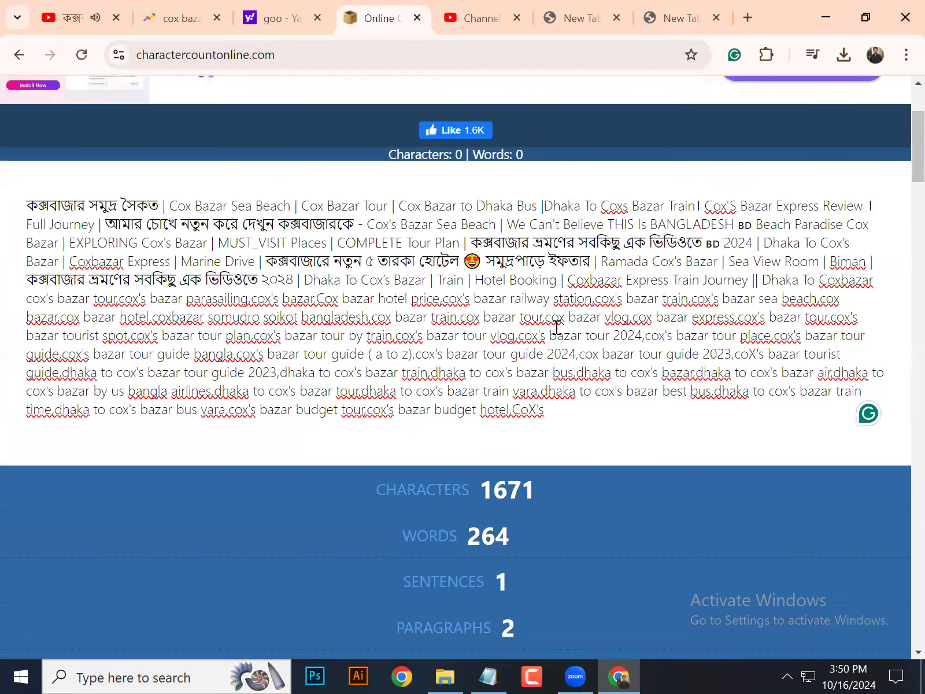
{"action": "key", "text": "ctrl+a"}
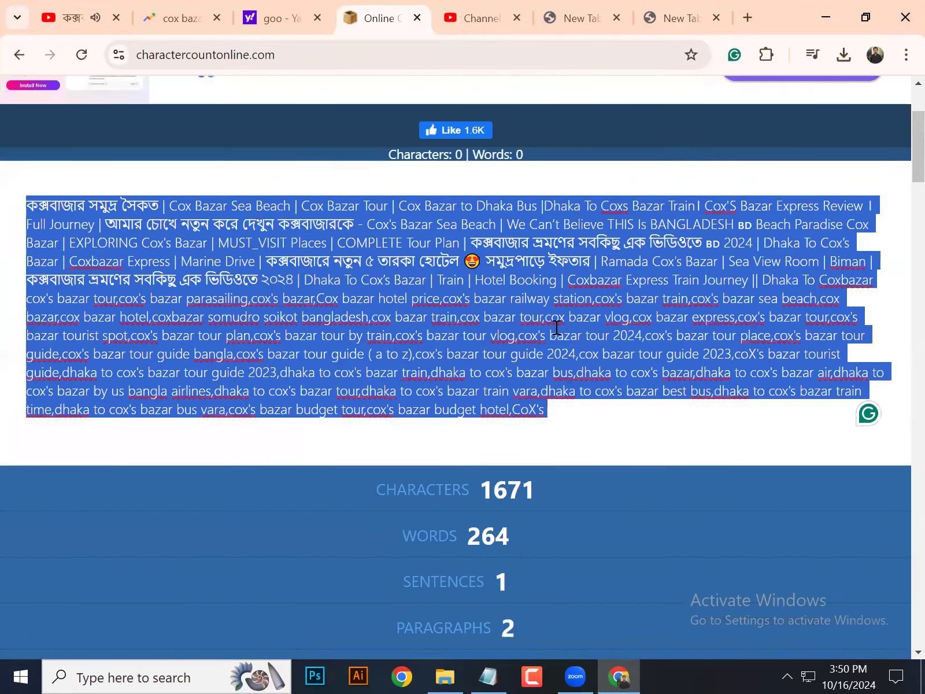
{"action": "left_click", "coordinate": [68, 11]}
{"action": "left_click", "coordinate": [489, 6]}
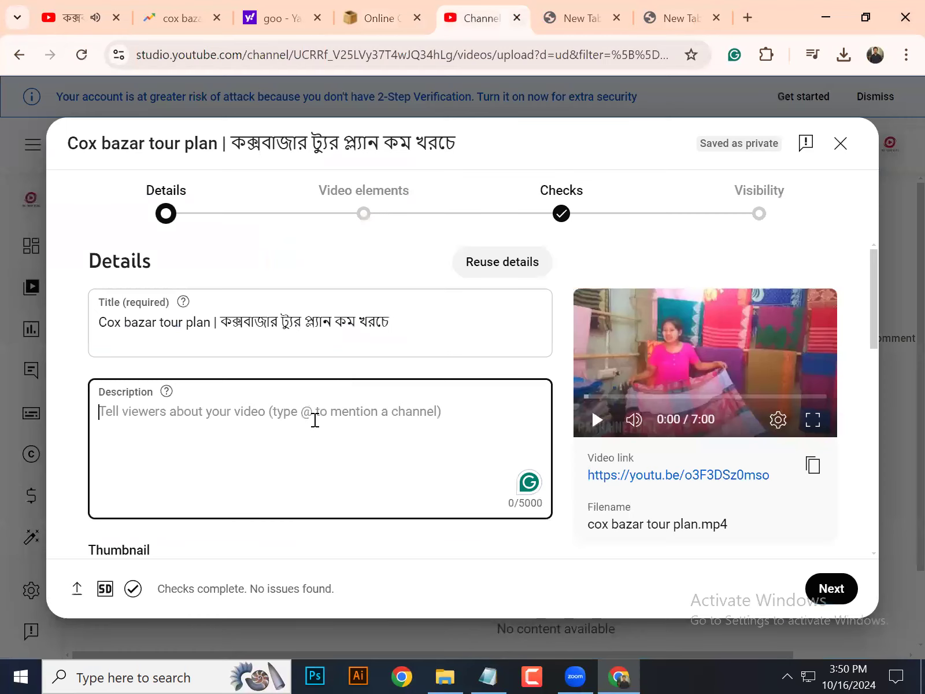
- Paste the copied keyword block into the video's description and insert two line breaks above it
{"action": "scroll", "coordinate": [186, 372], "scroll_direction": "down", "scroll_amount": 2}
{"action": "scroll", "coordinate": [188, 341], "scroll_direction": "up", "scroll_amount": 2}
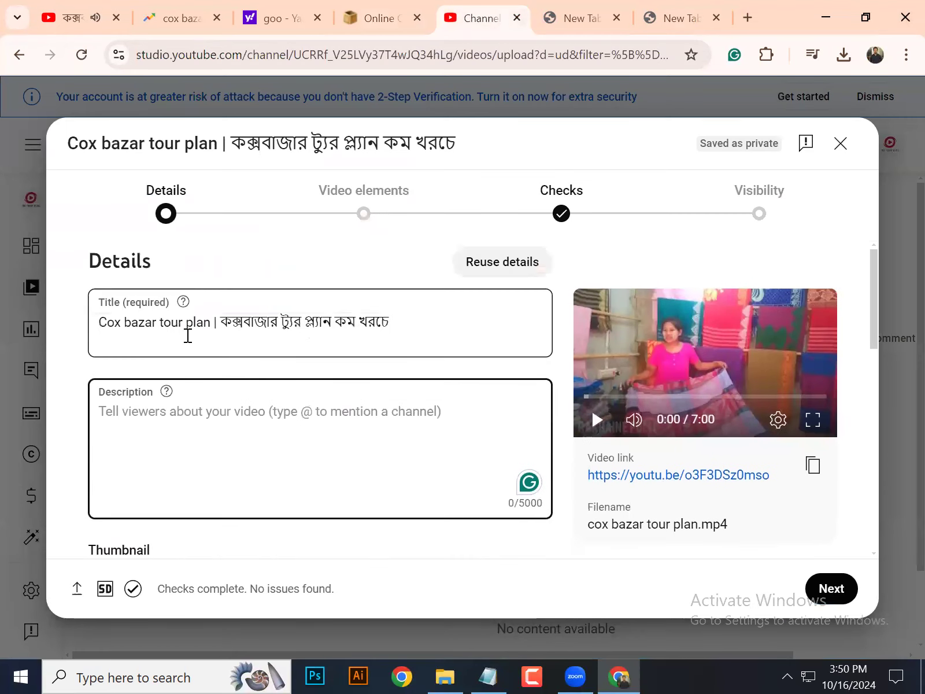
{"action": "key", "text": "ctrl+v"}
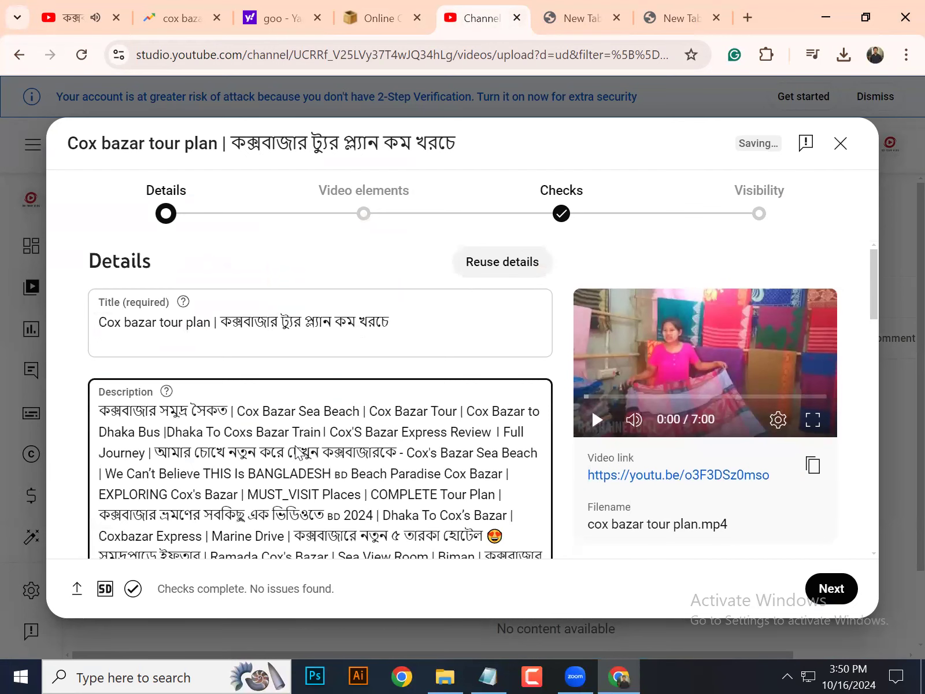
{"action": "left_click", "coordinate": [102, 418]}
{"action": "key", "text": "Return"}
{"action": "key", "text": "Return"}
- Copy the full video title "Cox bazar tour plan | কক্সবাজার ট্যুর প্ল্যান কম খরচে" and paste it into the description directly above the keyword block
{"action": "left_click_drag", "start_coordinate": [417, 324], "coordinate": [78, 326]}
{"action": "key", "text": "ctrl+c"}
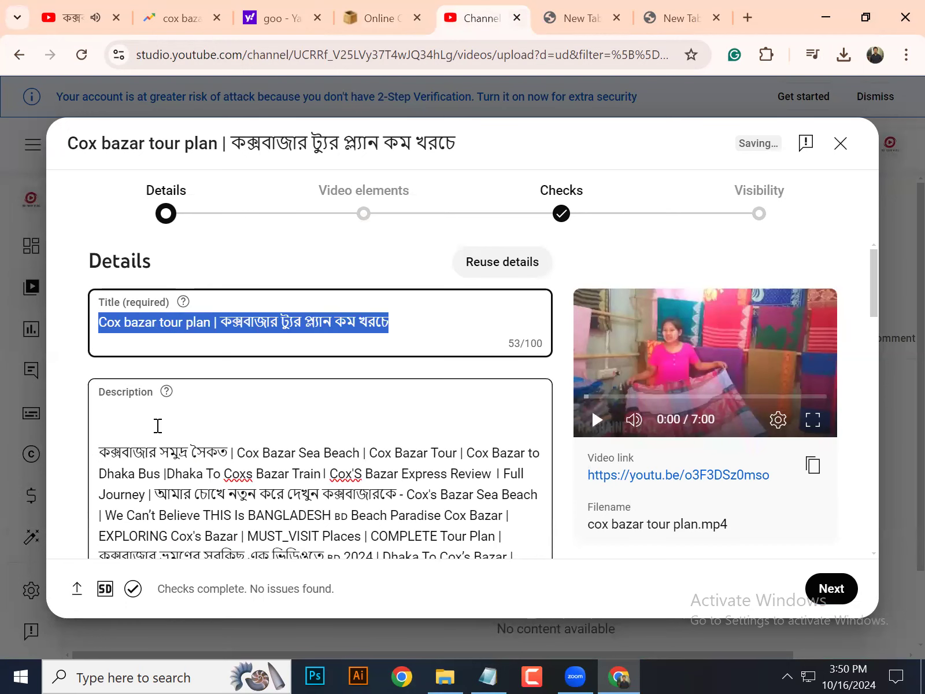
{"action": "left_click", "coordinate": [148, 432]}
{"action": "key", "text": "ctrl+v"}
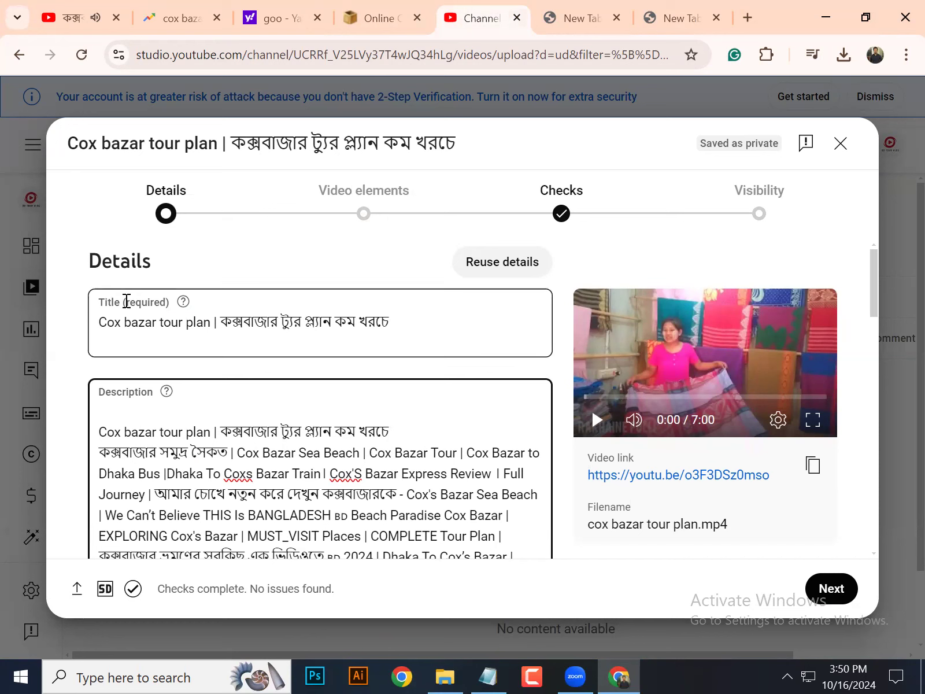
- Compare the title with its copy in the description and read through the keywords below it
{"action": "left_click_drag", "start_coordinate": [424, 320], "coordinate": [136, 331]}
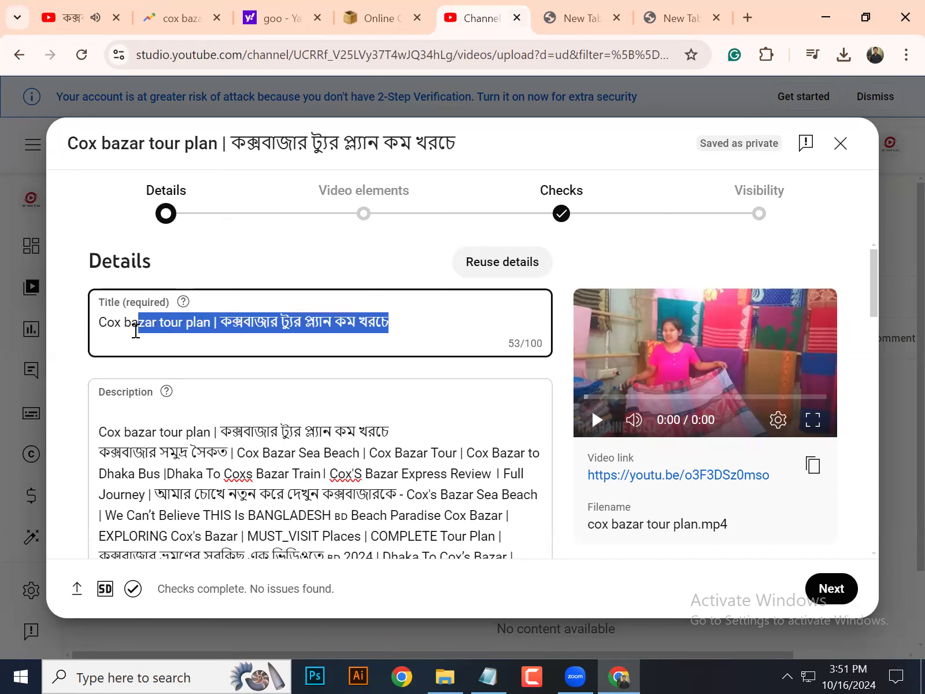
{"action": "left_click", "coordinate": [206, 452]}
{"action": "left_click_drag", "start_coordinate": [407, 428], "coordinate": [121, 432]}
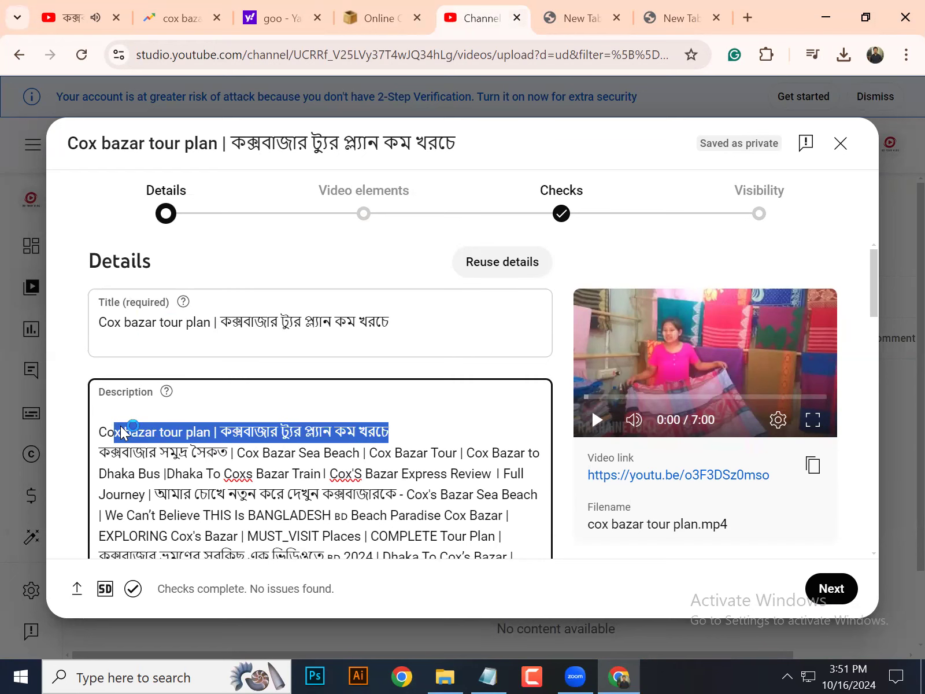
{"action": "scroll", "coordinate": [127, 428], "scroll_direction": "down", "scroll_amount": 1}
{"action": "left_click", "coordinate": [170, 348]}
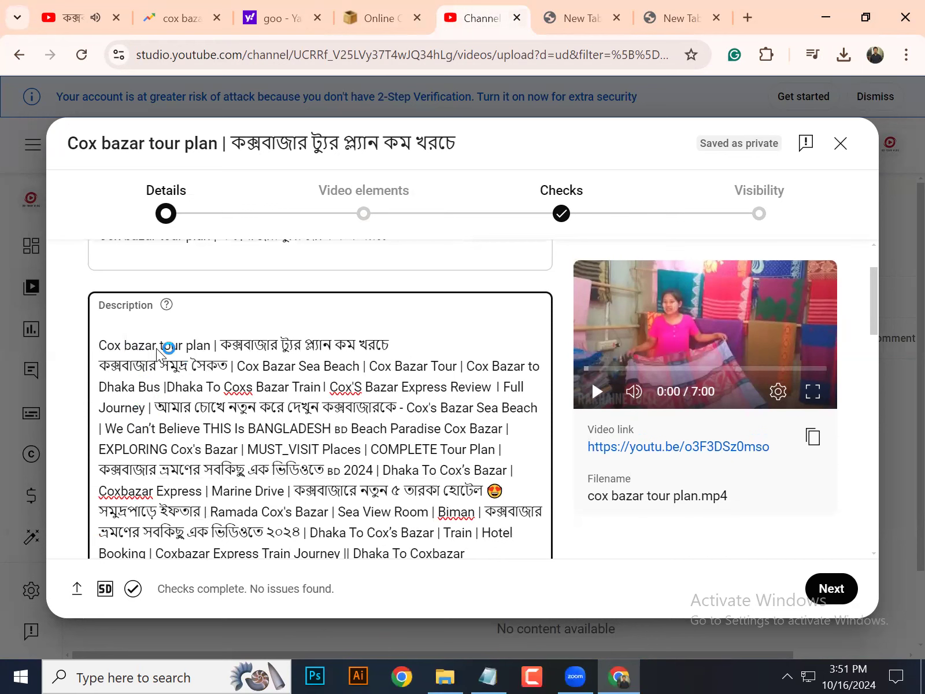
{"action": "left_click", "coordinate": [343, 369]}
{"action": "scroll", "coordinate": [332, 364], "scroll_direction": "down", "scroll_amount": 1}
{"action": "left_click", "coordinate": [222, 370]}
{"action": "scroll", "coordinate": [272, 408], "scroll_direction": "down", "scroll_amount": 2}
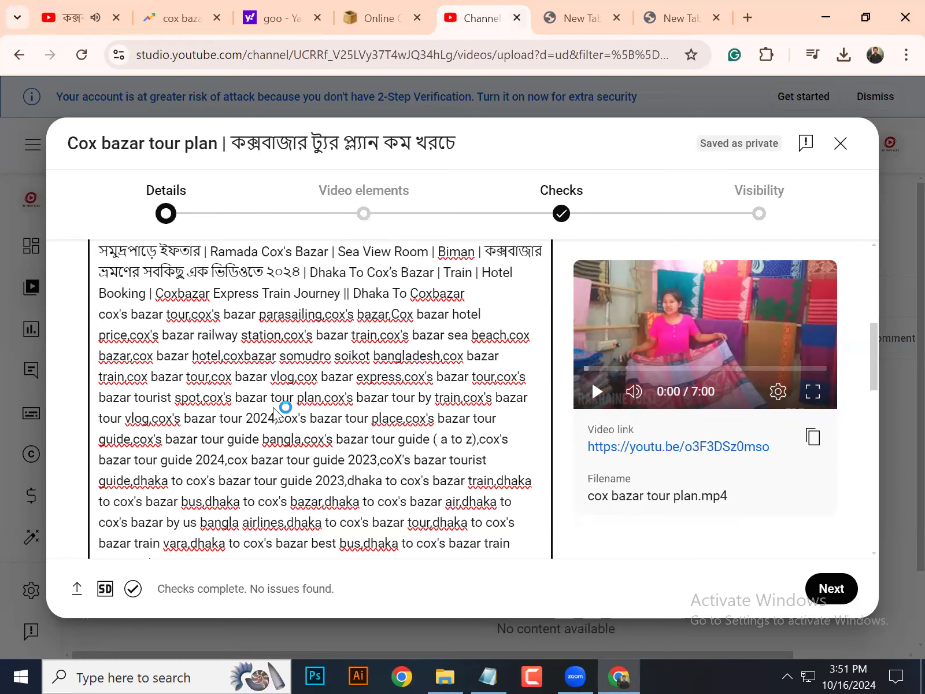
{"action": "scroll", "coordinate": [278, 411], "scroll_direction": "up", "scroll_amount": 10}
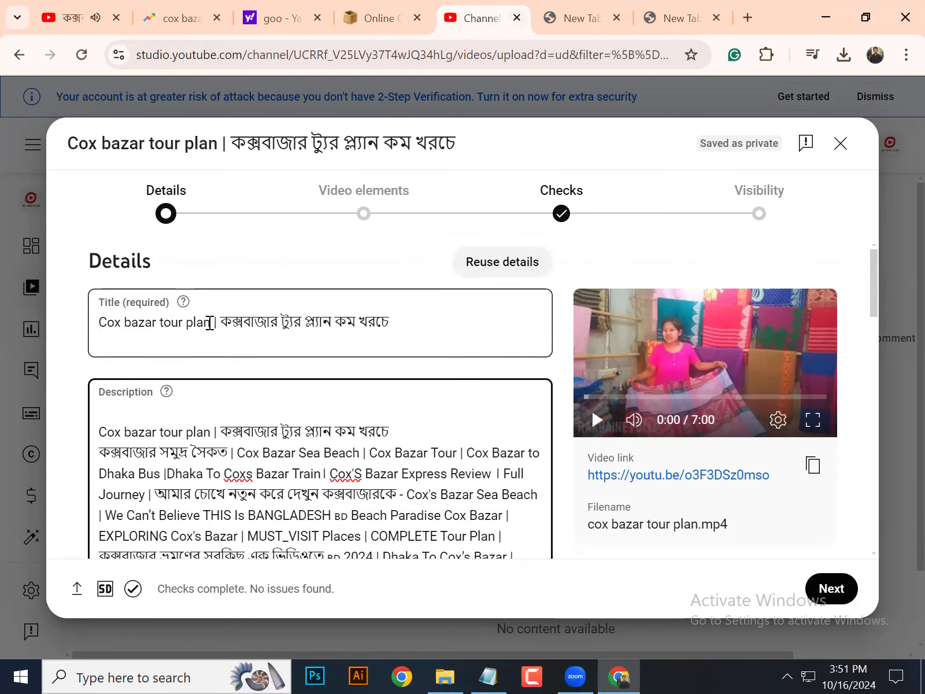
- Examine the title's English phrase "Cox bazar tour plan" and its full wording against the description's keywords
{"action": "left_click_drag", "start_coordinate": [213, 322], "coordinate": [87, 321]}
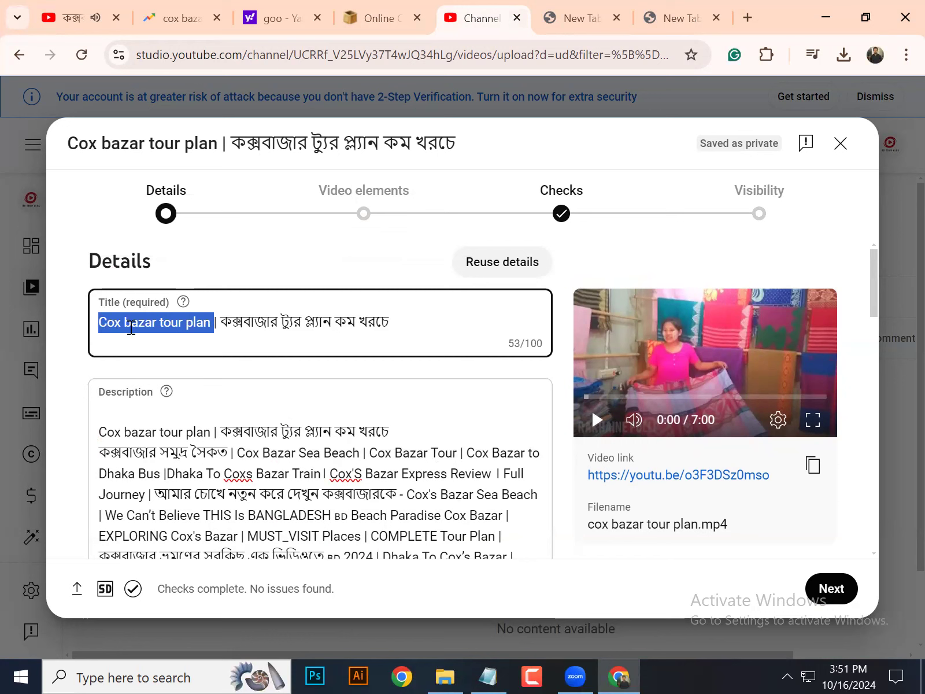
{"action": "left_click", "coordinate": [405, 327]}
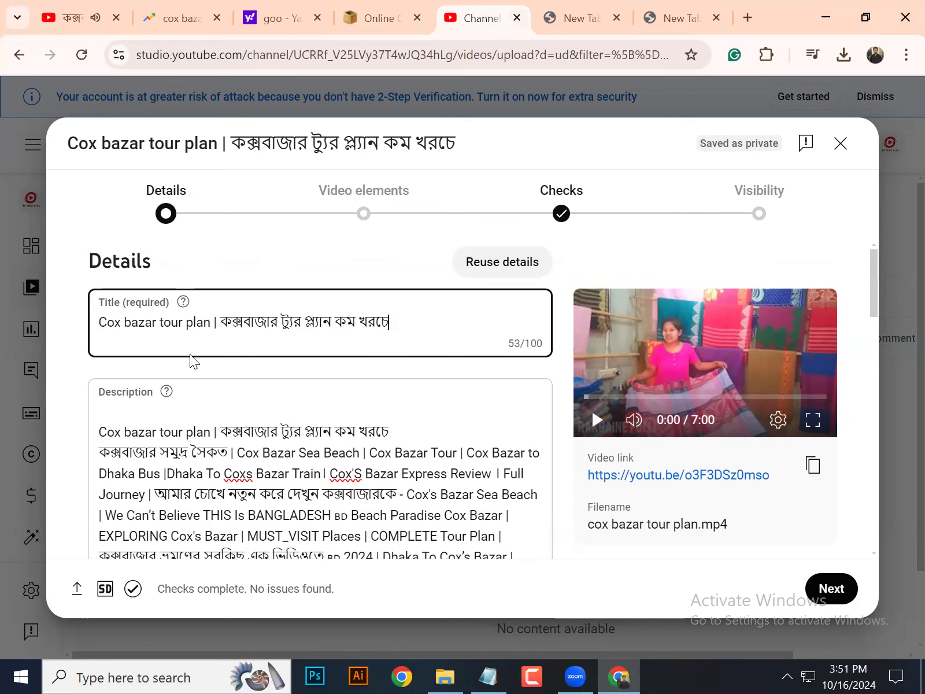
{"action": "left_click_drag", "start_coordinate": [210, 323], "coordinate": [100, 323]}
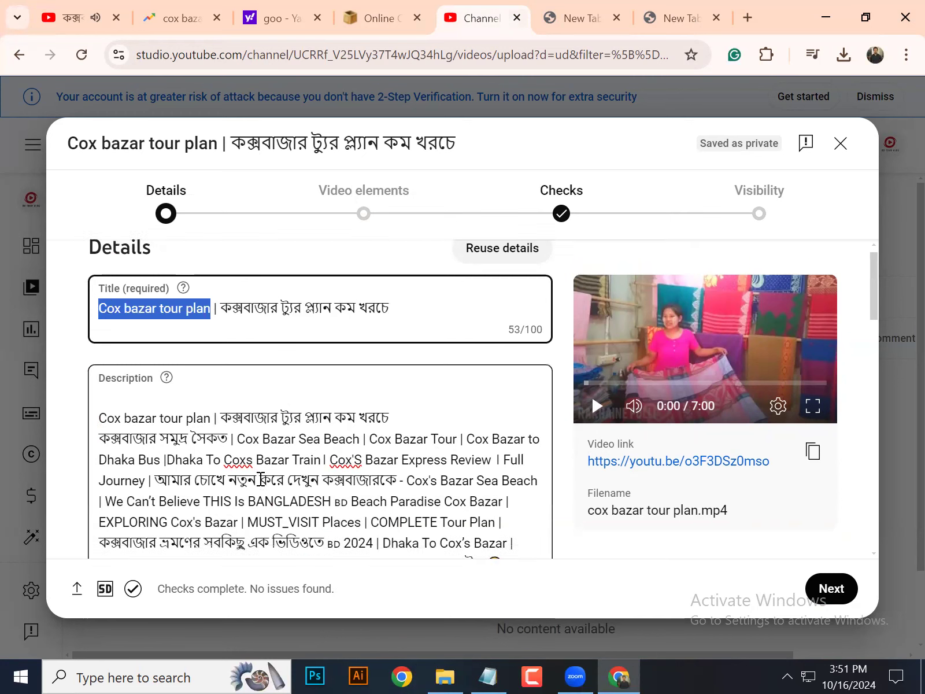
{"action": "scroll", "coordinate": [152, 442], "scroll_direction": "down", "scroll_amount": 4}
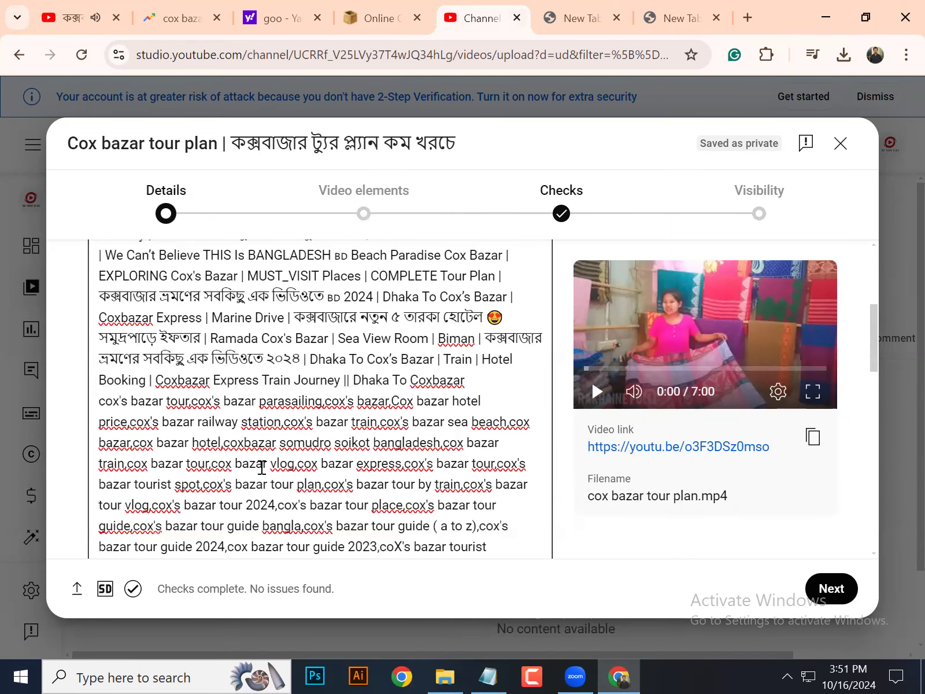
{"action": "scroll", "coordinate": [369, 425], "scroll_direction": "up", "scroll_amount": 4}
{"action": "left_click", "coordinate": [172, 324]}
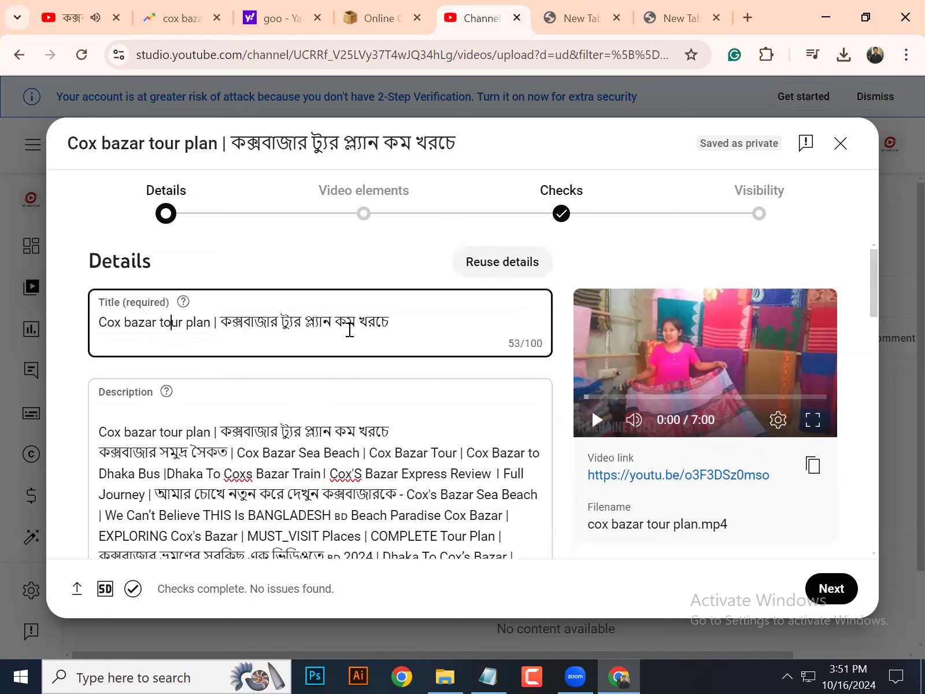
{"action": "left_click_drag", "start_coordinate": [409, 322], "coordinate": [144, 334]}
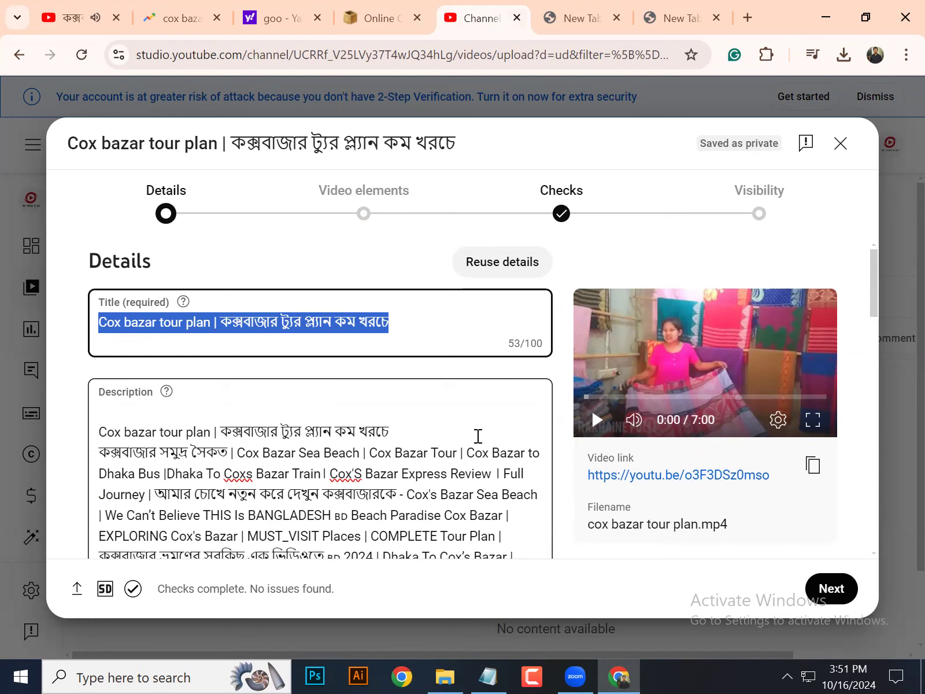
- Switch to the competitor's YouTube video and view the search suggestions for "cox bazar tour plan"
{"action": "left_click", "coordinate": [104, 18]}
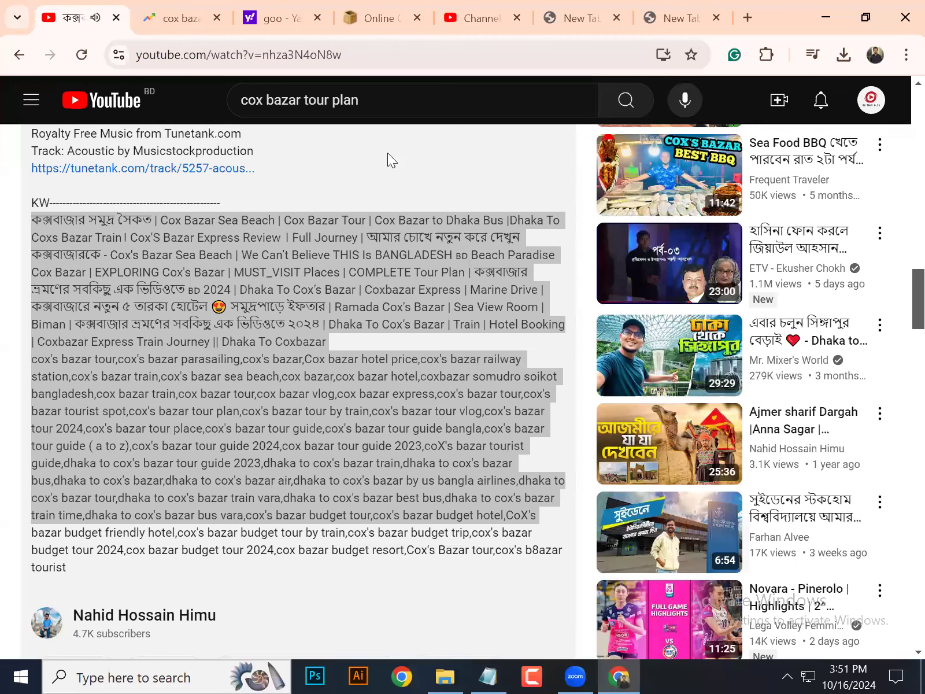
{"action": "left_click", "coordinate": [379, 99]}
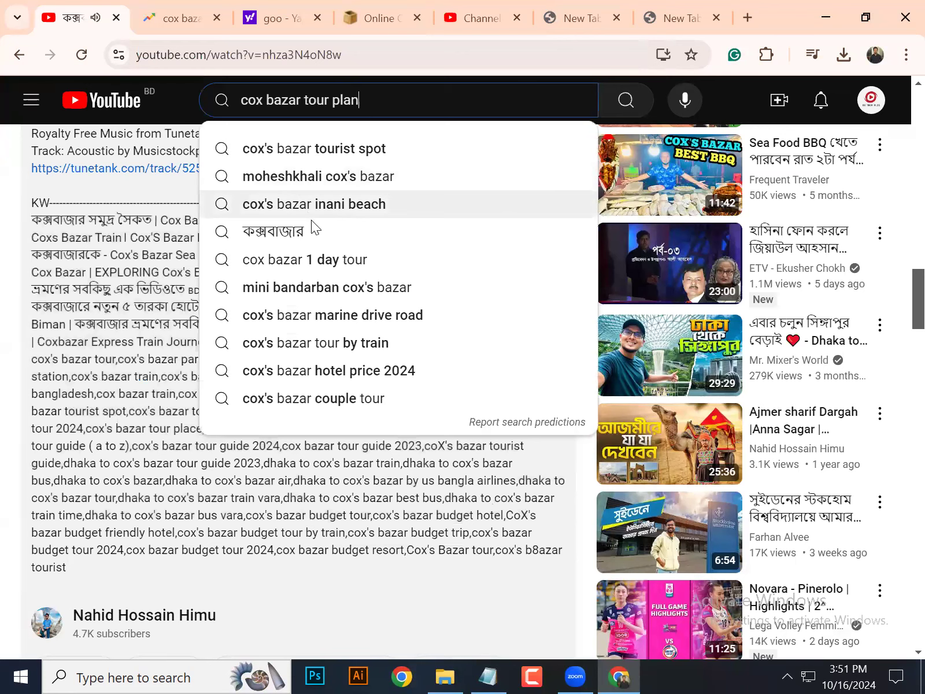
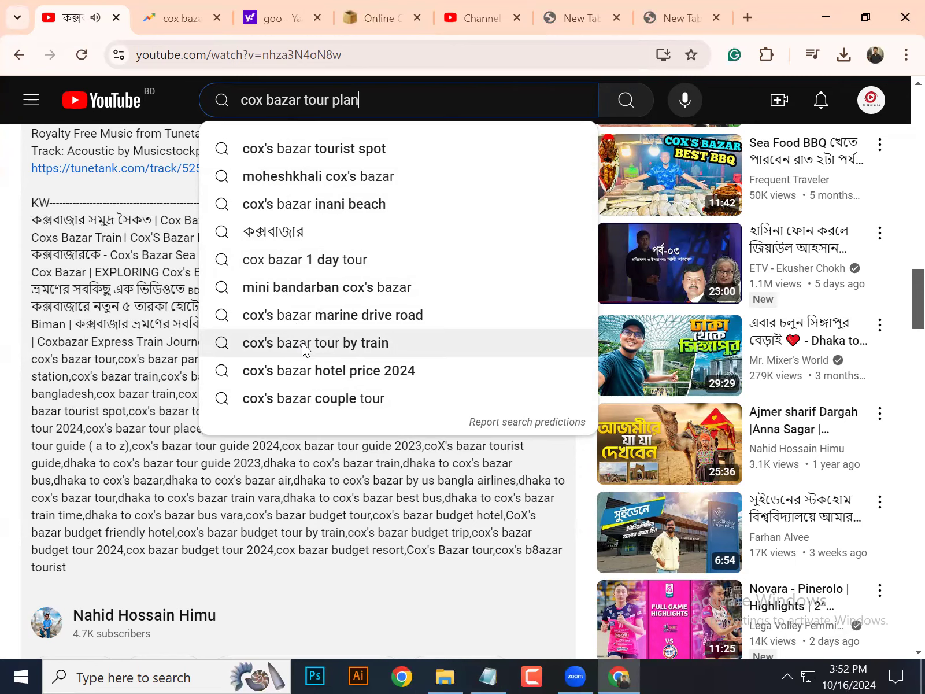
- Return to the upload details in YouTube Studio and review the whole description down to its character counter and the thumbnail section
{"action": "left_click", "coordinate": [480, 13]}
{"action": "left_click", "coordinate": [360, 439]}
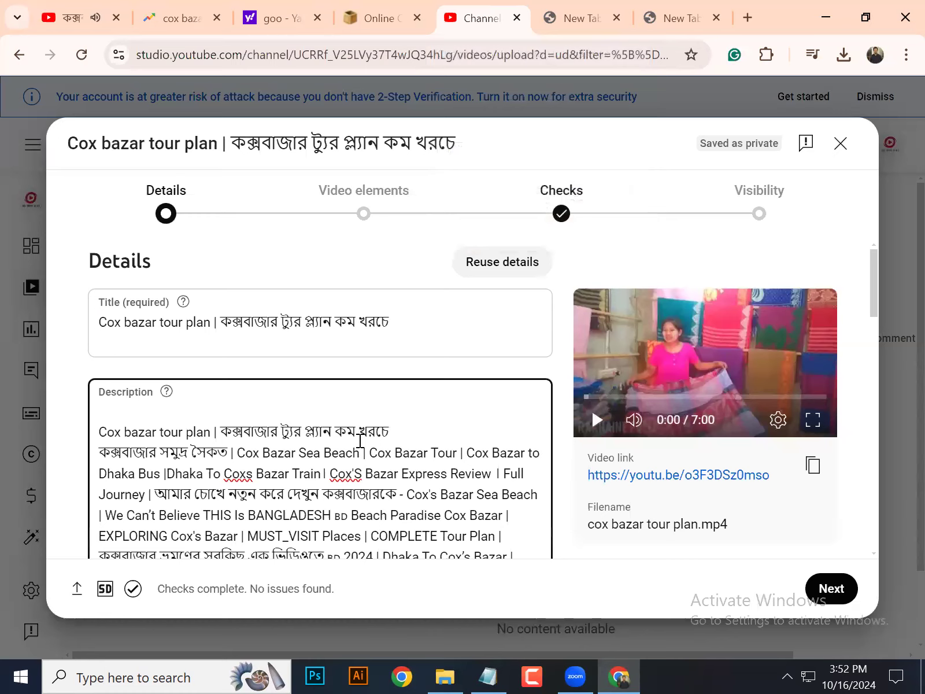
{"action": "scroll", "coordinate": [360, 440], "scroll_direction": "down", "scroll_amount": 5}
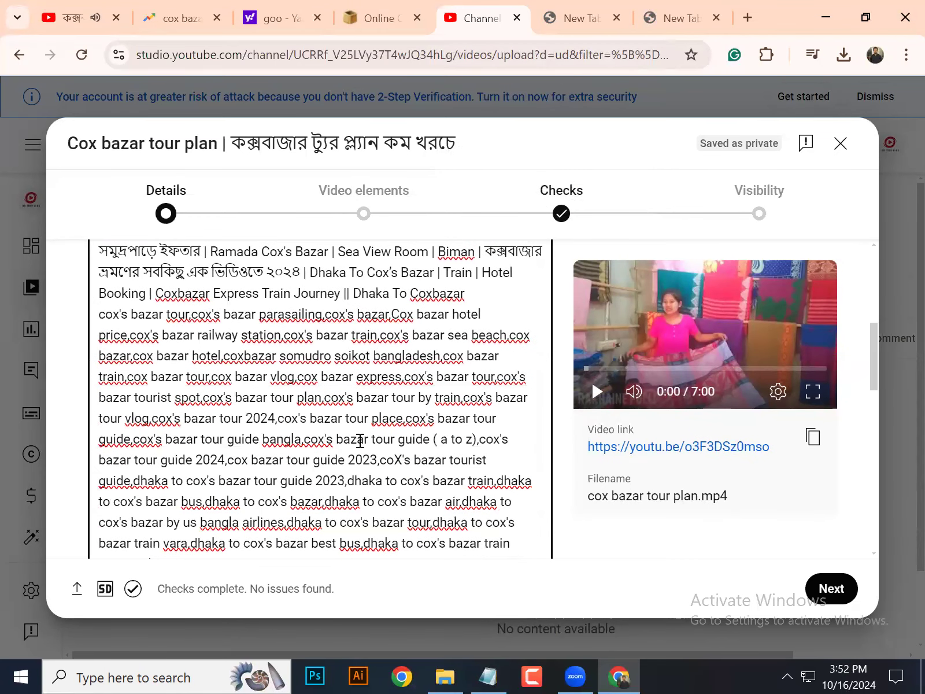
{"action": "scroll", "coordinate": [360, 439], "scroll_direction": "down", "scroll_amount": 2}
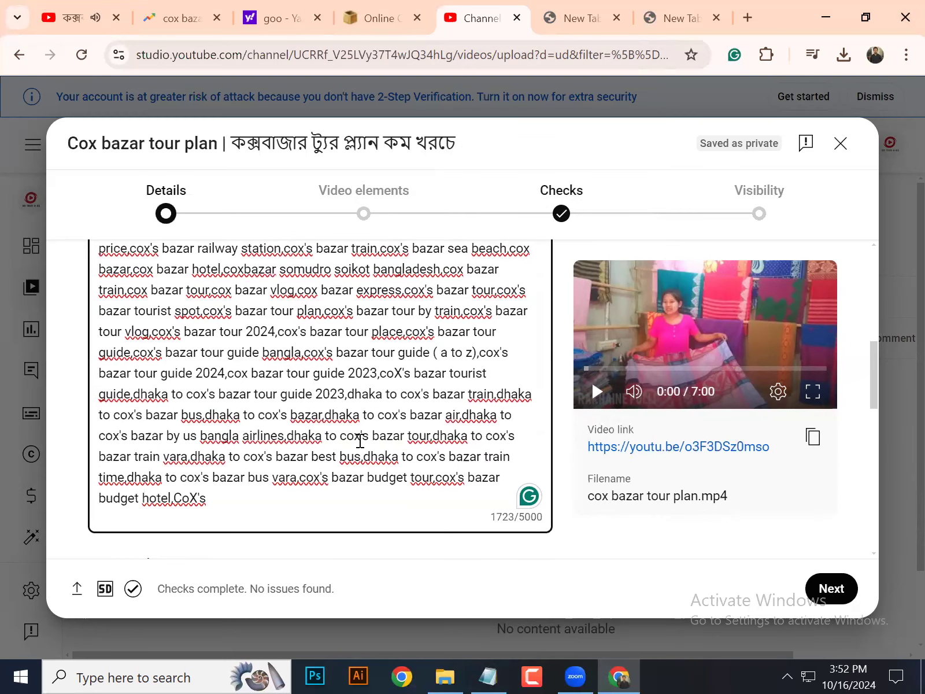
{"action": "scroll", "coordinate": [373, 437], "scroll_direction": "down", "scroll_amount": 2}
{"action": "scroll", "coordinate": [373, 434], "scroll_direction": "down", "scroll_amount": 2}
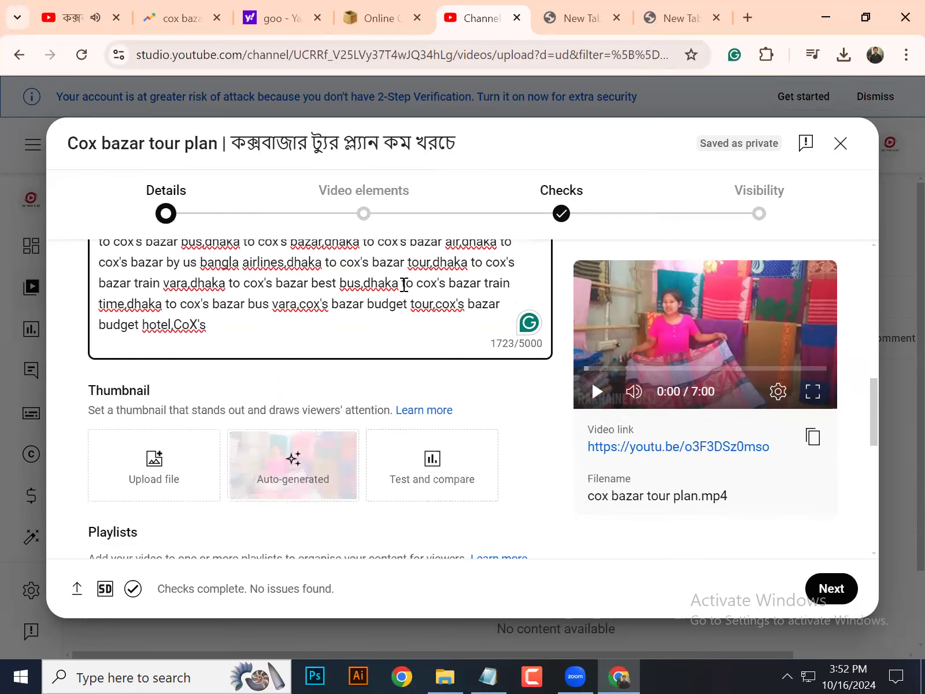
{"action": "scroll", "coordinate": [399, 286], "scroll_direction": "up", "scroll_amount": 10}
{"action": "scroll", "coordinate": [252, 258], "scroll_direction": "up", "scroll_amount": 2}
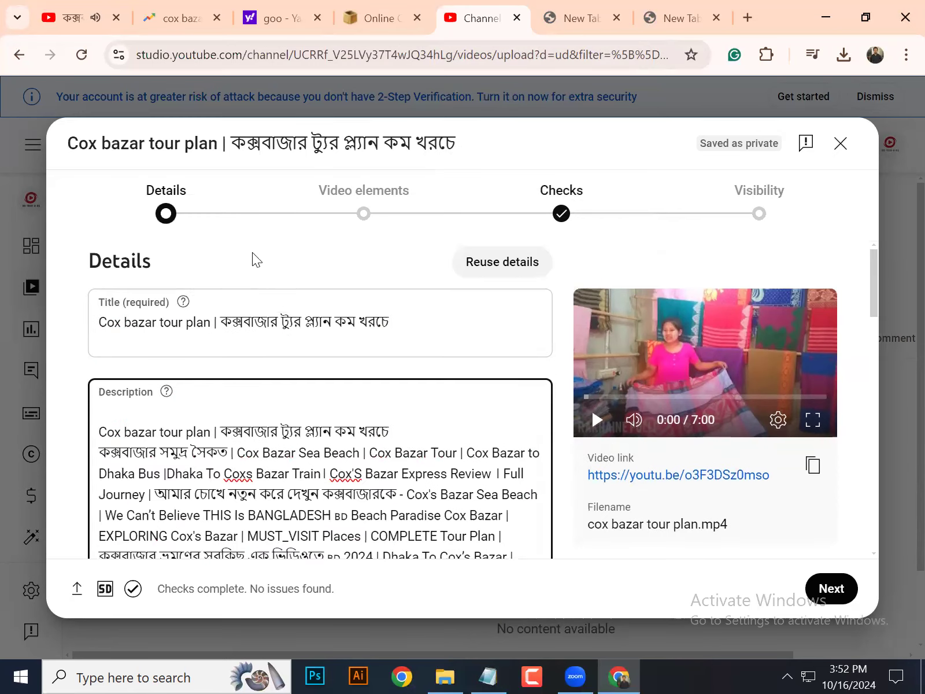
{"action": "scroll", "coordinate": [223, 326], "scroll_direction": "down", "scroll_amount": 10}
{"action": "scroll", "coordinate": [258, 323], "scroll_direction": "up", "scroll_amount": 10}
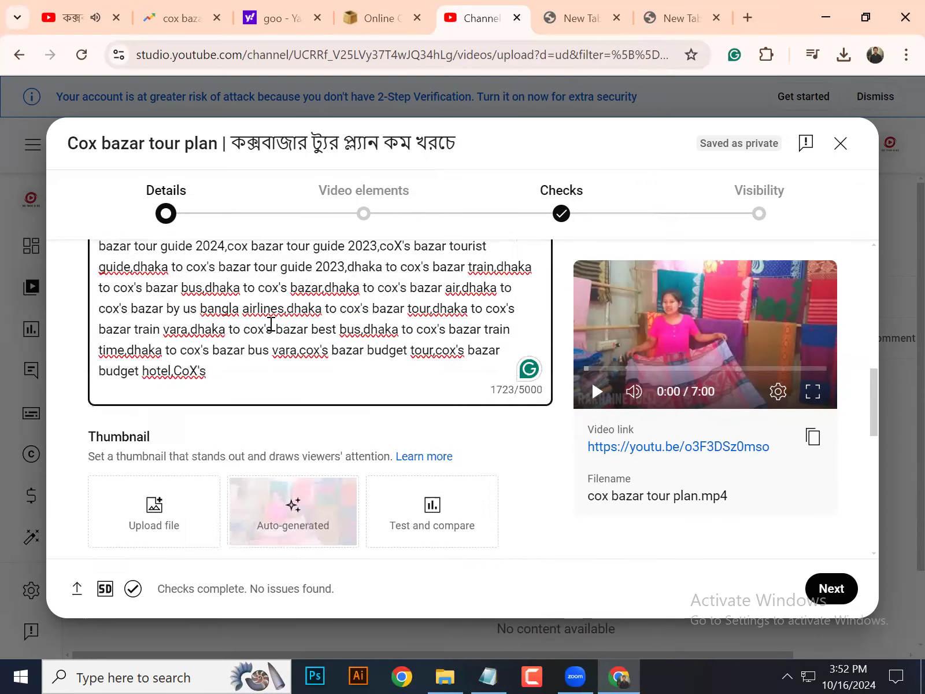
- Go back to the competitor's video and examine how its description is structured, from the tour costs and links to the KW keywords
{"action": "left_click", "coordinate": [64, 19]}
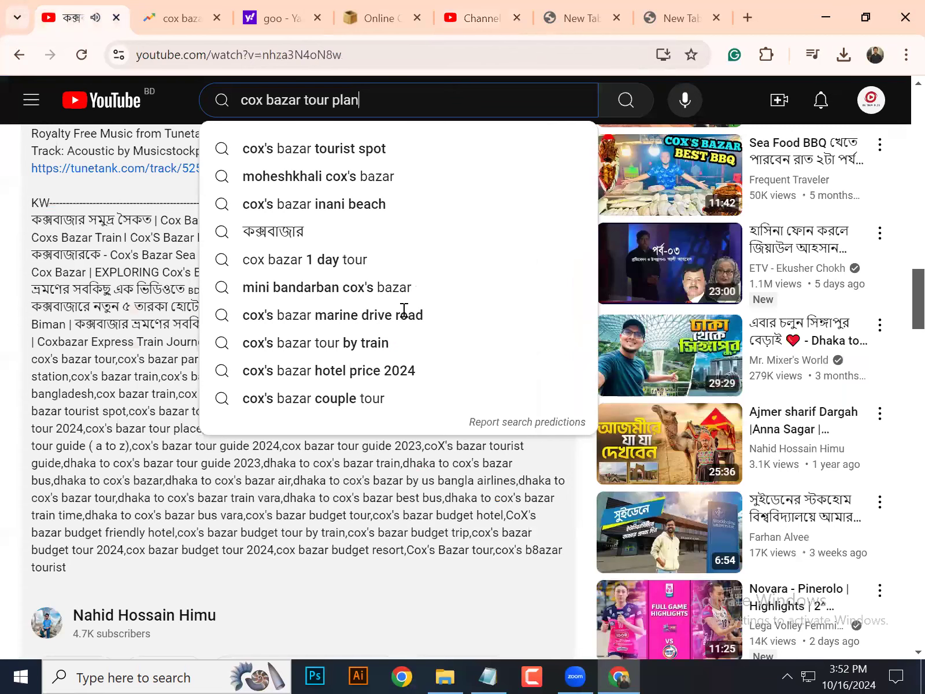
{"action": "scroll", "coordinate": [98, 331], "scroll_direction": "up", "scroll_amount": 6}
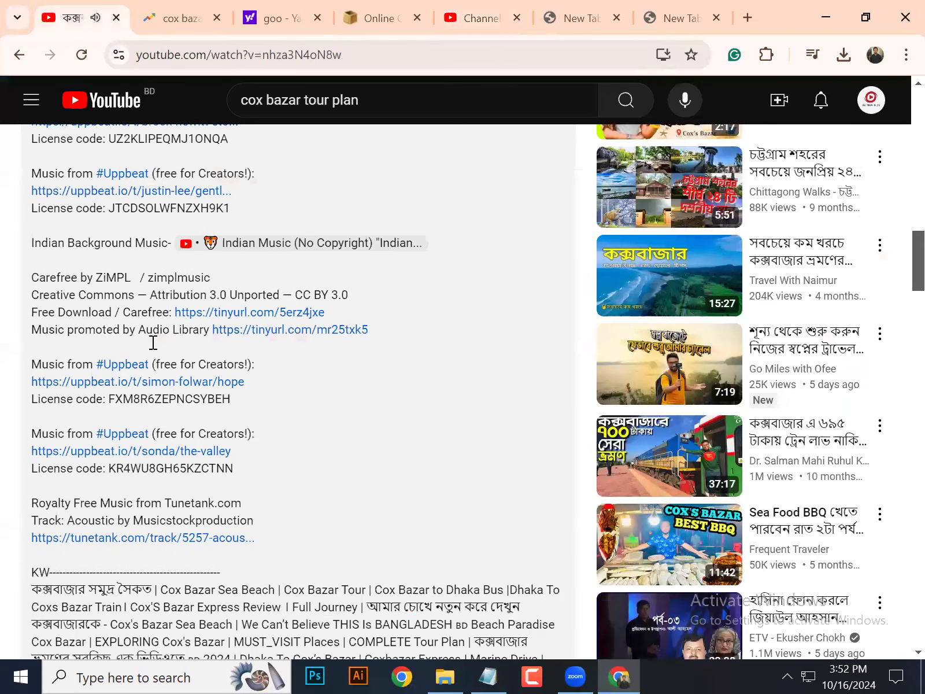
{"action": "scroll", "coordinate": [152, 341], "scroll_direction": "up", "scroll_amount": 10}
{"action": "left_click_drag", "start_coordinate": [33, 342], "coordinate": [293, 367]}
{"action": "left_click", "coordinate": [425, 341]}
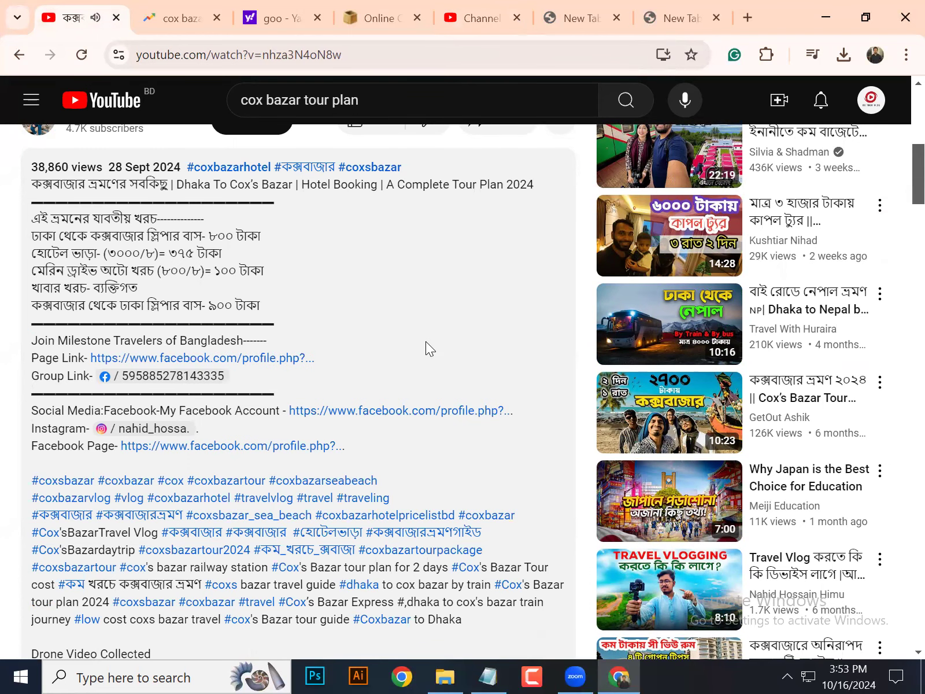
{"action": "scroll", "coordinate": [426, 341], "scroll_direction": "up", "scroll_amount": 1}
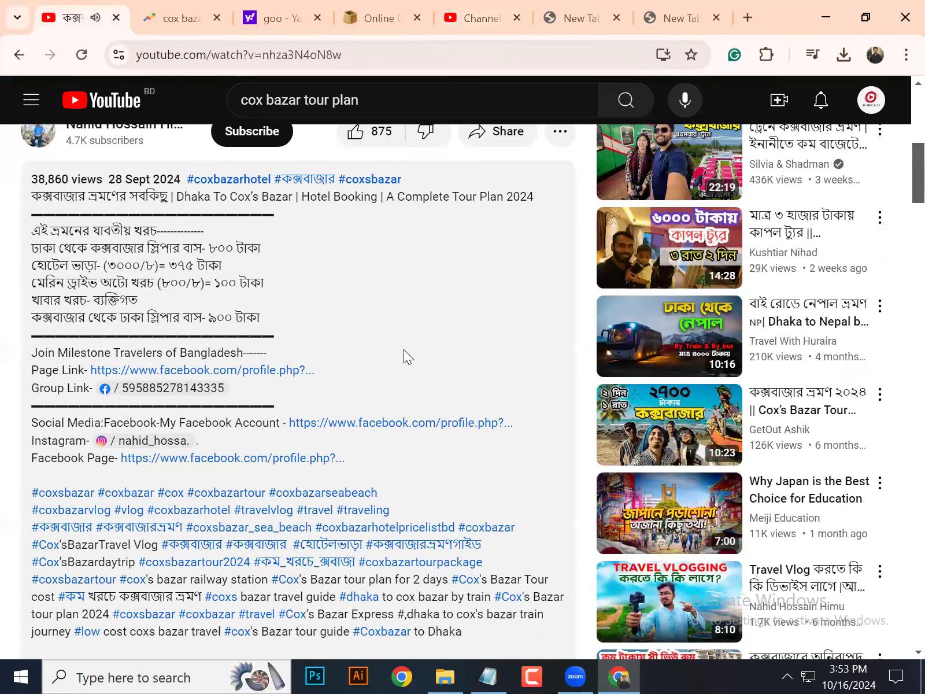
{"action": "scroll", "coordinate": [398, 354], "scroll_direction": "down", "scroll_amount": 15}
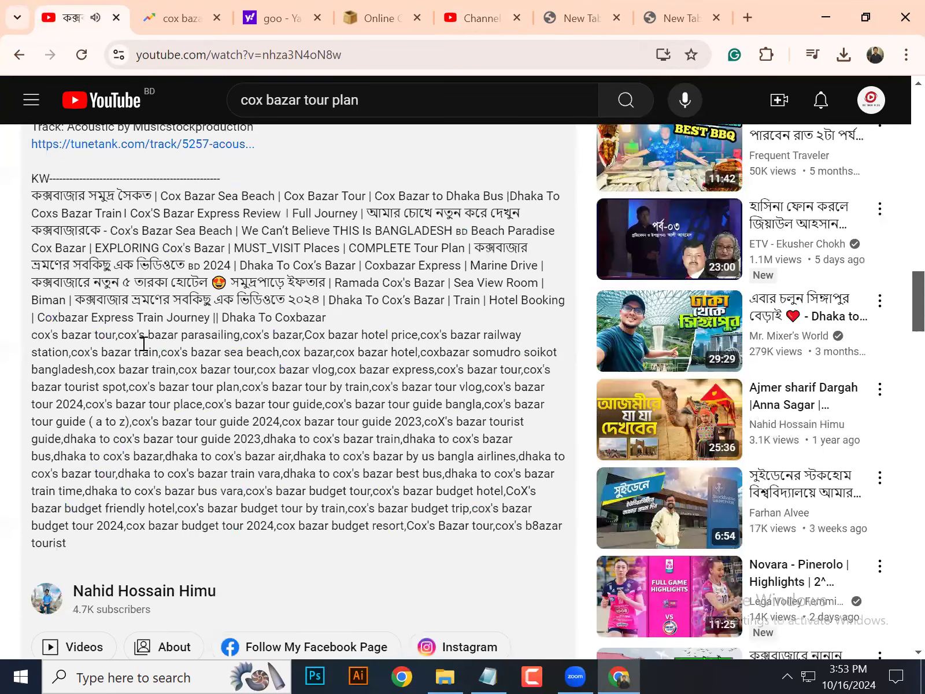
{"action": "scroll", "coordinate": [86, 357], "scroll_direction": "up", "scroll_amount": 10}
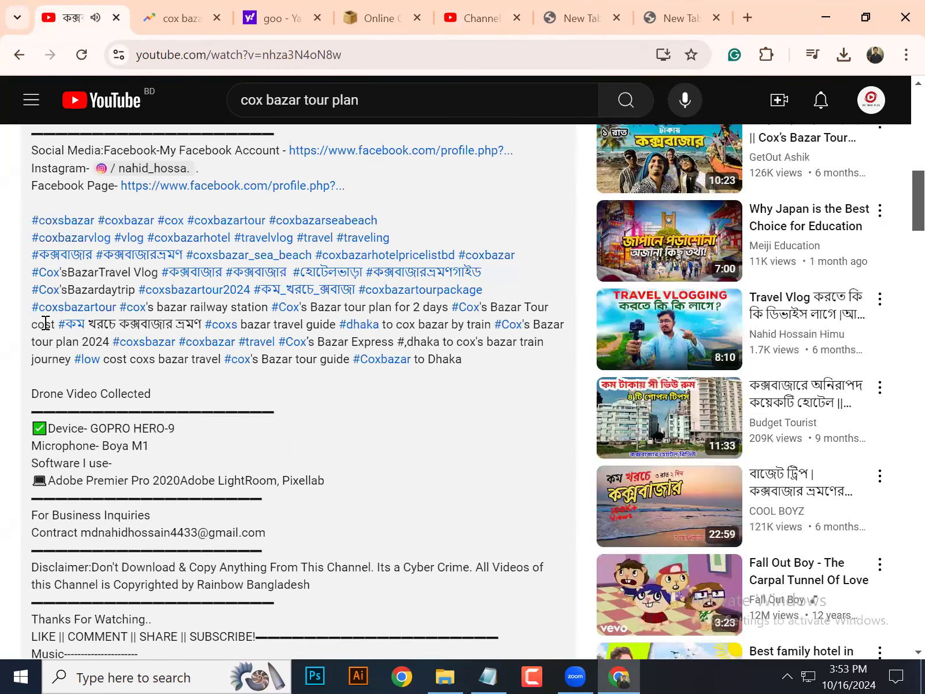
- Examine the social media links and the "Join Milestone Travelers of Bangladesh" page and group links in the competitor's description
{"action": "scroll", "coordinate": [44, 321], "scroll_direction": "up", "scroll_amount": 3}
{"action": "left_click", "coordinate": [341, 346], "text": "shift"}
{"action": "left_click", "coordinate": [395, 357], "text": "shift"}
{"action": "scroll", "coordinate": [397, 358], "scroll_direction": "up", "scroll_amount": 3}
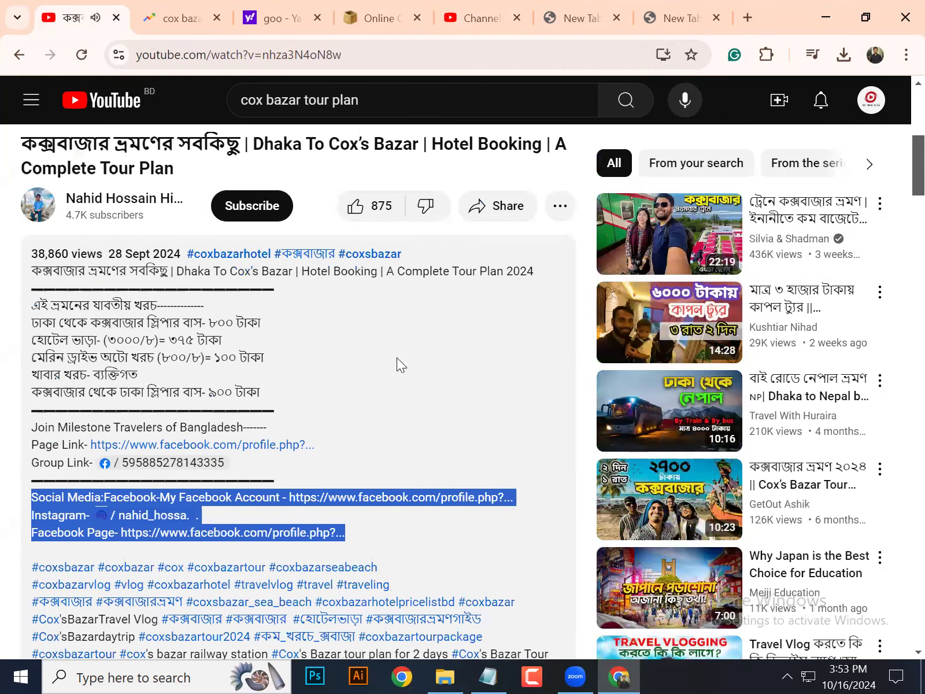
{"action": "scroll", "coordinate": [355, 412], "scroll_direction": "up", "scroll_amount": 2}
{"action": "scroll", "coordinate": [317, 415], "scroll_direction": "down", "scroll_amount": 2}
{"action": "left_click", "coordinate": [199, 490]}
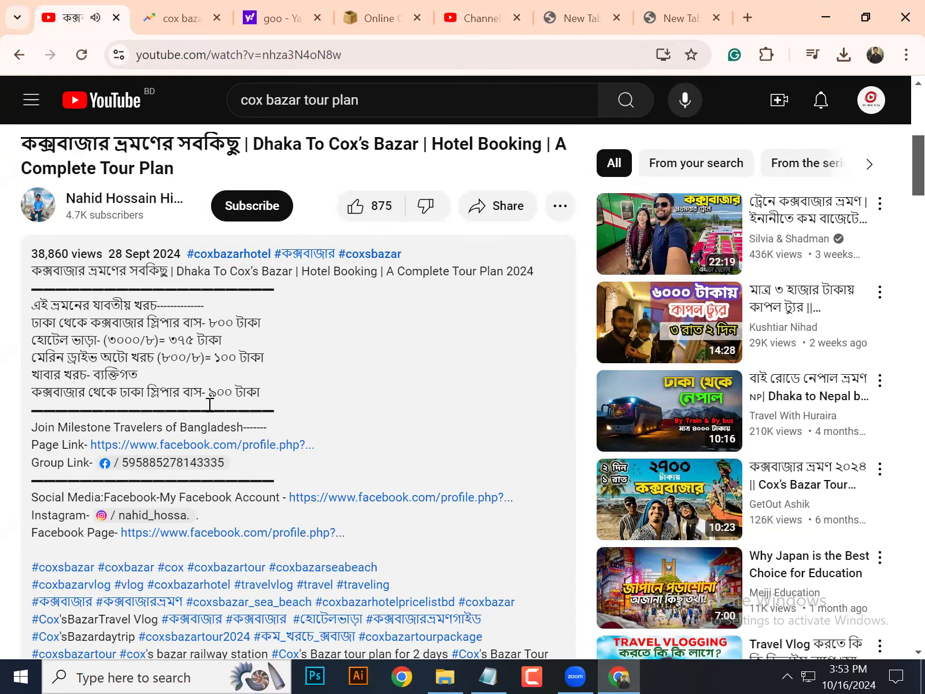
{"action": "scroll", "coordinate": [211, 392], "scroll_direction": "down", "scroll_amount": 2}
{"action": "left_click", "coordinate": [33, 341]}
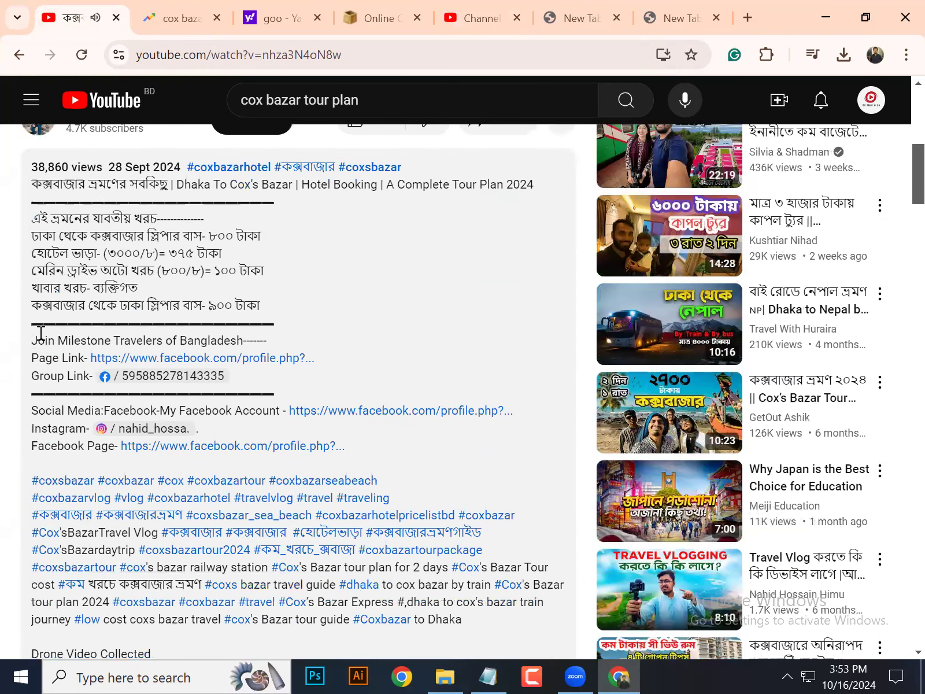
{"action": "left_click_drag", "start_coordinate": [69, 348], "coordinate": [272, 382]}
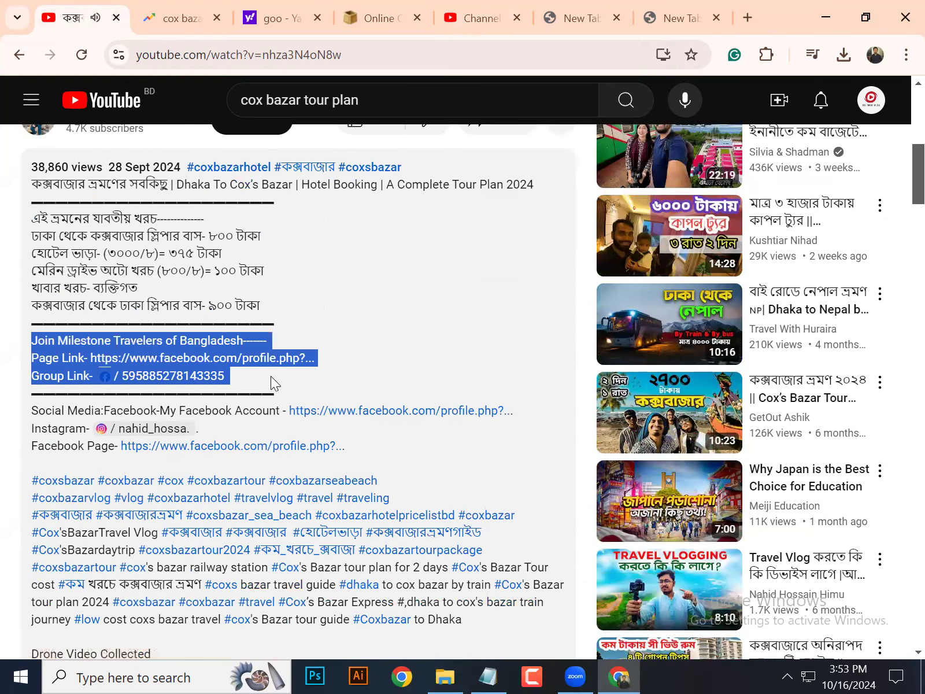
{"action": "left_click", "coordinate": [510, 344]}
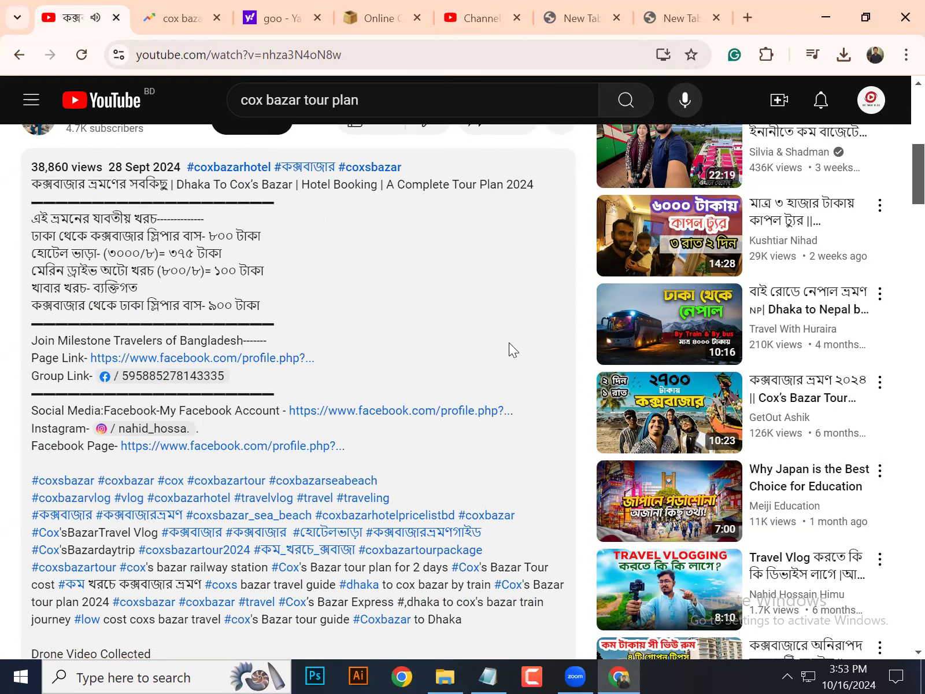
- Recheck the competitor's video description, and return to the upload details in YouTube Studio to view the description and thumbnail section
{"action": "scroll", "coordinate": [509, 342], "scroll_direction": "up", "scroll_amount": 6}
{"action": "scroll", "coordinate": [457, 347], "scroll_direction": "down", "scroll_amount": 5}
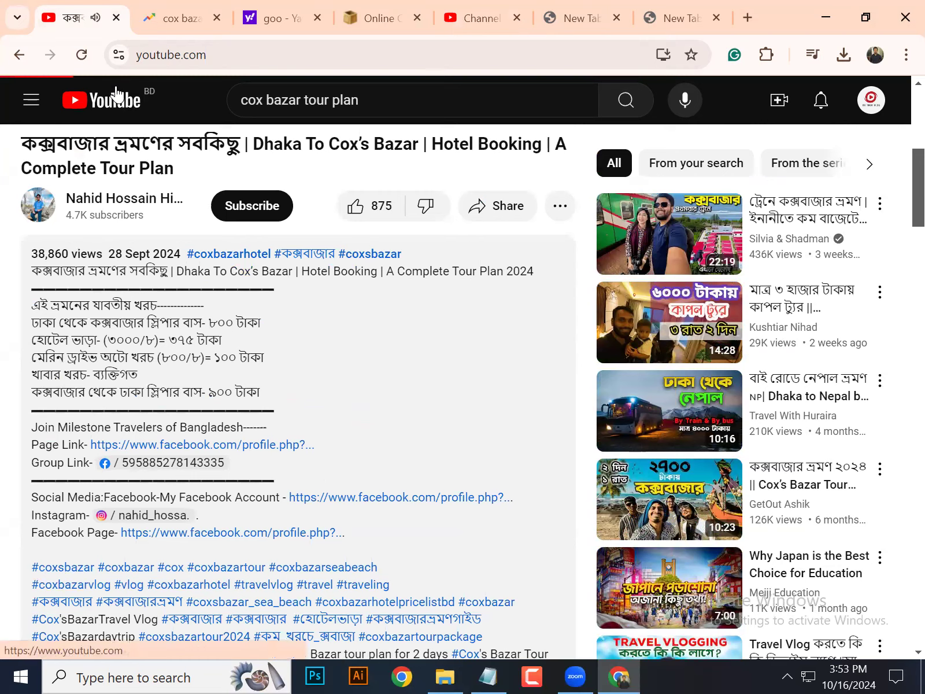
{"action": "left_click", "coordinate": [480, 18]}
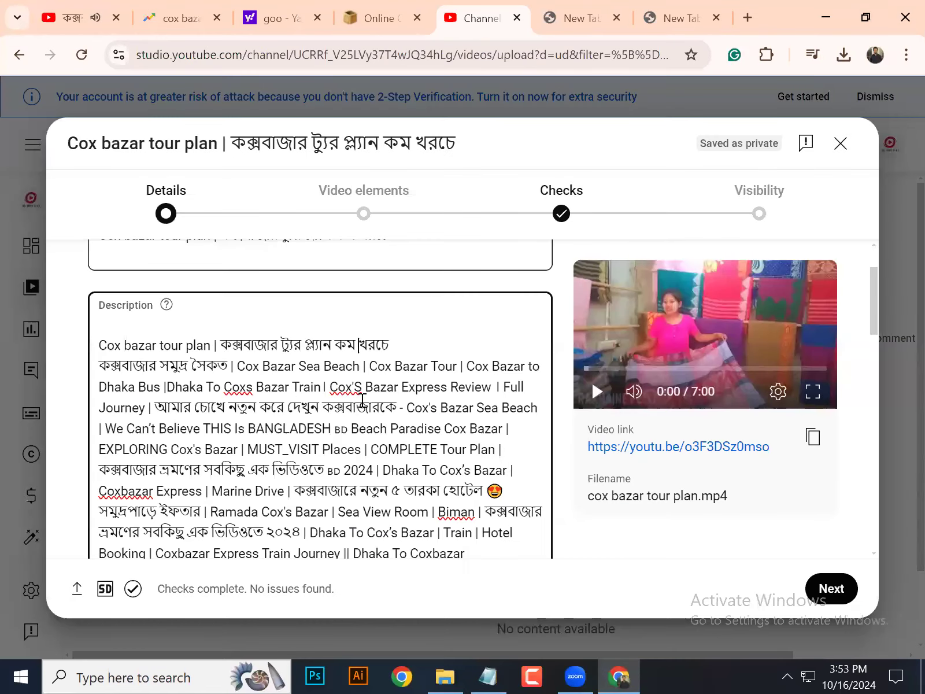
{"action": "scroll", "coordinate": [364, 400], "scroll_direction": "up", "scroll_amount": 2}
{"action": "scroll", "coordinate": [314, 412], "scroll_direction": "down", "scroll_amount": 10}
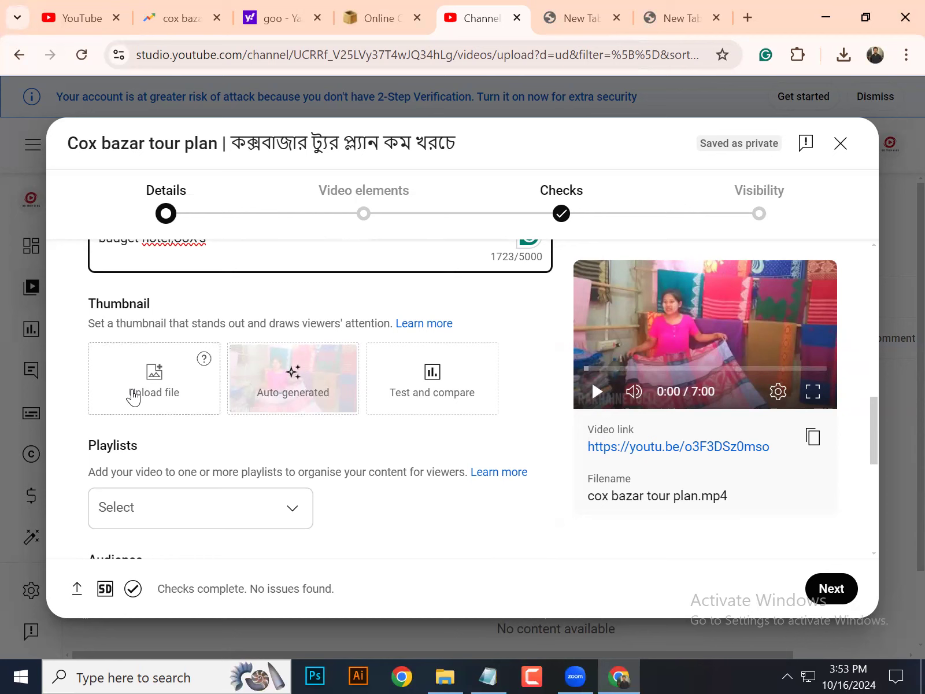
- Open Canva in a new browser tab, search for "youtube thumnail" and browse the matching thumbnail templates
{"action": "left_click", "coordinate": [748, 17]}
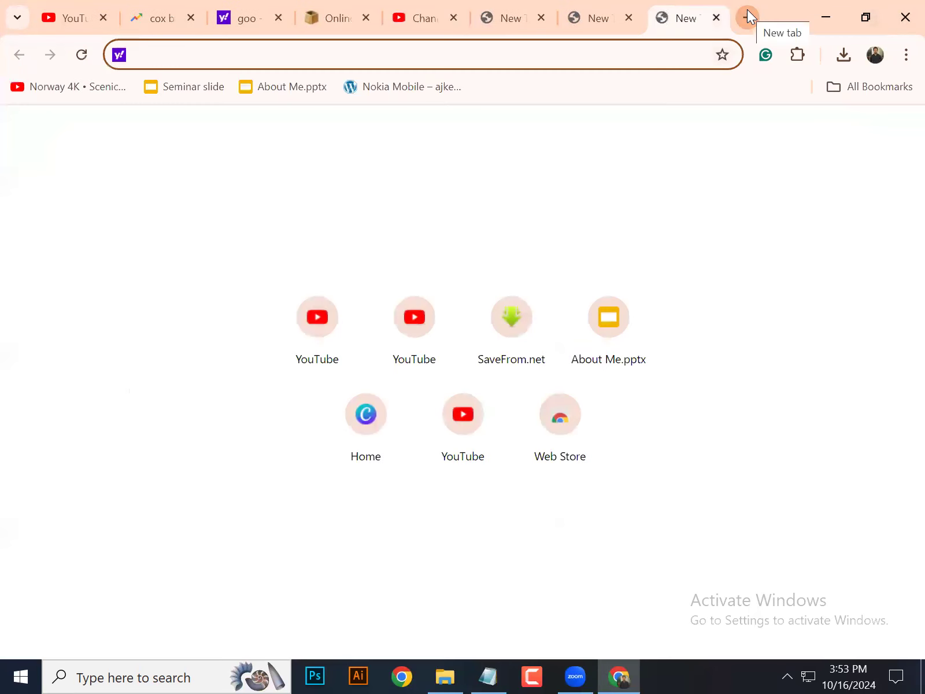
{"action": "left_click", "coordinate": [359, 434]}
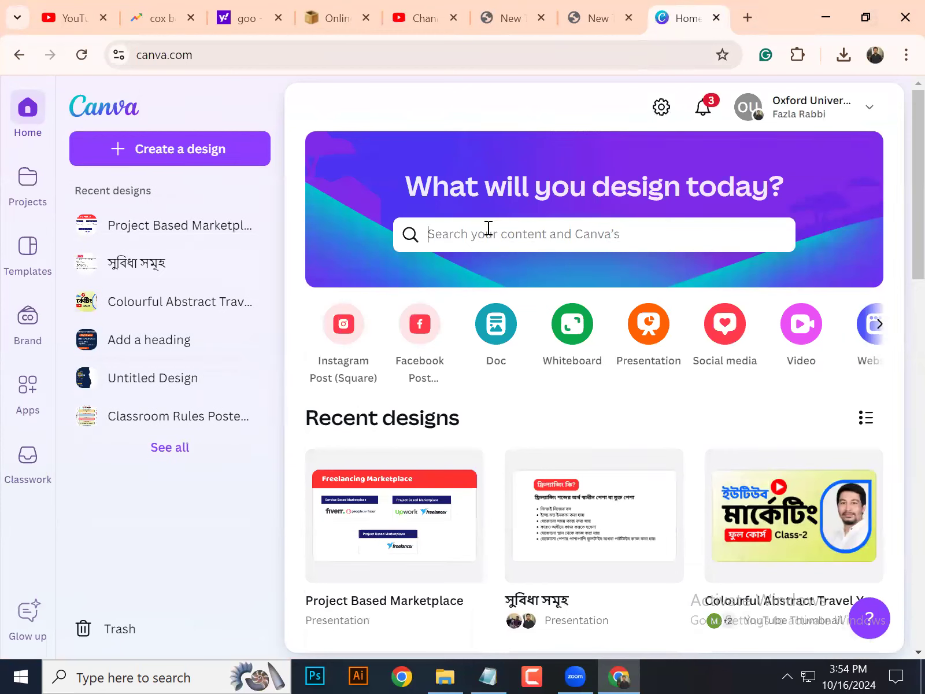
{"action": "left_click", "coordinate": [463, 239]}
{"action": "type", "text": "y"}
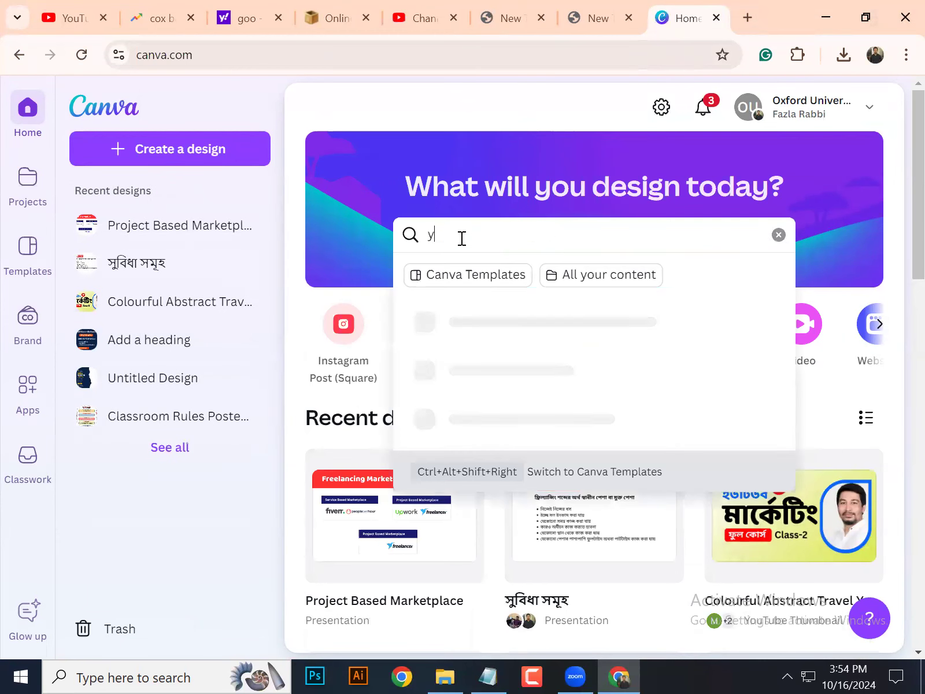
{"action": "type", "text": "outube thumnail"}
{"action": "key", "text": "Return"}
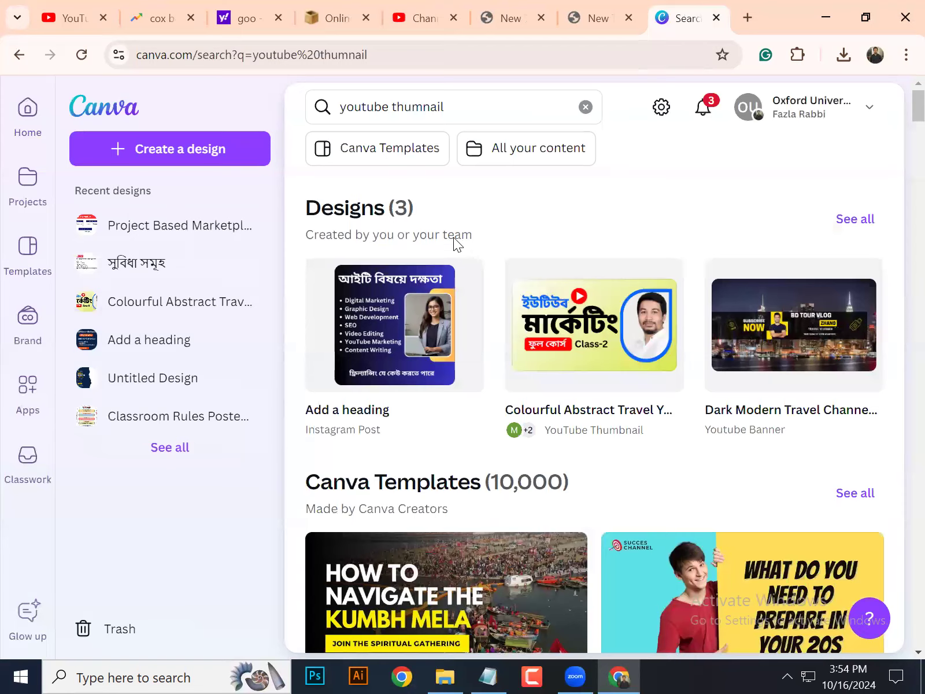
{"action": "scroll", "coordinate": [453, 237], "scroll_direction": "down", "scroll_amount": 9}
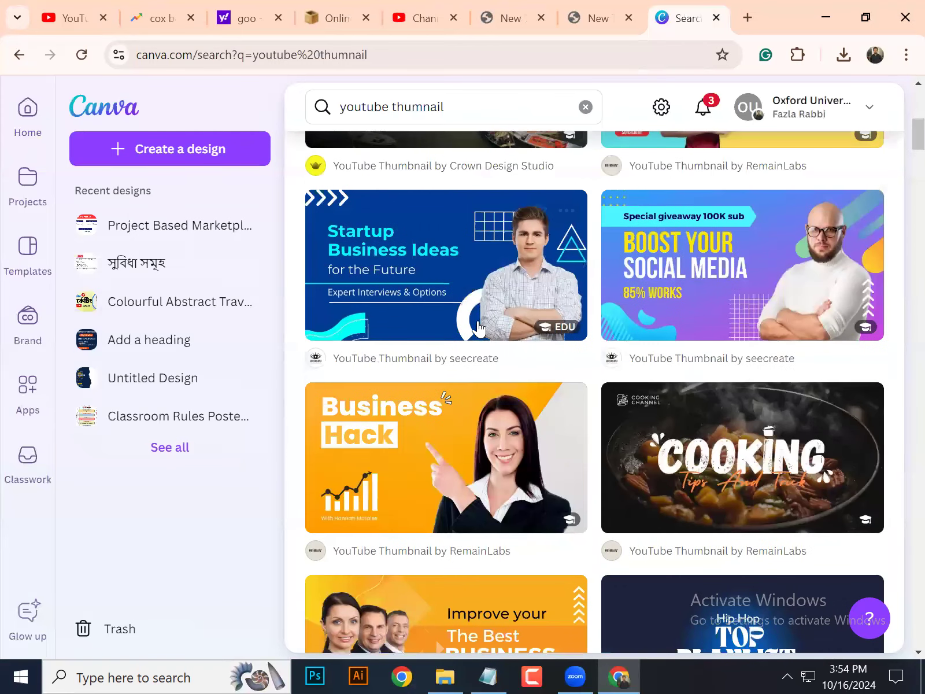
{"action": "scroll", "coordinate": [485, 300], "scroll_direction": "down", "scroll_amount": 10}
{"action": "scroll", "coordinate": [478, 334], "scroll_direction": "down", "scroll_amount": 17}
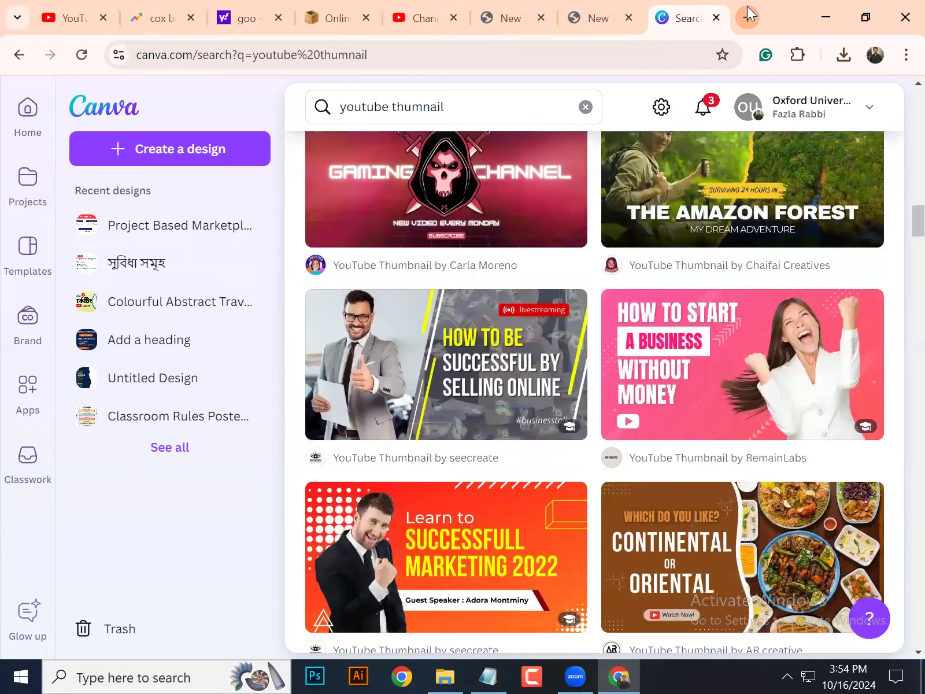
- Look up "youtube thumbnail size" with a web search in a new browser tab
{"action": "left_click", "coordinate": [748, 18]}
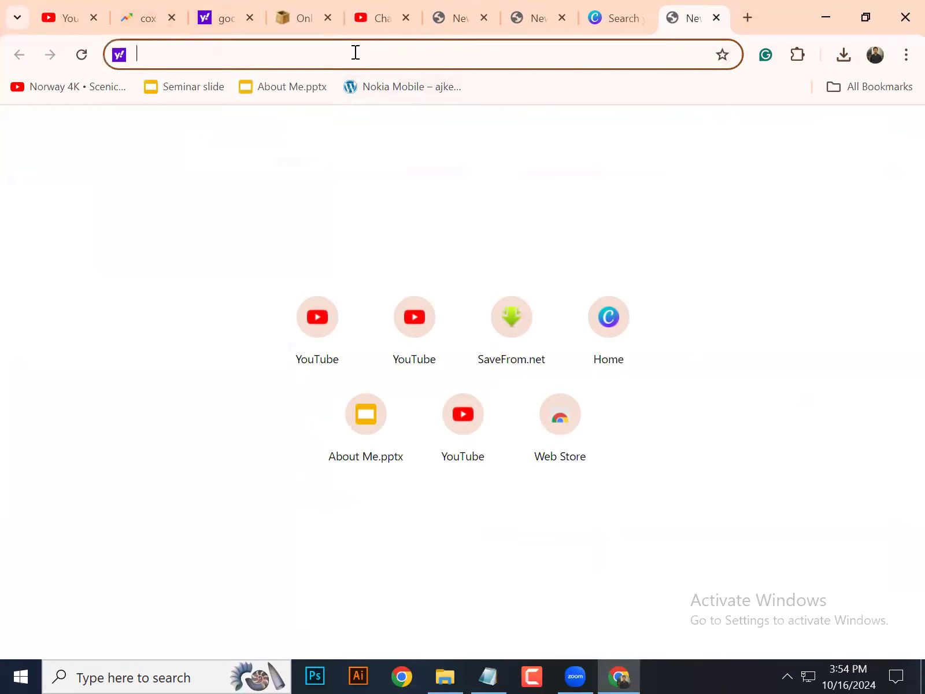
{"action": "type", "text": "yotbe"}
{"action": "key", "text": "BackSpace"}
{"action": "key", "text": "BackSpace"}
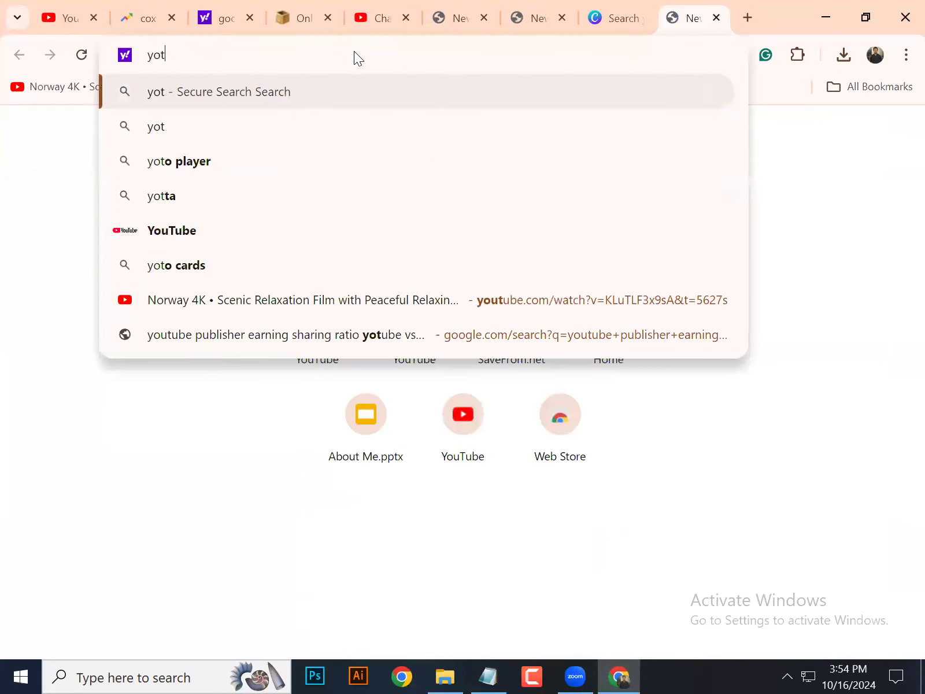
{"action": "type", "text": "ube thuh"}
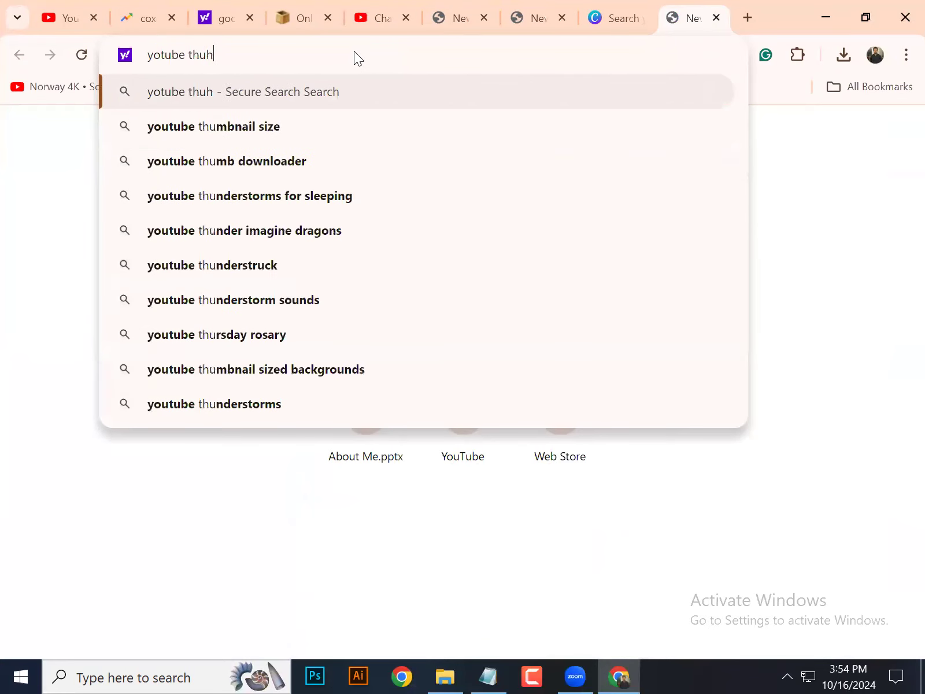
{"action": "type", "text": "n"}
{"action": "key", "text": "BackSpace"}
{"action": "key", "text": "BackSpace"}
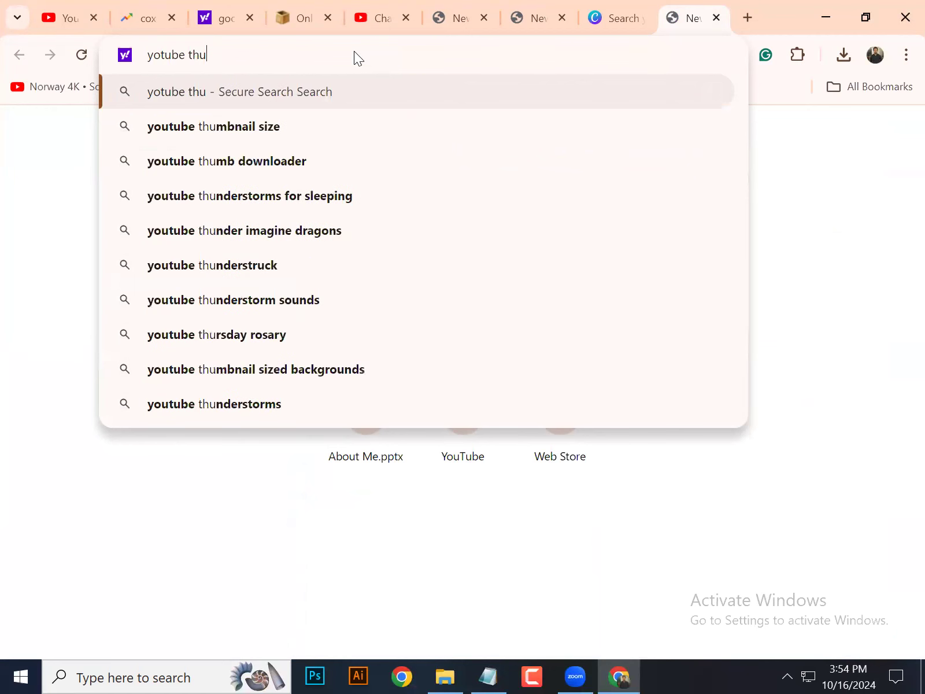
{"action": "left_click", "coordinate": [304, 126]}
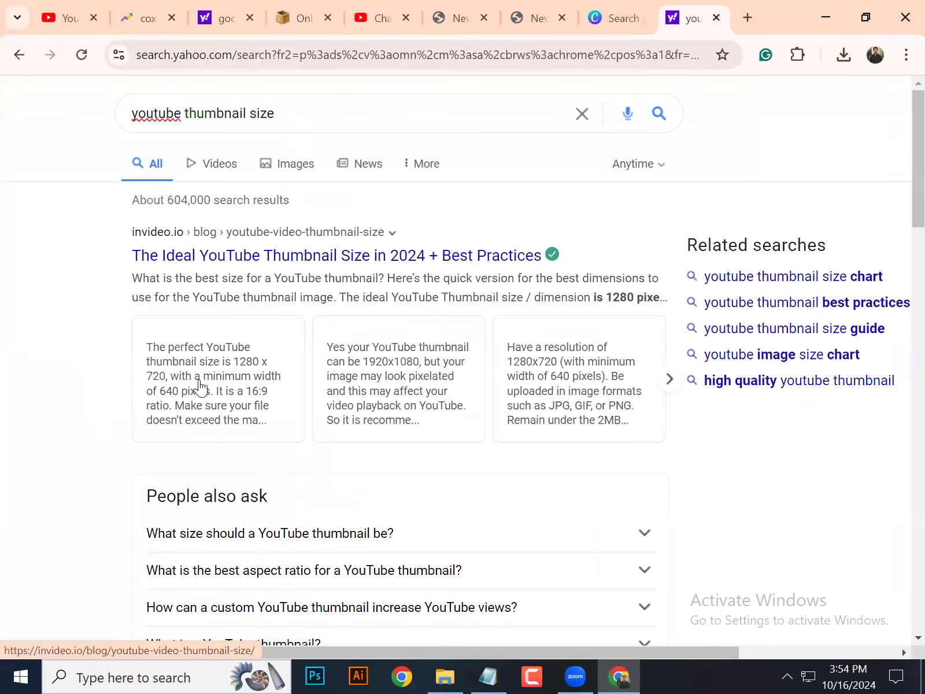
- Return to the Canva templates and open the "Grow Business Rapidly" blue and yellow thumbnail's details
{"action": "left_click", "coordinate": [617, 18]}
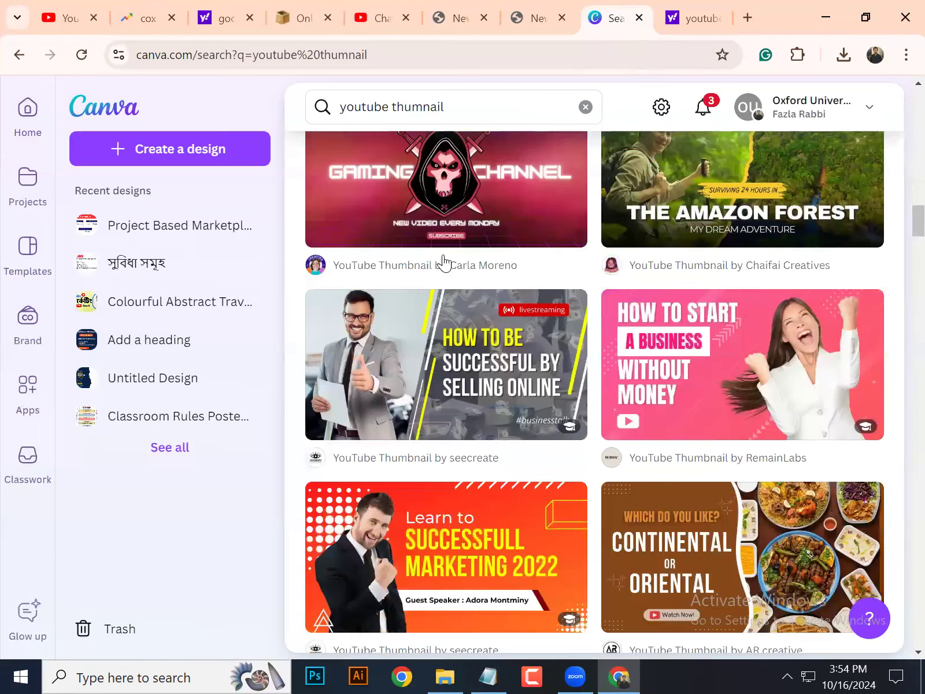
{"action": "scroll", "coordinate": [467, 349], "scroll_direction": "down", "scroll_amount": 5}
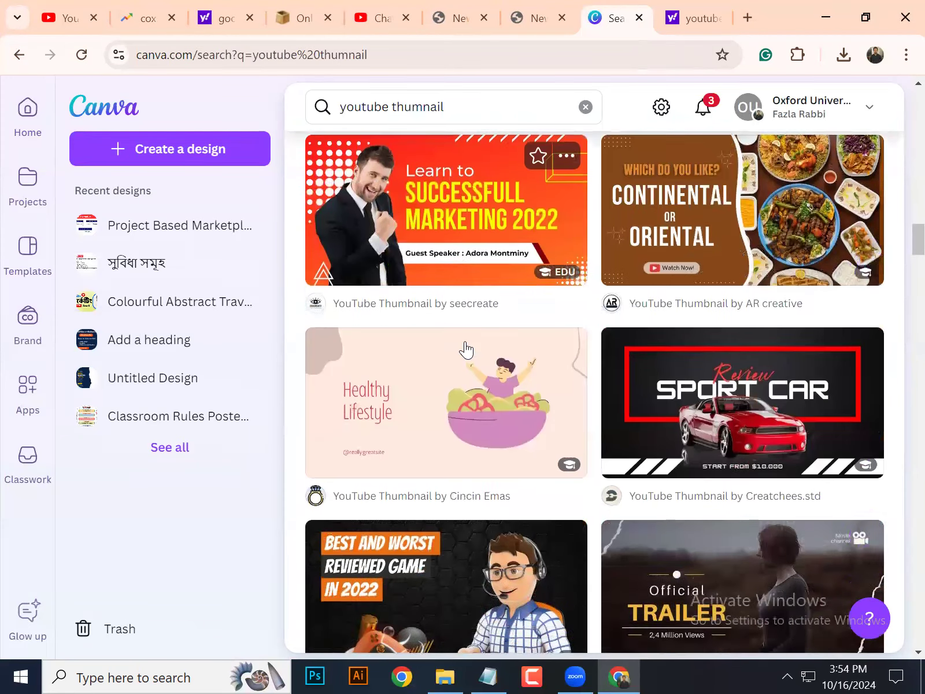
{"action": "scroll", "coordinate": [467, 348], "scroll_direction": "down", "scroll_amount": 15}
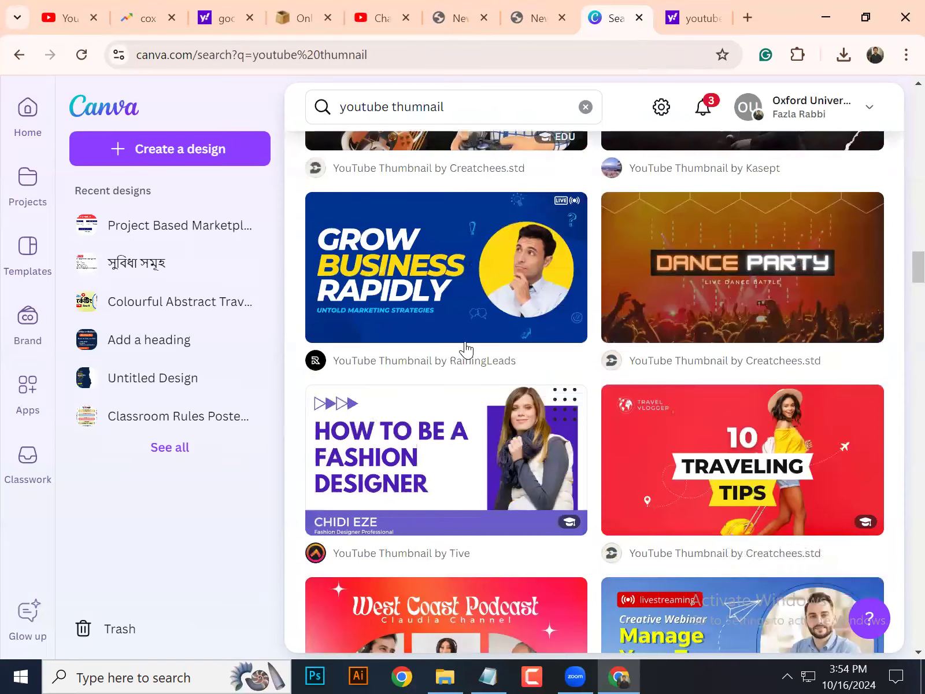
{"action": "scroll", "coordinate": [552, 362], "scroll_direction": "up", "scroll_amount": 5}
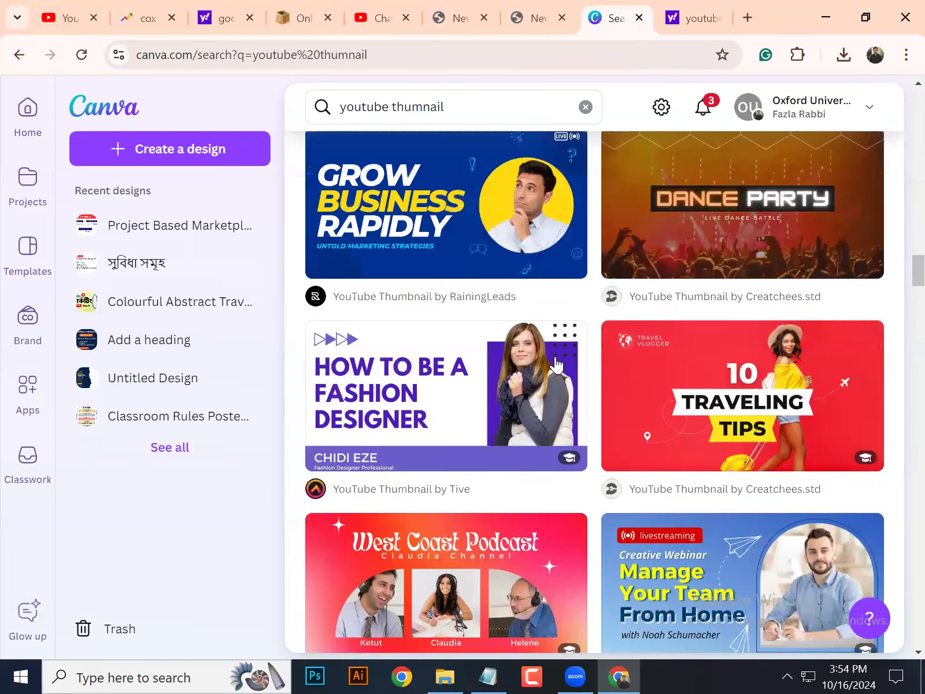
{"action": "scroll", "coordinate": [554, 364], "scroll_direction": "up", "scroll_amount": 3}
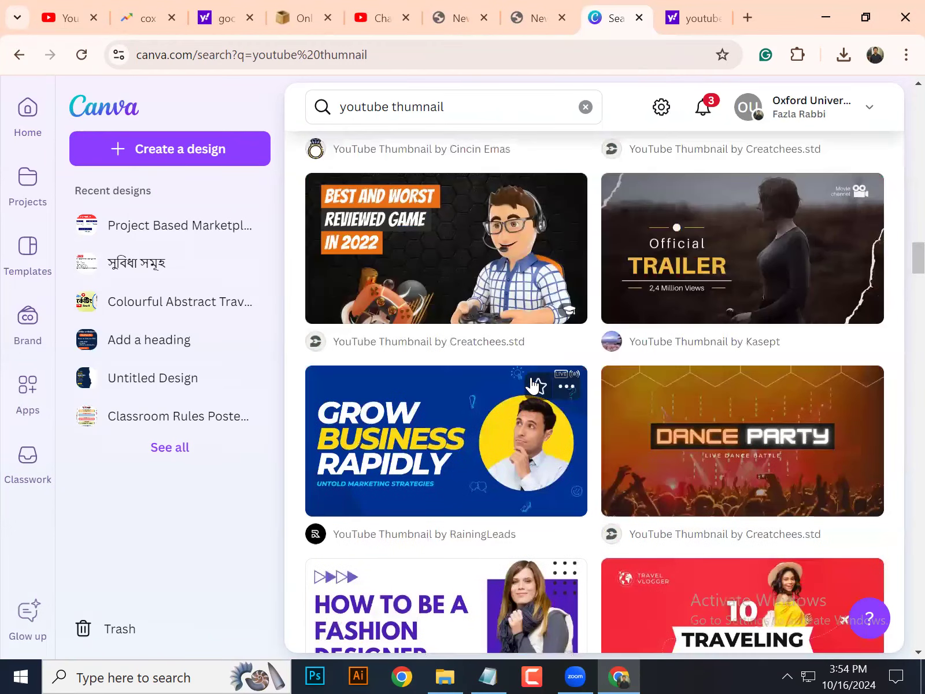
{"action": "scroll", "coordinate": [533, 384], "scroll_direction": "down", "scroll_amount": 3}
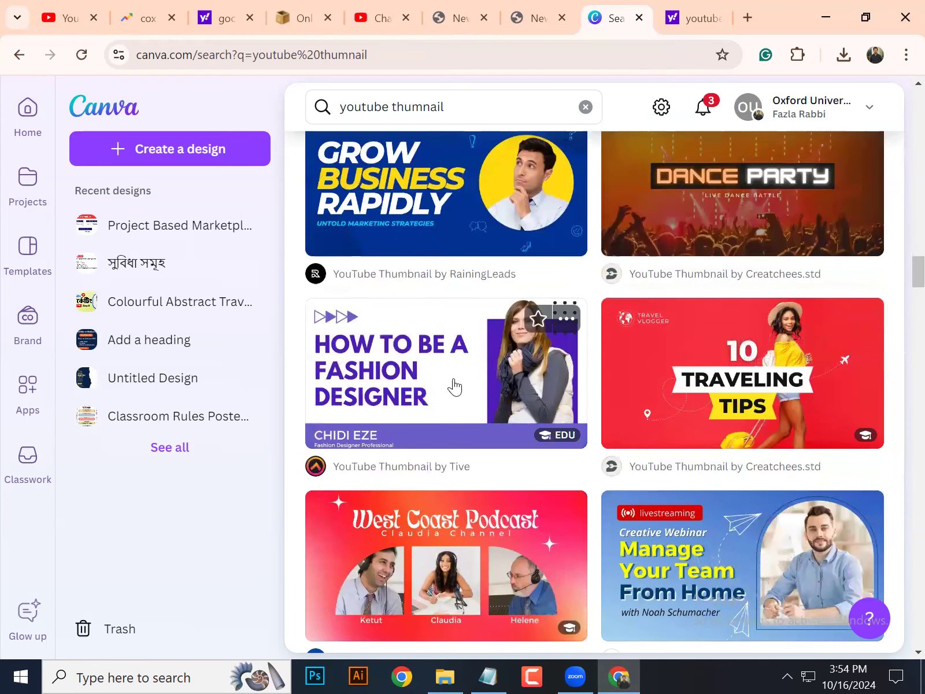
{"action": "left_click", "coordinate": [548, 226]}
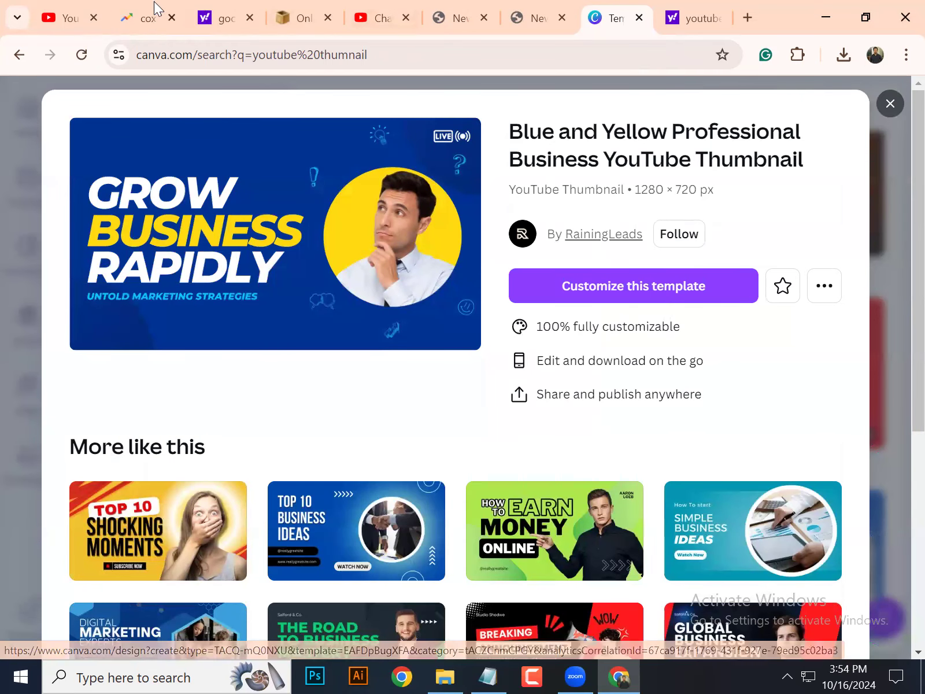
- Check the "Cox bazar tour plan" title in YouTube Studio and look at the thumbnails on the YouTube home page
{"action": "mouse_move", "coordinate": [370, 21]}
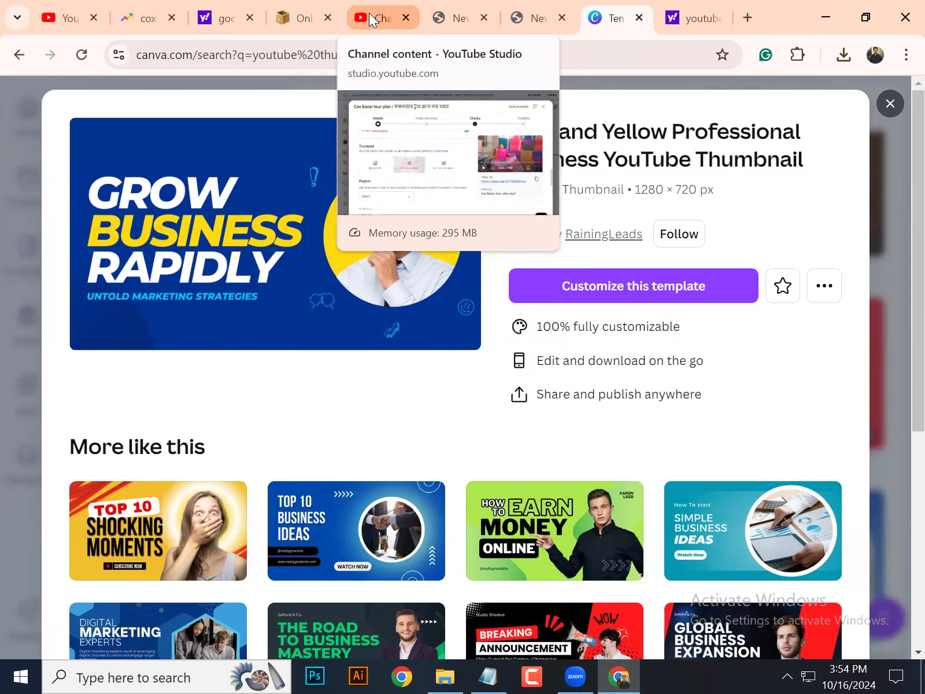
{"action": "left_click", "coordinate": [370, 21]}
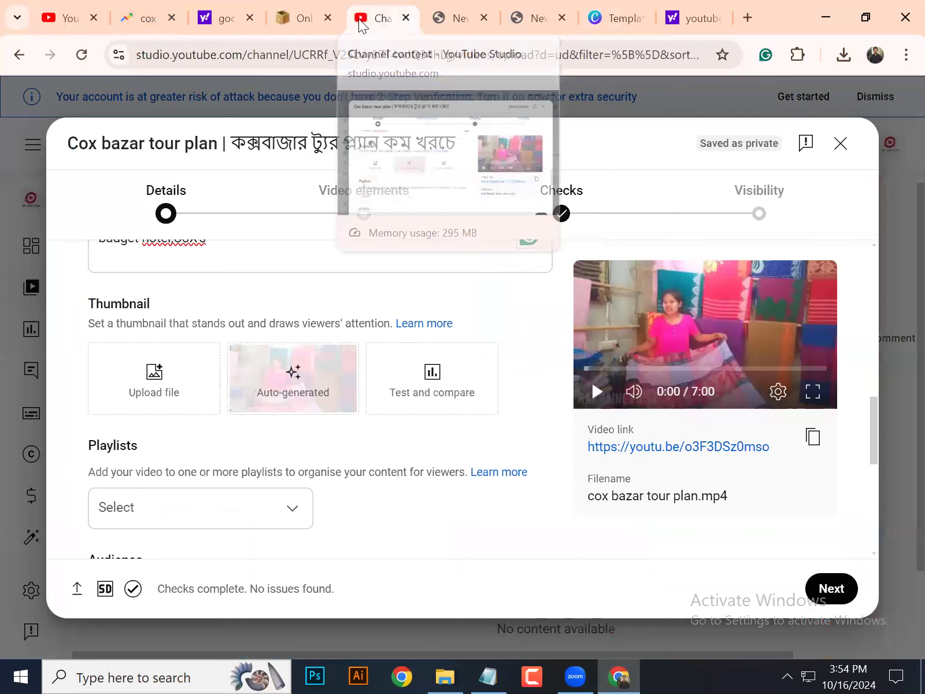
{"action": "scroll", "coordinate": [251, 260], "scroll_direction": "up", "scroll_amount": 5}
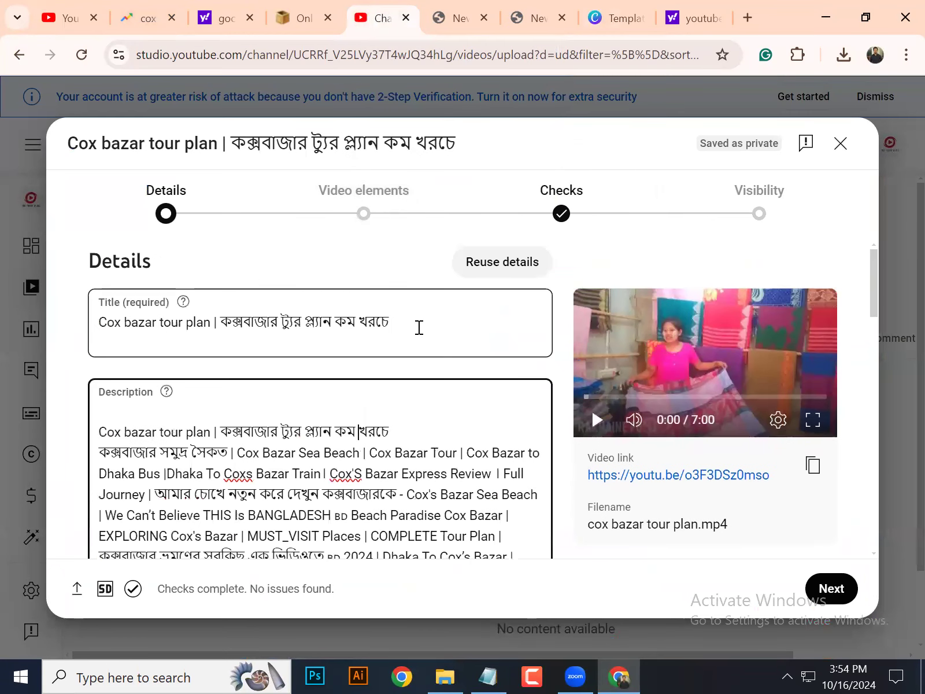
{"action": "left_click_drag", "start_coordinate": [211, 322], "coordinate": [85, 321]}
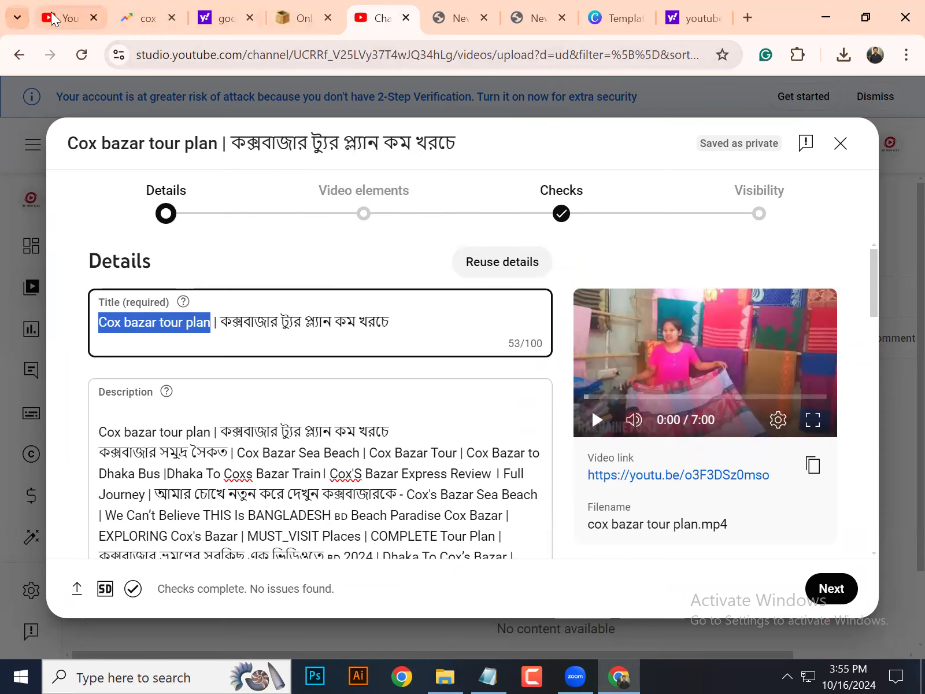
{"action": "left_click", "coordinate": [66, 18]}
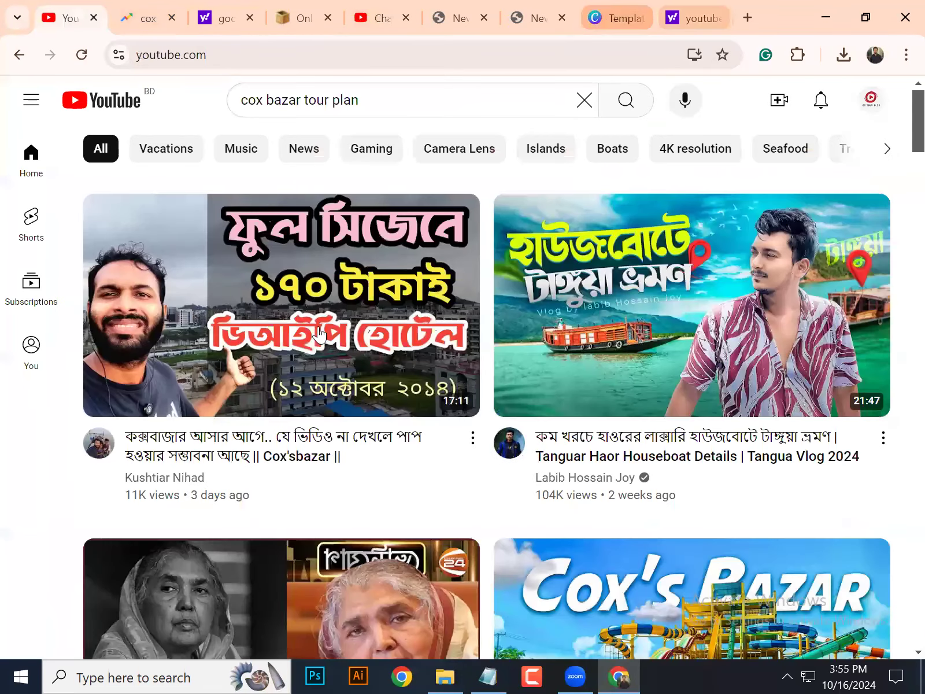
- Go back to Canva, open the blue and yellow business template for customizing, and delete all its headline and tagline text
{"action": "left_click", "coordinate": [617, 5]}
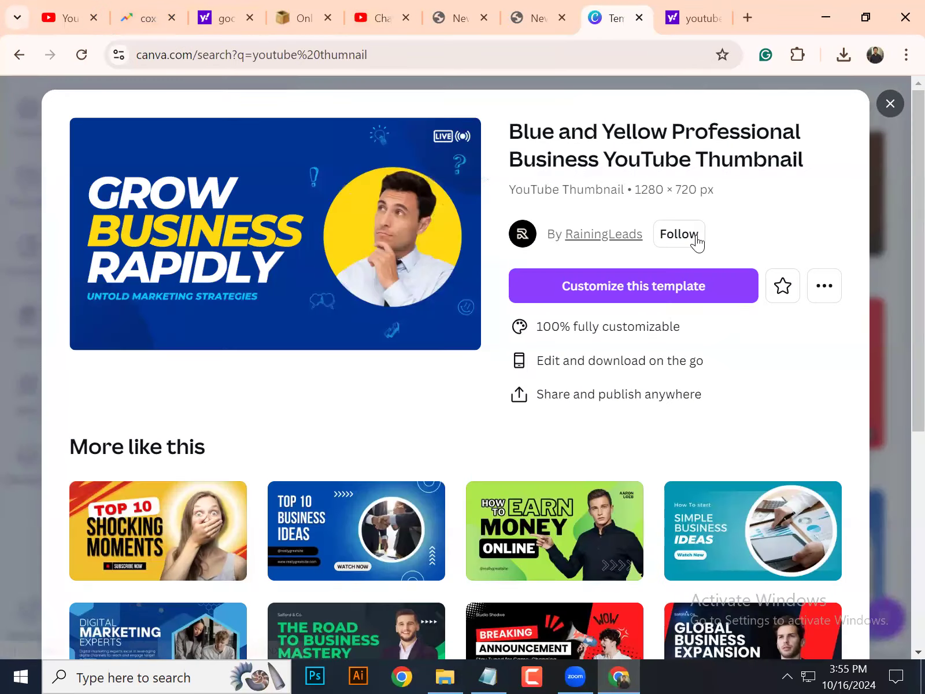
{"action": "left_click", "coordinate": [685, 295]}
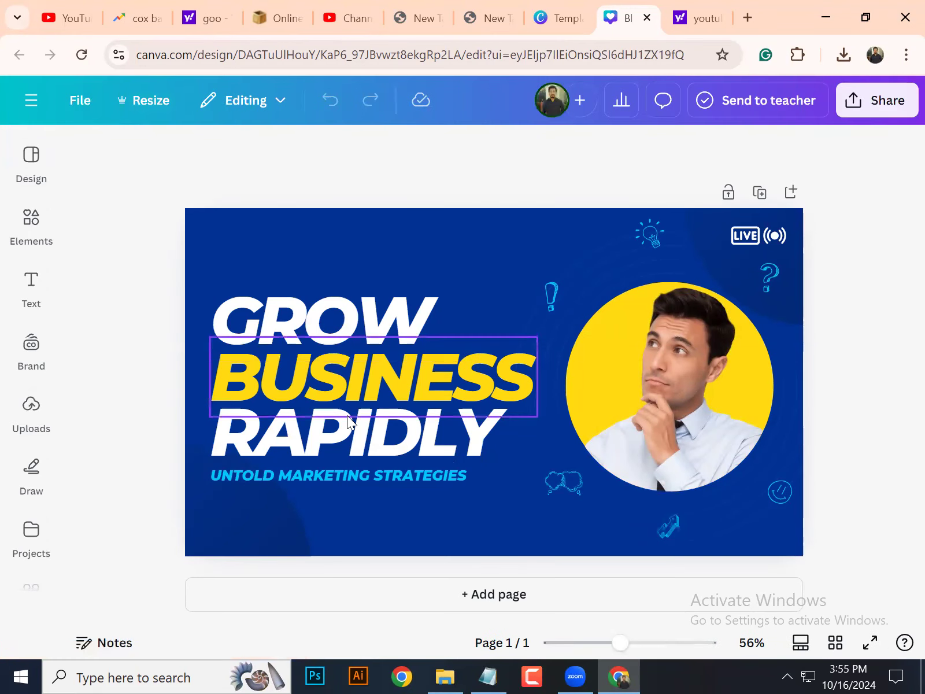
{"action": "left_click_drag", "start_coordinate": [265, 262], "coordinate": [428, 435]}
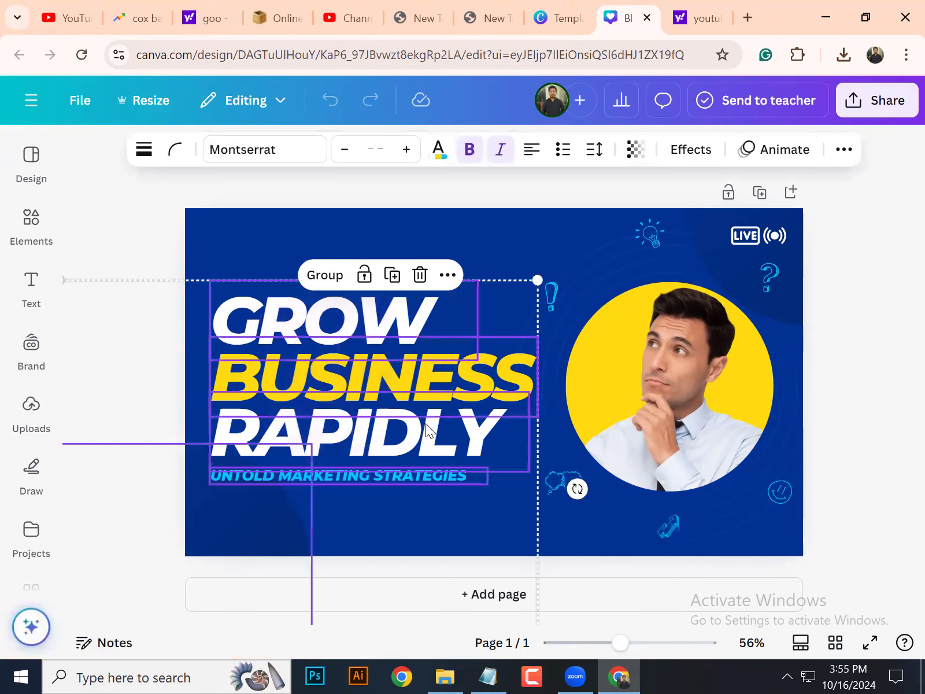
{"action": "key", "text": "Delete"}
- Add a default heading text box to the thumbnail and move it into the empty area beside the man's portrait
{"action": "left_click", "coordinate": [31, 284]}
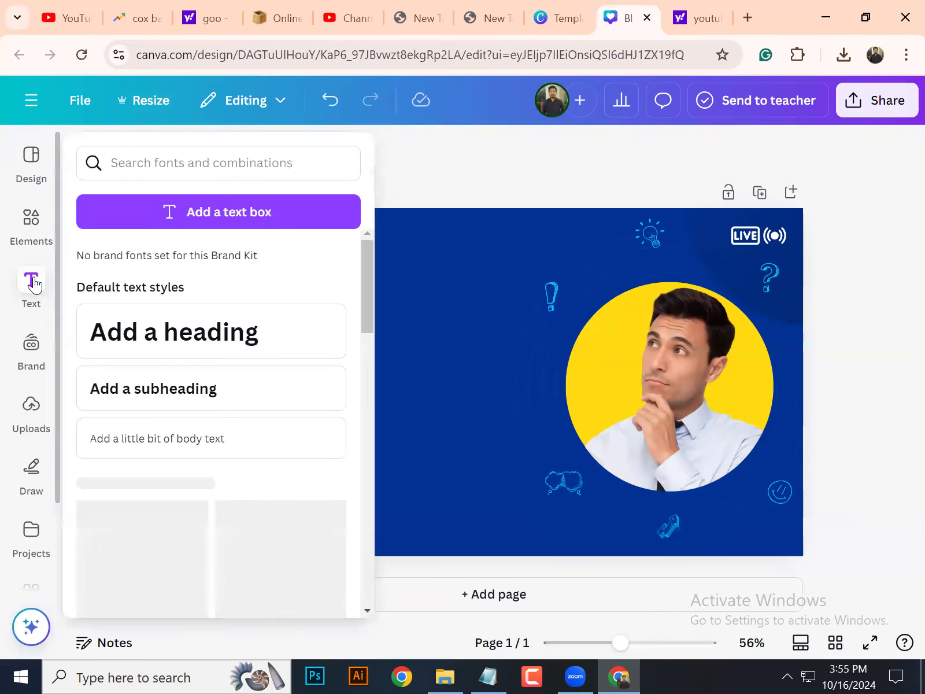
{"action": "left_click", "coordinate": [197, 324]}
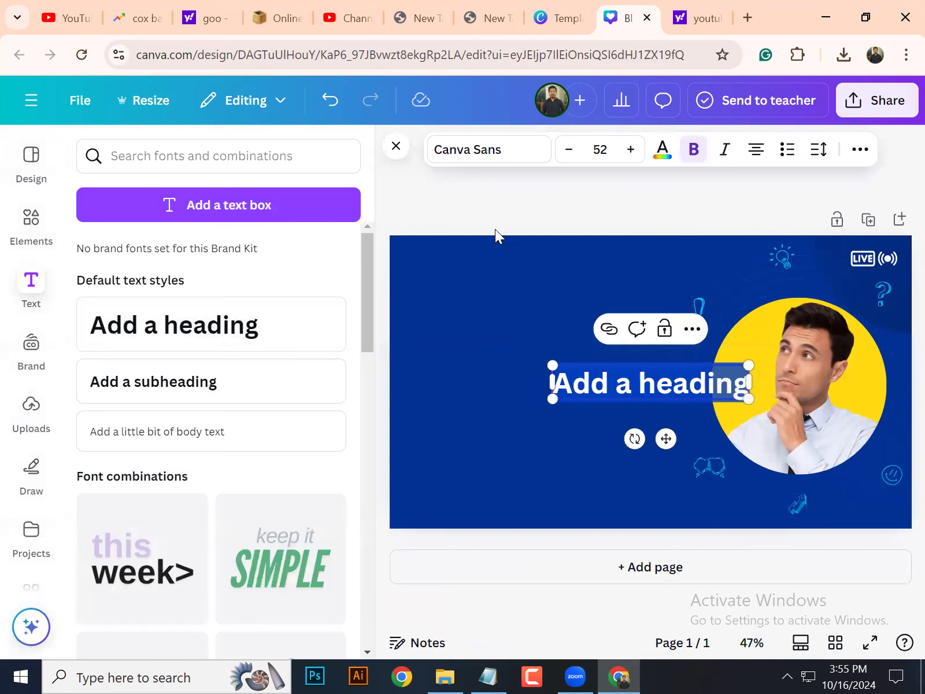
{"action": "left_click", "coordinate": [465, 340]}
{"action": "left_click_drag", "start_coordinate": [605, 380], "coordinate": [525, 316]}
- Set the new heading's text color to white
{"action": "left_click", "coordinate": [662, 149]}
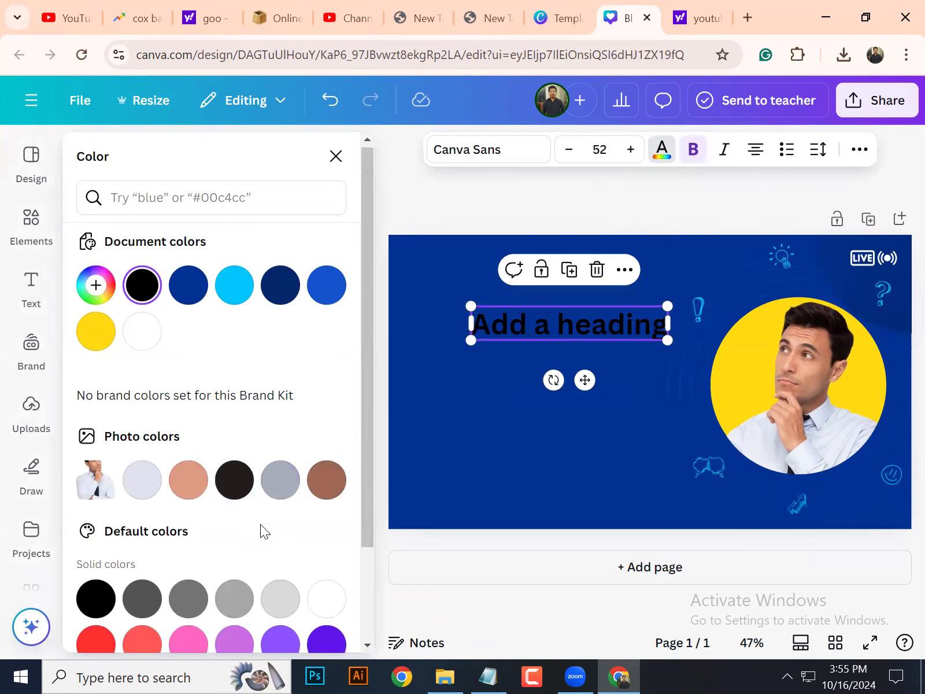
{"action": "scroll", "coordinate": [262, 529], "scroll_direction": "down", "scroll_amount": 2}
{"action": "left_click", "coordinate": [325, 512]}
- Clear the placeholder wording from the white heading text box
{"action": "left_click", "coordinate": [585, 328]}
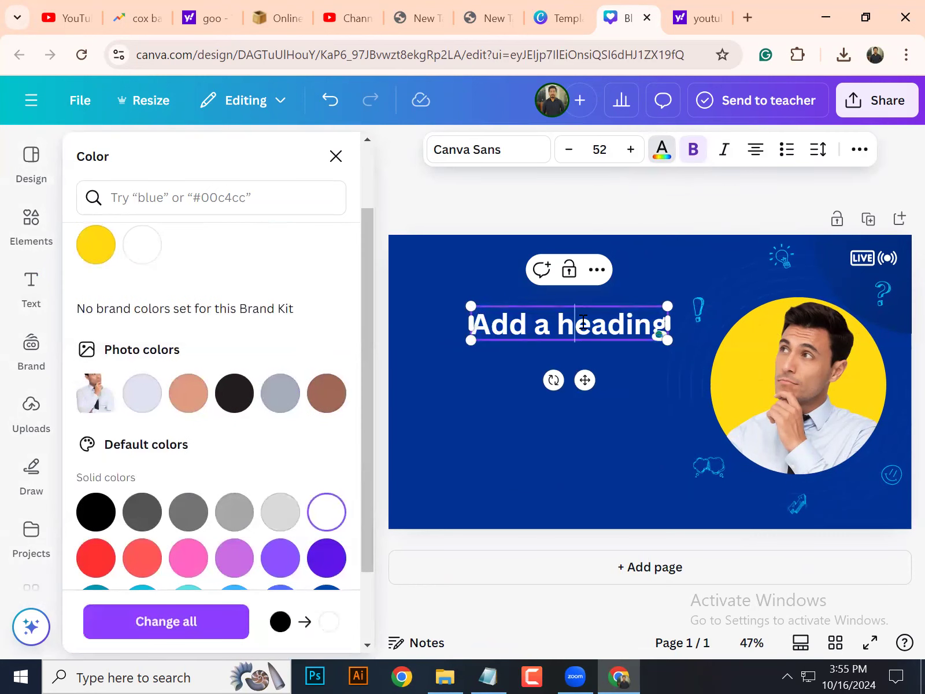
{"action": "key", "text": "ctrl+a"}
{"action": "key", "text": "BackSpace"}
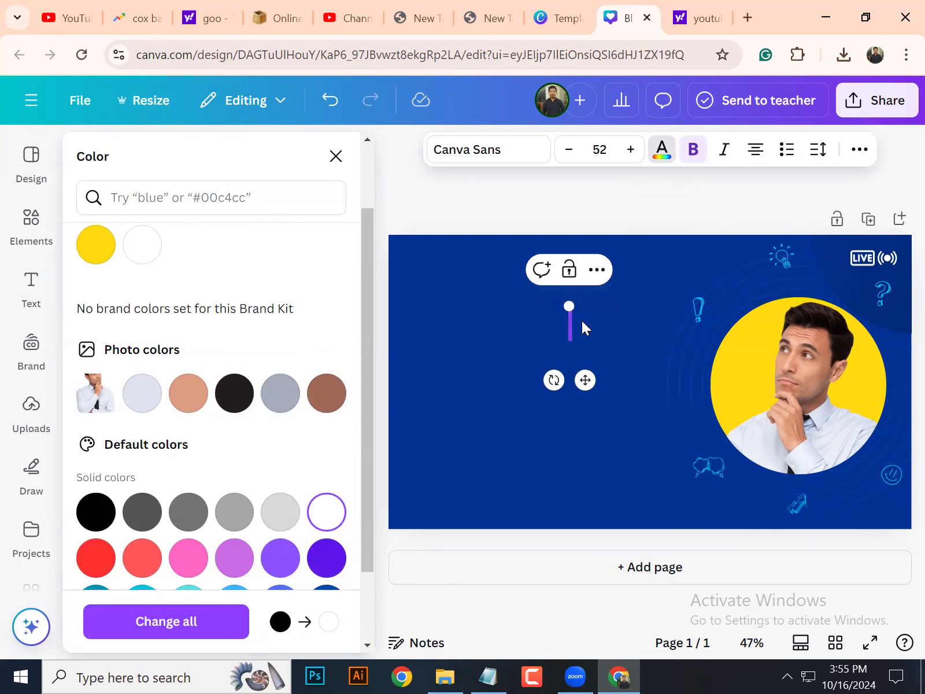
- Enter "Cox bazar tour plan" as the thumbnail's white heading and move it down beside the man's photo
{"action": "type", "text": "Cox bazar tour plan"}
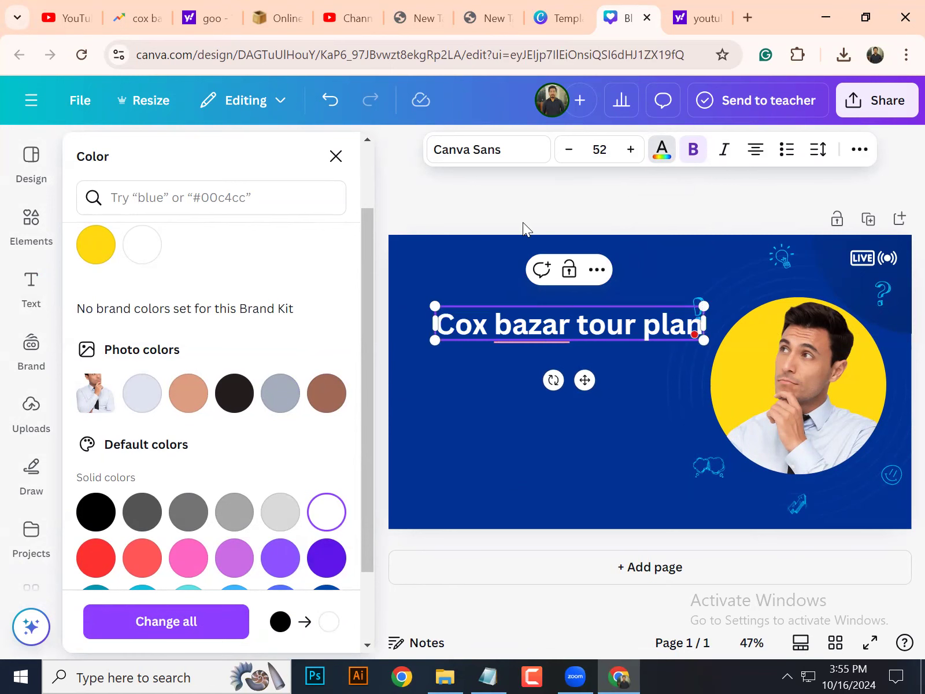
{"action": "left_click", "coordinate": [504, 198]}
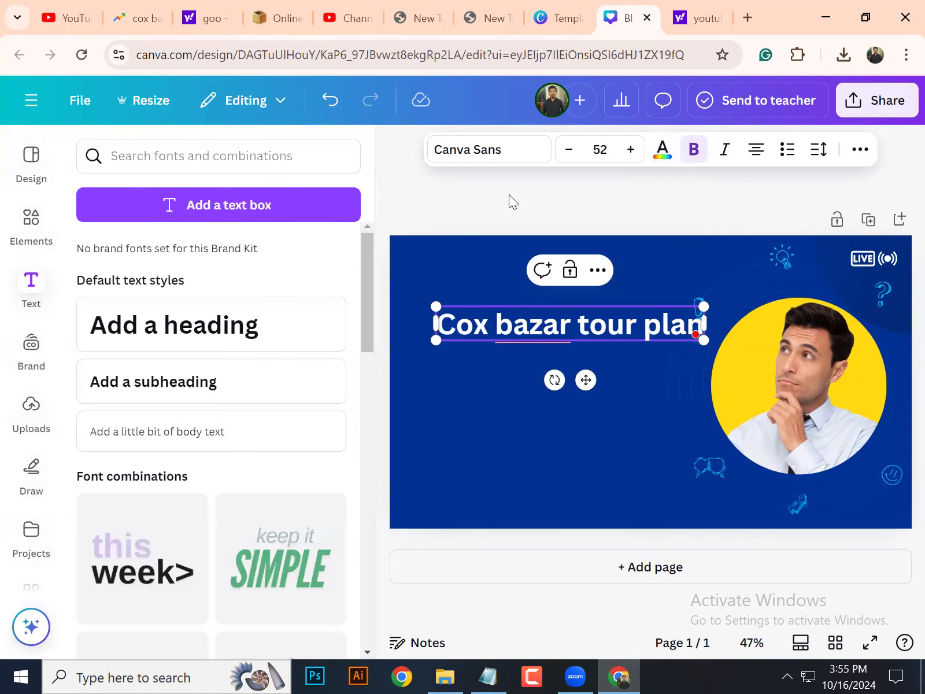
{"action": "left_click", "coordinate": [509, 194]}
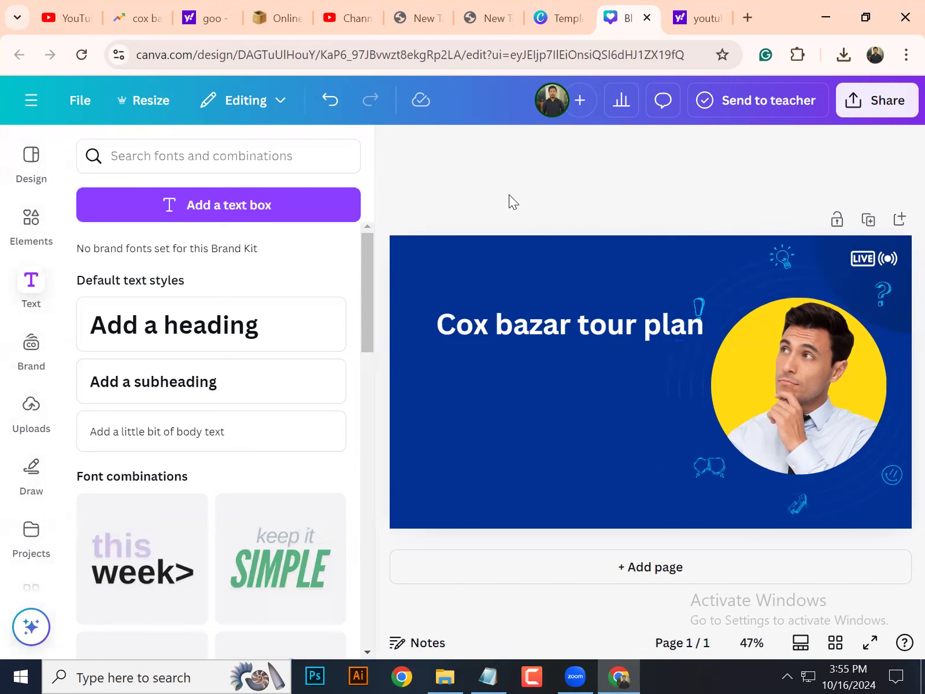
{"action": "left_click", "coordinate": [529, 331]}
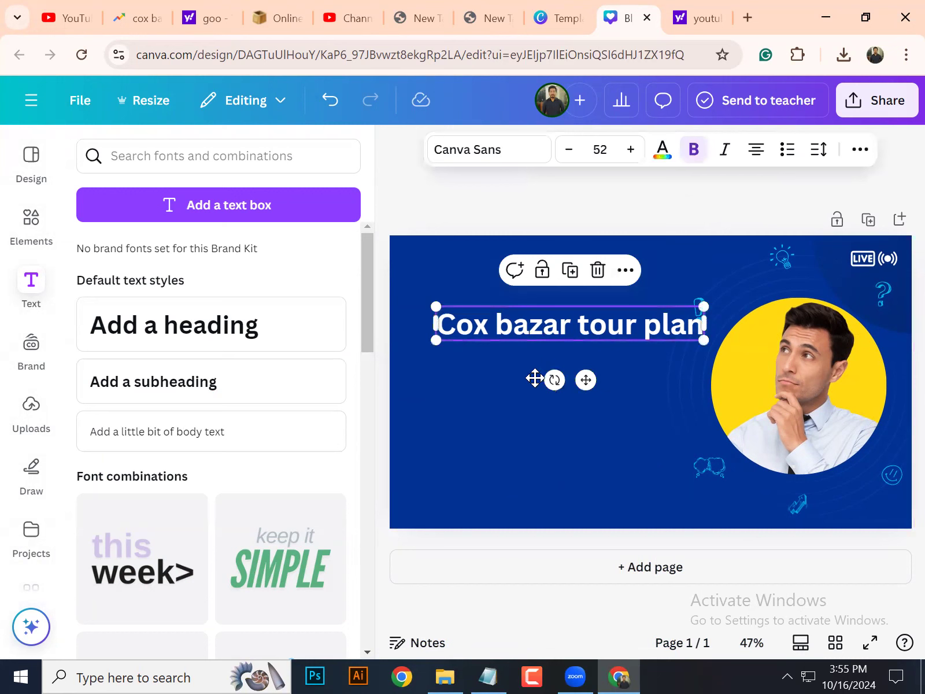
{"action": "left_click_drag", "start_coordinate": [529, 330], "coordinate": [540, 396]}
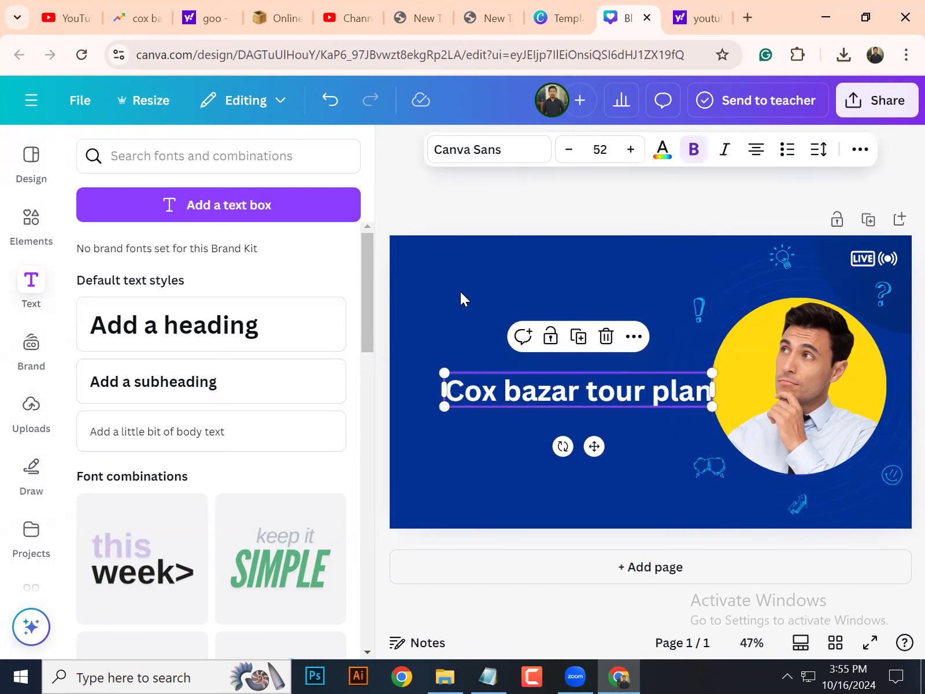
- Download the thumbnail design as a JPG file
{"action": "left_click", "coordinate": [904, 99]}
{"action": "scroll", "coordinate": [773, 431], "scroll_direction": "down", "scroll_amount": 1}
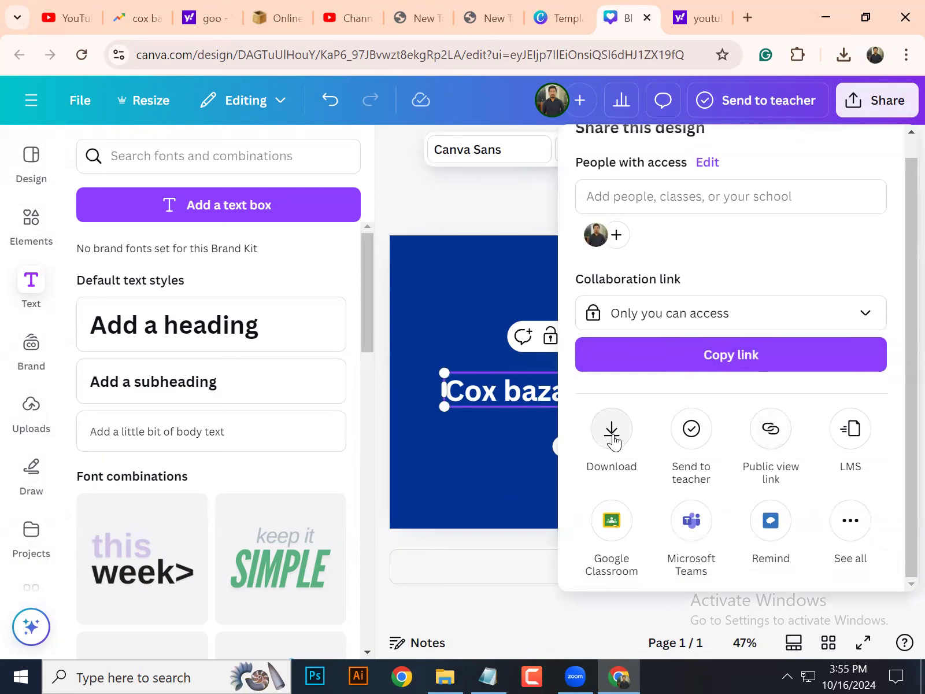
{"action": "scroll", "coordinate": [876, 310], "scroll_direction": "up", "scroll_amount": 1}
{"action": "scroll", "coordinate": [876, 310], "scroll_direction": "down", "scroll_amount": 1}
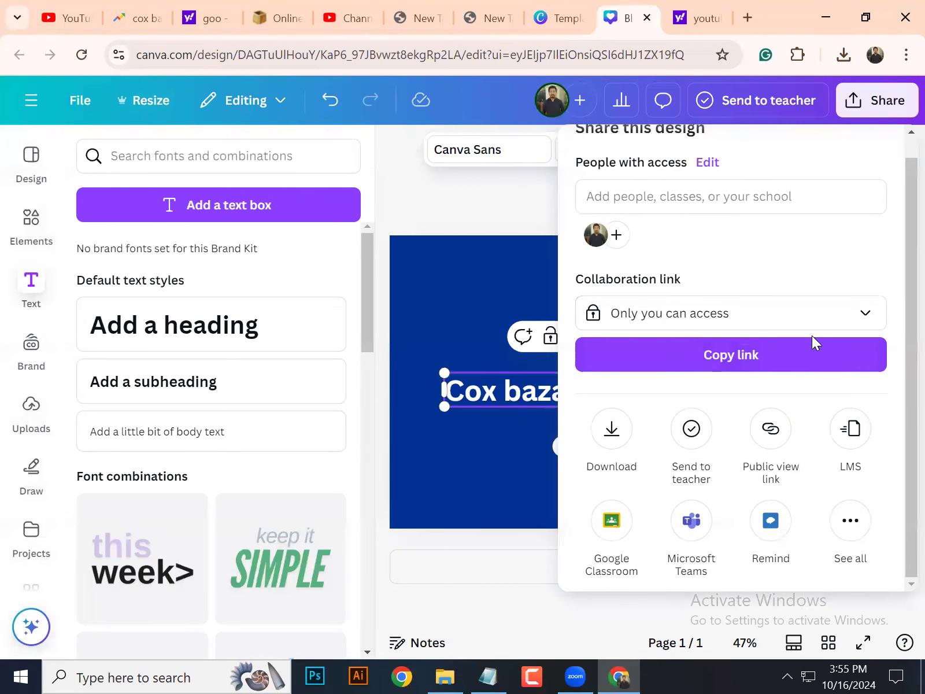
{"action": "left_click", "coordinate": [612, 429]}
{"action": "left_click", "coordinate": [672, 222]}
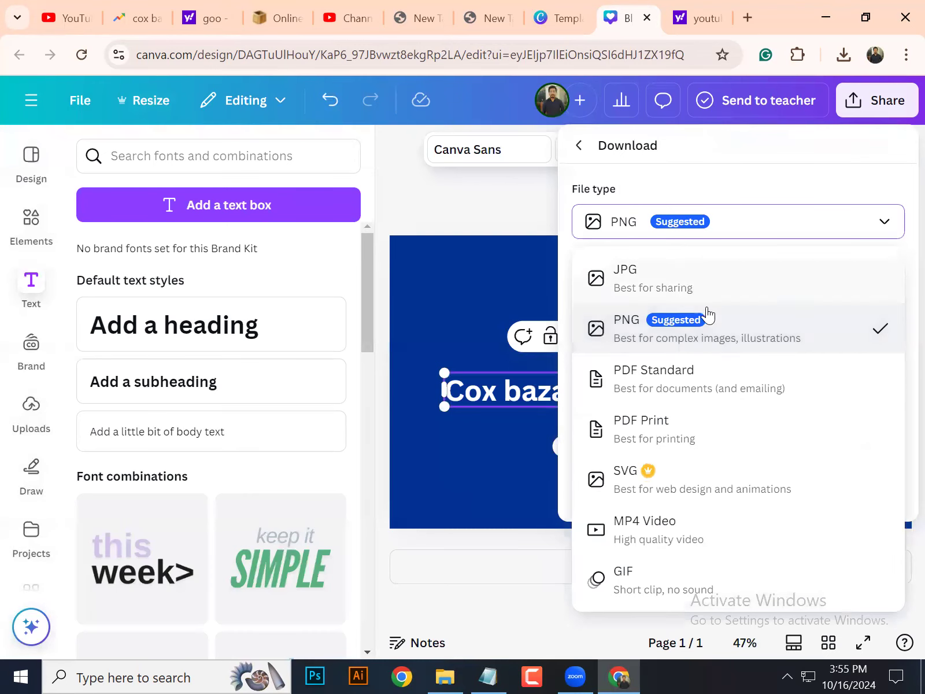
{"action": "left_click", "coordinate": [660, 269]}
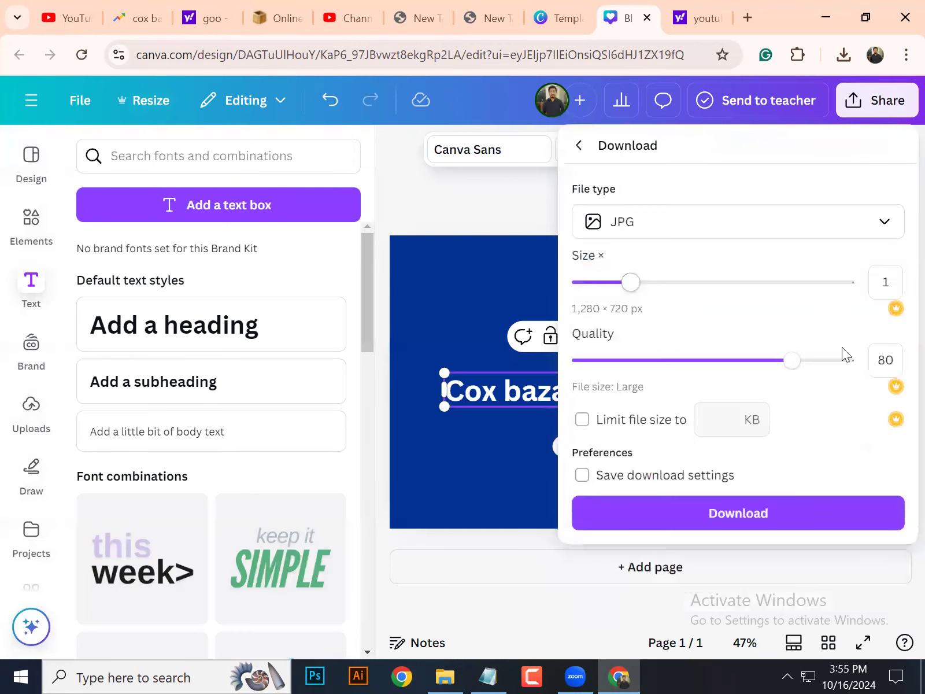
{"action": "left_click", "coordinate": [814, 520]}
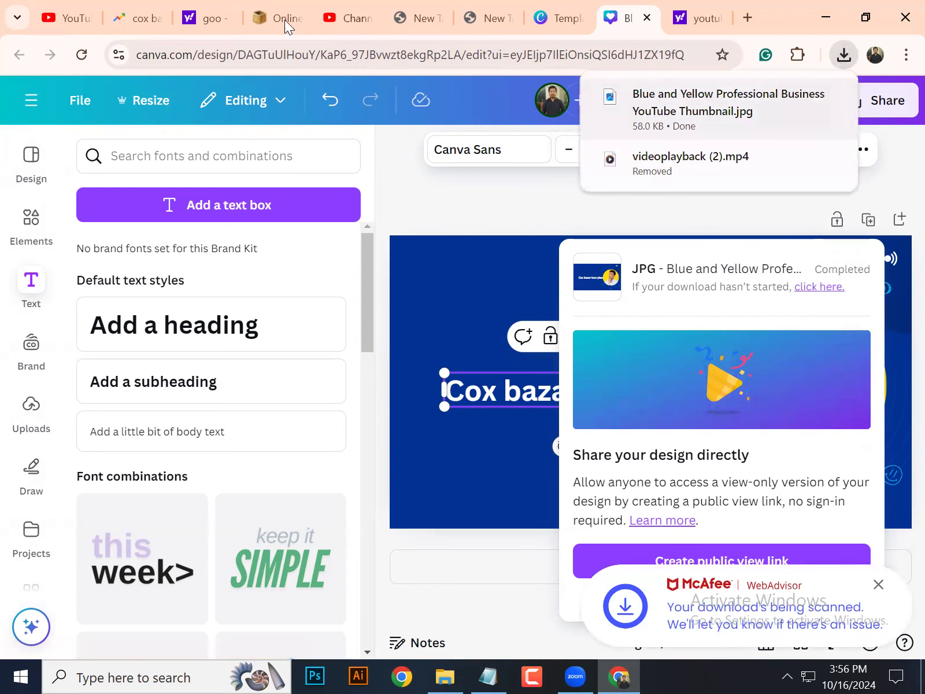
- Copy the phrase "cox bazar tour plan" from the YouTube search and rename the downloaded thumbnail in File Explorer with it
{"action": "left_click", "coordinate": [47, 8]}
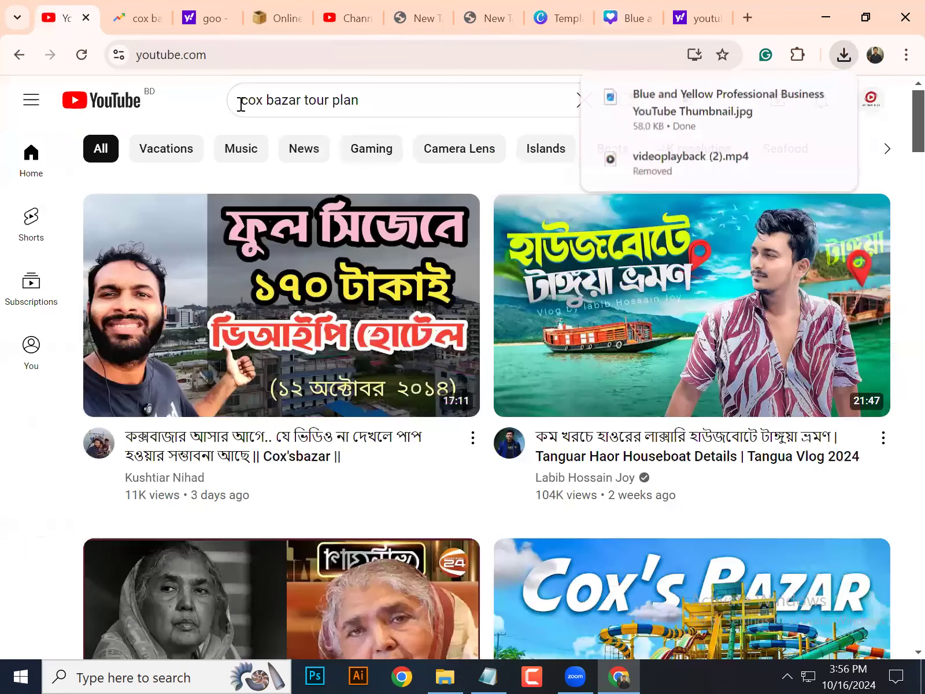
{"action": "left_click", "coordinate": [209, 105]}
{"action": "key", "text": "ctrl+c"}
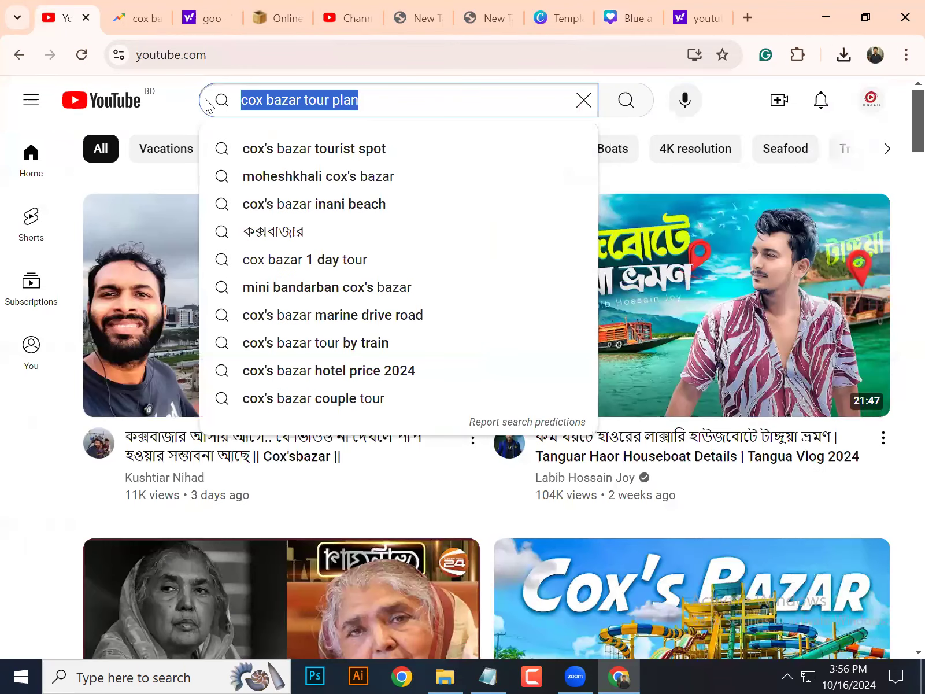
{"action": "left_click", "coordinate": [446, 675]}
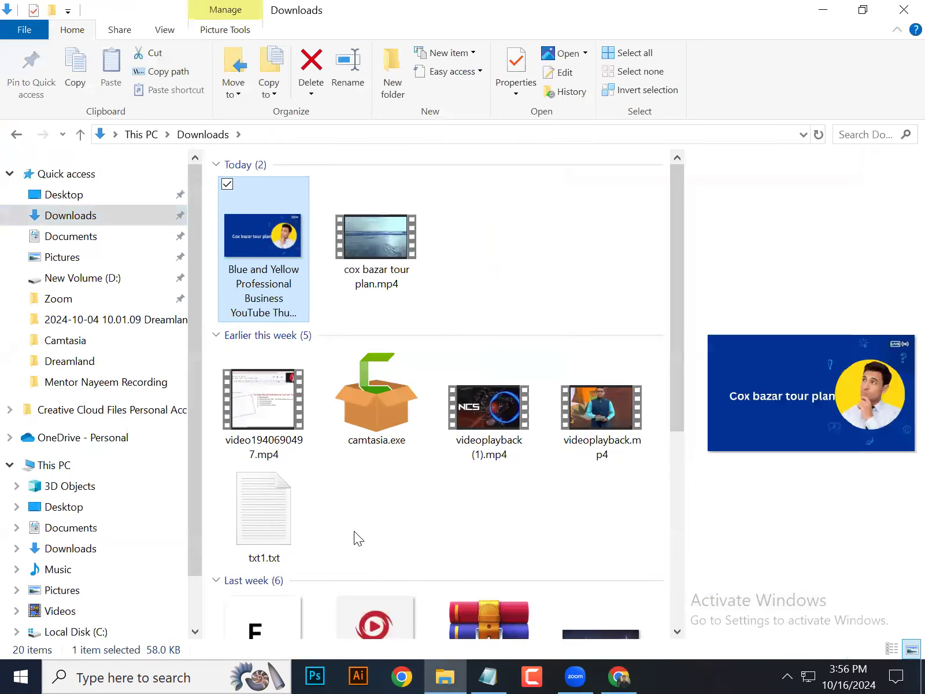
{"action": "key", "text": "shift+F10"}
{"action": "left_click", "coordinate": [363, 627]}
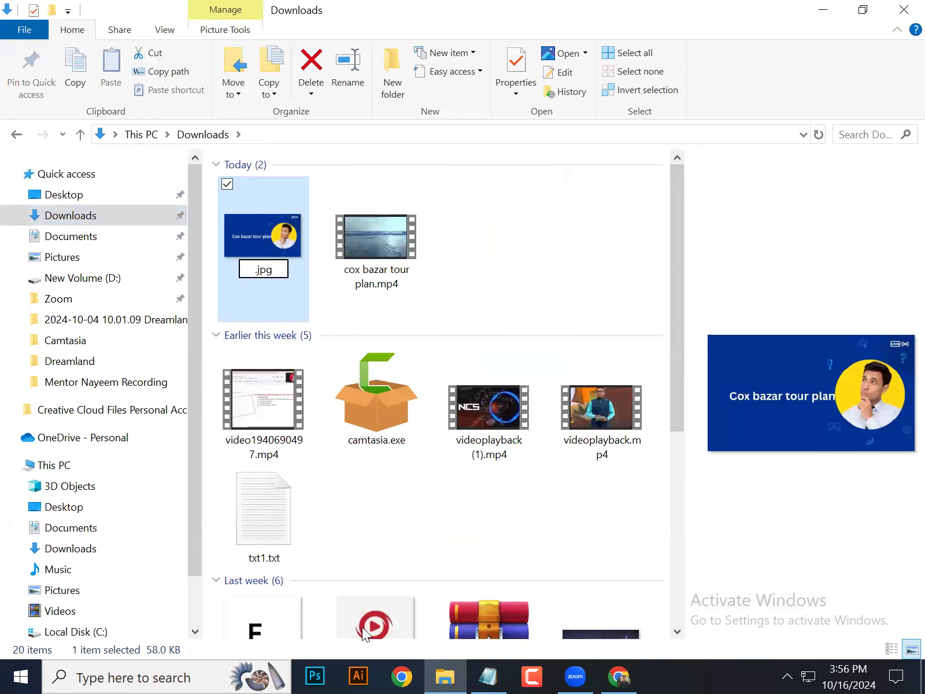
{"action": "key", "text": "ctrl+v"}
{"action": "key", "text": "Return"}
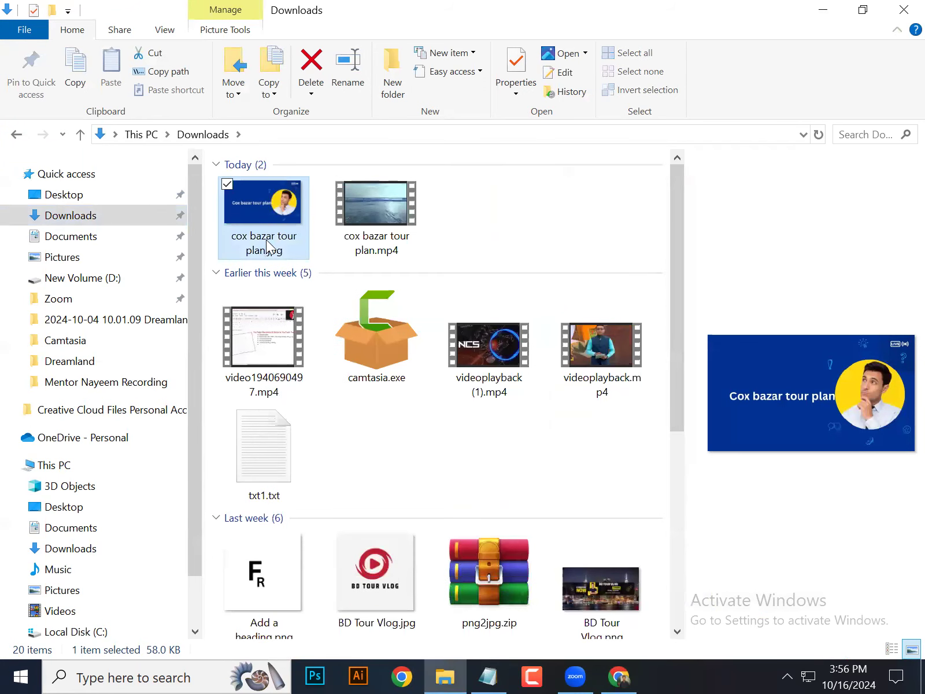
- Set the Title property of cox bazar tour plan.jpg to "cox bazar tour plan" in its file details
{"action": "key", "text": "shift+F10"}
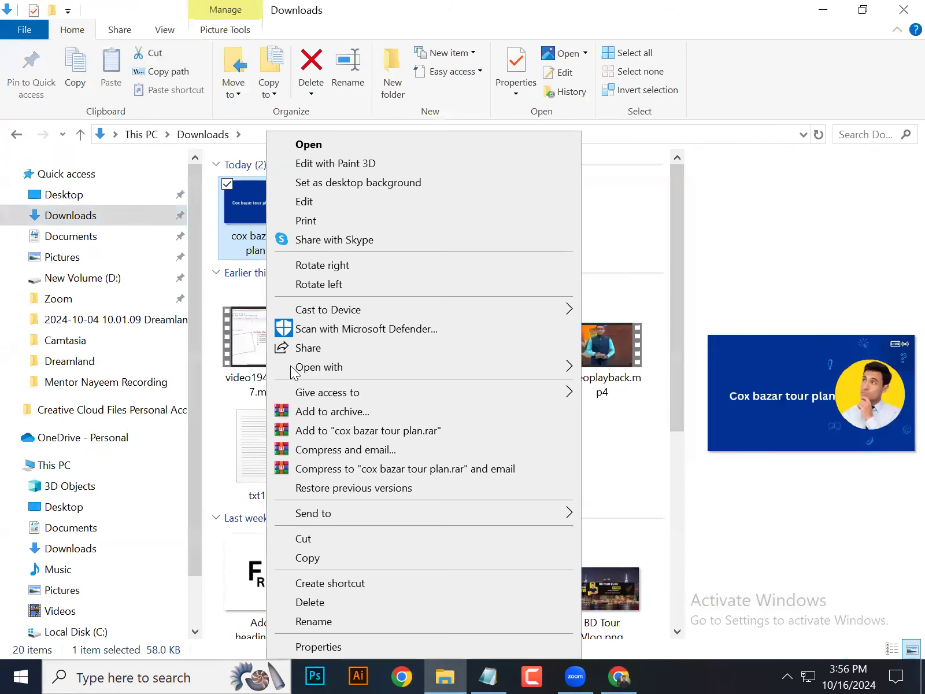
{"action": "left_click", "coordinate": [376, 646]}
{"action": "left_click", "coordinate": [384, 243]}
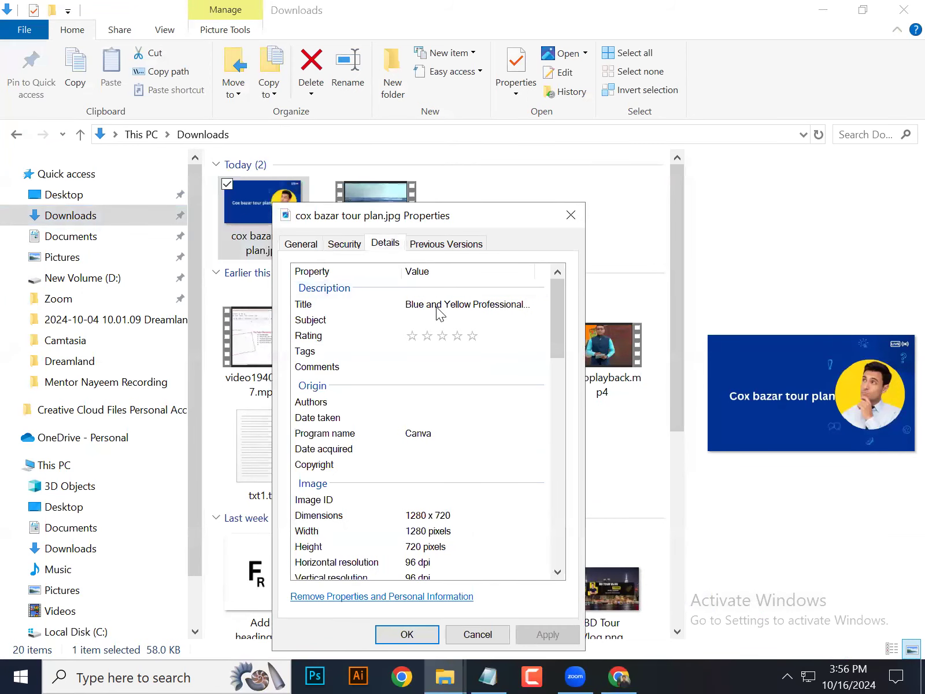
{"action": "left_click", "coordinate": [443, 322]}
{"action": "left_click", "coordinate": [437, 303]}
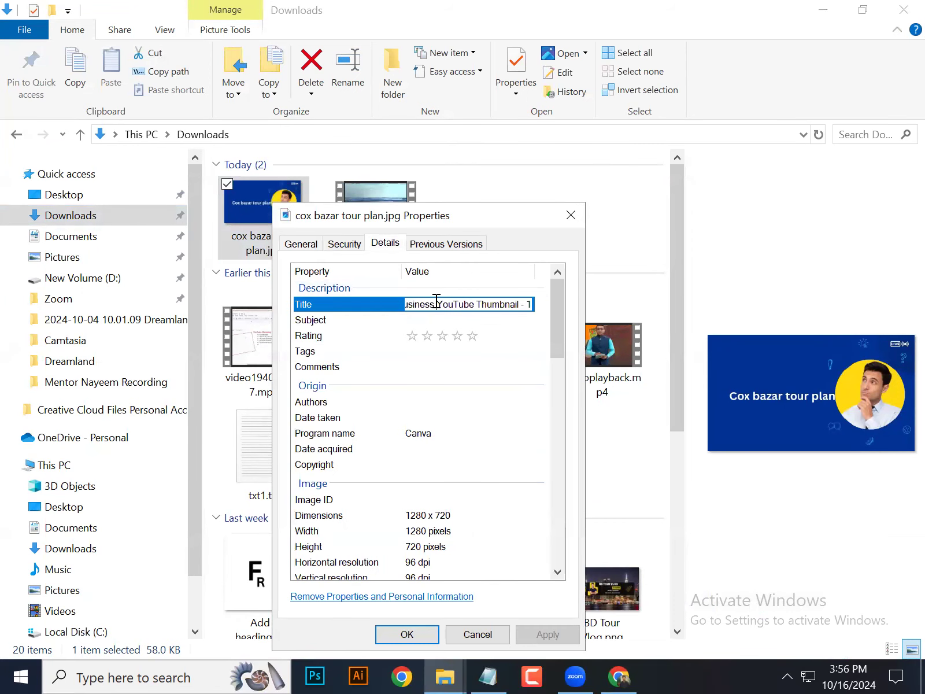
{"action": "key", "text": "ctrl+a"}
{"action": "key", "text": "BackSpace"}
{"action": "key", "text": "ctrl+v"}
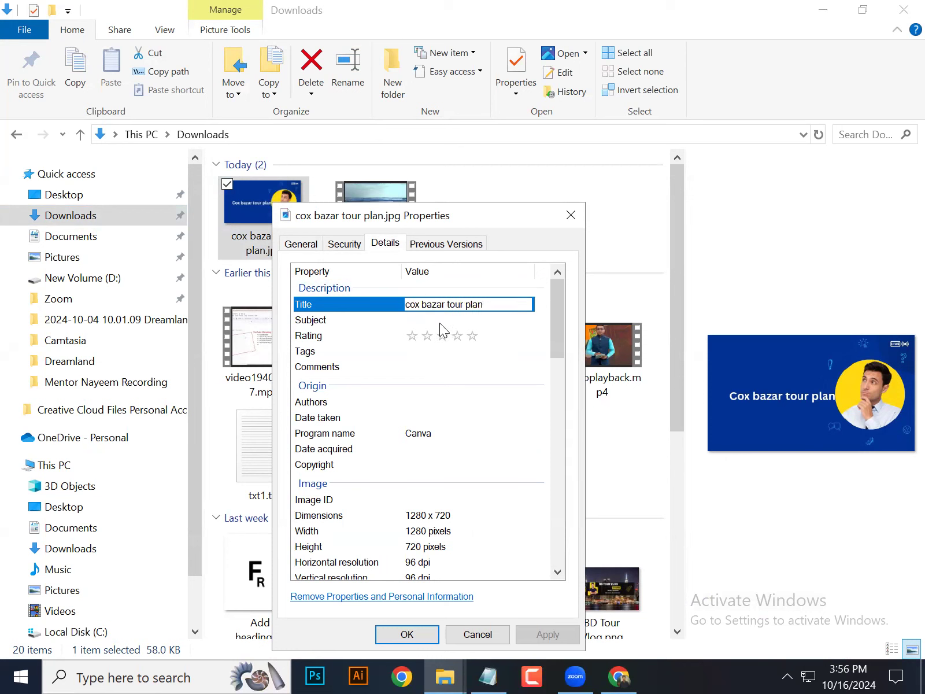
- Set the image's Subject to "cox bazar tour plan" and its rating to five stars, then save the properties and close File Explorer
{"action": "left_click", "coordinate": [442, 320]}
{"action": "type", "text": "cox bazar tour plan"}
{"action": "left_click", "coordinate": [473, 336]}
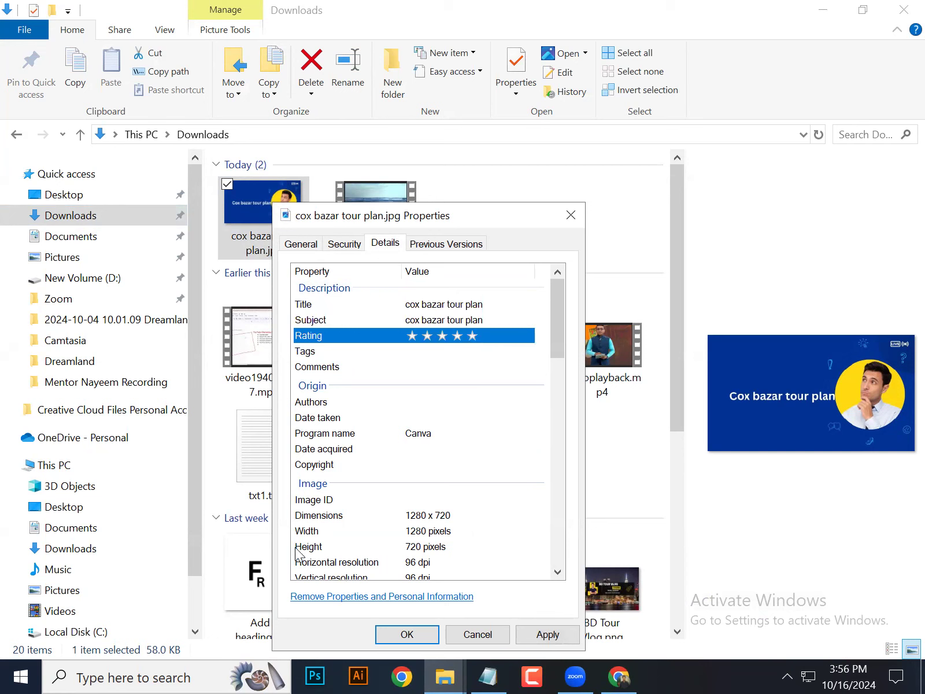
{"action": "left_click", "coordinate": [538, 635]}
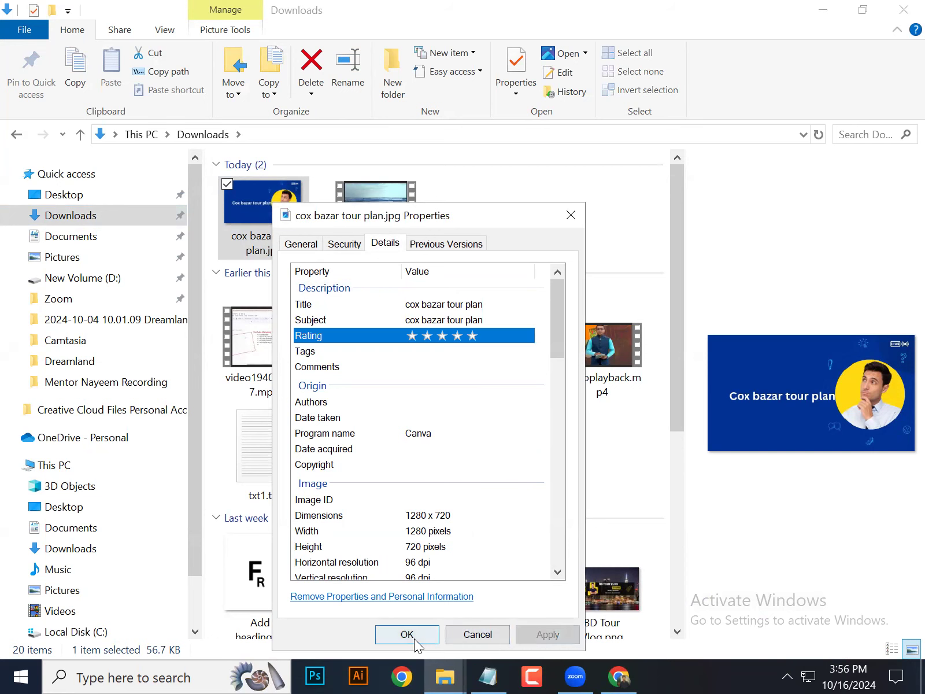
{"action": "left_click", "coordinate": [408, 635]}
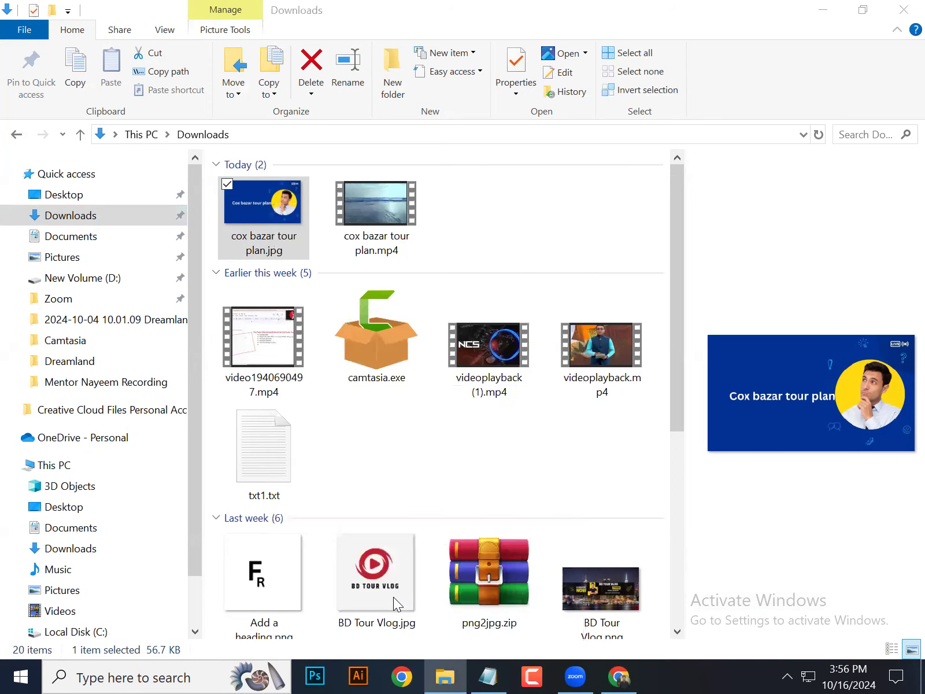
{"action": "left_click", "coordinate": [902, 9]}
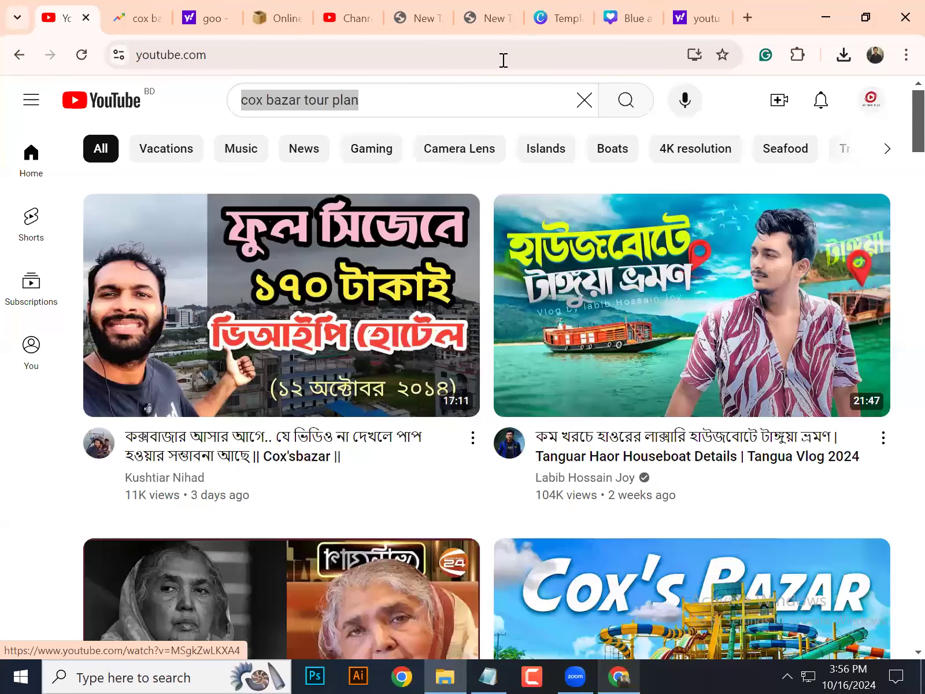
- Switch to YouTube Studio and upload cox bazar tour plan.jpg as the video's custom thumbnail
{"action": "left_click", "coordinate": [341, 20]}
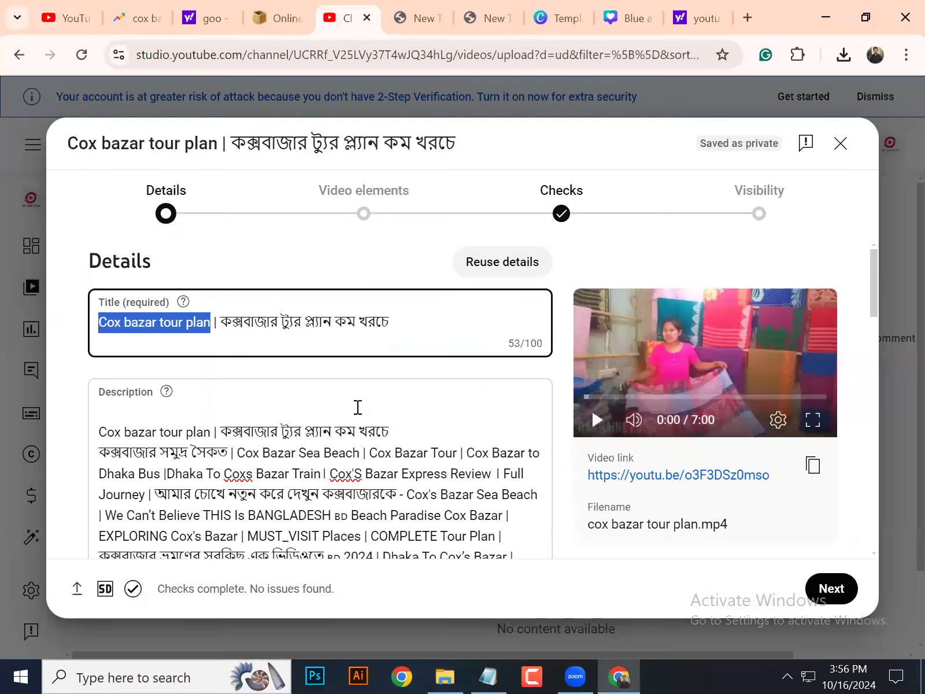
{"action": "scroll", "coordinate": [364, 399], "scroll_direction": "down", "scroll_amount": 5}
{"action": "scroll", "coordinate": [366, 393], "scroll_direction": "down", "scroll_amount": 7}
{"action": "scroll", "coordinate": [174, 352], "scroll_direction": "up", "scroll_amount": 4}
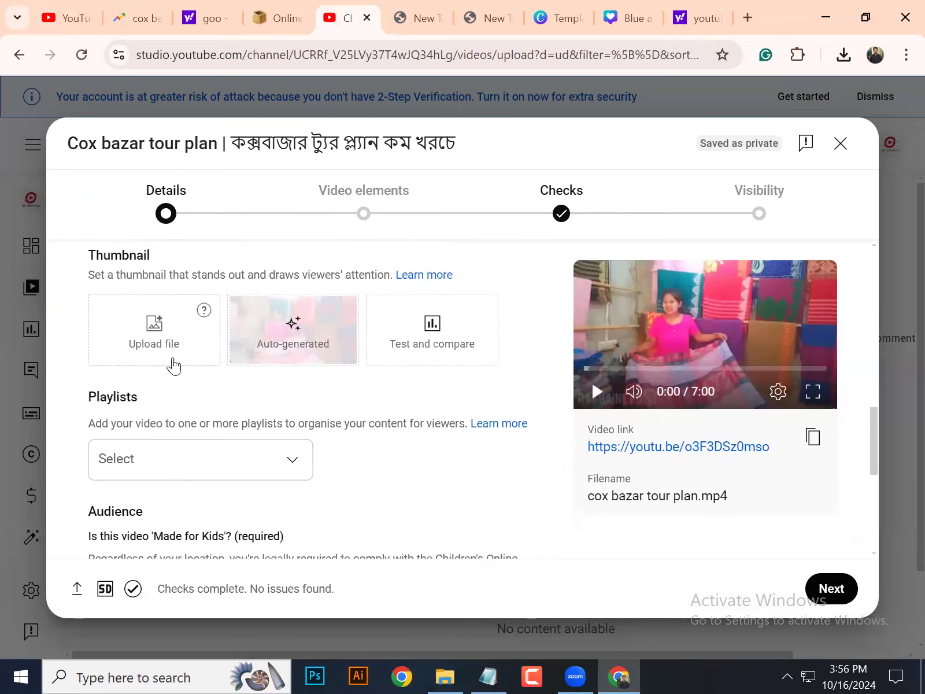
{"action": "left_click", "coordinate": [171, 347]}
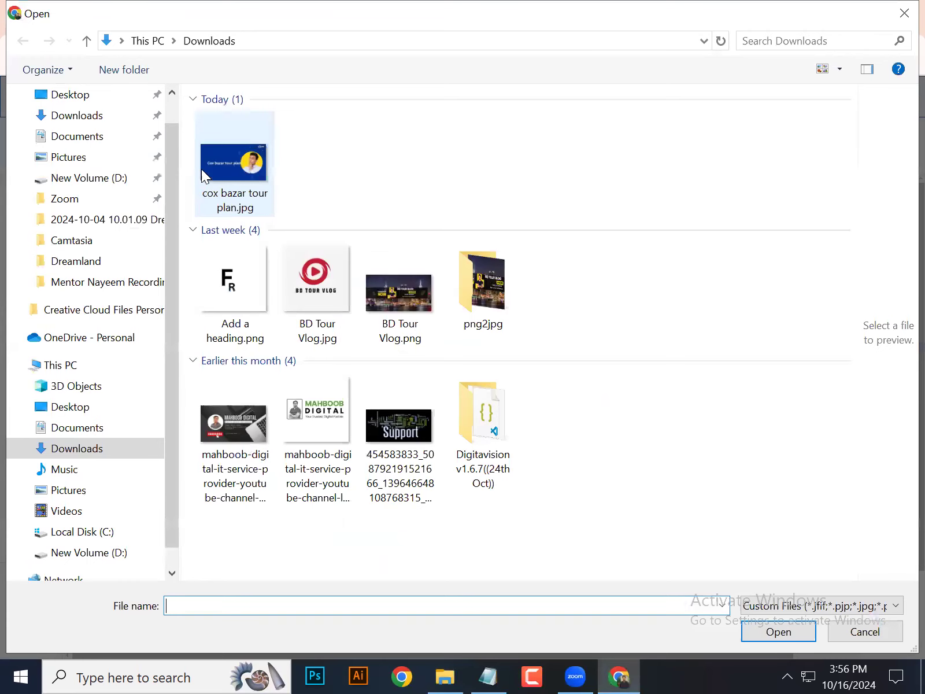
{"action": "left_click", "coordinate": [235, 174]}
{"action": "left_click", "coordinate": [788, 630]}
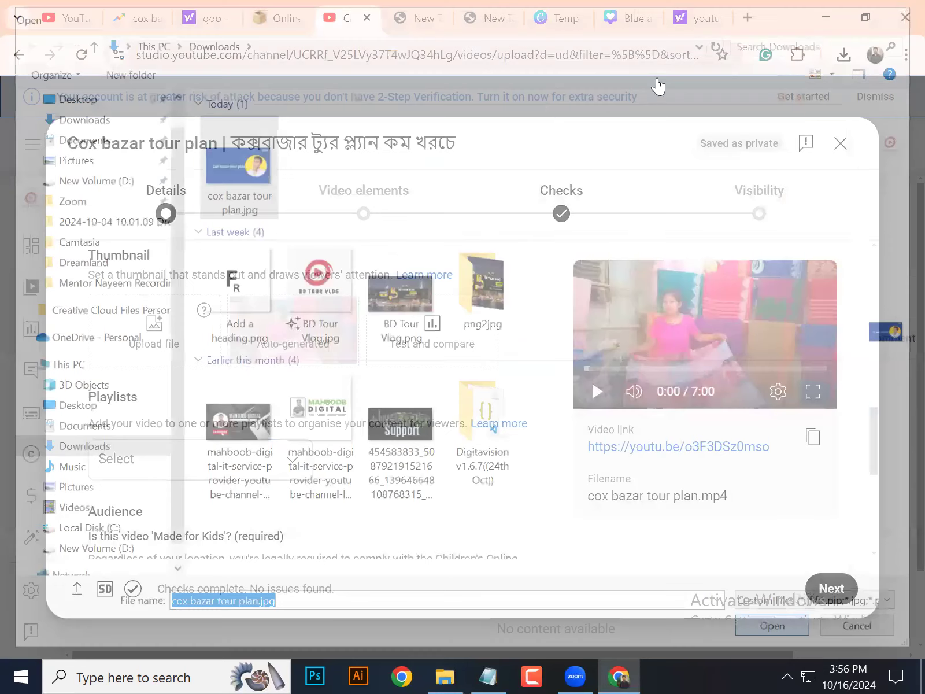
- Look over the video's playlist and audience settings and check which playlists are available
{"action": "scroll", "coordinate": [527, 310], "scroll_direction": "down", "scroll_amount": 3}
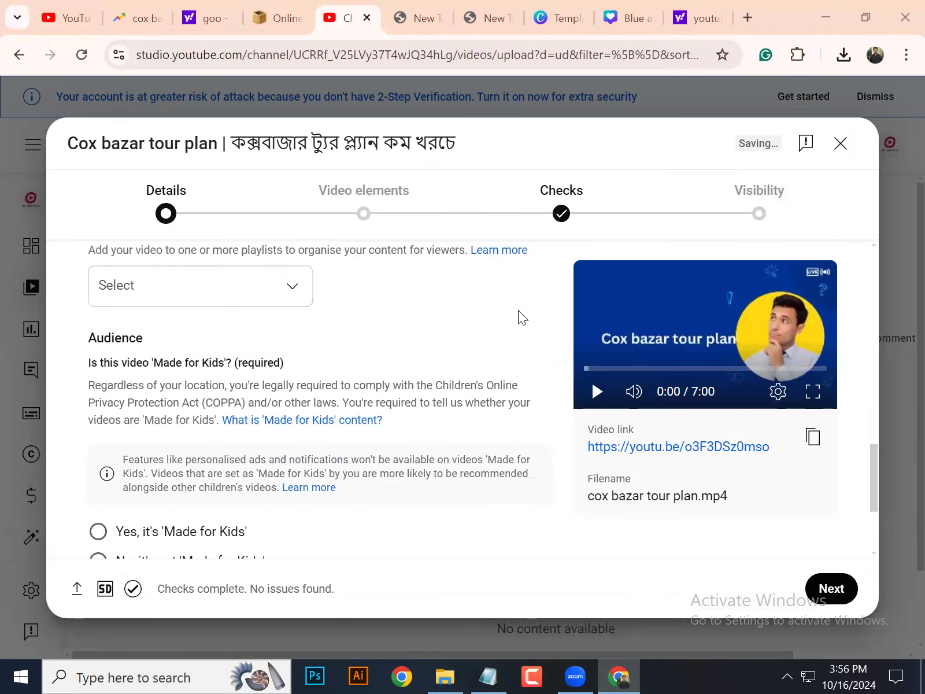
{"action": "scroll", "coordinate": [408, 311], "scroll_direction": "up", "scroll_amount": 2}
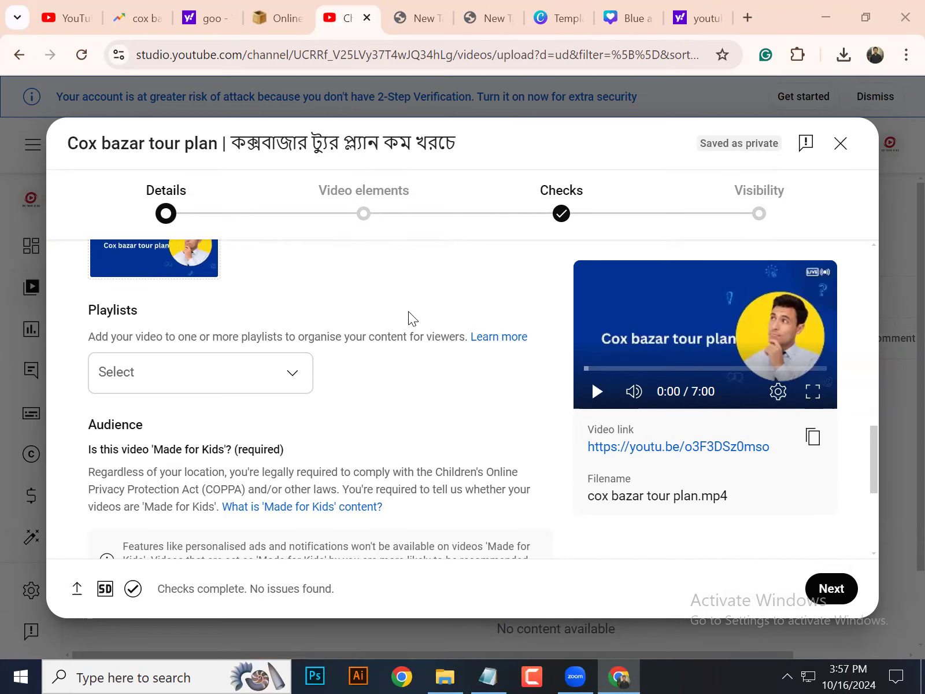
{"action": "scroll", "coordinate": [347, 347], "scroll_direction": "down", "scroll_amount": 2}
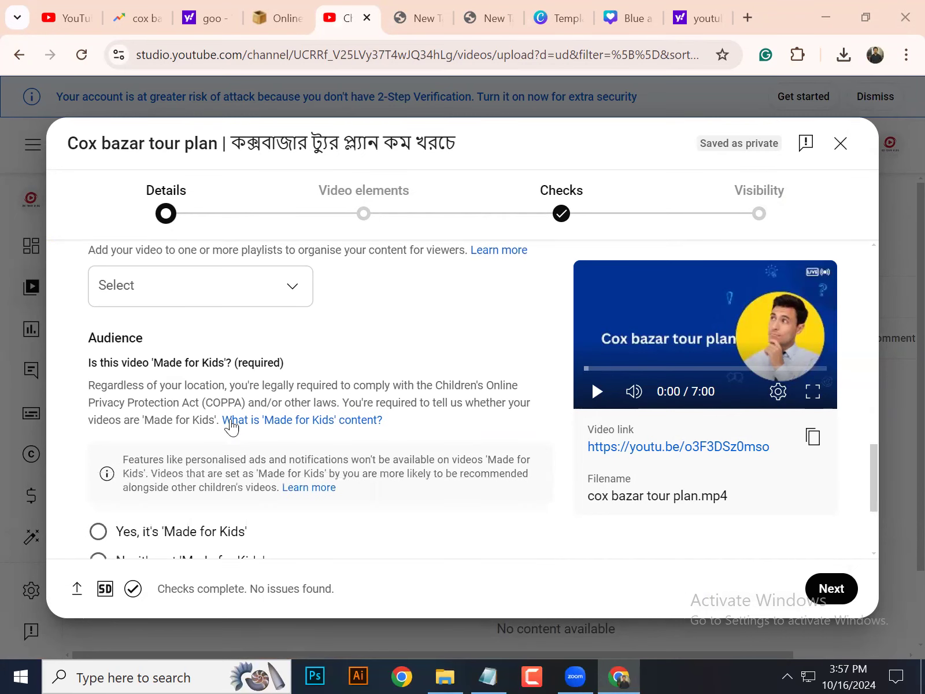
{"action": "scroll", "coordinate": [347, 387], "scroll_direction": "up", "scroll_amount": 3}
{"action": "scroll", "coordinate": [324, 390], "scroll_direction": "down", "scroll_amount": 1}
{"action": "left_click", "coordinate": [262, 380]}
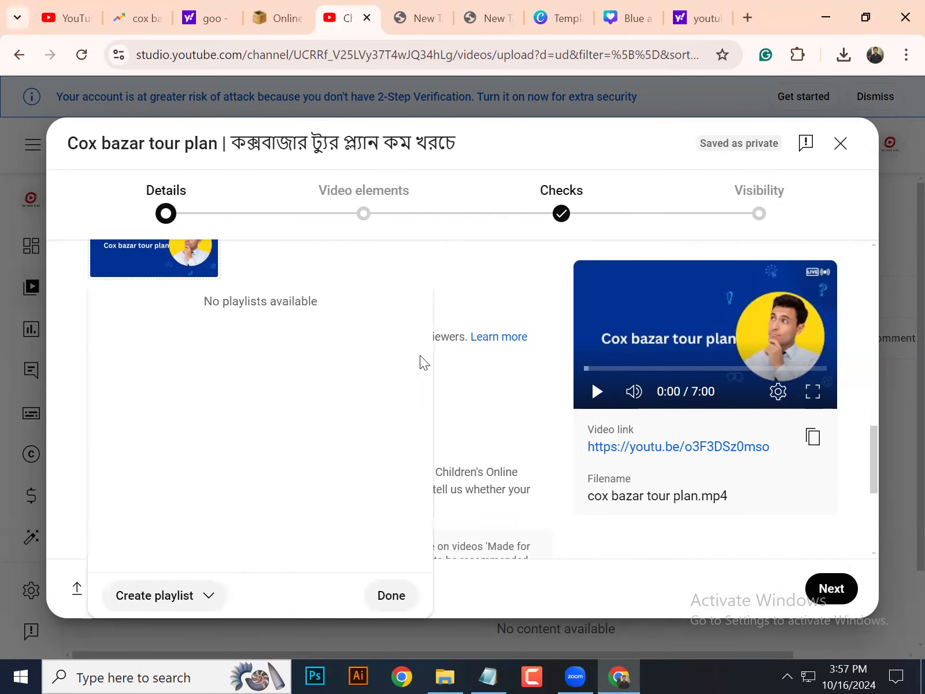
{"action": "left_click", "coordinate": [511, 283]}
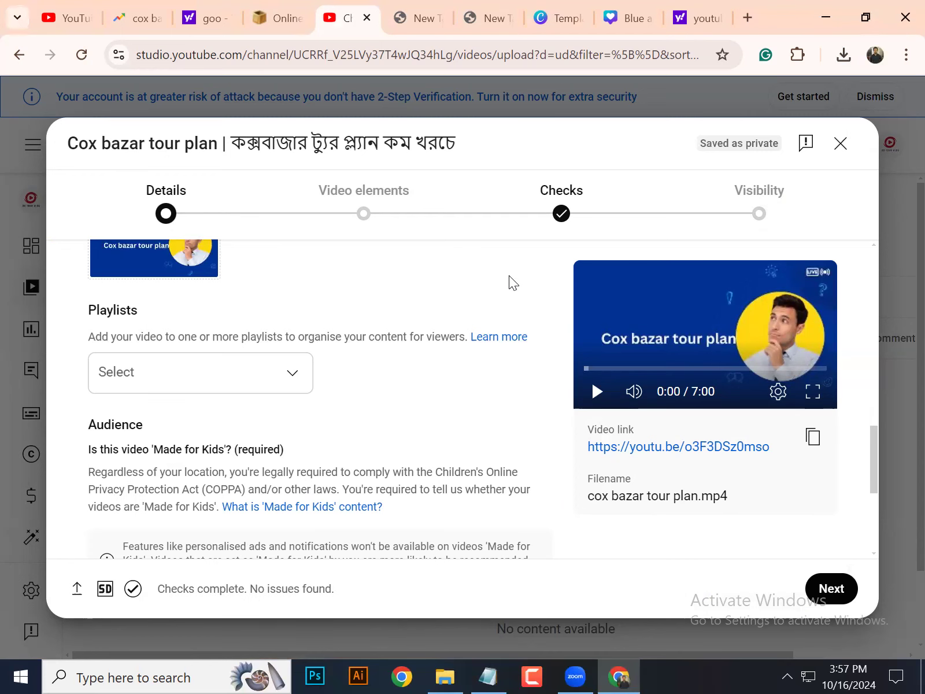
- Open the form for creating a new playlist from the video's playlist selection
{"action": "scroll", "coordinate": [506, 284], "scroll_direction": "down", "scroll_amount": 3}
{"action": "scroll", "coordinate": [503, 295], "scroll_direction": "up", "scroll_amount": 2}
{"action": "scroll", "coordinate": [285, 372], "scroll_direction": "up", "scroll_amount": 2}
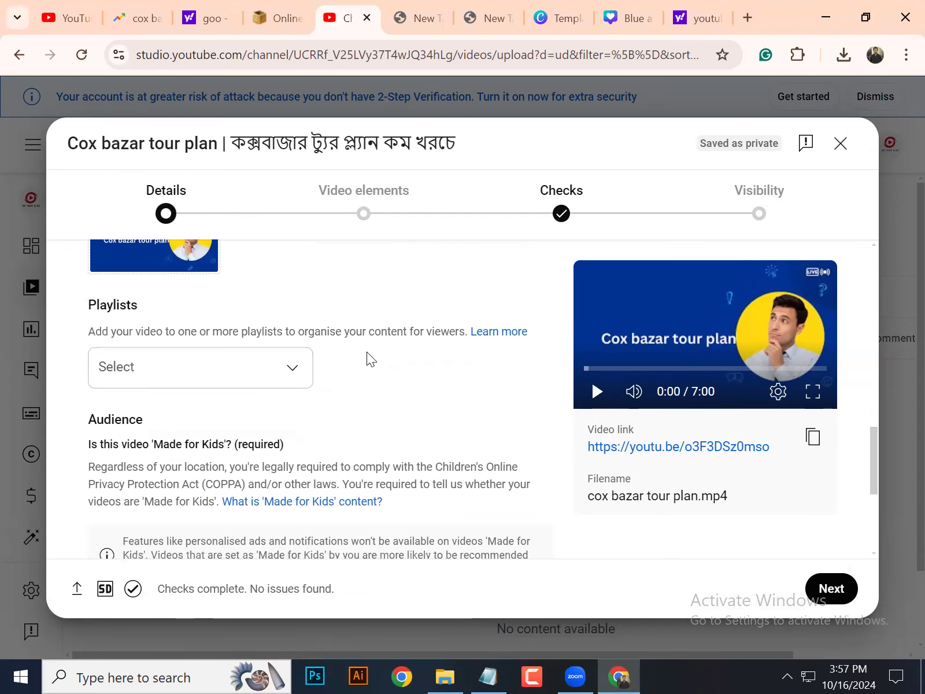
{"action": "scroll", "coordinate": [323, 336], "scroll_direction": "down", "scroll_amount": 2}
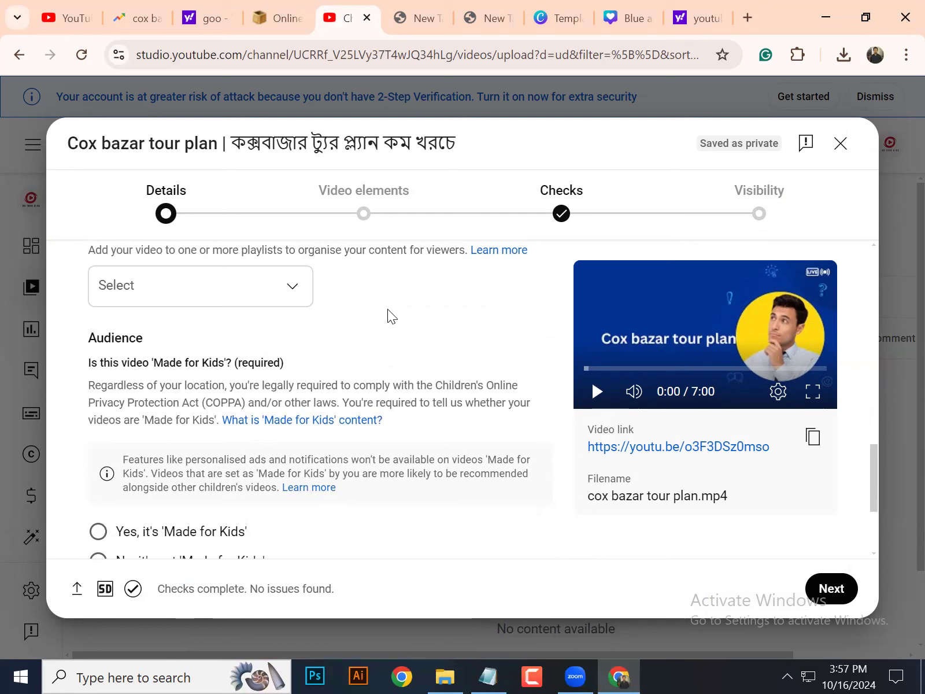
{"action": "left_click", "coordinate": [307, 289]}
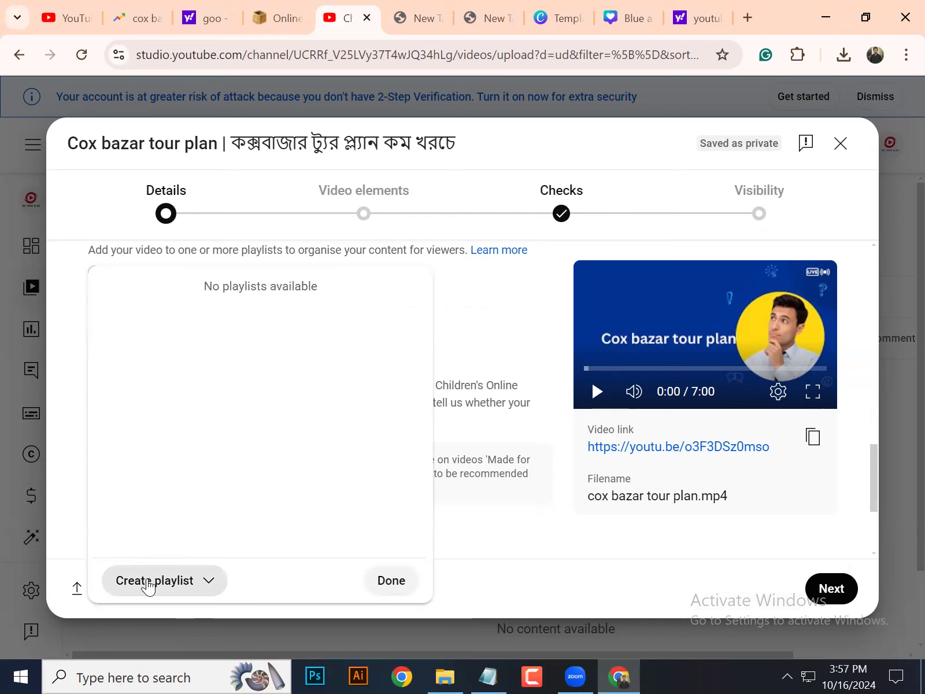
{"action": "left_click", "coordinate": [149, 585]}
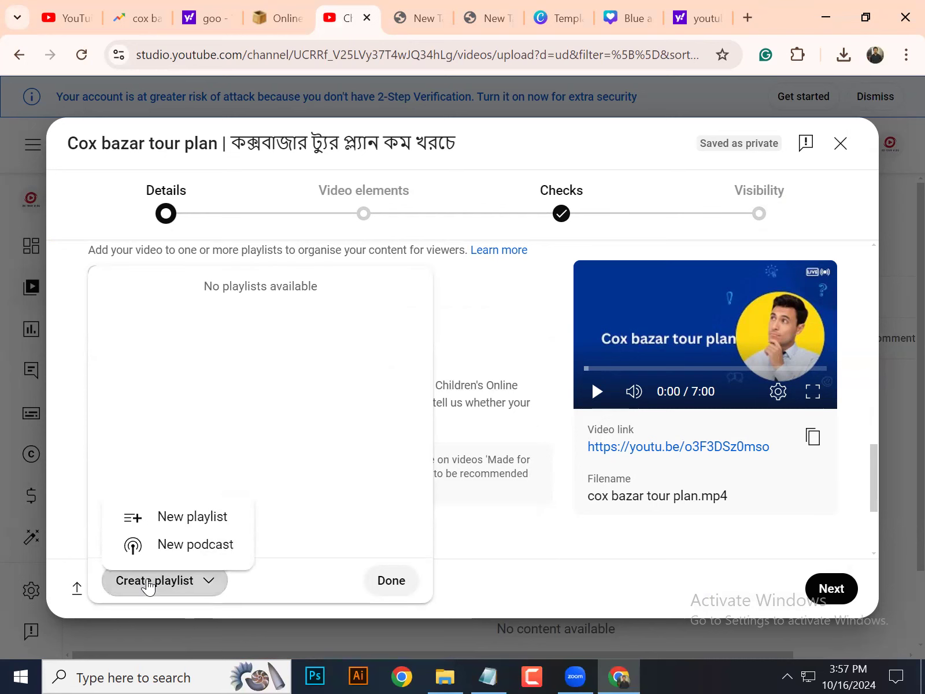
{"action": "left_click", "coordinate": [192, 528]}
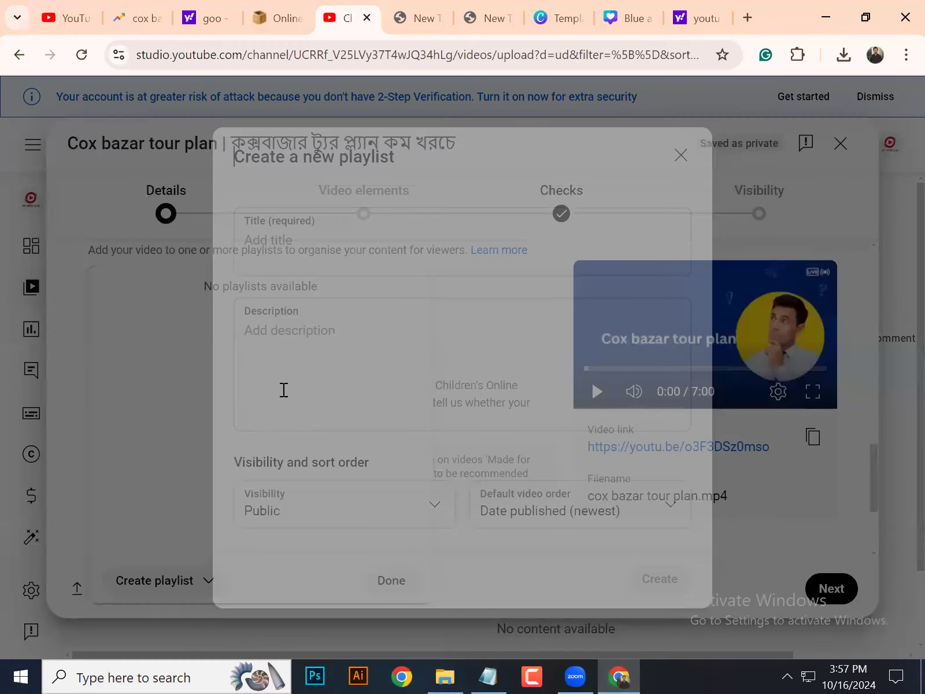
- Title the new playlist "Cox bazar tour plan" and create it with the description left empty
{"action": "type", "text": "cox bazar tour plan"}
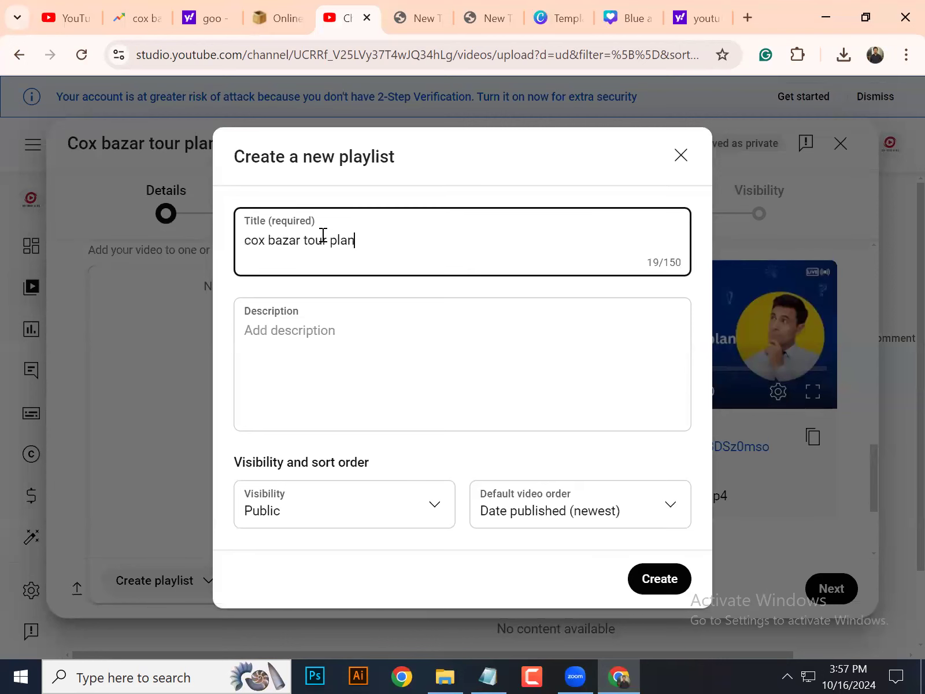
{"action": "left_click", "coordinate": [251, 240]}
{"action": "key", "text": "BackSpace"}
{"action": "type", "text": "C"}
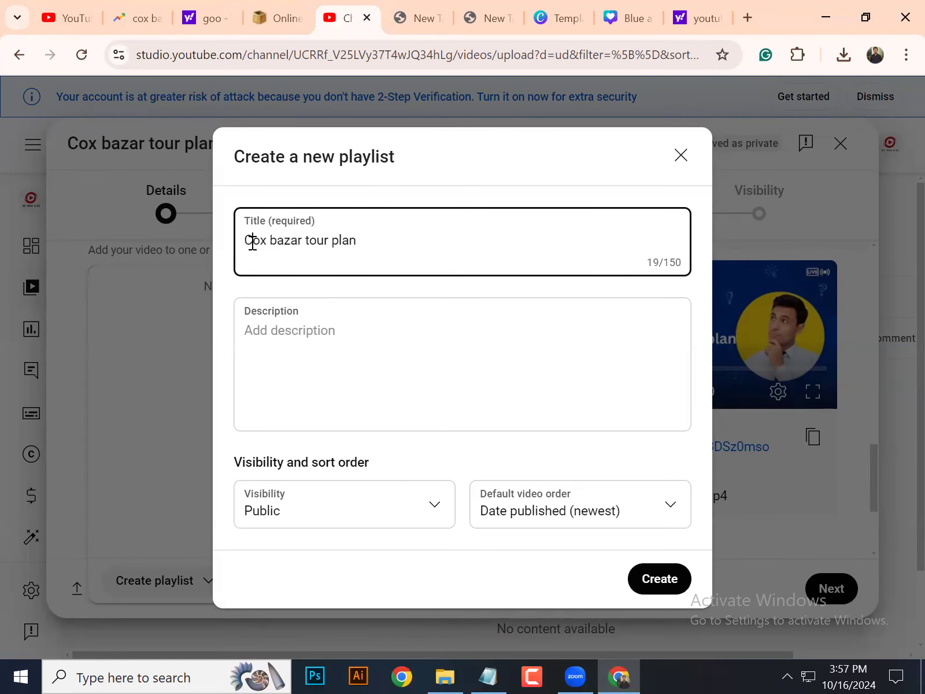
{"action": "left_click", "coordinate": [338, 336]}
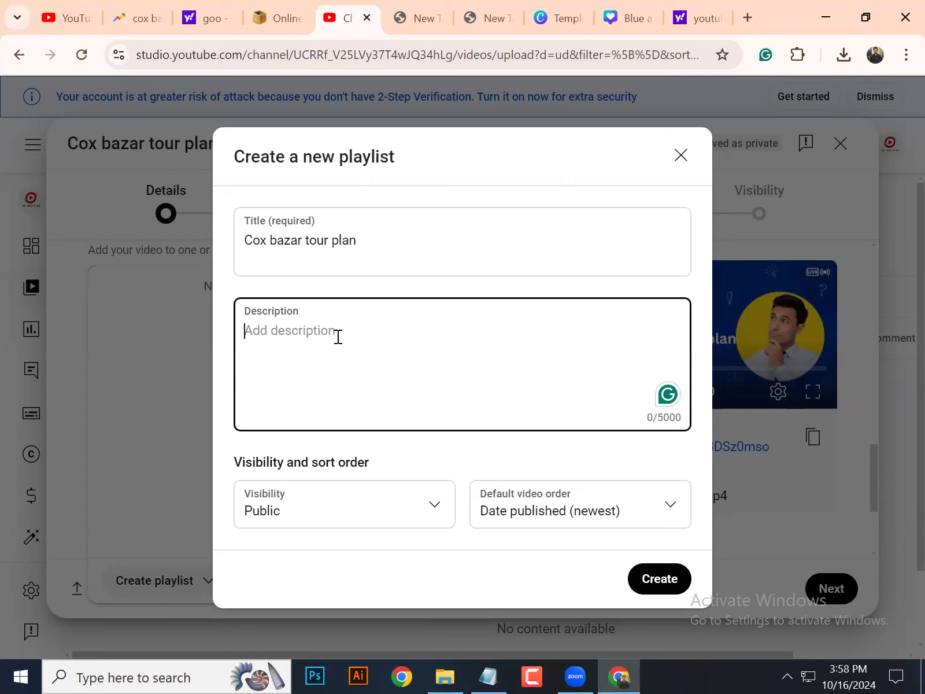
{"action": "left_click", "coordinate": [443, 235]}
{"action": "left_click", "coordinate": [358, 373]}
{"action": "left_click", "coordinate": [670, 579]}
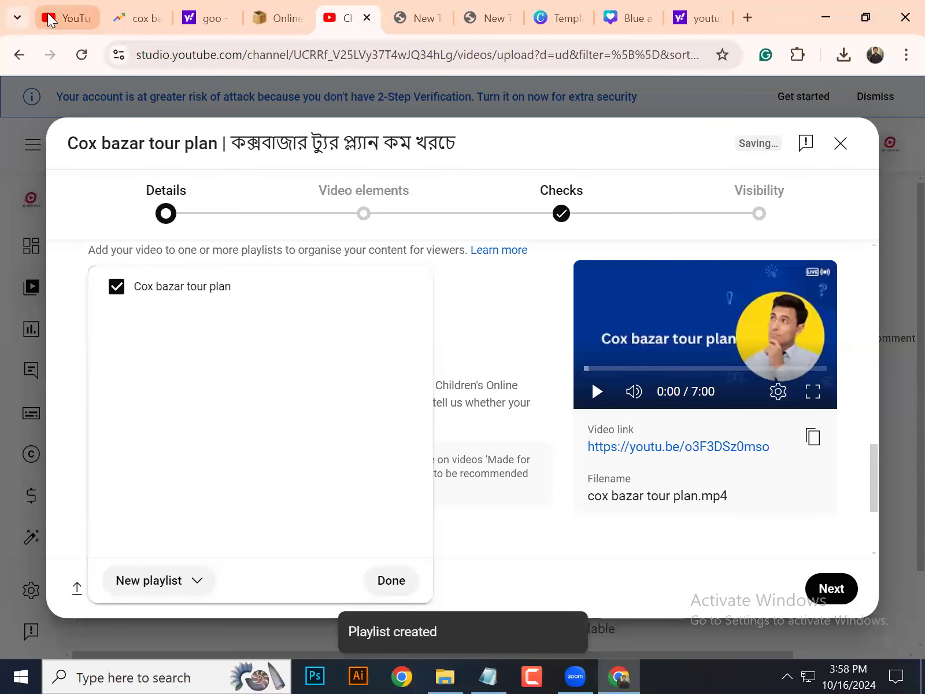
- Switch to the YouTube page, search for "cox bazar tour plan" and look through the videos and playlists in the results
{"action": "left_click", "coordinate": [67, 18]}
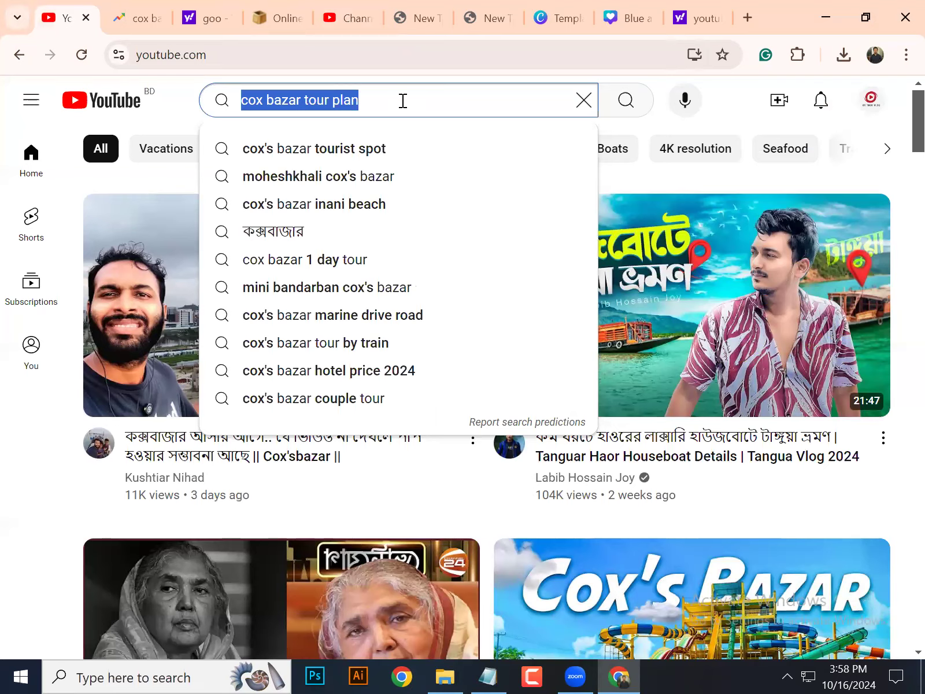
{"action": "key", "text": "Return"}
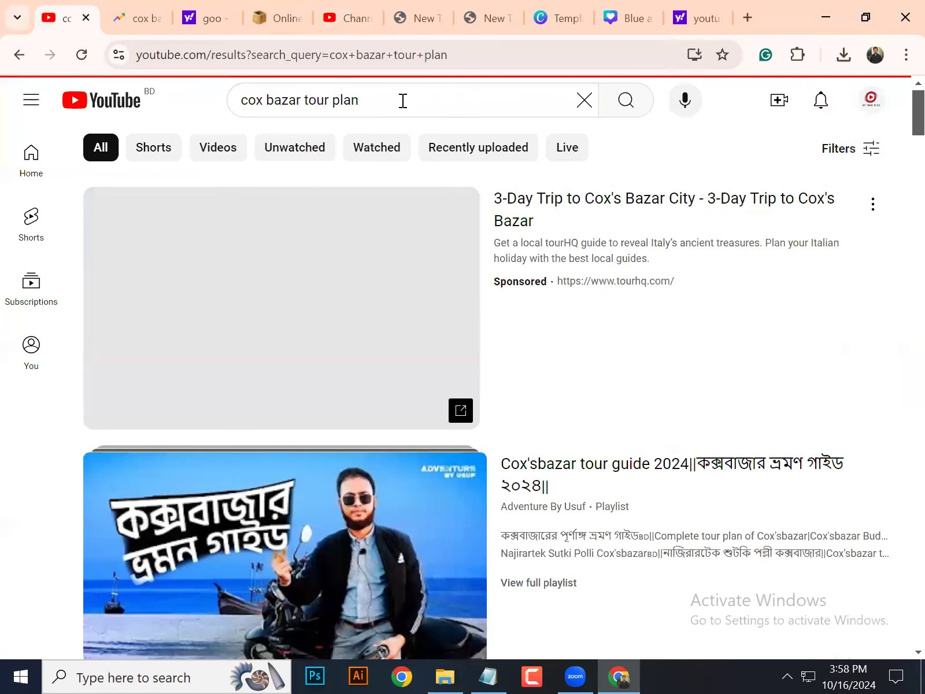
{"action": "scroll", "coordinate": [416, 409], "scroll_direction": "down", "scroll_amount": 2}
{"action": "scroll", "coordinate": [416, 409], "scroll_direction": "down", "scroll_amount": 1}
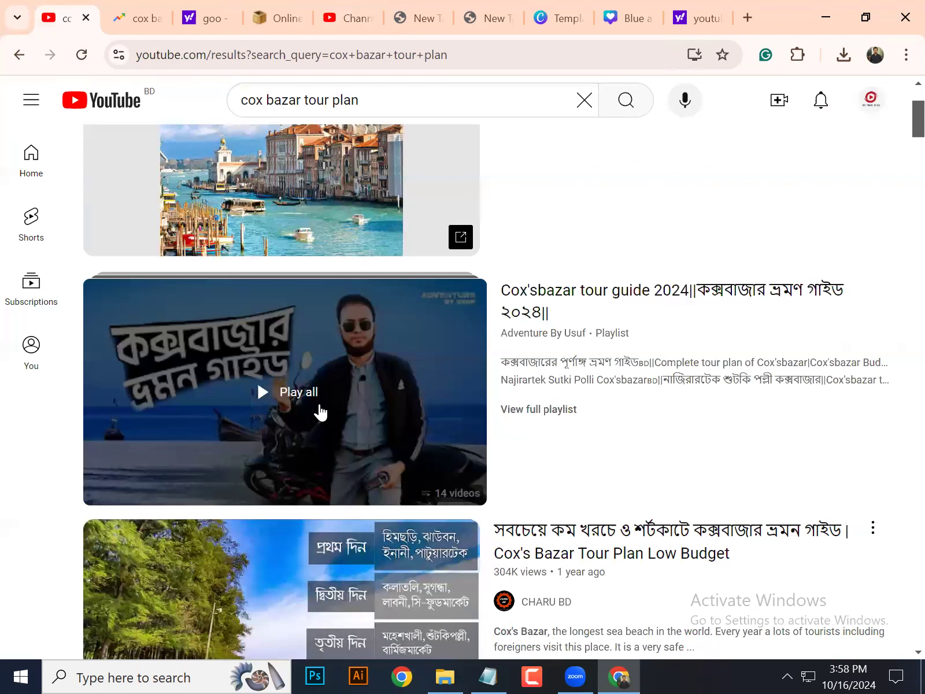
{"action": "scroll", "coordinate": [321, 413], "scroll_direction": "down", "scroll_amount": 2}
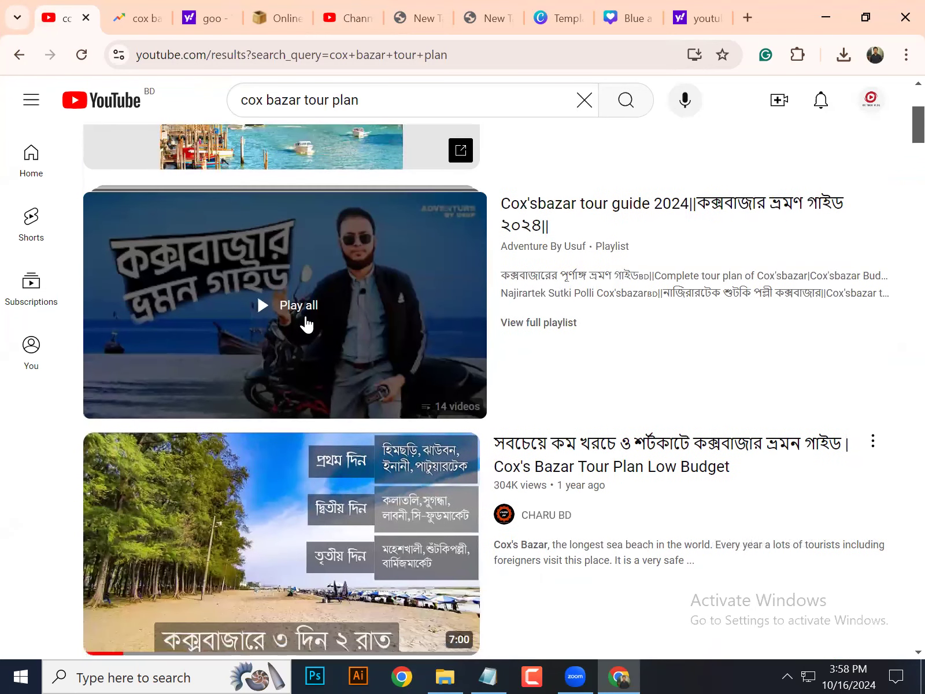
{"action": "scroll", "coordinate": [307, 324], "scroll_direction": "down", "scroll_amount": 3}
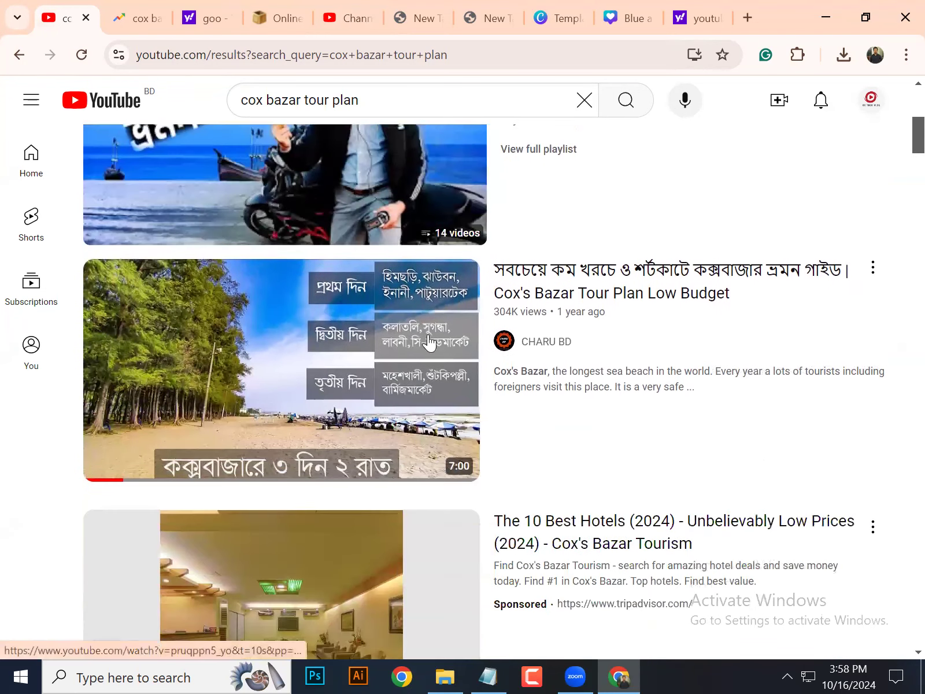
{"action": "scroll", "coordinate": [428, 342], "scroll_direction": "down", "scroll_amount": 4}
{"action": "scroll", "coordinate": [408, 344], "scroll_direction": "down", "scroll_amount": 8}
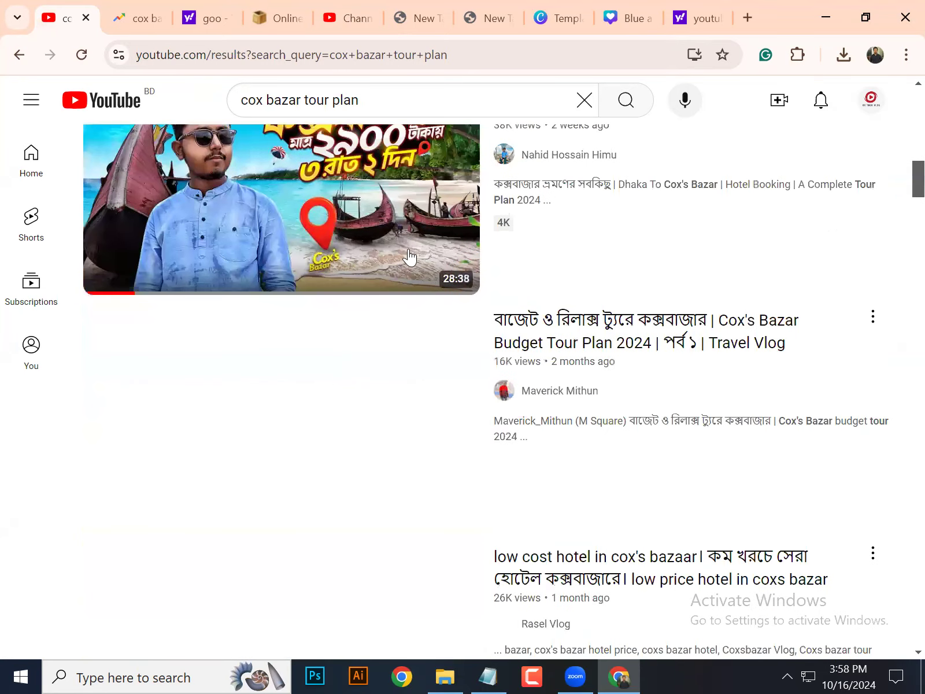
{"action": "scroll", "coordinate": [399, 312], "scroll_direction": "down", "scroll_amount": 1}
{"action": "scroll", "coordinate": [391, 360], "scroll_direction": "down", "scroll_amount": 3}
{"action": "mouse_move", "coordinate": [384, 467]}
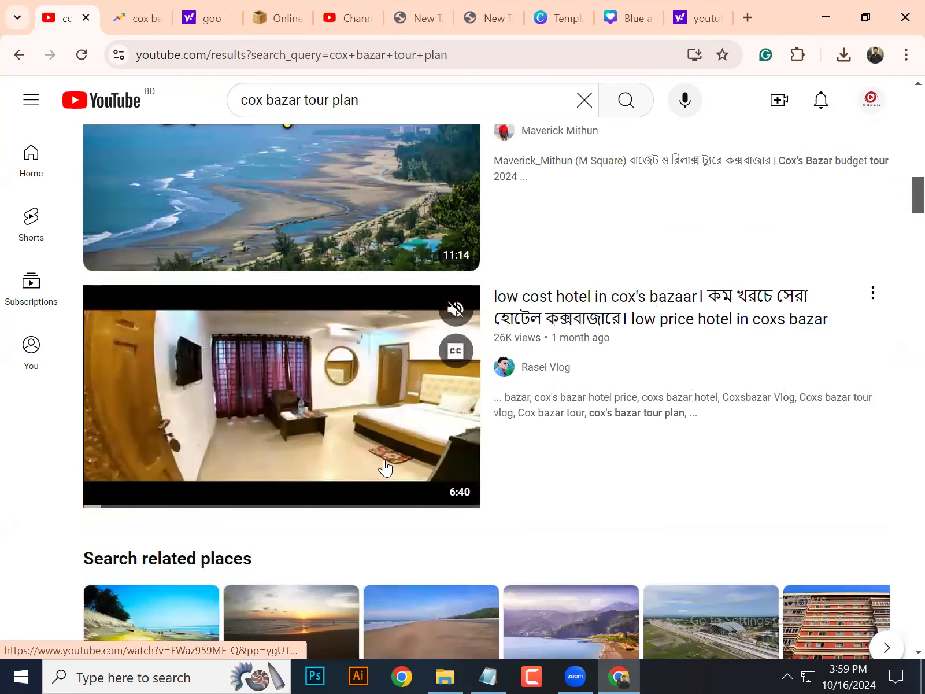
{"action": "scroll", "coordinate": [384, 468], "scroll_direction": "down", "scroll_amount": 4}
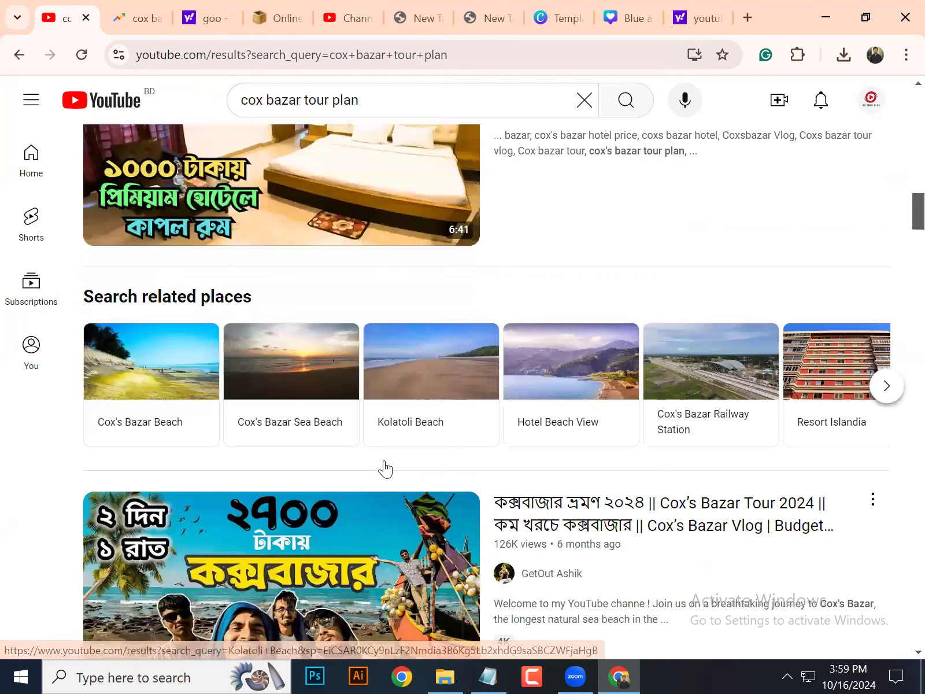
{"action": "scroll", "coordinate": [385, 468], "scroll_direction": "down", "scroll_amount": 3}
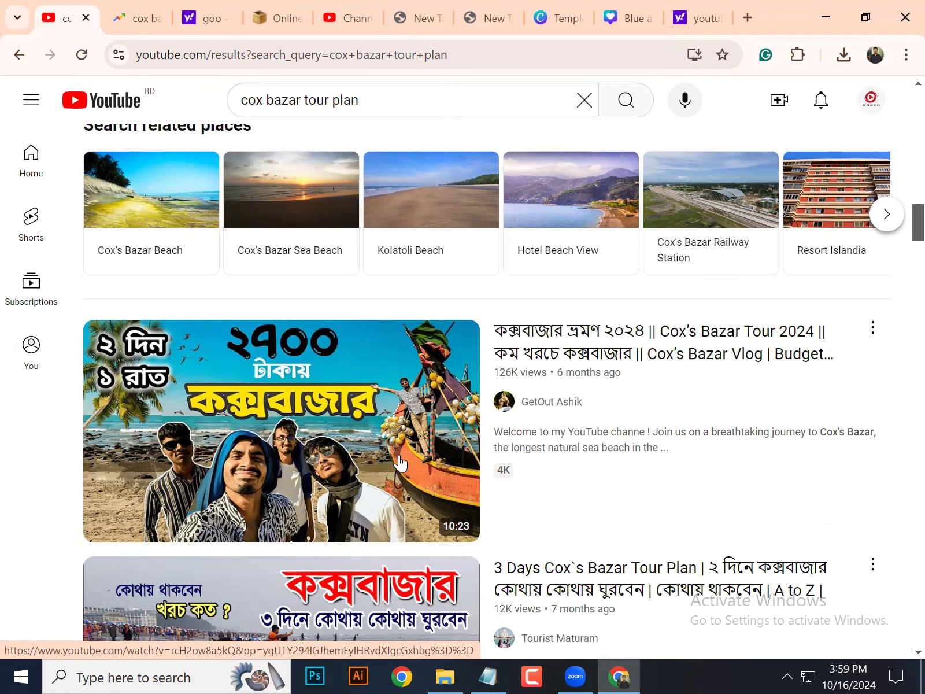
- Go back to the top of the search results and examine the search suggestions and the Cox'sbazar tour guide 2024 playlist entry
{"action": "scroll", "coordinate": [405, 451], "scroll_direction": "down", "scroll_amount": 8}
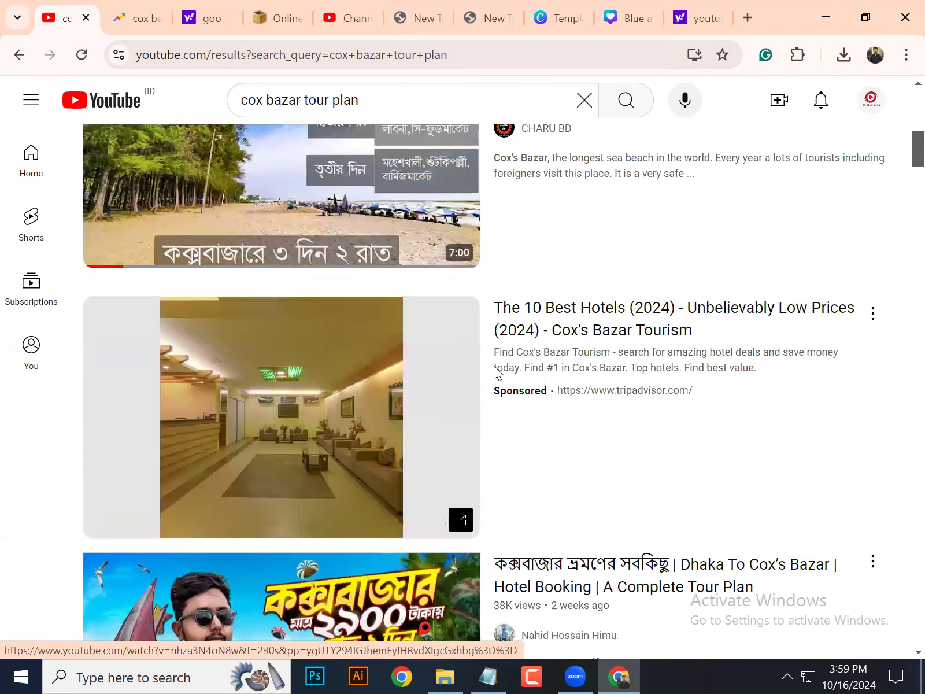
{"action": "scroll", "coordinate": [548, 355], "scroll_direction": "up", "scroll_amount": 5}
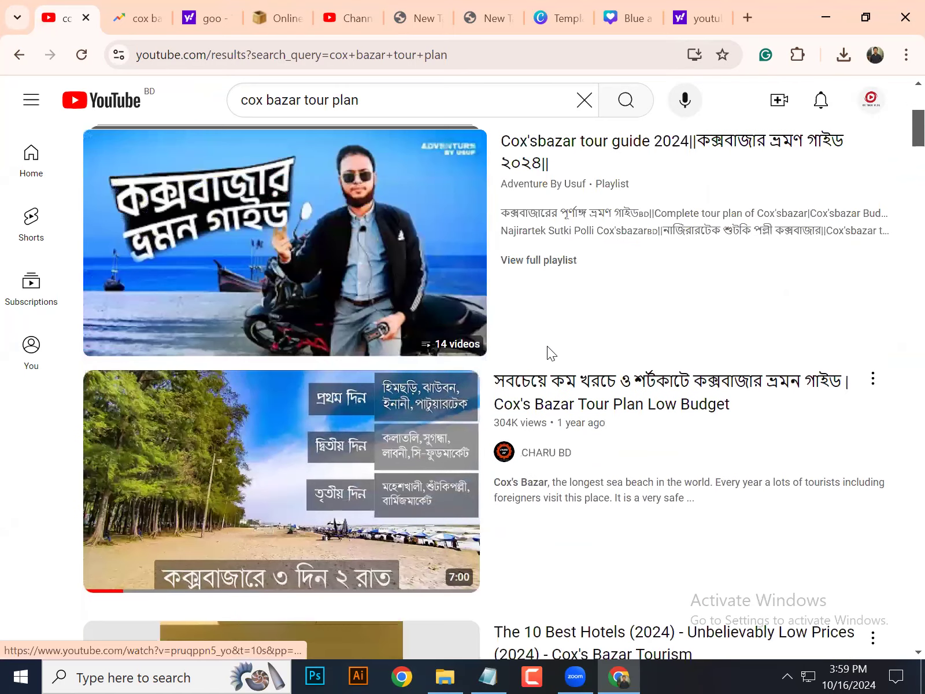
{"action": "scroll", "coordinate": [547, 345], "scroll_direction": "up", "scroll_amount": 5}
{"action": "left_click", "coordinate": [420, 101]}
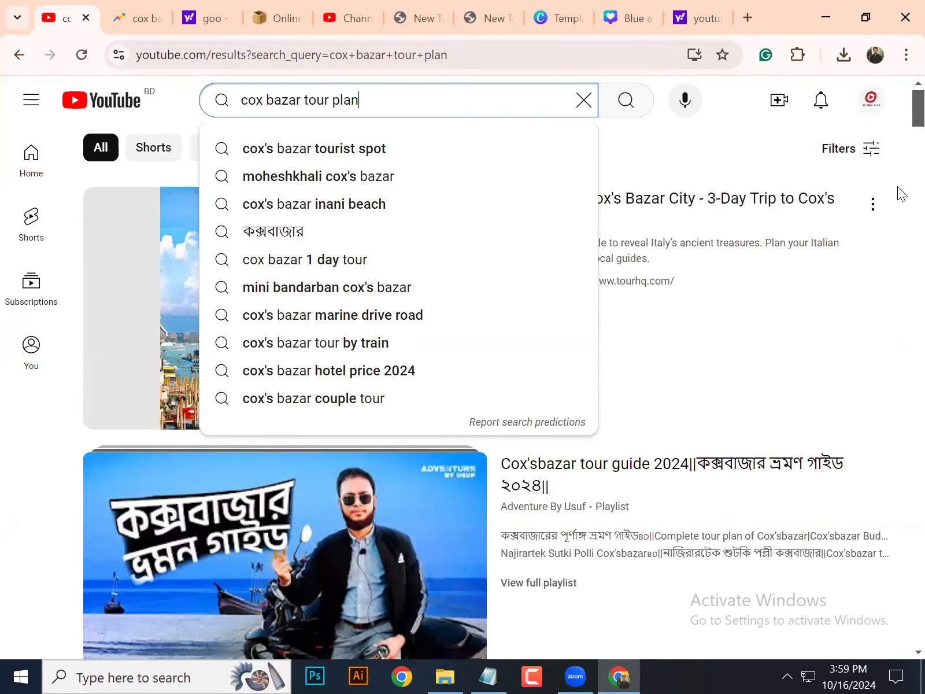
{"action": "scroll", "coordinate": [618, 234], "scroll_direction": "down", "scroll_amount": 9}
{"action": "scroll", "coordinate": [739, 119], "scroll_direction": "up", "scroll_amount": 4}
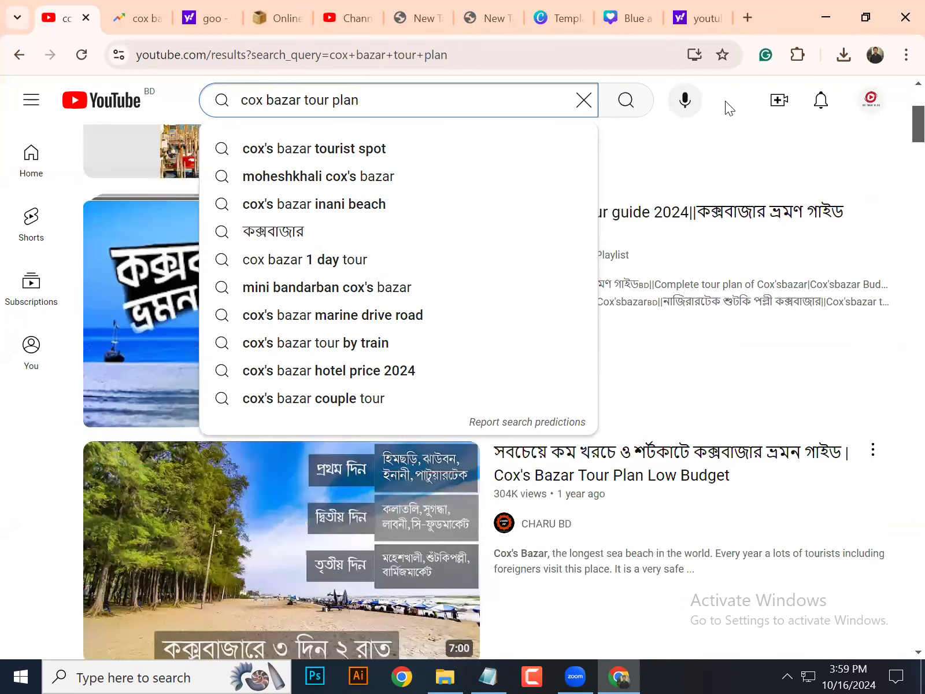
{"action": "left_click", "coordinate": [725, 101]}
{"action": "scroll", "coordinate": [363, 249], "scroll_direction": "up", "scroll_amount": 3}
{"action": "scroll", "coordinate": [311, 151], "scroll_direction": "up", "scroll_amount": 1}
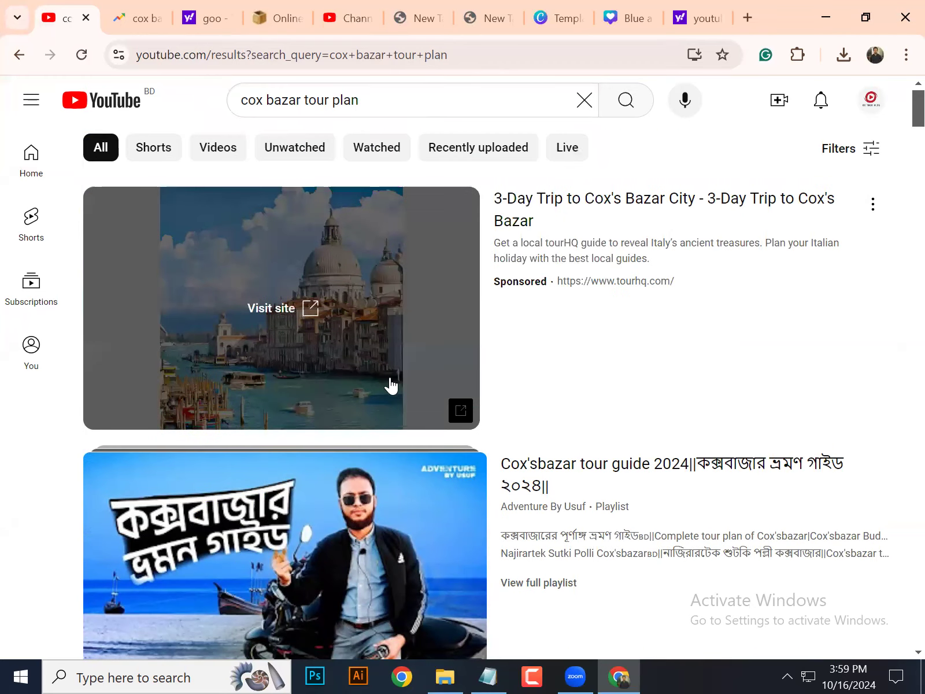
{"action": "scroll", "coordinate": [391, 383], "scroll_direction": "down", "scroll_amount": 1}
{"action": "scroll", "coordinate": [343, 335], "scroll_direction": "down", "scroll_amount": 3}
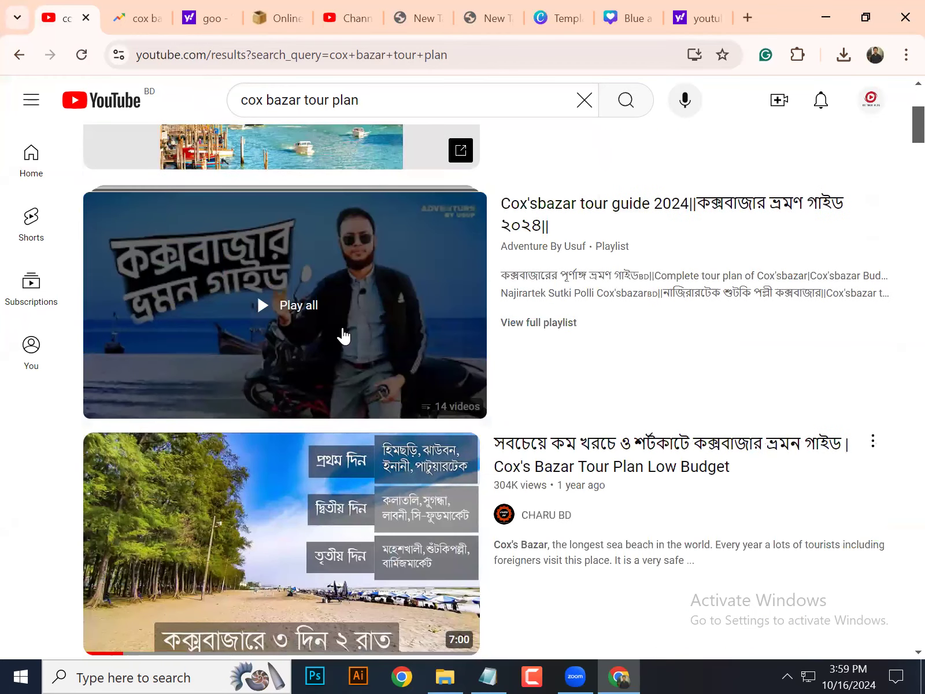
{"action": "scroll", "coordinate": [343, 332], "scroll_direction": "up", "scroll_amount": 5}
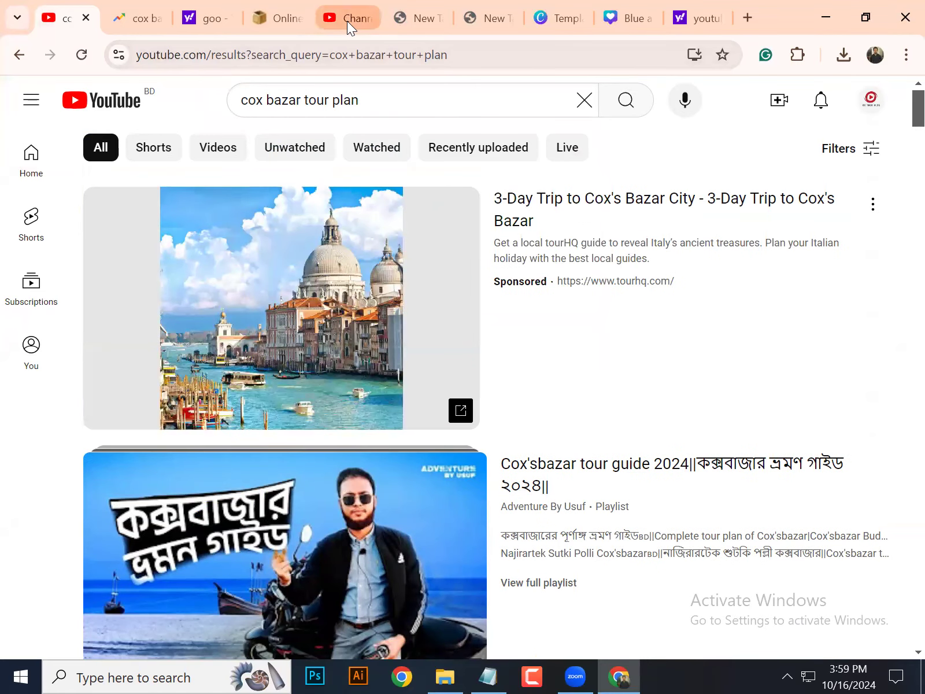
- Return to YouTube Studio, deselect the Cox bazar tour plan playlist for the video and finish the playlist selection
{"action": "left_click", "coordinate": [347, 20]}
{"action": "left_click", "coordinate": [116, 287]}
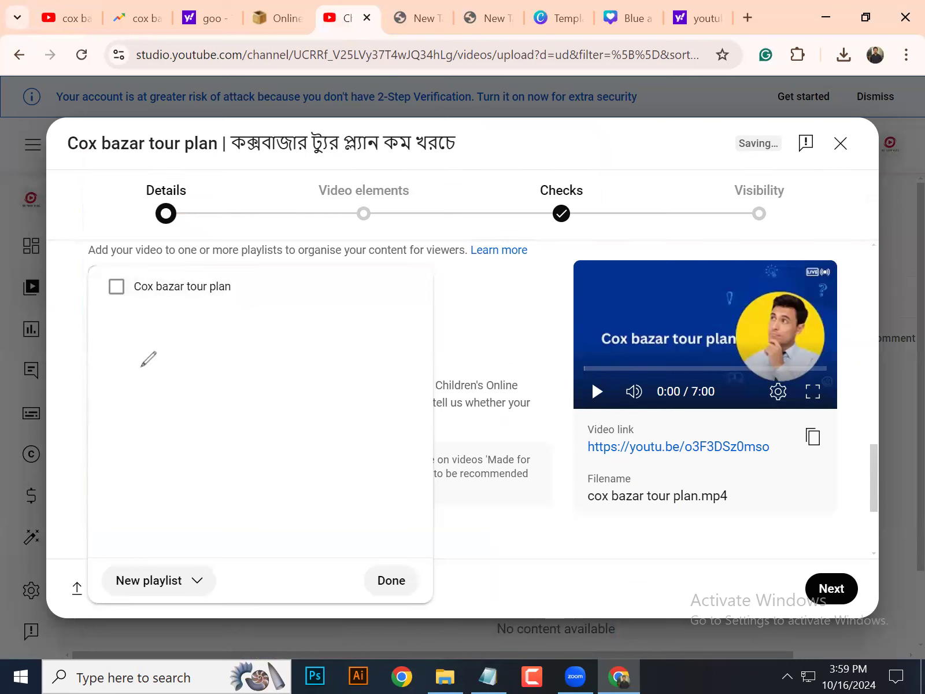
{"action": "left_click_drag", "start_coordinate": [112, 296], "coordinate": [134, 337]}
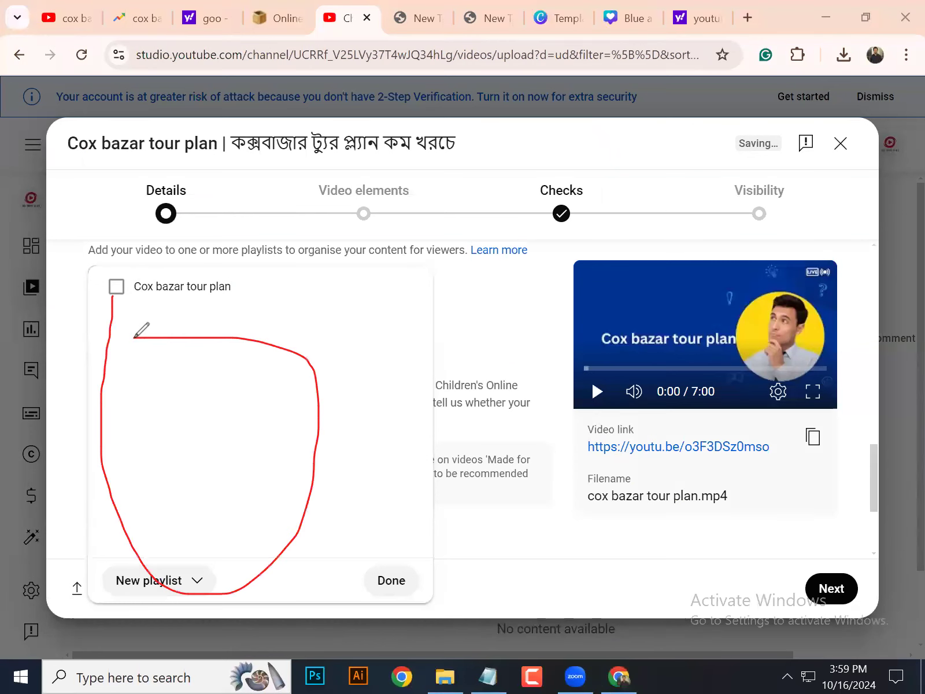
{"action": "mouse_move", "coordinate": [114, 571]}
{"action": "left_mouse_down"}
{"action": "mouse_move", "coordinate": [212, 554]}
{"action": "mouse_move", "coordinate": [105, 578]}
{"action": "left_mouse_up"}
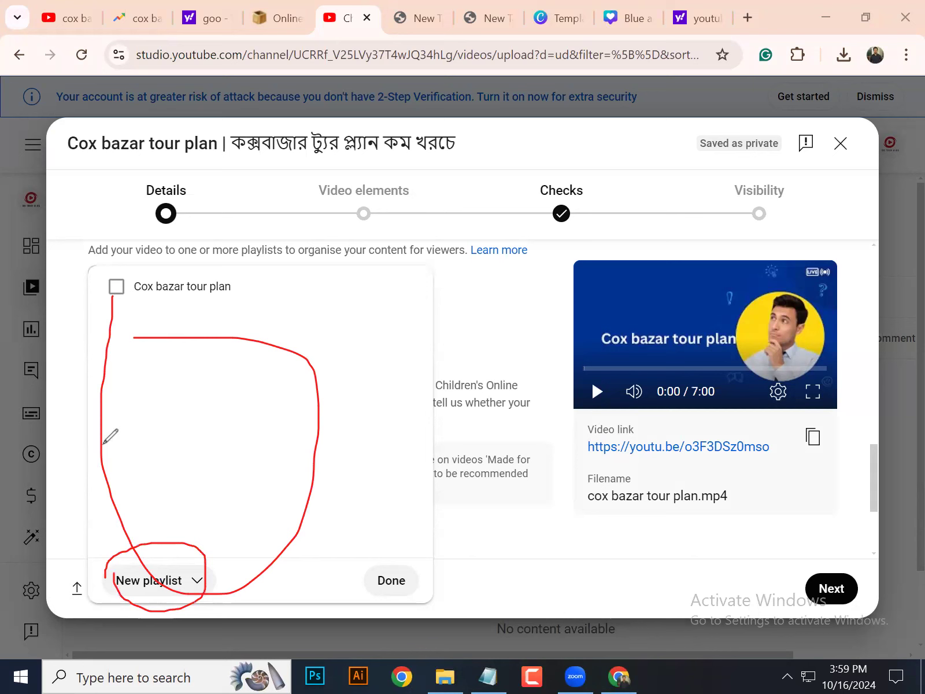
{"action": "left_click", "coordinate": [392, 580]}
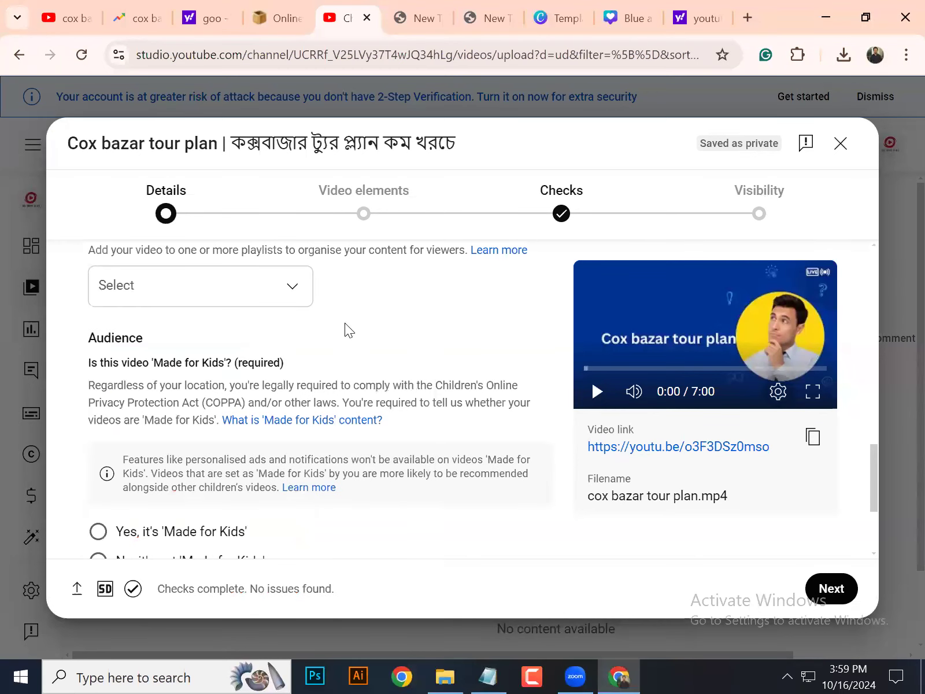
- Set the video's audience to "No, it's not 'Made for Kids'"
{"action": "scroll", "coordinate": [241, 351], "scroll_direction": "down", "scroll_amount": 2}
{"action": "scroll", "coordinate": [430, 306], "scroll_direction": "down", "scroll_amount": 3}
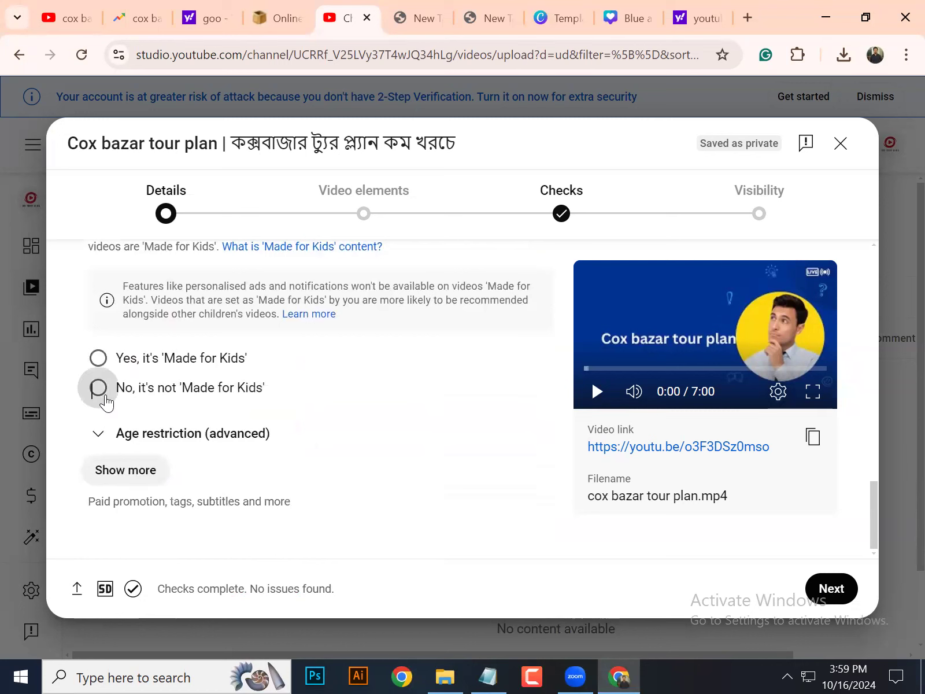
{"action": "left_click", "coordinate": [100, 389]}
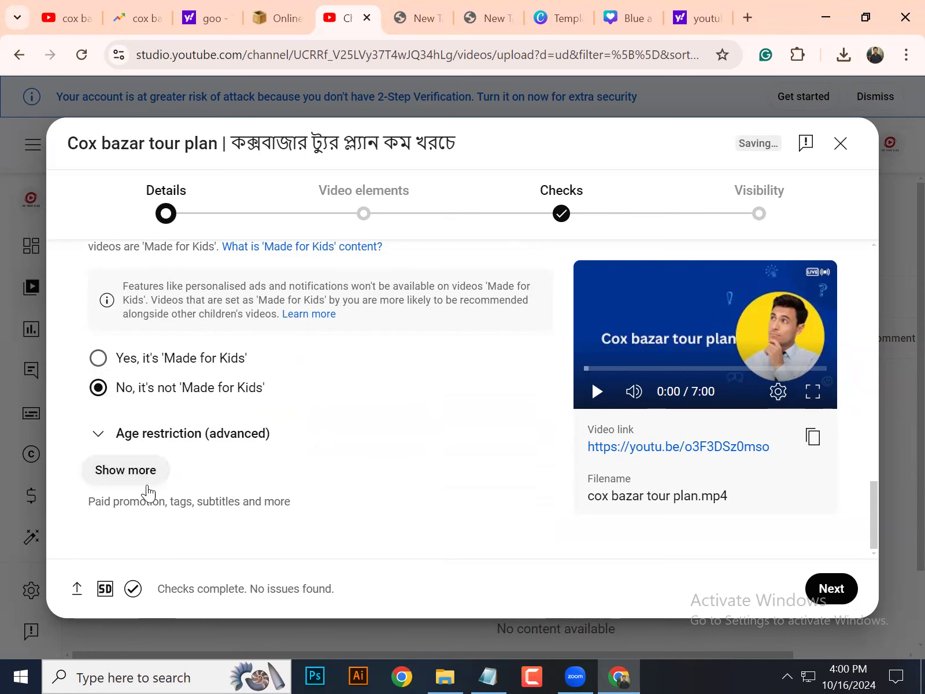
- Expand the video's additional settings and review the paid promotion and altered content options, leaving paid promotion unselected
{"action": "left_click", "coordinate": [120, 475]}
{"action": "scroll", "coordinate": [413, 353], "scroll_direction": "down", "scroll_amount": 3}
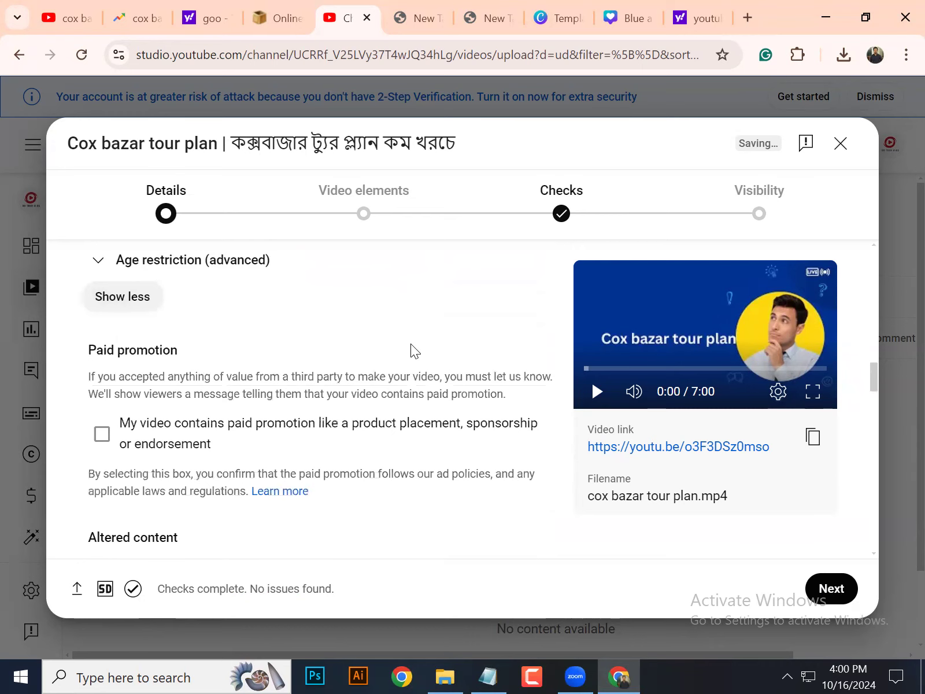
{"action": "scroll", "coordinate": [412, 349], "scroll_direction": "down", "scroll_amount": 2}
{"action": "left_click_drag", "start_coordinate": [88, 271], "coordinate": [231, 285]}
{"action": "left_click", "coordinate": [343, 306]}
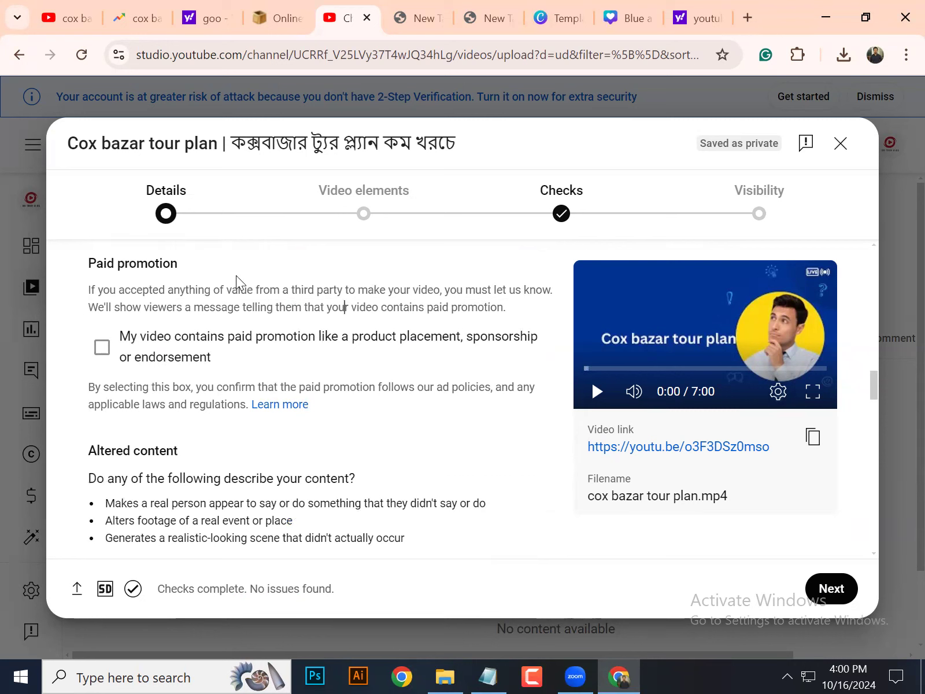
{"action": "left_click", "coordinate": [102, 350]}
{"action": "left_click", "coordinate": [105, 354]}
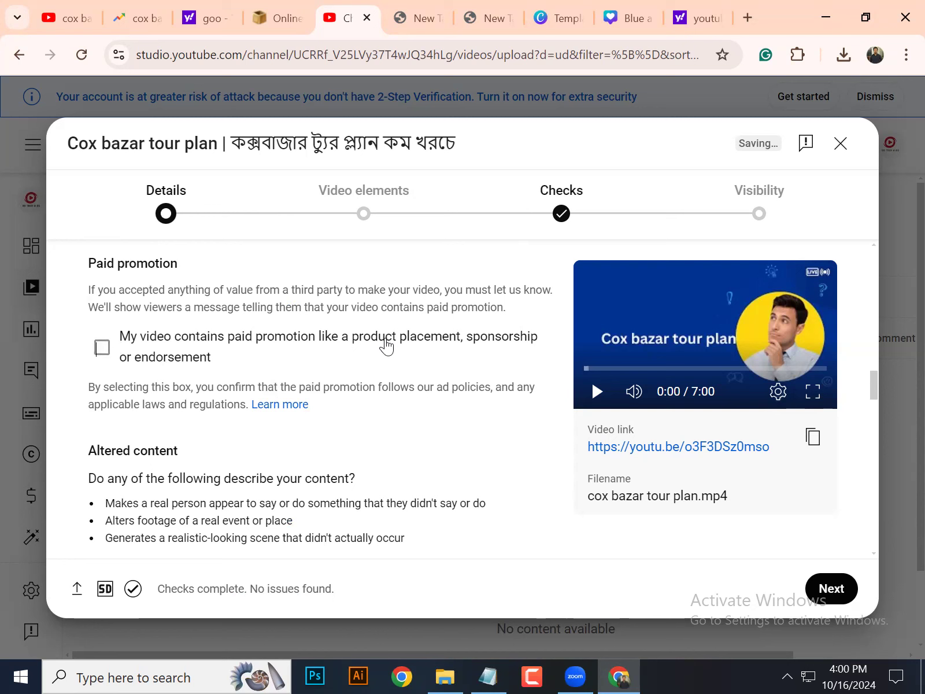
{"action": "scroll", "coordinate": [382, 343], "scroll_direction": "down", "scroll_amount": 3}
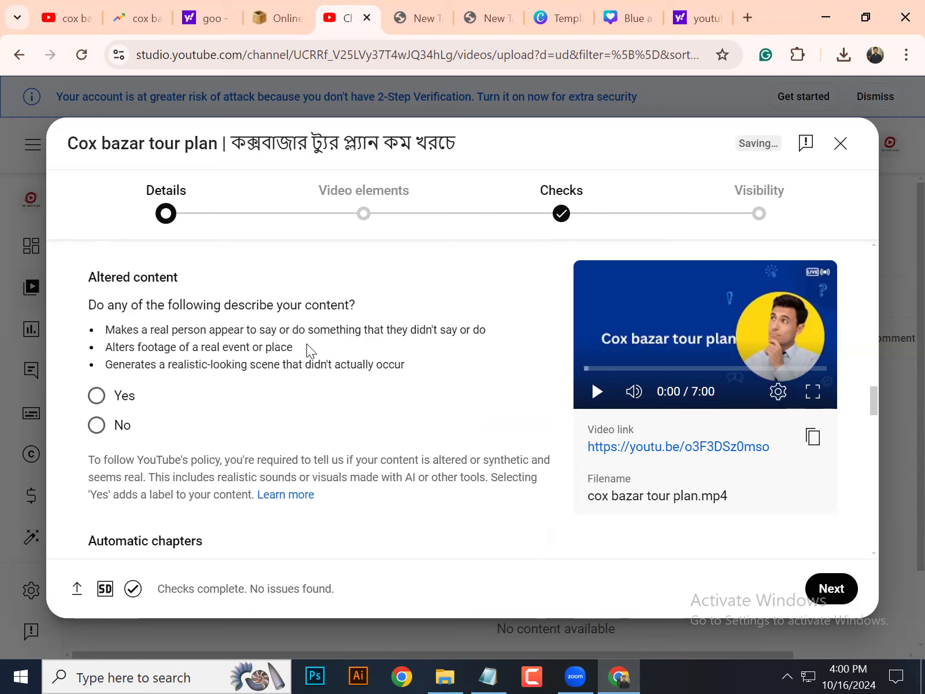
- Review the altered content, automatic chapters, featured places and automatic concepts options in the video's additional settings
{"action": "left_click_drag", "start_coordinate": [142, 328], "coordinate": [486, 367]}
{"action": "left_click", "coordinate": [487, 372]}
{"action": "scroll", "coordinate": [380, 366], "scroll_direction": "down", "scroll_amount": 3}
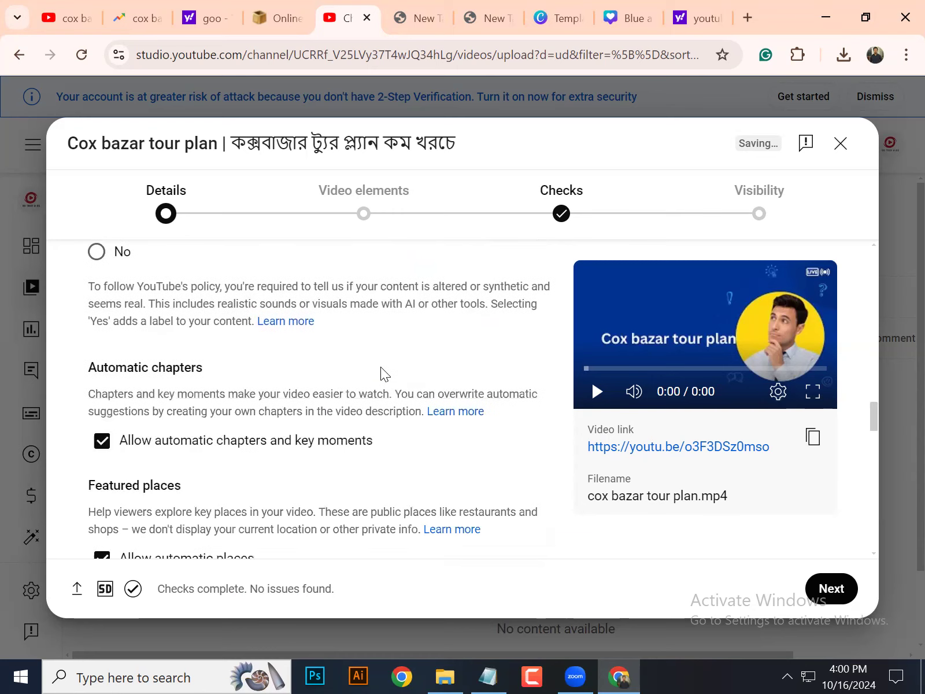
{"action": "scroll", "coordinate": [155, 386], "scroll_direction": "down", "scroll_amount": 3}
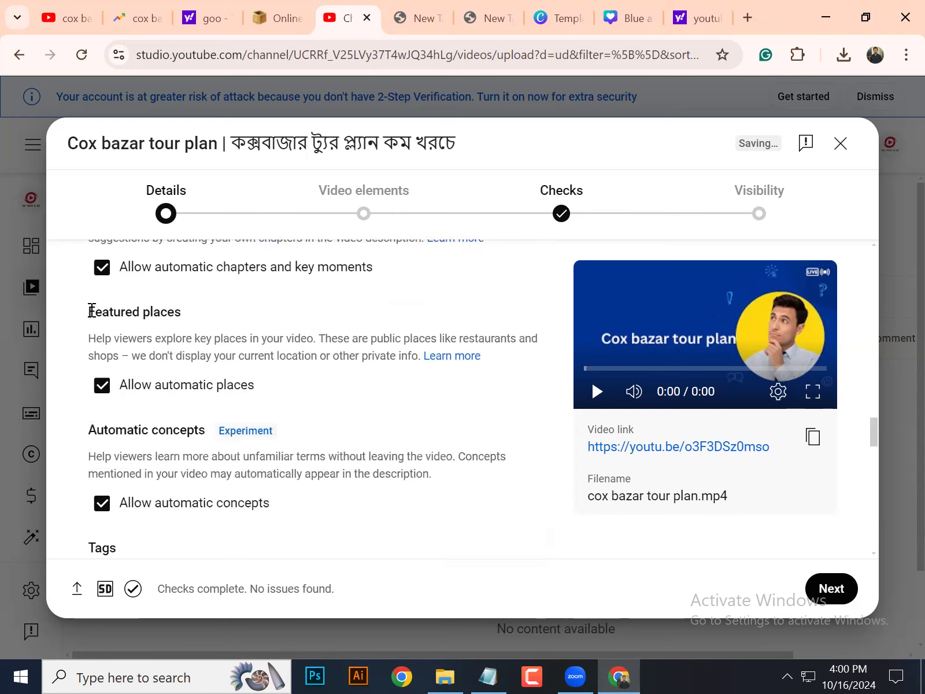
{"action": "scroll", "coordinate": [184, 374], "scroll_direction": "down", "scroll_amount": 3}
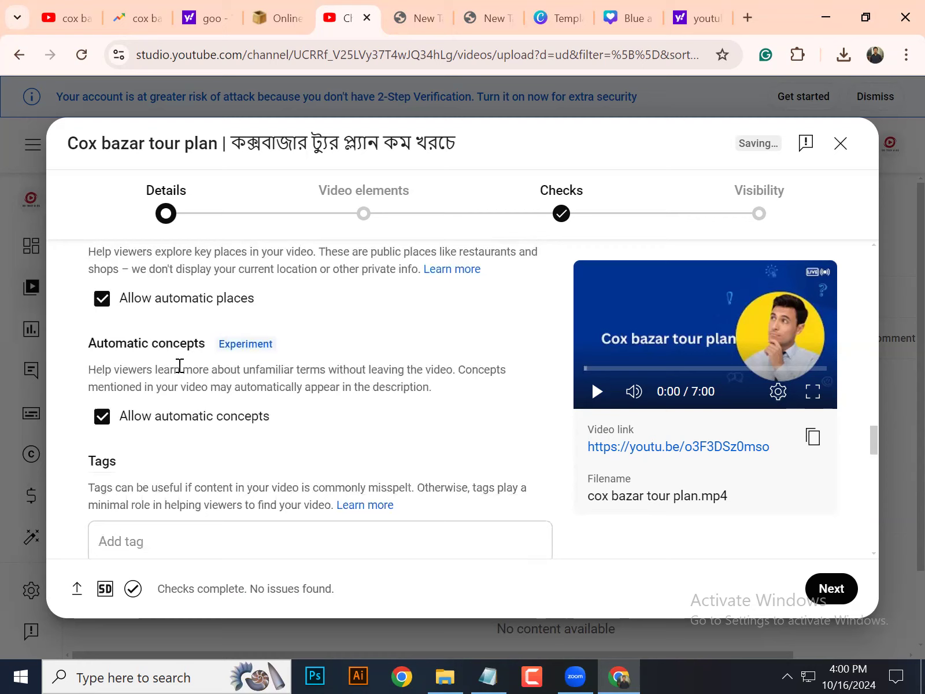
{"action": "scroll", "coordinate": [185, 405], "scroll_direction": "down", "scroll_amount": 1}
- Copy "Cox bazar tour plan" from the video title and add it as a tag
{"action": "left_click", "coordinate": [124, 363]}
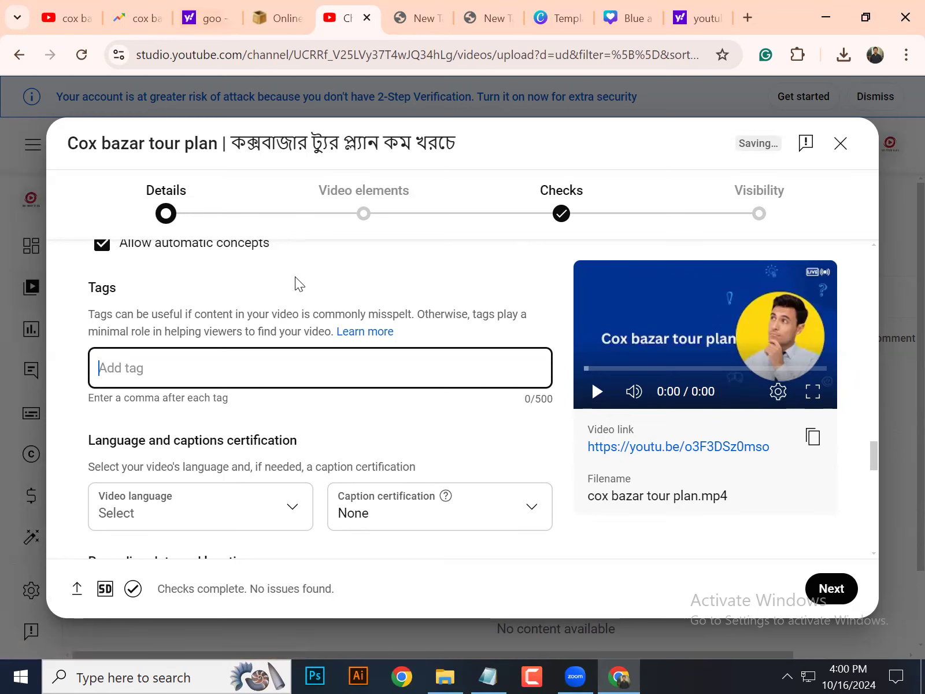
{"action": "scroll", "coordinate": [298, 283], "scroll_direction": "up", "scroll_amount": 20}
{"action": "left_click", "coordinate": [214, 322]}
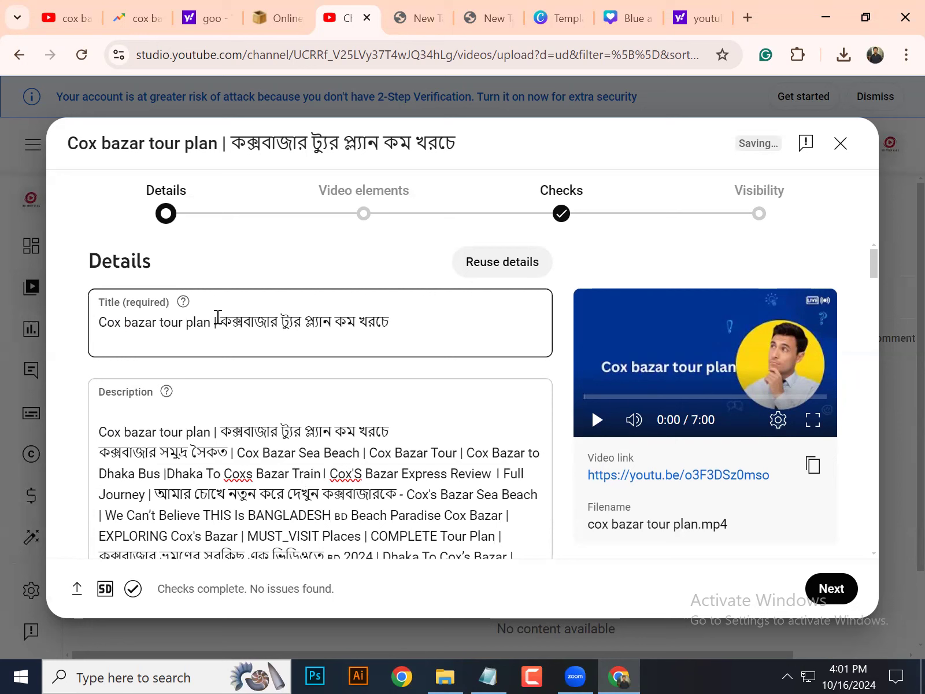
{"action": "left_click_drag", "start_coordinate": [214, 321], "coordinate": [97, 326]}
{"action": "key", "text": "ctrl+c"}
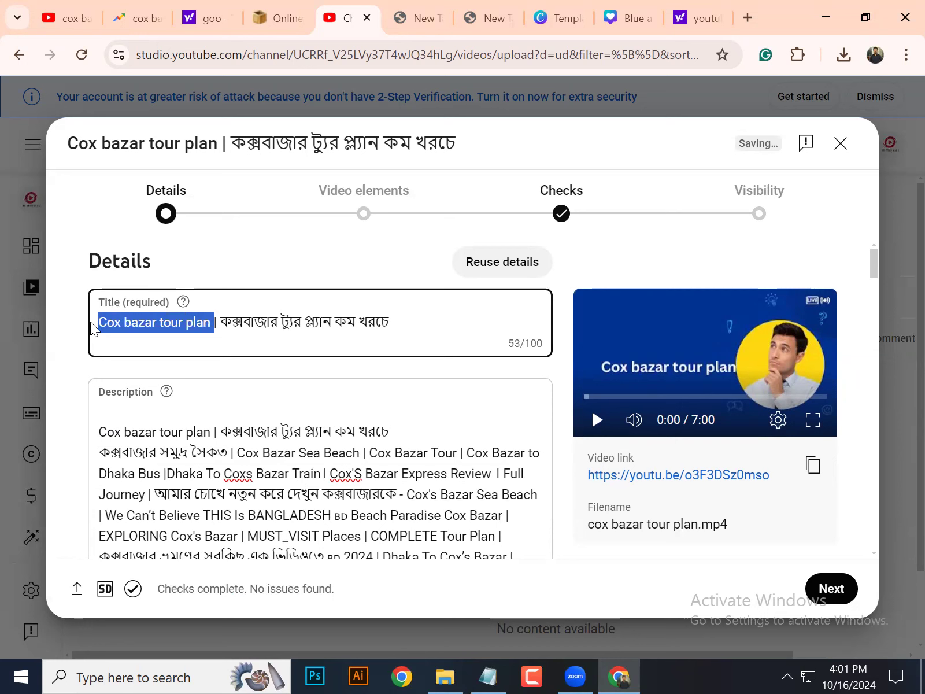
{"action": "left_click", "coordinate": [186, 331]}
{"action": "scroll", "coordinate": [202, 346], "scroll_direction": "down", "scroll_amount": 10}
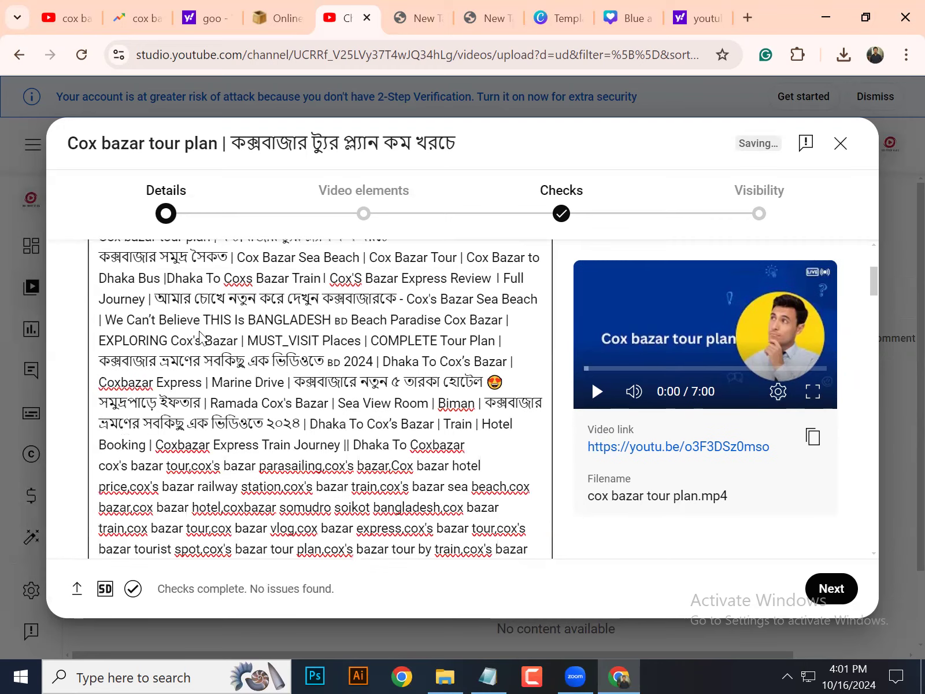
{"action": "scroll", "coordinate": [202, 346], "scroll_direction": "down", "scroll_amount": 4}
{"action": "scroll", "coordinate": [196, 351], "scroll_direction": "up", "scroll_amount": 3}
{"action": "left_click", "coordinate": [155, 334]}
{"action": "key", "text": "ctrl+v"}
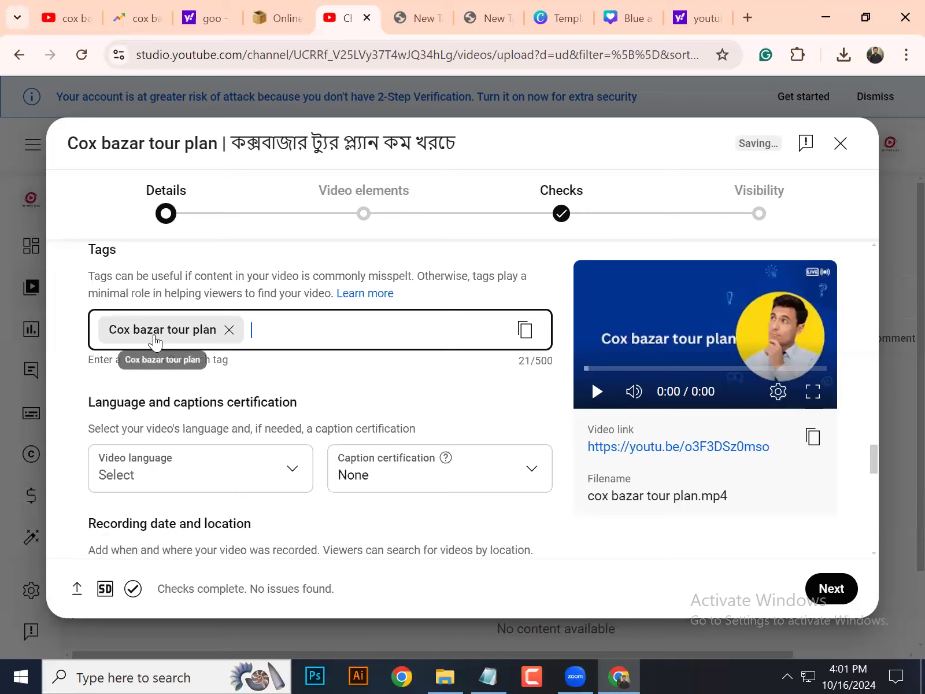
- Copy the Bengali phrase "কক্সবাজার ট্যুর প্ল্যান" from the video title and add it as a second tag
{"action": "scroll", "coordinate": [291, 324], "scroll_direction": "down", "scroll_amount": 5}
{"action": "scroll", "coordinate": [308, 340], "scroll_direction": "up", "scroll_amount": 15}
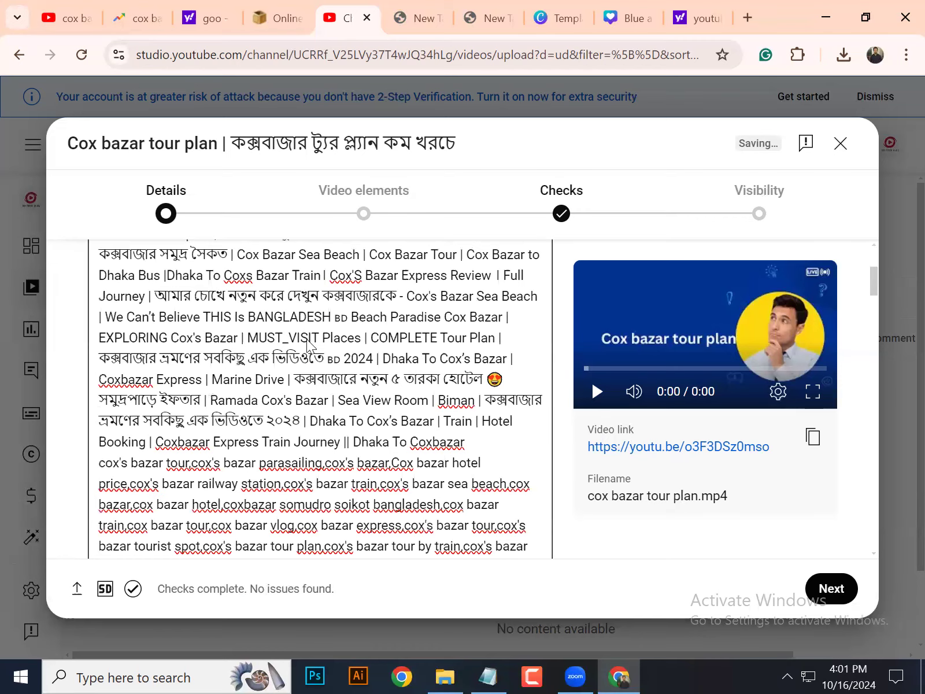
{"action": "left_click_drag", "start_coordinate": [221, 318], "coordinate": [332, 322]}
{"action": "key", "text": "ctrl+c"}
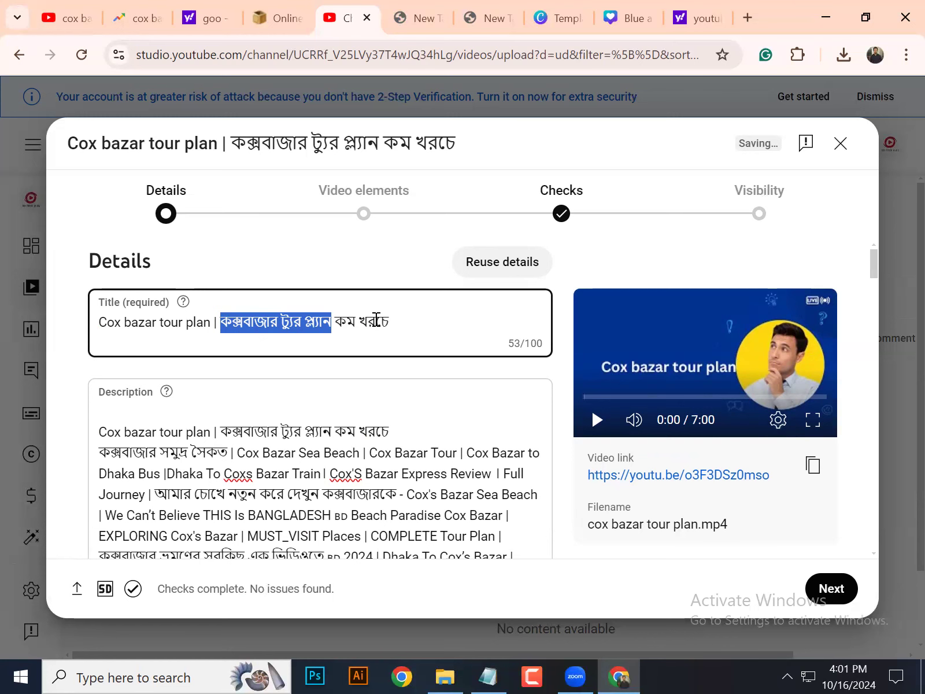
{"action": "scroll", "coordinate": [392, 319], "scroll_direction": "down", "scroll_amount": 10}
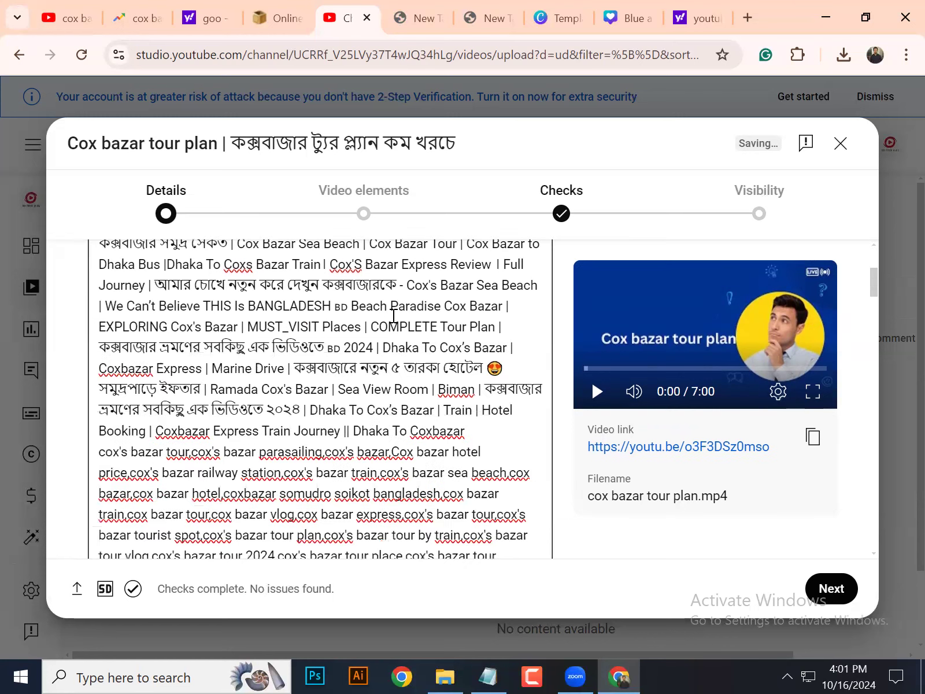
{"action": "scroll", "coordinate": [387, 316], "scroll_direction": "down", "scroll_amount": 15}
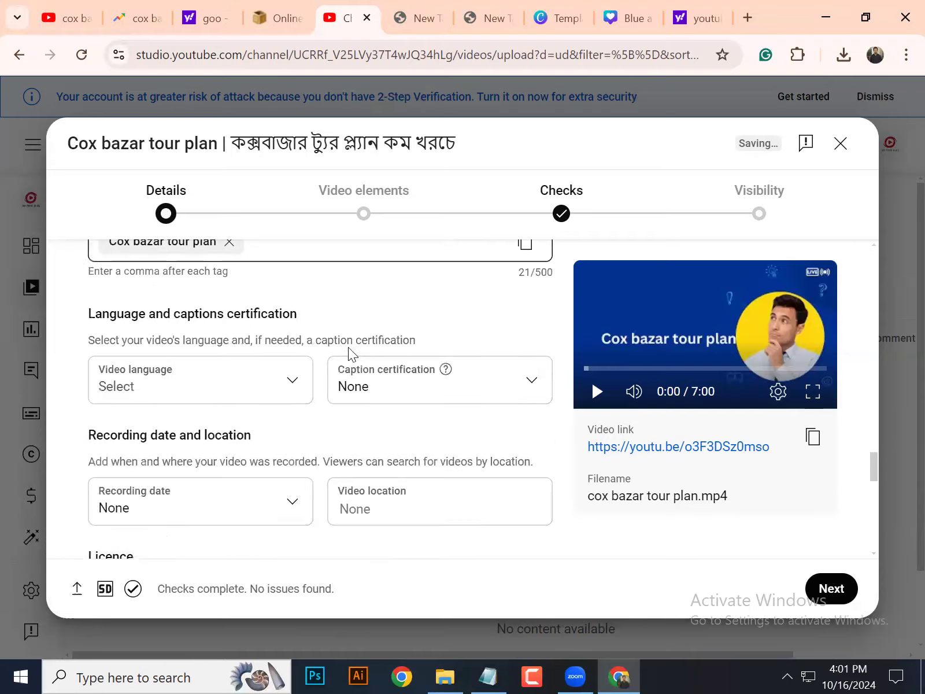
{"action": "scroll", "coordinate": [304, 390], "scroll_direction": "down", "scroll_amount": 5}
{"action": "scroll", "coordinate": [302, 394], "scroll_direction": "up", "scroll_amount": 12}
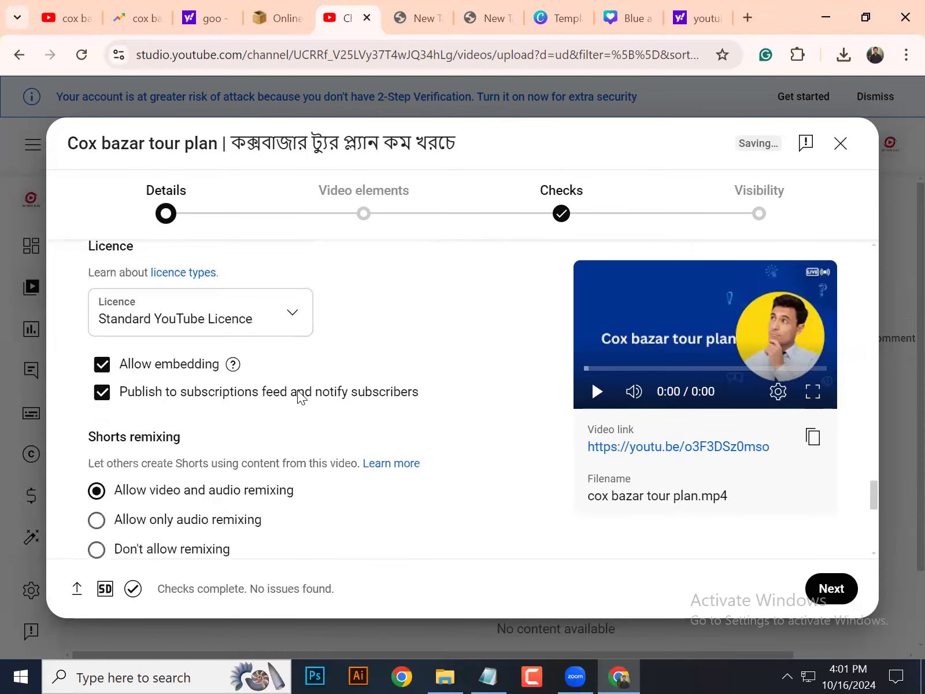
{"action": "scroll", "coordinate": [300, 396], "scroll_direction": "up", "scroll_amount": 3}
{"action": "scroll", "coordinate": [310, 448], "scroll_direction": "down", "scroll_amount": 6}
{"action": "left_click", "coordinate": [310, 450]}
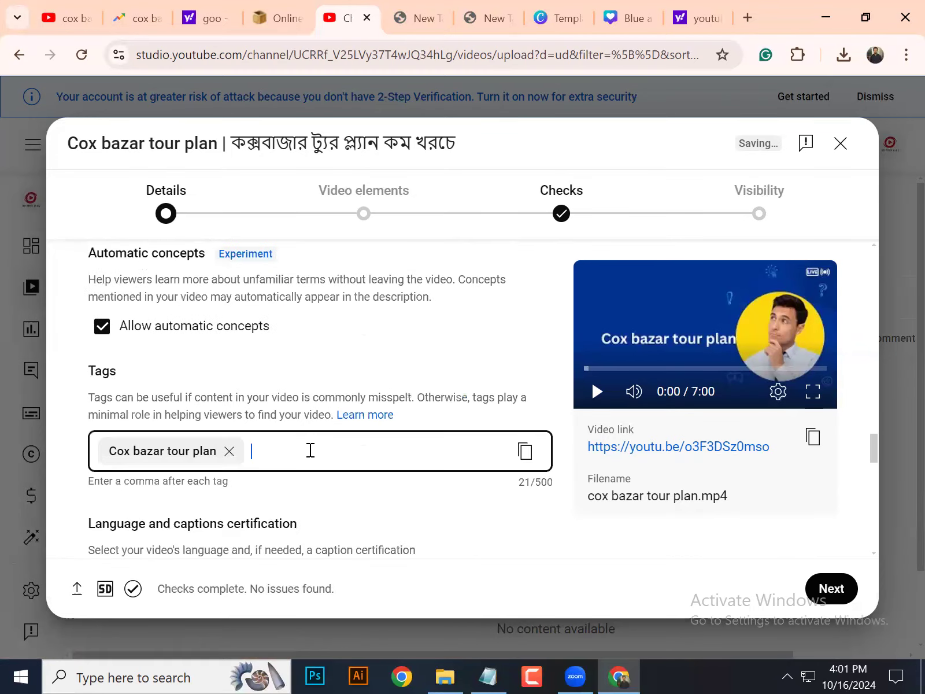
{"action": "key", "text": "ctrl+v"}
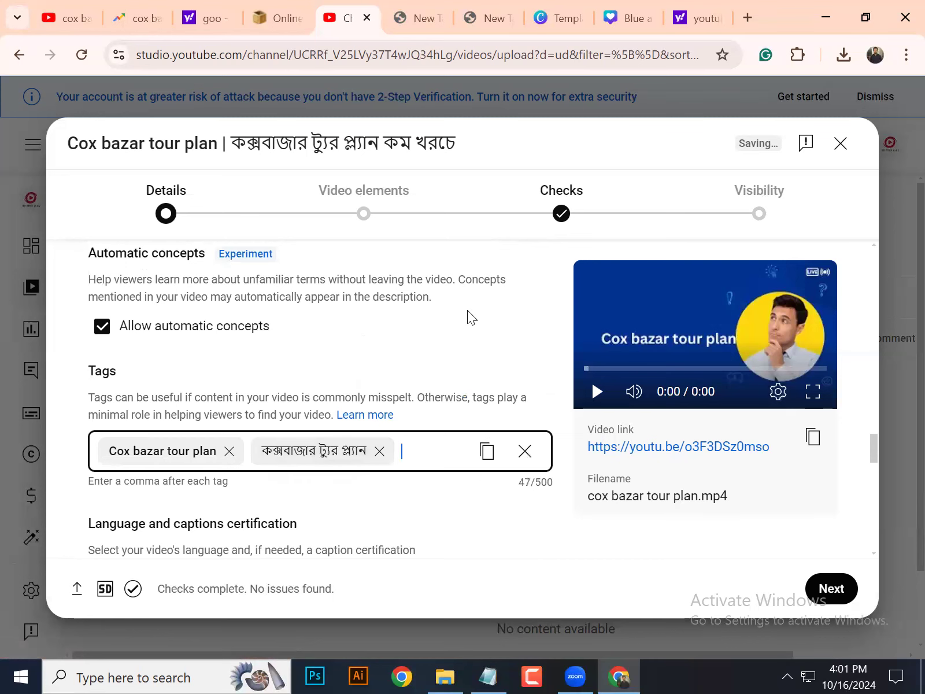
- Review the keyword phrase in the title, the description text and the remaining settings through comments and ratings
{"action": "scroll", "coordinate": [462, 306], "scroll_direction": "up", "scroll_amount": 12}
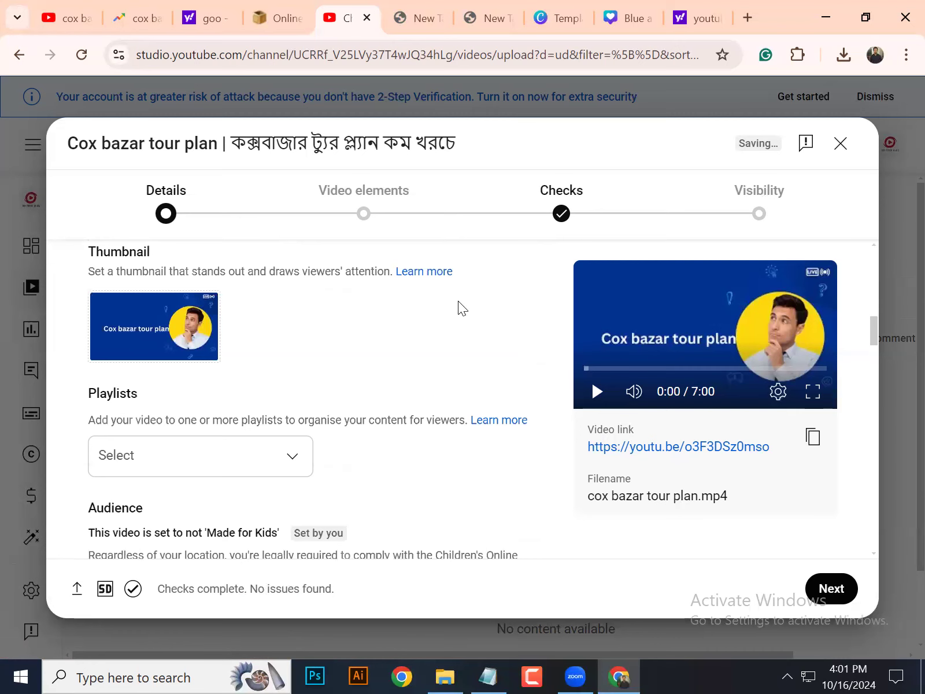
{"action": "scroll", "coordinate": [458, 301], "scroll_direction": "up", "scroll_amount": 8}
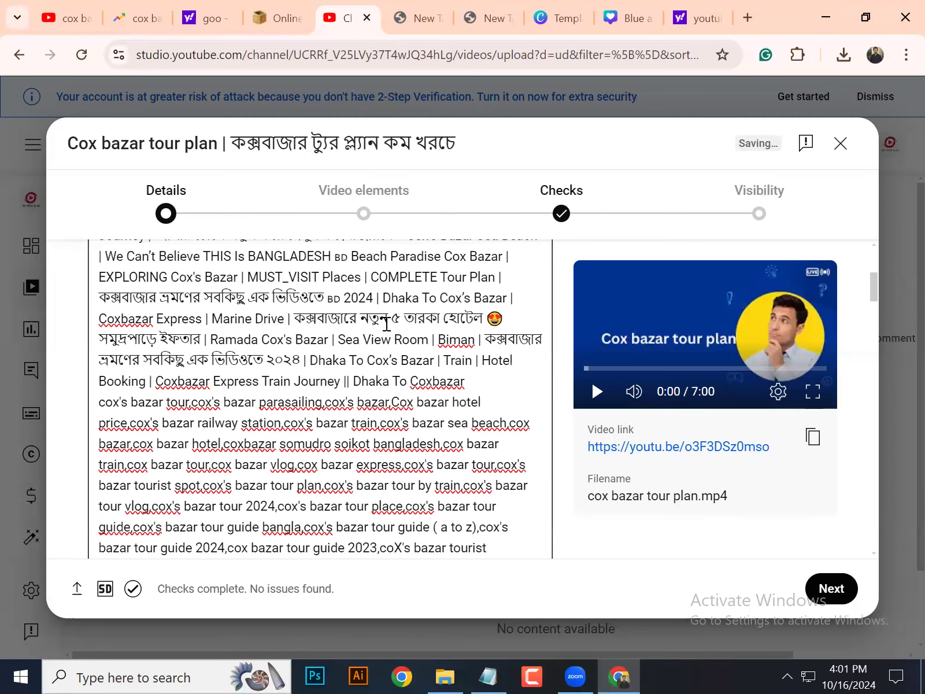
{"action": "scroll", "coordinate": [386, 324], "scroll_direction": "up", "scroll_amount": 2}
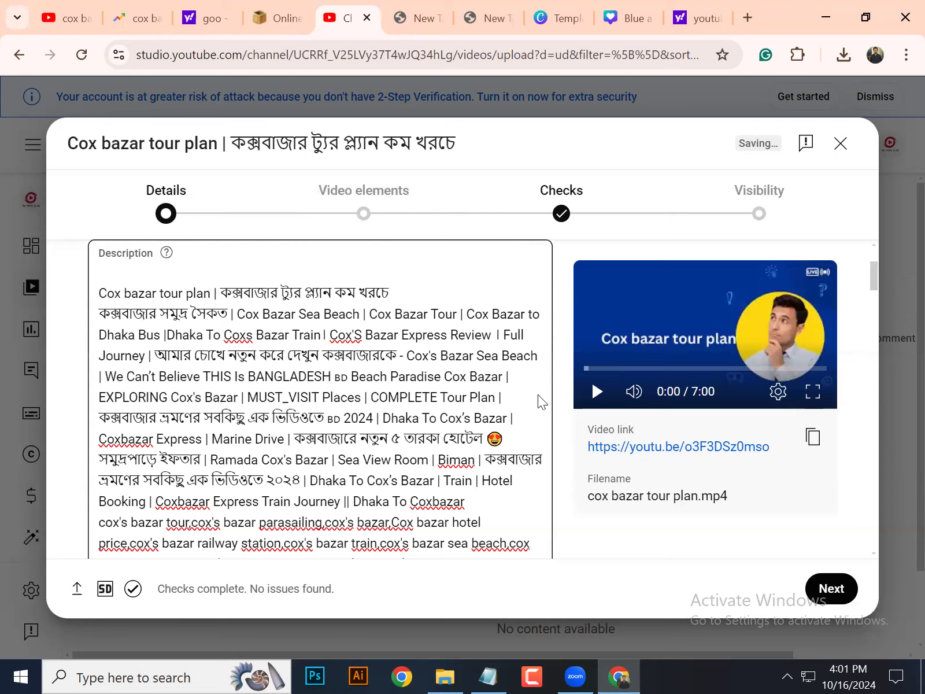
{"action": "scroll", "coordinate": [538, 395], "scroll_direction": "up", "scroll_amount": 3}
{"action": "left_click_drag", "start_coordinate": [214, 322], "coordinate": [83, 316]}
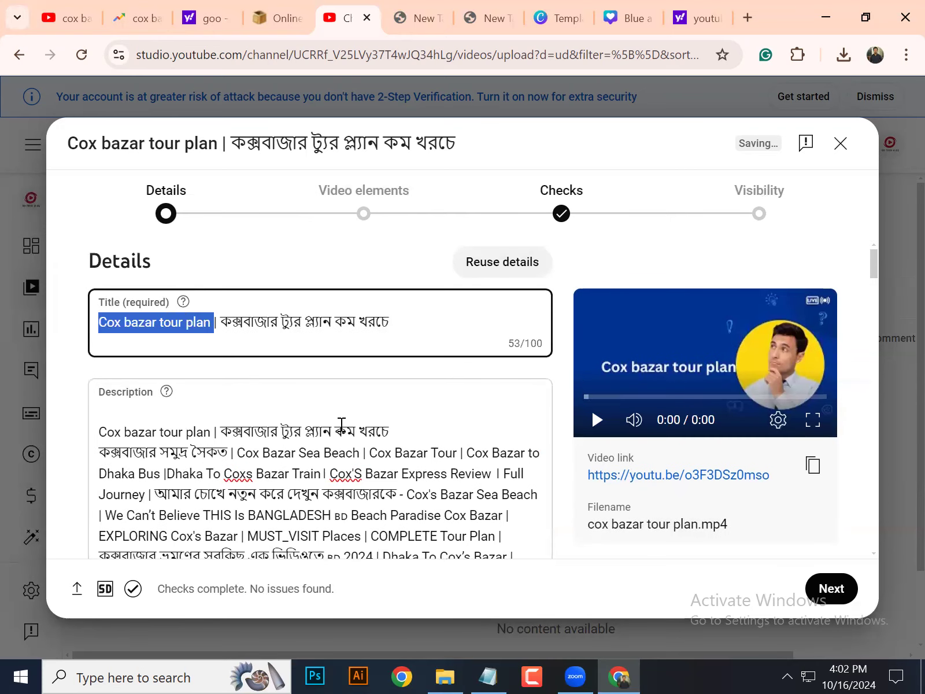
{"action": "scroll", "coordinate": [339, 431], "scroll_direction": "down", "scroll_amount": 1}
{"action": "left_click", "coordinate": [237, 431]}
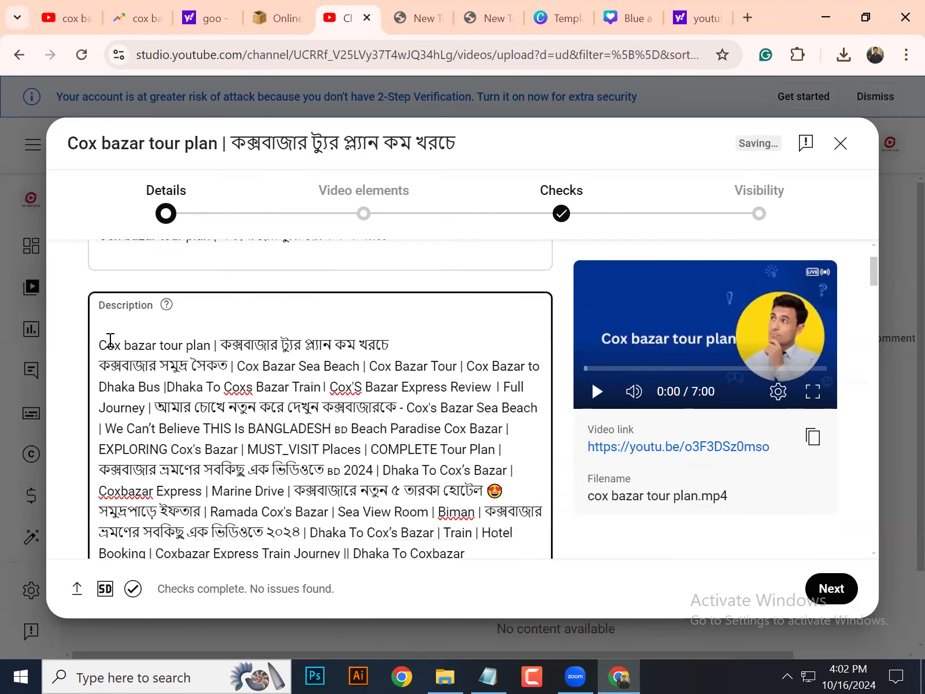
{"action": "scroll", "coordinate": [275, 370], "scroll_direction": "down", "scroll_amount": 8}
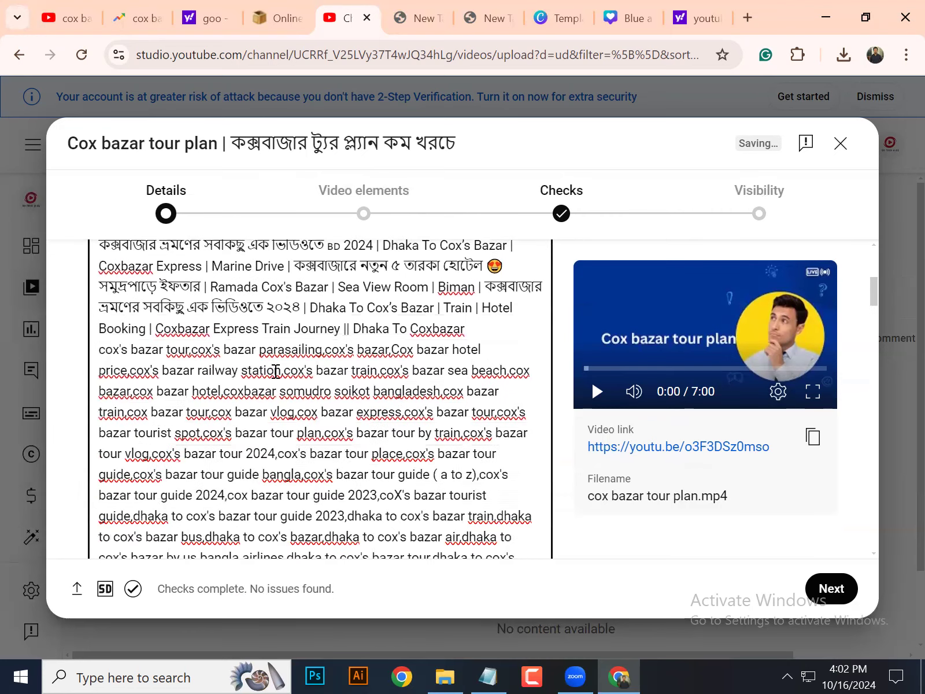
{"action": "scroll", "coordinate": [274, 371], "scroll_direction": "down", "scroll_amount": 15}
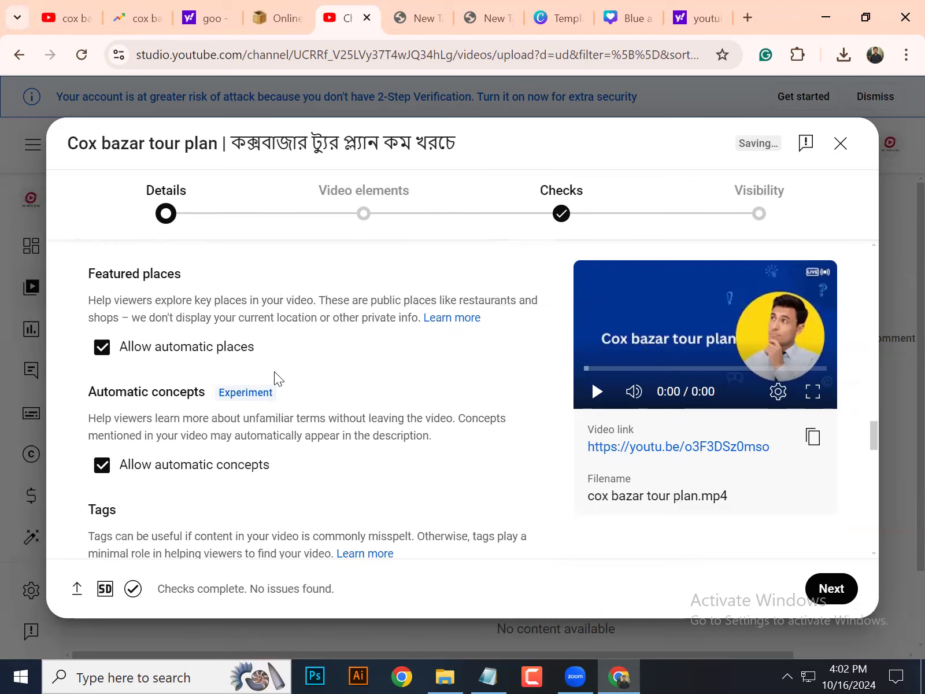
{"action": "scroll", "coordinate": [274, 372], "scroll_direction": "down", "scroll_amount": 15}
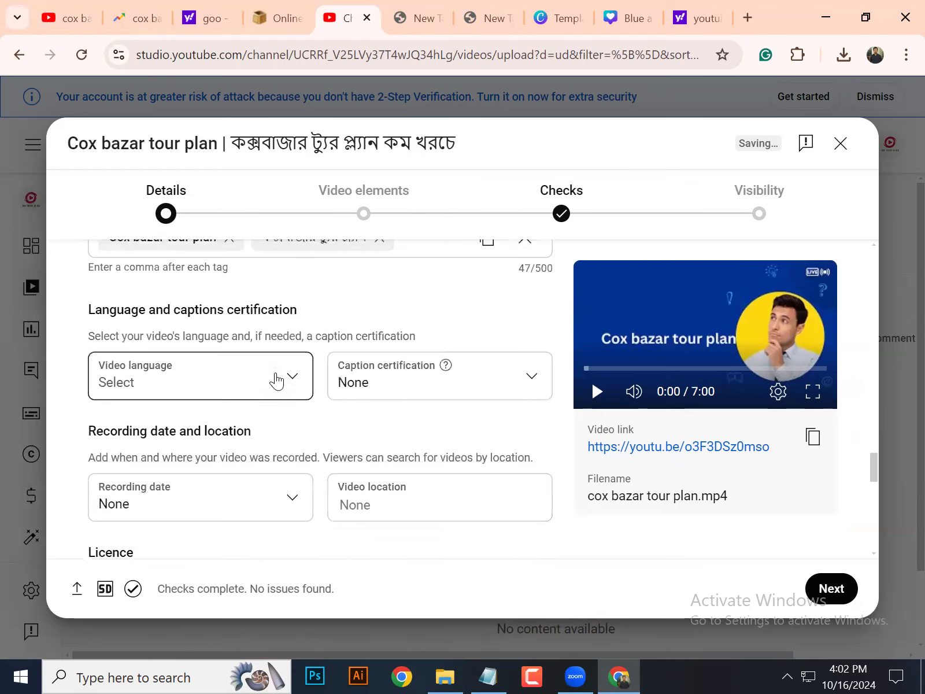
{"action": "scroll", "coordinate": [230, 409], "scroll_direction": "up", "scroll_amount": 10}
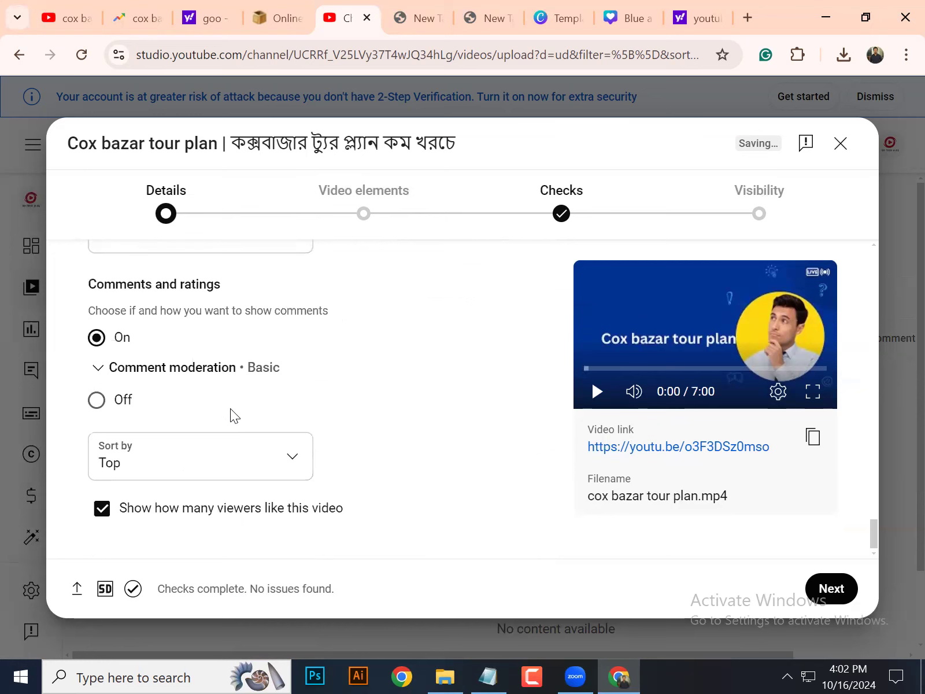
{"action": "scroll", "coordinate": [232, 392], "scroll_direction": "up", "scroll_amount": 4}
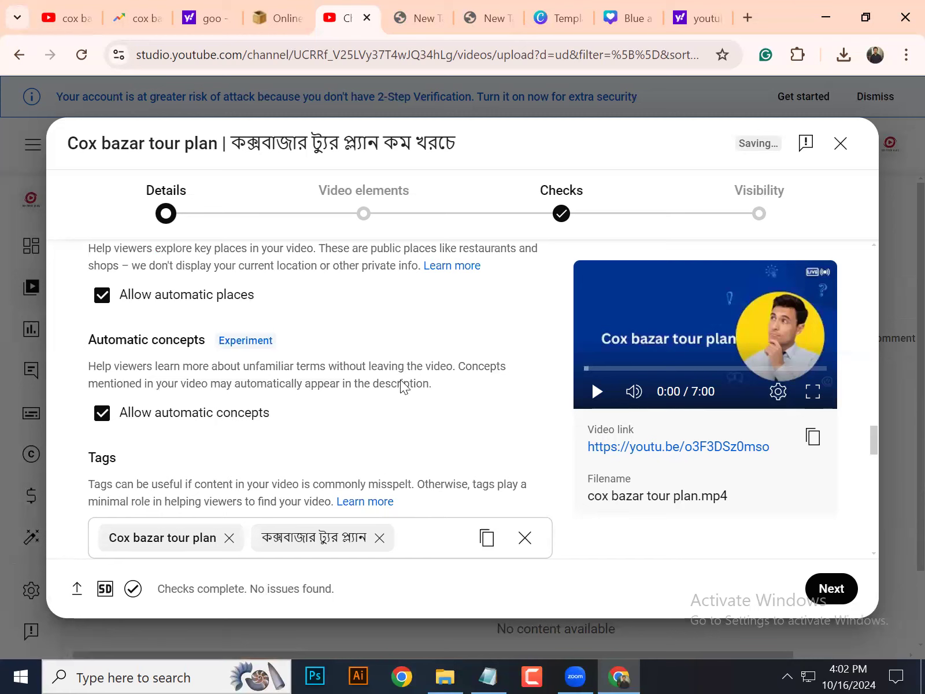
- Check the tag character limit and add "cox bazar hotel booking" as a tag for the video
{"action": "scroll", "coordinate": [400, 379], "scroll_direction": "down", "scroll_amount": 2}
{"action": "scroll", "coordinate": [381, 392], "scroll_direction": "down", "scroll_amount": 2}
{"action": "left_click", "coordinate": [402, 365]}
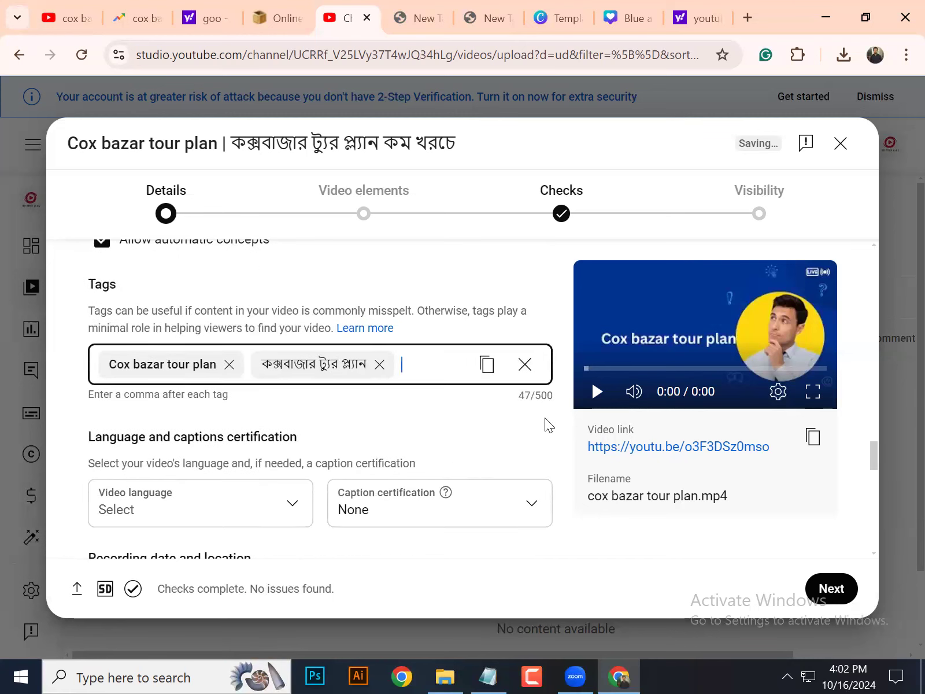
{"action": "left_click_drag", "start_coordinate": [541, 396], "coordinate": [564, 399]}
{"action": "left_click", "coordinate": [525, 399]}
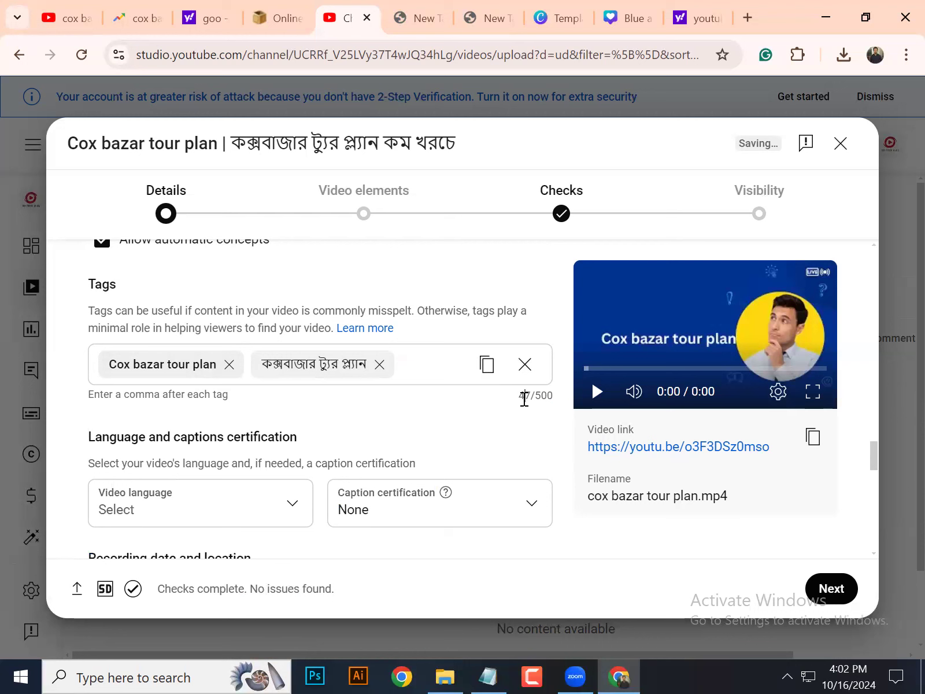
{"action": "left_click", "coordinate": [416, 369]}
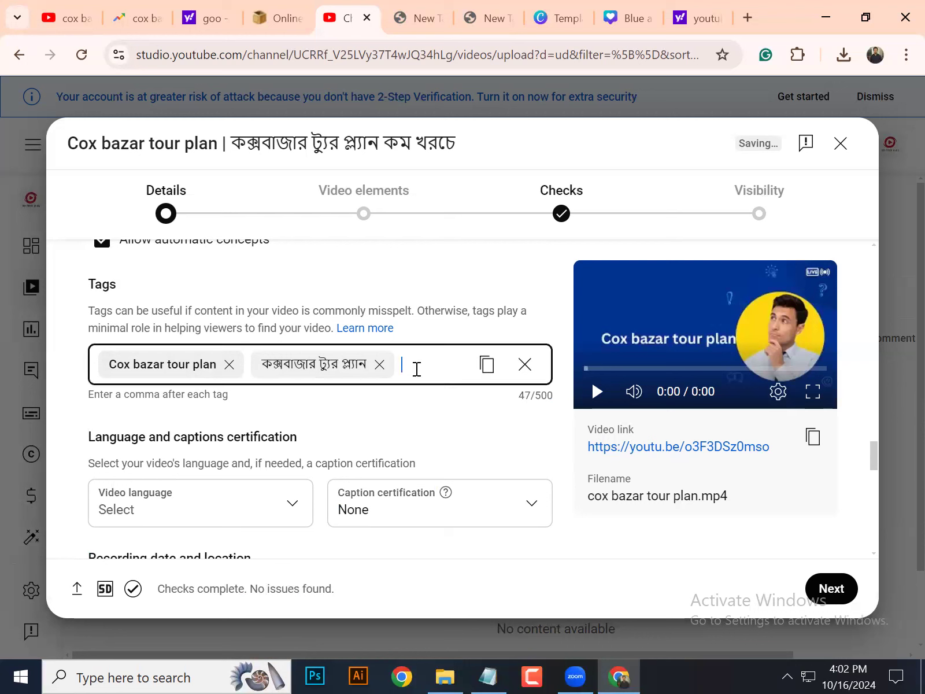
{"action": "type", "text": "d"}
{"action": "key", "text": "BackSpace"}
{"action": "type", "text": "cox bazar hotle"}
{"action": "key", "text": "BackSpace"}
{"action": "key", "text": "BackSpace"}
{"action": "type", "text": "el booking"}
{"action": "key", "text": "Return"}
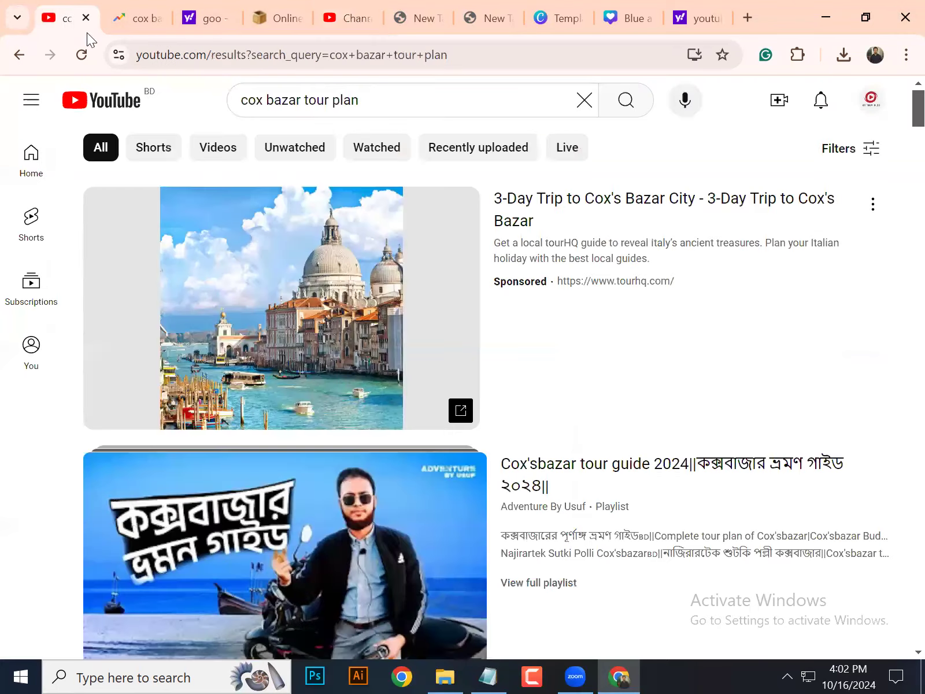
- Search YouTube with the suggestion "cox's bazar tour by train" and add that phrase as a tag in YouTube Studio
{"action": "left_click", "coordinate": [78, 21]}
{"action": "left_click", "coordinate": [382, 92]}
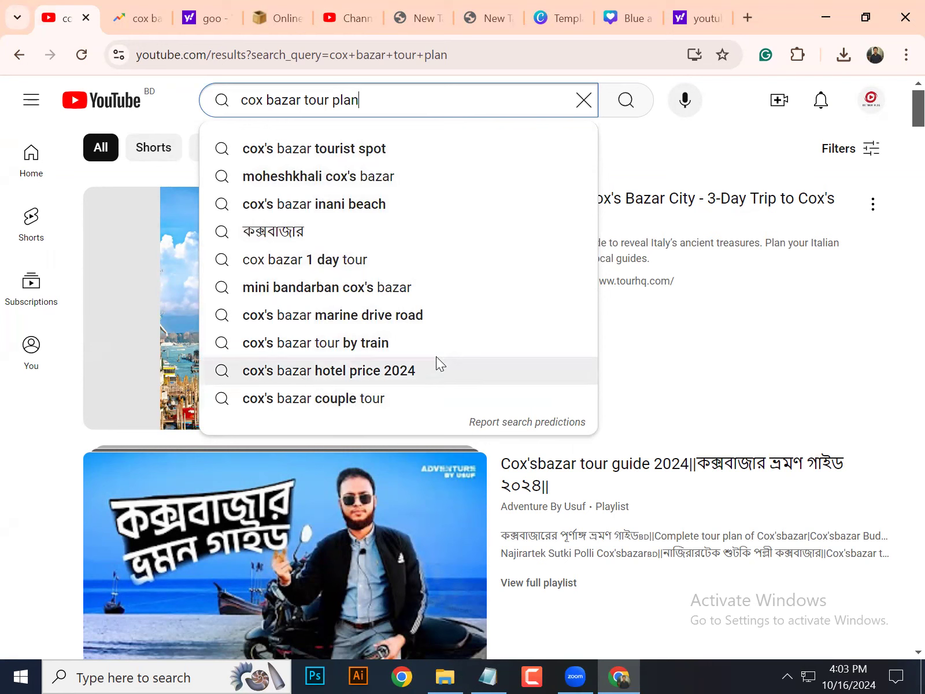
{"action": "left_click", "coordinate": [369, 354]}
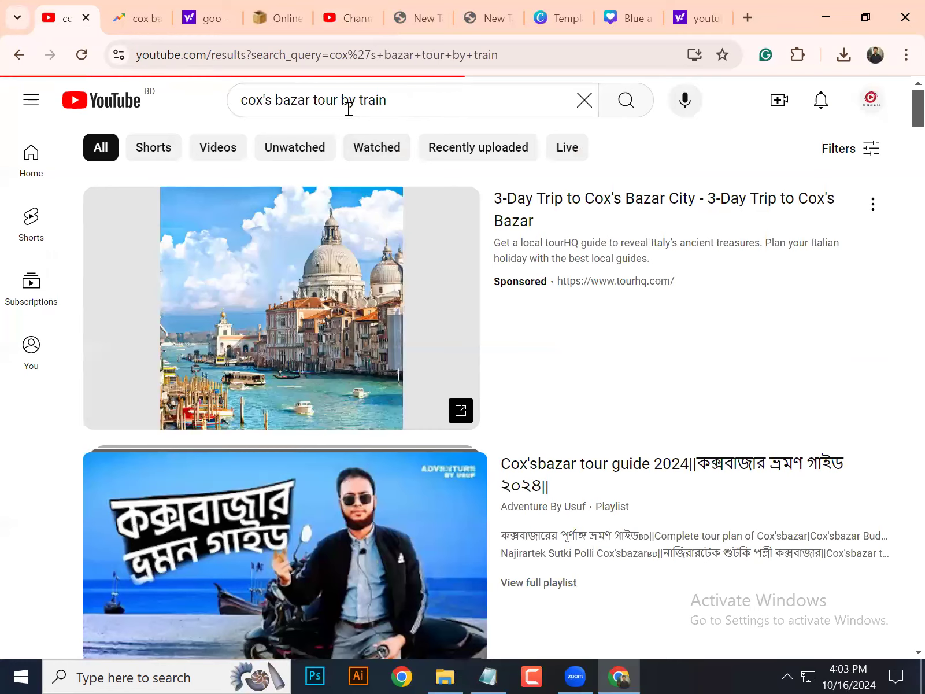
{"action": "left_click", "coordinate": [234, 98]}
{"action": "key", "text": "ctrl+c"}
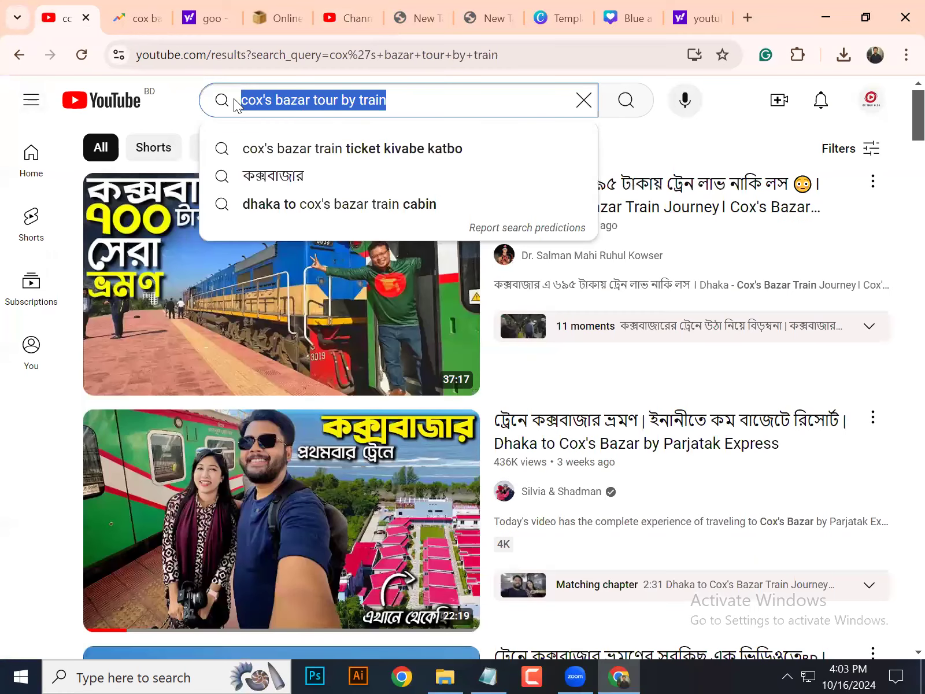
{"action": "left_click", "coordinate": [417, 97]}
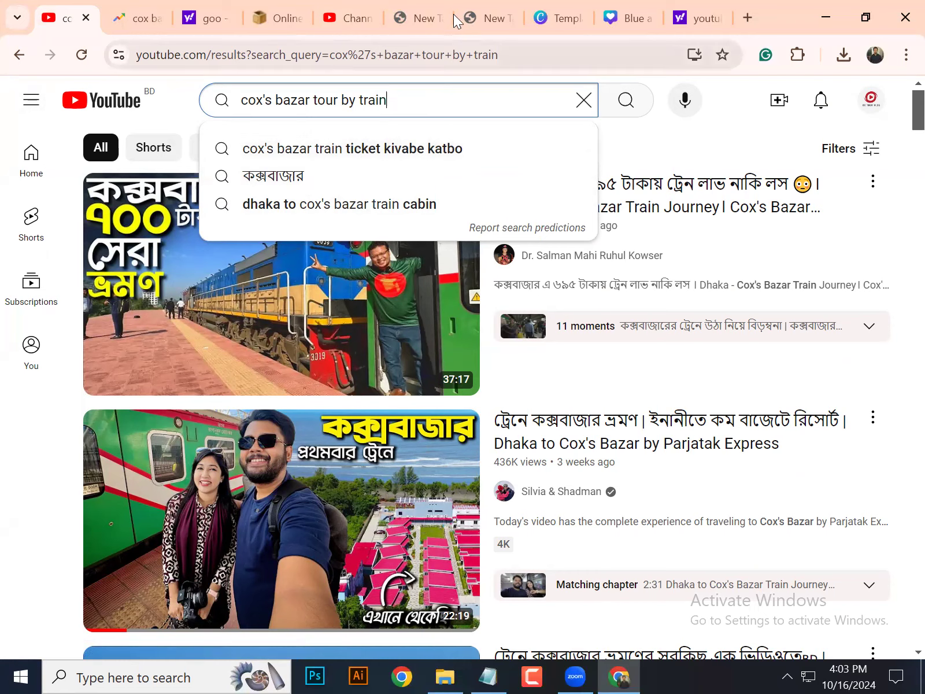
{"action": "left_click", "coordinate": [356, 7]}
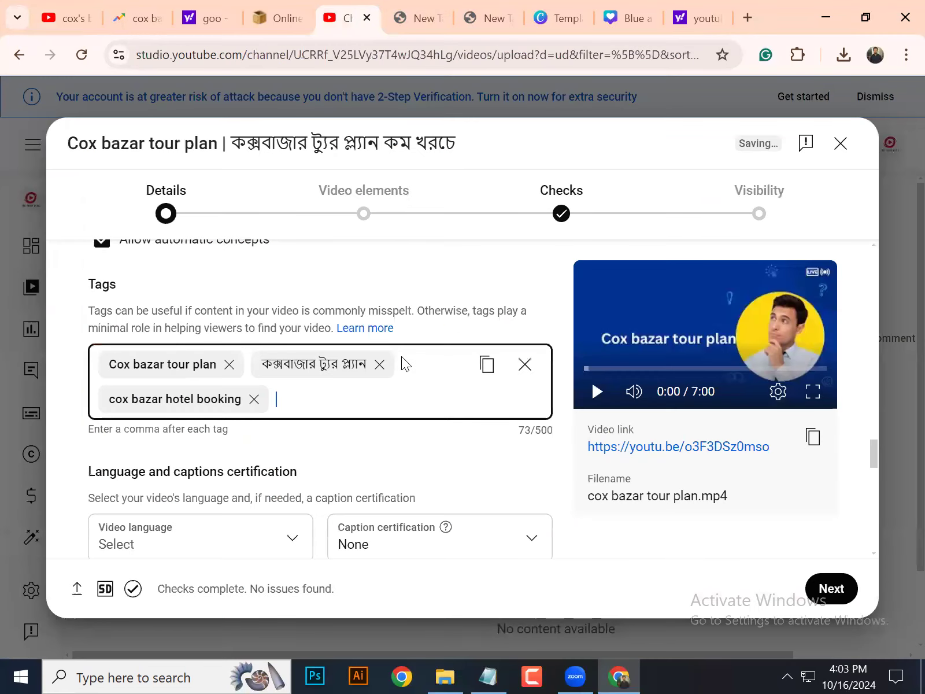
{"action": "key", "text": "ctrl+v"}
- Switch to YouTube, enter "cox bazar tour" in the search and pick the suggestion "cox bazar tour outfits"
{"action": "left_click", "coordinate": [62, 18]}
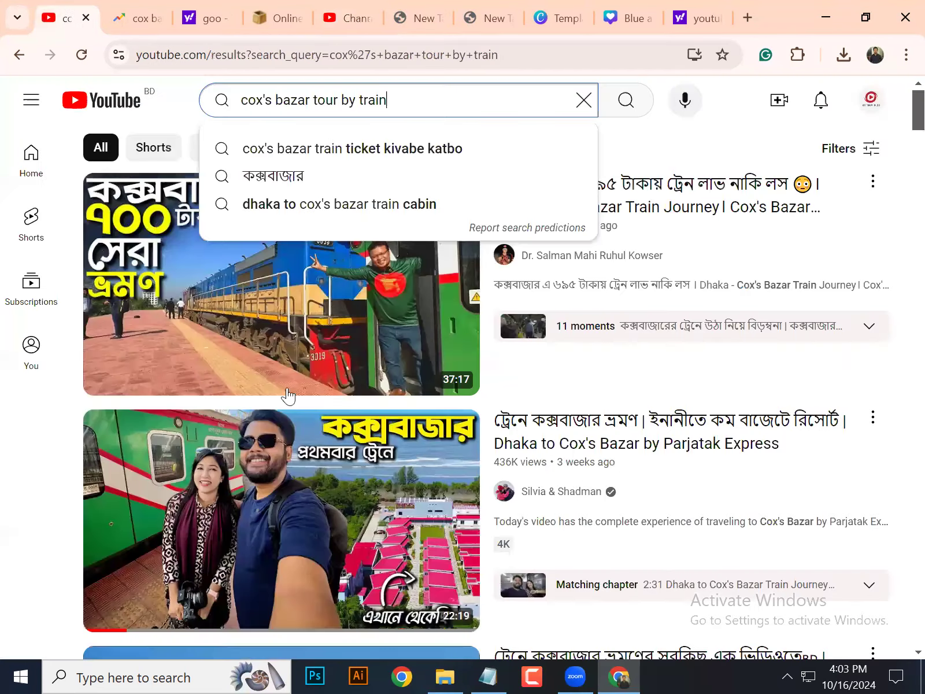
{"action": "left_click_drag", "start_coordinate": [400, 105], "coordinate": [222, 110]}
{"action": "key", "text": "BackSpace"}
{"action": "type", "text": "cox"}
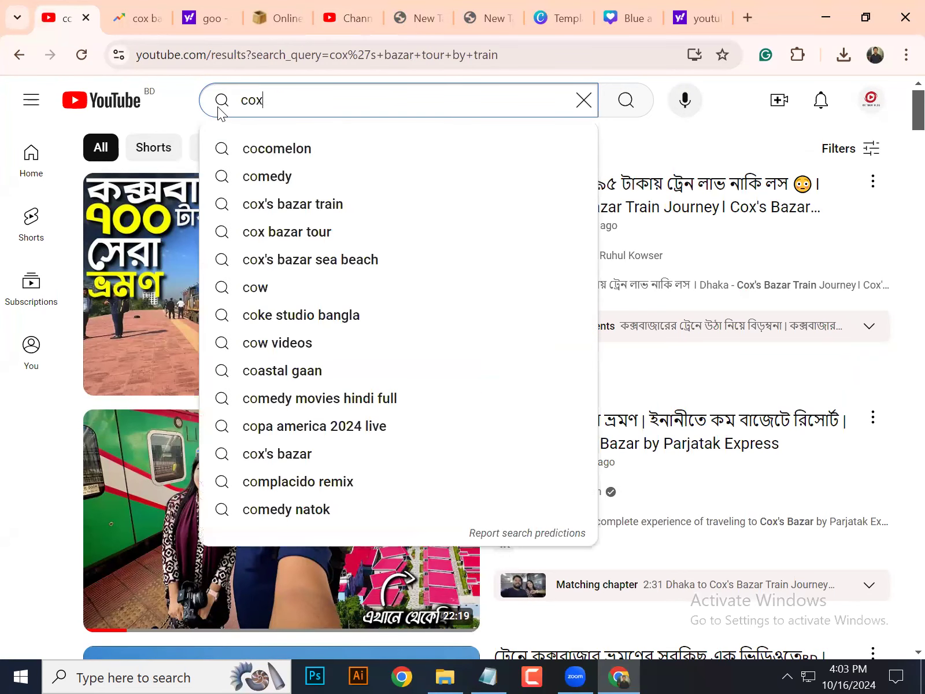
{"action": "type", "text": " bazar tour"}
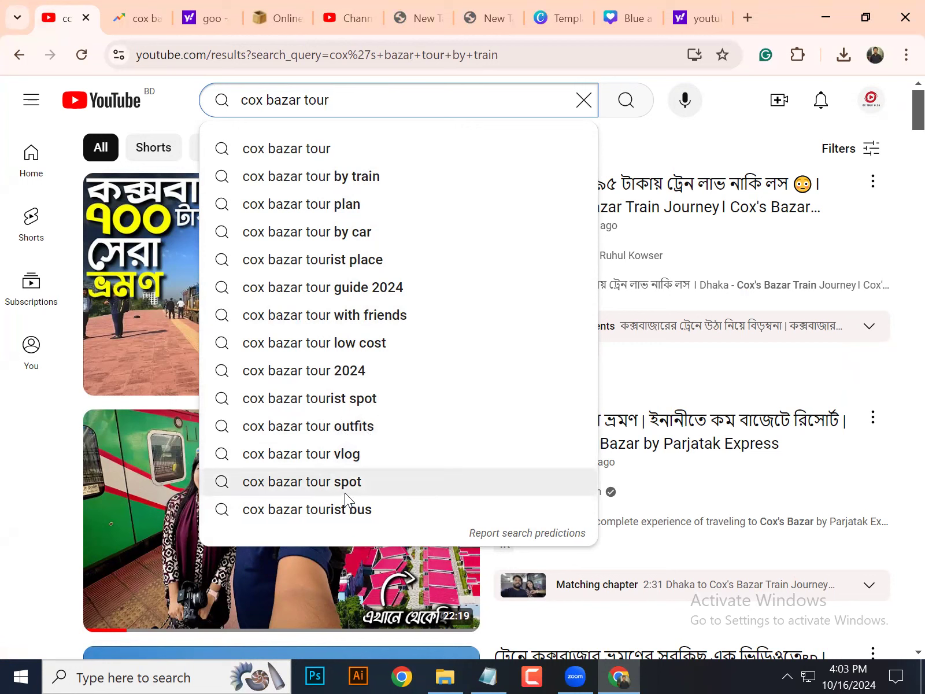
{"action": "left_click", "coordinate": [314, 425]}
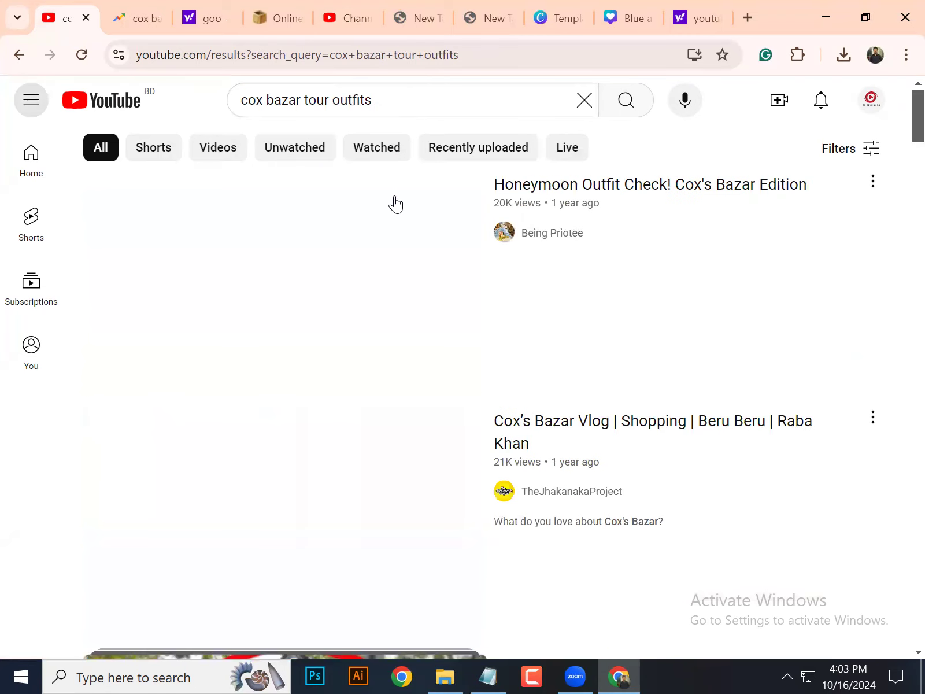
- Copy the search phrase "cox bazar tour outfits" and add it as a tag for the video in YouTube Studio
{"action": "left_click_drag", "start_coordinate": [407, 99], "coordinate": [195, 109]}
{"action": "key", "text": "ctrl+c"}
{"action": "left_click", "coordinate": [350, 17]}
{"action": "key", "text": "ctrl+v"}
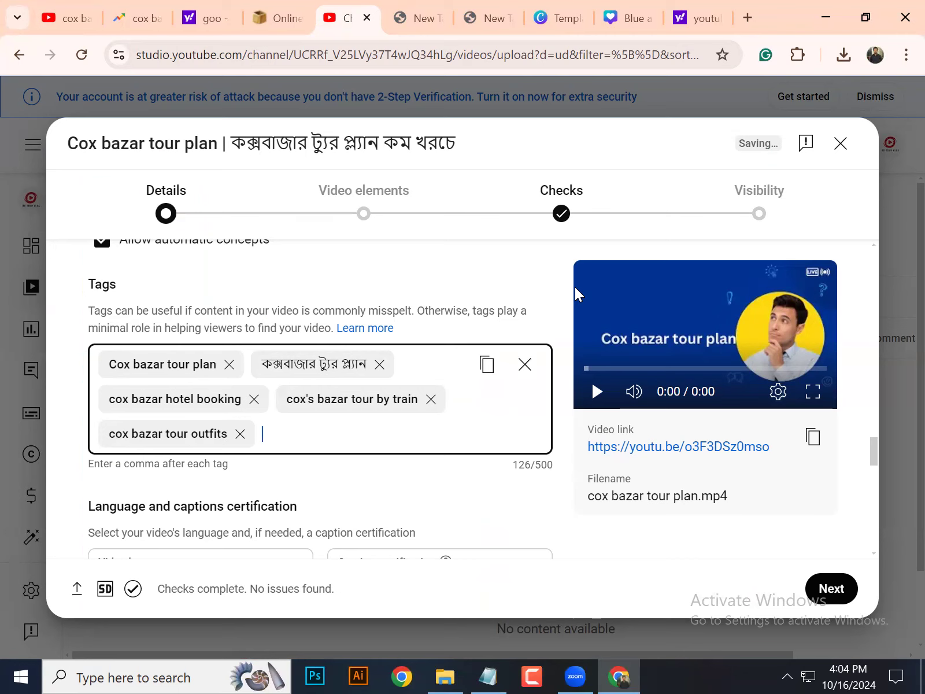
- Review the video's description keywords, audience and licence settings, and the list of tags
{"action": "scroll", "coordinate": [347, 416], "scroll_direction": "up", "scroll_amount": 10}
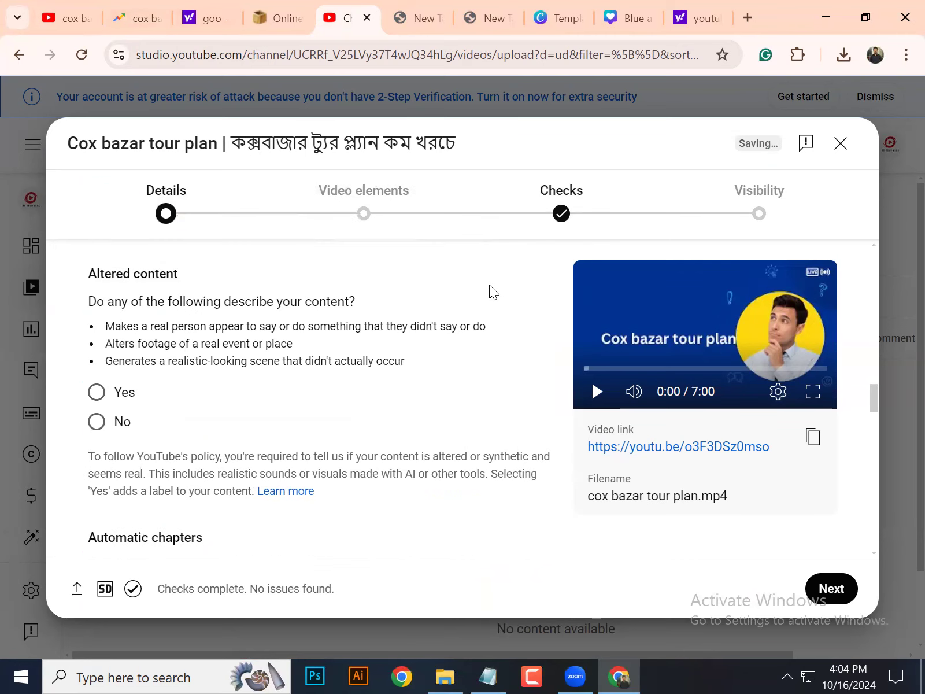
{"action": "scroll", "coordinate": [478, 303], "scroll_direction": "up", "scroll_amount": 5}
{"action": "scroll", "coordinate": [475, 307], "scroll_direction": "up", "scroll_amount": 3}
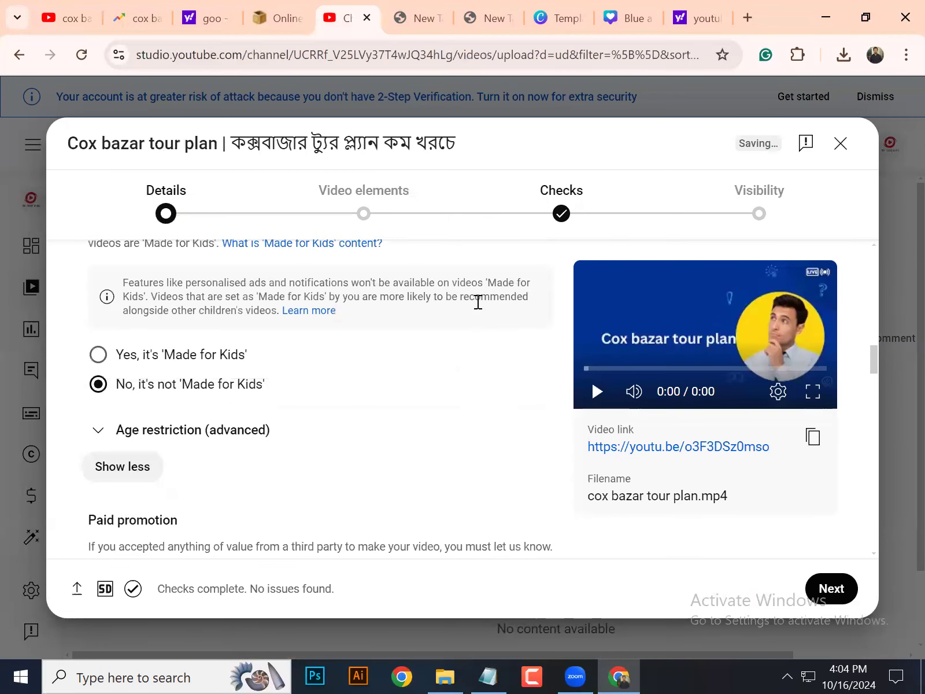
{"action": "scroll", "coordinate": [470, 320], "scroll_direction": "up", "scroll_amount": 2}
{"action": "scroll", "coordinate": [471, 317], "scroll_direction": "up", "scroll_amount": 6}
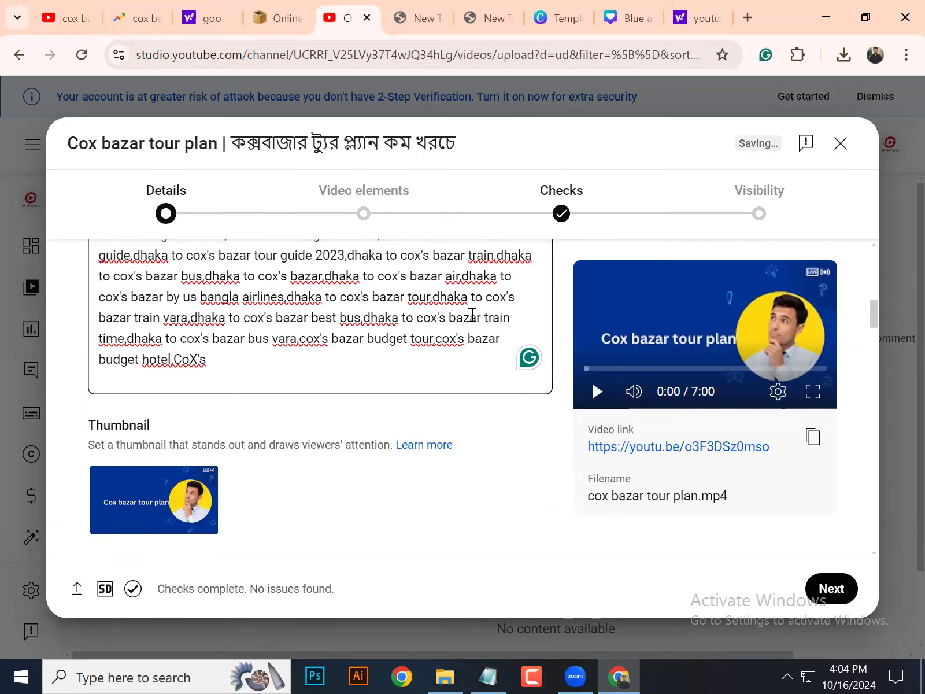
{"action": "scroll", "coordinate": [472, 315], "scroll_direction": "up", "scroll_amount": 3}
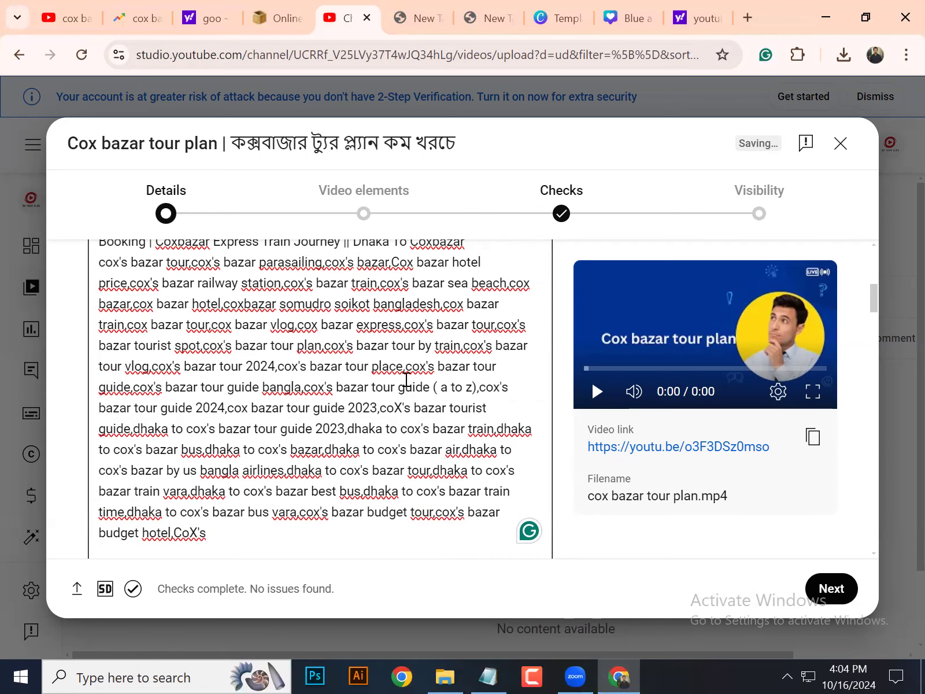
{"action": "scroll", "coordinate": [404, 380], "scroll_direction": "down", "scroll_amount": 10}
{"action": "scroll", "coordinate": [405, 380], "scroll_direction": "down", "scroll_amount": 12}
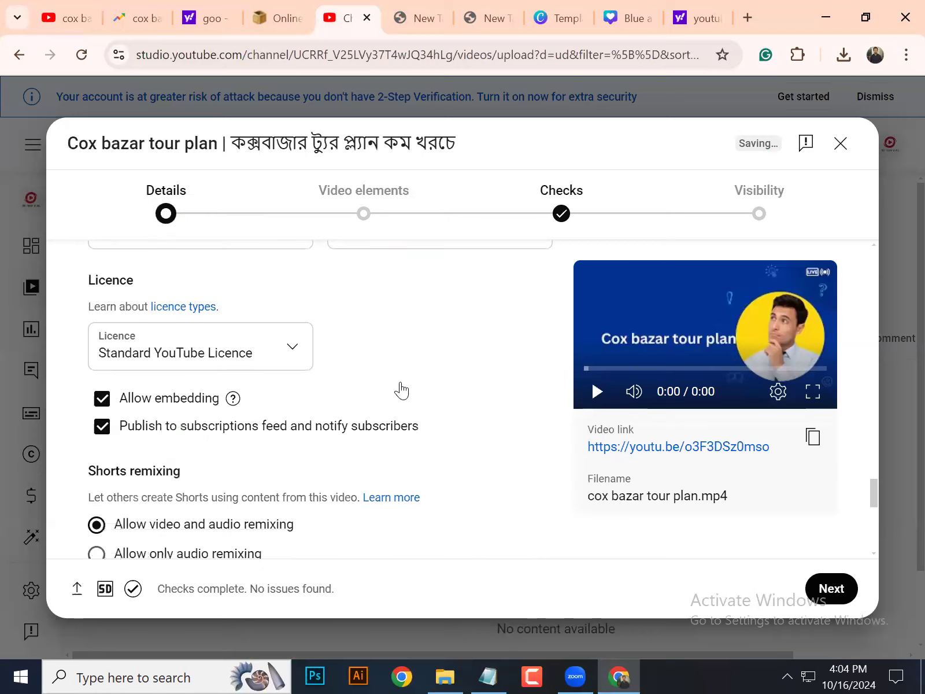
{"action": "scroll", "coordinate": [389, 391], "scroll_direction": "up", "scroll_amount": 10}
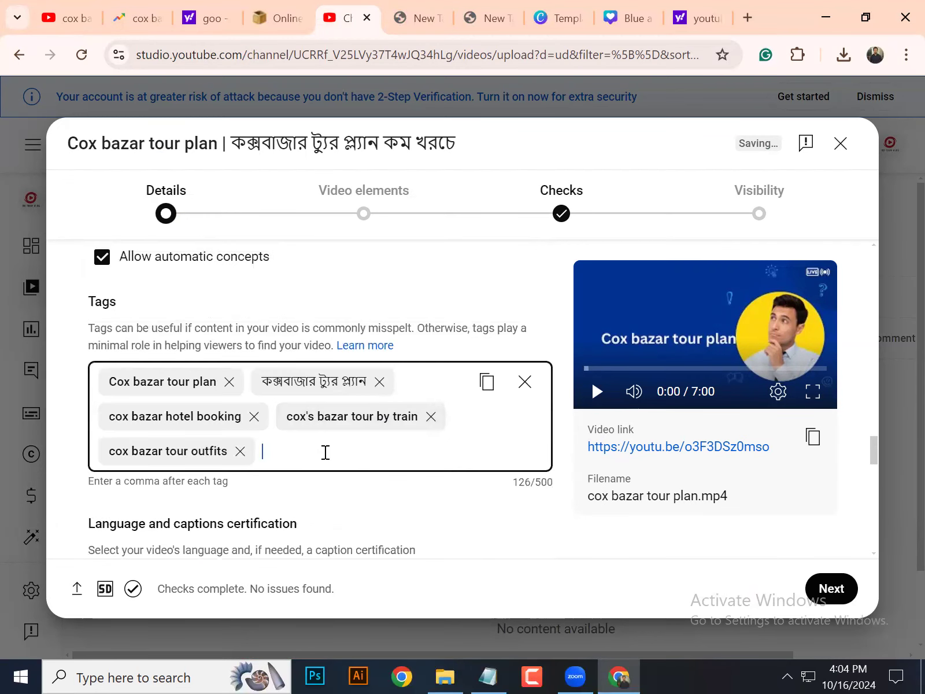
{"action": "left_click", "coordinate": [326, 452]}
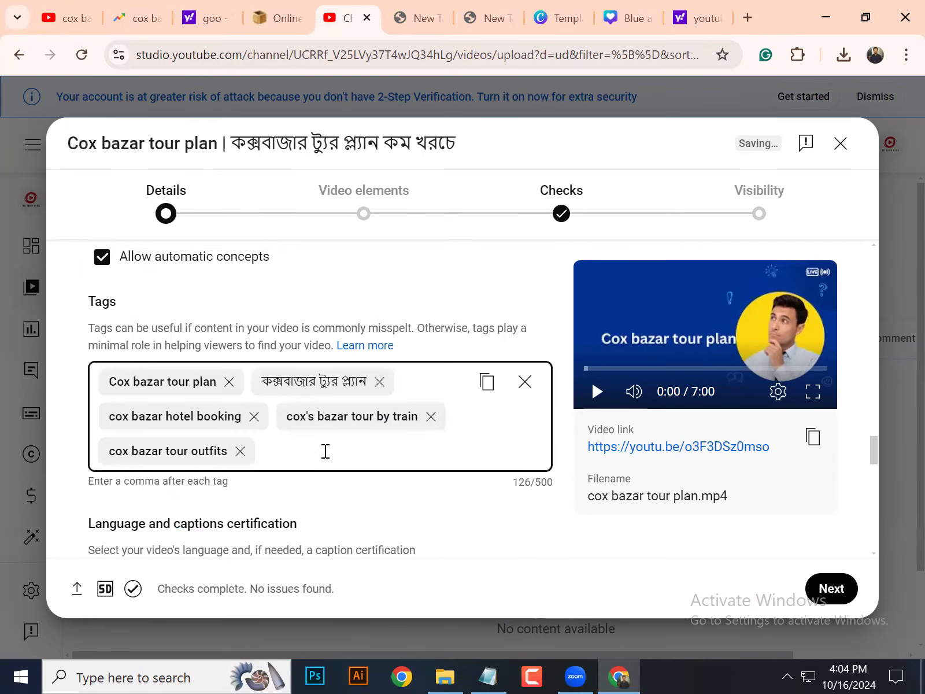
{"action": "scroll", "coordinate": [391, 426], "scroll_direction": "down", "scroll_amount": 10}
{"action": "scroll", "coordinate": [402, 400], "scroll_direction": "up", "scroll_amount": 10}
{"action": "scroll", "coordinate": [404, 390], "scroll_direction": "up", "scroll_amount": 3}
- Look at the video language setting and the recording date calendar without choosing a value for either
{"action": "scroll", "coordinate": [405, 393], "scroll_direction": "down", "scroll_amount": 3}
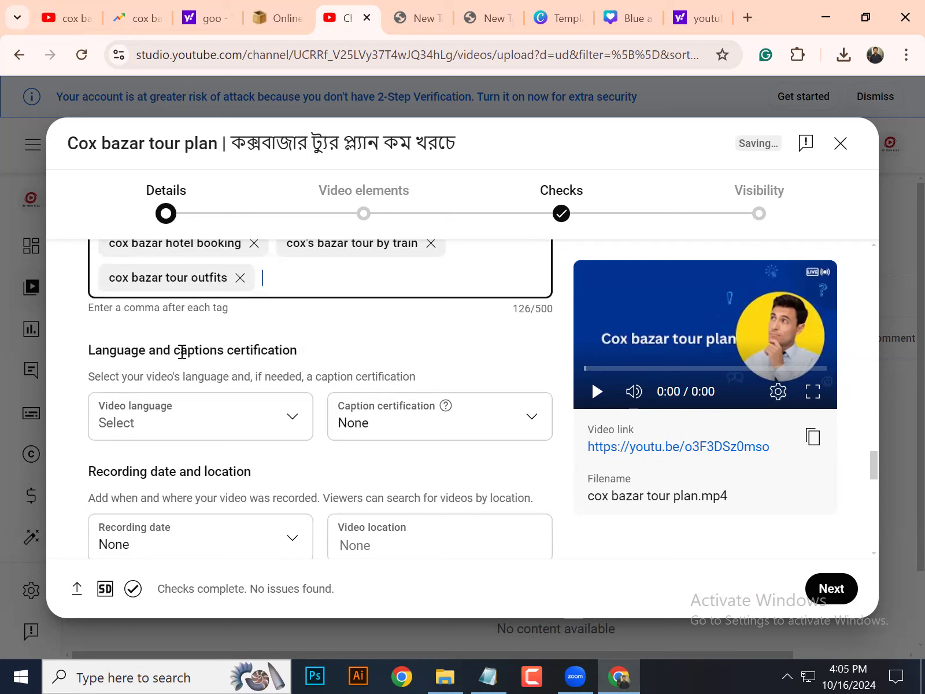
{"action": "left_click", "coordinate": [299, 429]}
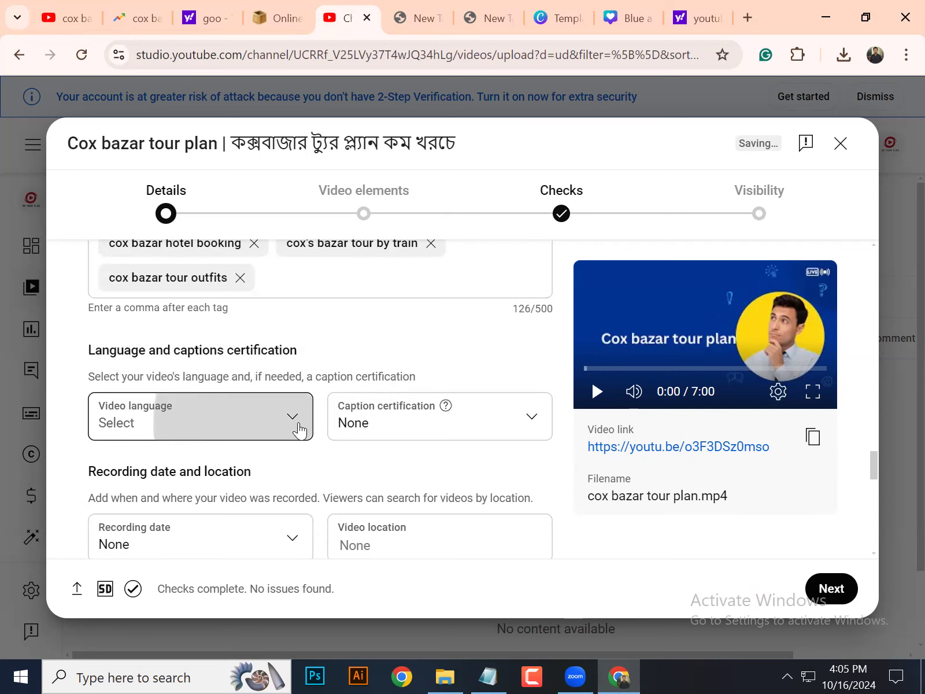
{"action": "left_click", "coordinate": [399, 327]}
{"action": "scroll", "coordinate": [185, 399], "scroll_direction": "down", "scroll_amount": 2}
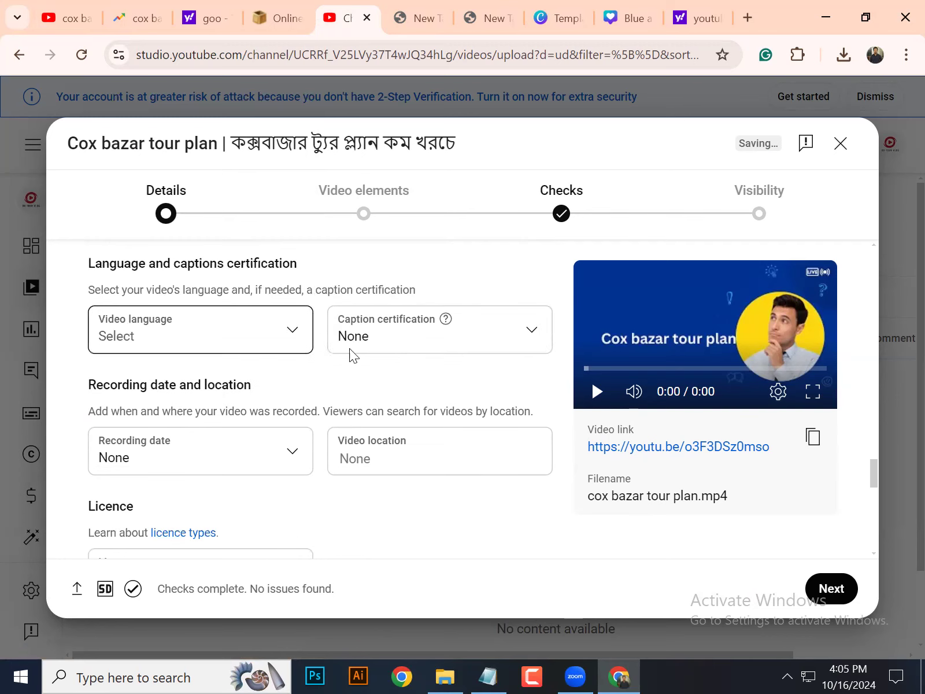
{"action": "scroll", "coordinate": [390, 356], "scroll_direction": "down", "scroll_amount": 2}
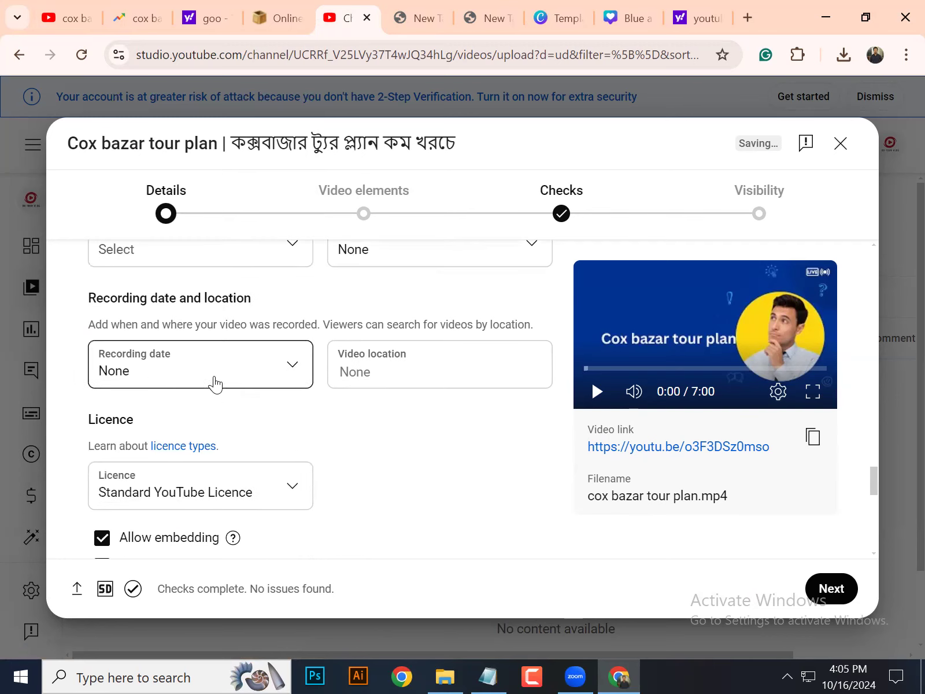
{"action": "left_click", "coordinate": [270, 378]}
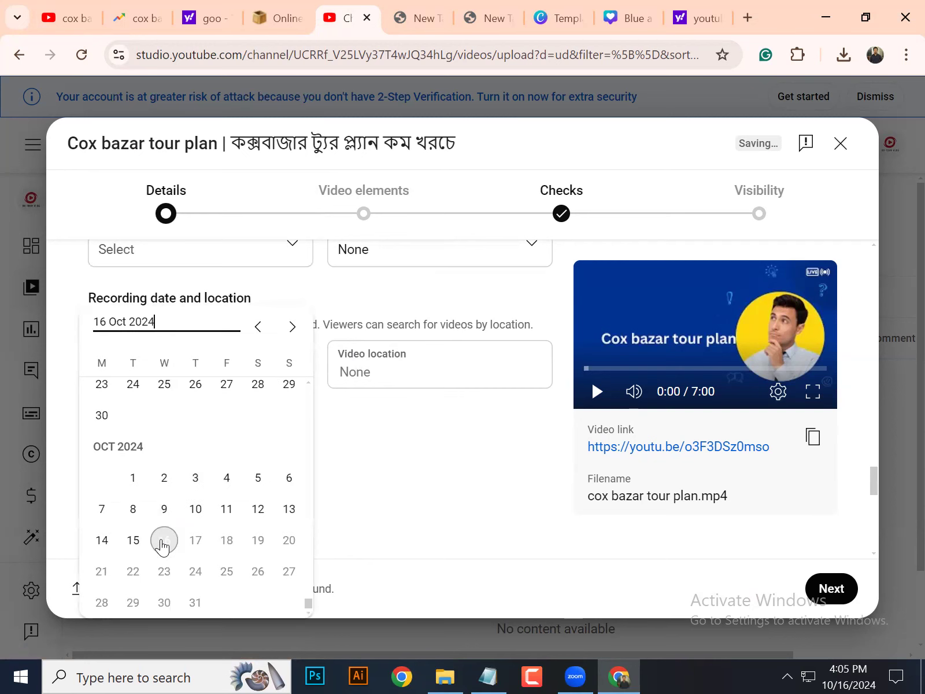
{"action": "left_click", "coordinate": [392, 463]}
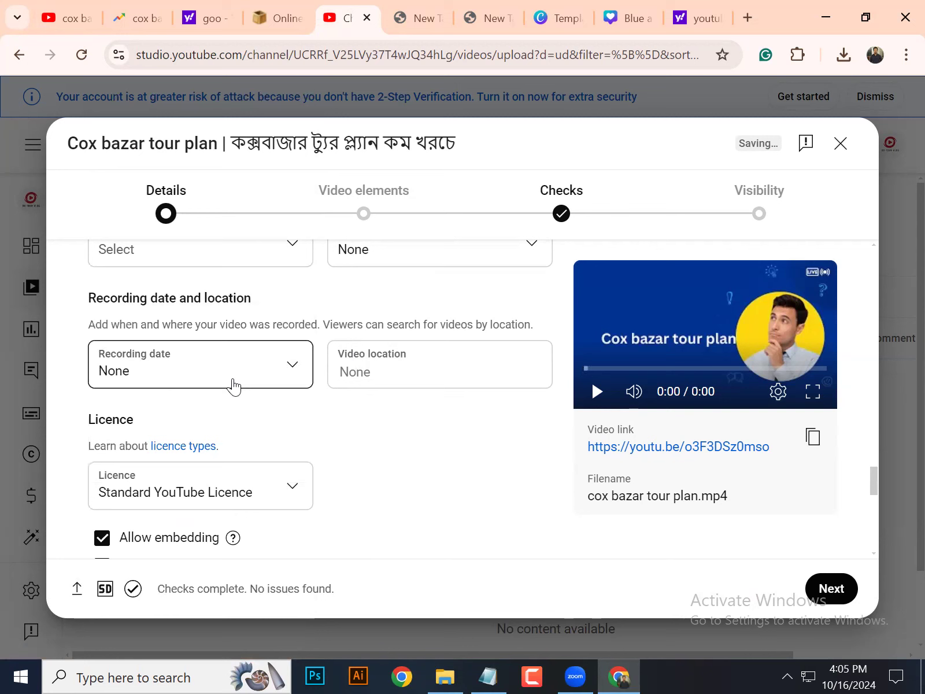
- Search for the video location and set it to Cox's Bazar
{"action": "scroll", "coordinate": [416, 441], "scroll_direction": "down", "scroll_amount": 2}
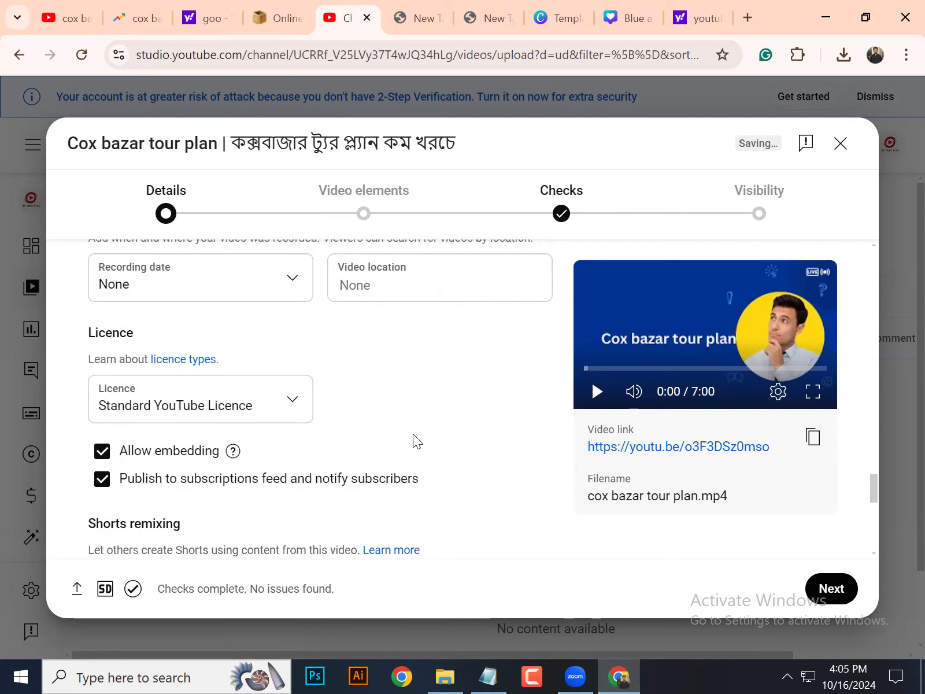
{"action": "left_click", "coordinate": [386, 280]}
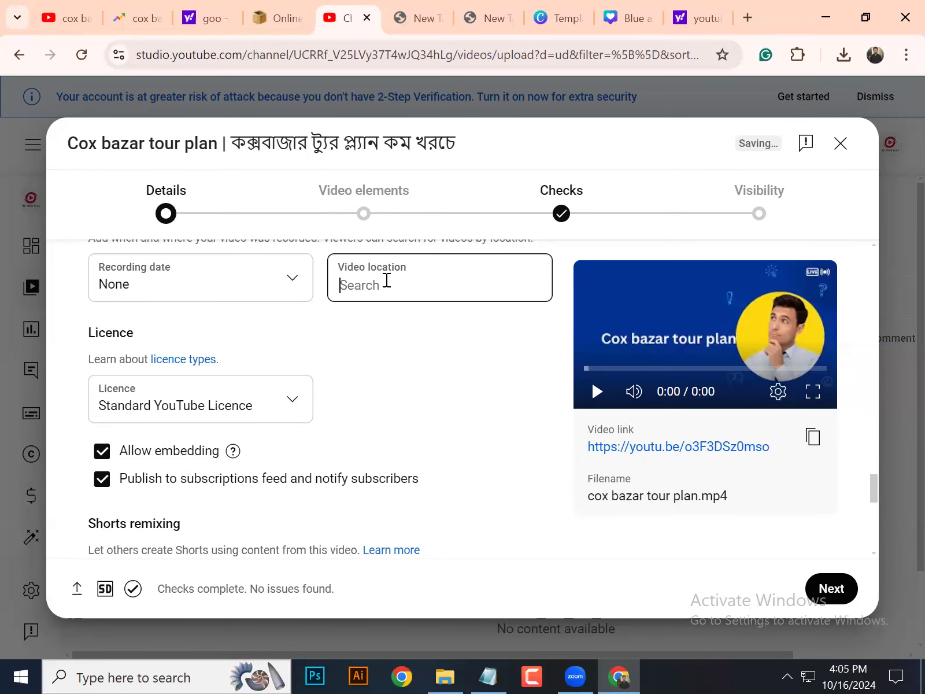
{"action": "type", "text": "c"}
{"action": "key", "text": "BackSpace"}
{"action": "type", "text": "cox bazaqr"}
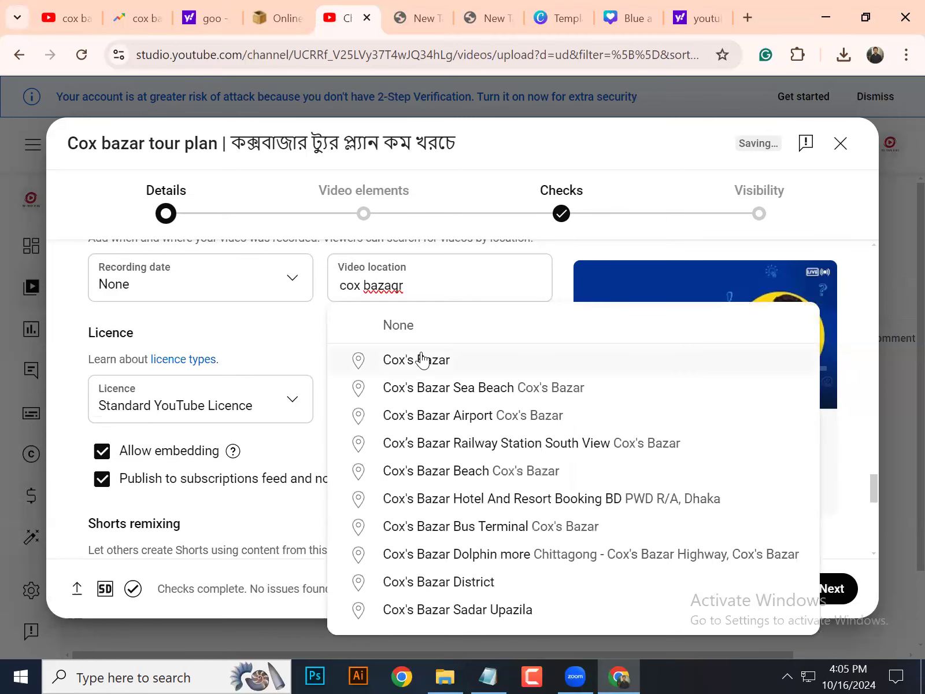
{"action": "left_click", "coordinate": [422, 359]}
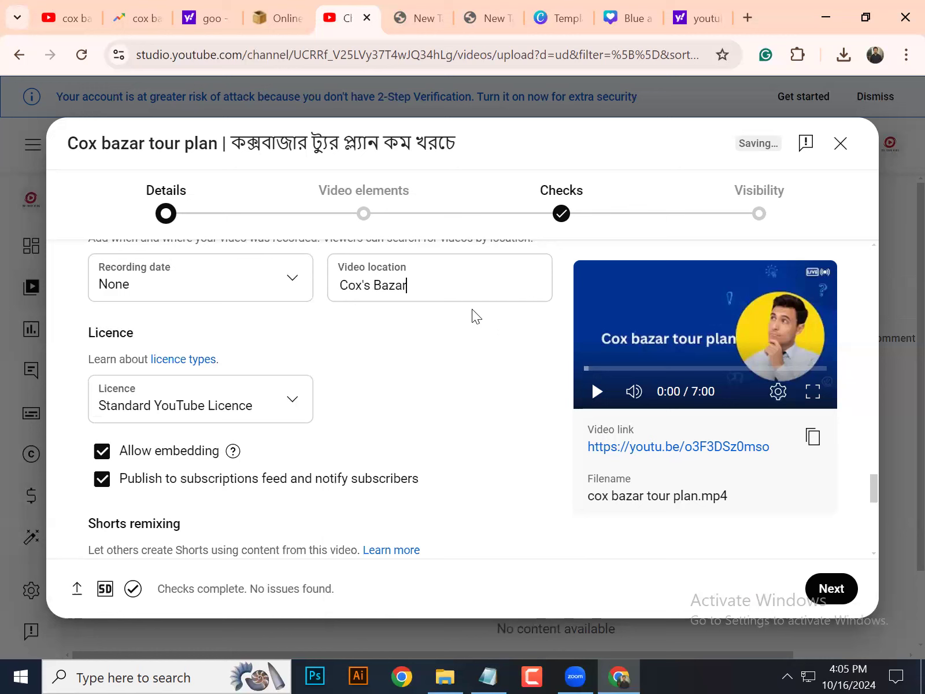
- Compare the two licence types and set the video's licence to Creative Commons – Attribution
{"action": "scroll", "coordinate": [449, 344], "scroll_direction": "down", "scroll_amount": 1}
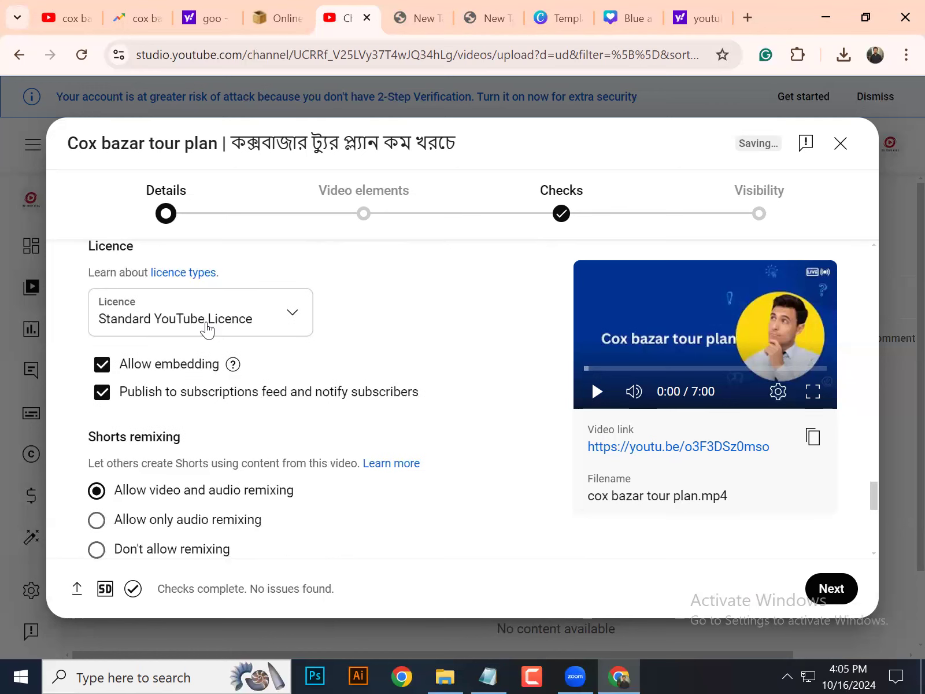
{"action": "left_click", "coordinate": [295, 314]}
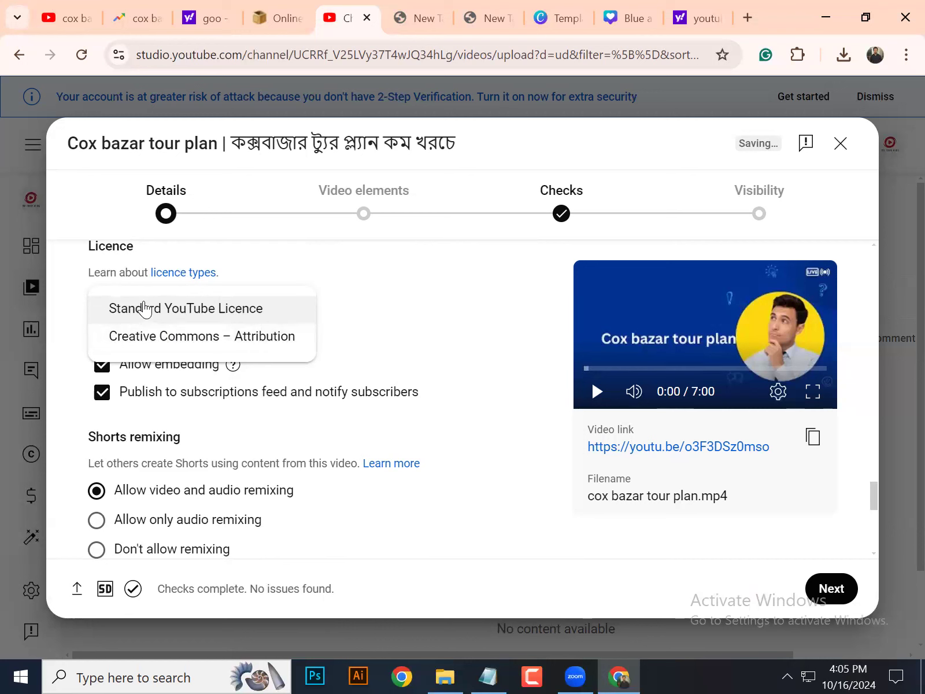
{"action": "left_click", "coordinate": [145, 309]}
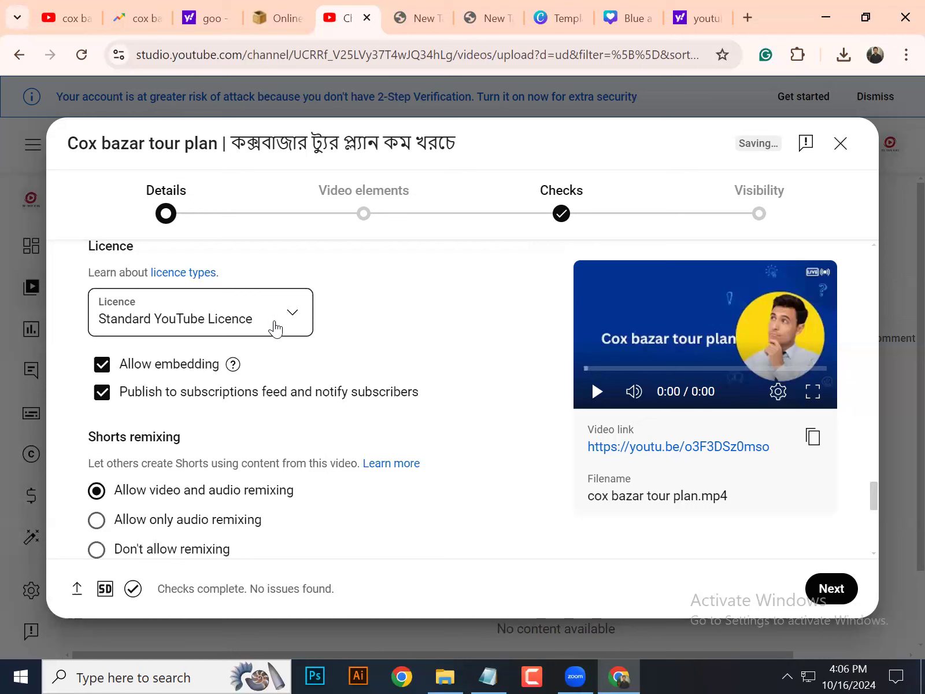
{"action": "left_click", "coordinate": [279, 323]}
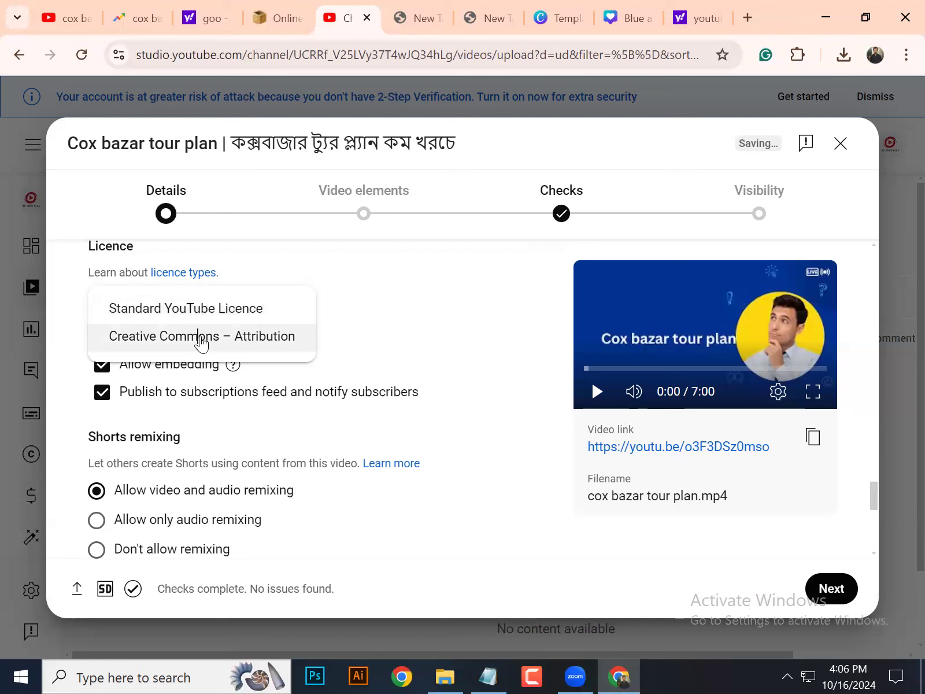
{"action": "left_click", "coordinate": [198, 337]}
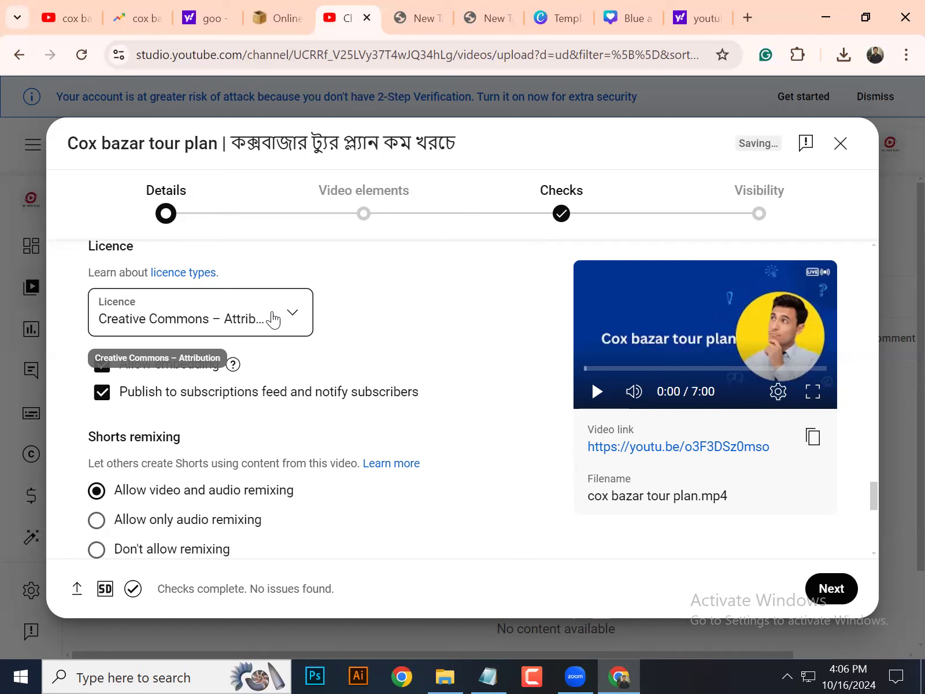
{"action": "left_click", "coordinate": [281, 328]}
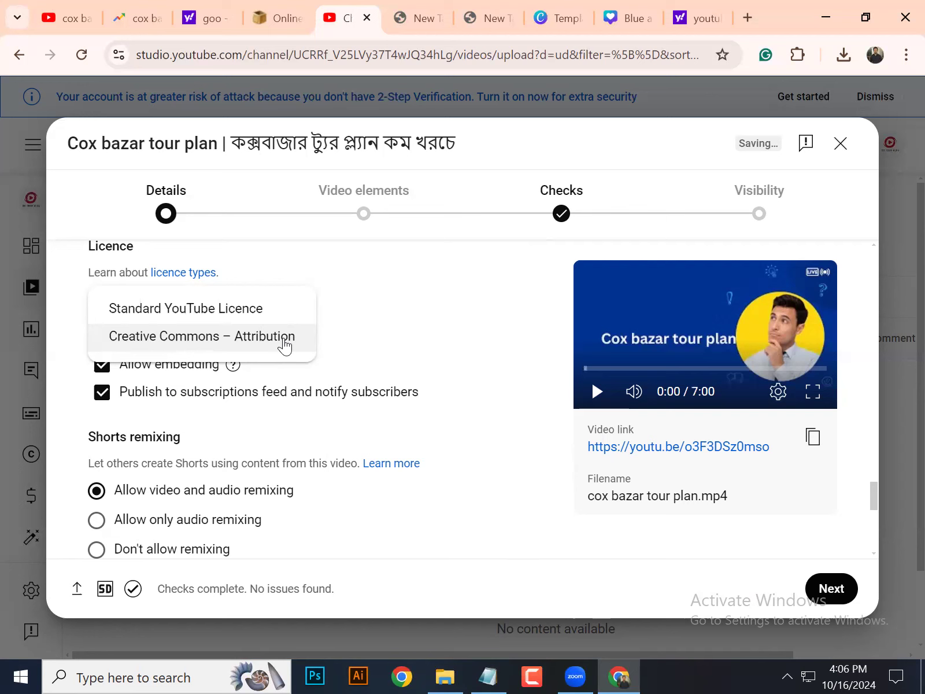
{"action": "left_click", "coordinate": [285, 345]}
- Turn off Allow embedding for the video and turn it back on
{"action": "scroll", "coordinate": [376, 317], "scroll_direction": "down", "scroll_amount": 1}
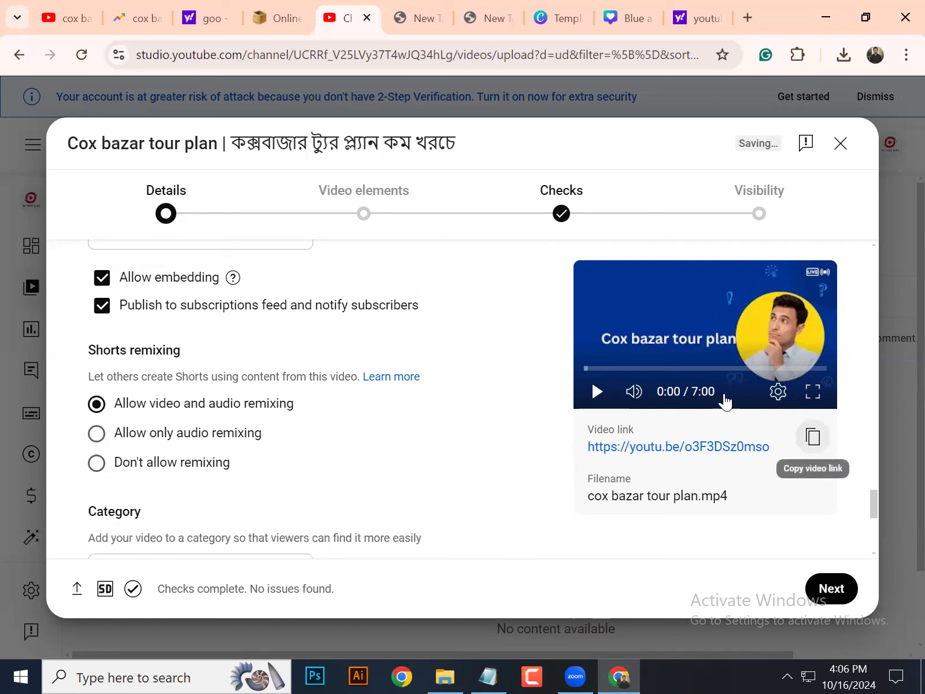
{"action": "left_click", "coordinate": [102, 280]}
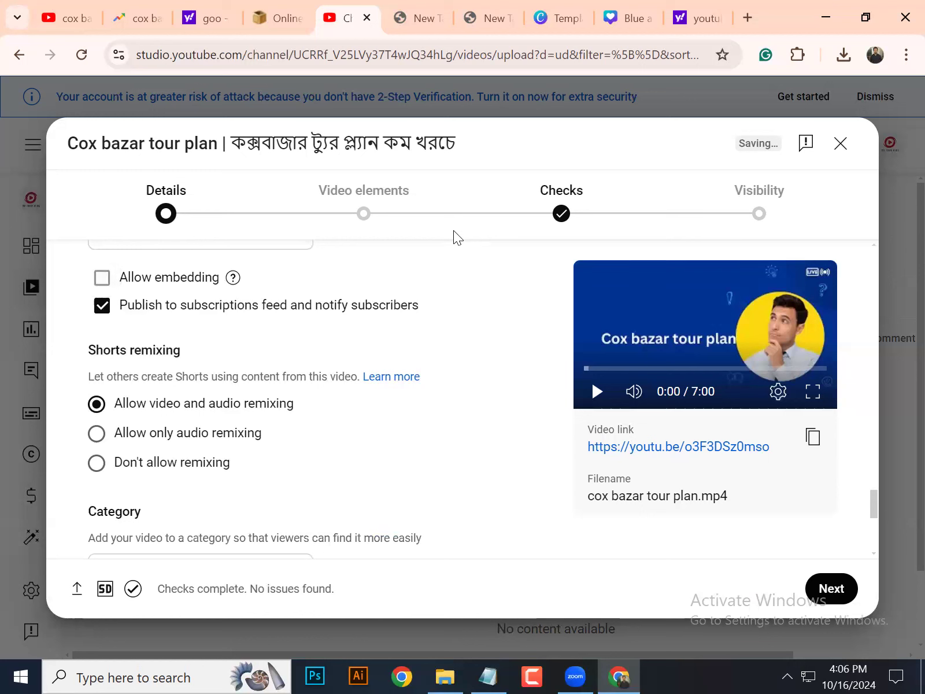
{"action": "left_click", "coordinate": [166, 280]}
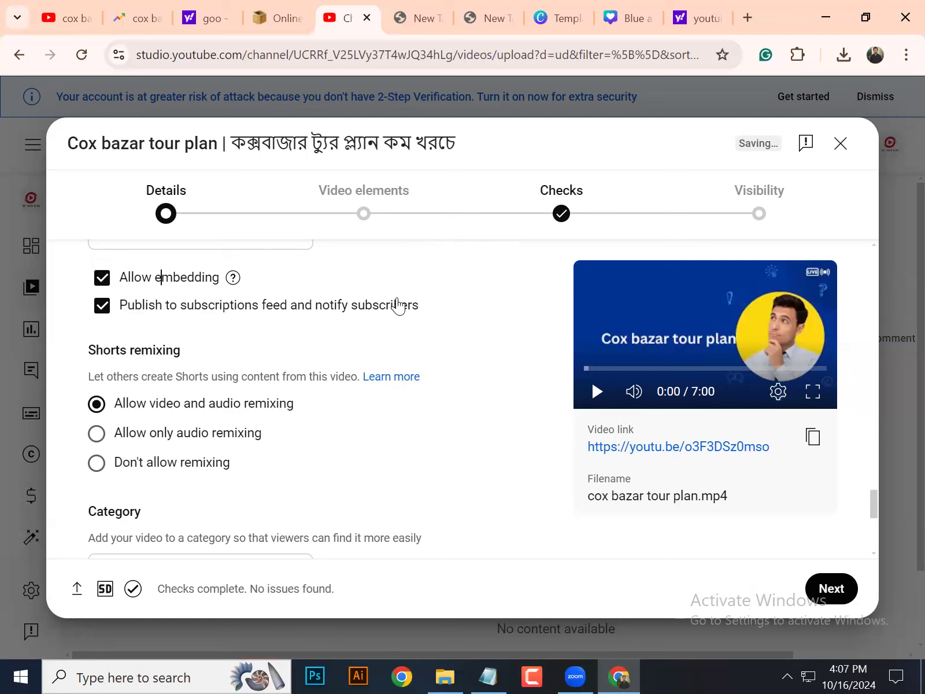
- Check the Shorts remixing options, the list of video categories, and the comments and ratings settings
{"action": "scroll", "coordinate": [397, 305], "scroll_direction": "down", "scroll_amount": 2}
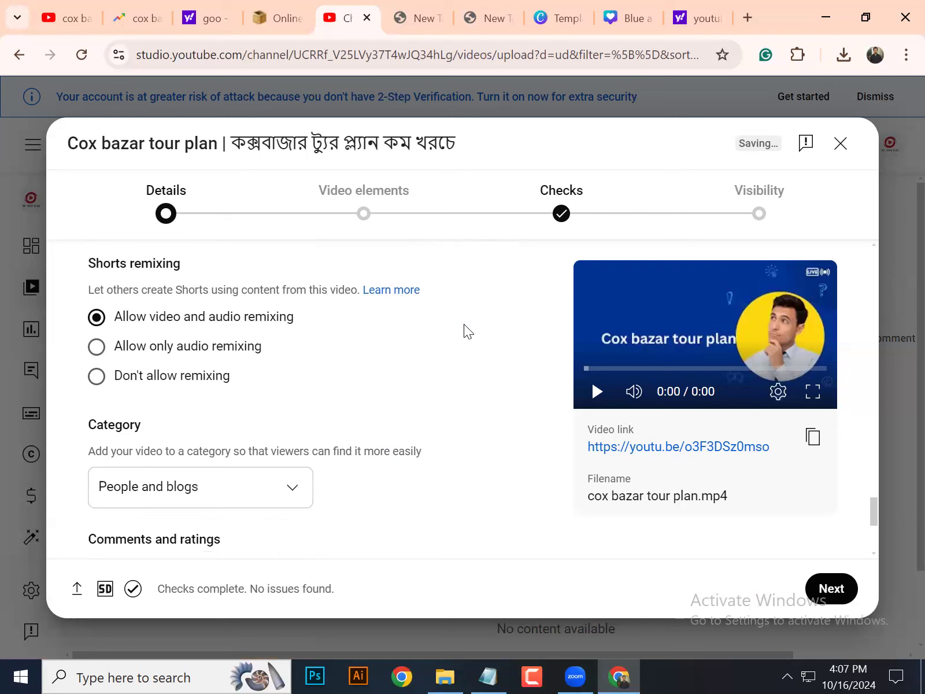
{"action": "scroll", "coordinate": [118, 332], "scroll_direction": "down", "scroll_amount": 1}
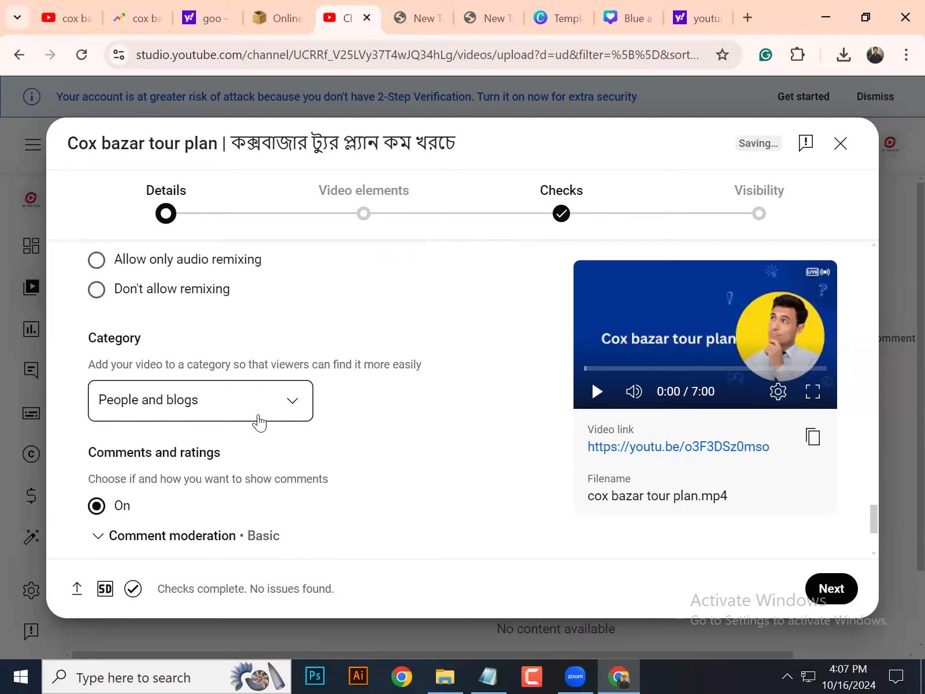
{"action": "left_click", "coordinate": [221, 409]}
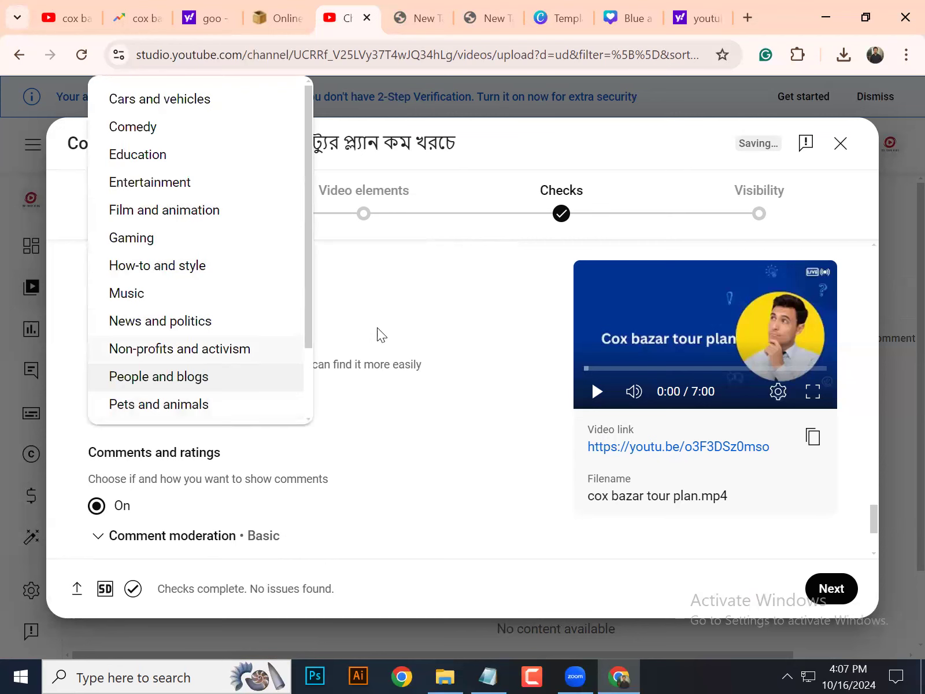
{"action": "left_click", "coordinate": [463, 290]}
{"action": "scroll", "coordinate": [148, 295], "scroll_direction": "down", "scroll_amount": 2}
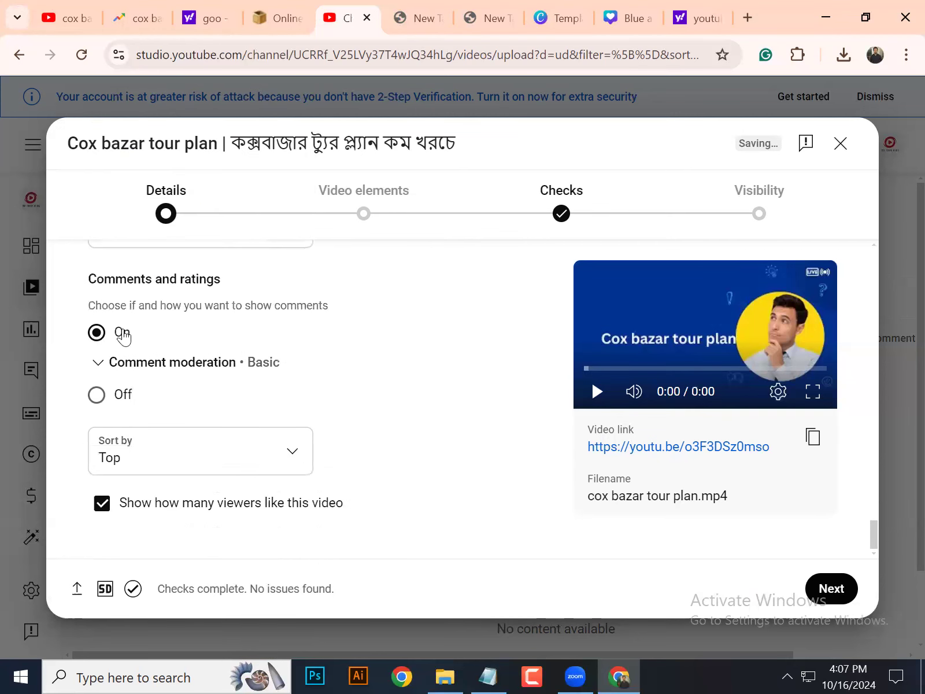
- Turn comments off and back on for the video, and set the comment sort order to Newest
{"action": "left_click", "coordinate": [92, 405]}
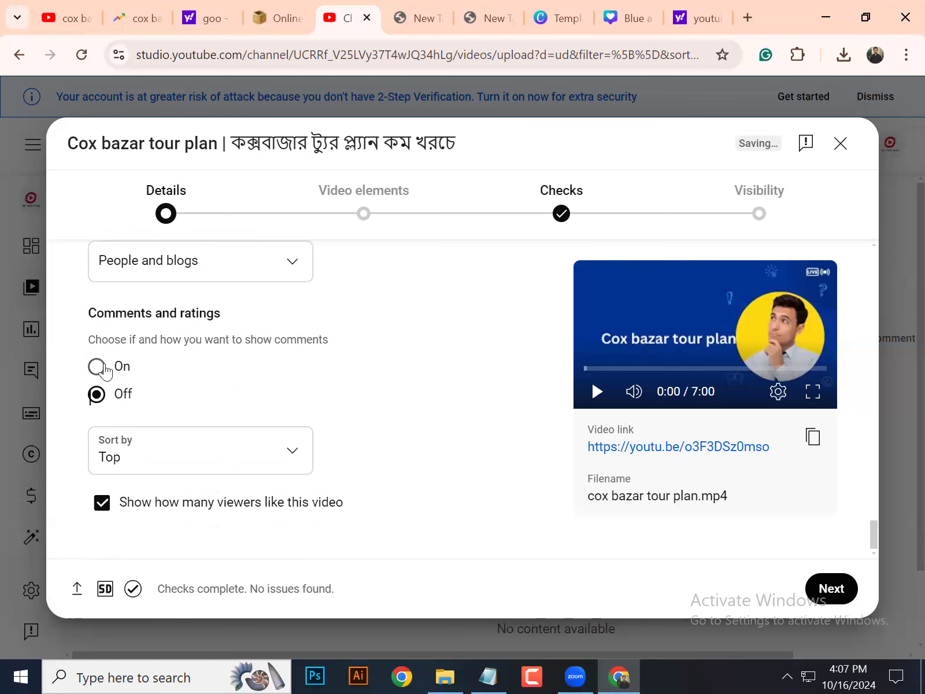
{"action": "left_click", "coordinate": [97, 366]}
{"action": "scroll", "coordinate": [305, 333], "scroll_direction": "down", "scroll_amount": 1}
{"action": "left_click", "coordinate": [275, 456]}
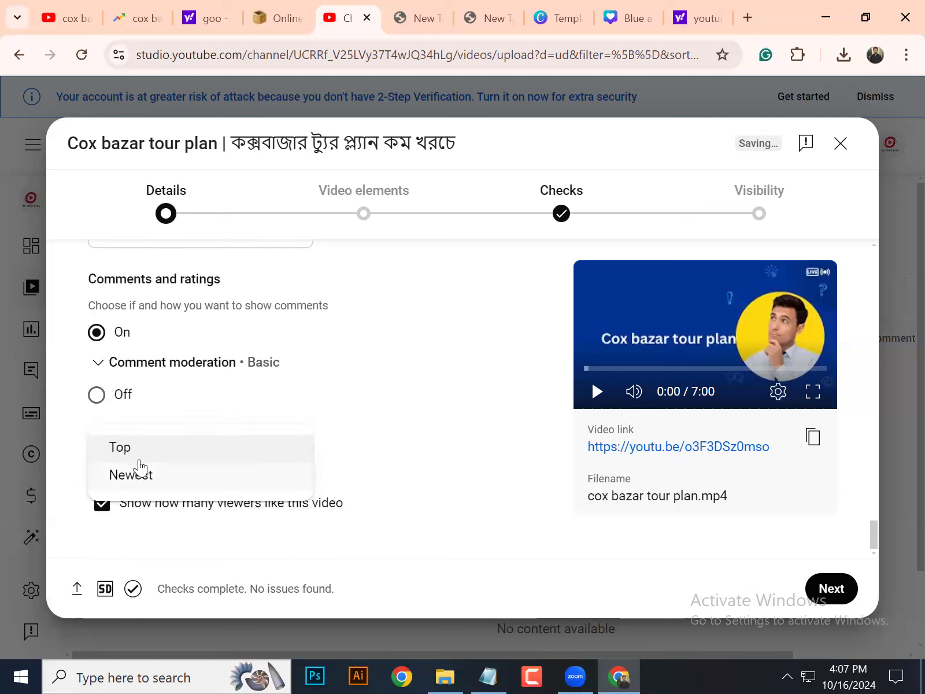
{"action": "left_click", "coordinate": [143, 474]}
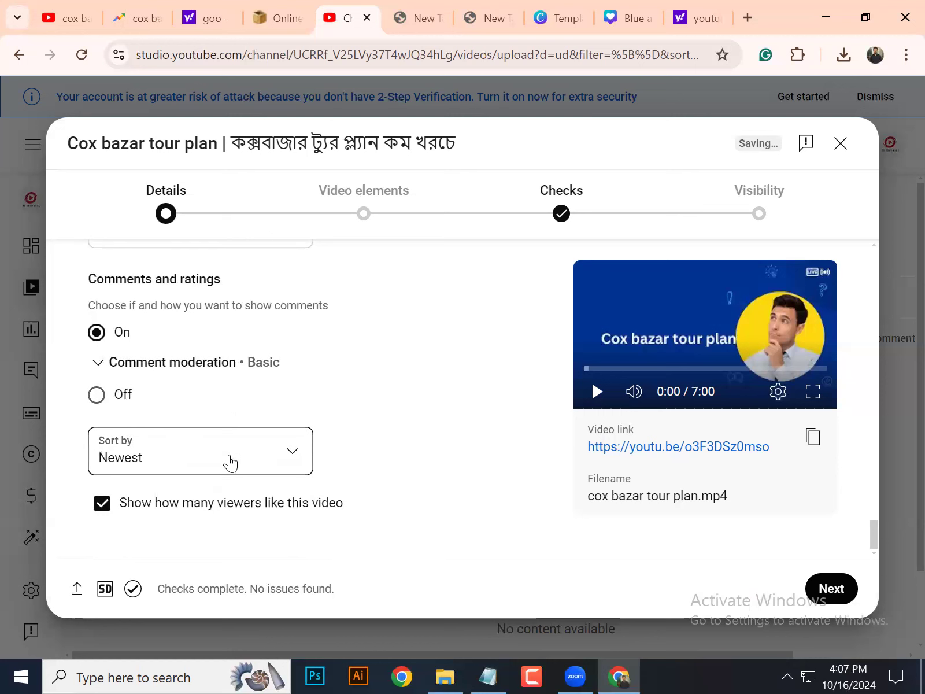
{"action": "left_click", "coordinate": [225, 463]}
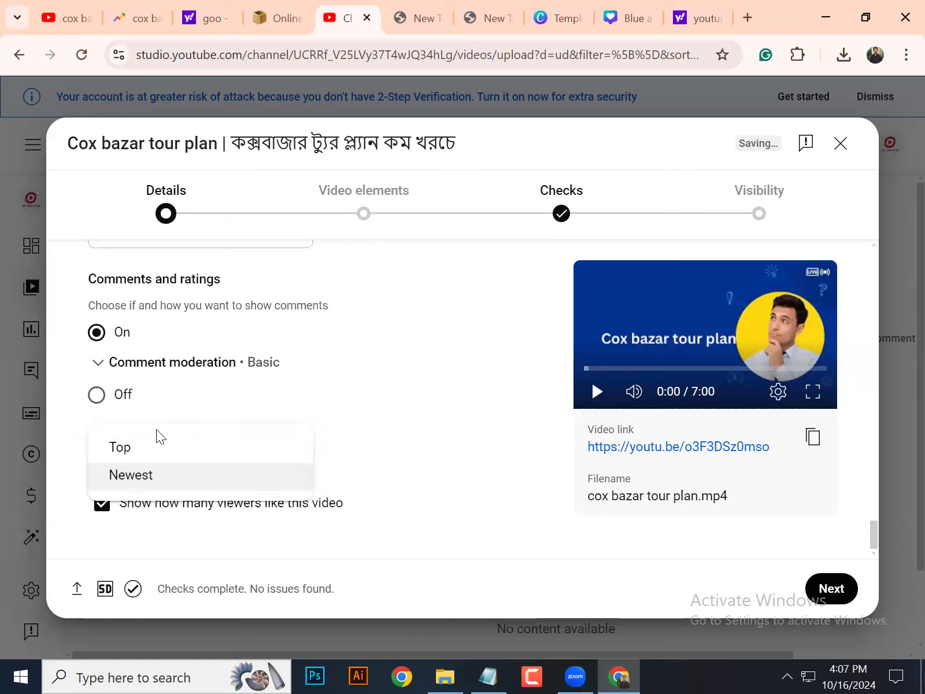
{"action": "left_click", "coordinate": [145, 448]}
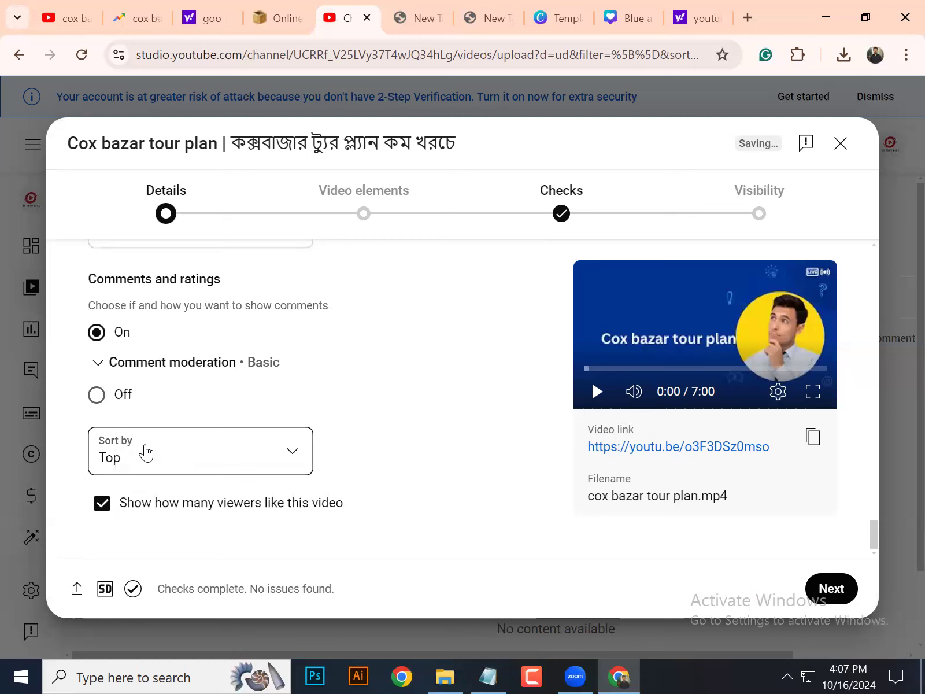
{"action": "left_click", "coordinate": [146, 453]}
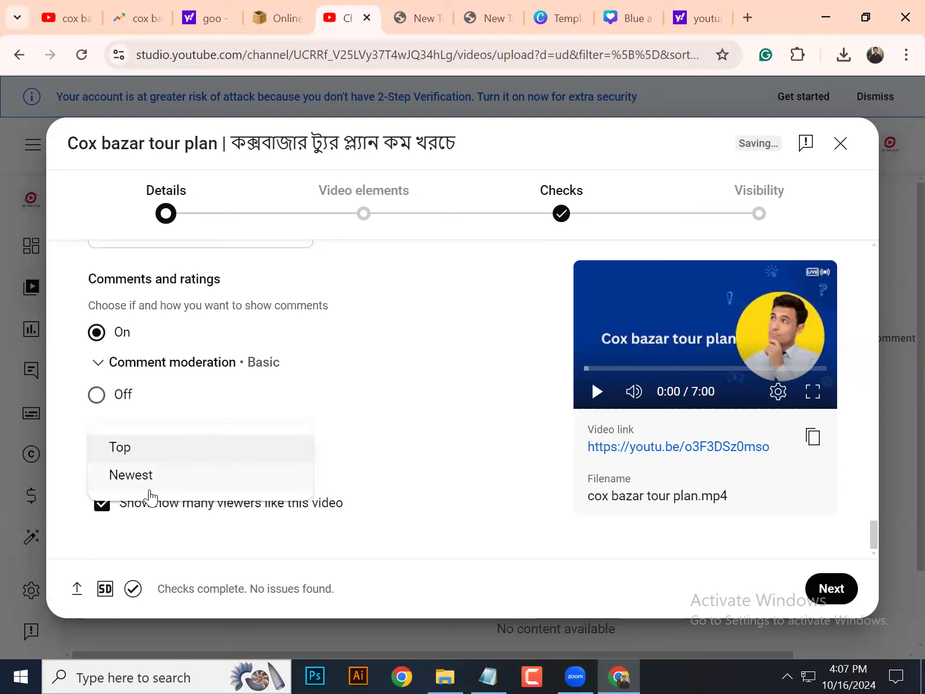
{"action": "left_click", "coordinate": [173, 480]}
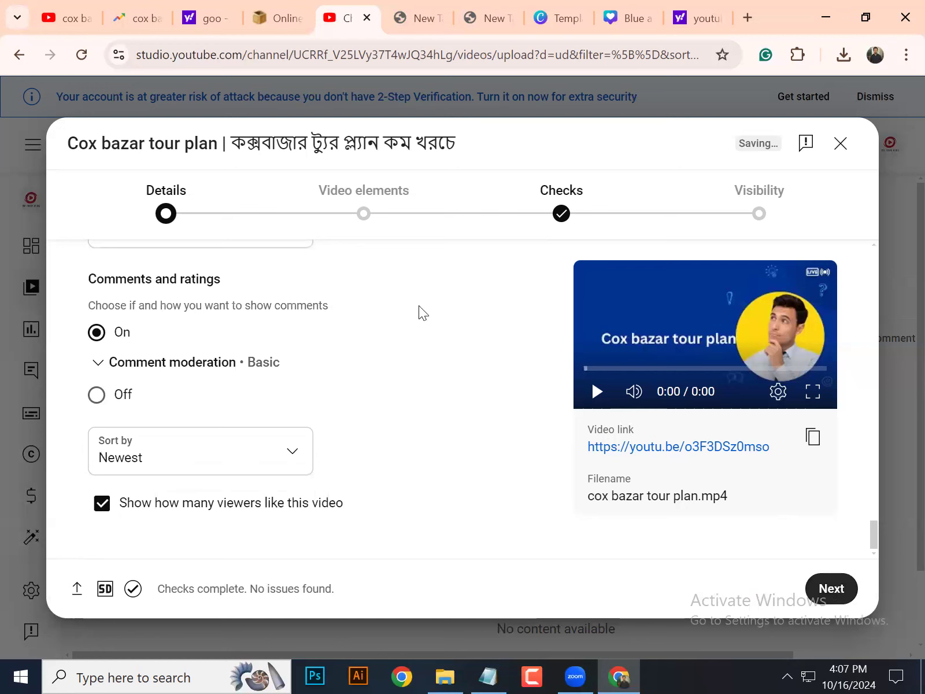
- In the Video elements stage, add an end screen with a video element featuring the most recent upload and save it
{"action": "left_click", "coordinate": [151, 191]}
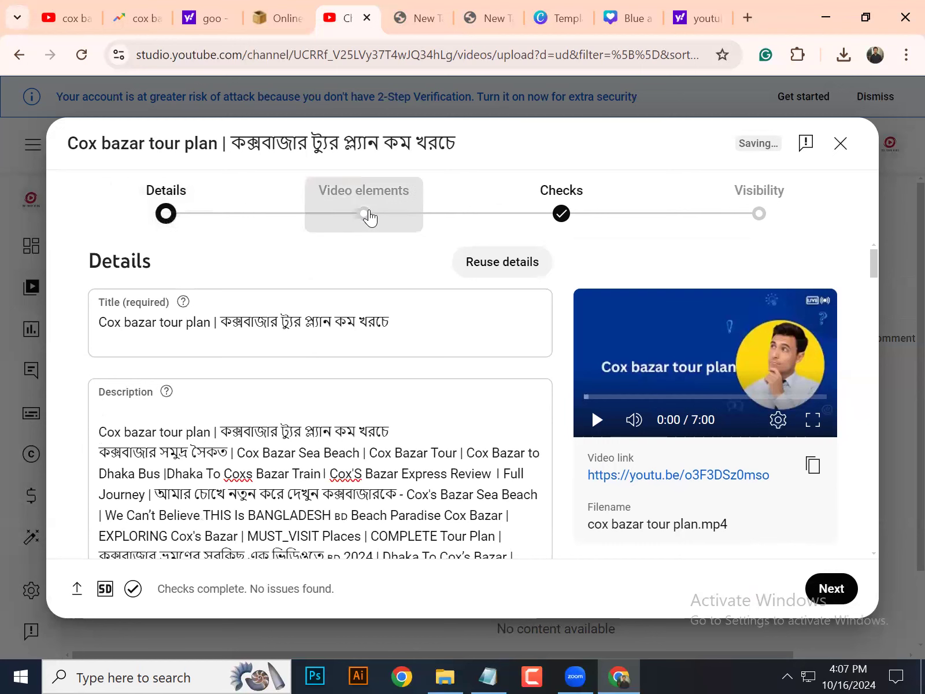
{"action": "left_click", "coordinate": [333, 188]}
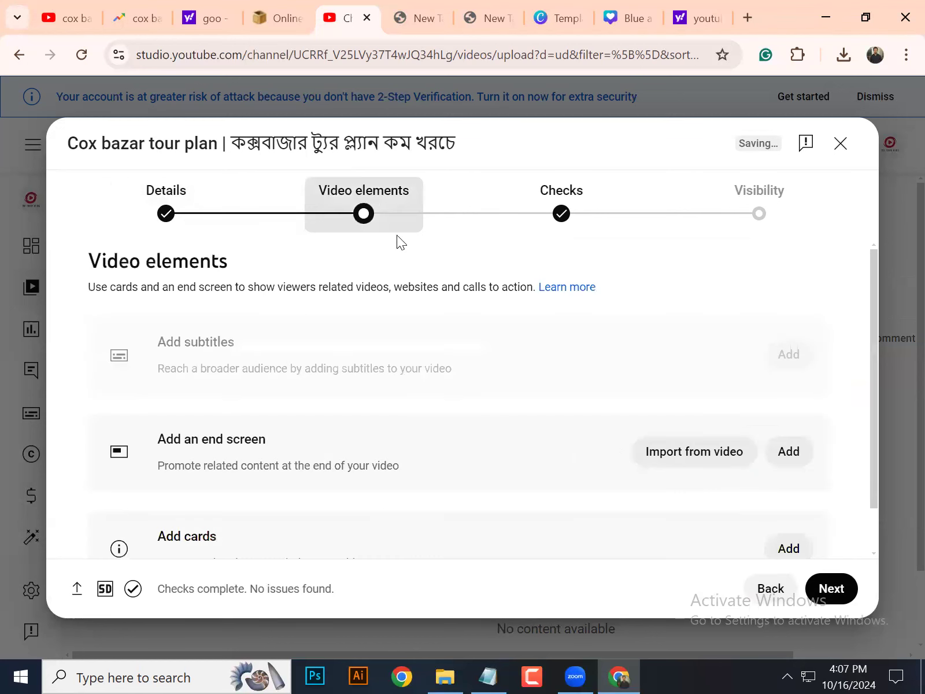
{"action": "scroll", "coordinate": [389, 259], "scroll_direction": "down", "scroll_amount": 2}
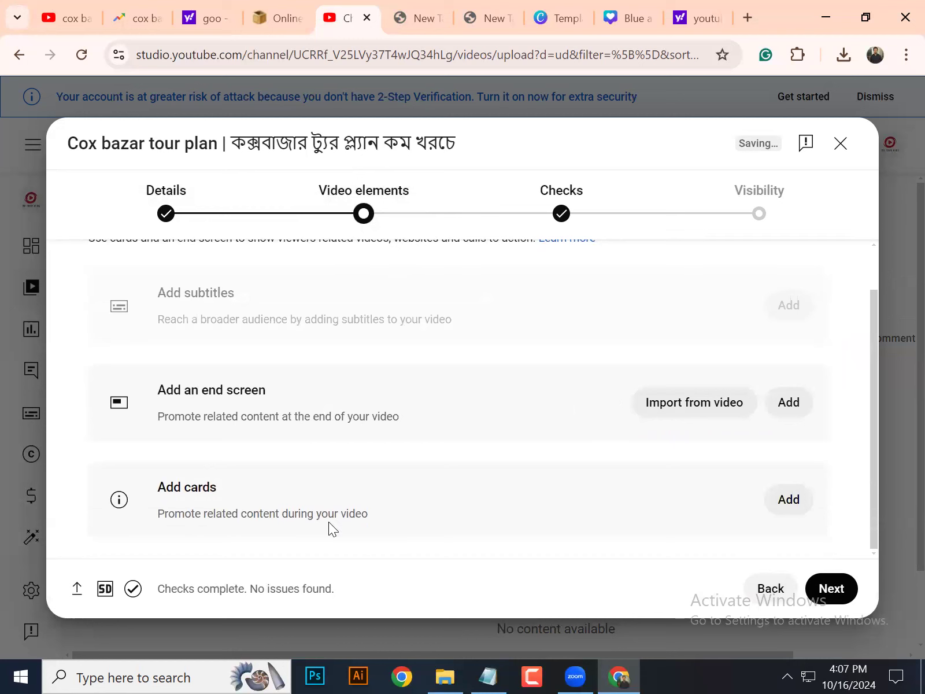
{"action": "left_click_drag", "start_coordinate": [159, 393], "coordinate": [251, 389]}
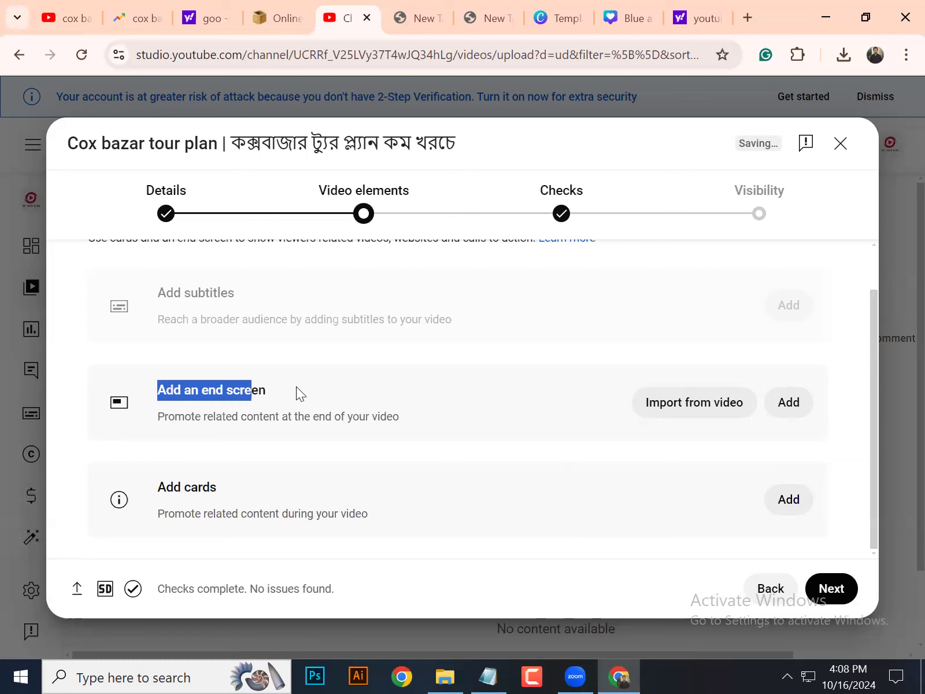
{"action": "left_click", "coordinate": [333, 375]}
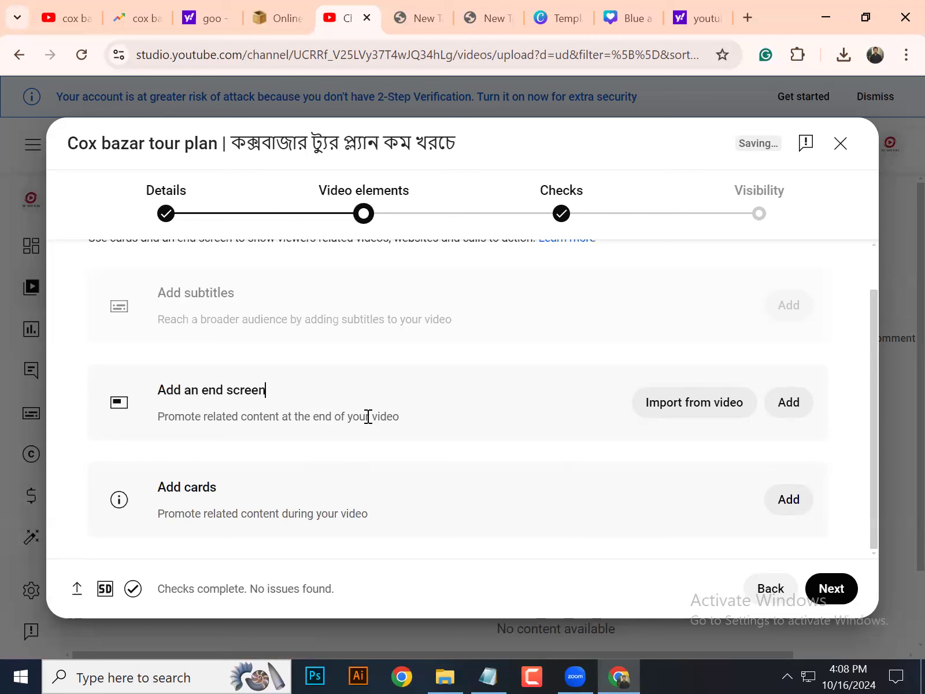
{"action": "left_click", "coordinate": [697, 402]}
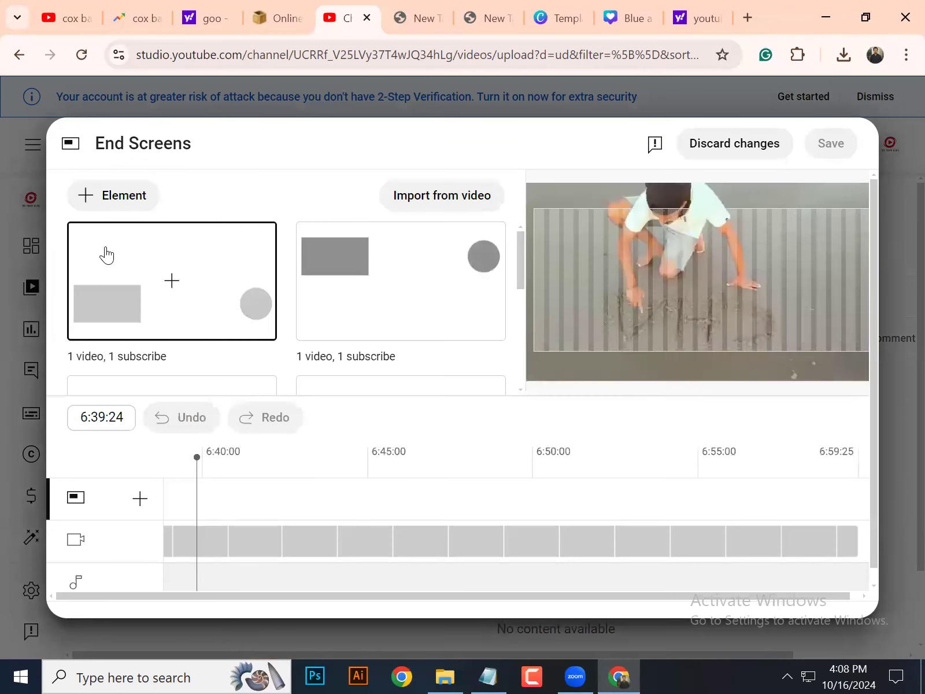
{"action": "left_click", "coordinate": [130, 202]}
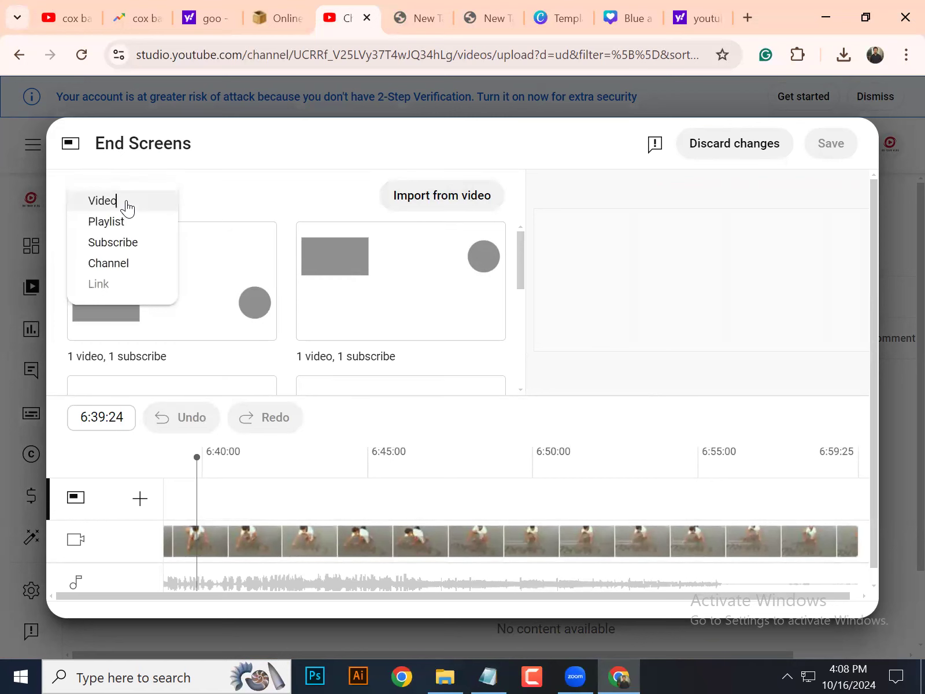
{"action": "left_click", "coordinate": [127, 203]}
{"action": "scroll", "coordinate": [192, 348], "scroll_direction": "down", "scroll_amount": 2}
{"action": "scroll", "coordinate": [196, 341], "scroll_direction": "up", "scroll_amount": 2}
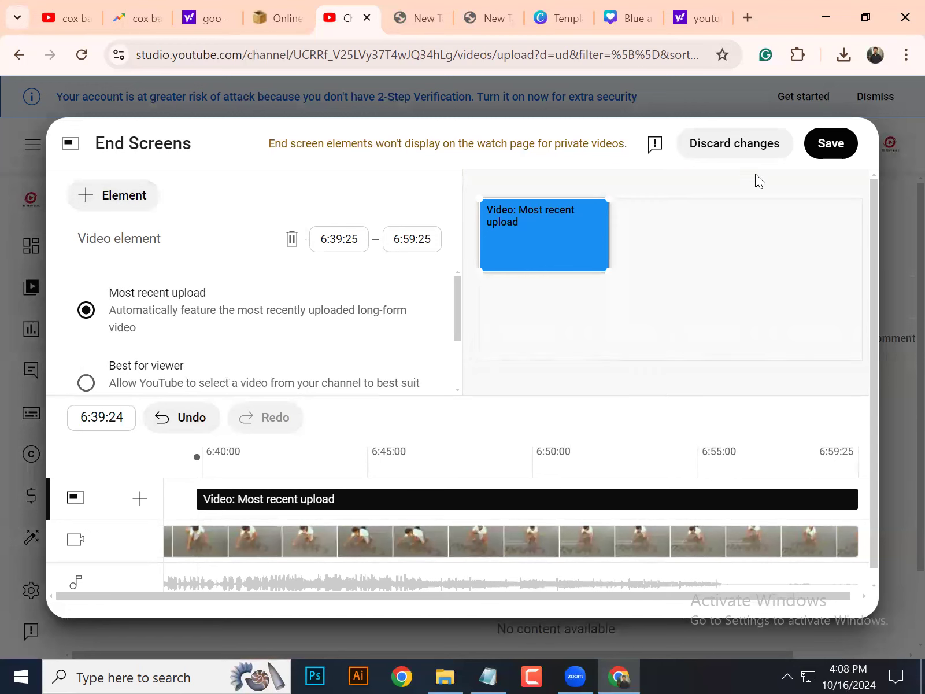
{"action": "left_click", "coordinate": [822, 149]}
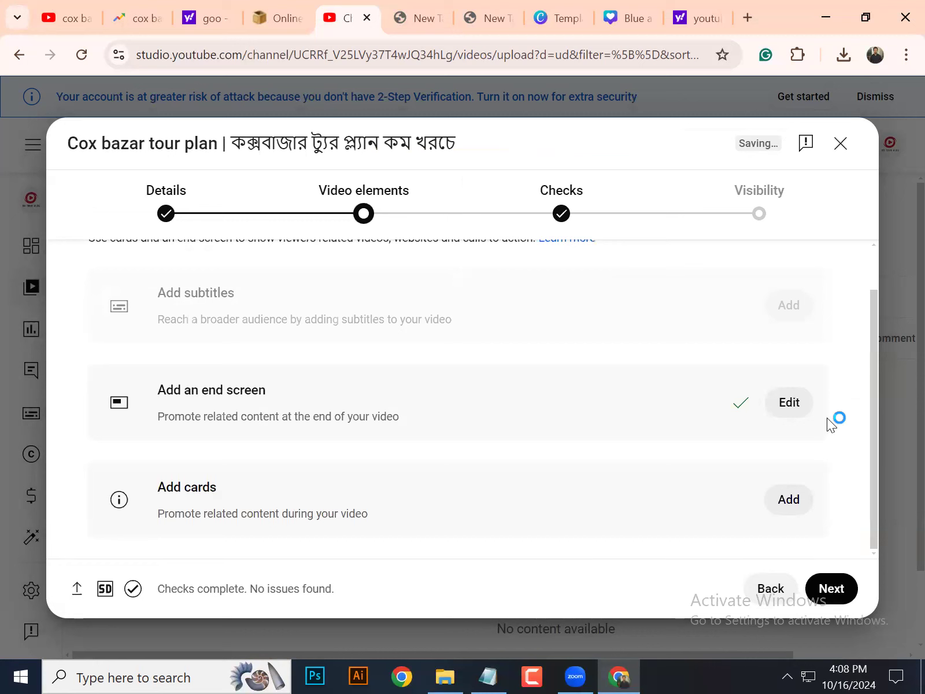
- View the card types available for the video, and leave the cards editor without adding one
{"action": "left_click", "coordinate": [765, 400]}
{"action": "left_click", "coordinate": [779, 511]}
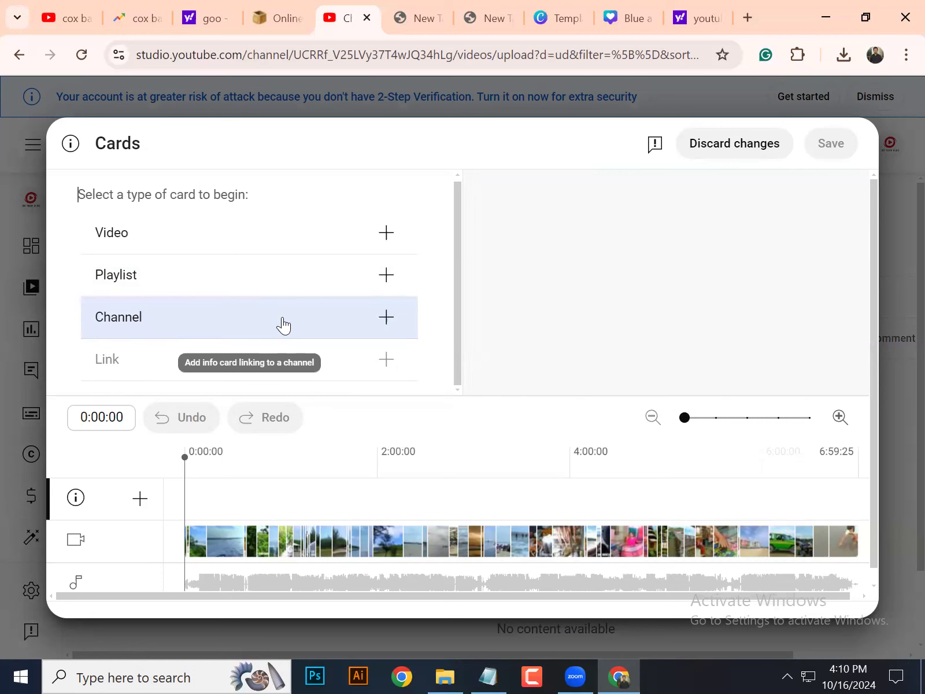
{"action": "left_click", "coordinate": [763, 145]}
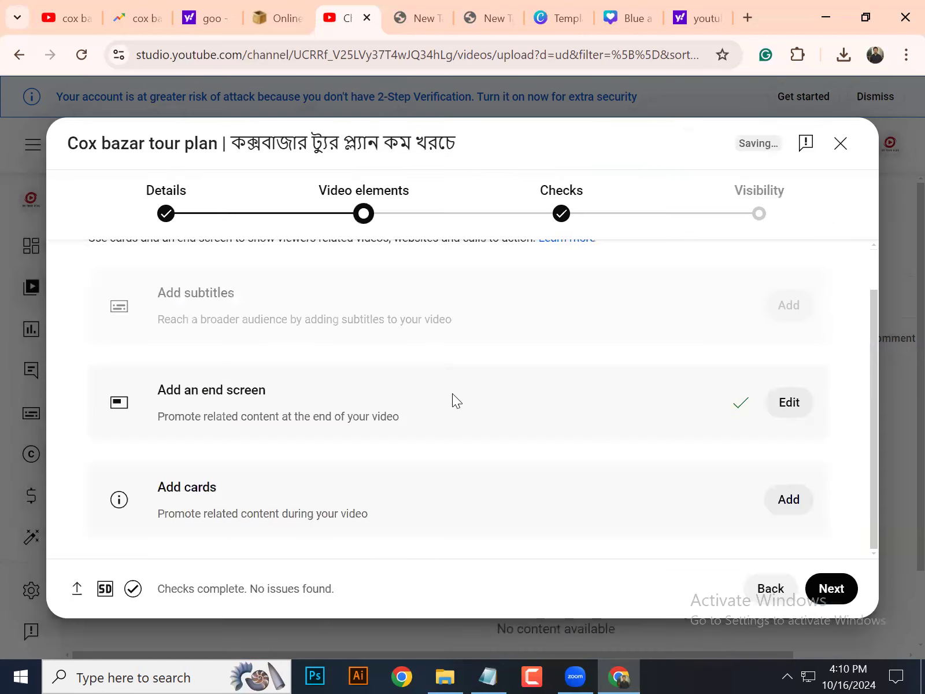
- Proceed through Checks to Visibility, try the Private and Unlisted options, and copy the video link
{"action": "left_click", "coordinate": [836, 588]}
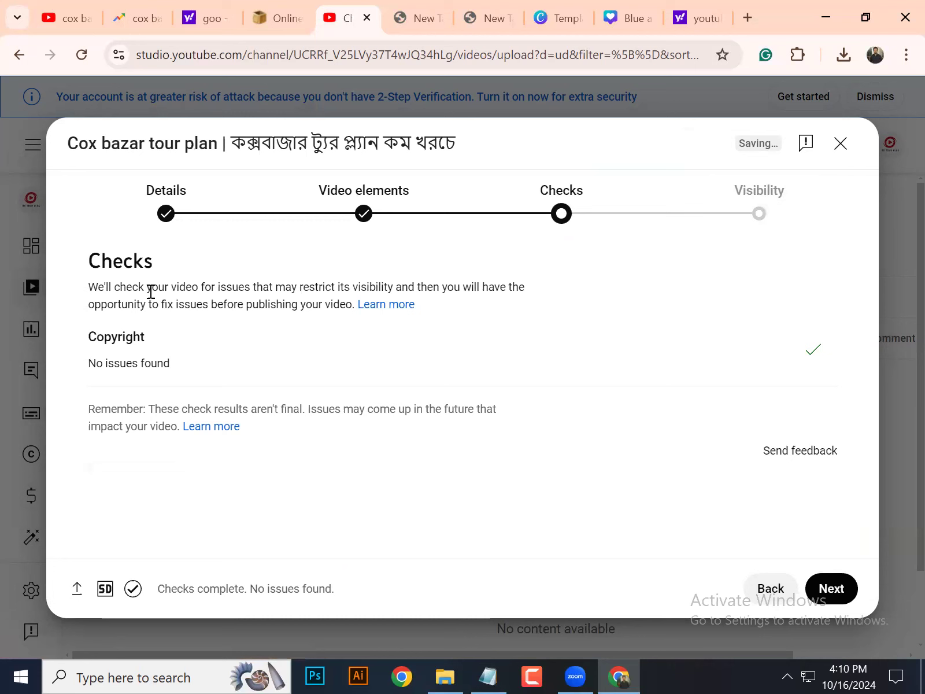
{"action": "left_click", "coordinate": [843, 589]}
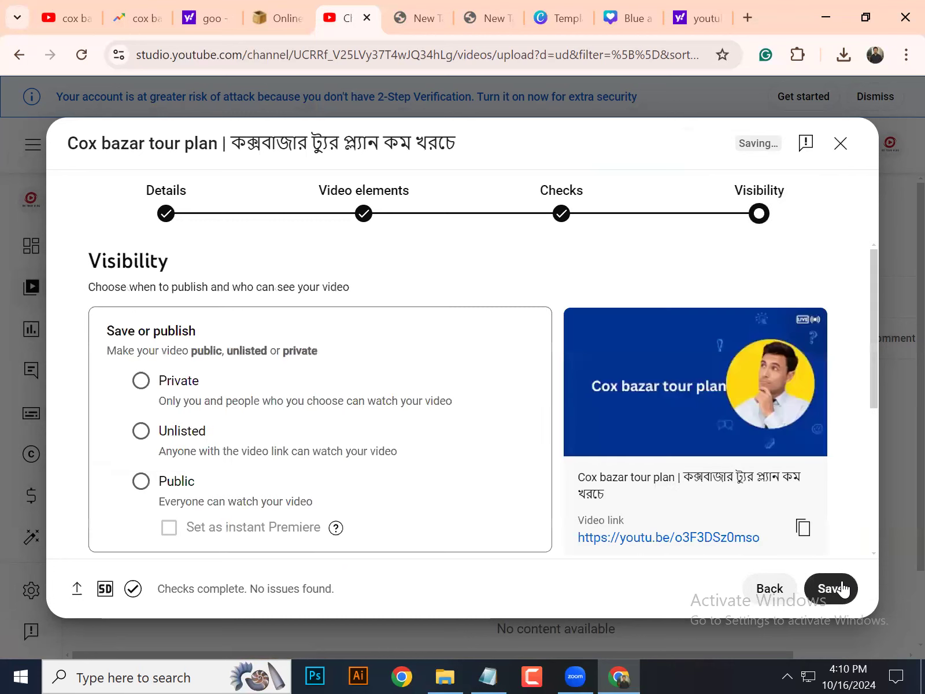
{"action": "left_click", "coordinate": [142, 381]}
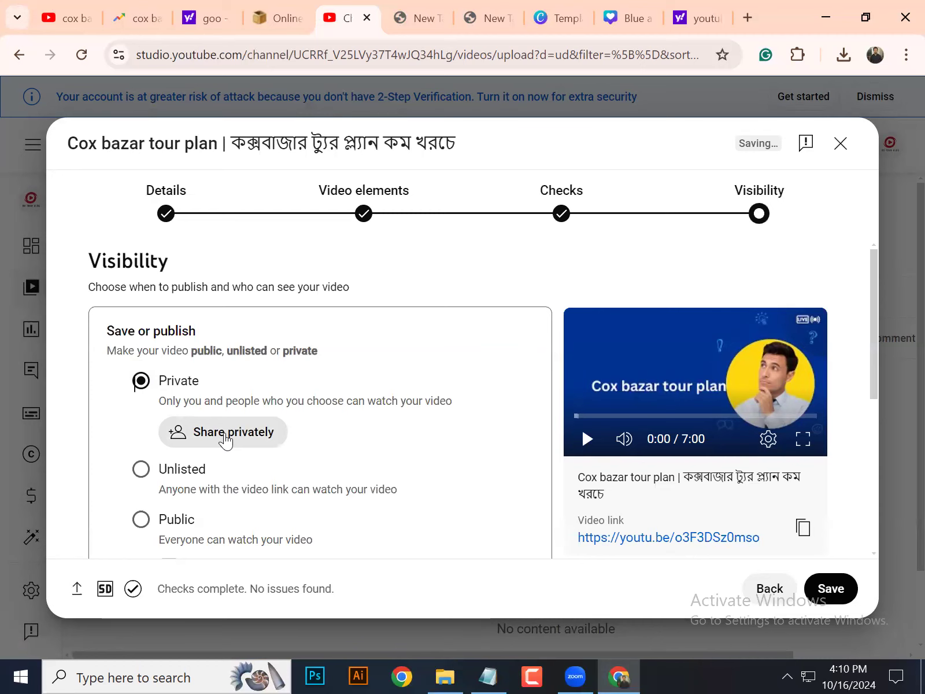
{"action": "scroll", "coordinate": [224, 440], "scroll_direction": "down", "scroll_amount": 2}
{"action": "left_click", "coordinate": [142, 386]}
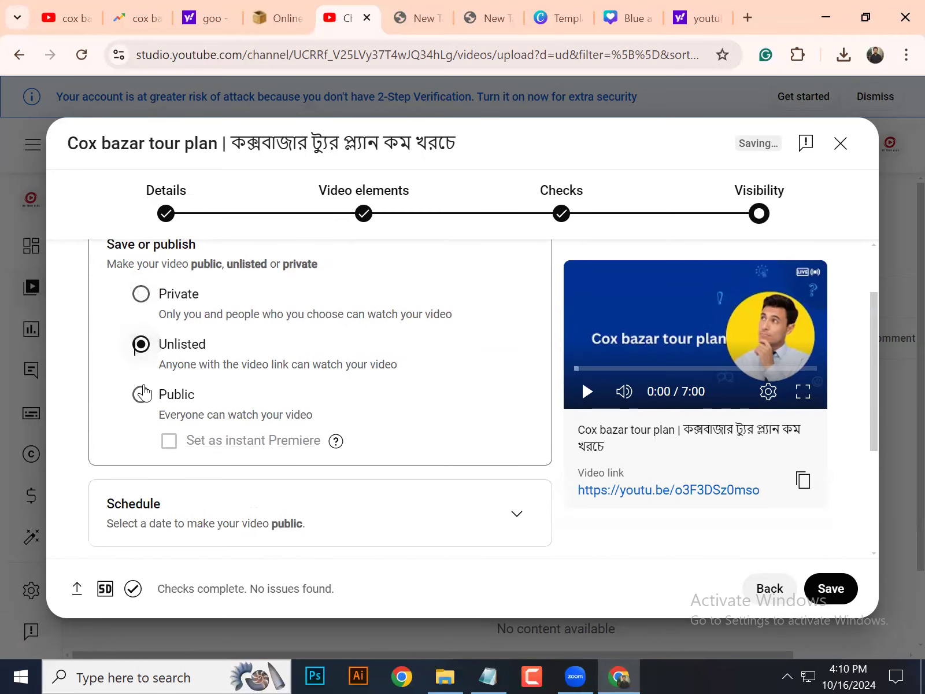
{"action": "left_click", "coordinate": [803, 481]}
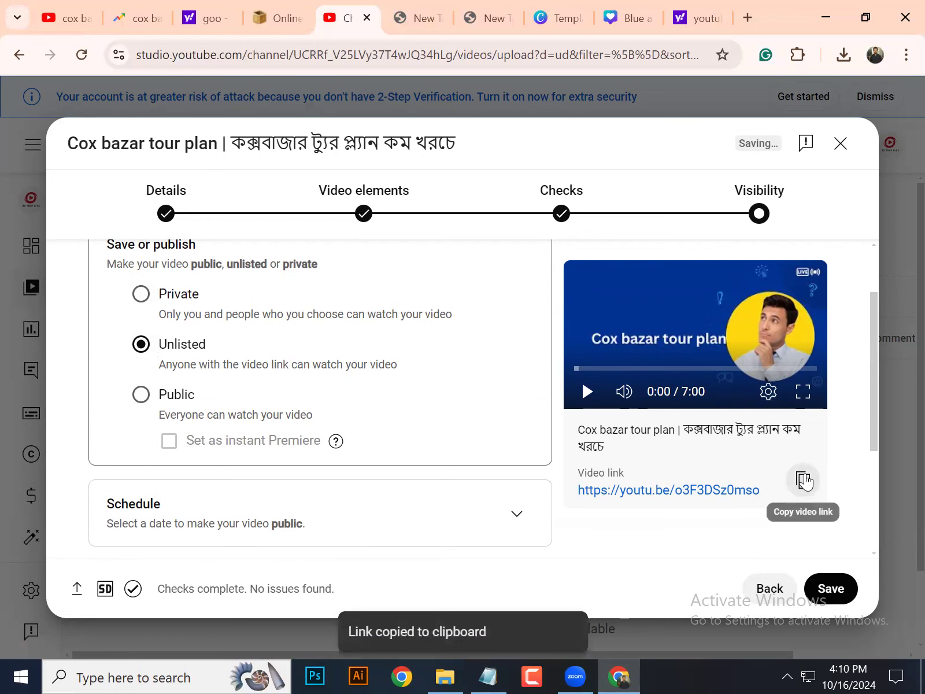
{"action": "scroll", "coordinate": [327, 368], "scroll_direction": "down", "scroll_amount": 3}
{"action": "scroll", "coordinate": [244, 344], "scroll_direction": "up", "scroll_amount": 3}
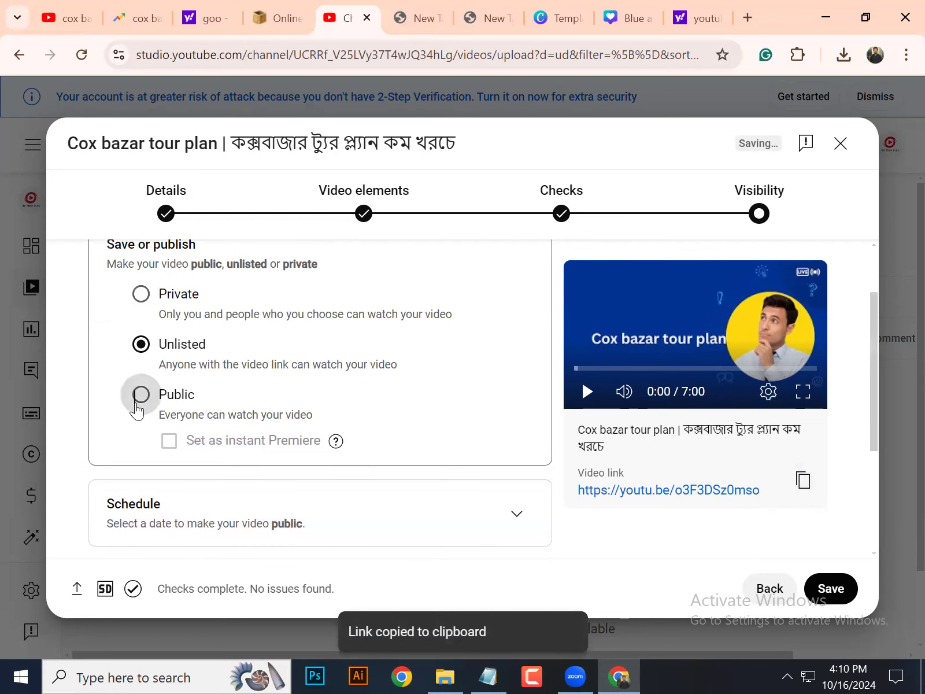
- Set the video's visibility to Public and check the options for scheduling its publication
{"action": "left_click", "coordinate": [140, 398]}
{"action": "scroll", "coordinate": [374, 386], "scroll_direction": "down", "scroll_amount": 2}
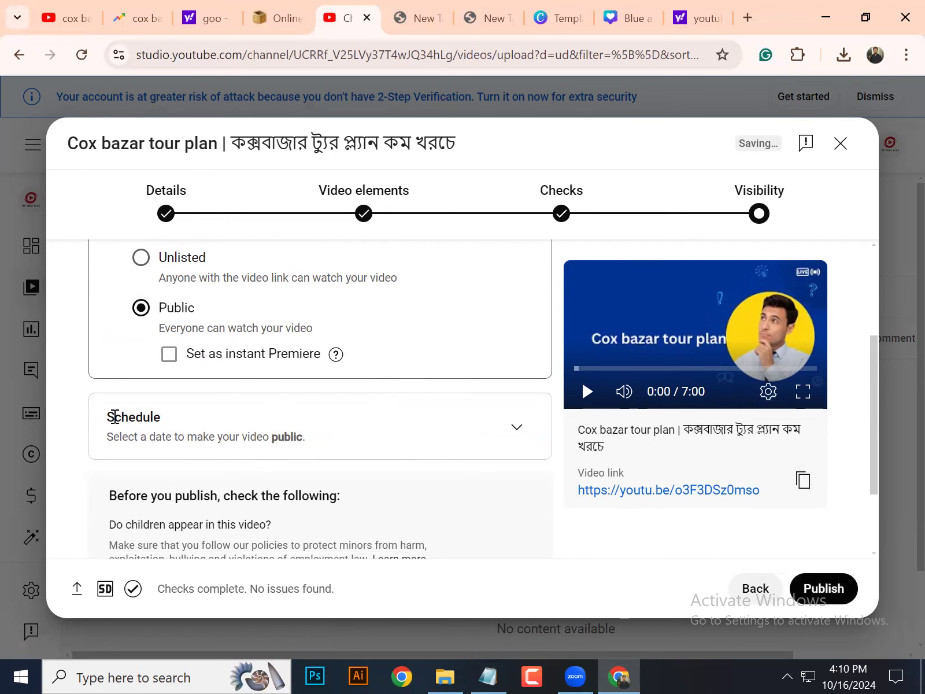
{"action": "scroll", "coordinate": [350, 416], "scroll_direction": "down", "scroll_amount": 2}
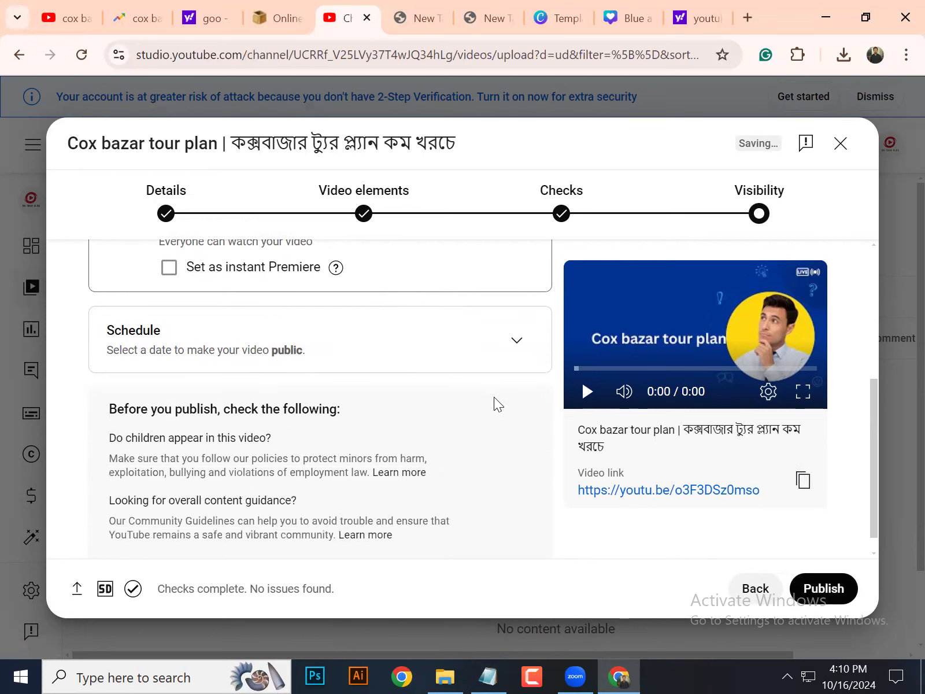
{"action": "left_click", "coordinate": [524, 341]}
{"action": "scroll", "coordinate": [223, 342], "scroll_direction": "up", "scroll_amount": 3}
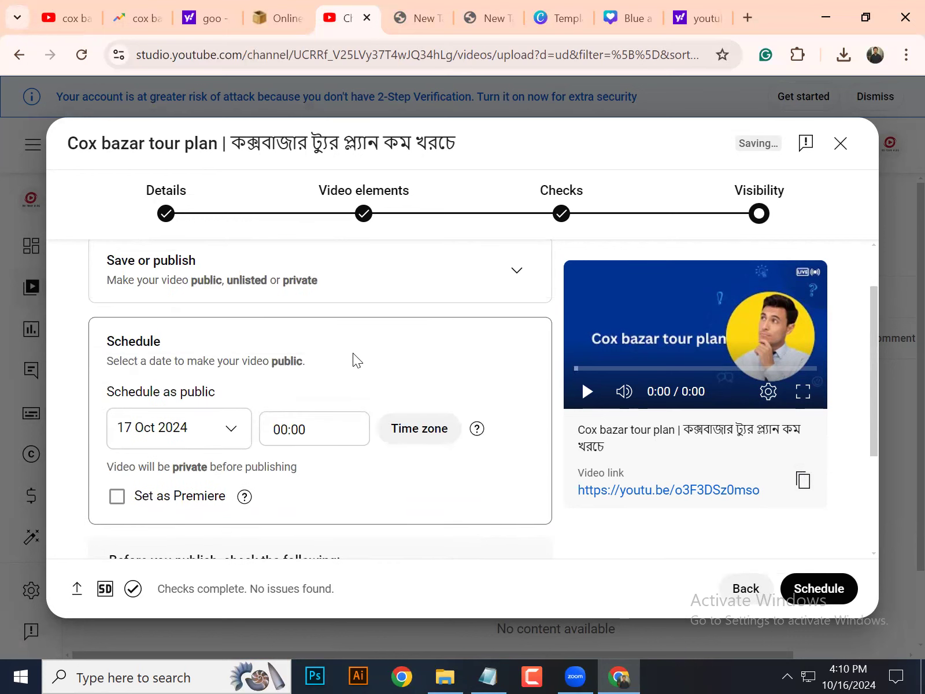
{"action": "scroll", "coordinate": [356, 354], "scroll_direction": "down", "scroll_amount": 3}
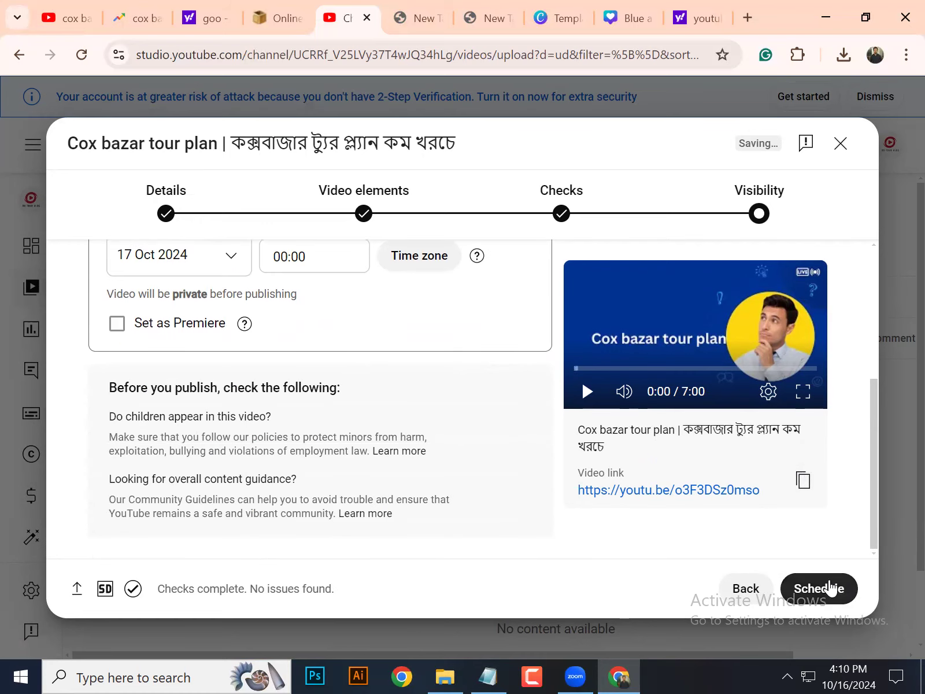
{"action": "scroll", "coordinate": [351, 456], "scroll_direction": "up", "scroll_amount": 4}
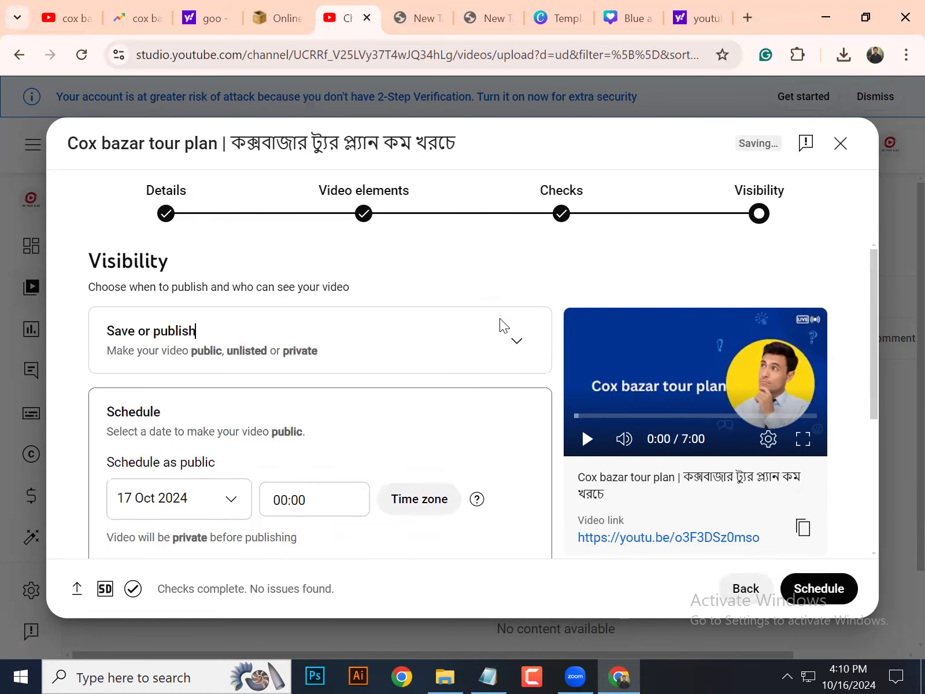
- Return from scheduling to immediate publishing, publish the video as Public, and dismiss the share dialog and the tip on the content page
{"action": "left_click", "coordinate": [517, 345]}
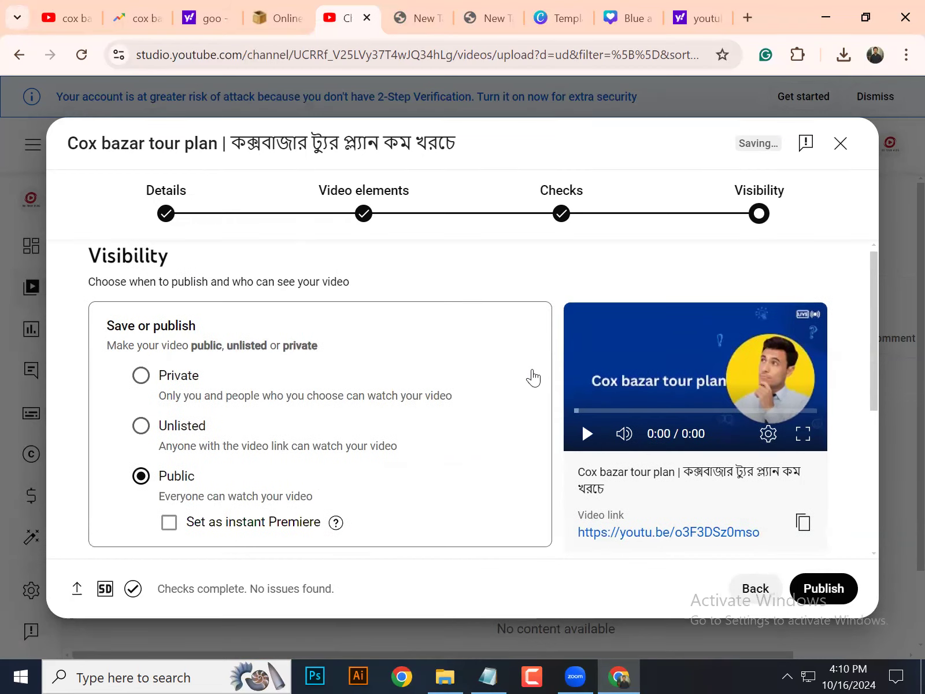
{"action": "scroll", "coordinate": [533, 378], "scroll_direction": "down", "scroll_amount": 4}
{"action": "left_click", "coordinate": [831, 590]}
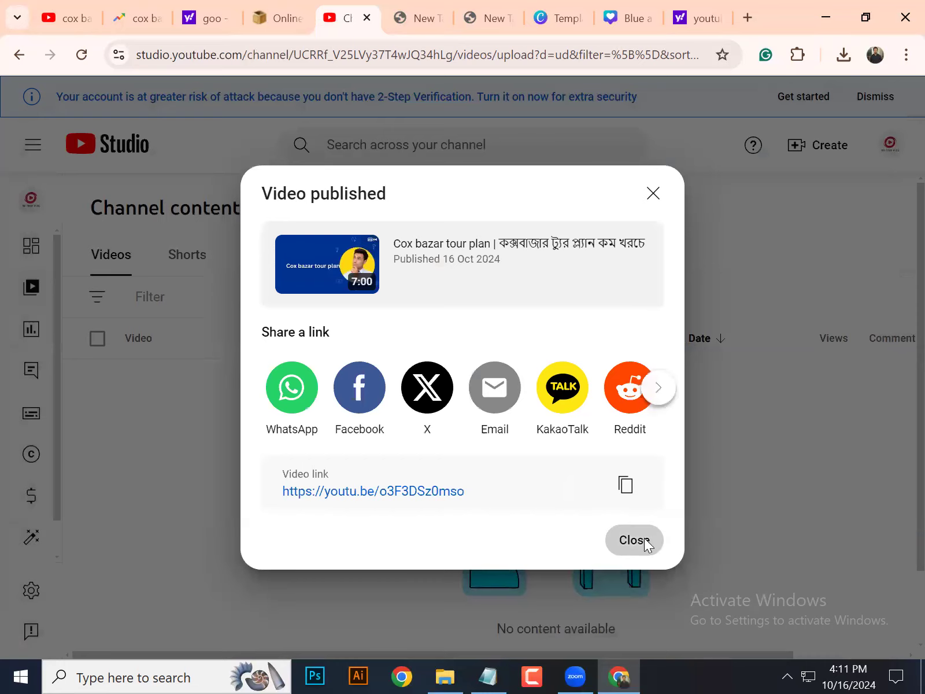
{"action": "left_click", "coordinate": [642, 539]}
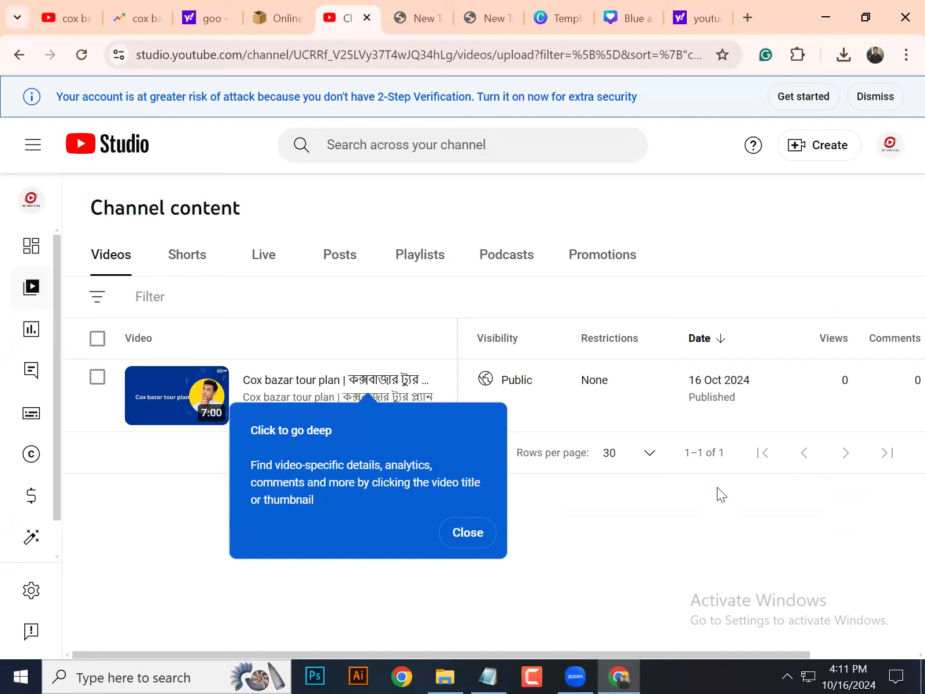
{"action": "left_click", "coordinate": [468, 532]}
{"action": "left_click", "coordinate": [242, 239]}
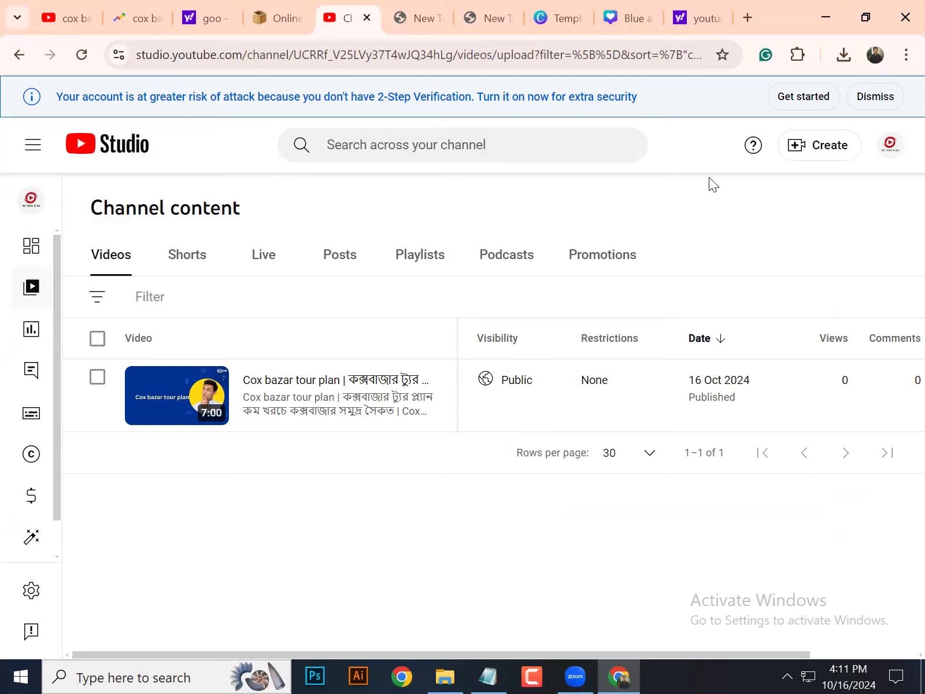
- Switch to a blank browser tab and search the web for google
{"action": "left_click", "coordinate": [426, 5]}
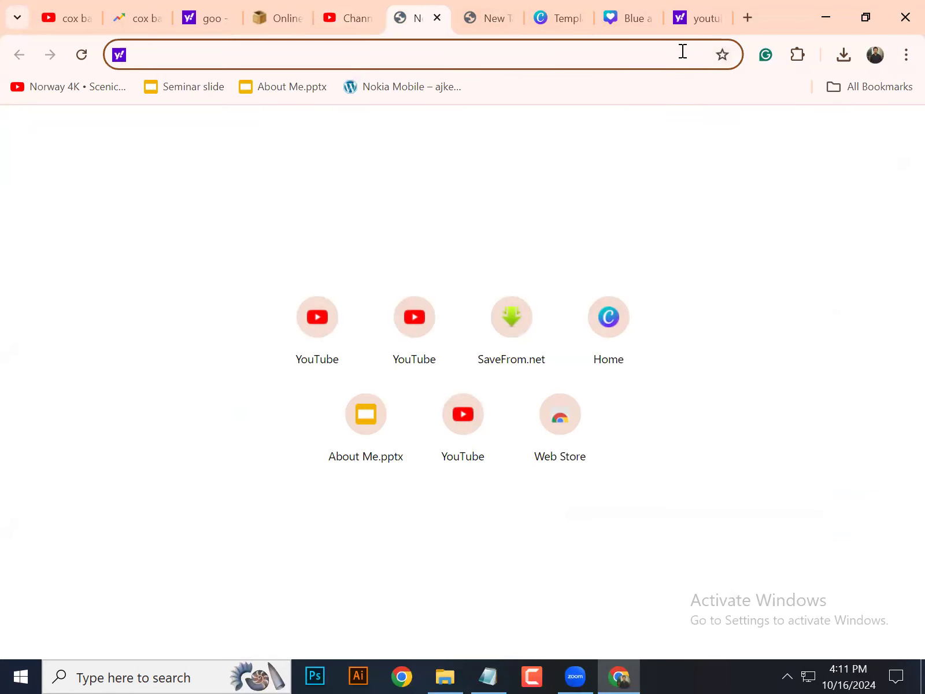
{"action": "type", "text": "google"}
{"action": "key", "text": "Return"}
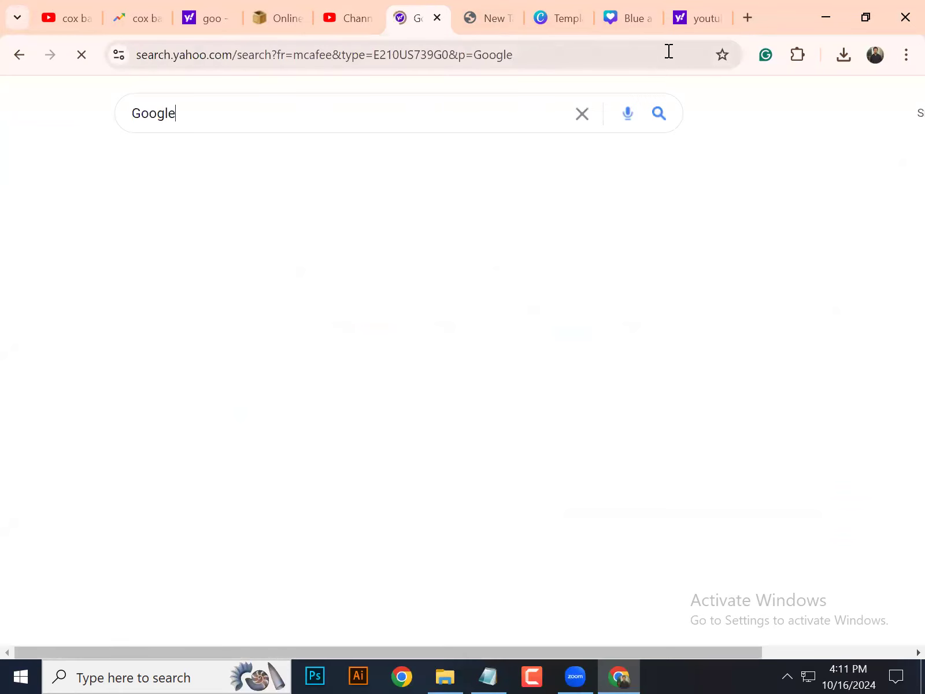
- Open the Google home page from the results and search for "youtube video seo extensiton"
{"action": "left_click", "coordinate": [180, 257]}
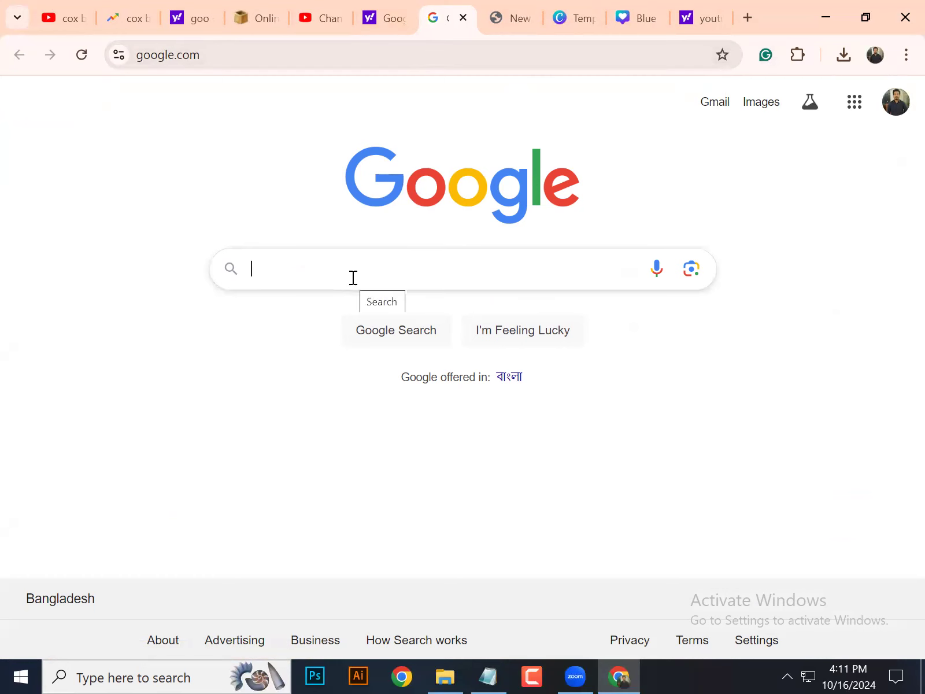
{"action": "type", "text": "youtube vixeo"}
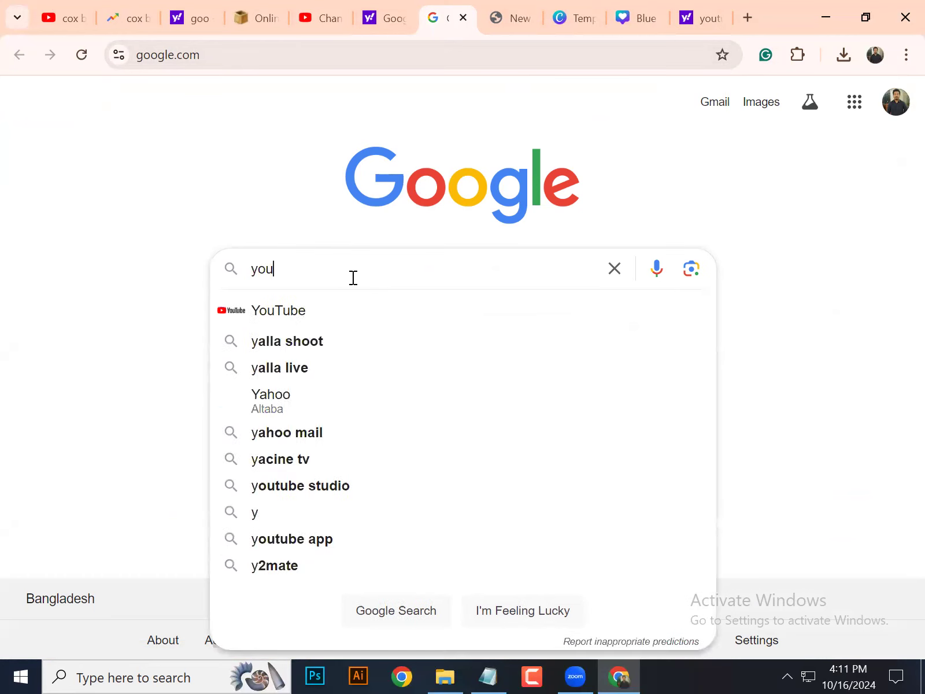
{"action": "key", "text": "BackSpace"}
{"action": "key", "text": "BackSpace"}
{"action": "key", "text": "BackSpace"}
{"action": "key", "text": "BackSpace"}
{"action": "type", "text": "deo seo extensiton"}
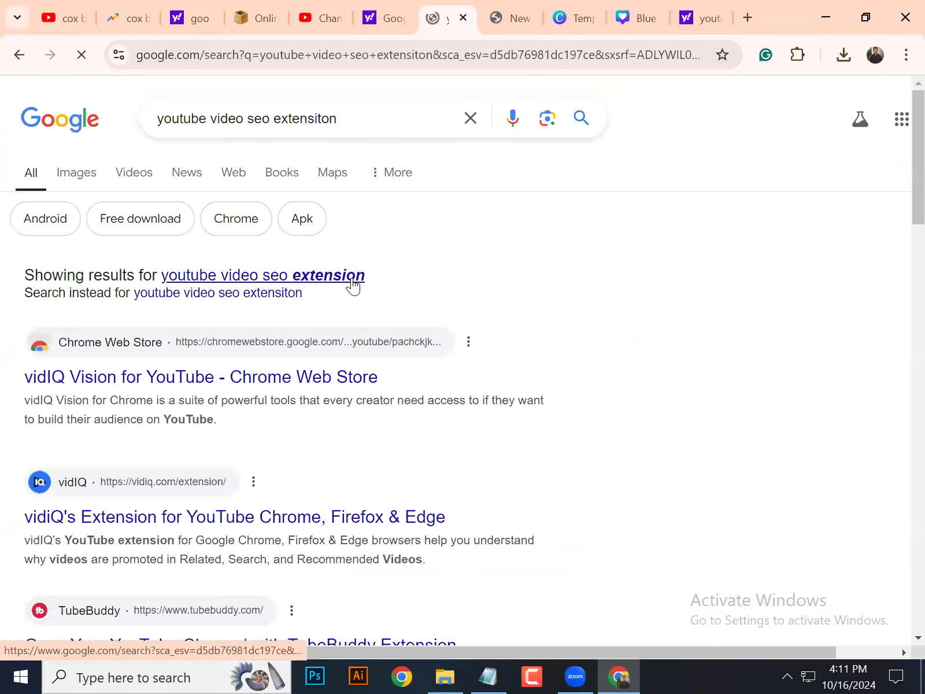
- Look over the suggested extensions and open the Chrome Web Store result for vidIQ Vision for YouTube
{"action": "scroll", "coordinate": [56, 412], "scroll_direction": "down", "scroll_amount": 5}
{"action": "scroll", "coordinate": [64, 387], "scroll_direction": "up", "scroll_amount": 4}
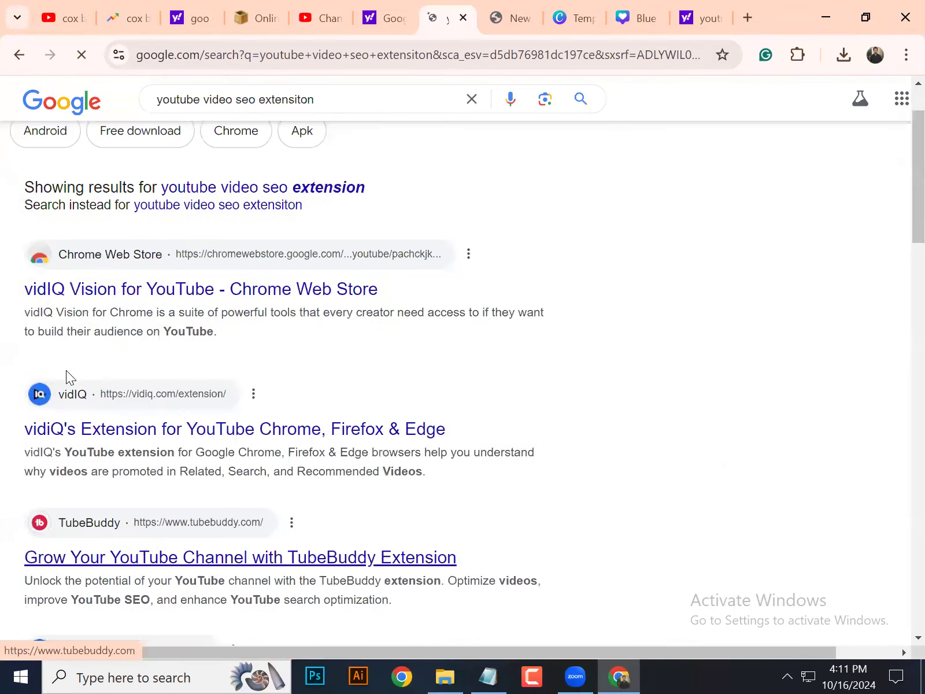
{"action": "scroll", "coordinate": [78, 364], "scroll_direction": "up", "scroll_amount": 1}
{"action": "left_click", "coordinate": [98, 377]}
{"action": "scroll", "coordinate": [806, 570], "scroll_direction": "down", "scroll_amount": 1}
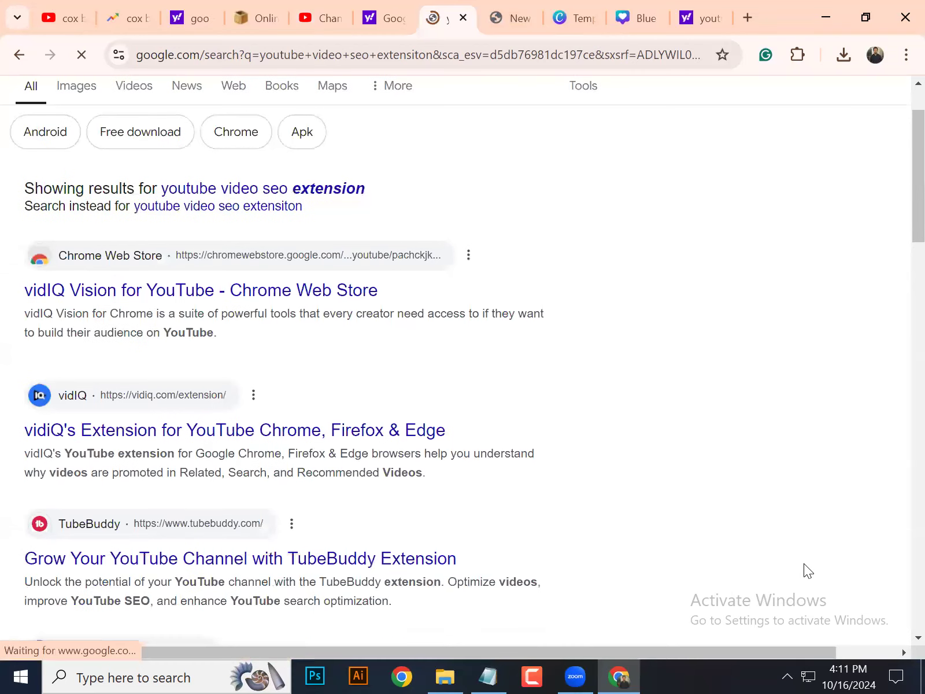
{"action": "mouse_move", "coordinate": [54, 241]}
{"action": "left_mouse_down"}
{"action": "mouse_move", "coordinate": [81, 232]}
{"action": "mouse_move", "coordinate": [466, 260]}
{"action": "mouse_move", "coordinate": [172, 350]}
{"action": "mouse_move", "coordinate": [61, 341]}
{"action": "left_mouse_up"}
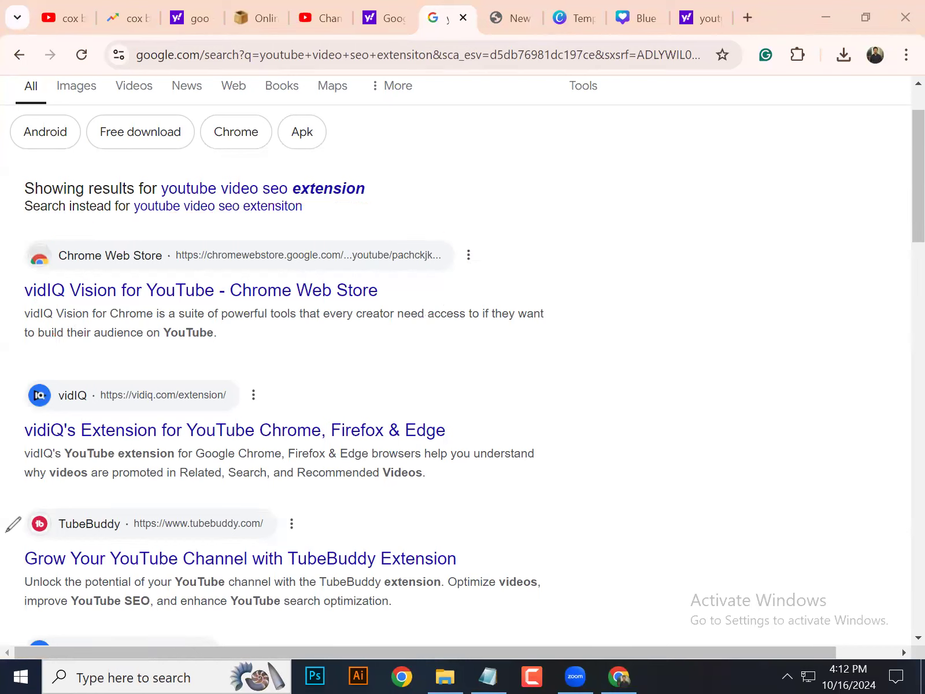
{"action": "left_click", "coordinate": [178, 289]}
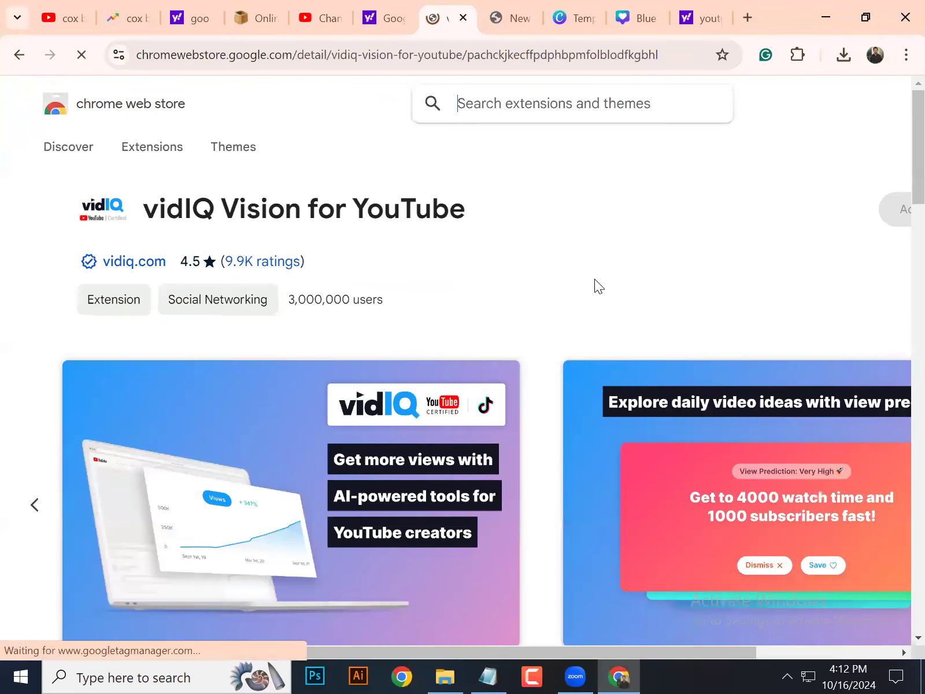
- Examine the vidIQ Vision for YouTube listing, including its name, preview images and overview text
{"action": "scroll", "coordinate": [589, 260], "scroll_direction": "down", "scroll_amount": 2}
{"action": "scroll", "coordinate": [309, 264], "scroll_direction": "up", "scroll_amount": 2}
{"action": "left_click_drag", "start_coordinate": [143, 209], "coordinate": [247, 210]}
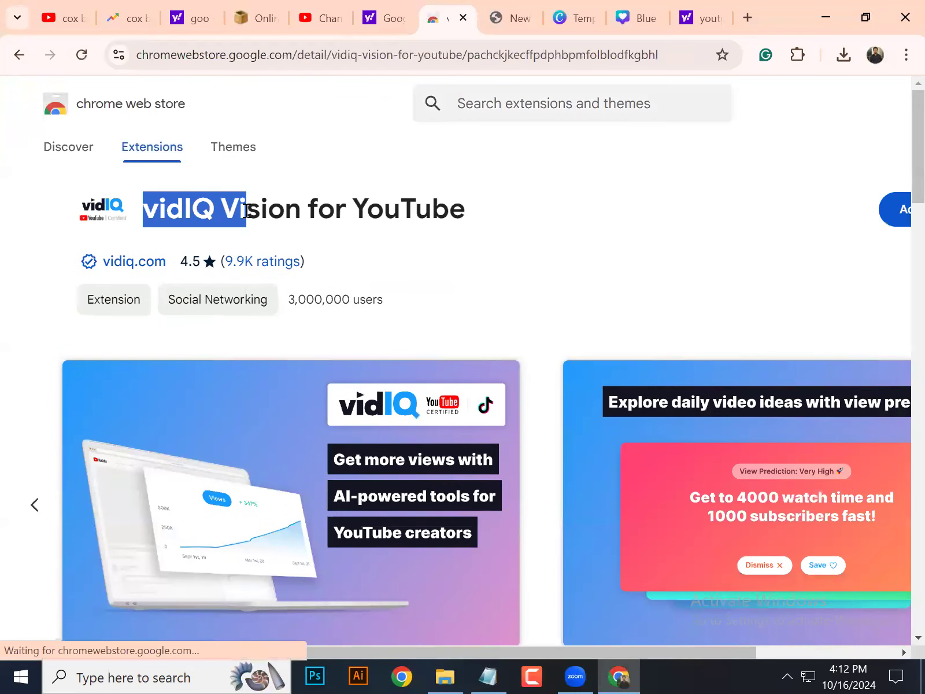
{"action": "scroll", "coordinate": [515, 234], "scroll_direction": "down", "scroll_amount": 6}
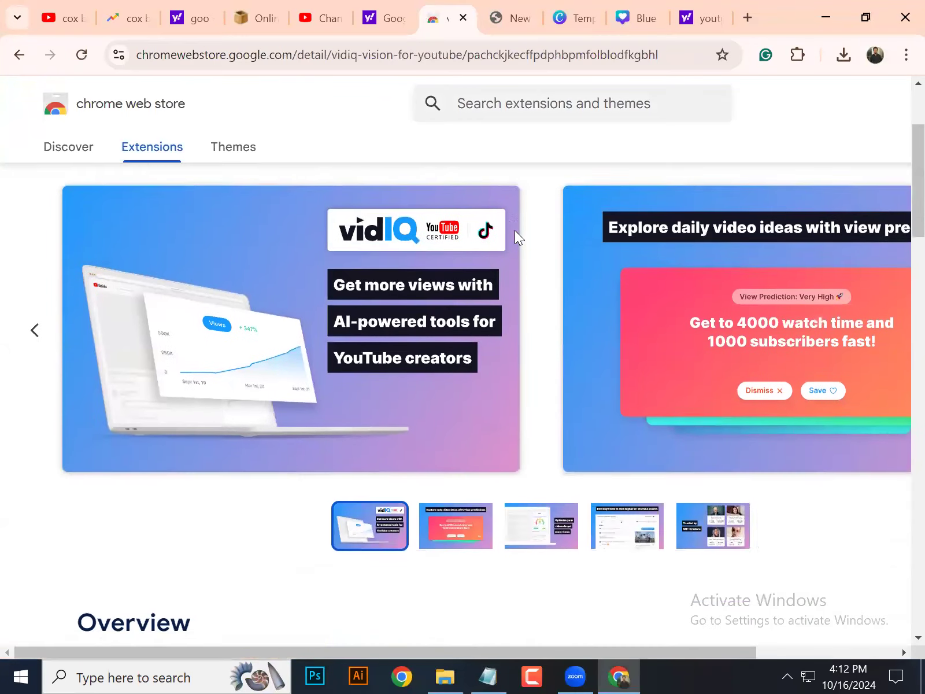
{"action": "scroll", "coordinate": [740, 234], "scroll_direction": "up", "scroll_amount": 5}
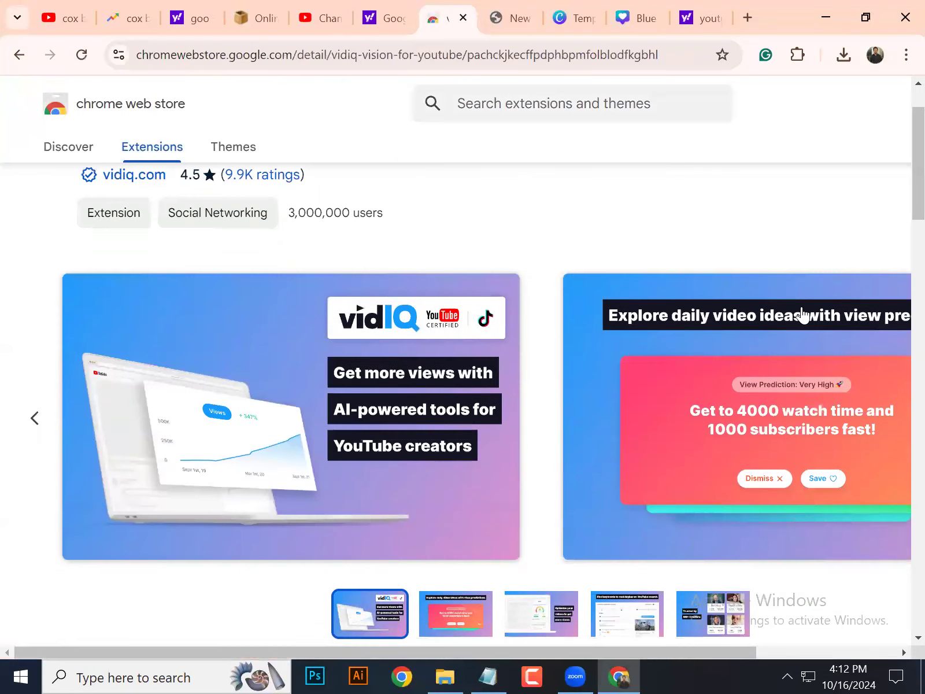
{"action": "scroll", "coordinate": [802, 315], "scroll_direction": "down", "scroll_amount": 6}
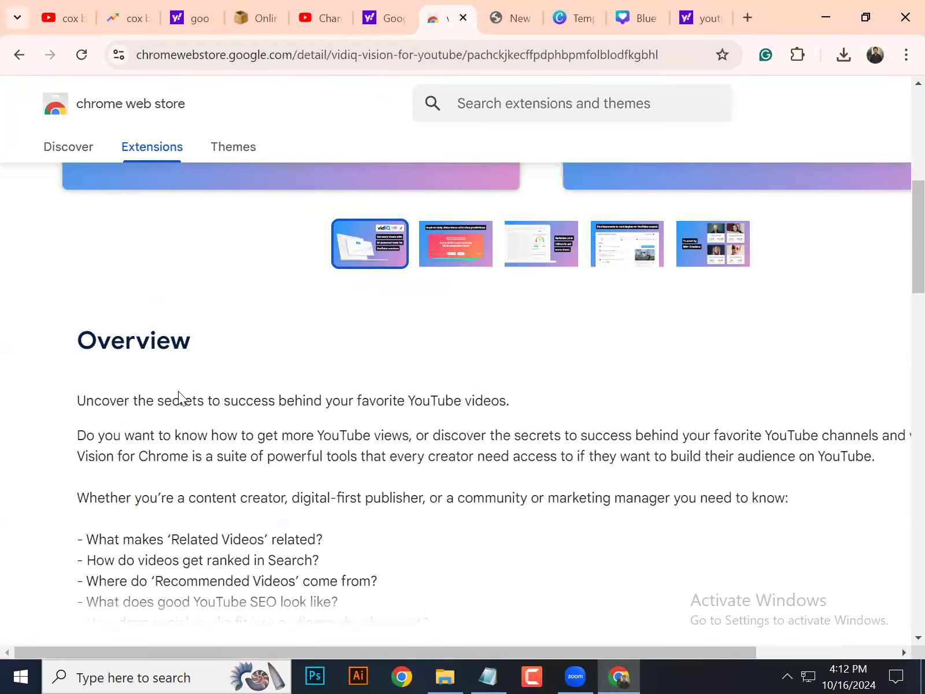
{"action": "scroll", "coordinate": [176, 397], "scroll_direction": "down", "scroll_amount": 15}
{"action": "scroll", "coordinate": [385, 346], "scroll_direction": "up", "scroll_amount": 15}
{"action": "scroll", "coordinate": [383, 344], "scroll_direction": "up", "scroll_amount": 6}
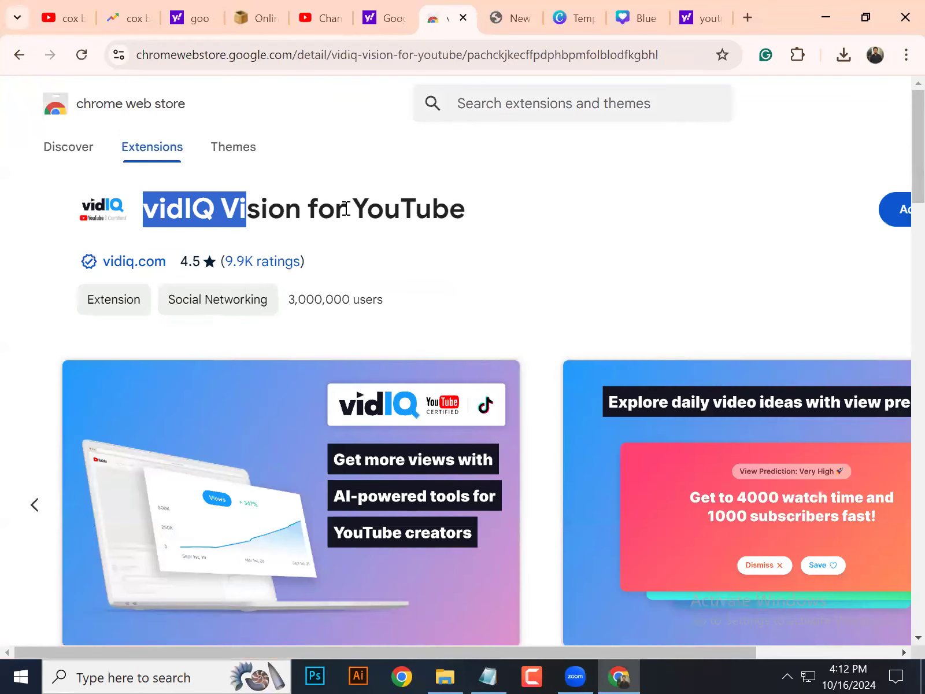
{"action": "left_click", "coordinate": [346, 209]}
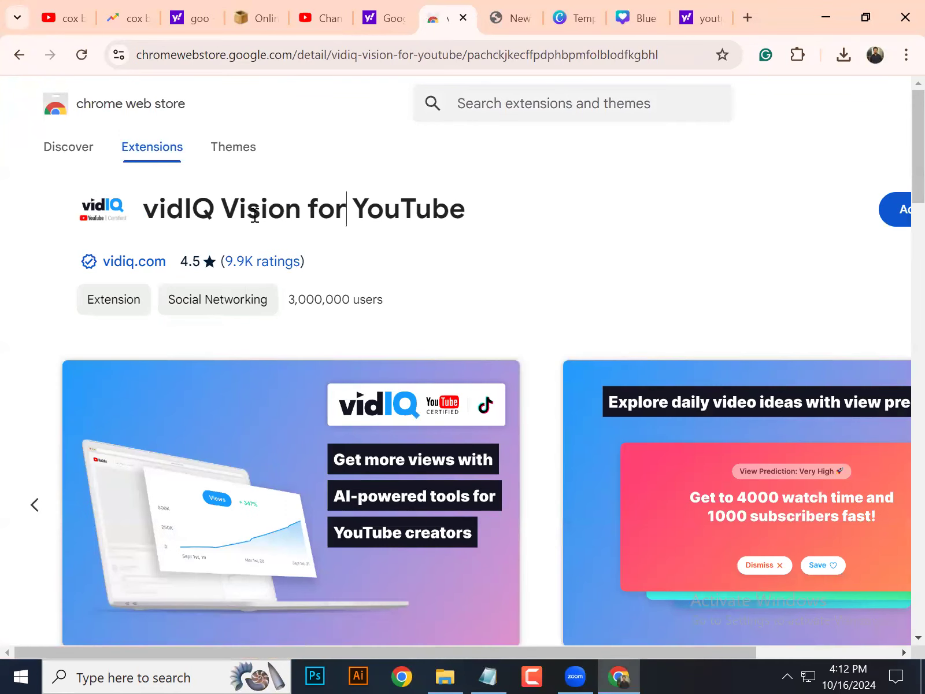
- Search the Chrome Web Store for "youtube video seo"
{"action": "left_click", "coordinate": [549, 93]}
{"action": "type", "text": "you"}
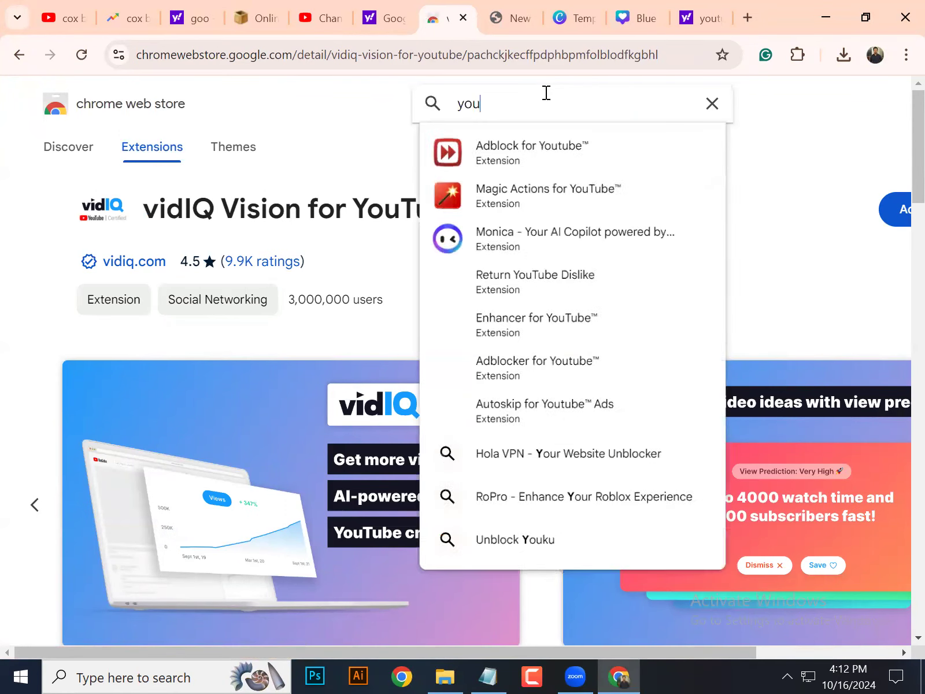
{"action": "type", "text": "tube video s"}
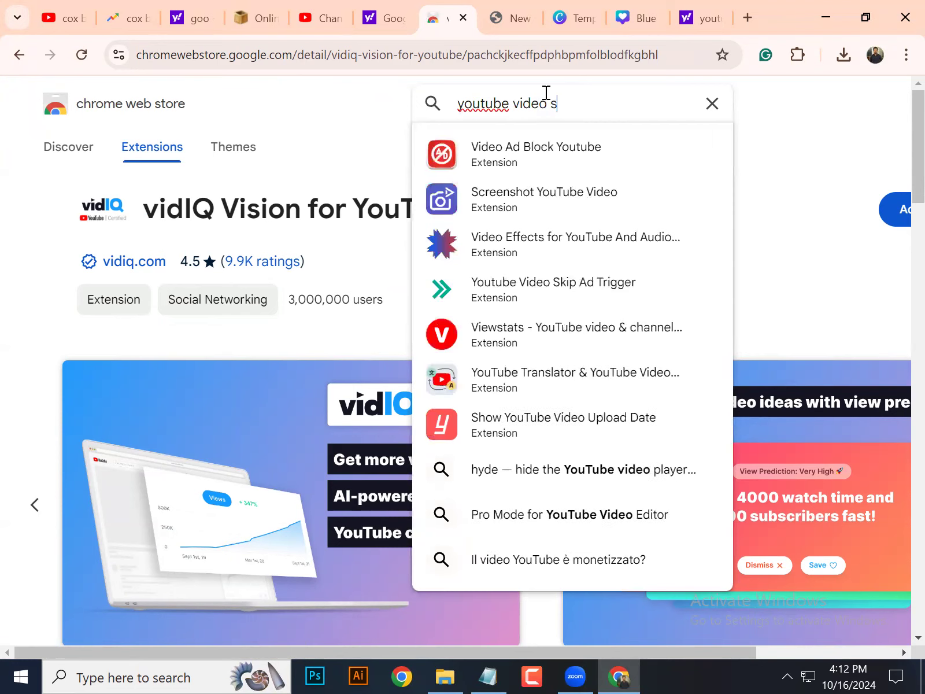
{"action": "type", "text": "eo"}
{"action": "key", "text": "Return"}
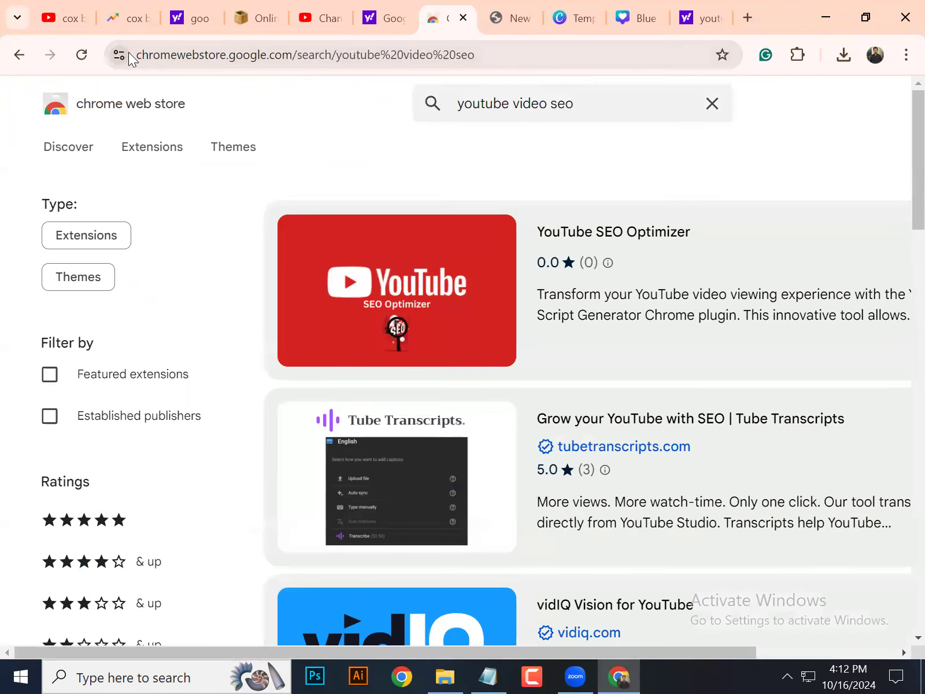
- Review the store address and compare the extensions found for YouTube video SEO
{"action": "left_click_drag", "start_coordinate": [143, 54], "coordinate": [298, 54]}
{"action": "scroll", "coordinate": [688, 254], "scroll_direction": "down", "scroll_amount": 6}
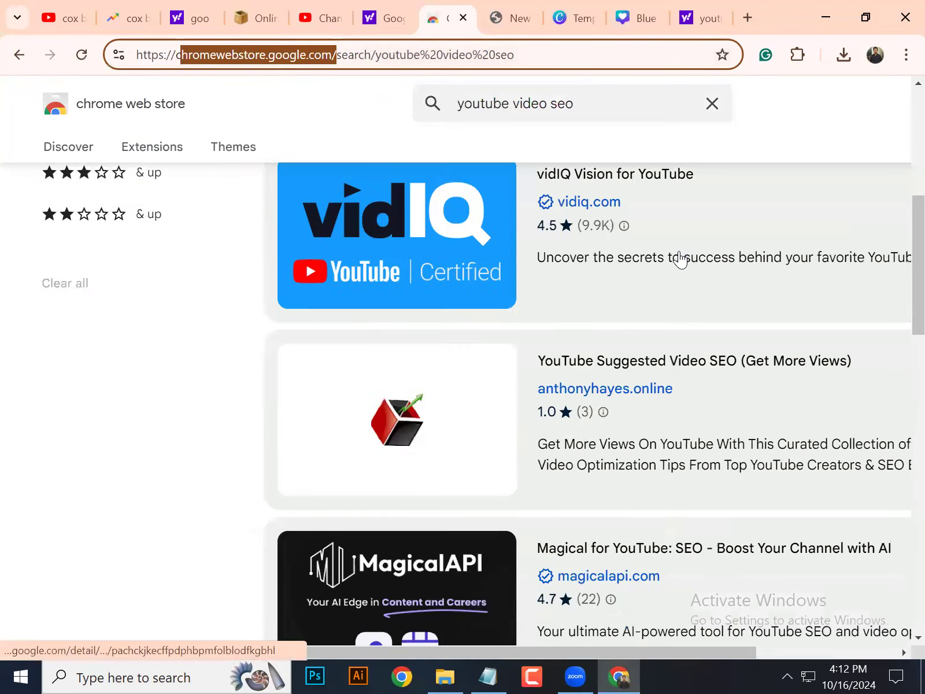
{"action": "scroll", "coordinate": [671, 270], "scroll_direction": "up", "scroll_amount": 7}
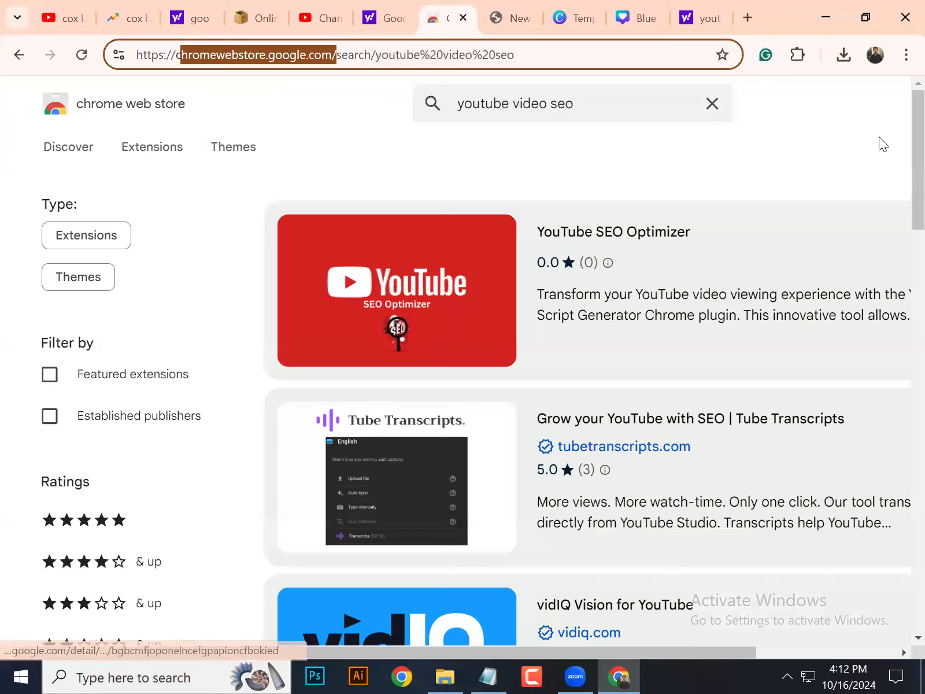
{"action": "left_click", "coordinate": [827, 157]}
{"action": "scroll", "coordinate": [827, 157], "scroll_direction": "down", "scroll_amount": 2}
{"action": "scroll", "coordinate": [827, 157], "scroll_direction": "down", "scroll_amount": 3}
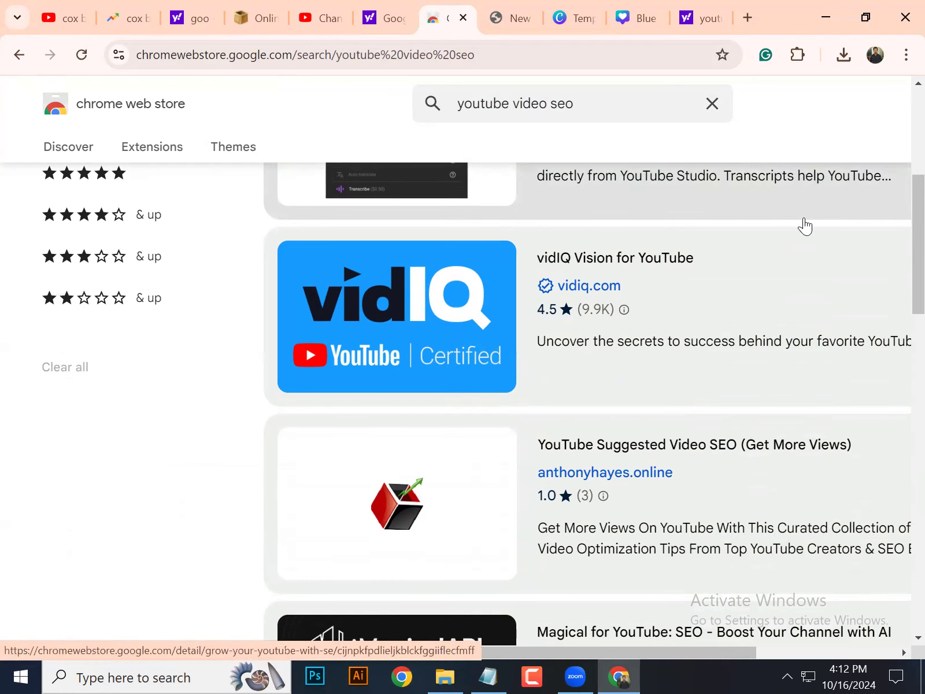
{"action": "scroll", "coordinate": [806, 226], "scroll_direction": "up", "scroll_amount": 6}
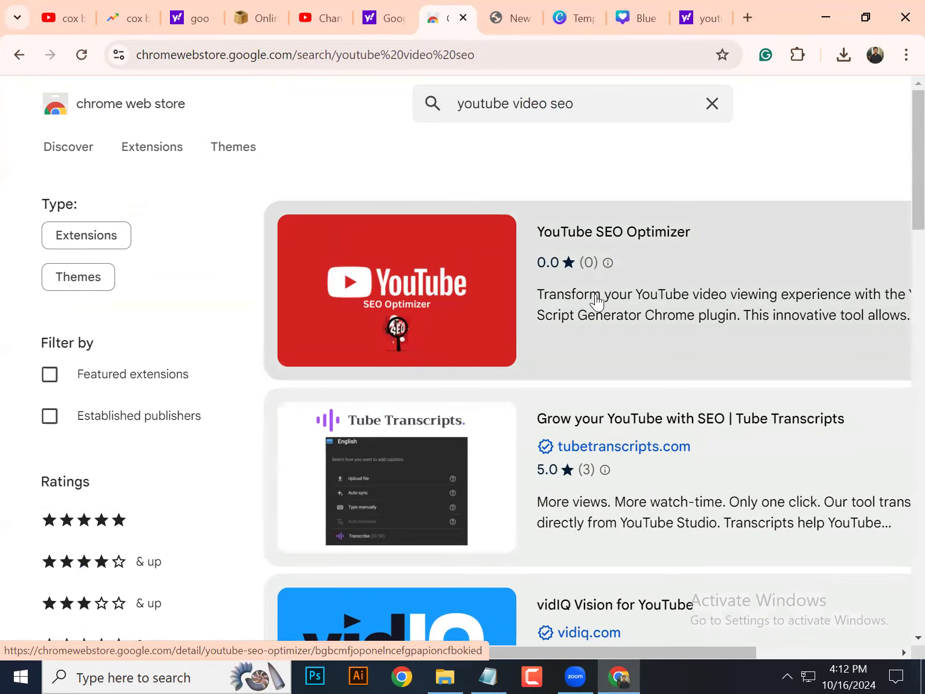
{"action": "scroll", "coordinate": [564, 257], "scroll_direction": "down", "scroll_amount": 1}
{"action": "scroll", "coordinate": [564, 257], "scroll_direction": "down", "scroll_amount": 7}
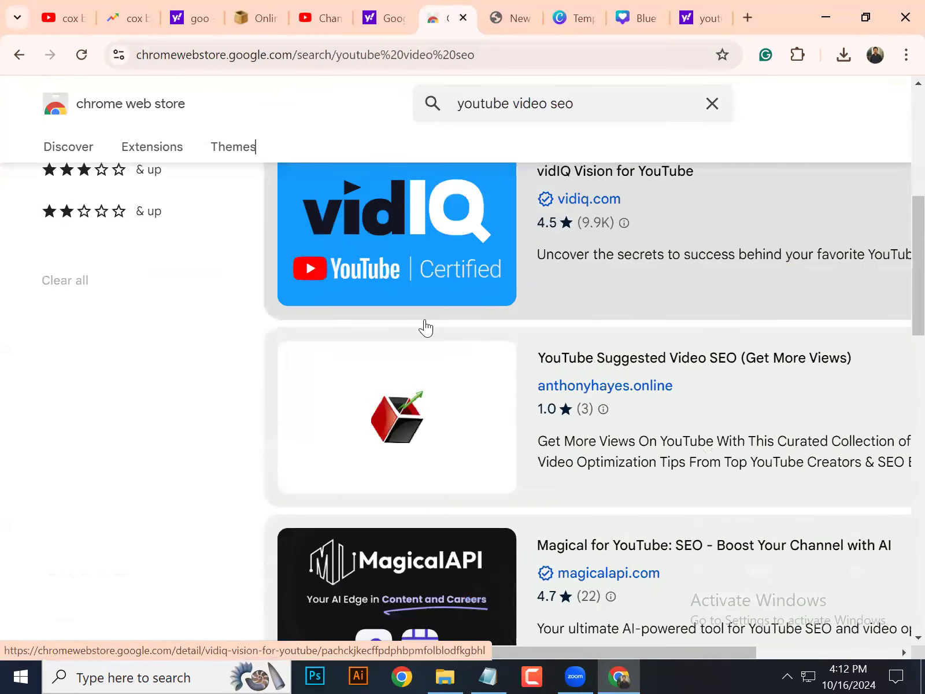
{"action": "scroll", "coordinate": [424, 327], "scroll_direction": "up", "scroll_amount": 3}
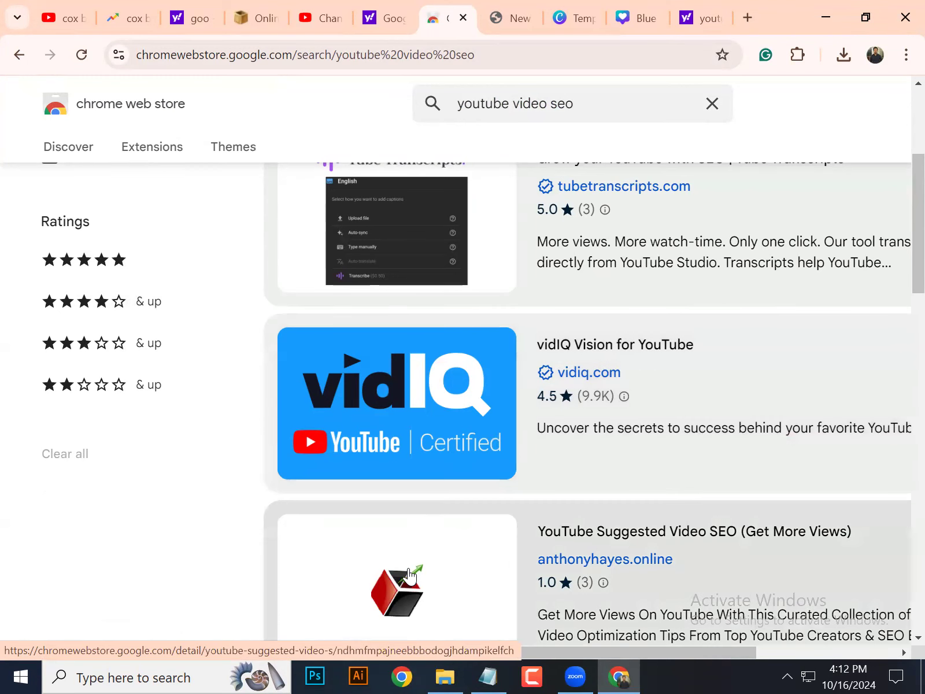
- Open the vidIQ Vision for YouTube listing, reduce the page zoom to 80%, and add the extension to Chrome
{"action": "left_click", "coordinate": [432, 402]}
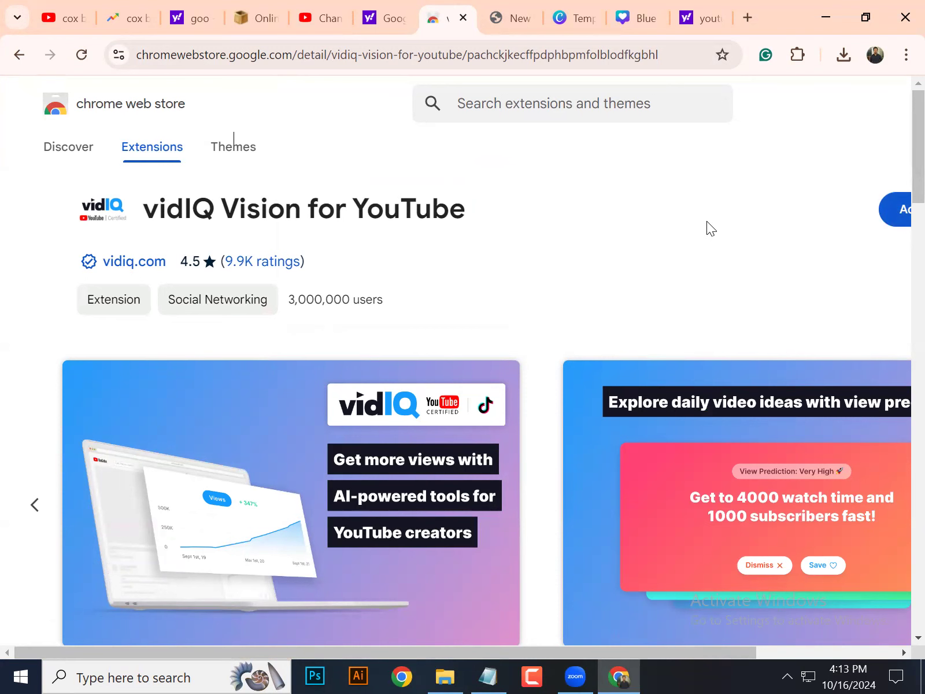
{"action": "key", "text": "ctrl+minus"}
{"action": "key", "text": "ctrl+minus"}
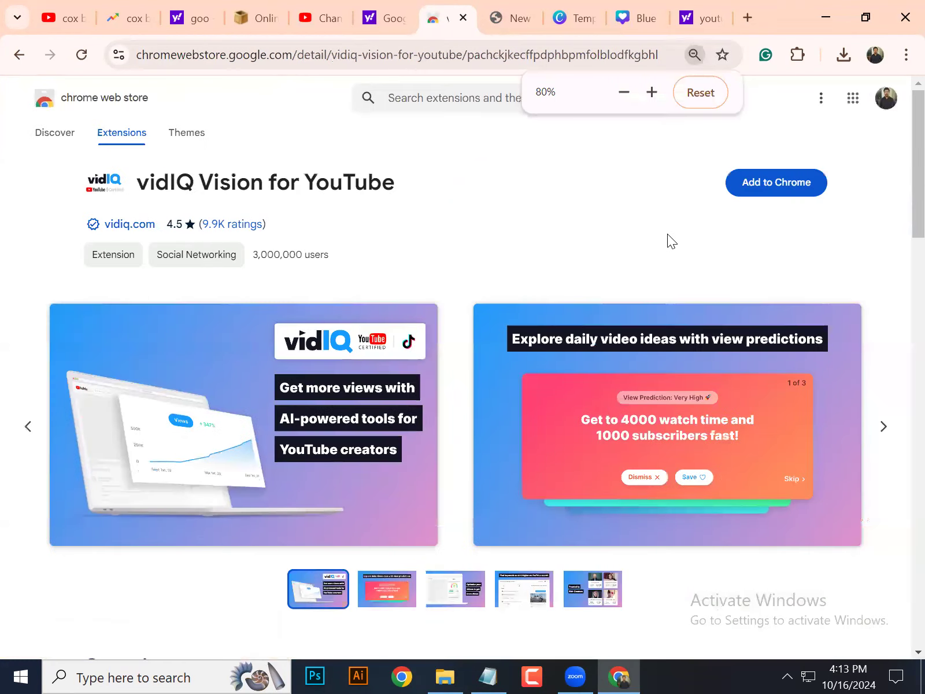
{"action": "left_click", "coordinate": [764, 182]}
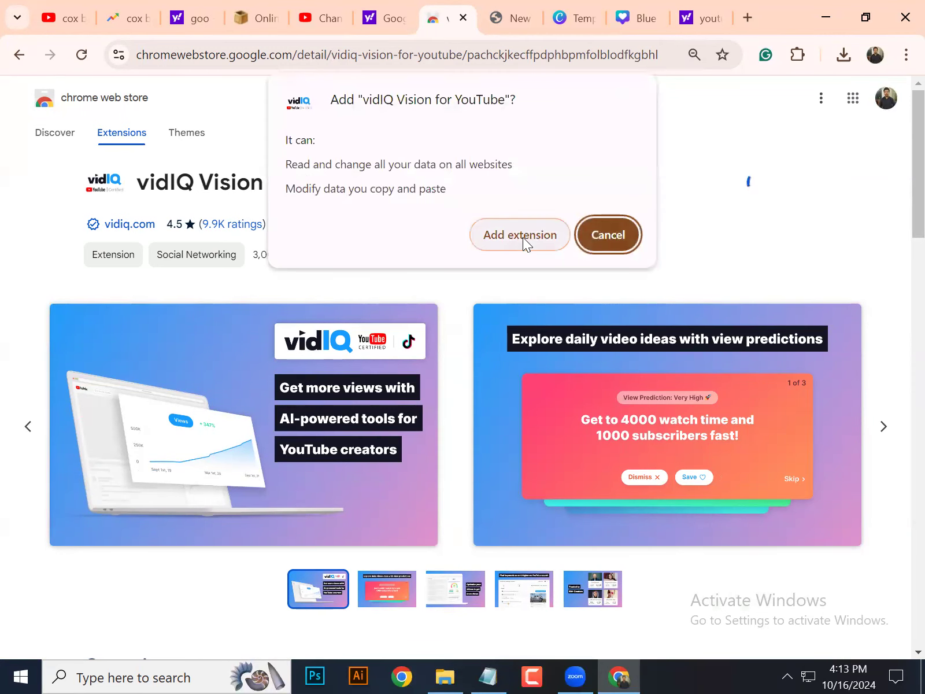
{"action": "left_click", "coordinate": [523, 238]}
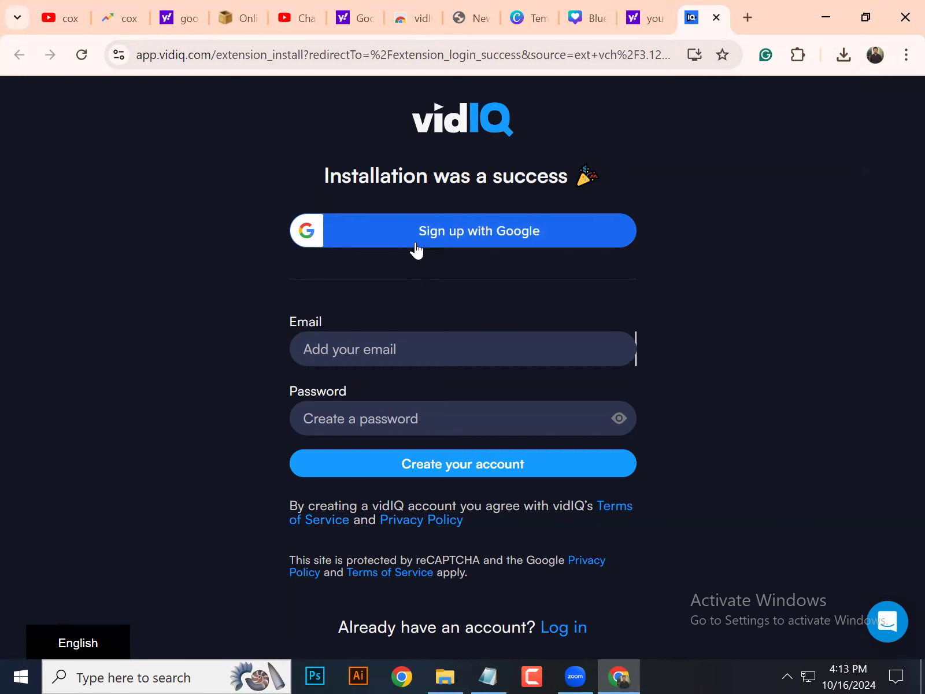
- Find the official VidIQ site through a web search for "vid iq" in a new tab and dismiss its Google sign-in prompt
{"action": "left_click", "coordinate": [745, 10]}
{"action": "type", "text": "vid iq"}
{"action": "key", "text": "Return"}
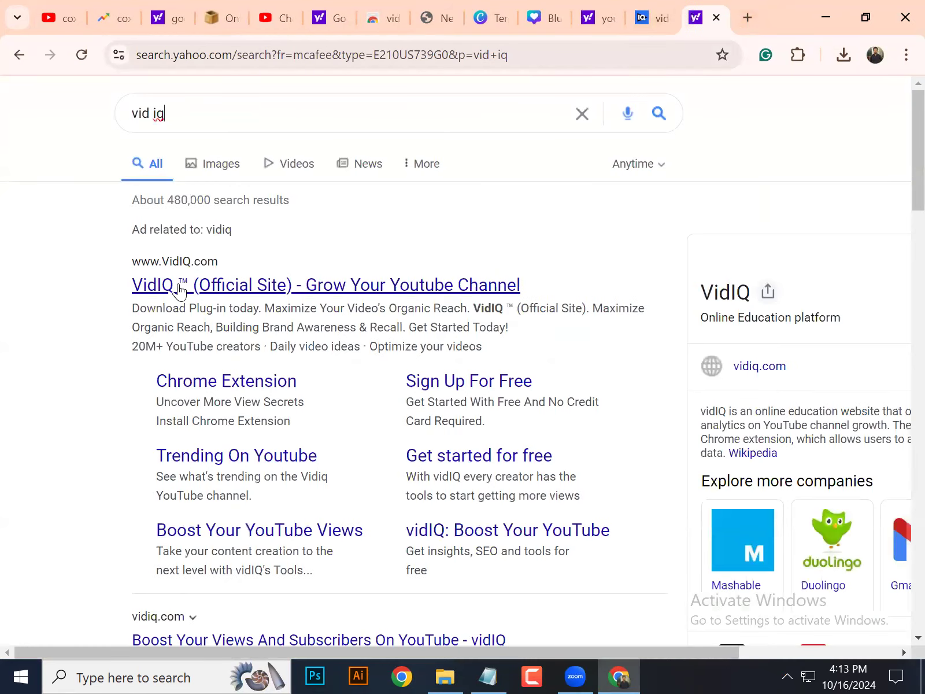
{"action": "left_click", "coordinate": [183, 288]}
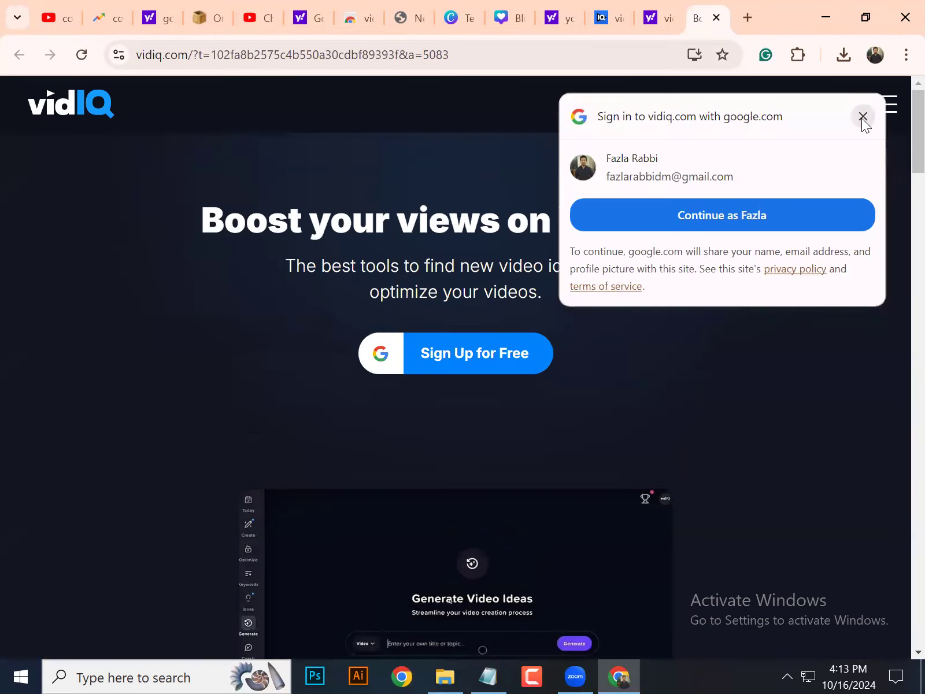
{"action": "left_click", "coordinate": [861, 118]}
- Sign up for vidIQ with the existing Google account from the extension's installation page and go to the YouTube home page
{"action": "left_click", "coordinate": [612, 15]}
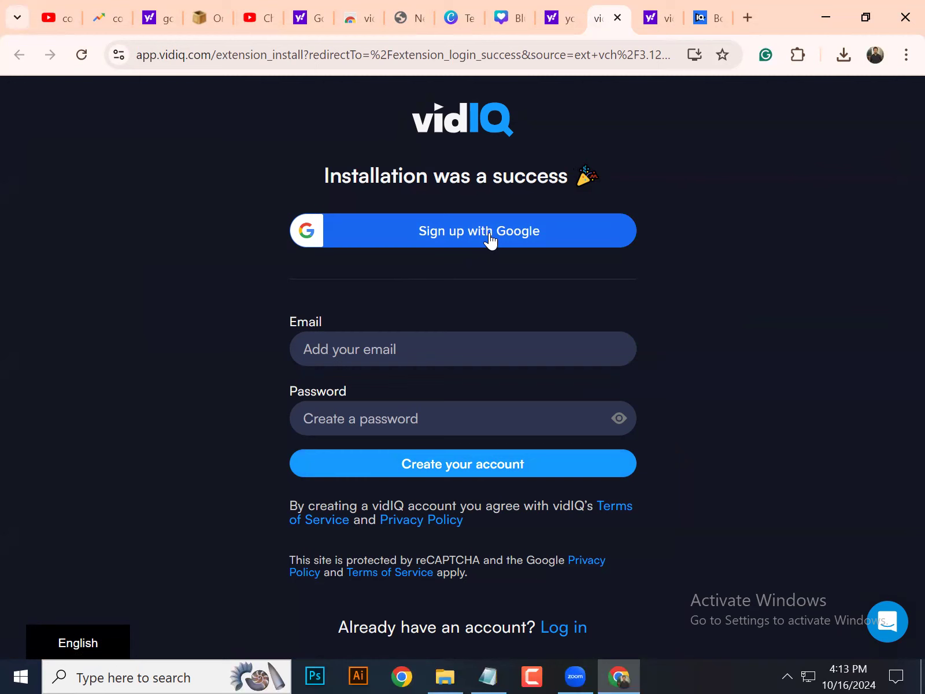
{"action": "left_click", "coordinate": [459, 230]}
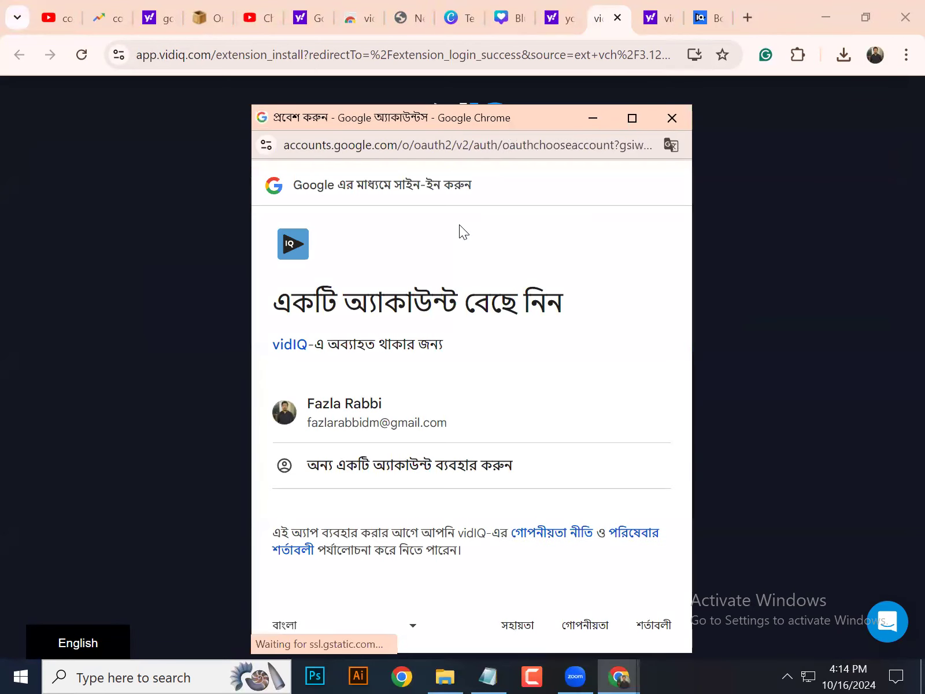
{"action": "left_click", "coordinate": [421, 412]}
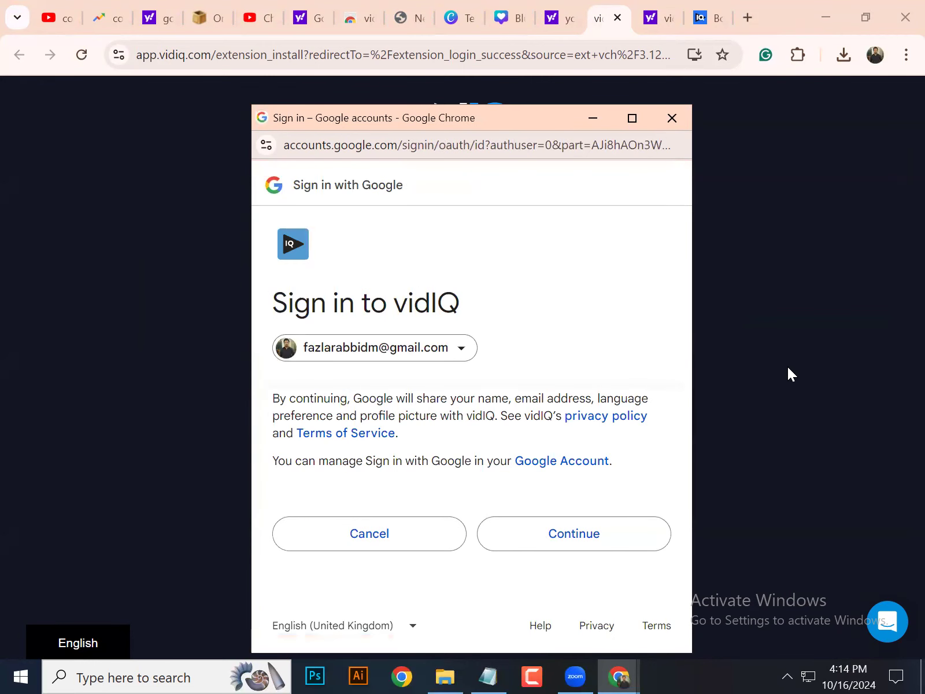
{"action": "left_click", "coordinate": [557, 542]}
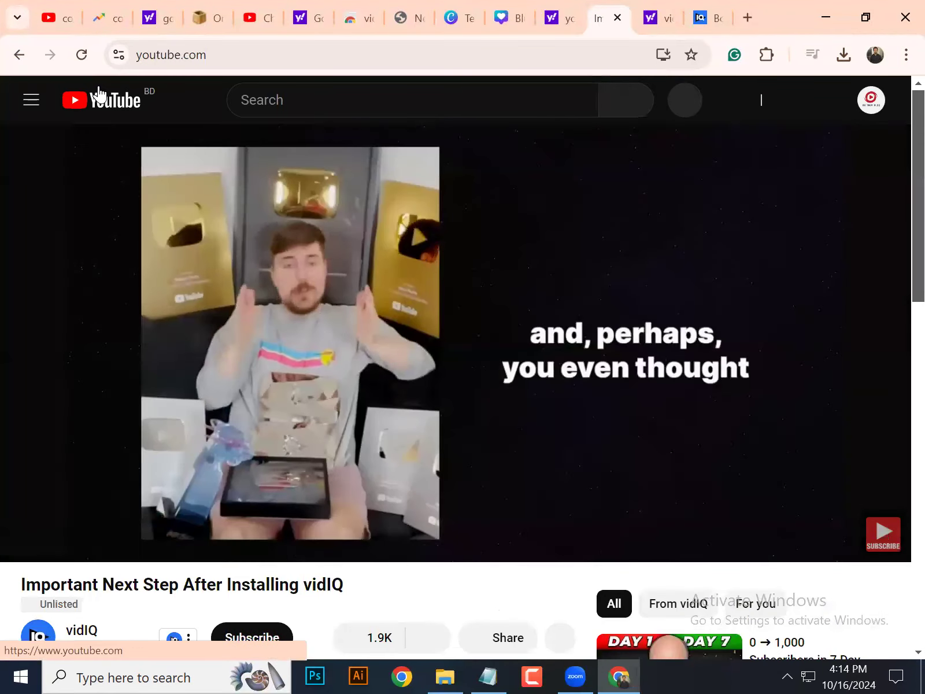
{"action": "left_click", "coordinate": [100, 96]}
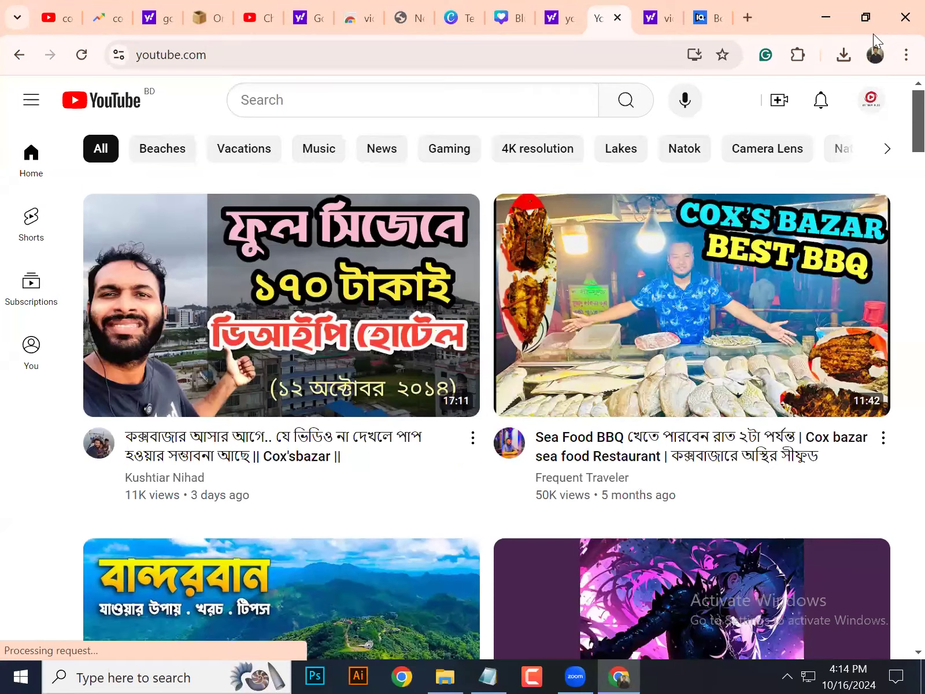
{"action": "mouse_move", "coordinate": [654, 46]}
{"action": "left_mouse_down"}
{"action": "mouse_move", "coordinate": [833, 55]}
{"action": "mouse_move", "coordinate": [685, 44]}
{"action": "left_mouse_up"}
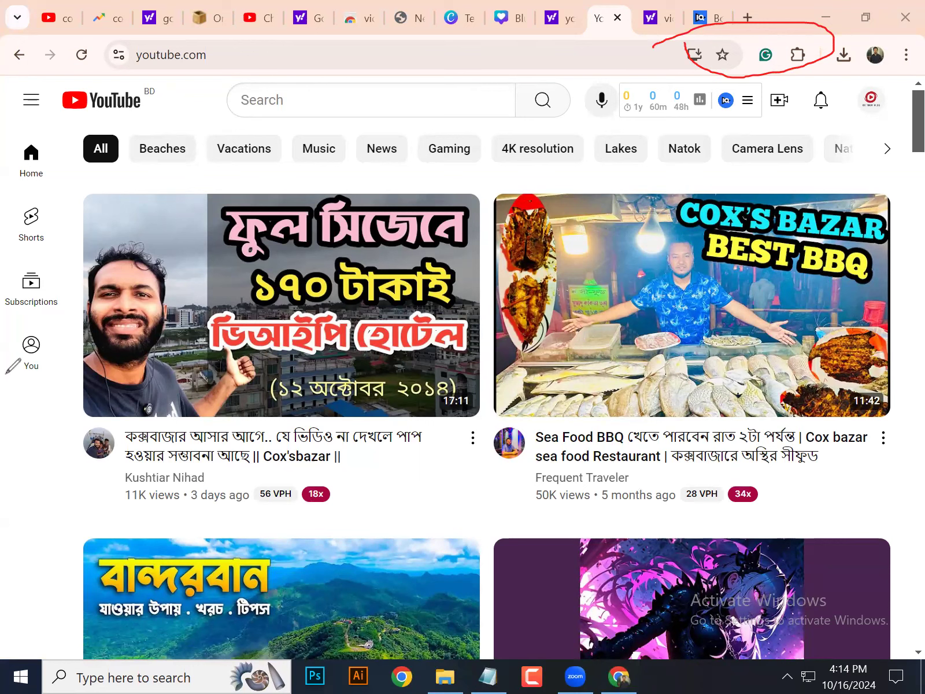
{"action": "left_click", "coordinate": [6, 609]}
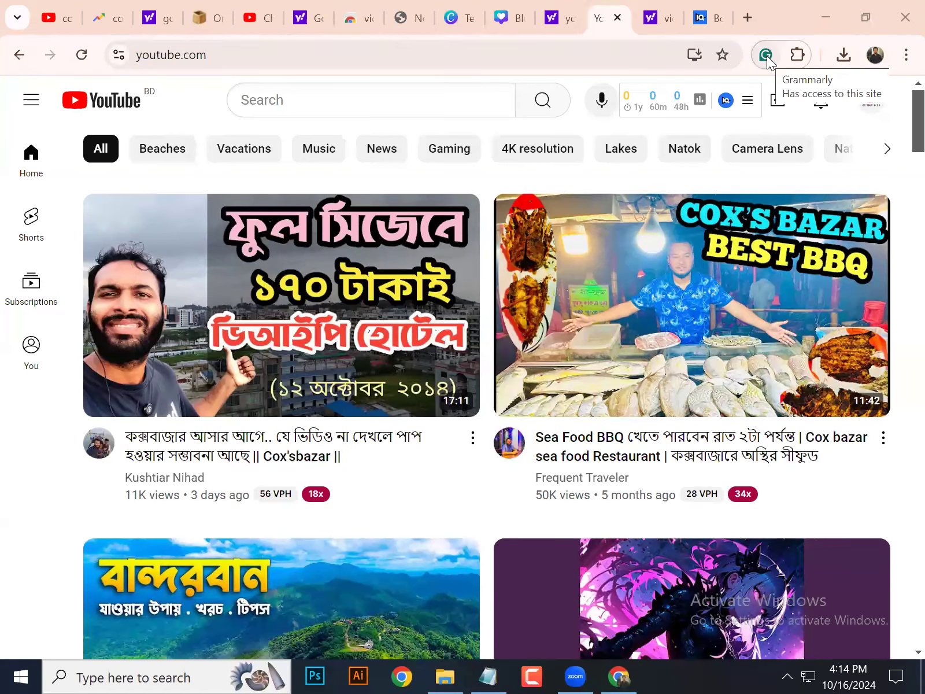
- Pin the vidIQ Vision for YouTube extension to the browser toolbar and return to the YouTube home page
{"action": "left_click", "coordinate": [798, 58]}
{"action": "left_click", "coordinate": [805, 53]}
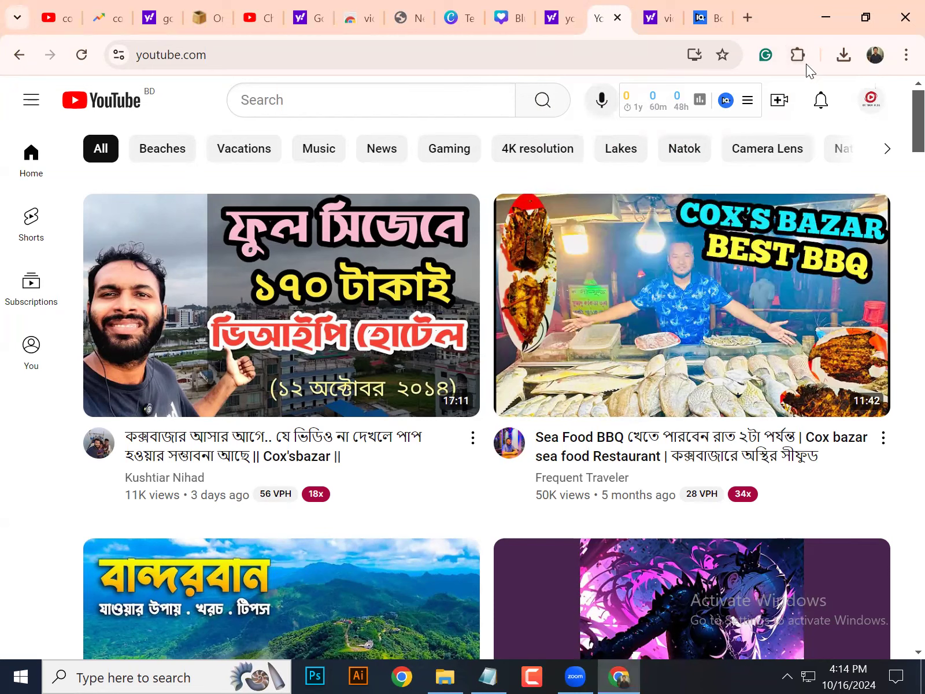
{"action": "left_click", "coordinate": [803, 57]}
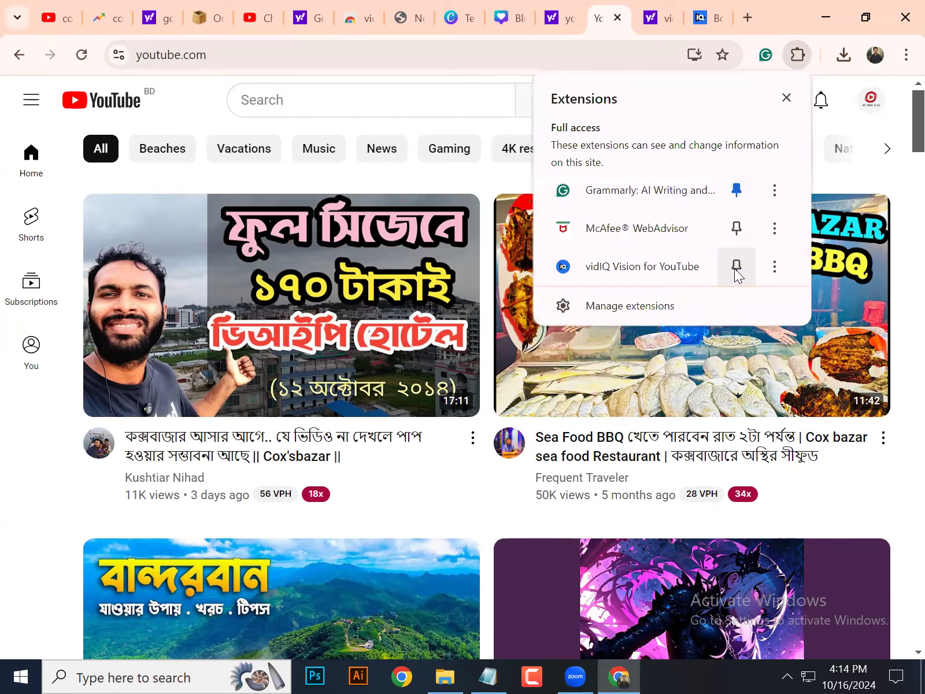
{"action": "left_click", "coordinate": [735, 271]}
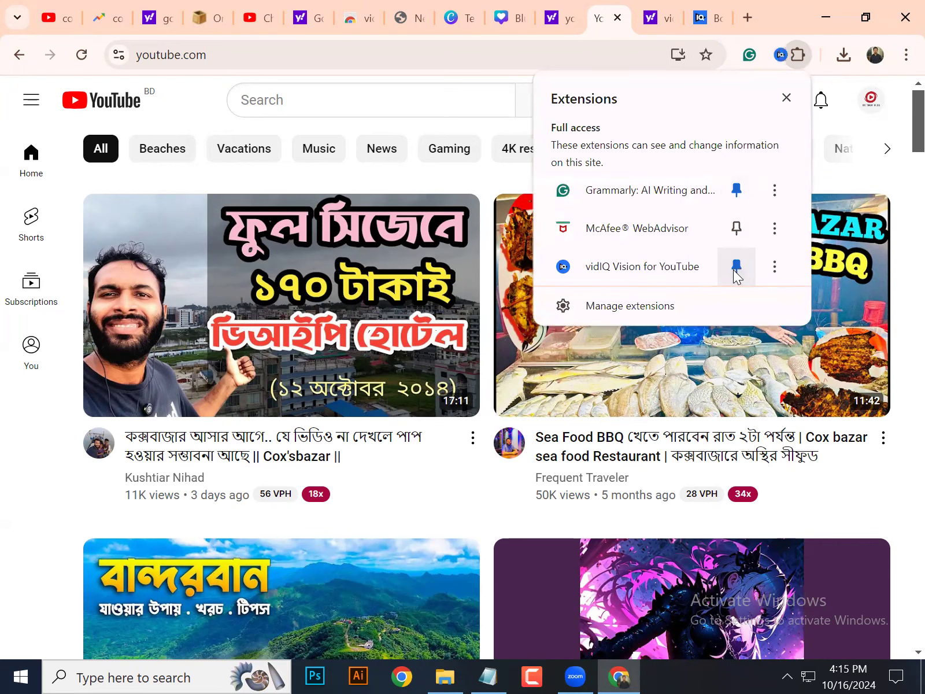
{"action": "left_click", "coordinate": [864, 93]}
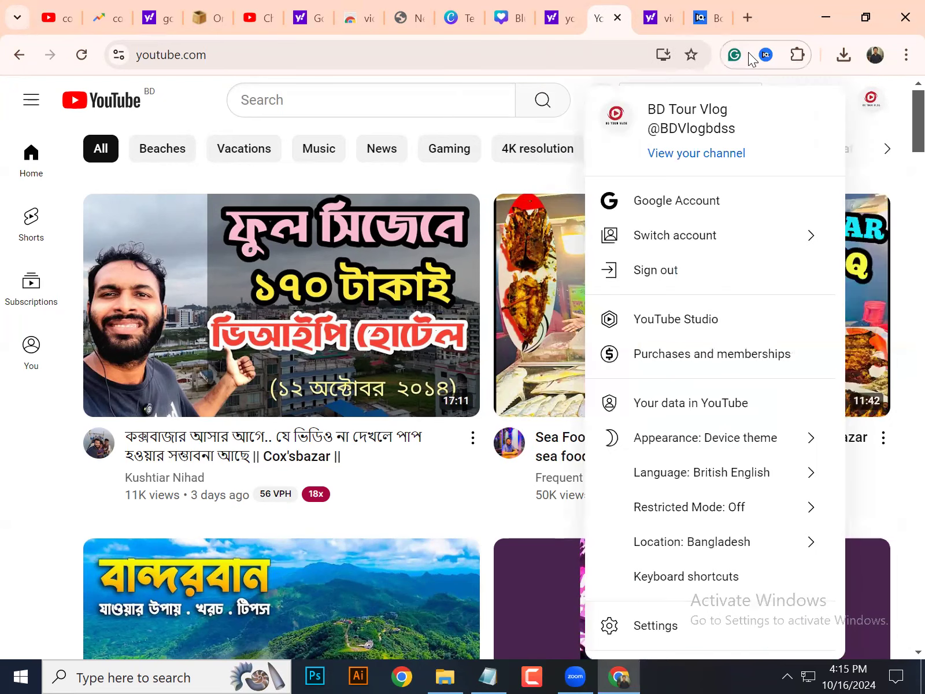
{"action": "left_click", "coordinate": [804, 76]}
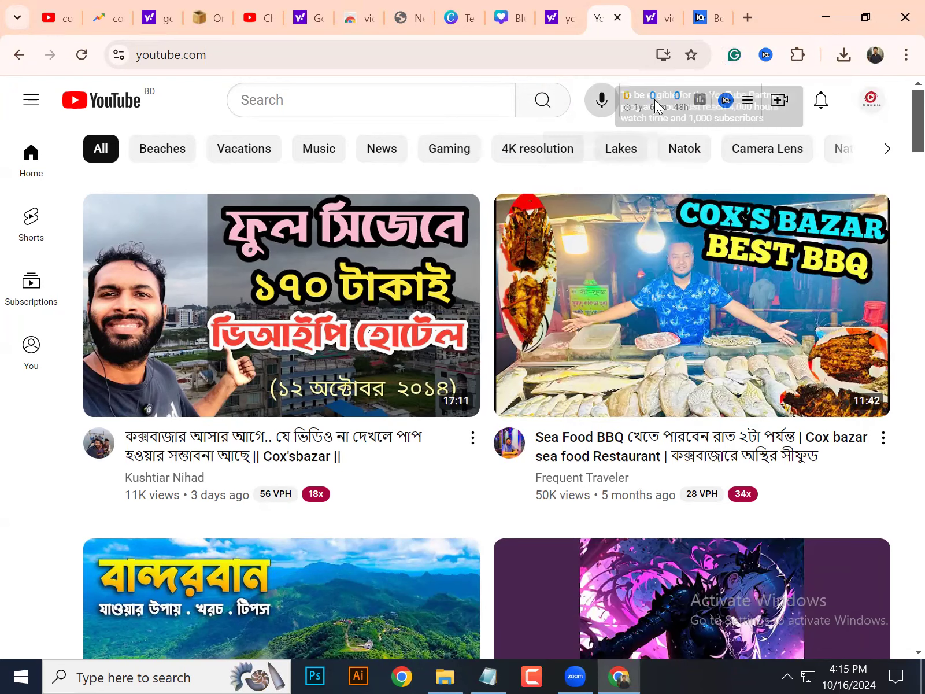
{"action": "left_click", "coordinate": [656, 106]}
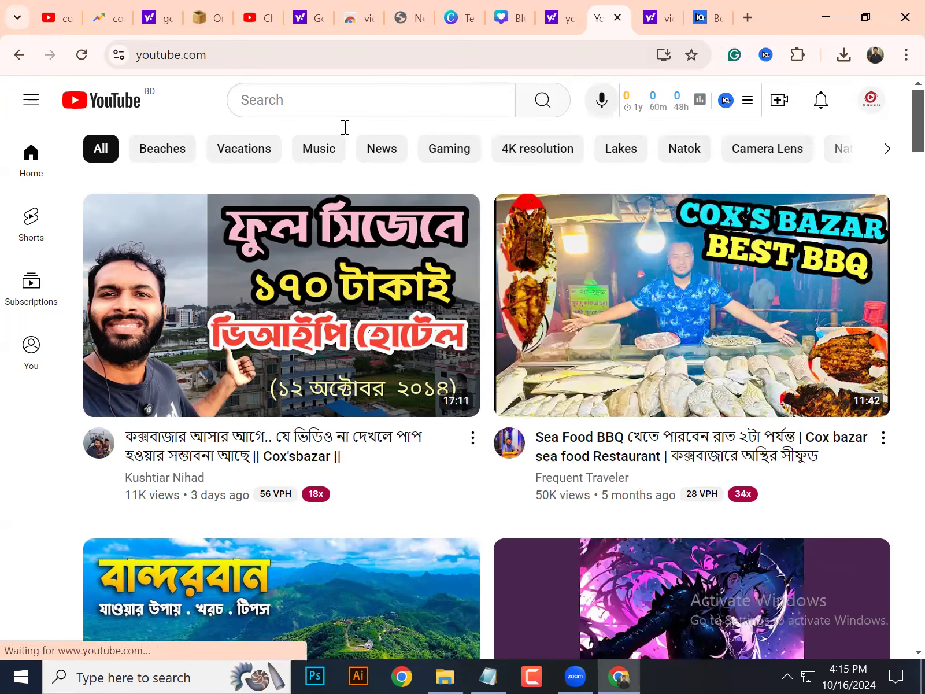
- Open the first recommended Cox'sbazar video from the YouTube home page and skip its advertisement
{"action": "left_click", "coordinate": [266, 349]}
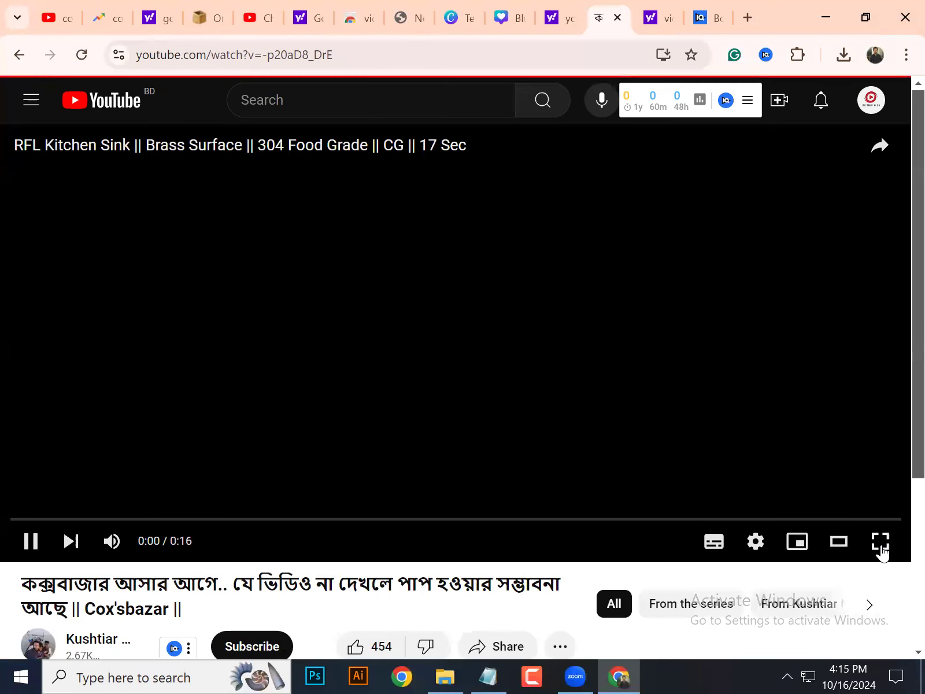
{"action": "left_click", "coordinate": [881, 541]}
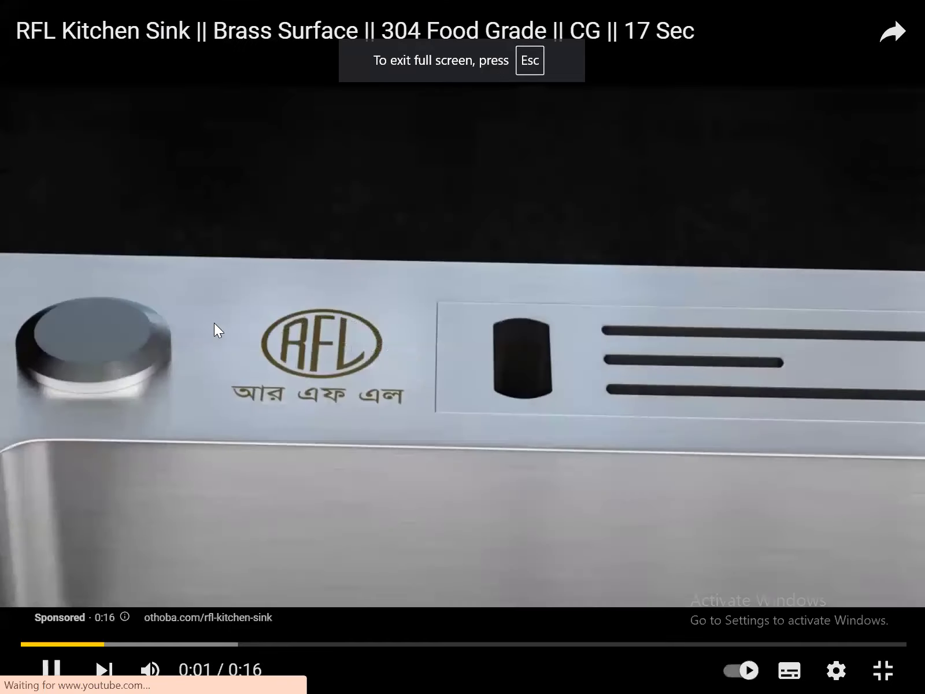
{"action": "scroll", "coordinate": [896, 541], "scroll_direction": "down", "scroll_amount": 2}
{"action": "left_click", "coordinate": [885, 585]}
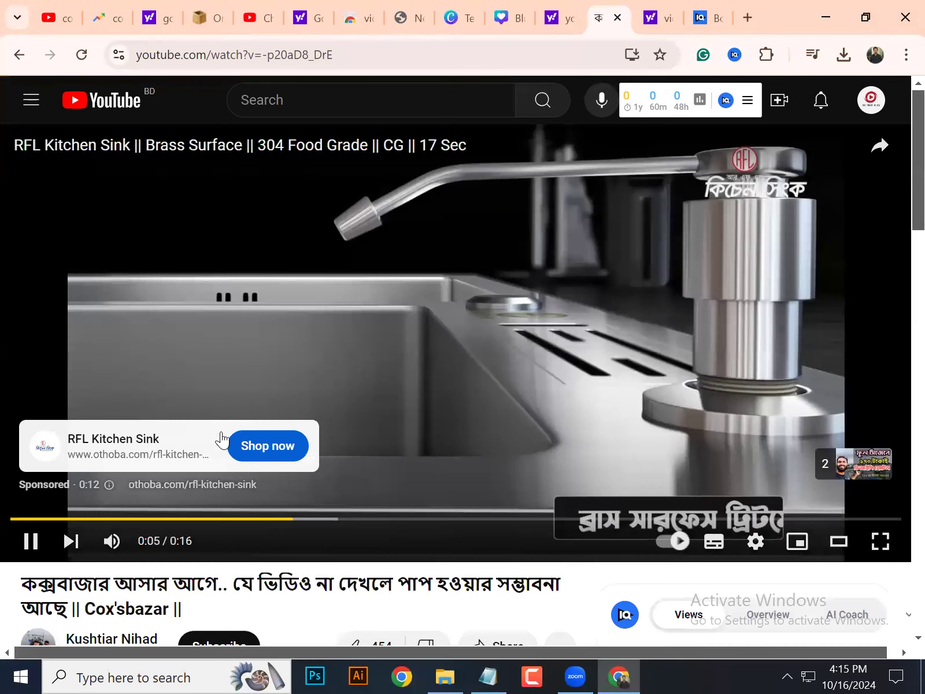
{"action": "scroll", "coordinate": [697, 485], "scroll_direction": "down", "scroll_amount": 7}
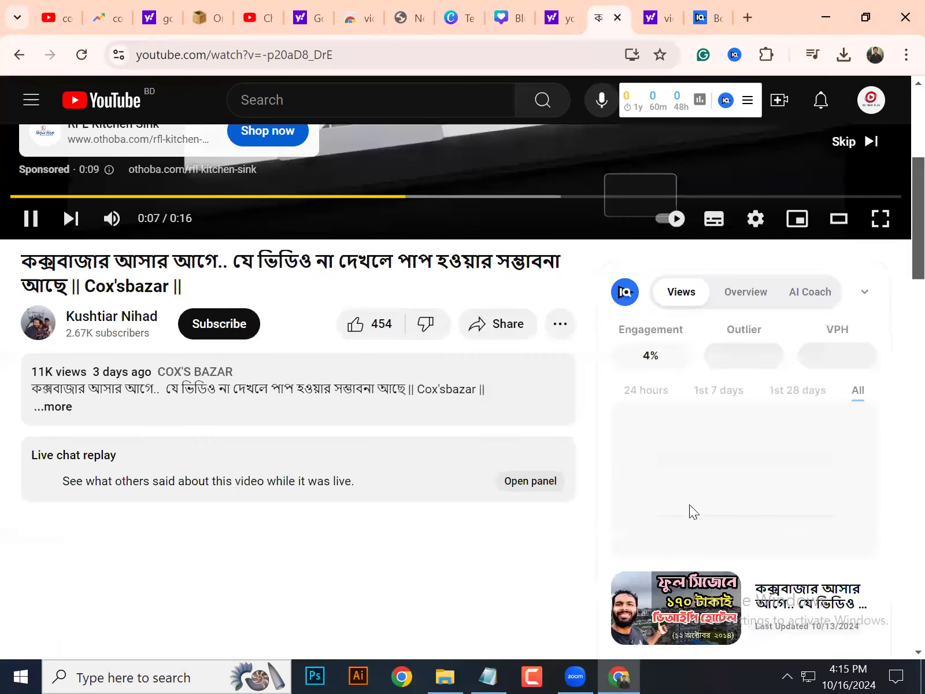
{"action": "scroll", "coordinate": [706, 378], "scroll_direction": "down", "scroll_amount": 7}
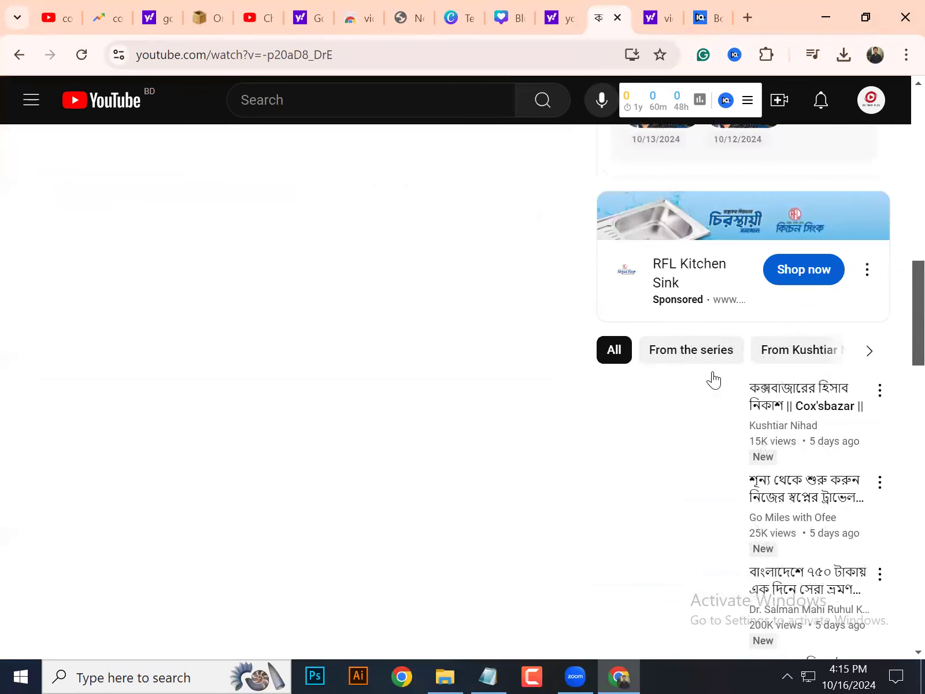
{"action": "scroll", "coordinate": [714, 379], "scroll_direction": "up", "scroll_amount": 5}
{"action": "scroll", "coordinate": [714, 379], "scroll_direction": "up", "scroll_amount": 7}
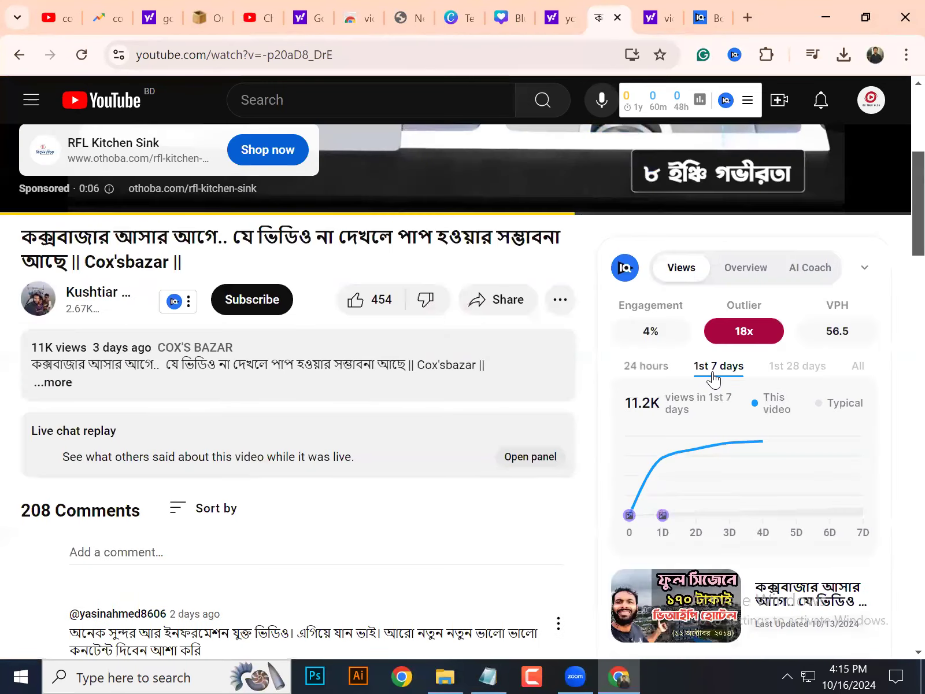
{"action": "scroll", "coordinate": [351, 304], "scroll_direction": "up", "scroll_amount": 5}
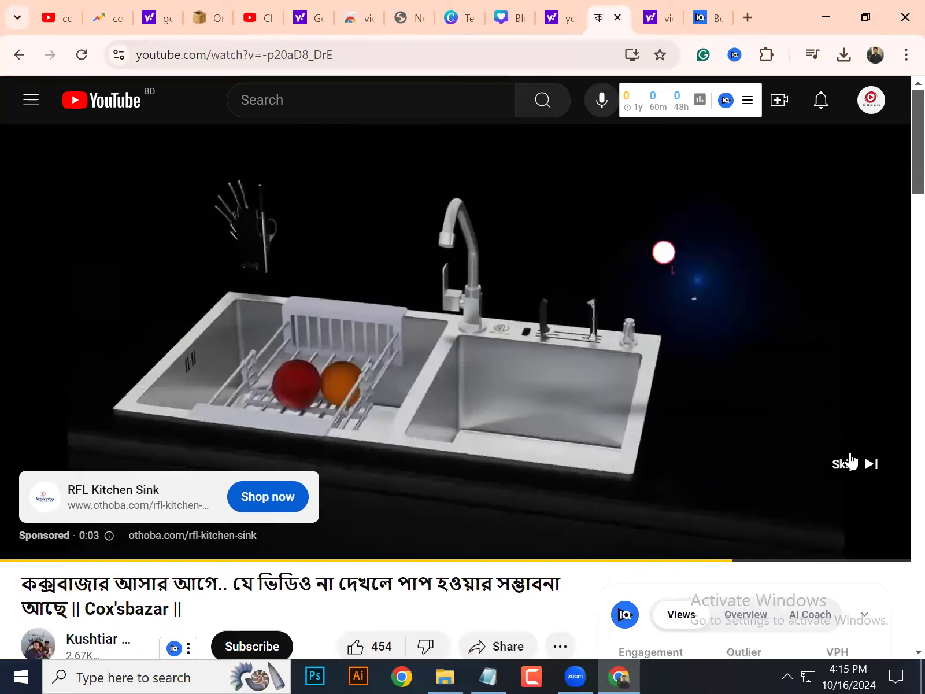
{"action": "left_click", "coordinate": [850, 464]}
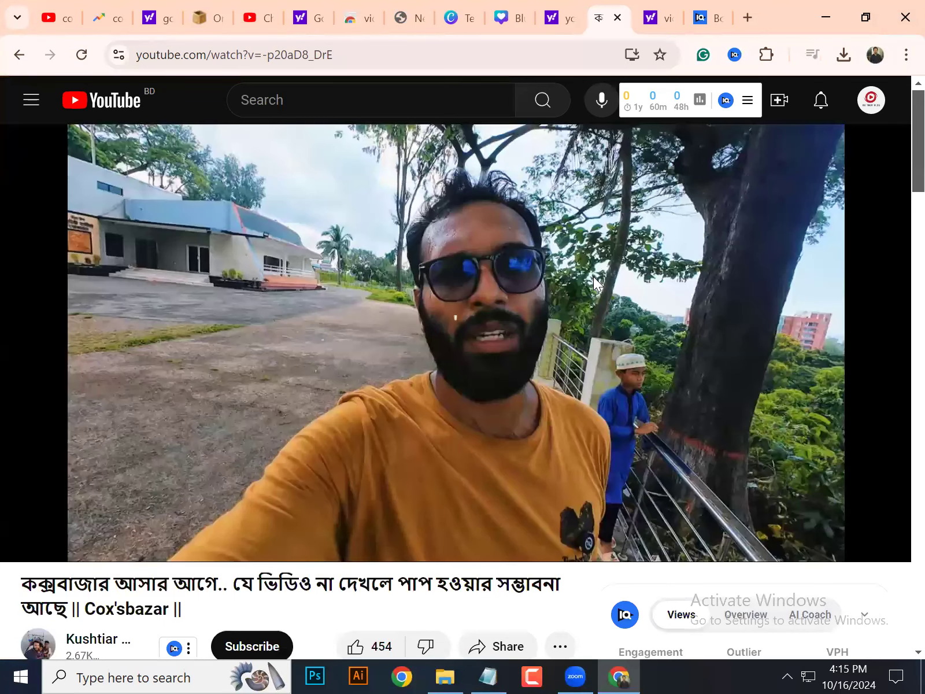
- Reduce the page zoom to 80% and look over the vidIQ view statistics and Overview data for the video
{"action": "key", "text": "ctrl+minus"}
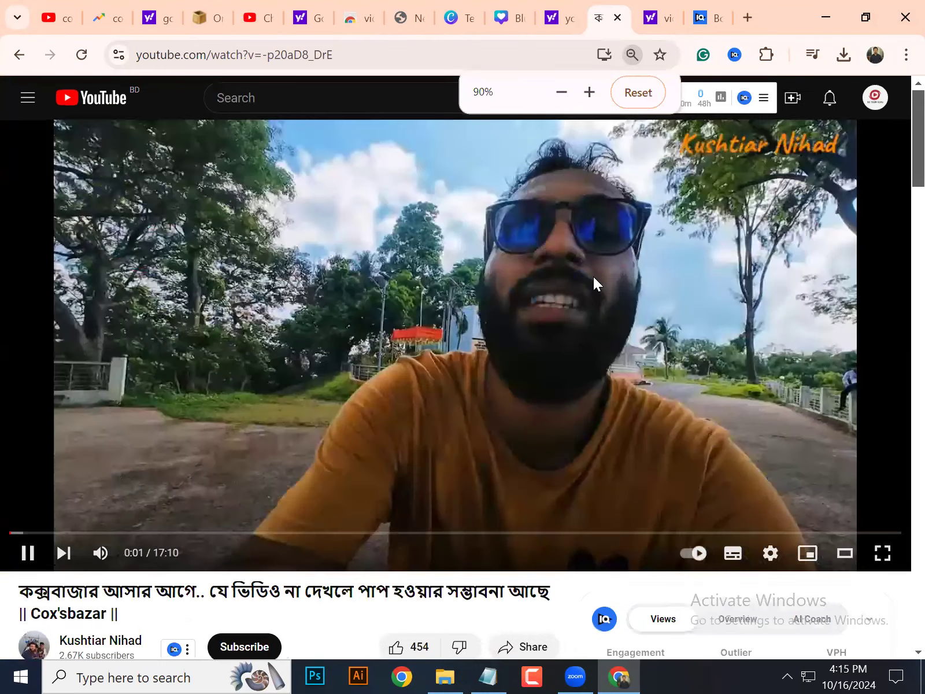
{"action": "key", "text": "ctrl+minus"}
{"action": "scroll", "coordinate": [594, 276], "scroll_direction": "down", "scroll_amount": 5}
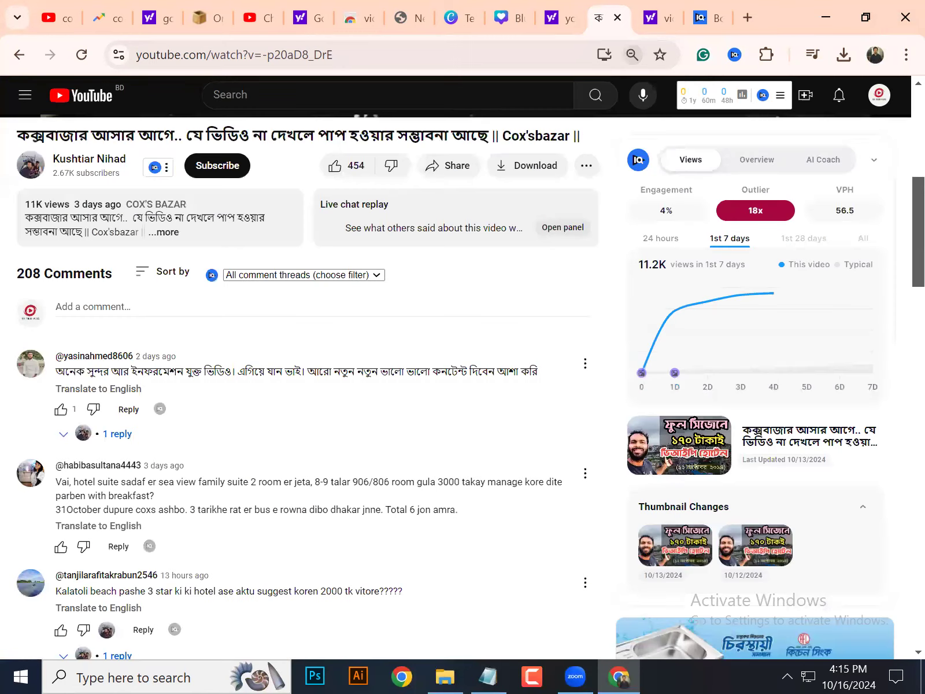
{"action": "scroll", "coordinate": [777, 257], "scroll_direction": "up", "scroll_amount": 2}
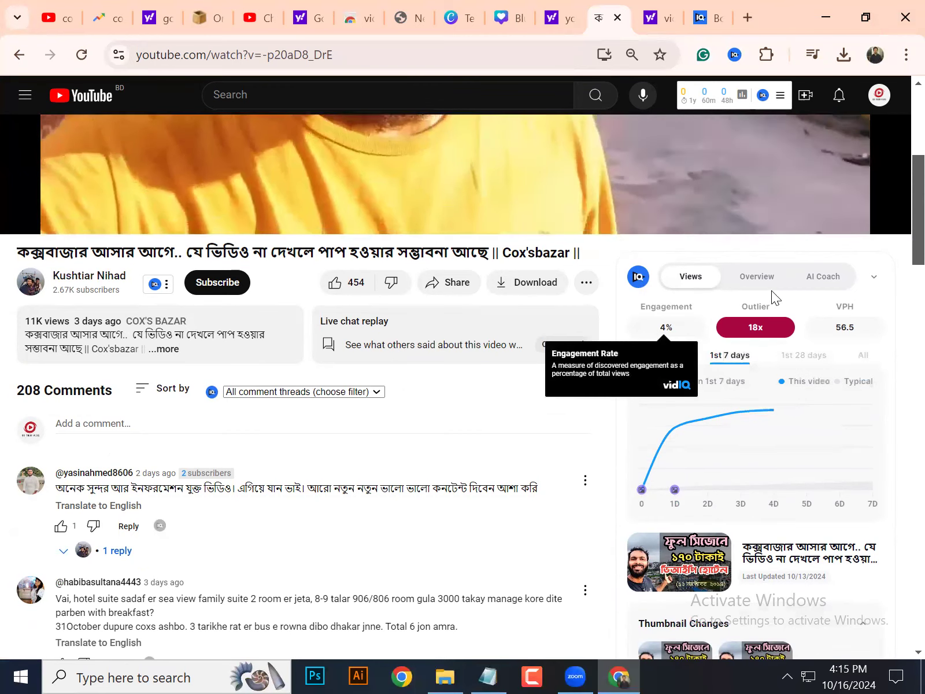
{"action": "left_click", "coordinate": [770, 283]}
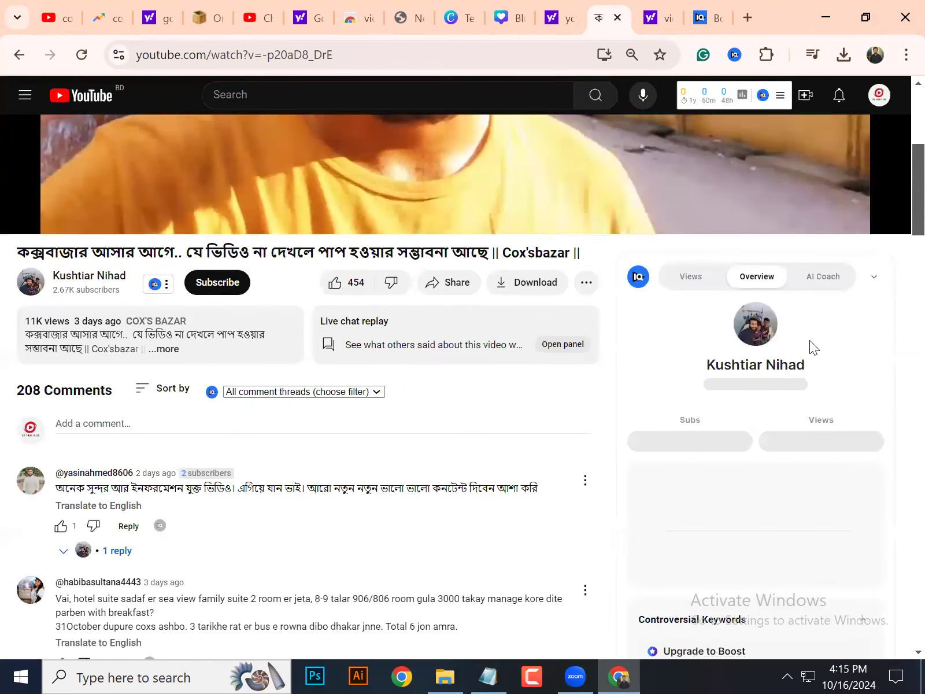
{"action": "scroll", "coordinate": [785, 344], "scroll_direction": "down", "scroll_amount": 2}
{"action": "scroll", "coordinate": [783, 339], "scroll_direction": "down", "scroll_amount": 2}
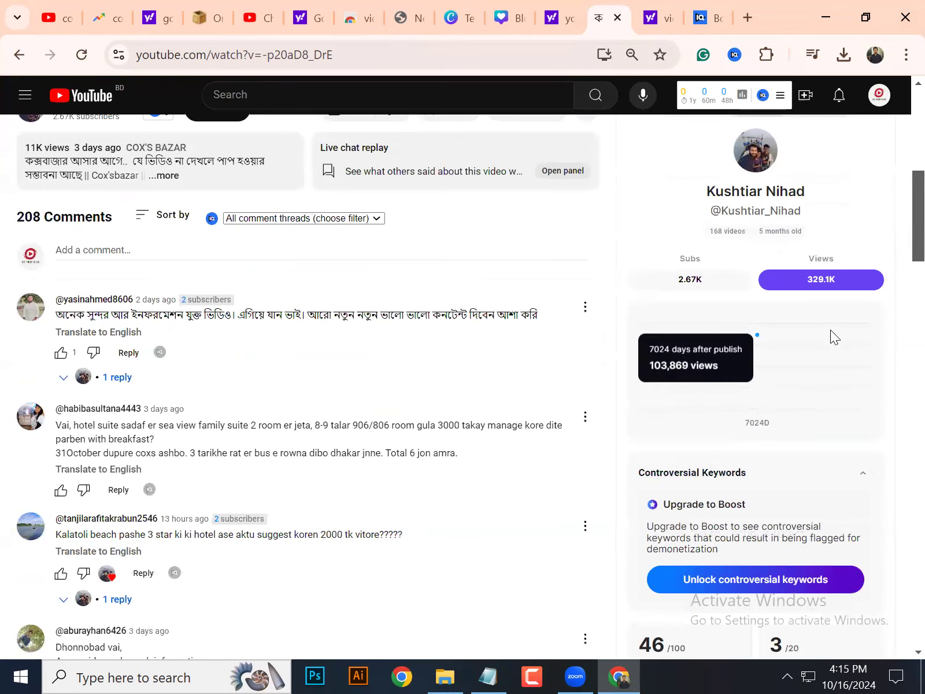
{"action": "scroll", "coordinate": [831, 329], "scroll_direction": "up", "scroll_amount": 4}
- Examine the vidIQ Views statistics, the thumbnail changes, and the VPH and outlier badges on the suggested videos
{"action": "left_click", "coordinate": [689, 278]}
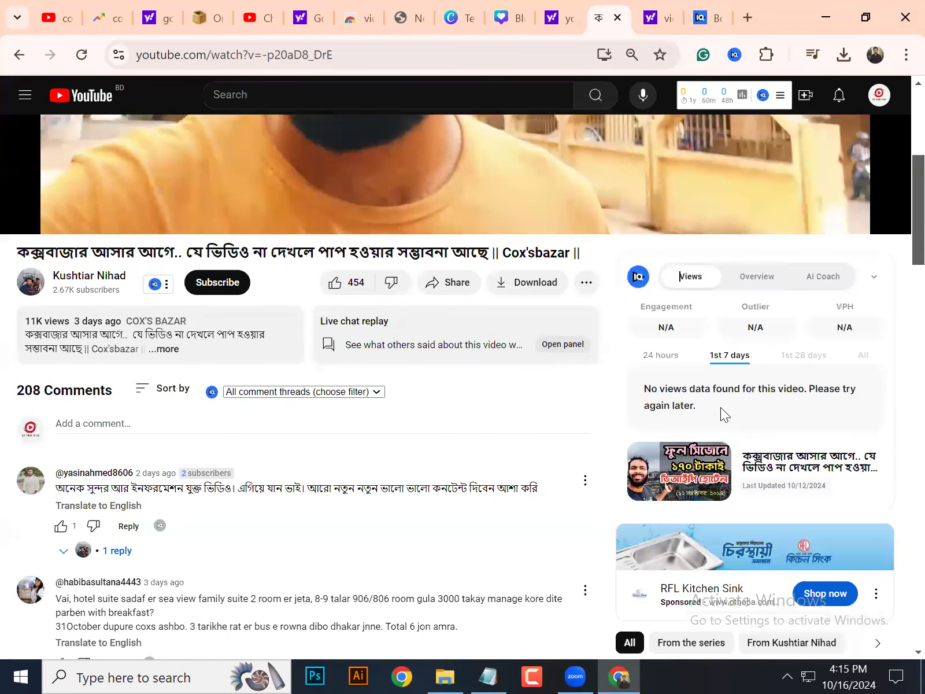
{"action": "scroll", "coordinate": [719, 408], "scroll_direction": "down", "scroll_amount": 5}
{"action": "scroll", "coordinate": [714, 401], "scroll_direction": "down", "scroll_amount": 9}
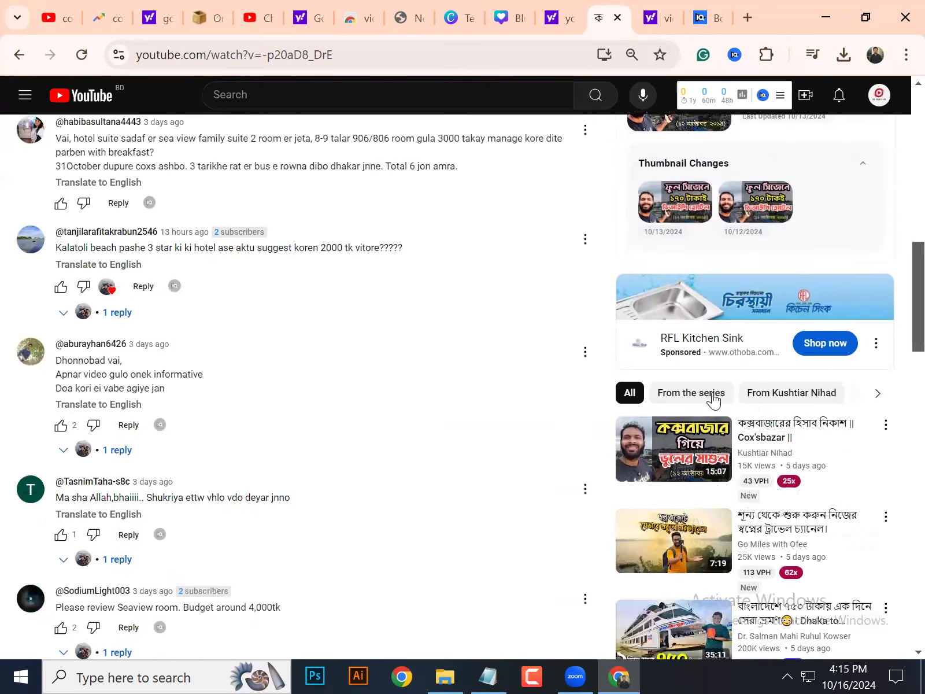
{"action": "scroll", "coordinate": [715, 397], "scroll_direction": "up", "scroll_amount": 10}
{"action": "scroll", "coordinate": [899, 408], "scroll_direction": "up", "scroll_amount": 6}
{"action": "scroll", "coordinate": [899, 408], "scroll_direction": "down", "scroll_amount": 6}
{"action": "scroll", "coordinate": [899, 393], "scroll_direction": "up", "scroll_amount": 6}
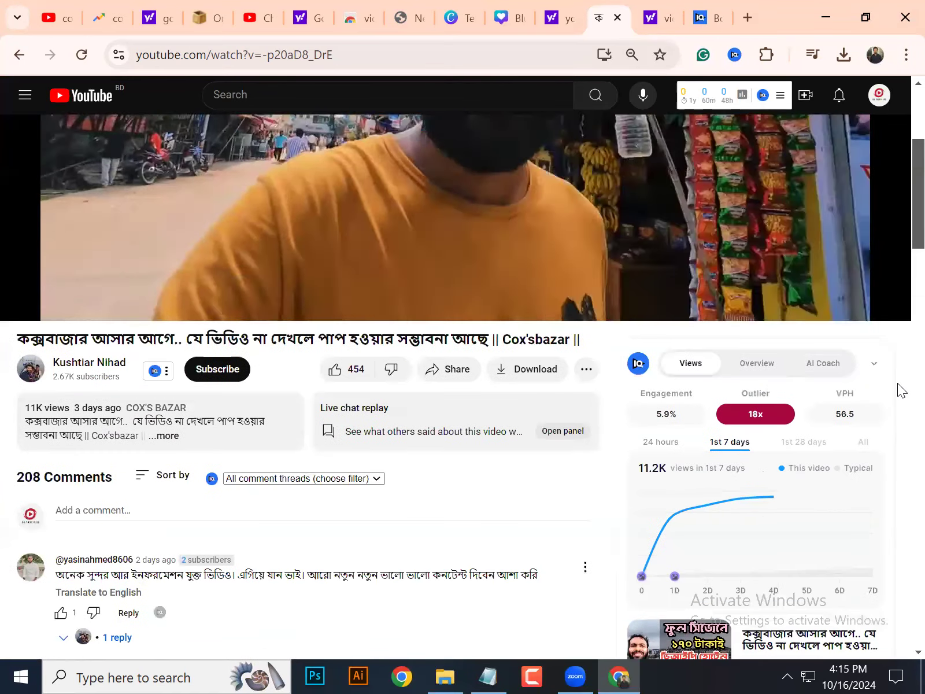
{"action": "scroll", "coordinate": [898, 384], "scroll_direction": "down", "scroll_amount": 7}
{"action": "scroll", "coordinate": [892, 362], "scroll_direction": "down", "scroll_amount": 9}
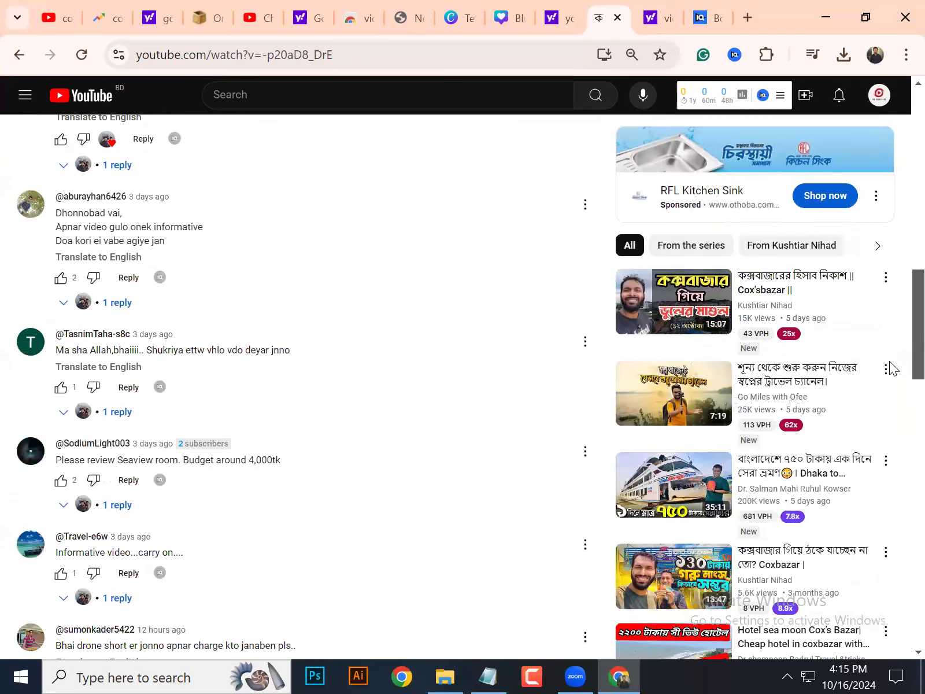
{"action": "scroll", "coordinate": [892, 365], "scroll_direction": "down", "scroll_amount": 16}
{"action": "scroll", "coordinate": [889, 361], "scroll_direction": "up", "scroll_amount": 9}
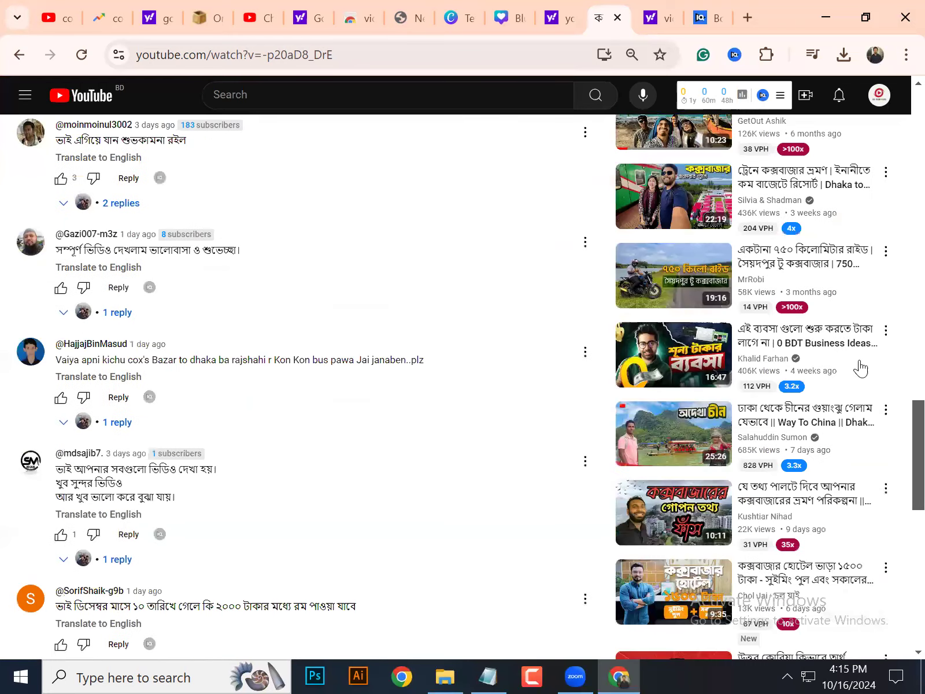
{"action": "scroll", "coordinate": [844, 351], "scroll_direction": "up", "scroll_amount": 20}
{"action": "scroll", "coordinate": [840, 353], "scroll_direction": "down", "scroll_amount": 10}
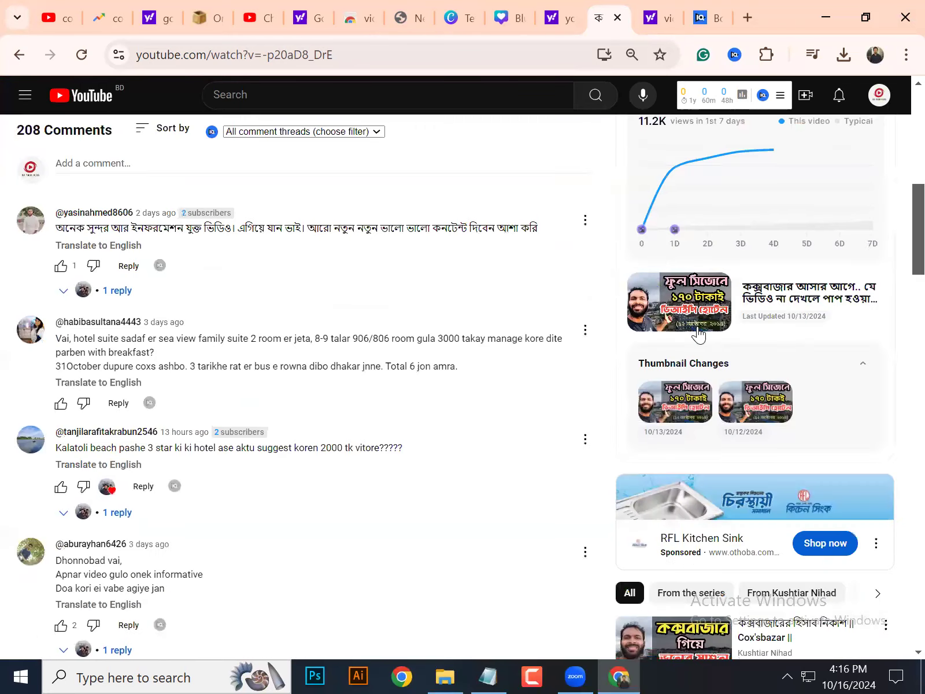
{"action": "scroll", "coordinate": [698, 326], "scroll_direction": "up", "scroll_amount": 3}
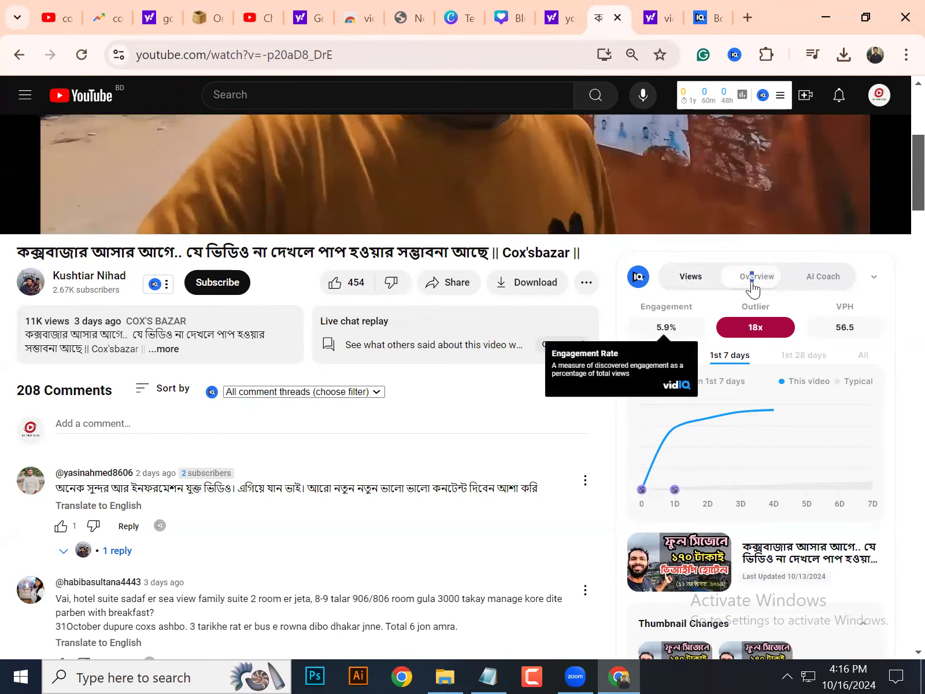
- Examine the vidIQ Overview of the video, including its SEO score, controversial keywords, channel tags and video tags
{"action": "left_click", "coordinate": [754, 279]}
{"action": "scroll", "coordinate": [708, 383], "scroll_direction": "down", "scroll_amount": 4}
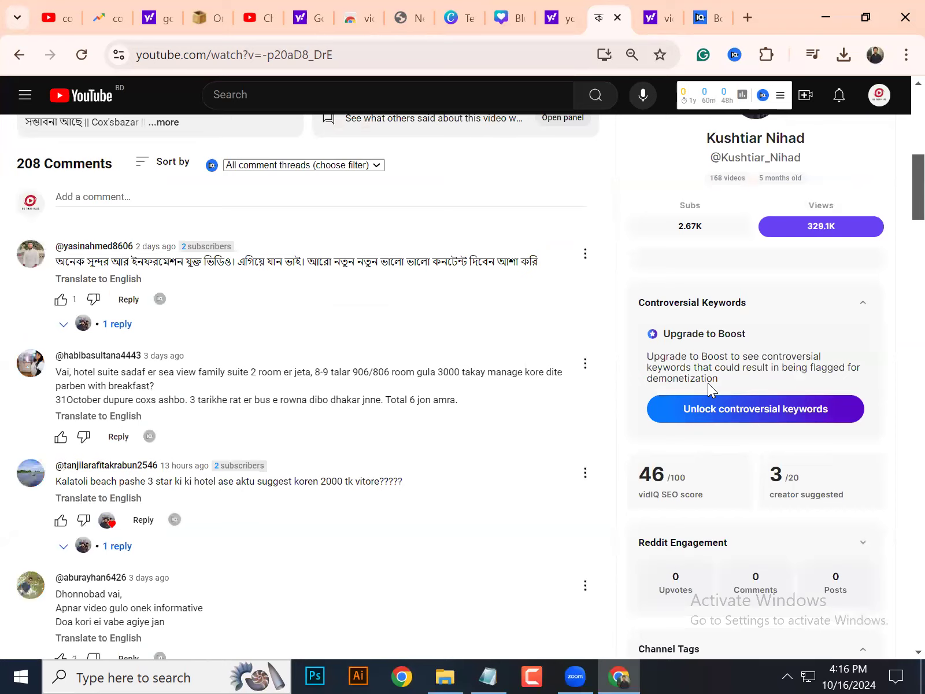
{"action": "scroll", "coordinate": [817, 426], "scroll_direction": "down", "scroll_amount": 2}
{"action": "scroll", "coordinate": [821, 431], "scroll_direction": "up", "scroll_amount": 1}
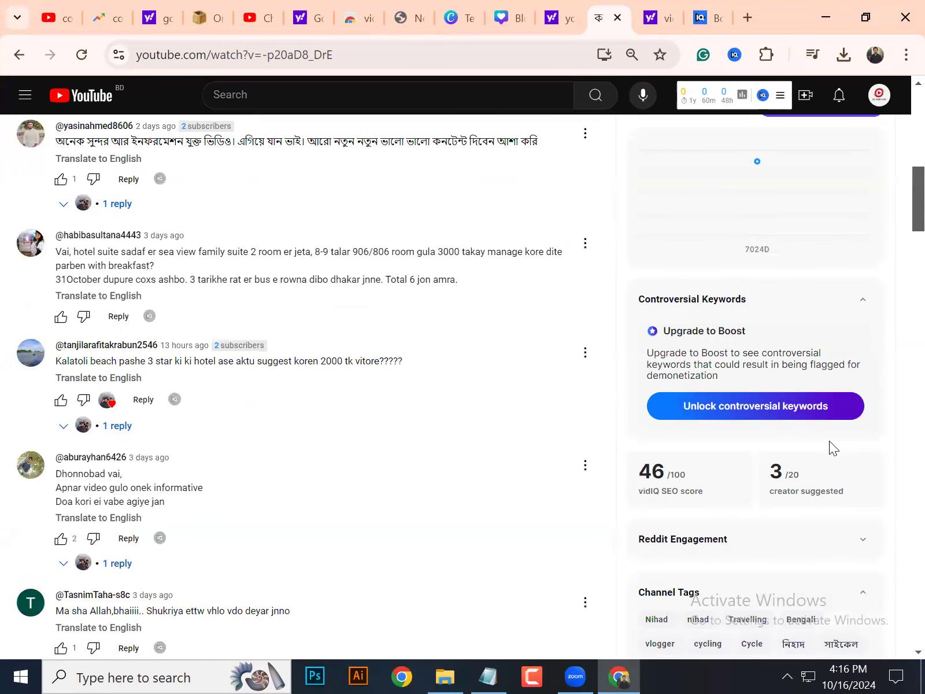
{"action": "scroll", "coordinate": [669, 419], "scroll_direction": "down", "scroll_amount": 6}
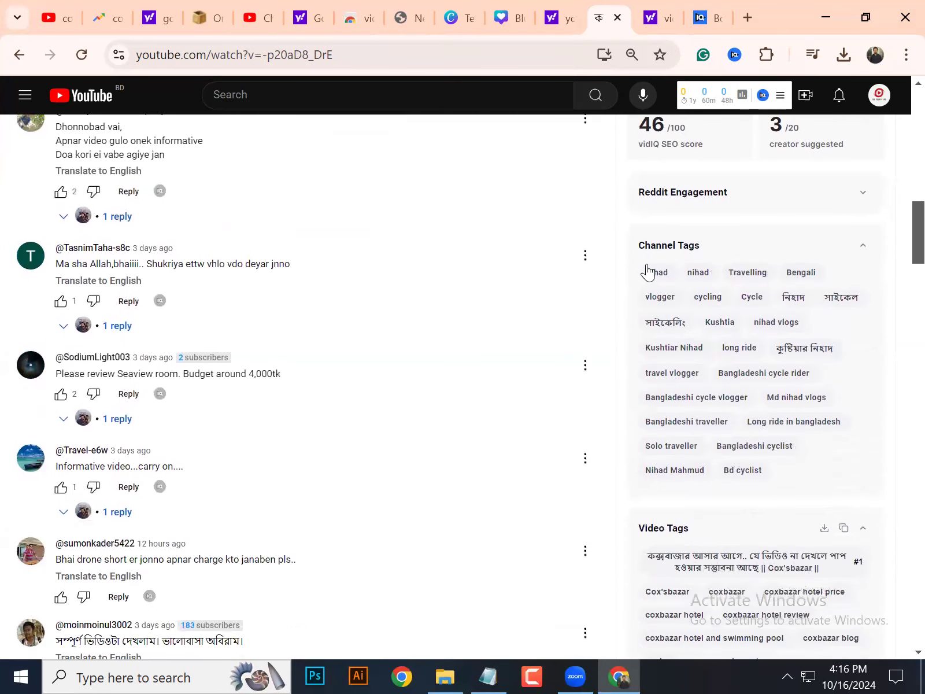
{"action": "left_click_drag", "start_coordinate": [795, 500], "coordinate": [637, 268]}
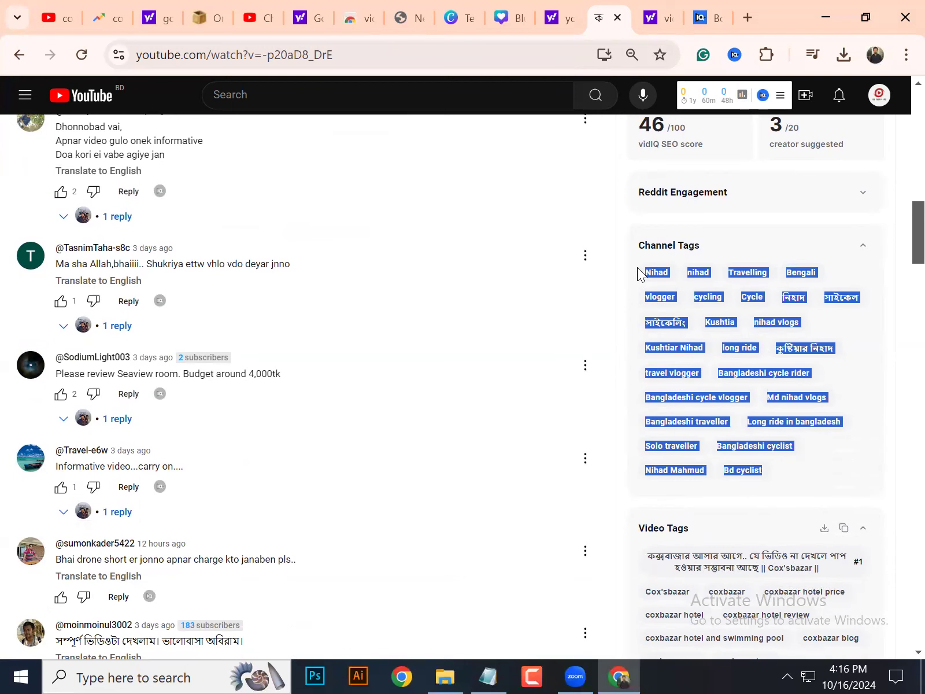
{"action": "left_click", "coordinate": [815, 218]}
{"action": "scroll", "coordinate": [744, 310], "scroll_direction": "down", "scroll_amount": 4}
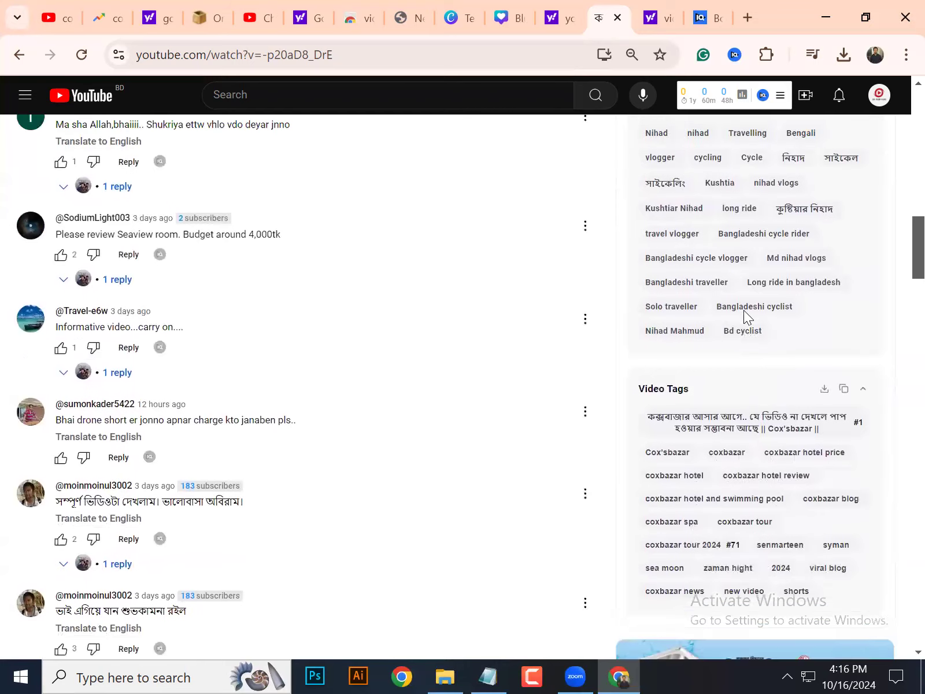
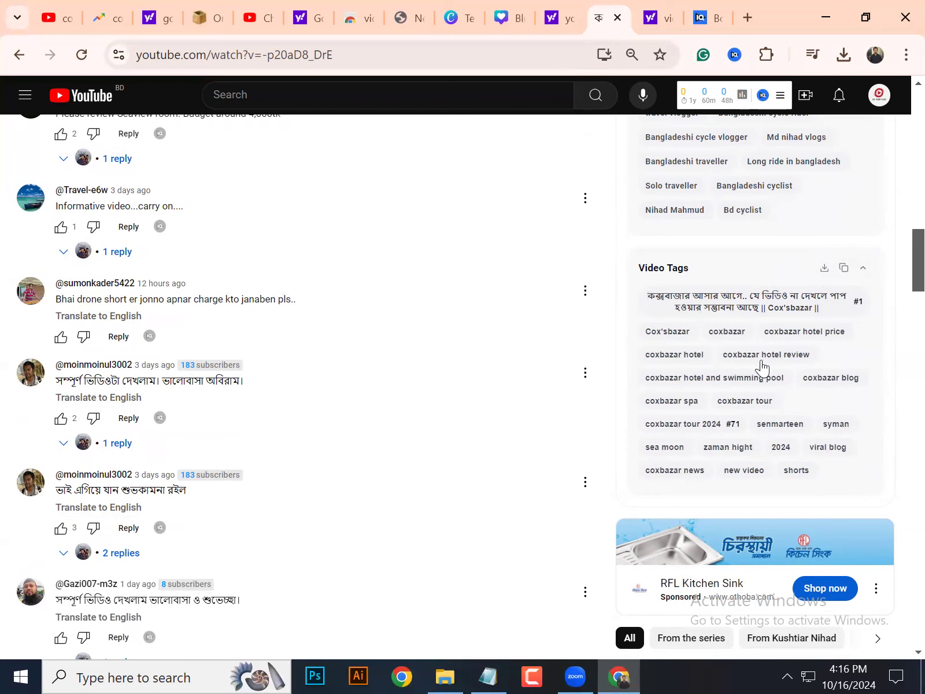
{"action": "scroll", "coordinate": [760, 365], "scroll_direction": "up", "scroll_amount": 3}
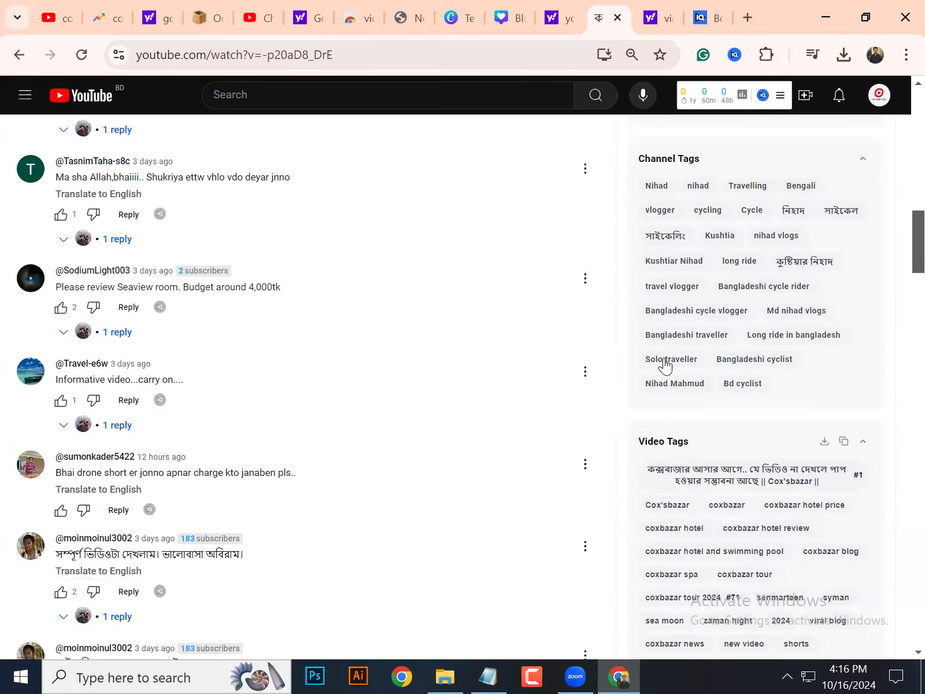
{"action": "scroll", "coordinate": [662, 363], "scroll_direction": "down", "scroll_amount": 4}
{"action": "scroll", "coordinate": [642, 321], "scroll_direction": "up", "scroll_amount": 8}
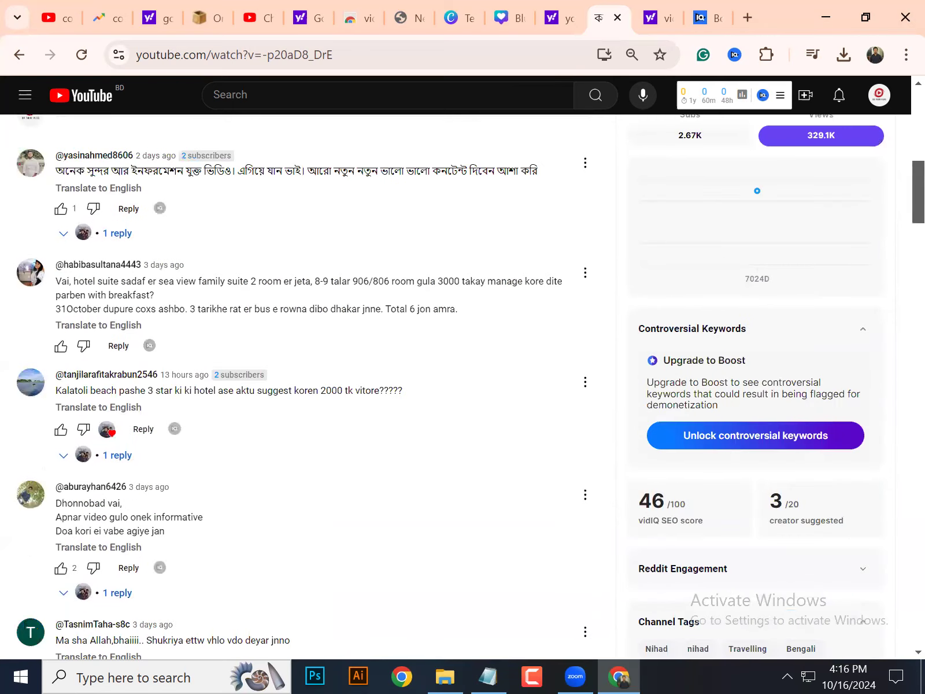
{"action": "scroll", "coordinate": [642, 321], "scroll_direction": "up", "scroll_amount": 15}
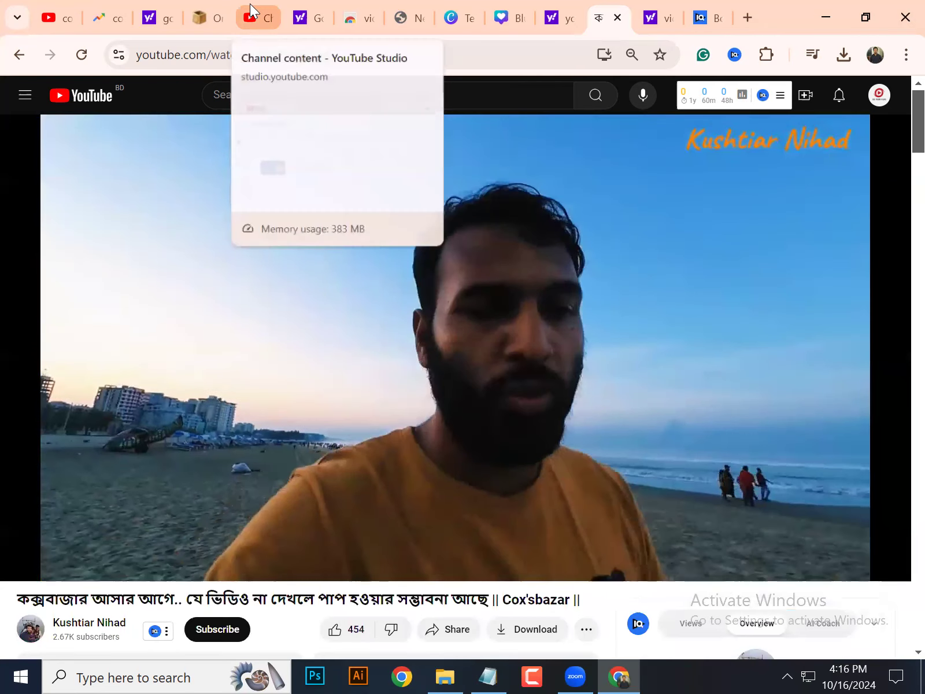
- Examine the breakdown of the vidIQ SEO score for the Cox'sbazar video, including the Actionable and Performance ratings and the creator suggested figure
{"action": "left_click", "coordinate": [251, 8]}
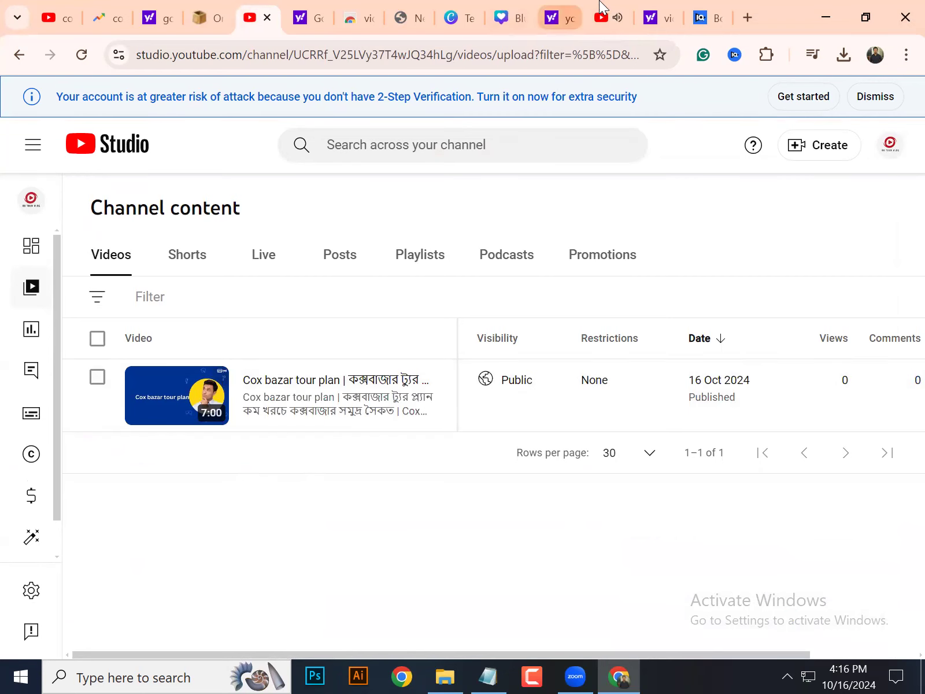
{"action": "left_click", "coordinate": [611, 14]}
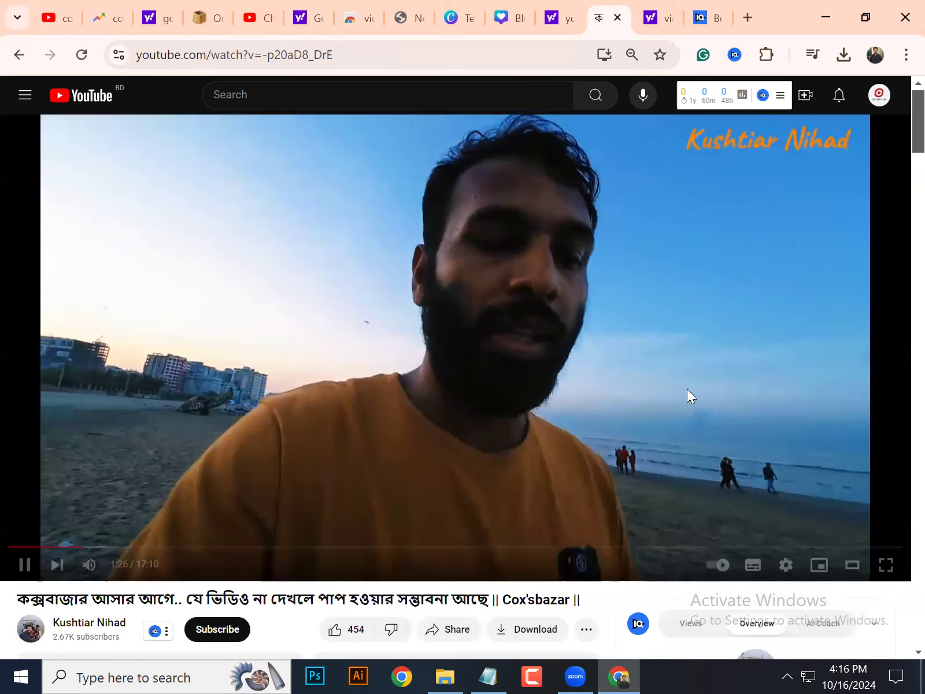
{"action": "scroll", "coordinate": [747, 390], "scroll_direction": "down", "scroll_amount": 8}
{"action": "scroll", "coordinate": [790, 361], "scroll_direction": "down", "scroll_amount": 6}
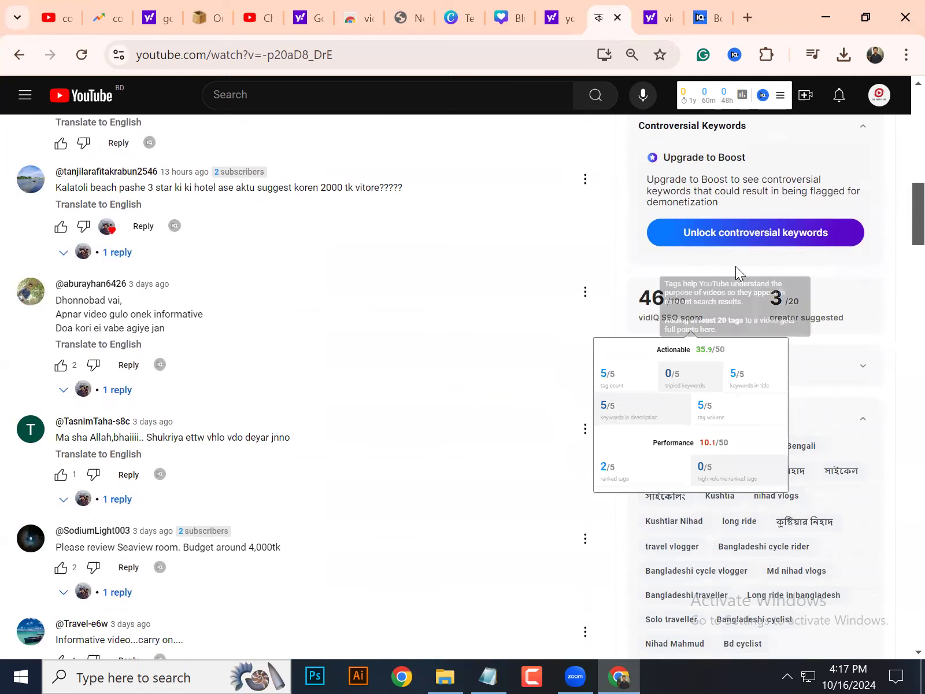
{"action": "mouse_move", "coordinate": [683, 317]}
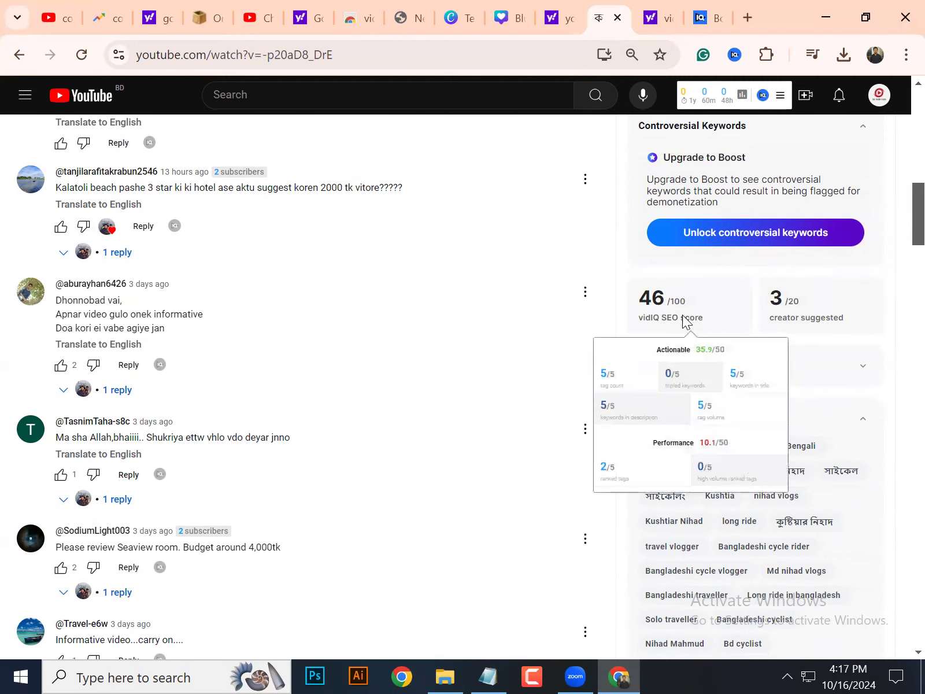
{"action": "double_click", "coordinate": [650, 298]}
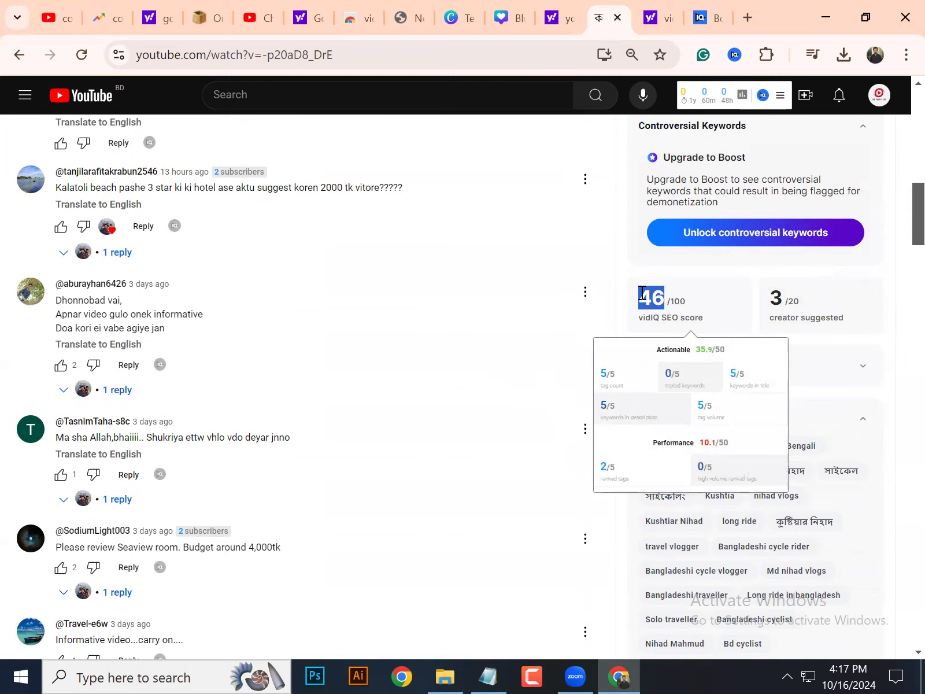
{"action": "left_click", "coordinate": [680, 301]}
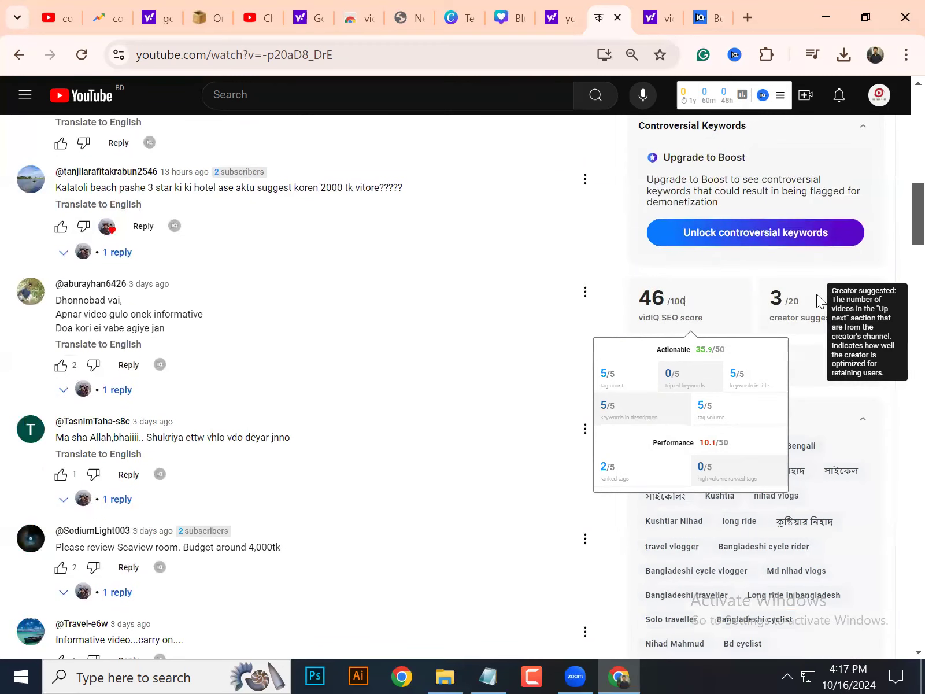
{"action": "scroll", "coordinate": [861, 358], "scroll_direction": "down", "scroll_amount": 2}
{"action": "mouse_move", "coordinate": [665, 214]}
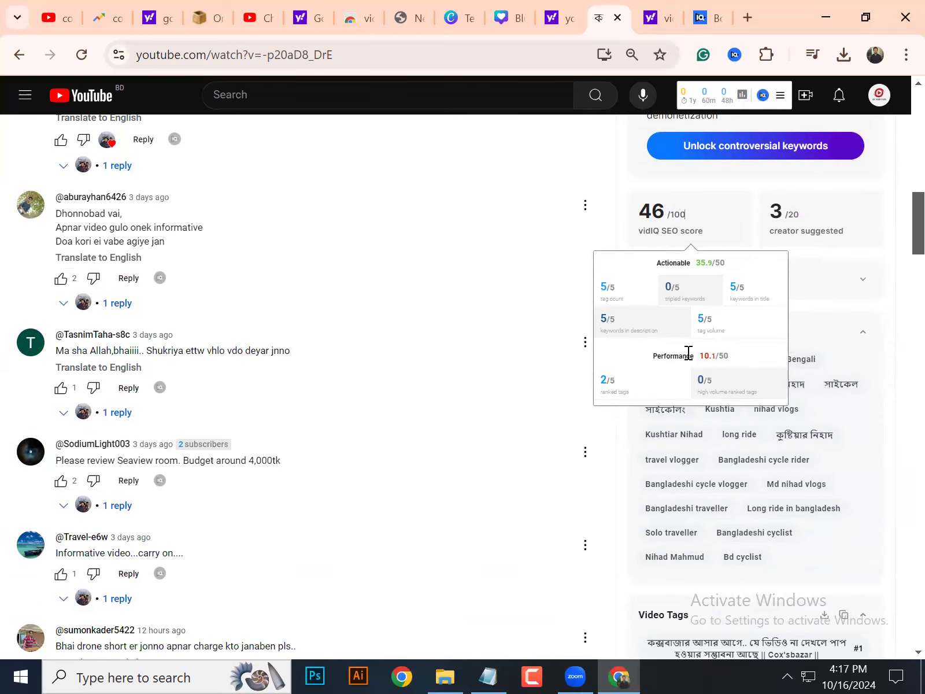
{"action": "mouse_move", "coordinate": [618, 292]}
{"action": "key", "text": "Home"}
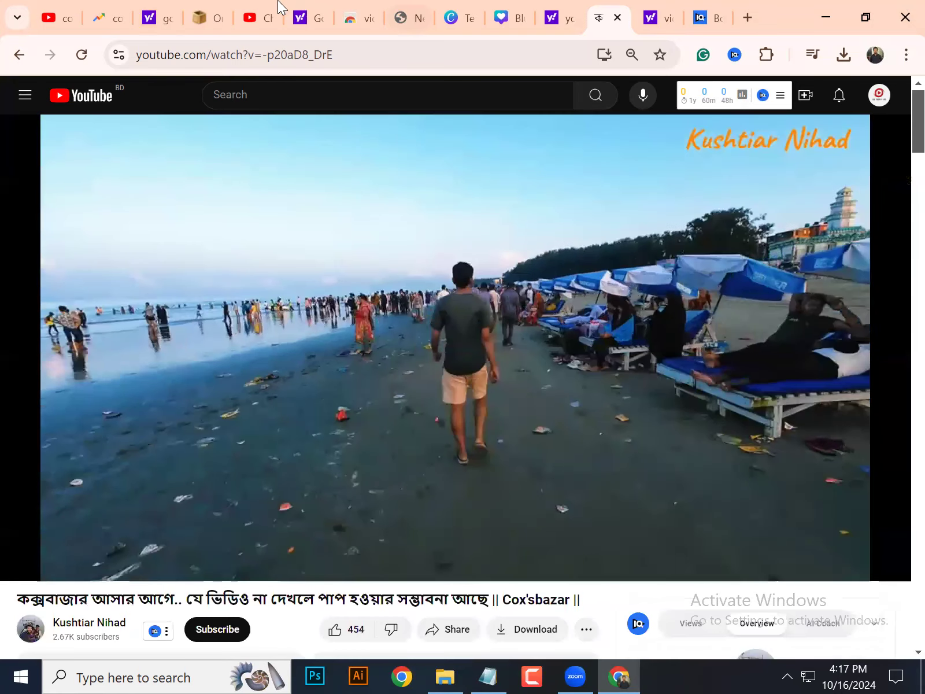
- Upload "cox bazar tour plan.mp4" from the Downloads folder as a new video in YouTube Studio
{"action": "left_click", "coordinate": [249, 13]}
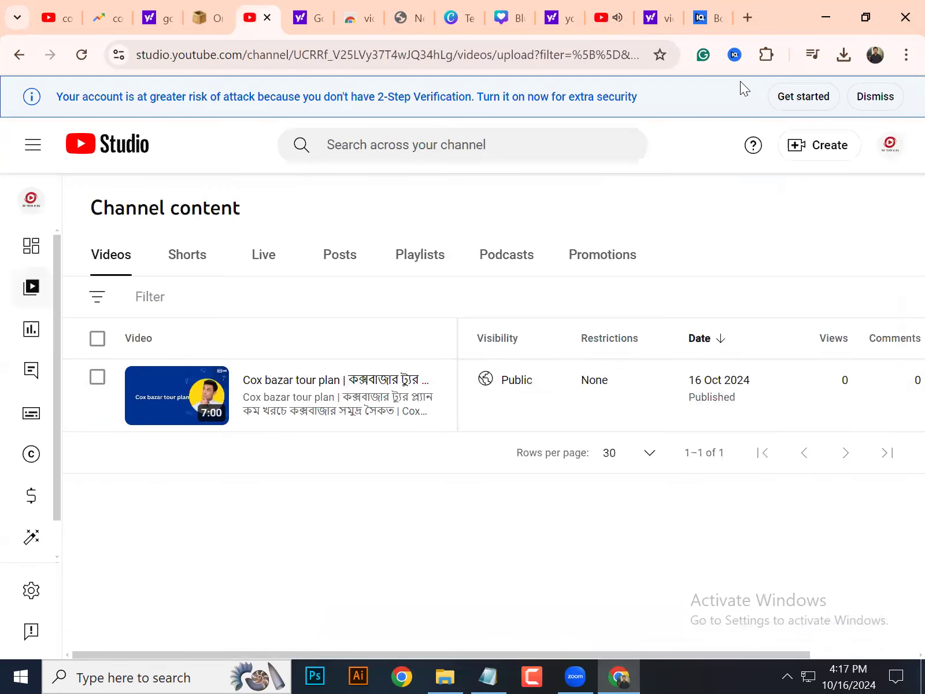
{"action": "left_click", "coordinate": [824, 157]}
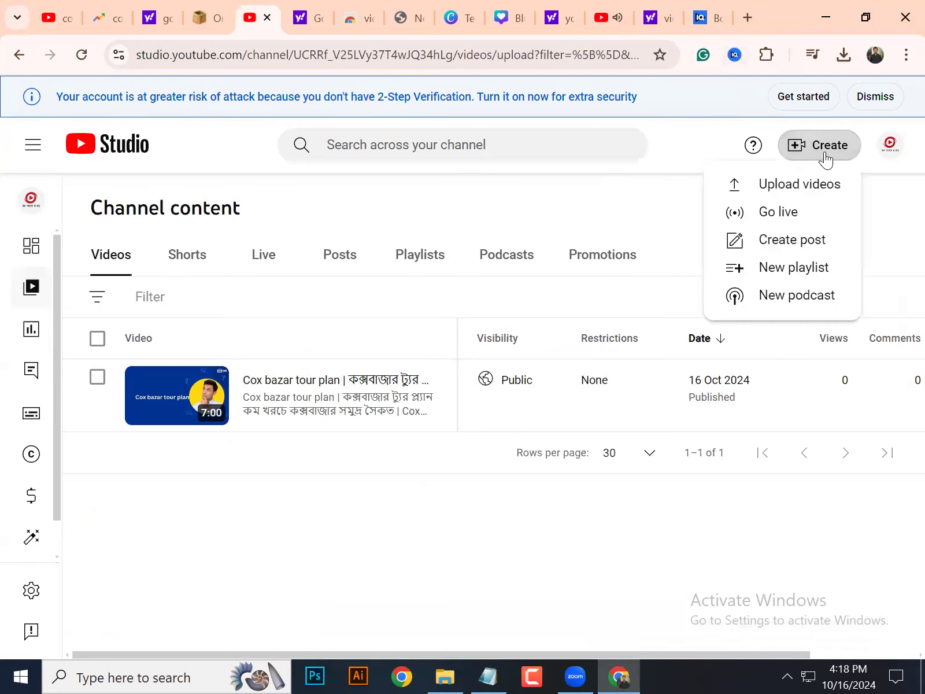
{"action": "left_click", "coordinate": [795, 193]}
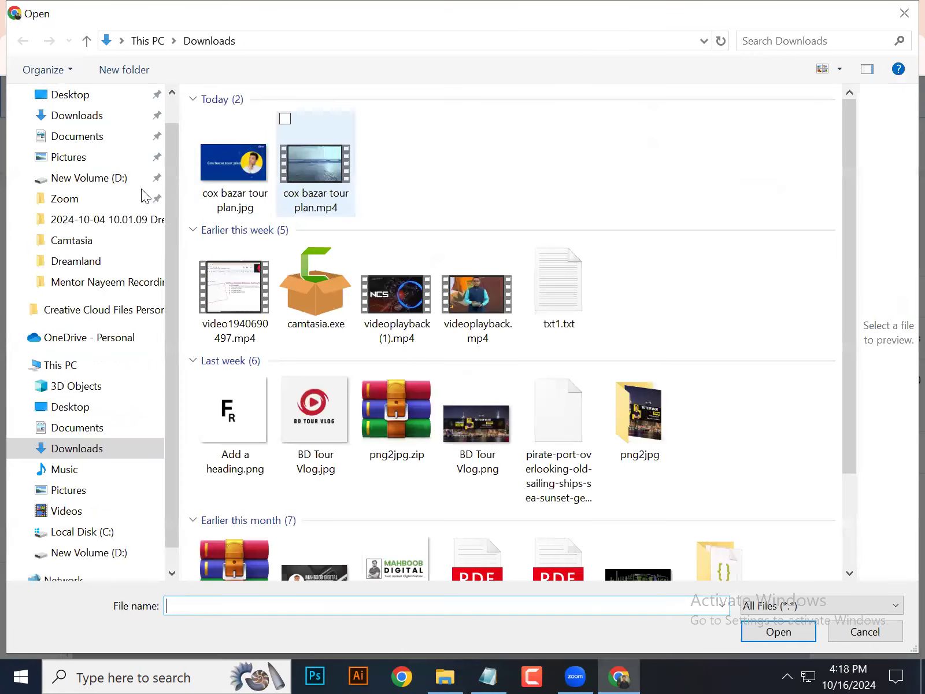
{"action": "left_click", "coordinate": [301, 181]}
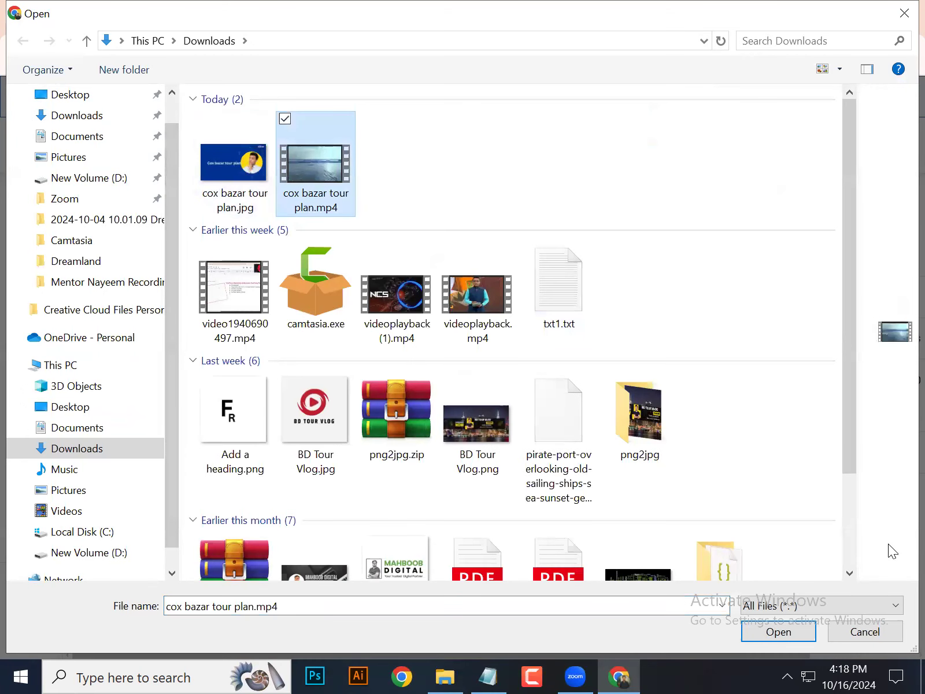
{"action": "left_click", "coordinate": [806, 636]}
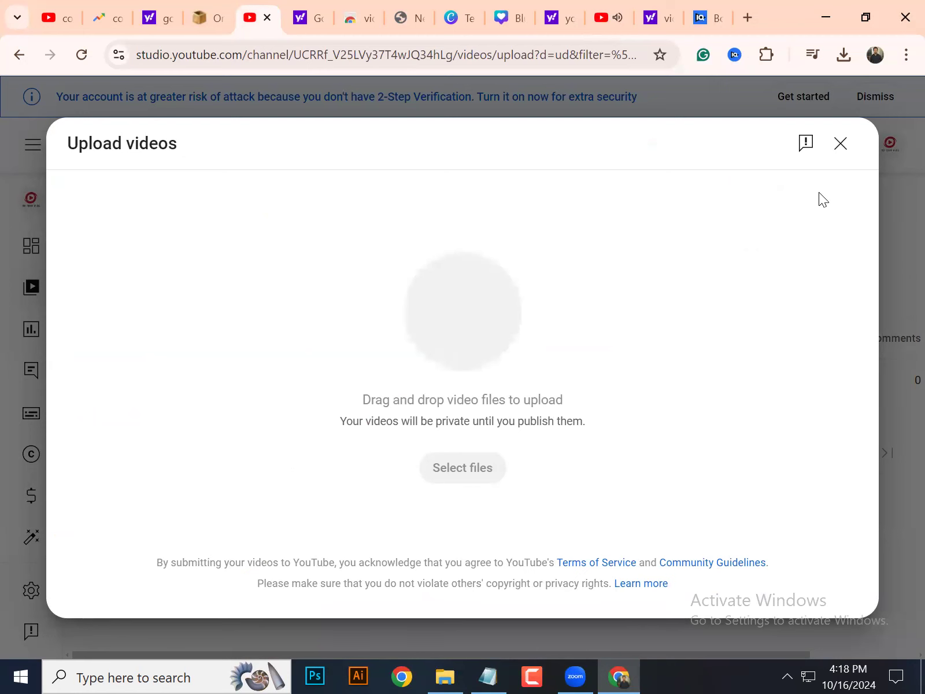
{"action": "left_click", "coordinate": [260, 326]}
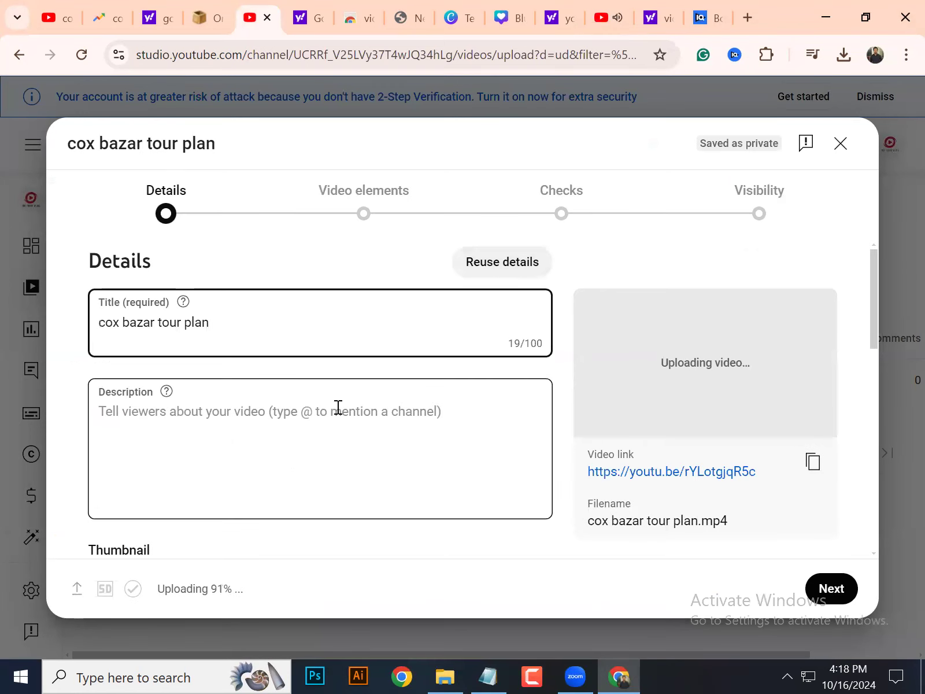
- Look through the new upload's Details form, the vidIQ extension shortcuts and the previous videos offered for reusing details
{"action": "scroll", "coordinate": [339, 407], "scroll_direction": "down", "scroll_amount": 1}
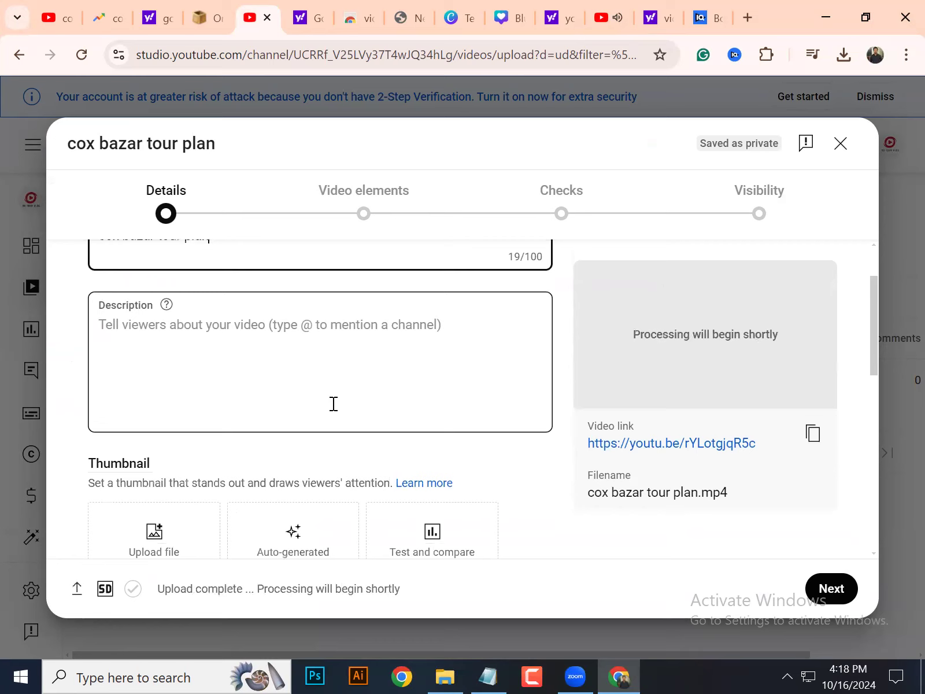
{"action": "scroll", "coordinate": [334, 403], "scroll_direction": "up", "scroll_amount": 1}
{"action": "left_click_drag", "start_coordinate": [238, 327], "coordinate": [79, 319]}
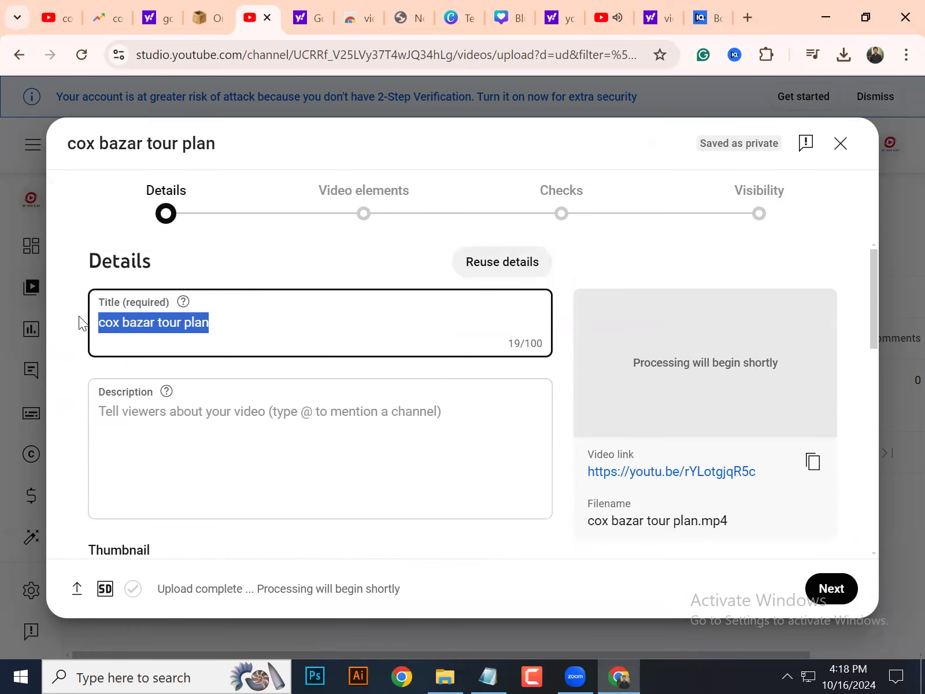
{"action": "left_click", "coordinate": [302, 491]}
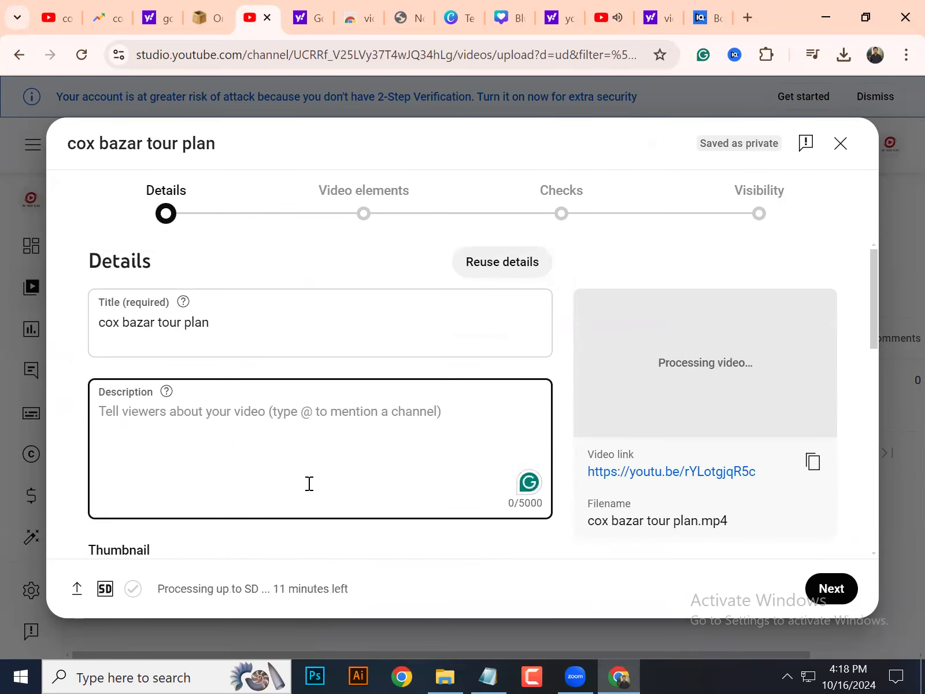
{"action": "scroll", "coordinate": [308, 484], "scroll_direction": "down", "scroll_amount": 6}
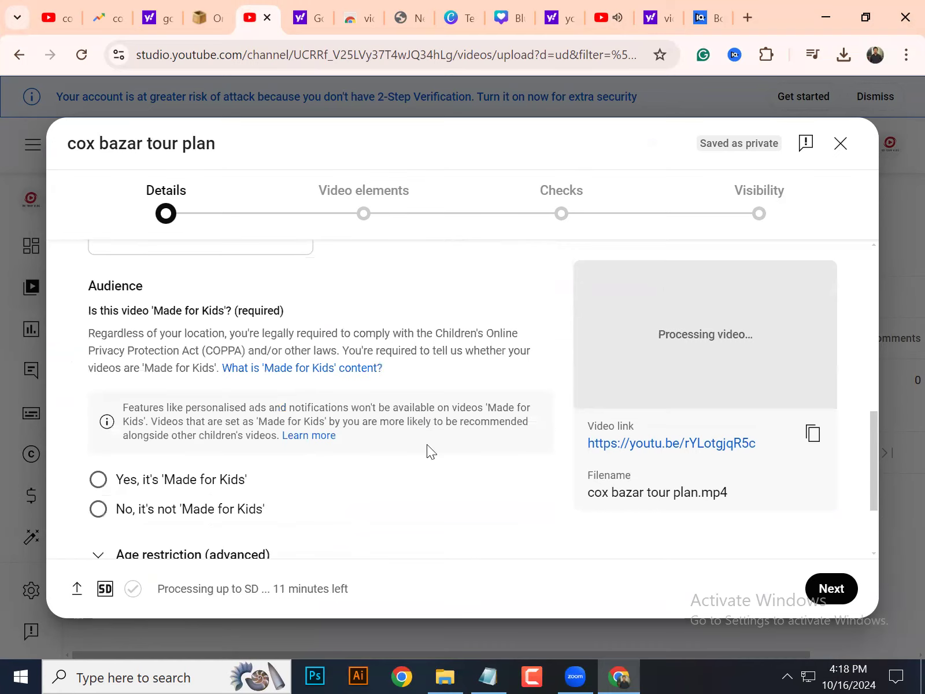
{"action": "scroll", "coordinate": [427, 445], "scroll_direction": "up", "scroll_amount": 6}
{"action": "left_click", "coordinate": [734, 56]}
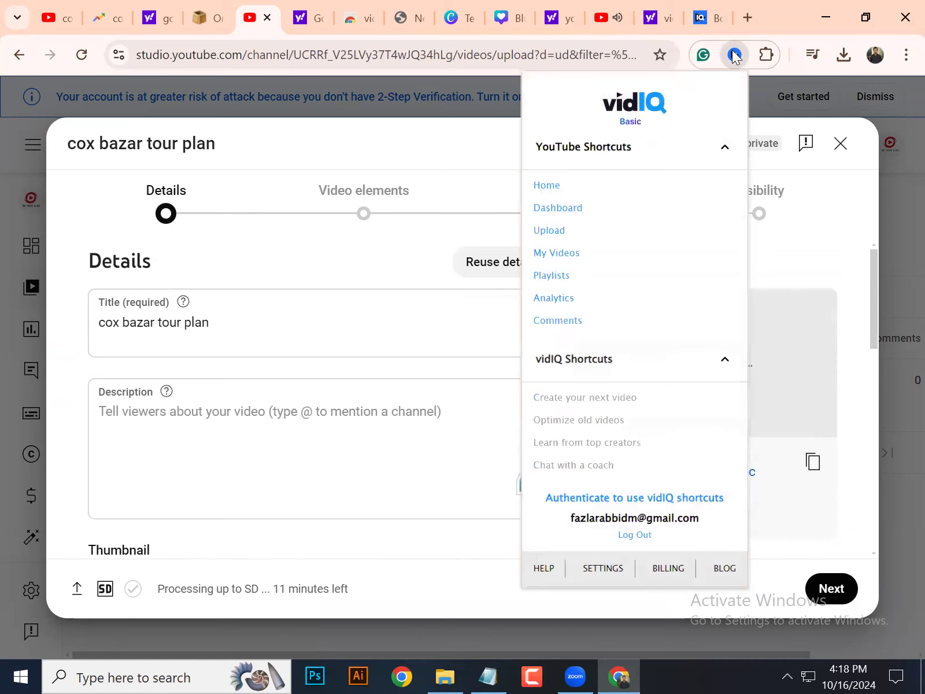
{"action": "left_click", "coordinate": [734, 56]}
{"action": "scroll", "coordinate": [412, 471], "scroll_direction": "down", "scroll_amount": 8}
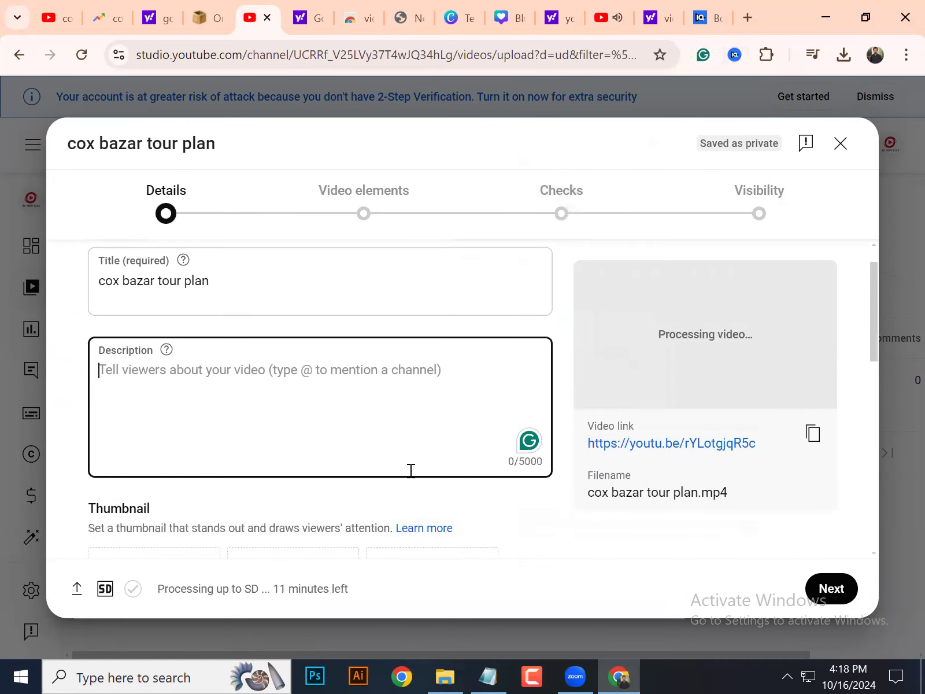
{"action": "scroll", "coordinate": [409, 470], "scroll_direction": "down", "scroll_amount": 4}
{"action": "scroll", "coordinate": [410, 469], "scroll_direction": "up", "scroll_amount": 7}
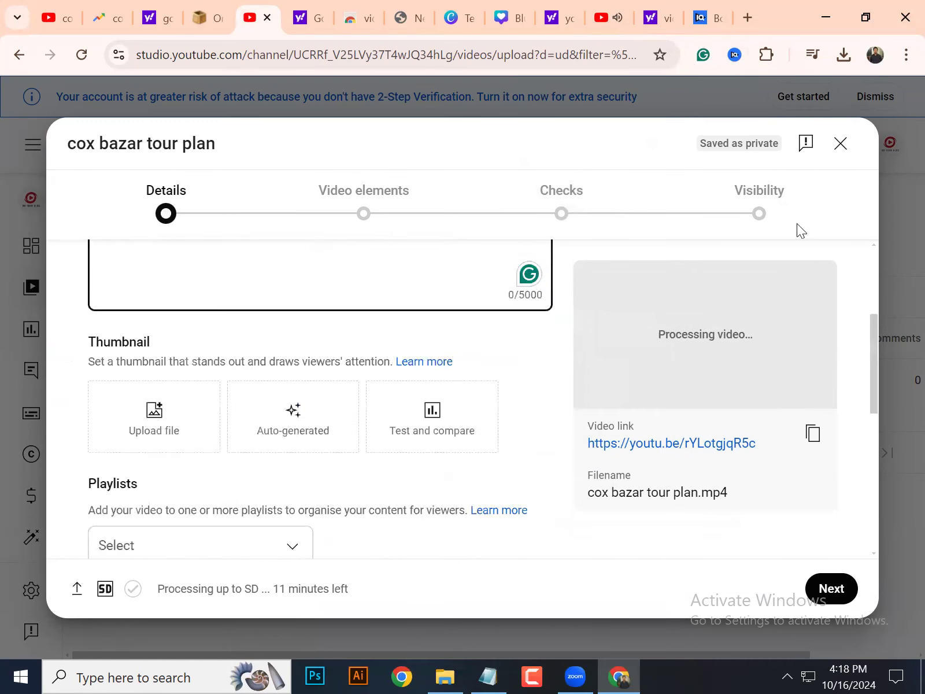
{"action": "scroll", "coordinate": [712, 331], "scroll_direction": "up", "scroll_amount": 3}
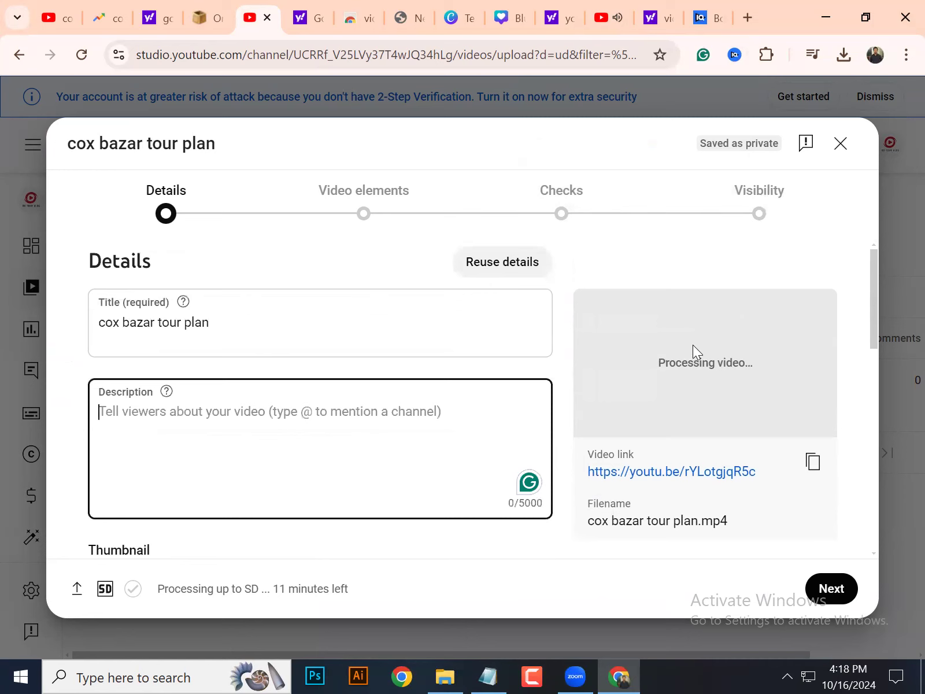
{"action": "left_click", "coordinate": [498, 270]}
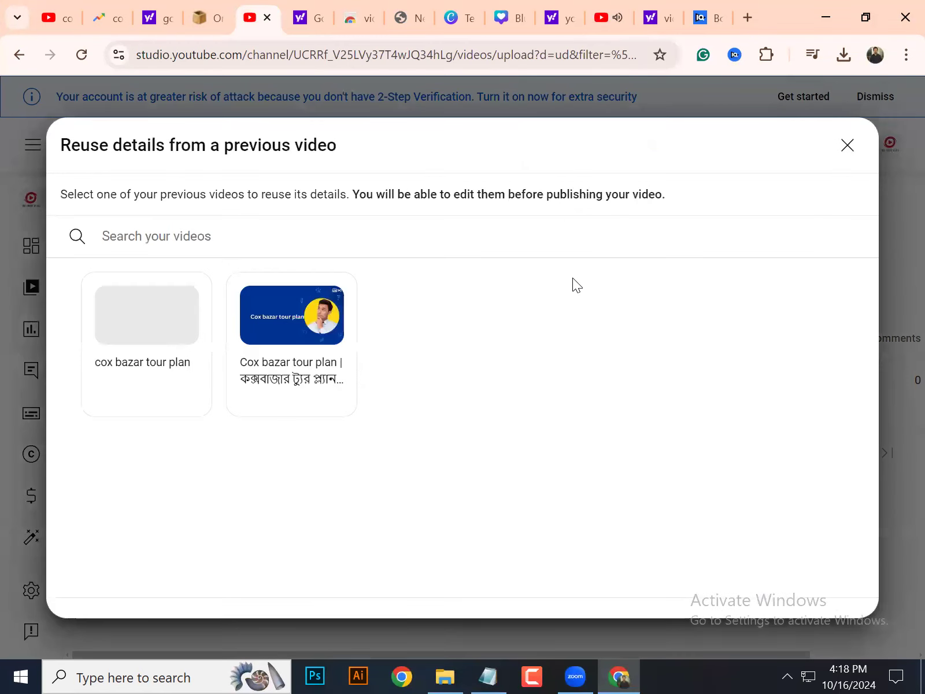
- Close the competitor video's page and the YouTube Studio upload page, leaving the site despite unsaved changes
{"action": "left_click", "coordinate": [623, 16]}
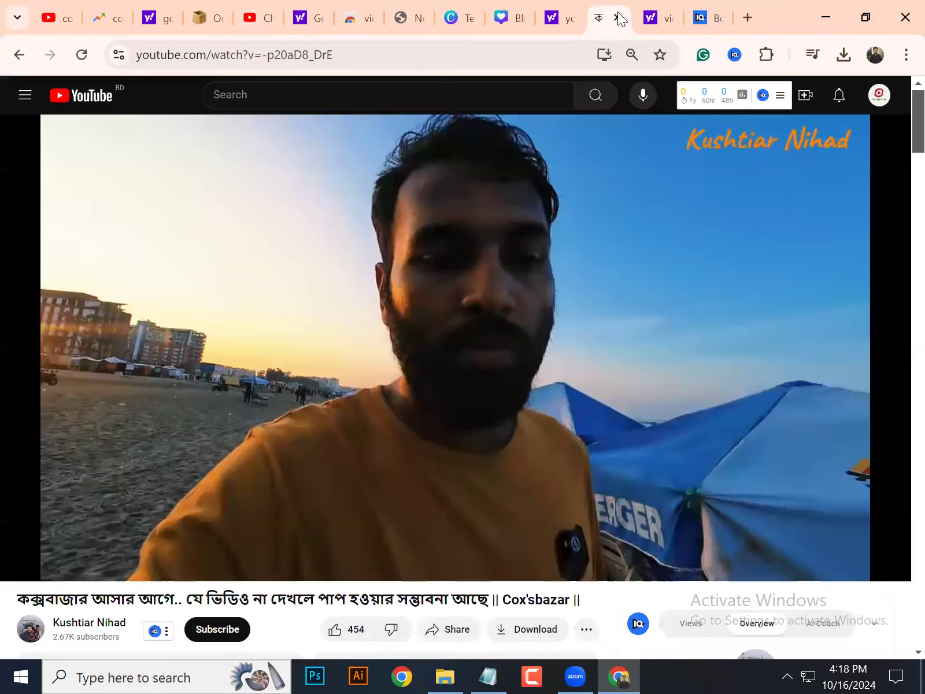
{"action": "left_click", "coordinate": [619, 18]}
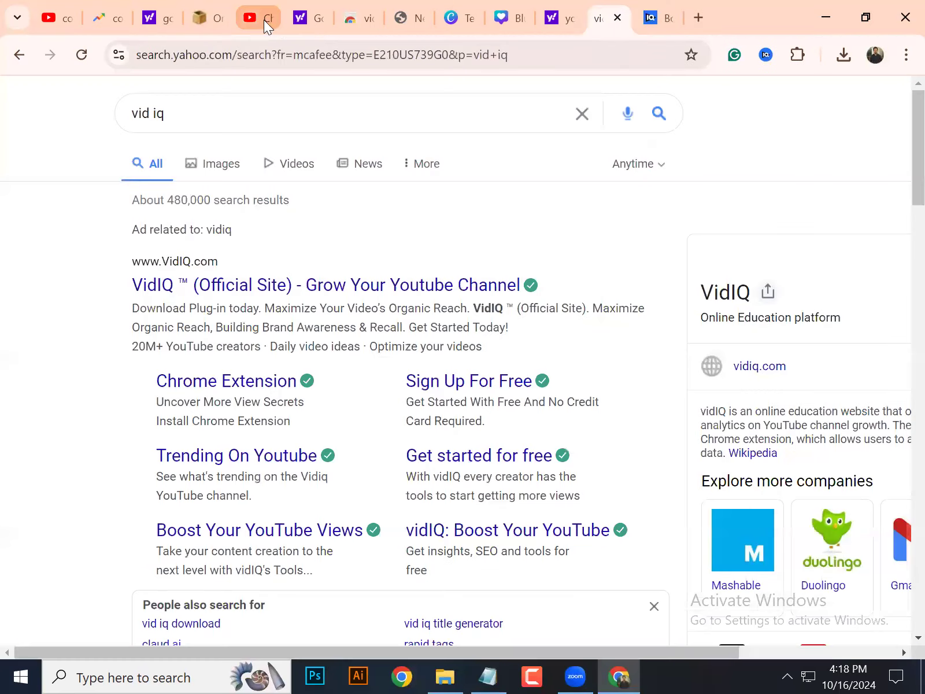
{"action": "left_click", "coordinate": [271, 18]}
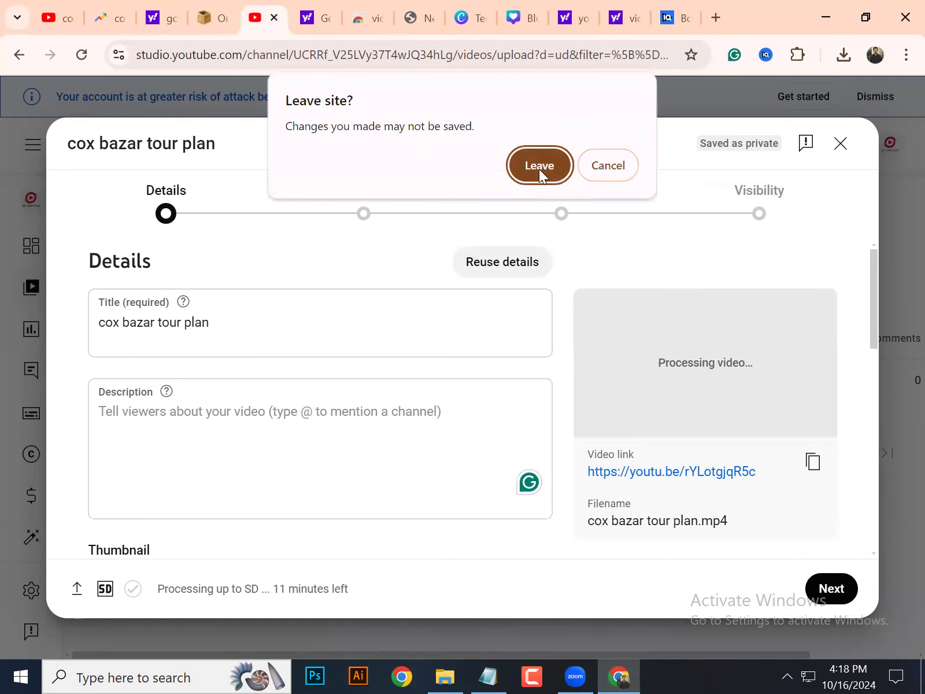
{"action": "left_click", "coordinate": [540, 165]}
- Reopen YouTube Studio from the cox bazar tour outfits search results page and show the channel's content list
{"action": "left_click", "coordinate": [56, 18]}
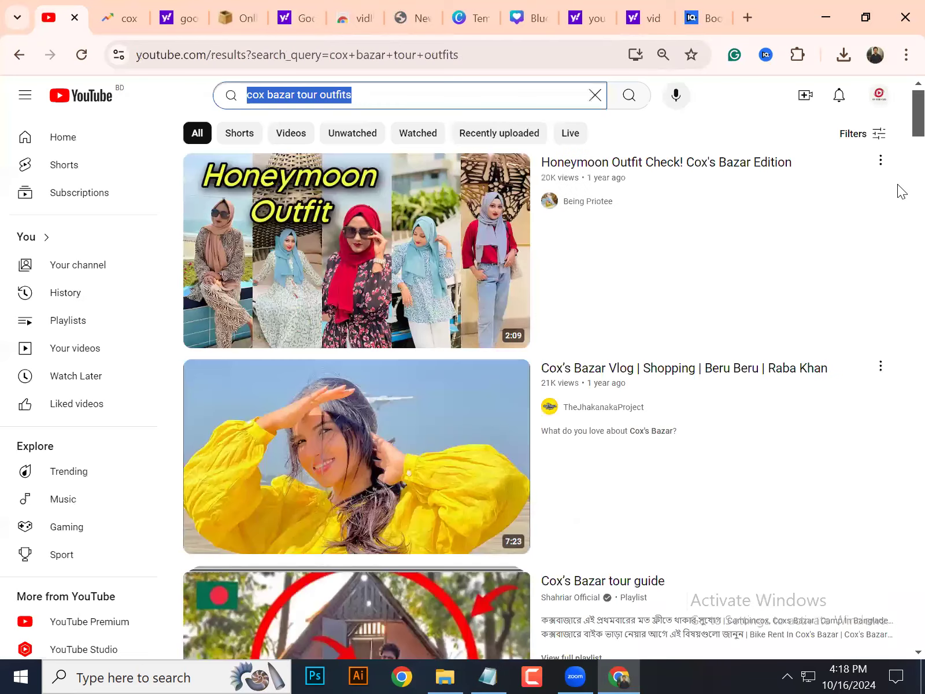
{"action": "left_click", "coordinate": [886, 98]}
{"action": "left_click", "coordinate": [773, 293]}
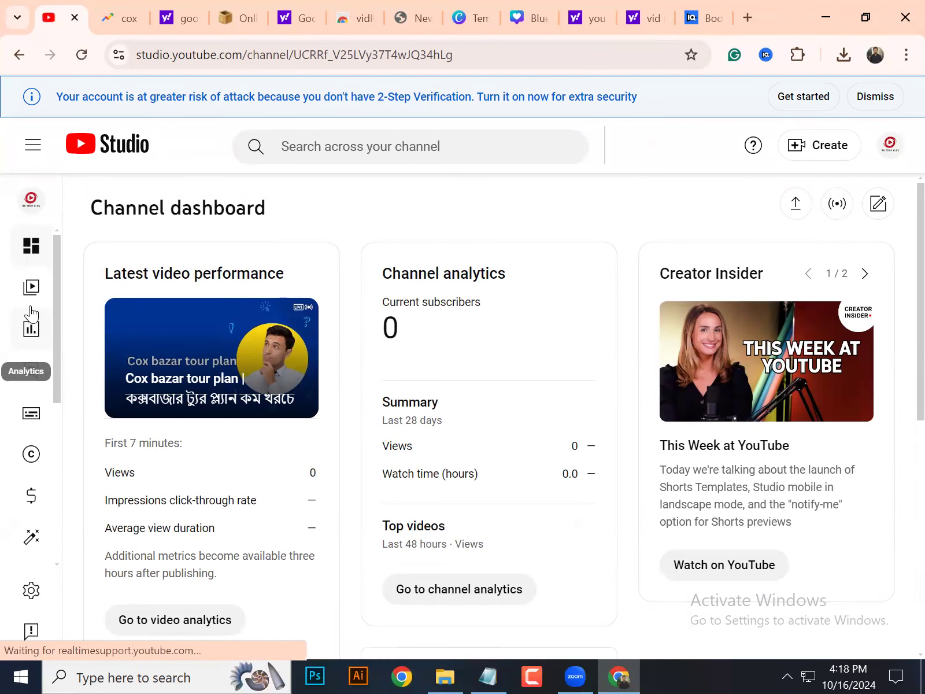
{"action": "left_click", "coordinate": [29, 289]}
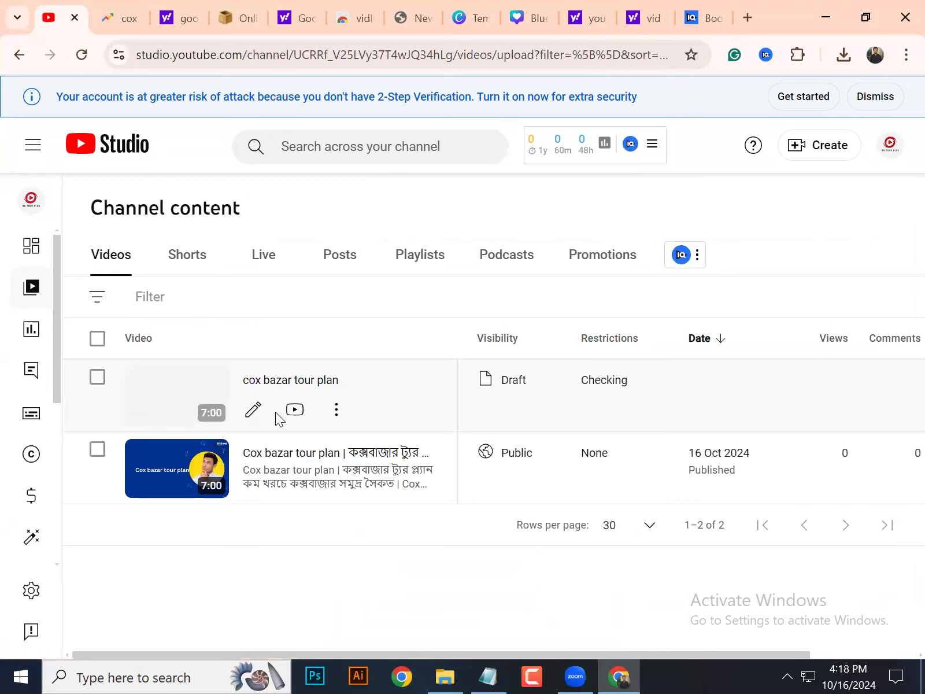
- Open the draft "cox bazar tour plan" for editing, examine its title score and full vidIQ SEO Report, and close it again
{"action": "left_click", "coordinate": [698, 256]}
{"action": "left_click", "coordinate": [255, 410]}
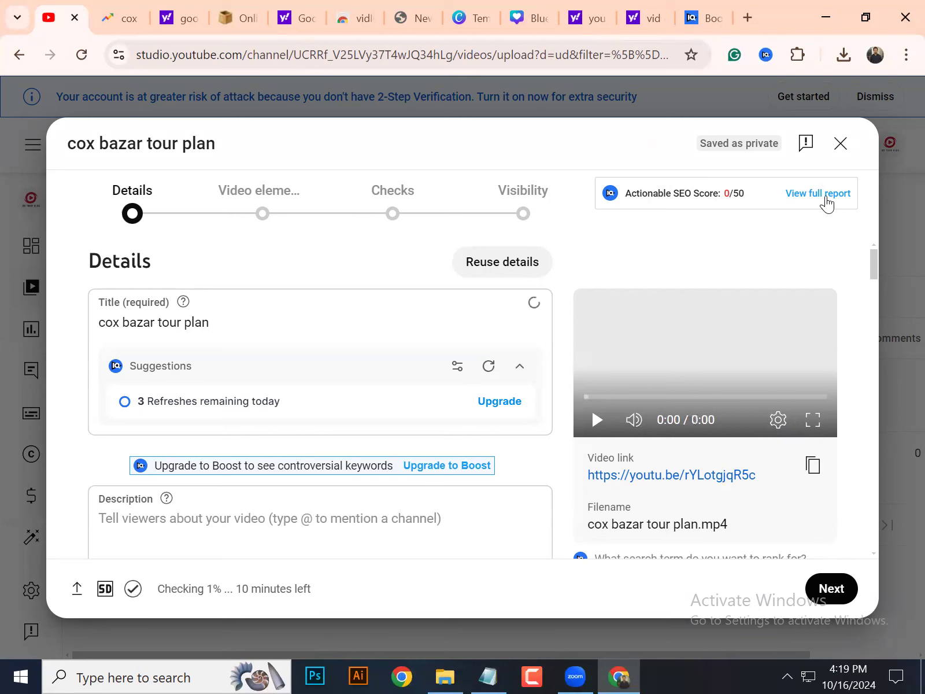
{"action": "left_click", "coordinate": [309, 328]}
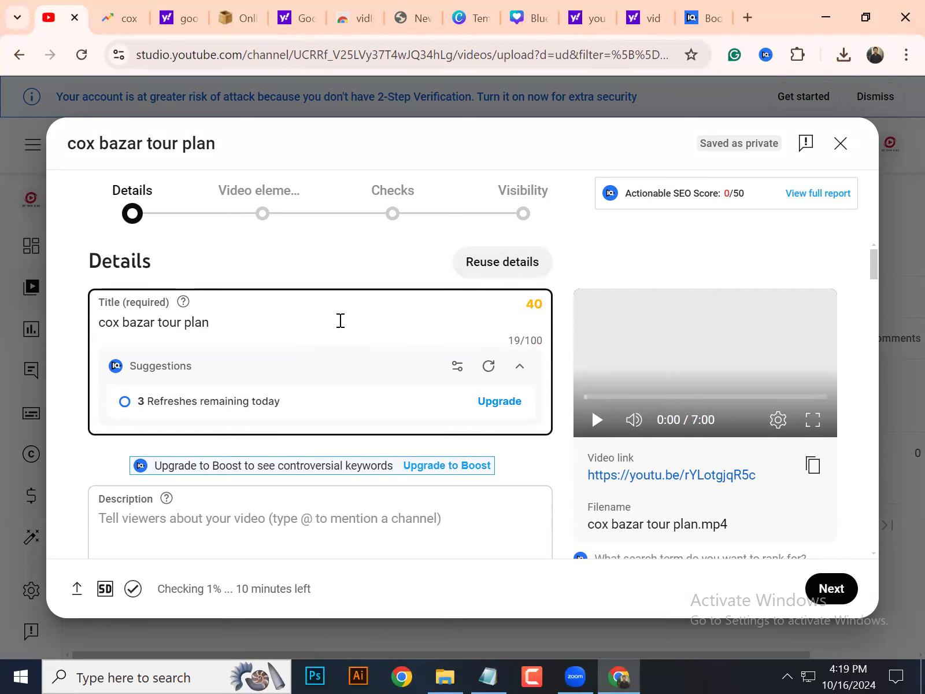
{"action": "left_click", "coordinate": [841, 195]}
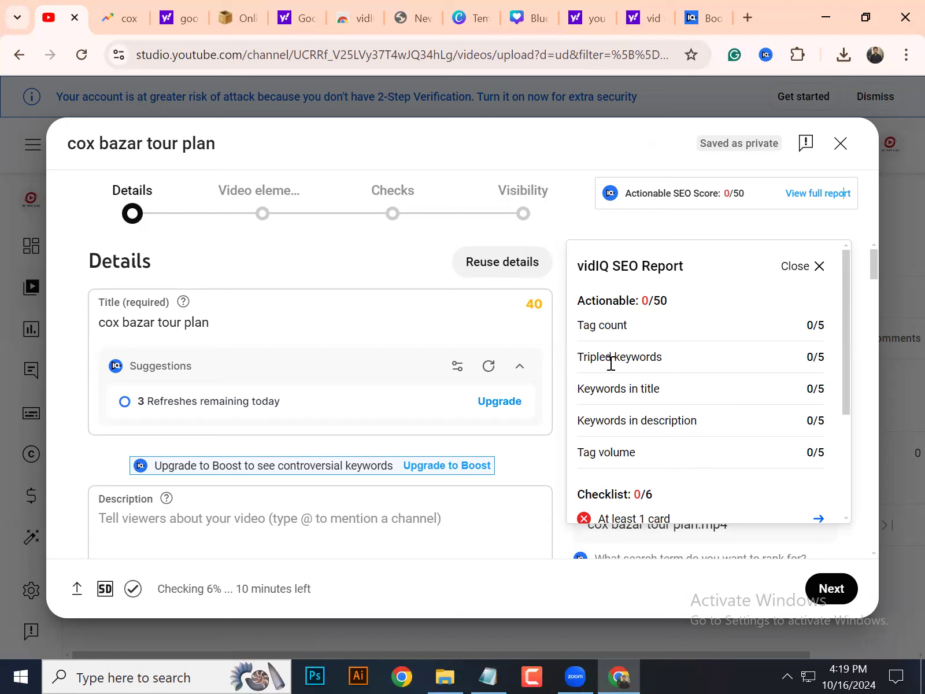
{"action": "left_click", "coordinate": [238, 322]}
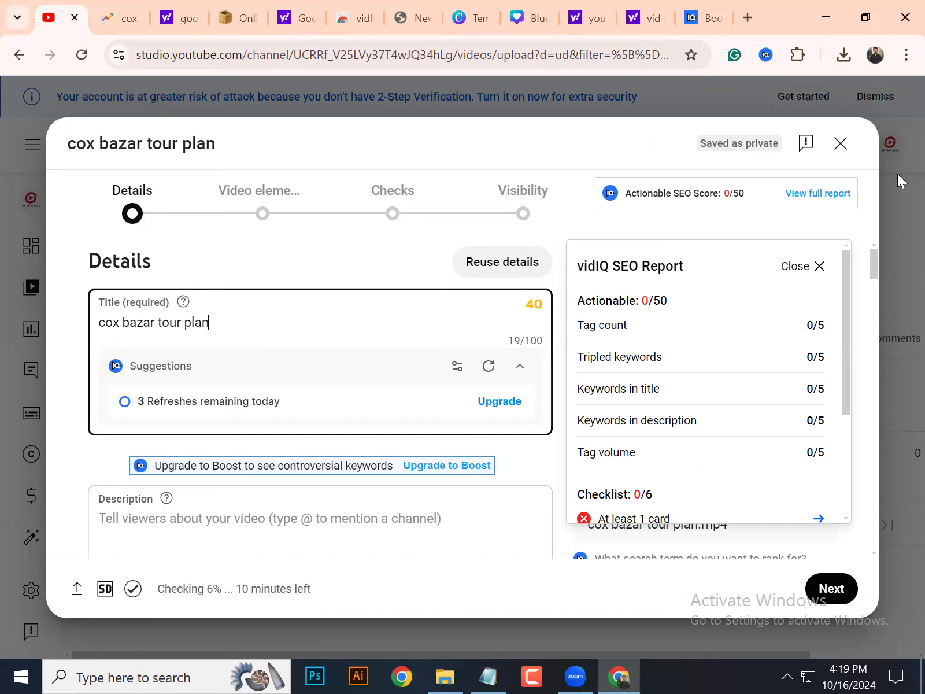
{"action": "left_click", "coordinate": [843, 145]}
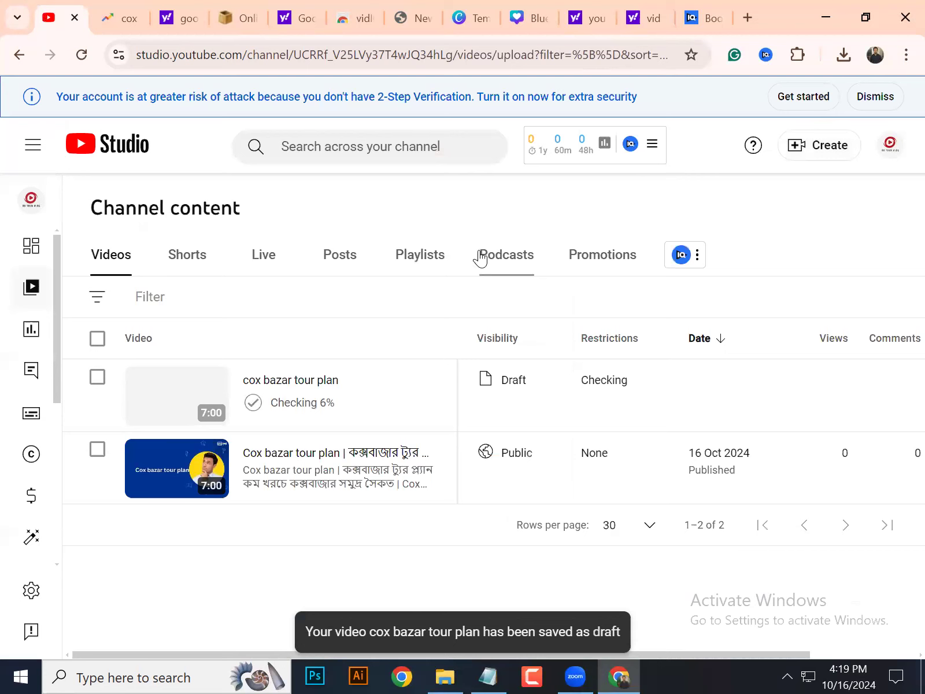
- Open the published Cox bazar tour plan video's details, dismiss the menu tip, and examine its title score and vidIQ title suggestions
{"action": "left_click", "coordinate": [254, 491]}
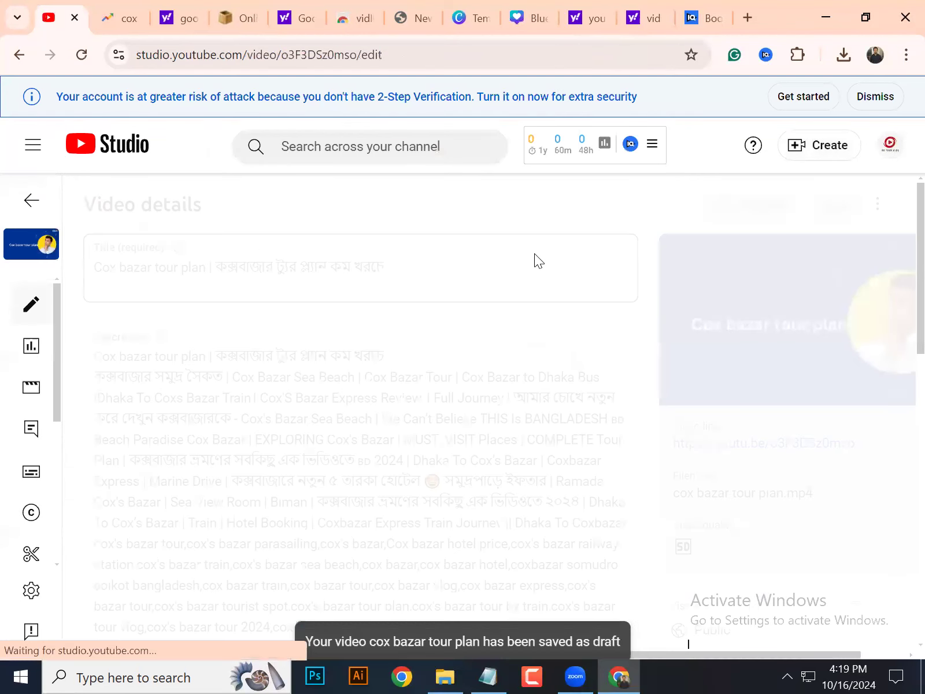
{"action": "left_click", "coordinate": [302, 345]}
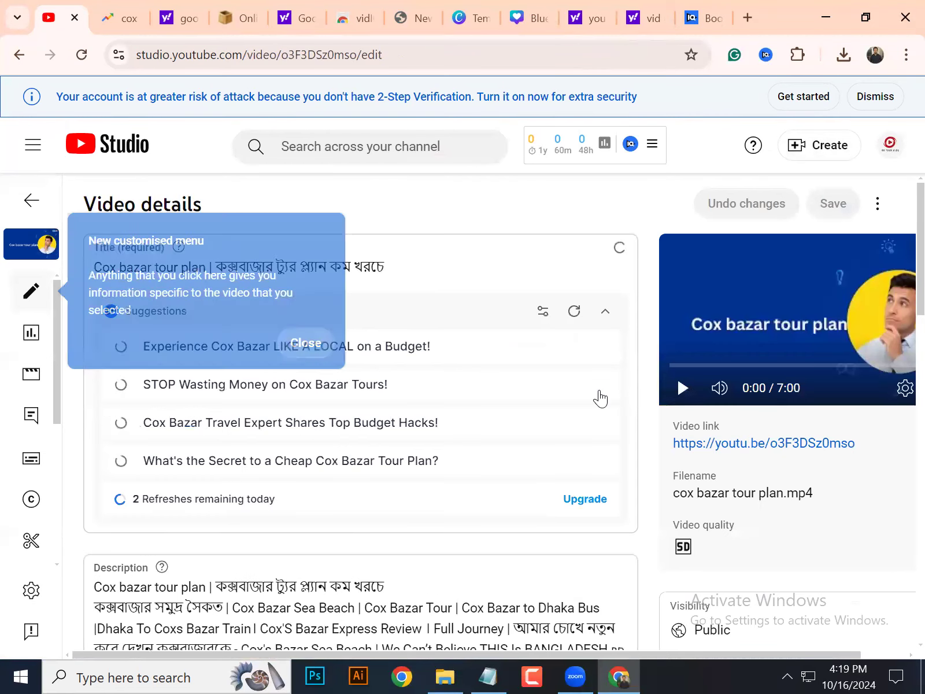
{"action": "left_click", "coordinate": [124, 267]}
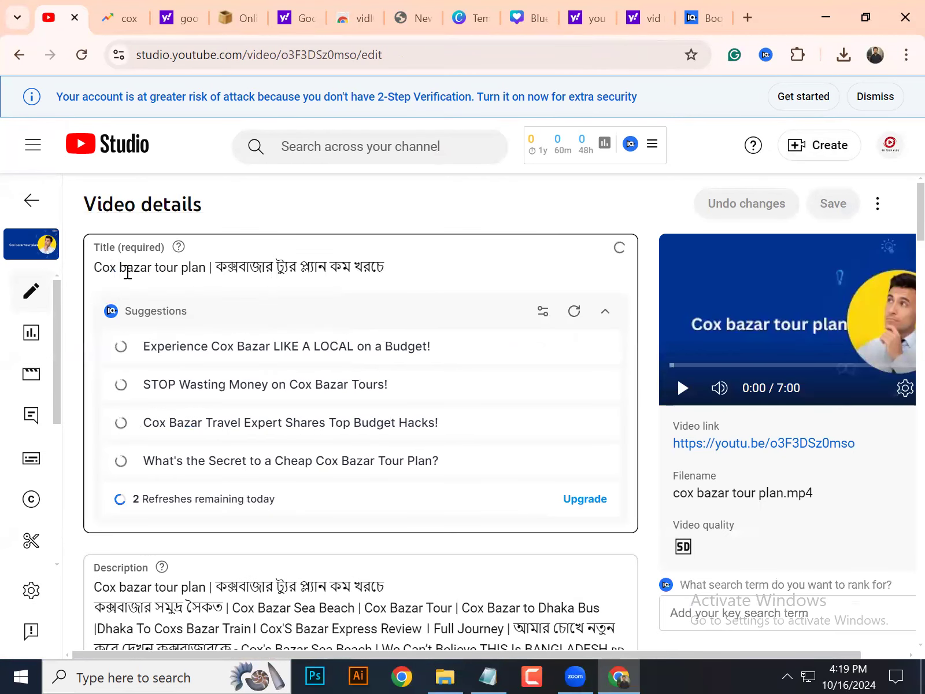
{"action": "left_click_drag", "start_coordinate": [405, 264], "coordinate": [86, 271]}
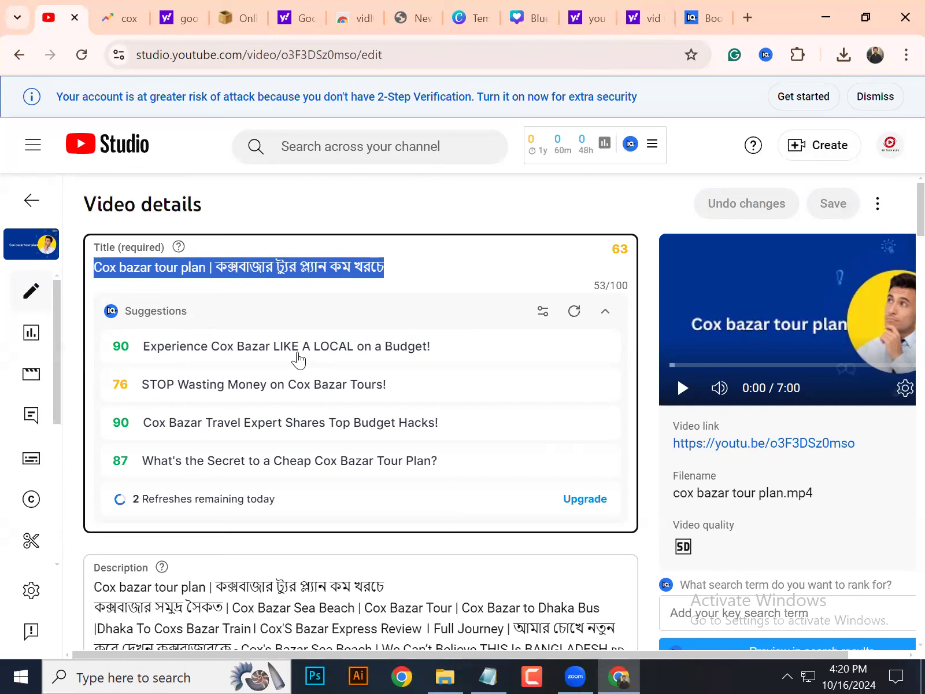
{"action": "left_click", "coordinate": [402, 273]}
{"action": "left_click_drag", "start_coordinate": [402, 273], "coordinate": [98, 266]}
{"action": "scroll", "coordinate": [444, 337], "scroll_direction": "down", "scroll_amount": 2}
{"action": "scroll", "coordinate": [388, 314], "scroll_direction": "up", "scroll_amount": 2}
{"action": "left_click", "coordinate": [407, 268]}
- Look through the video's description, AI description and thumbnail options, and the vidIQ SEO score breakdown
{"action": "scroll", "coordinate": [401, 378], "scroll_direction": "down", "scroll_amount": 5}
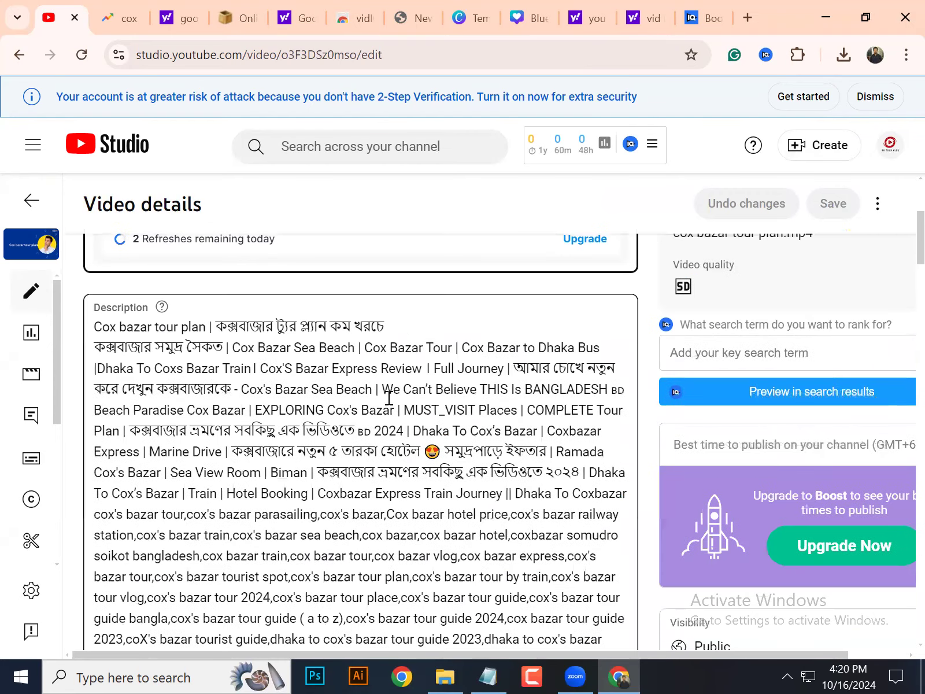
{"action": "scroll", "coordinate": [389, 398], "scroll_direction": "down", "scroll_amount": 3}
{"action": "scroll", "coordinate": [387, 402], "scroll_direction": "up", "scroll_amount": 4}
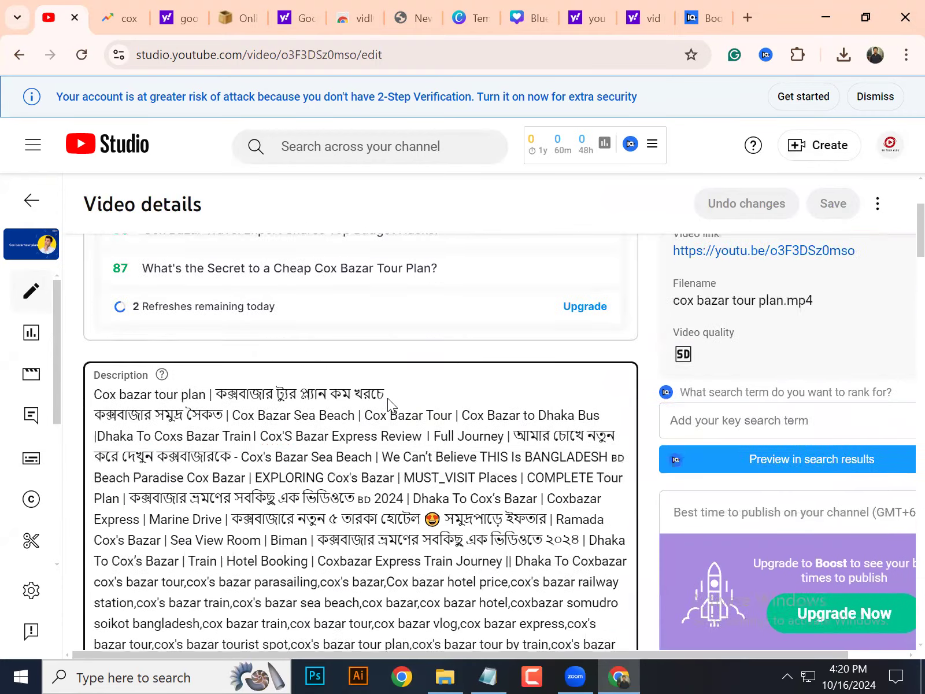
{"action": "scroll", "coordinate": [388, 398], "scroll_direction": "up", "scroll_amount": 2}
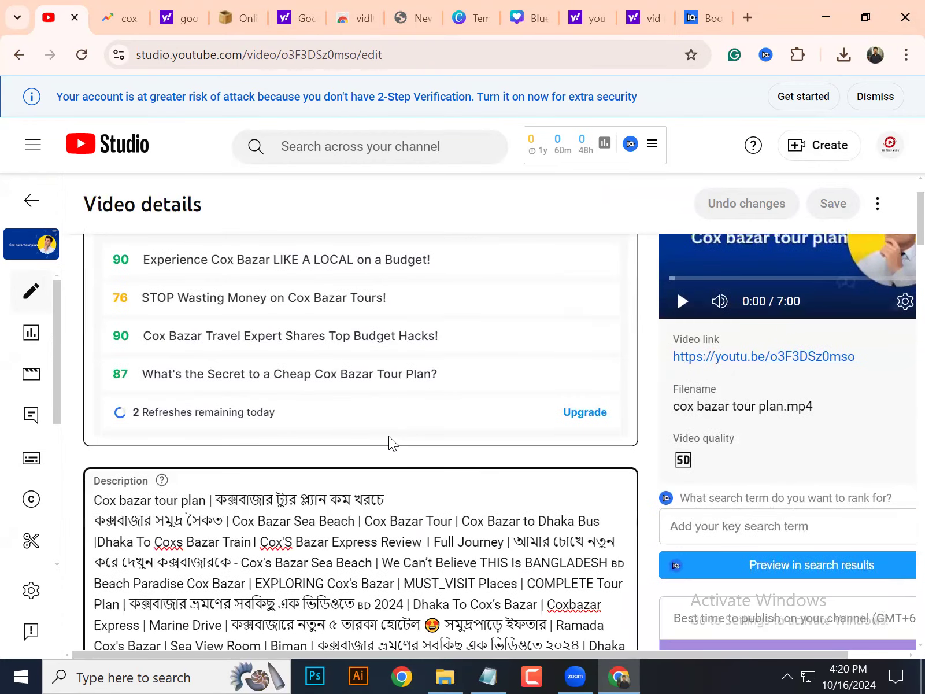
{"action": "scroll", "coordinate": [389, 438], "scroll_direction": "down", "scroll_amount": 10}
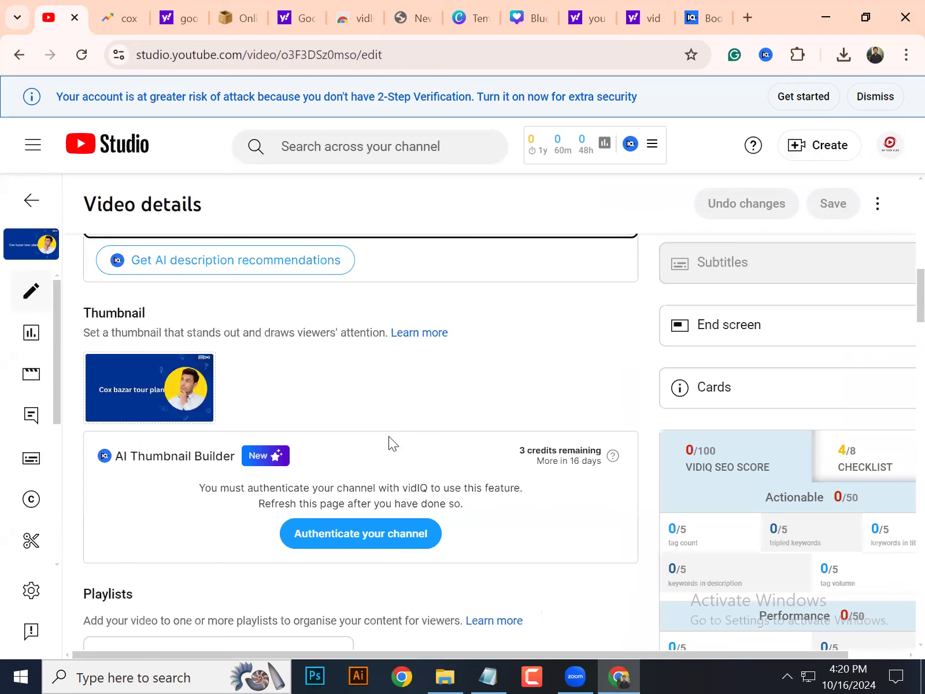
{"action": "scroll", "coordinate": [359, 408], "scroll_direction": "up", "scroll_amount": 3}
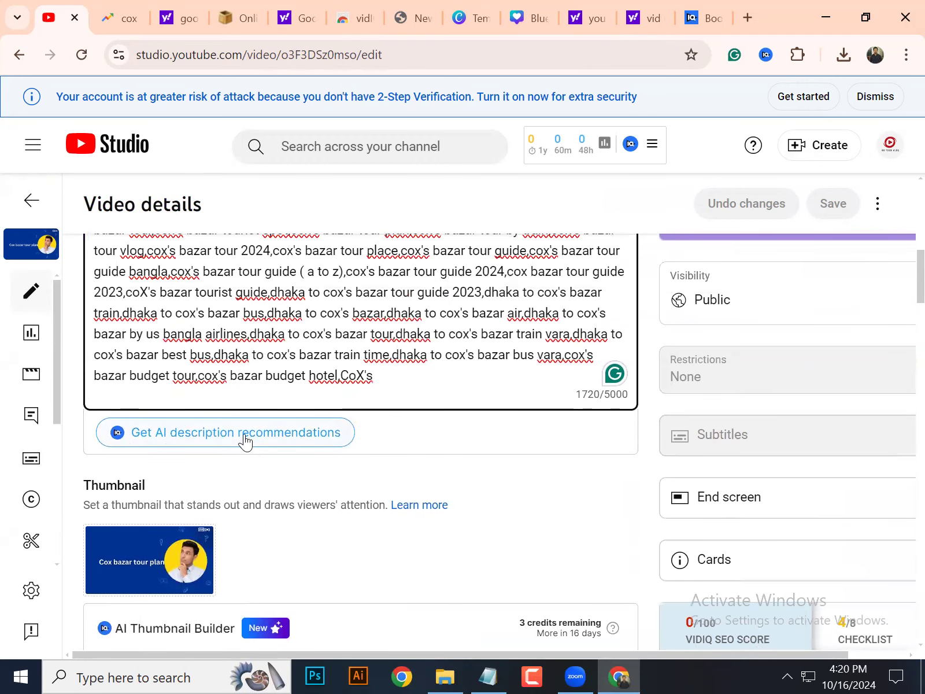
{"action": "scroll", "coordinate": [317, 438], "scroll_direction": "down", "scroll_amount": 4}
{"action": "scroll", "coordinate": [297, 465], "scroll_direction": "down", "scroll_amount": 3}
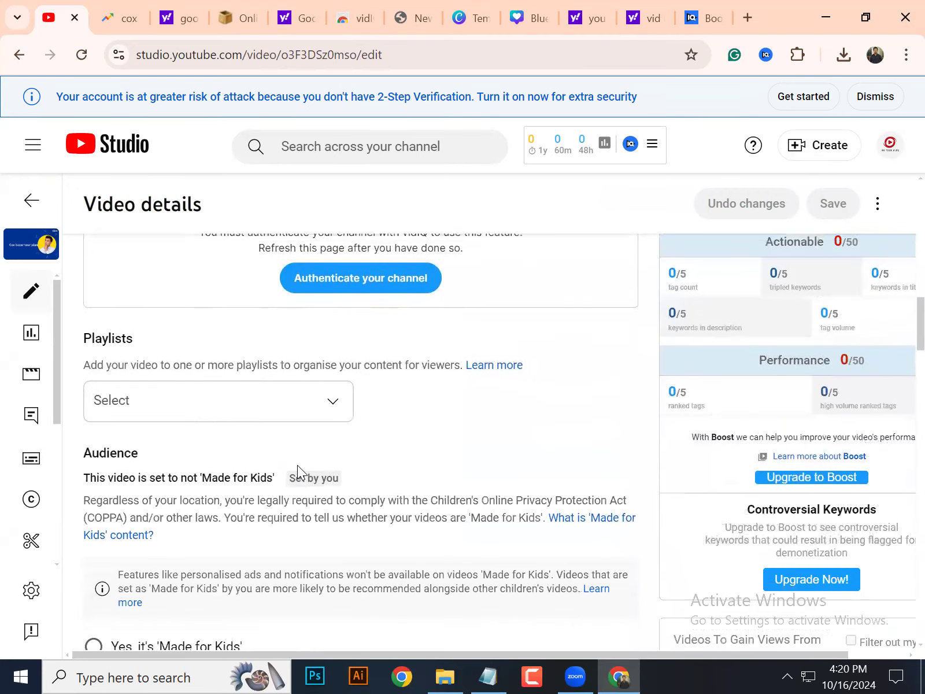
{"action": "scroll", "coordinate": [298, 466], "scroll_direction": "up", "scroll_amount": 3}
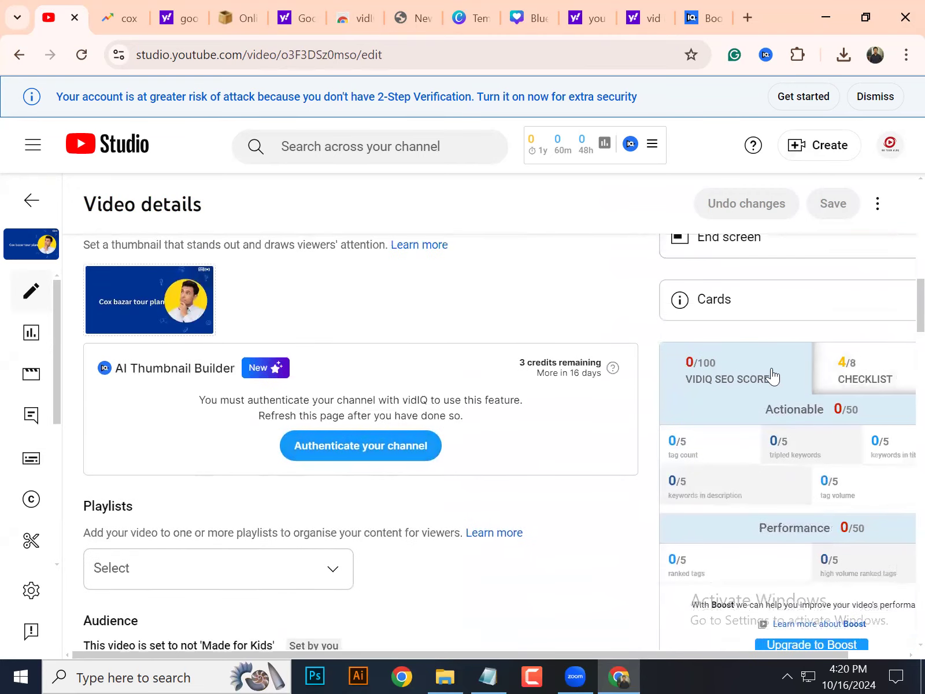
{"action": "scroll", "coordinate": [772, 376], "scroll_direction": "down", "scroll_amount": 2}
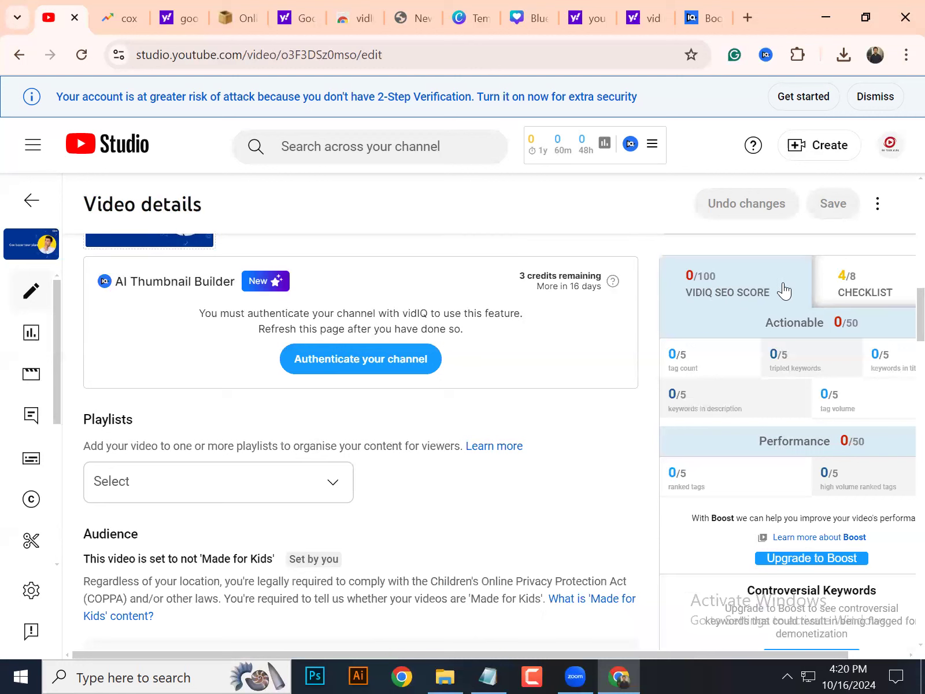
- Show the vidIQ checklist and examine its end screen, closed captions and monetization items
{"action": "left_click", "coordinate": [865, 295]}
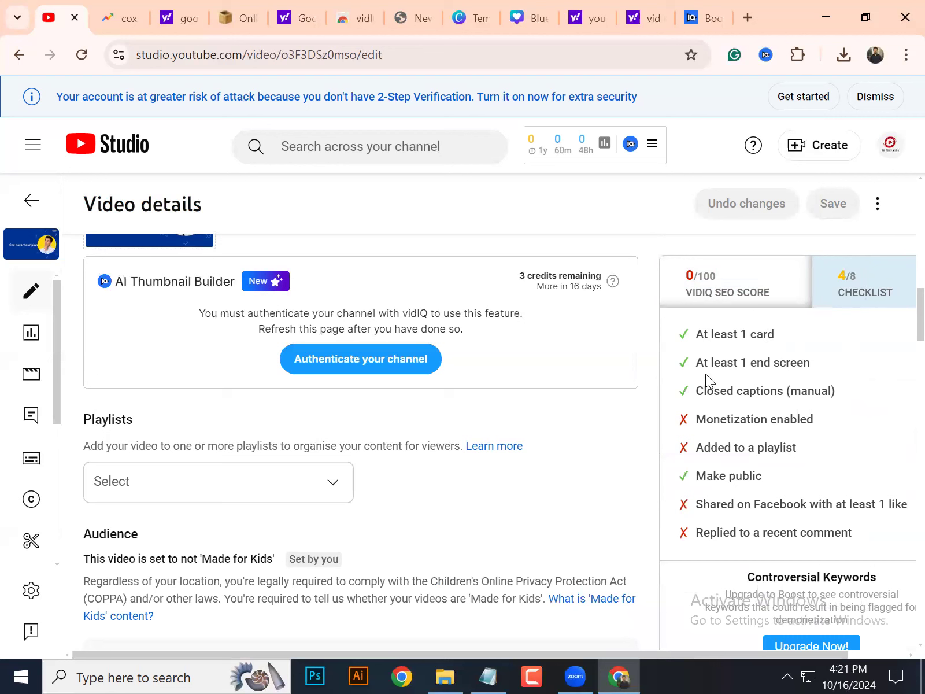
{"action": "left_click_drag", "start_coordinate": [699, 366], "coordinate": [805, 363]}
{"action": "left_click", "coordinate": [805, 363]}
{"action": "left_click_drag", "start_coordinate": [696, 389], "coordinate": [833, 389]}
{"action": "left_click", "coordinate": [751, 427]}
{"action": "left_click_drag", "start_coordinate": [697, 421], "coordinate": [796, 417]}
{"action": "left_click", "coordinate": [786, 437]}
- Add the video to the "Cox bazar tour plan" playlist
{"action": "left_click", "coordinate": [303, 485]}
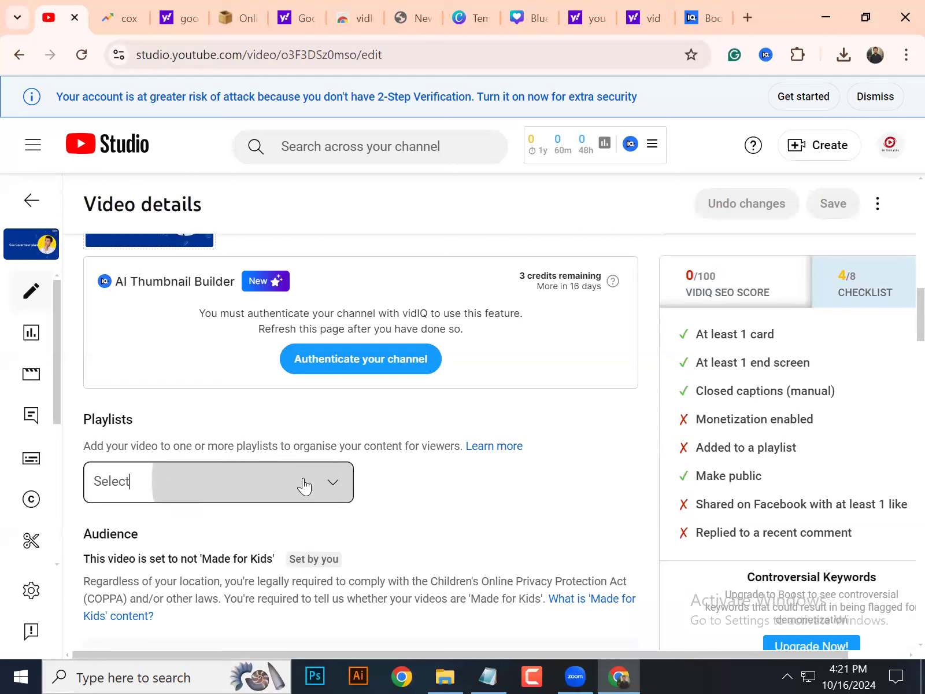
{"action": "left_click", "coordinate": [113, 310]}
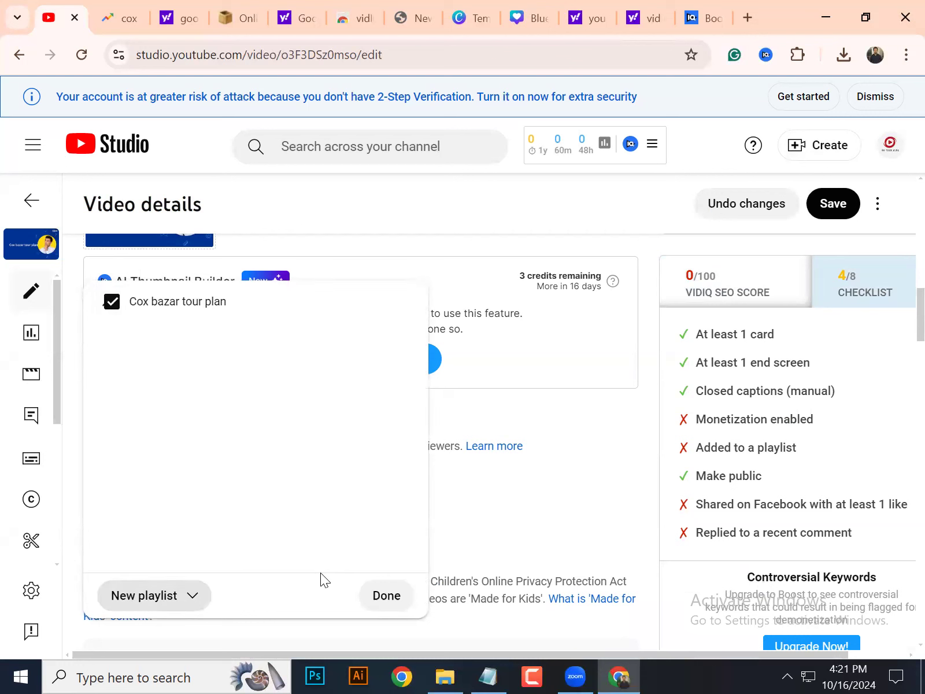
{"action": "left_click", "coordinate": [162, 596]}
{"action": "left_click", "coordinate": [294, 513]}
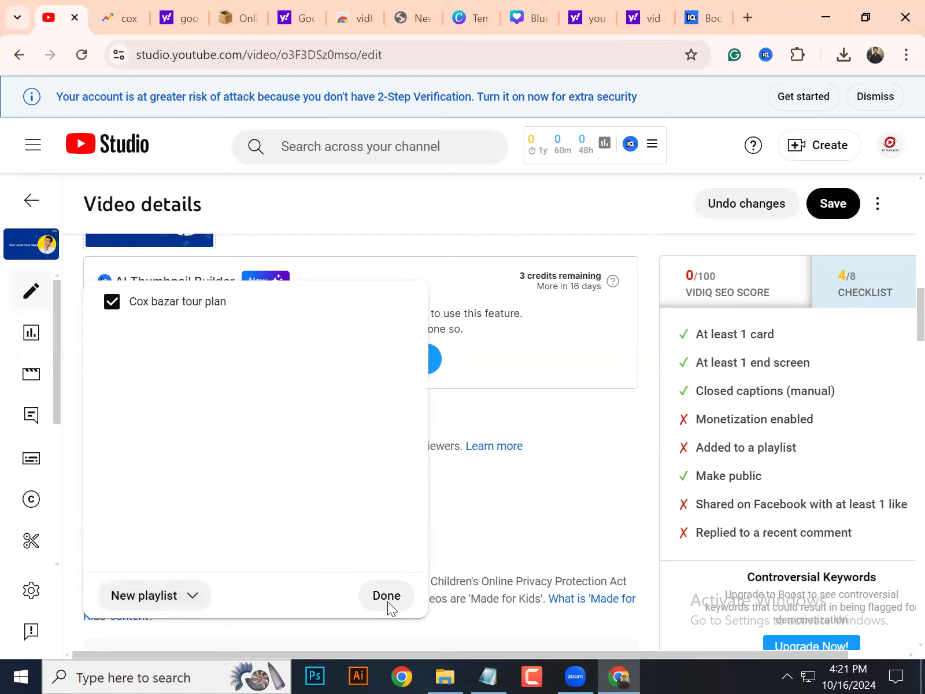
- Examine the remaining vidIQ checklist items on playlist, public visibility, Facebook sharing and replying to a recent comment
{"action": "left_click", "coordinate": [734, 449]}
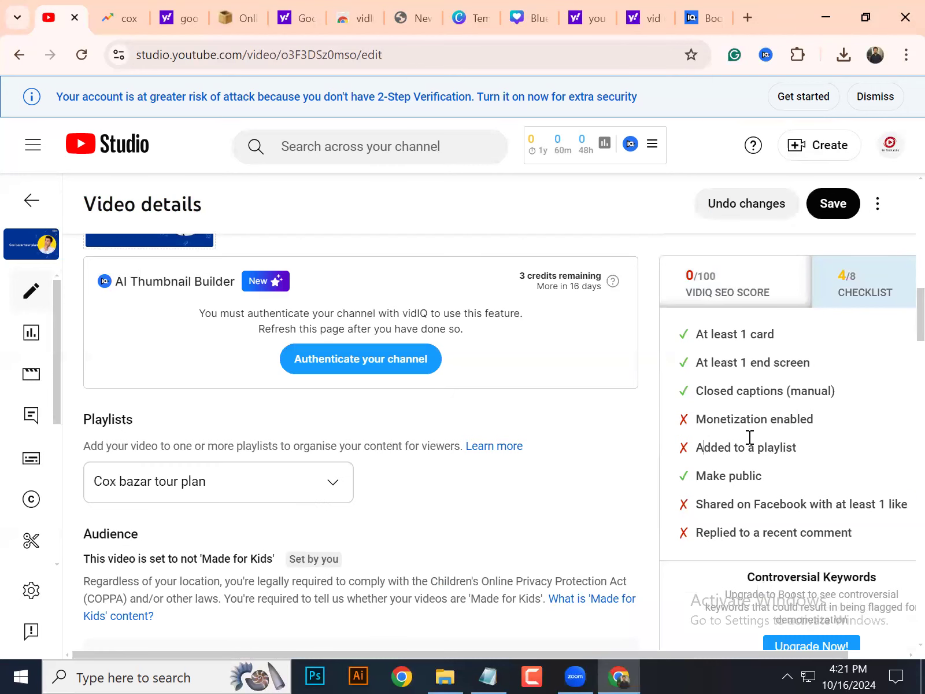
{"action": "scroll", "coordinate": [779, 444], "scroll_direction": "down", "scroll_amount": 2}
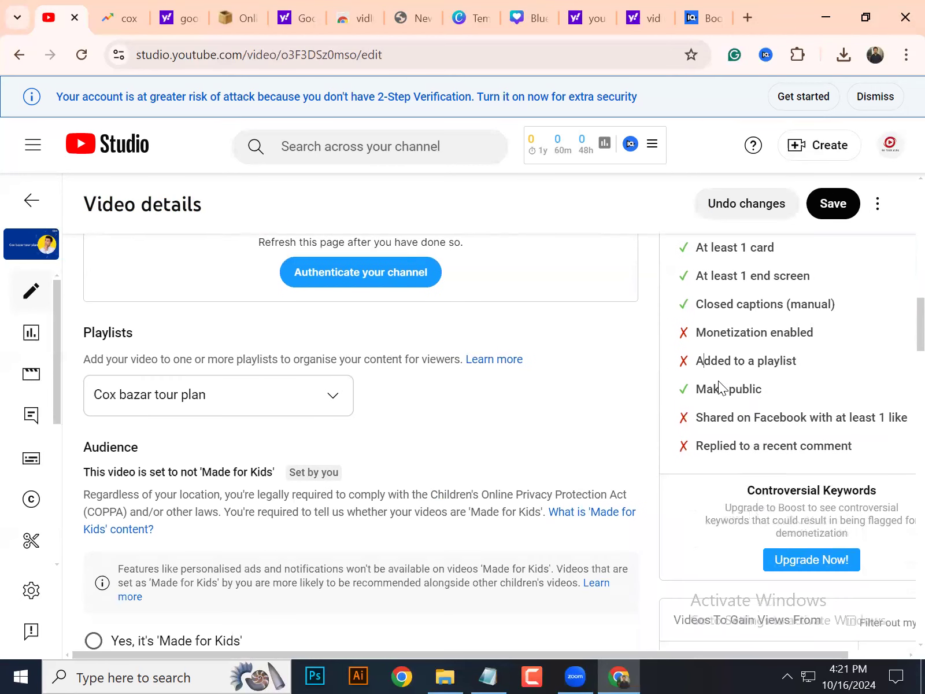
{"action": "left_click_drag", "start_coordinate": [694, 388], "coordinate": [732, 389]}
{"action": "scroll", "coordinate": [732, 389], "scroll_direction": "down", "scroll_amount": 2}
{"action": "left_click", "coordinate": [728, 348]}
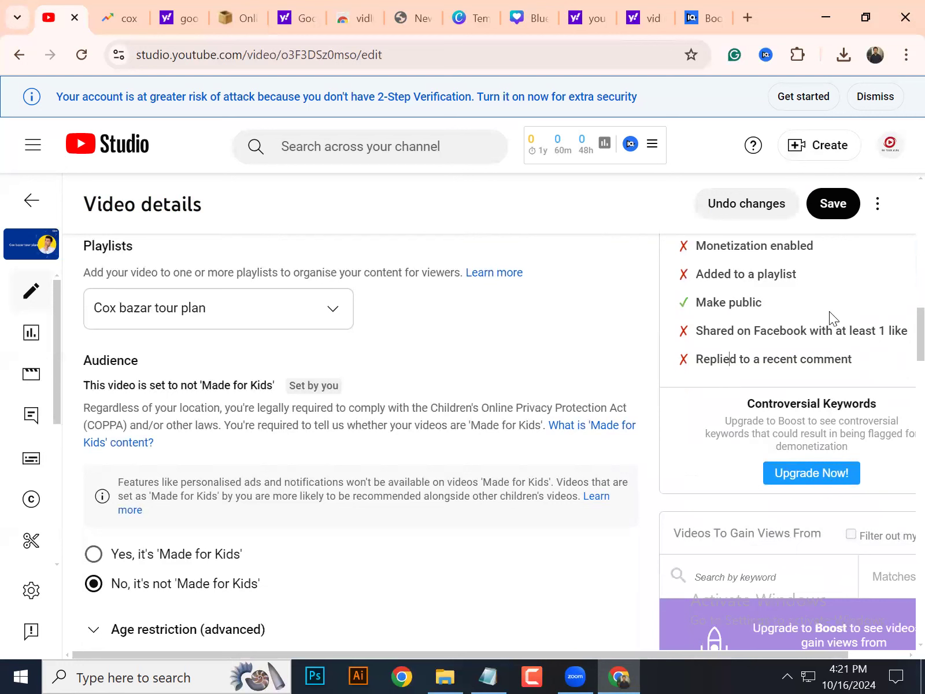
{"action": "left_click_drag", "start_coordinate": [700, 362], "coordinate": [815, 362]}
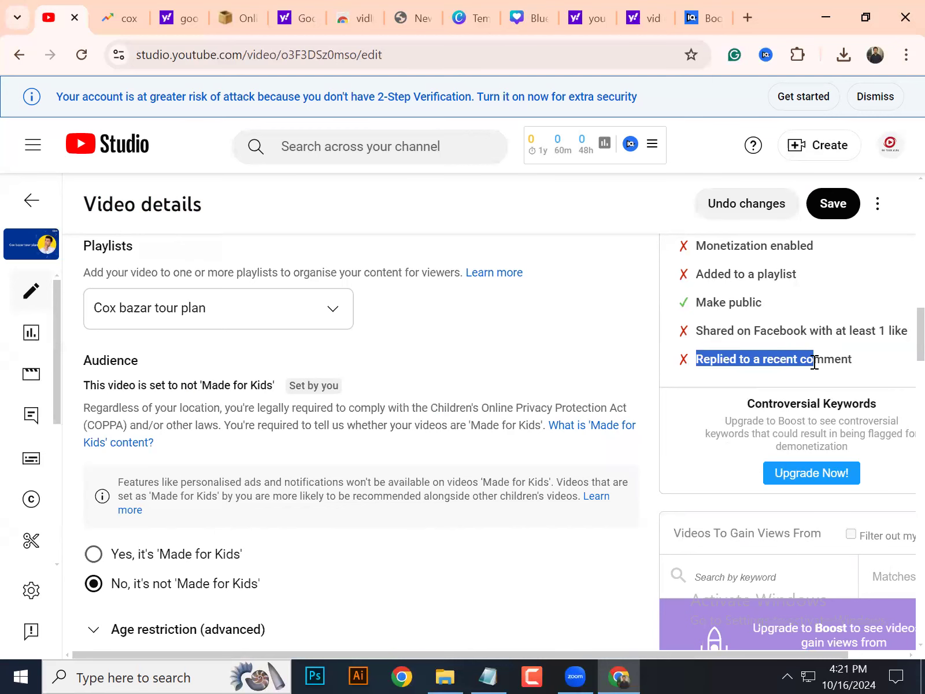
{"action": "scroll", "coordinate": [815, 362], "scroll_direction": "down", "scroll_amount": 5}
{"action": "scroll", "coordinate": [789, 377], "scroll_direction": "up", "scroll_amount": 7}
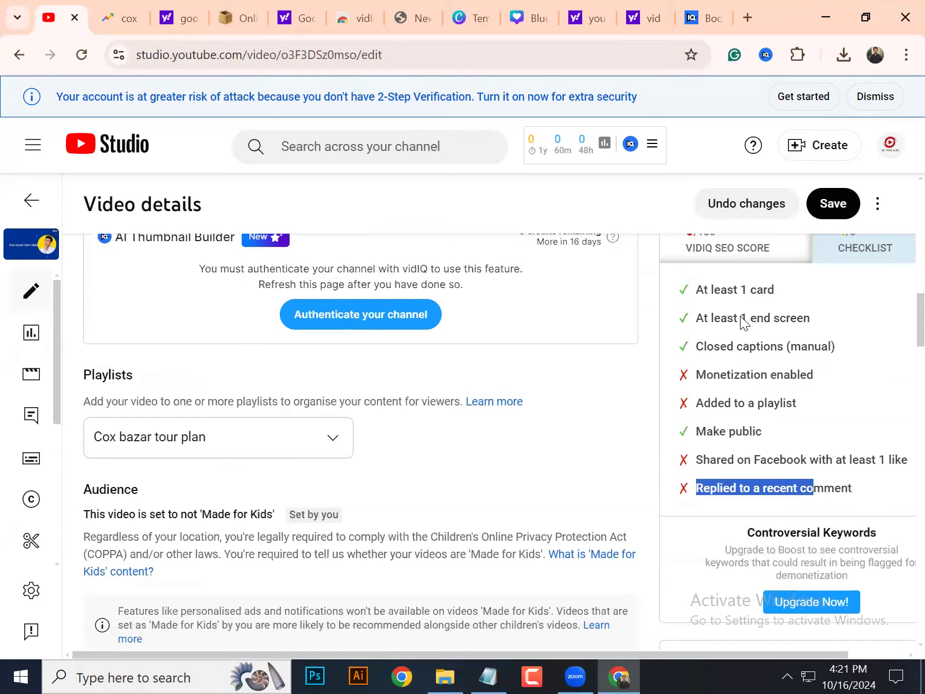
{"action": "scroll", "coordinate": [740, 316], "scroll_direction": "up", "scroll_amount": 4}
{"action": "scroll", "coordinate": [804, 532], "scroll_direction": "down", "scroll_amount": 3}
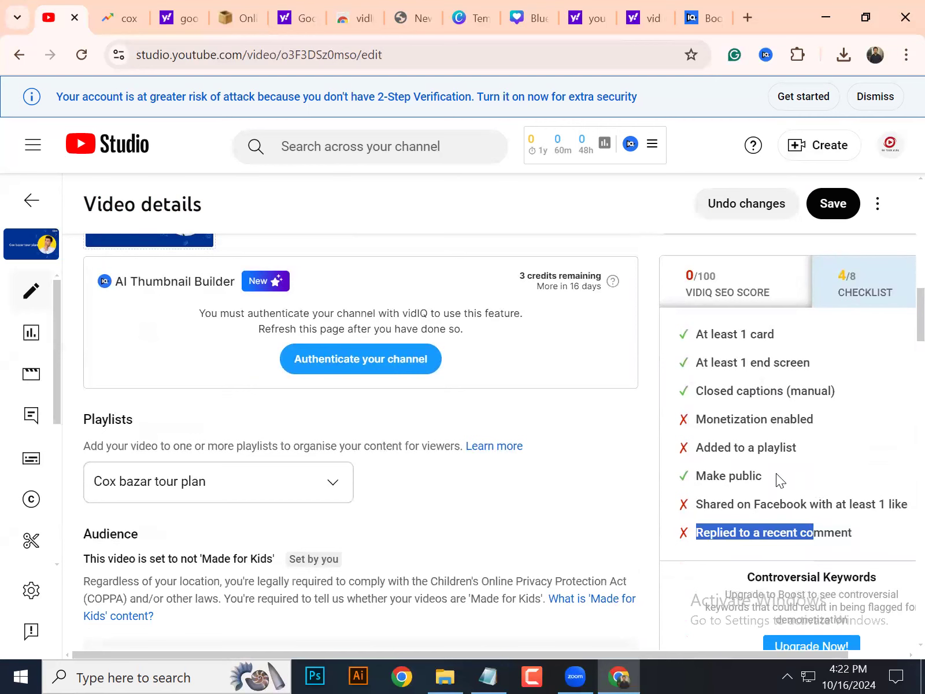
- Review the video's title, description and audience settings again for their keyword use
{"action": "scroll", "coordinate": [784, 470], "scroll_direction": "up", "scroll_amount": 10}
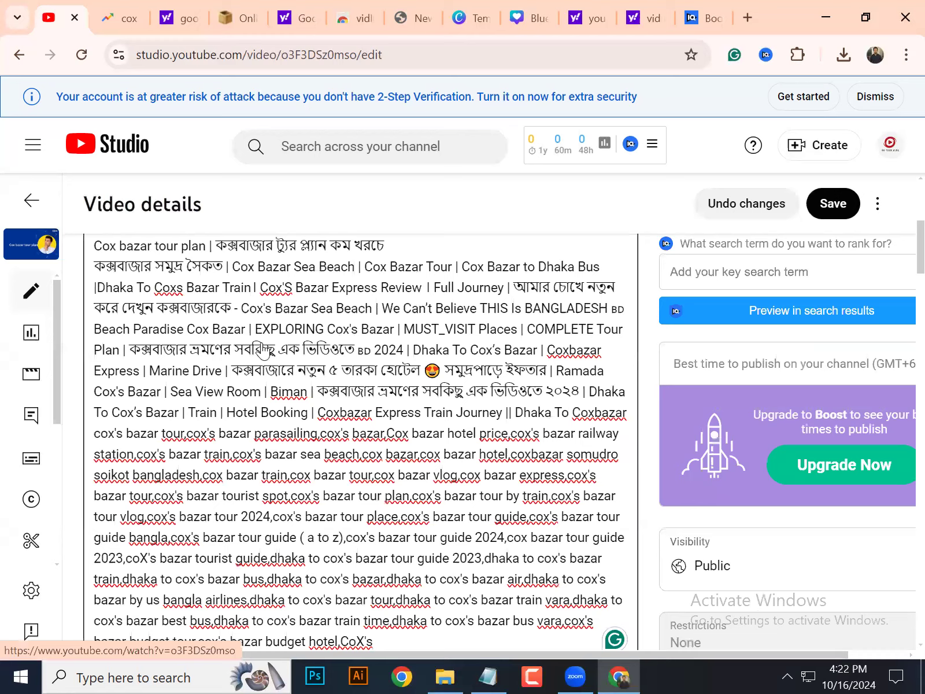
{"action": "scroll", "coordinate": [457, 351], "scroll_direction": "up", "scroll_amount": 6}
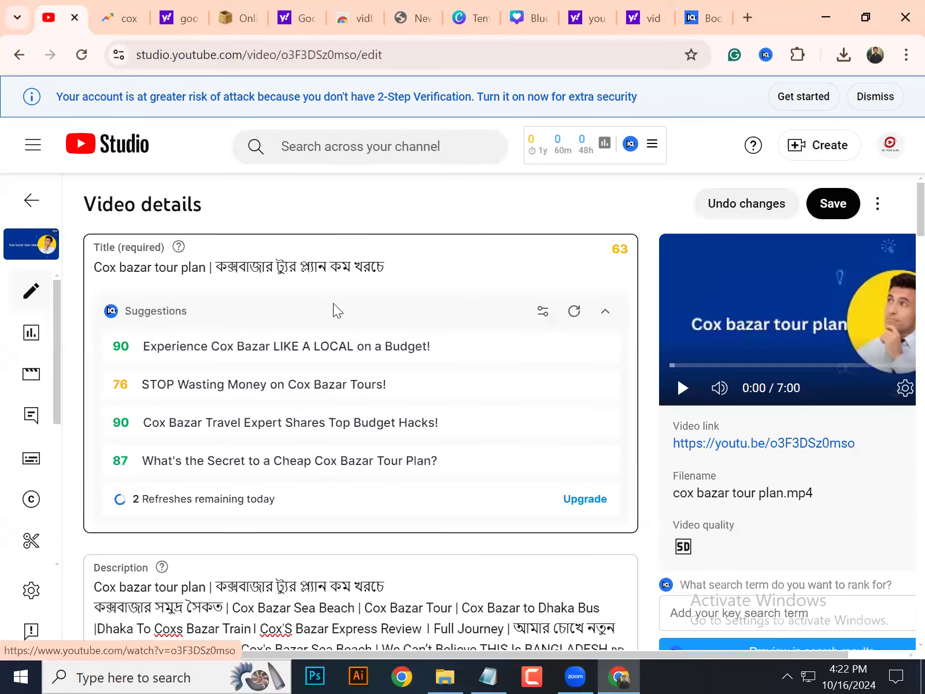
{"action": "left_click", "coordinate": [343, 272]}
{"action": "left_click_drag", "start_coordinate": [413, 265], "coordinate": [209, 254]}
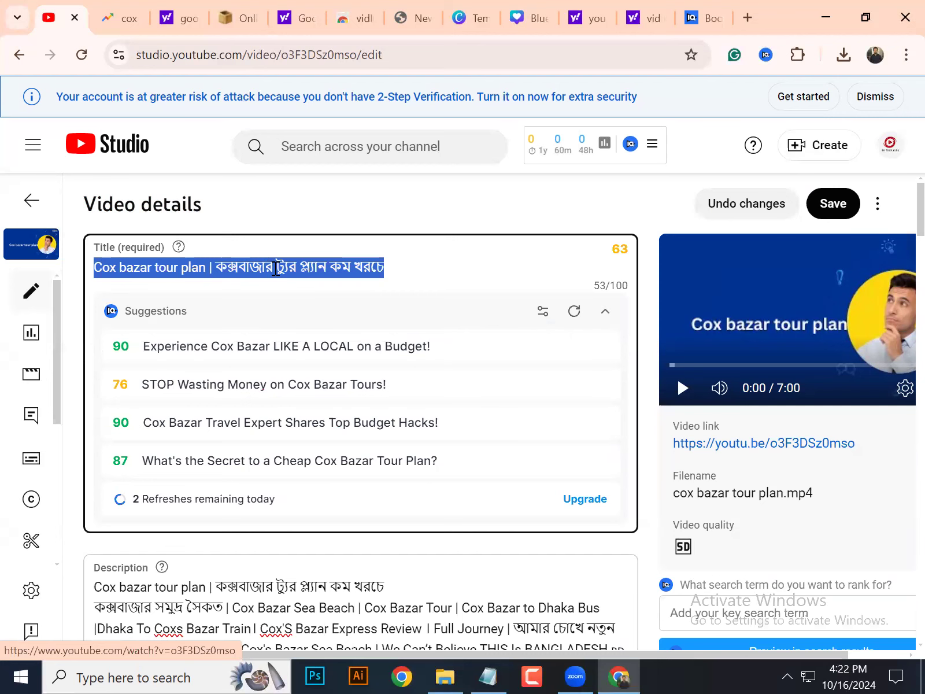
{"action": "left_click", "coordinate": [374, 272]}
{"action": "left_click_drag", "start_coordinate": [415, 269], "coordinate": [87, 262]}
{"action": "scroll", "coordinate": [202, 264], "scroll_direction": "down", "scroll_amount": 3}
{"action": "scroll", "coordinate": [542, 440], "scroll_direction": "down", "scroll_amount": 2}
{"action": "scroll", "coordinate": [385, 386], "scroll_direction": "up", "scroll_amount": 1}
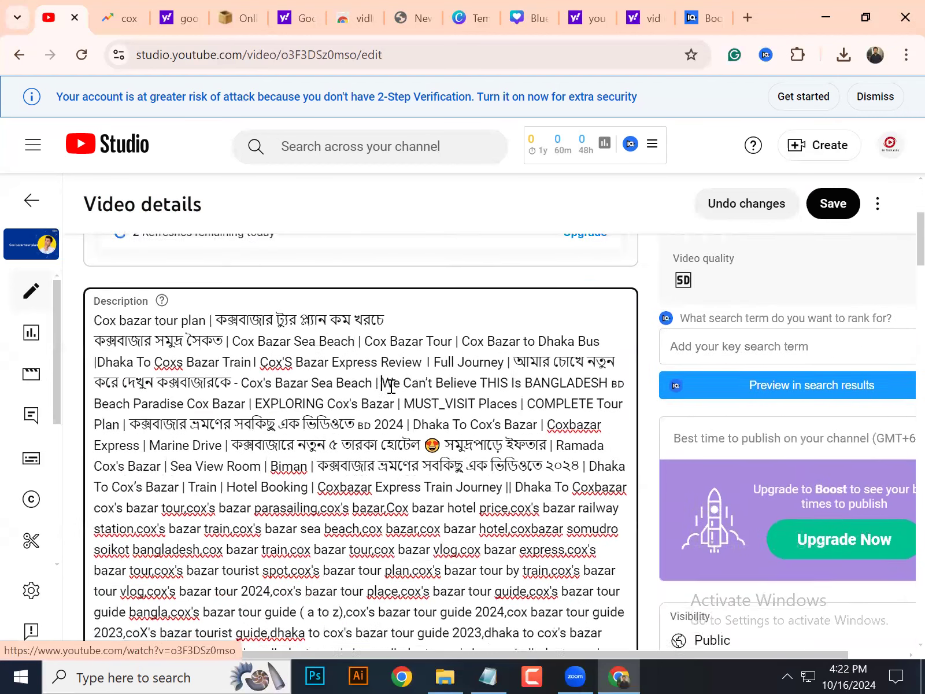
{"action": "scroll", "coordinate": [612, 340], "scroll_direction": "down", "scroll_amount": 10}
{"action": "scroll", "coordinate": [282, 334], "scroll_direction": "down", "scroll_amount": 12}
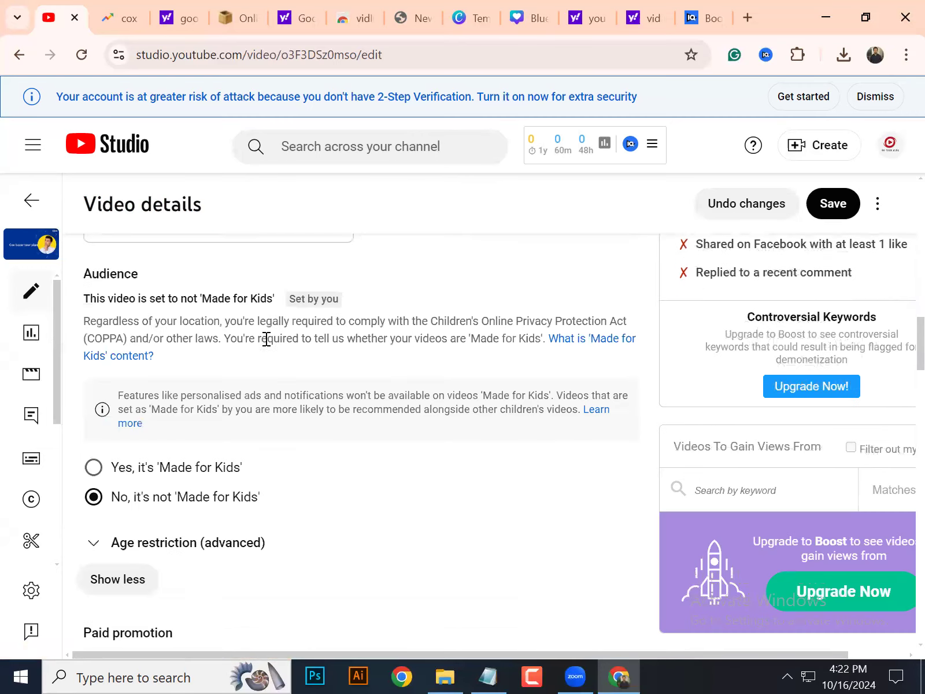
{"action": "scroll", "coordinate": [636, 431], "scroll_direction": "up", "scroll_amount": 3}
{"action": "scroll", "coordinate": [691, 425], "scroll_direction": "up", "scroll_amount": 10}
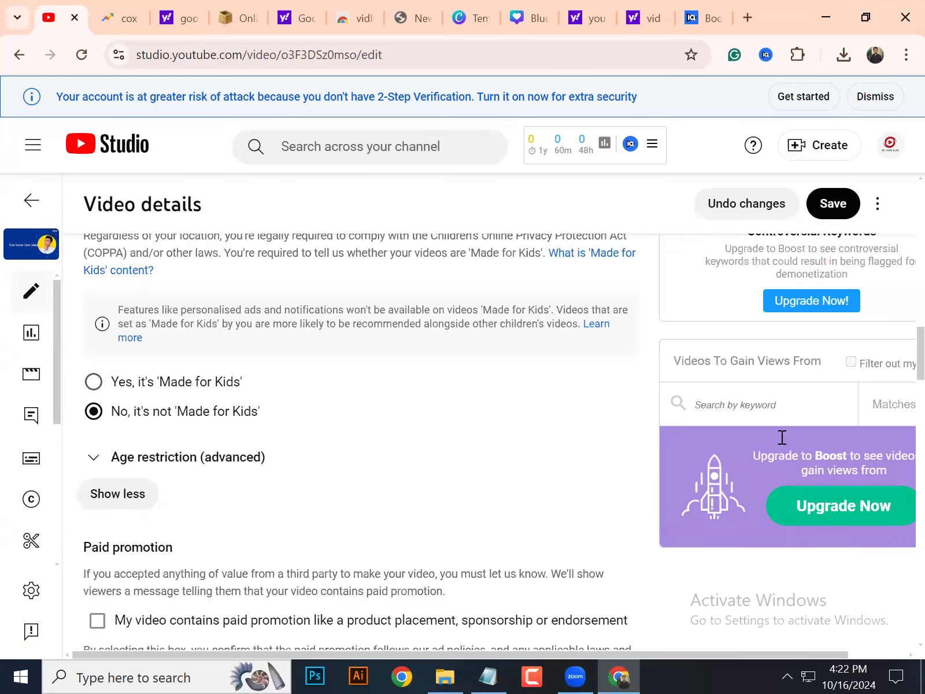
- Return to the vidIQ SEO score and examine its actionable and performance criteria, including the tag count explanation
{"action": "left_click", "coordinate": [734, 294]}
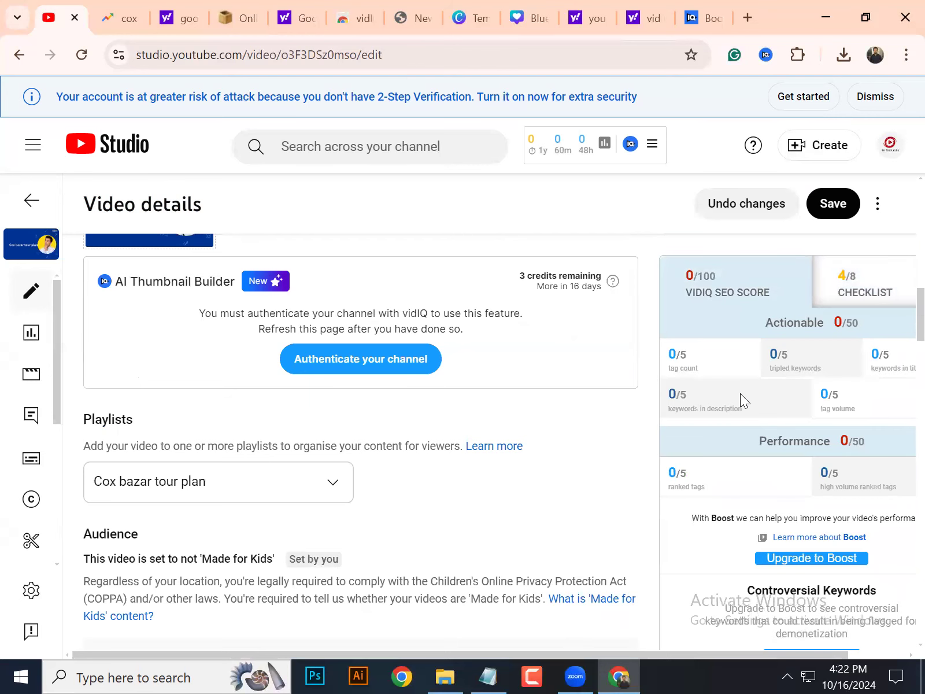
{"action": "scroll", "coordinate": [740, 393], "scroll_direction": "down", "scroll_amount": 1}
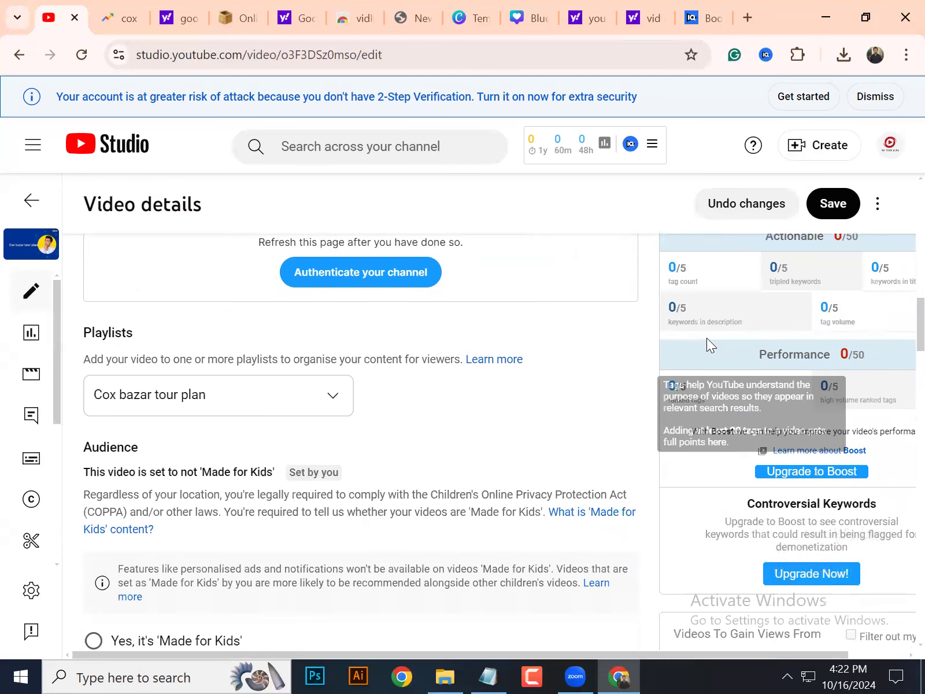
{"action": "scroll", "coordinate": [708, 343], "scroll_direction": "down", "scroll_amount": 4}
{"action": "scroll", "coordinate": [763, 394], "scroll_direction": "up", "scroll_amount": 3}
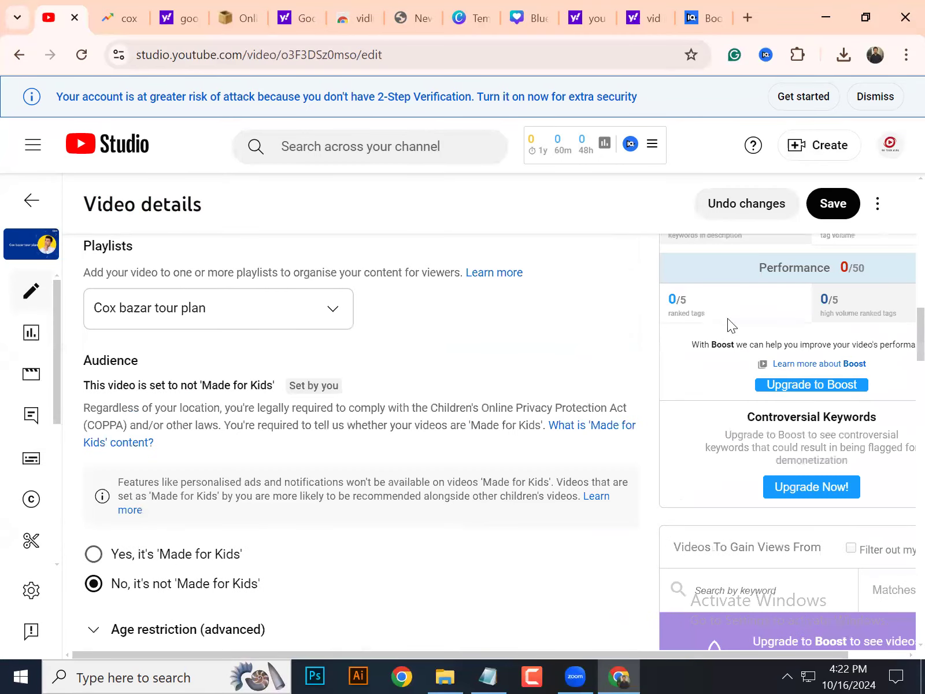
{"action": "scroll", "coordinate": [746, 371], "scroll_direction": "up", "scroll_amount": 3}
{"action": "scroll", "coordinate": [701, 504], "scroll_direction": "down", "scroll_amount": 1}
{"action": "mouse_move", "coordinate": [677, 353]}
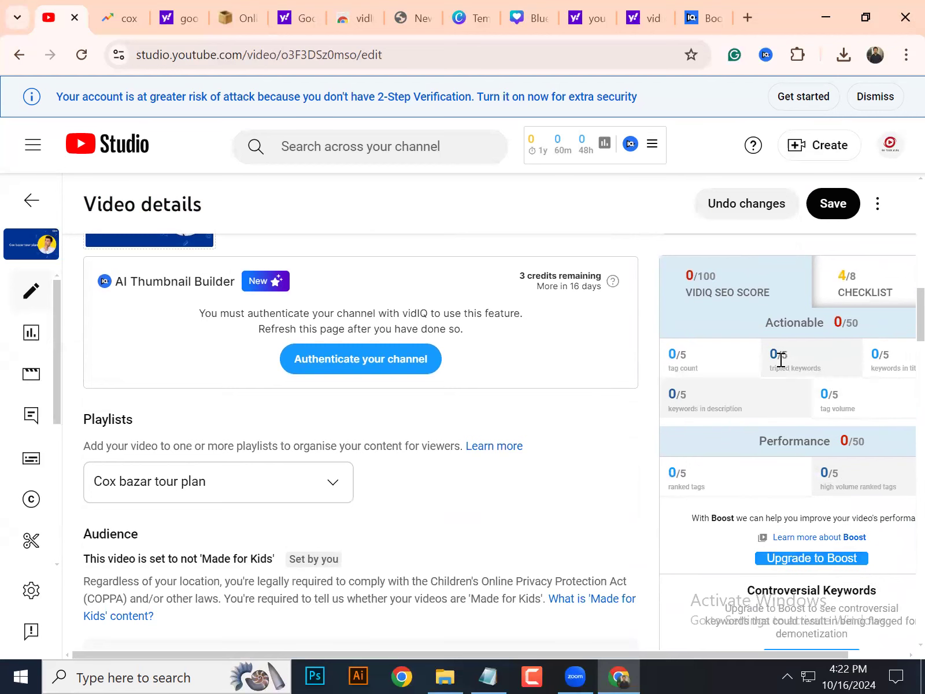
- Compare the tripled keywords criterion with the wording of the video's title and description
{"action": "left_click_drag", "start_coordinate": [774, 366], "coordinate": [808, 366]}
{"action": "scroll", "coordinate": [264, 445], "scroll_direction": "up", "scroll_amount": 10}
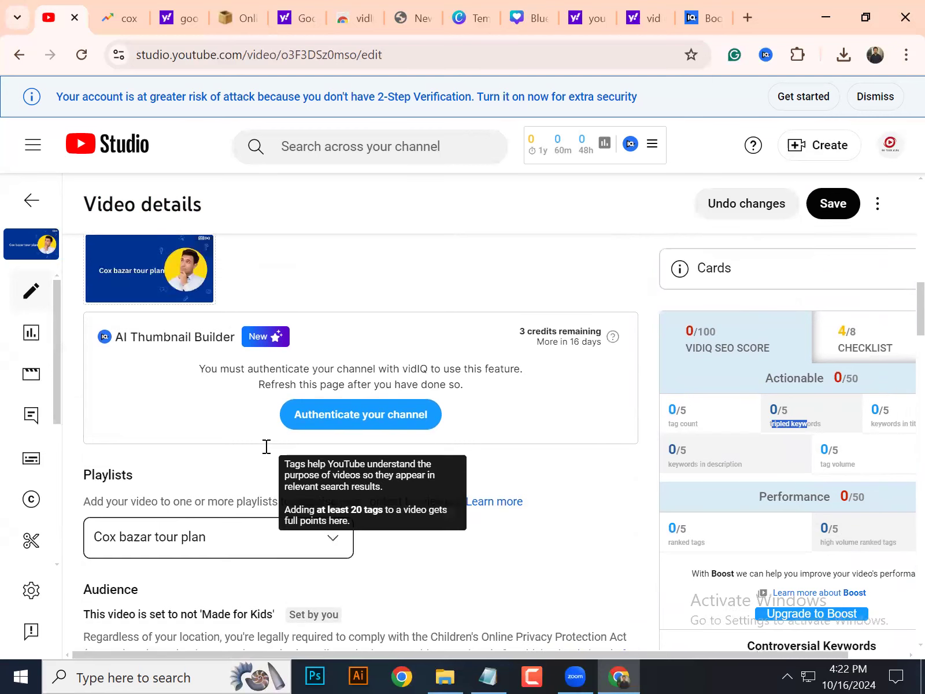
{"action": "left_click", "coordinate": [330, 265]}
{"action": "left_click_drag", "start_coordinate": [95, 268], "coordinate": [381, 254]}
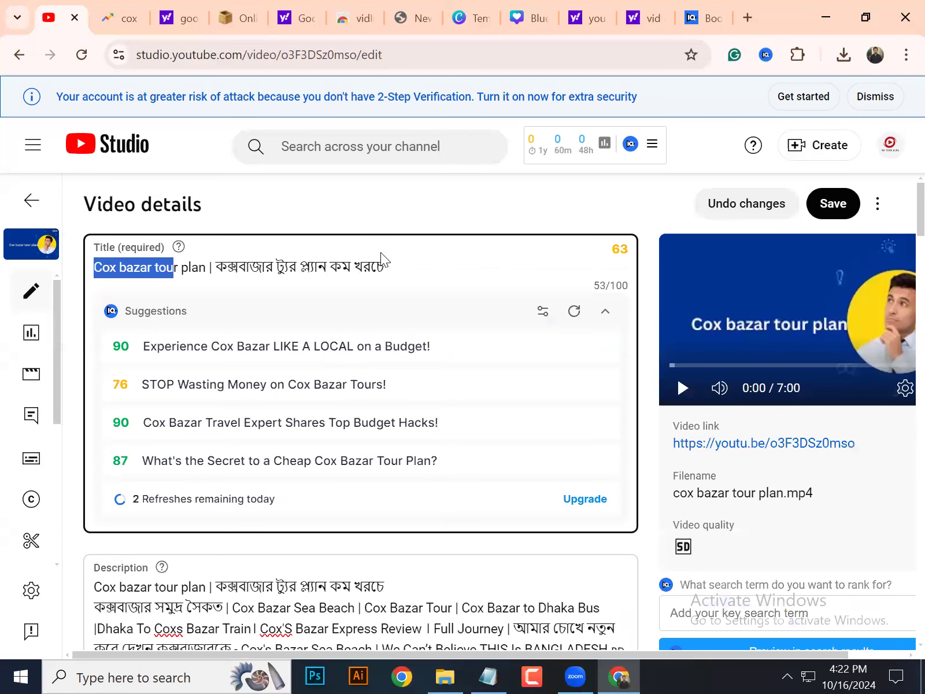
{"action": "scroll", "coordinate": [285, 330], "scroll_direction": "down", "scroll_amount": 10}
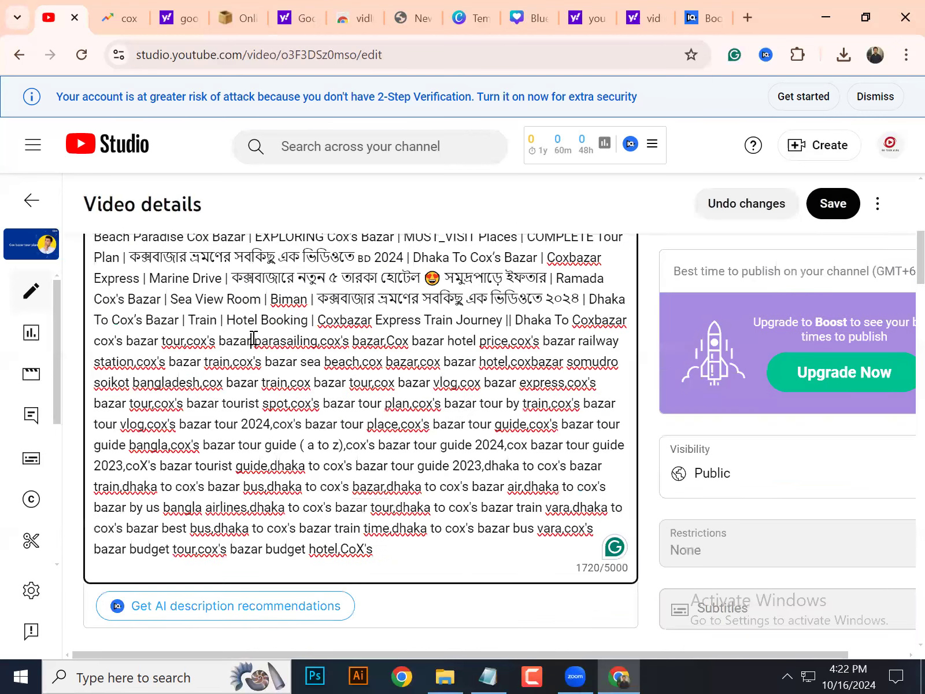
- Compare the video's tags with the tripled keywords criterion in the vidIQ SEO score
{"action": "scroll", "coordinate": [231, 413], "scroll_direction": "down", "scroll_amount": 15}
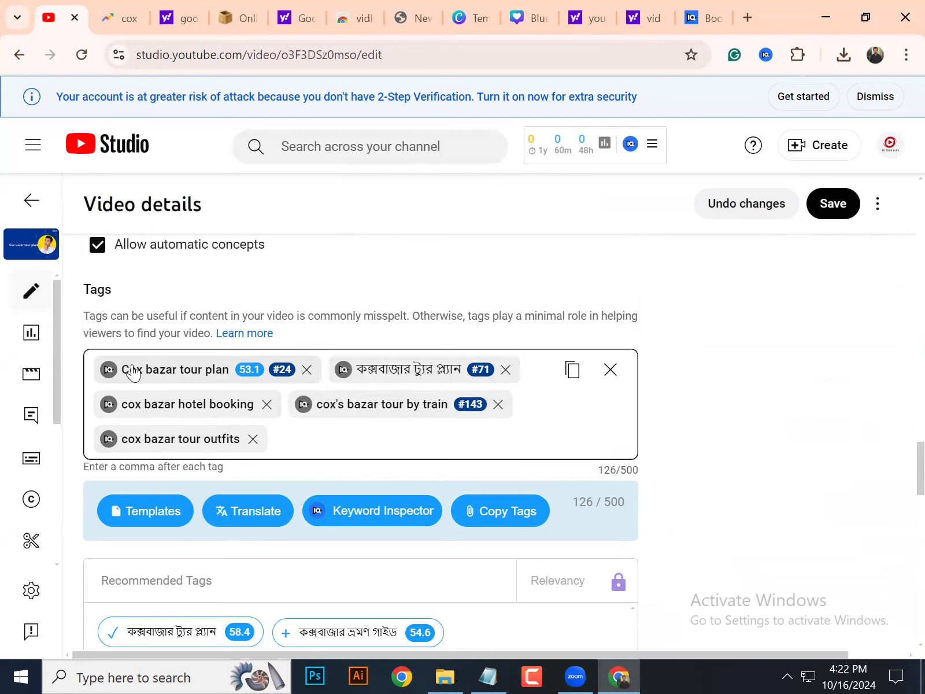
{"action": "mouse_move", "coordinate": [258, 380]}
{"action": "mouse_move", "coordinate": [300, 379]}
{"action": "scroll", "coordinate": [593, 374], "scroll_direction": "up", "scroll_amount": 20}
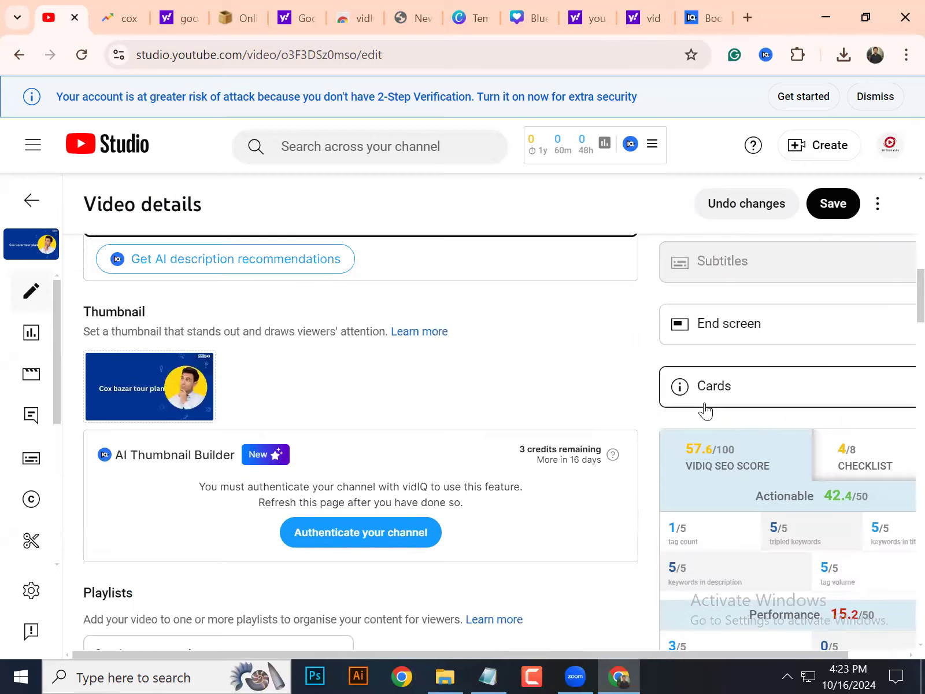
{"action": "scroll", "coordinate": [704, 409], "scroll_direction": "down", "scroll_amount": 3}
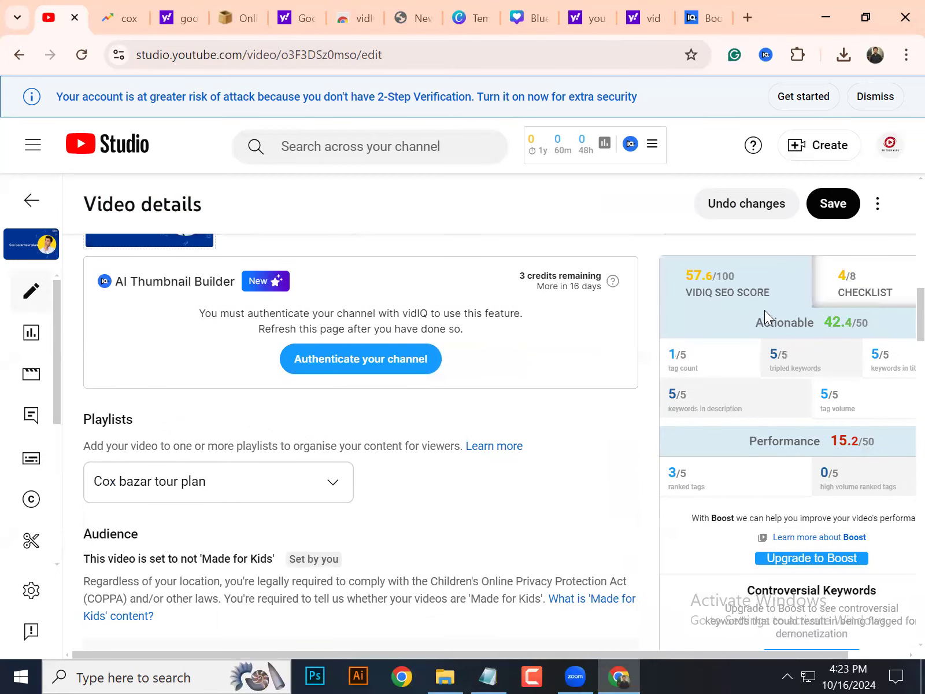
{"action": "scroll", "coordinate": [694, 405], "scroll_direction": "up", "scroll_amount": 2}
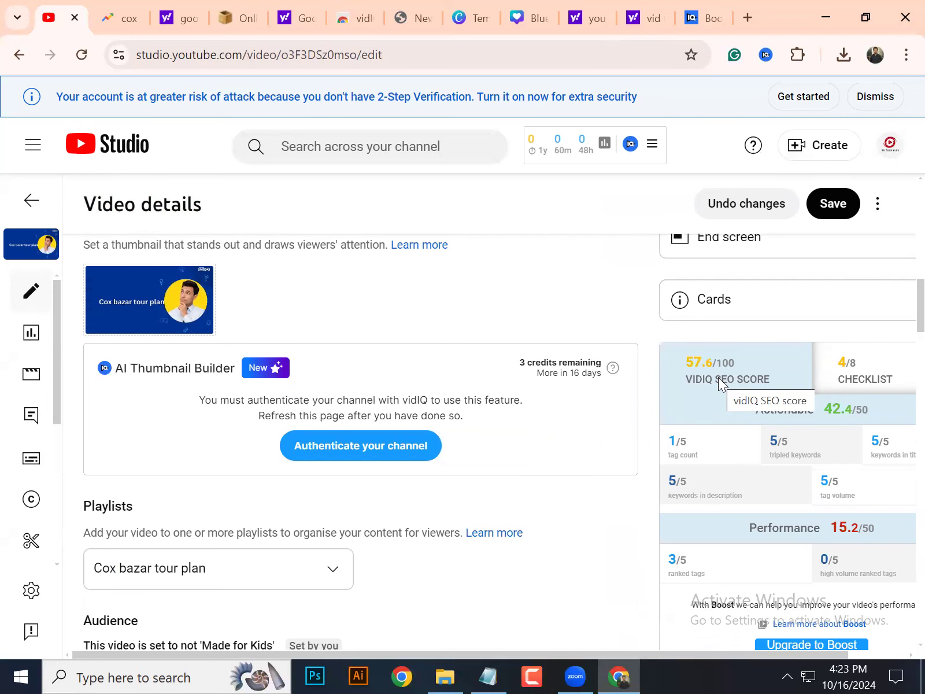
{"action": "scroll", "coordinate": [752, 381], "scroll_direction": "down", "scroll_amount": 3}
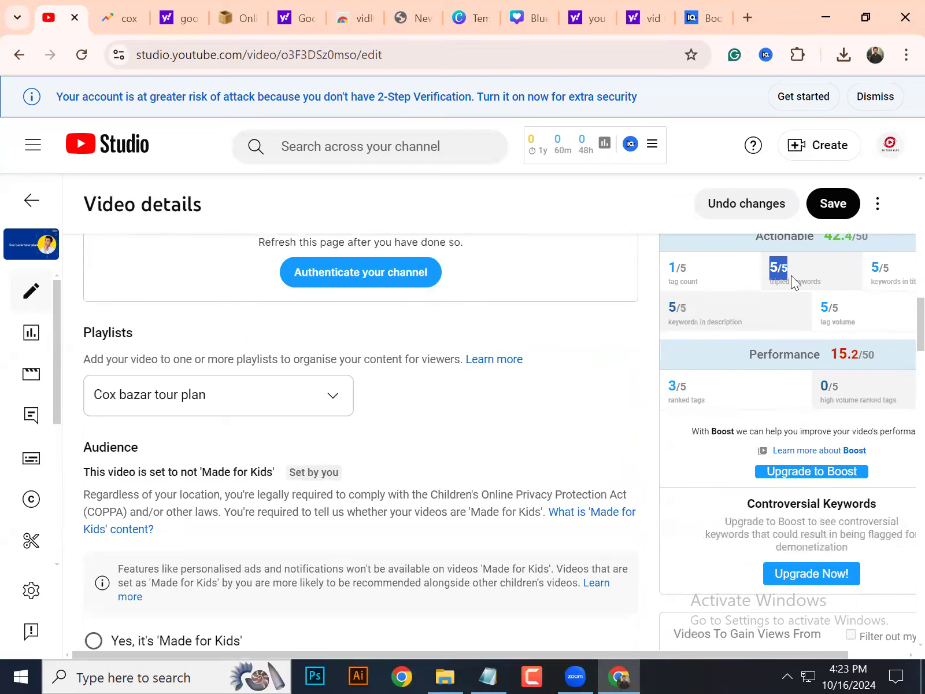
{"action": "left_click", "coordinate": [834, 284]}
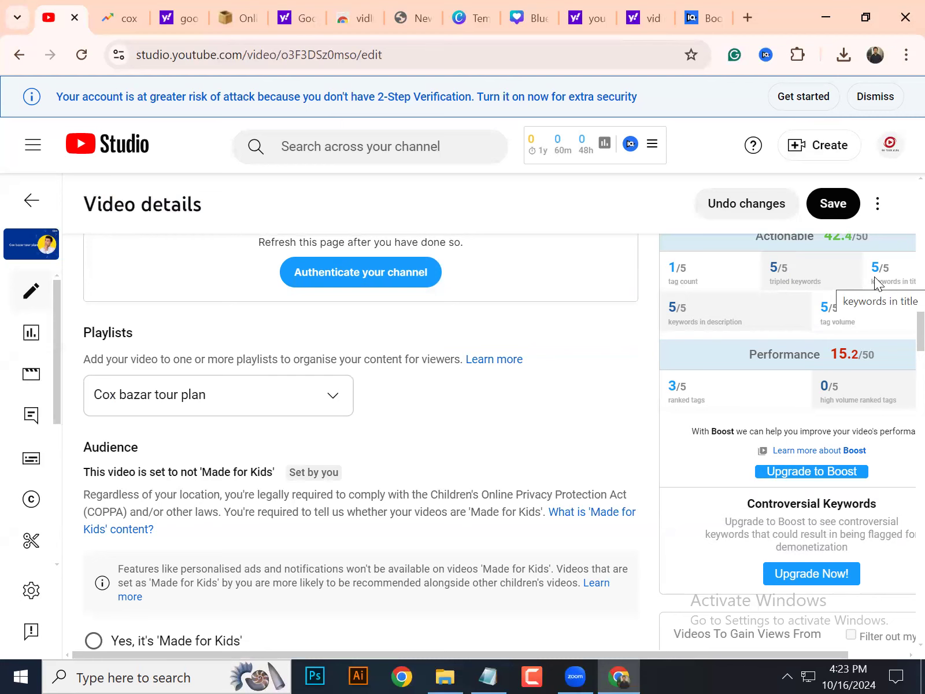
- Check the video title for the keywords in title criterion, selecting the phrase "Cox bazar tour plan" in it
{"action": "scroll", "coordinate": [435, 375], "scroll_direction": "up", "scroll_amount": 8}
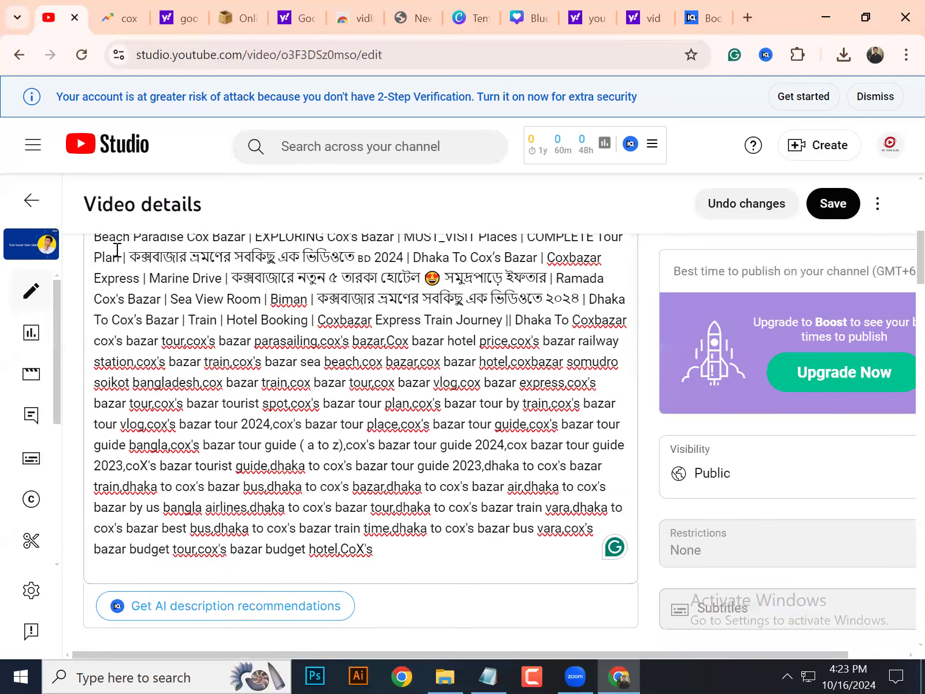
{"action": "scroll", "coordinate": [96, 277], "scroll_direction": "up", "scroll_amount": 5}
{"action": "left_click", "coordinate": [94, 269]}
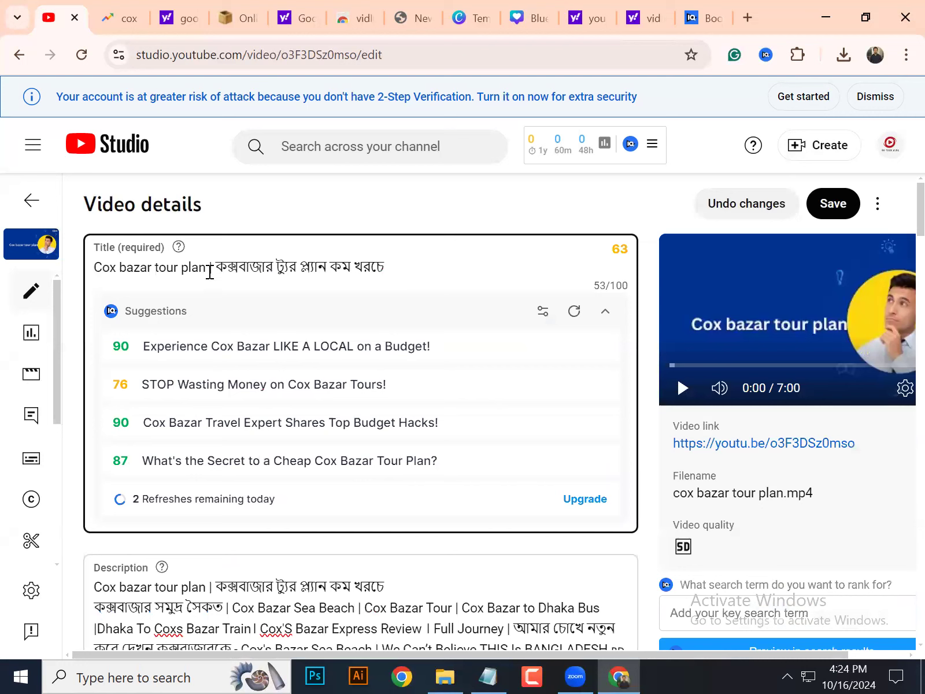
{"action": "left_click", "coordinate": [210, 270]}
{"action": "key", "text": "shift+End"}
{"action": "left_click", "coordinate": [90, 267], "text": "shift"}
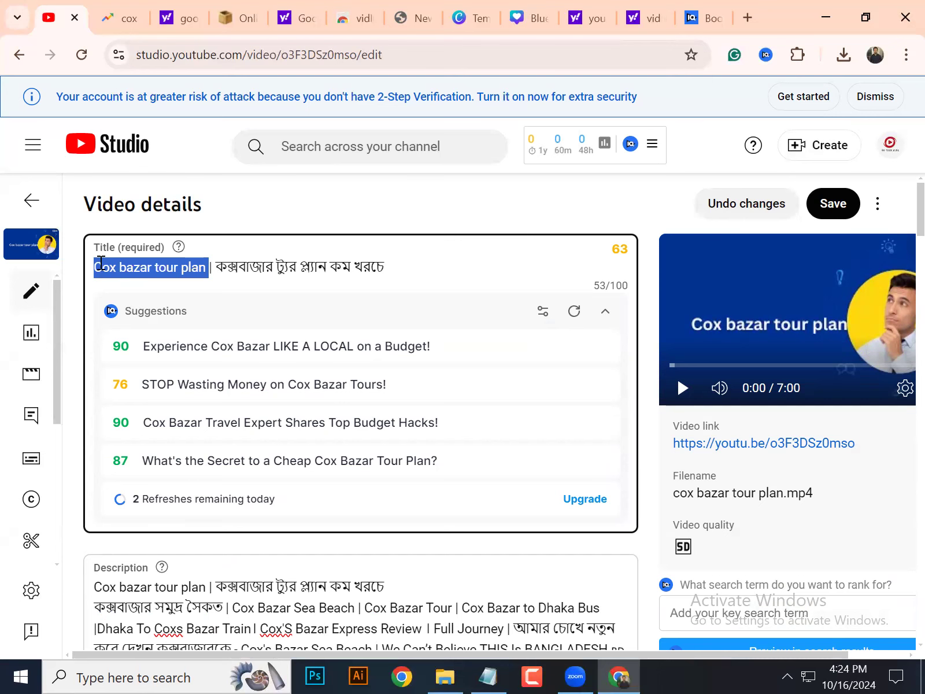
- Examine the keywords in description and tag volume criteria, and look at the video's tags
{"action": "scroll", "coordinate": [903, 383], "scroll_direction": "down", "scroll_amount": 15}
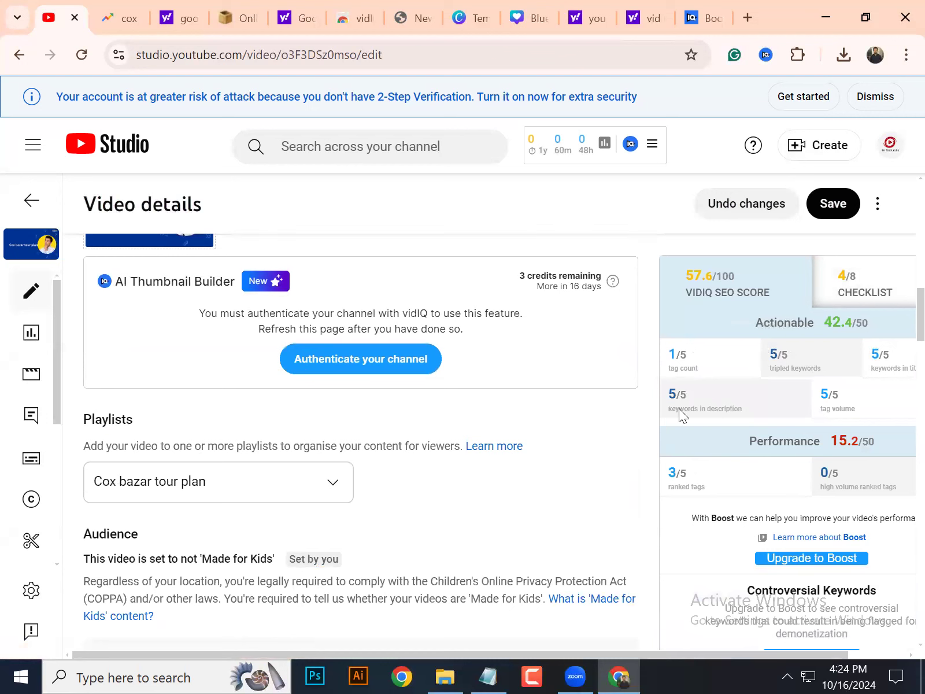
{"action": "left_click_drag", "start_coordinate": [668, 394], "coordinate": [686, 394]}
{"action": "left_click_drag", "start_coordinate": [821, 396], "coordinate": [839, 398]}
{"action": "scroll", "coordinate": [609, 419], "scroll_direction": "down", "scroll_amount": 12}
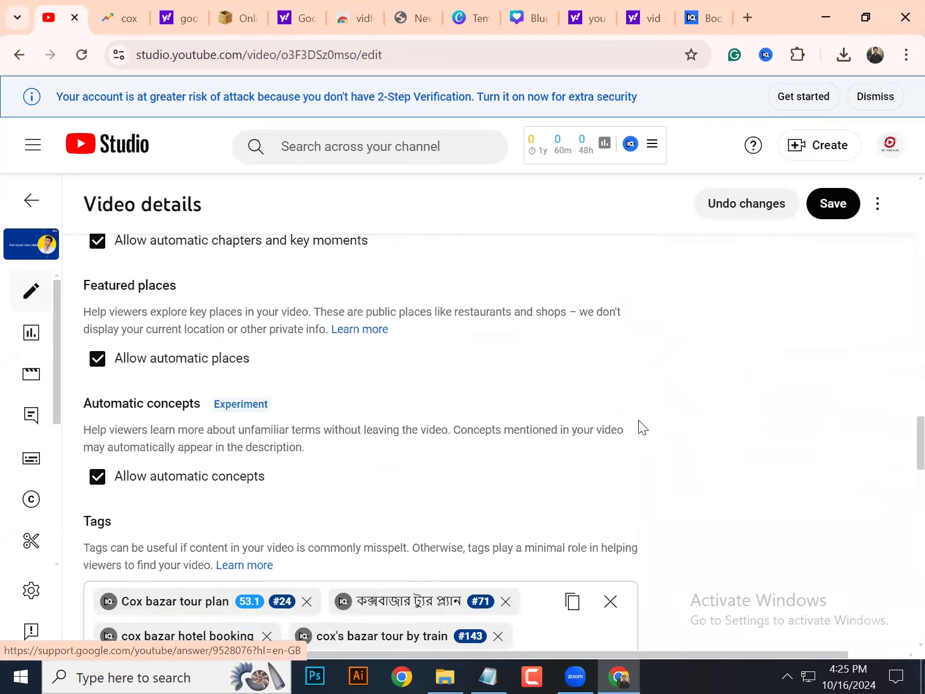
{"action": "scroll", "coordinate": [639, 420], "scroll_direction": "down", "scroll_amount": 5}
{"action": "scroll", "coordinate": [740, 471], "scroll_direction": "up", "scroll_amount": 20}
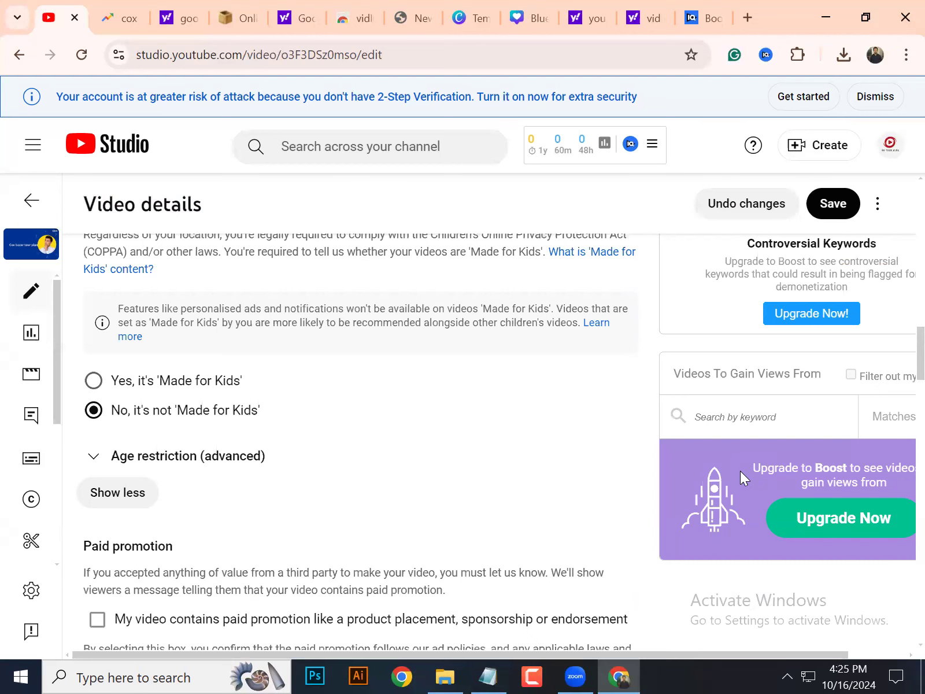
{"action": "scroll", "coordinate": [510, 443], "scroll_direction": "up", "scroll_amount": 15}
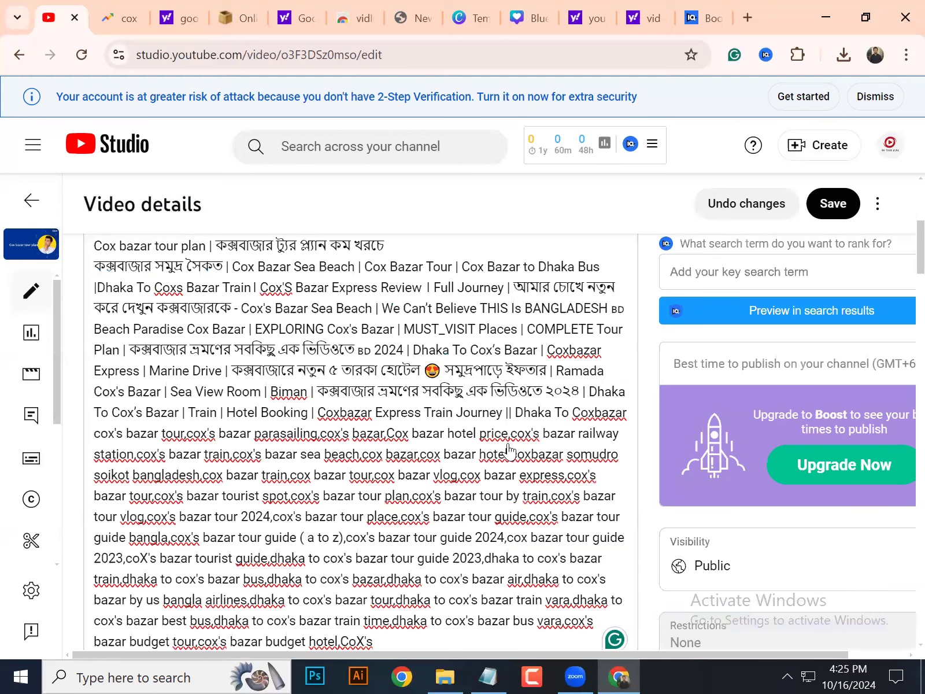
{"action": "scroll", "coordinate": [87, 376], "scroll_direction": "up", "scroll_amount": 6}
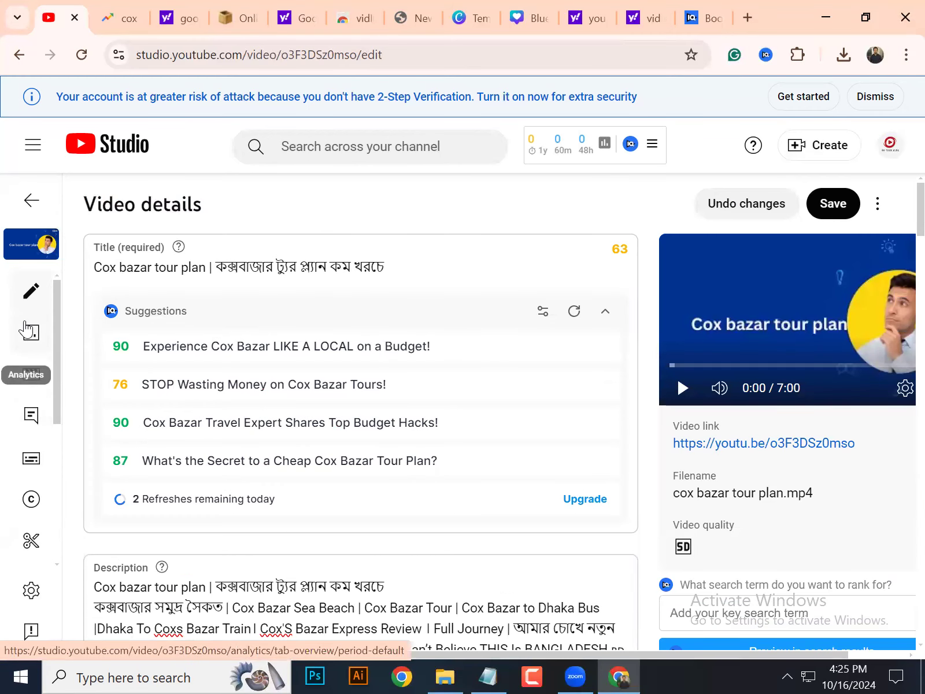
{"action": "scroll", "coordinate": [502, 310], "scroll_direction": "down", "scroll_amount": 5}
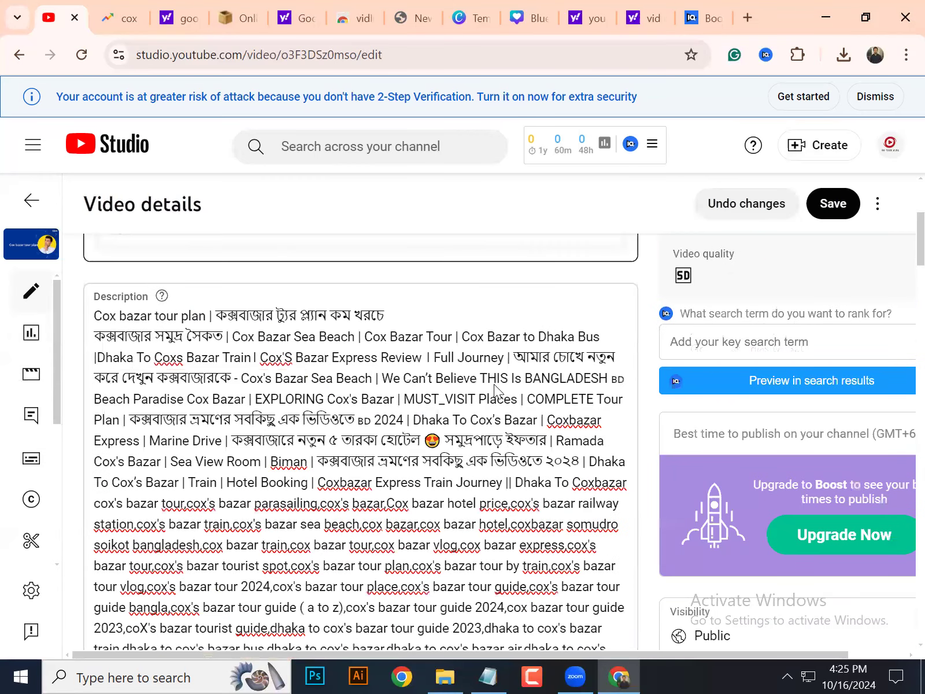
{"action": "scroll", "coordinate": [494, 384], "scroll_direction": "down", "scroll_amount": 12}
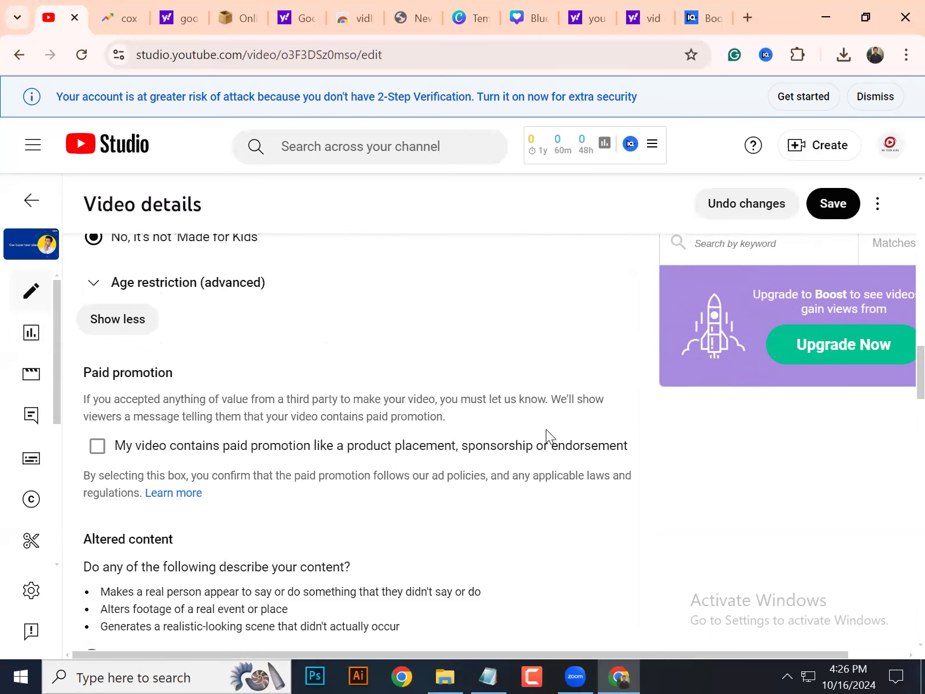
- Switch to the vidIQ website and look through its site menu of features and AI tools
{"action": "left_click", "coordinate": [703, 17]}
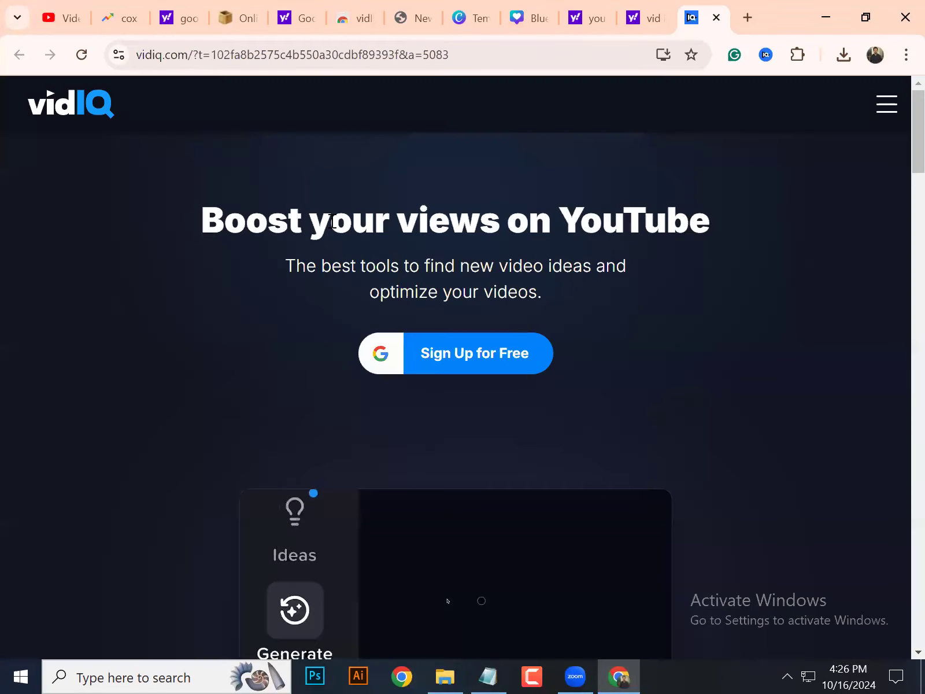
{"action": "scroll", "coordinate": [333, 222], "scroll_direction": "down", "scroll_amount": 4}
{"action": "left_click", "coordinate": [888, 106]}
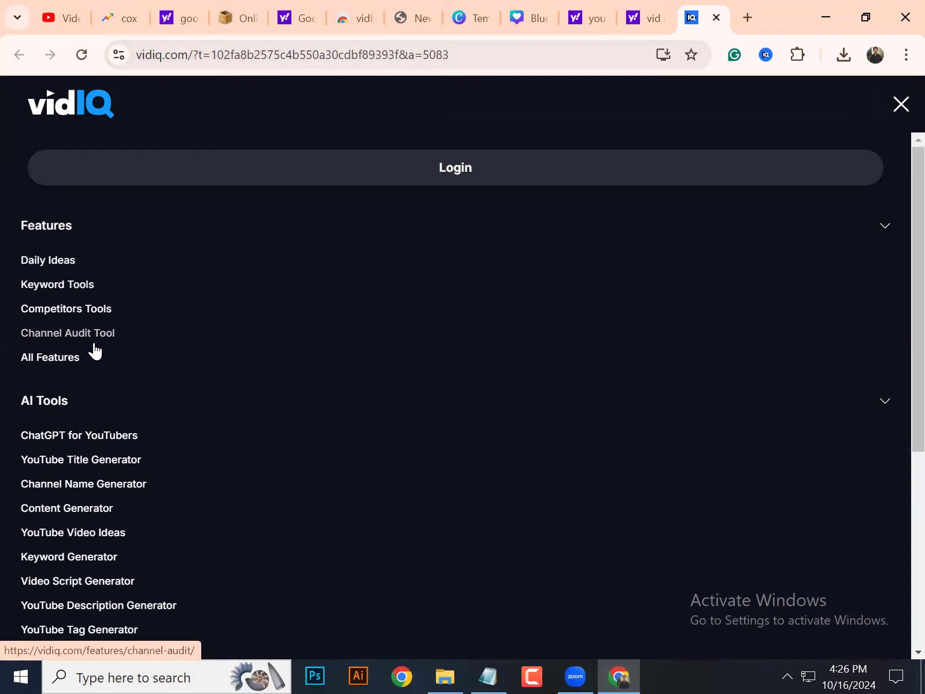
{"action": "scroll", "coordinate": [225, 339], "scroll_direction": "down", "scroll_amount": 6}
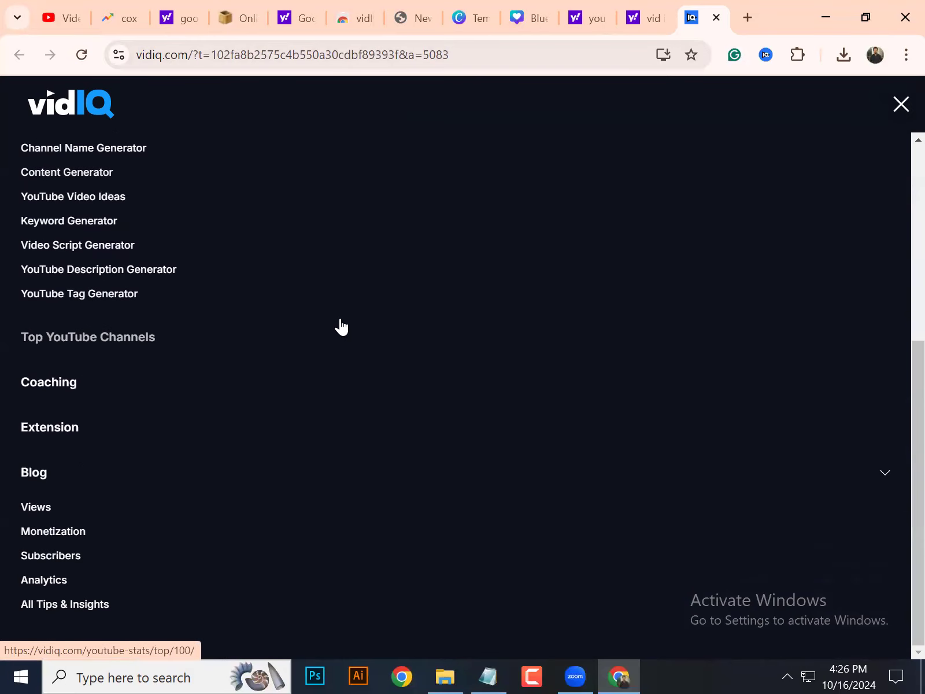
{"action": "scroll", "coordinate": [342, 327], "scroll_direction": "up", "scroll_amount": 6}
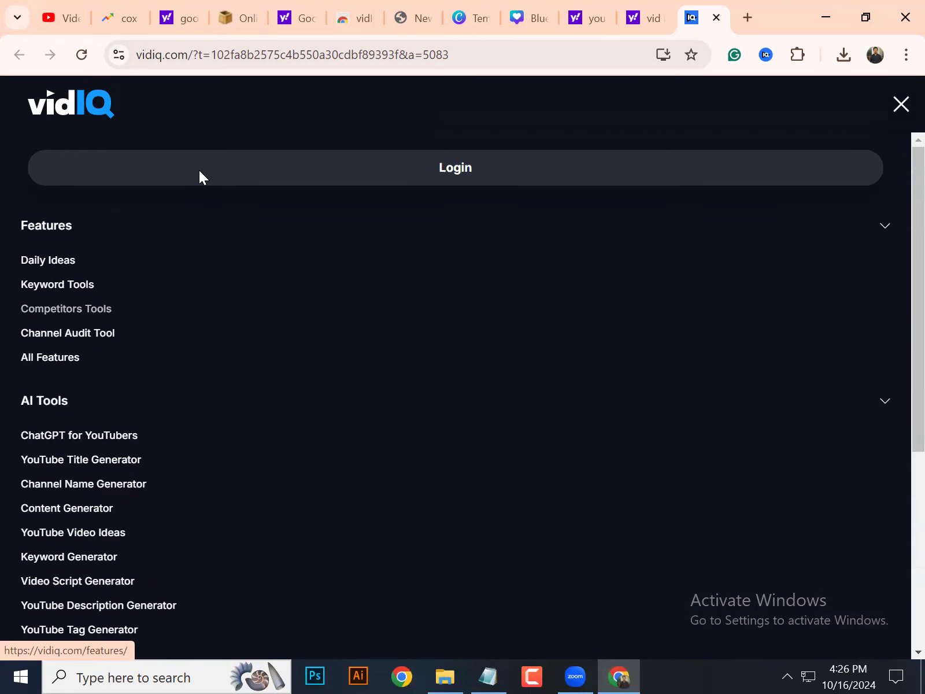
- Go to the Chrome Web Store page of vidIQ Vision for YouTube and look over its overview
{"action": "left_click", "coordinate": [347, 16]}
{"action": "scroll", "coordinate": [449, 282], "scroll_direction": "down", "scroll_amount": 5}
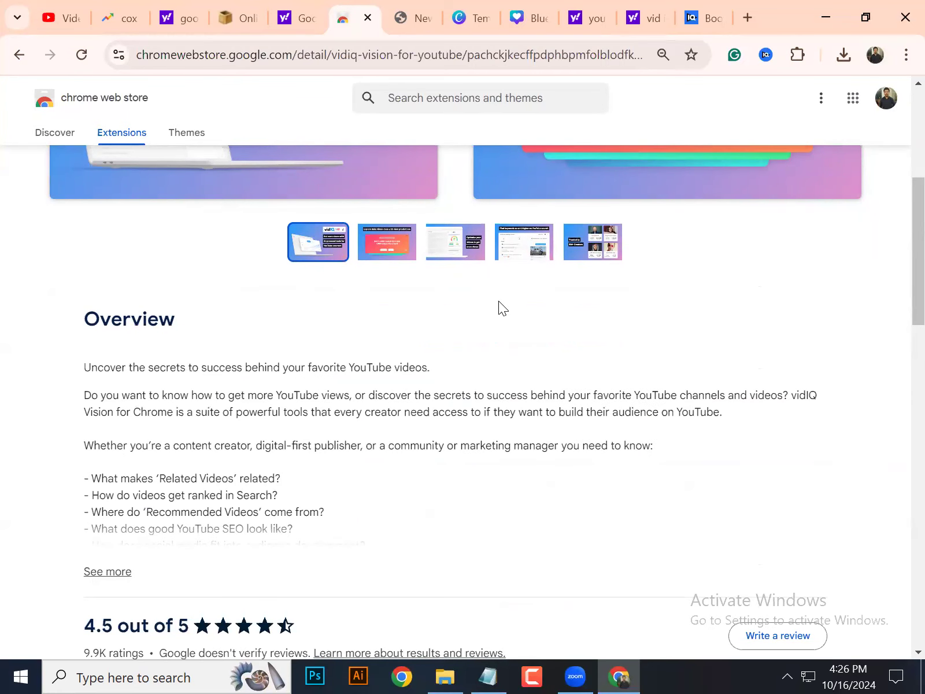
{"action": "scroll", "coordinate": [500, 301], "scroll_direction": "up", "scroll_amount": 1}
{"action": "scroll", "coordinate": [502, 301], "scroll_direction": "up", "scroll_amount": 5}
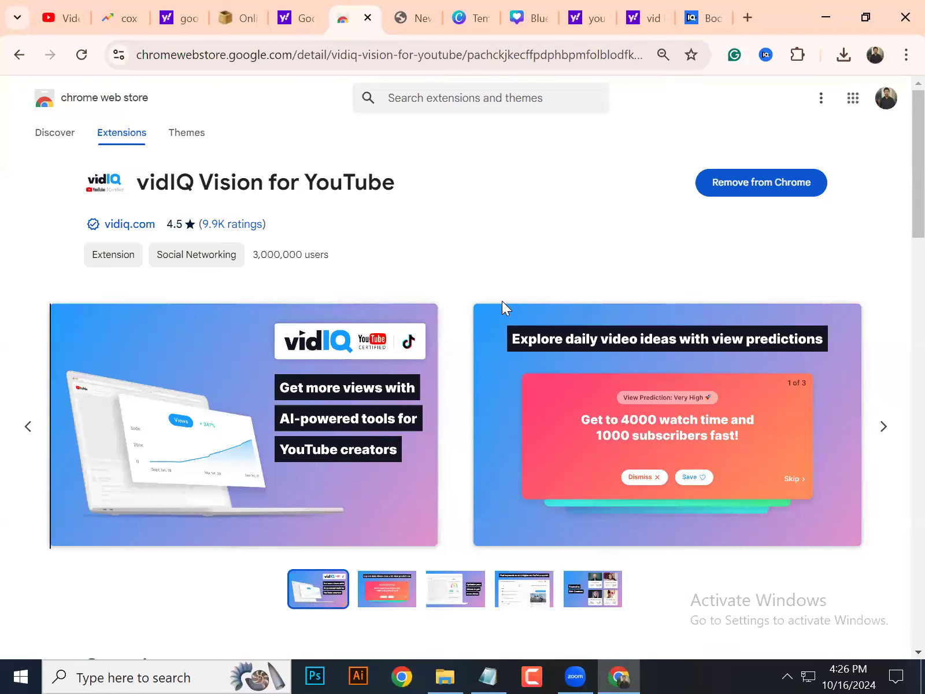
- Search the Chrome Web Store for "tube" and open the TubeBuddy for YouTube extension page
{"action": "left_click", "coordinate": [493, 88]}
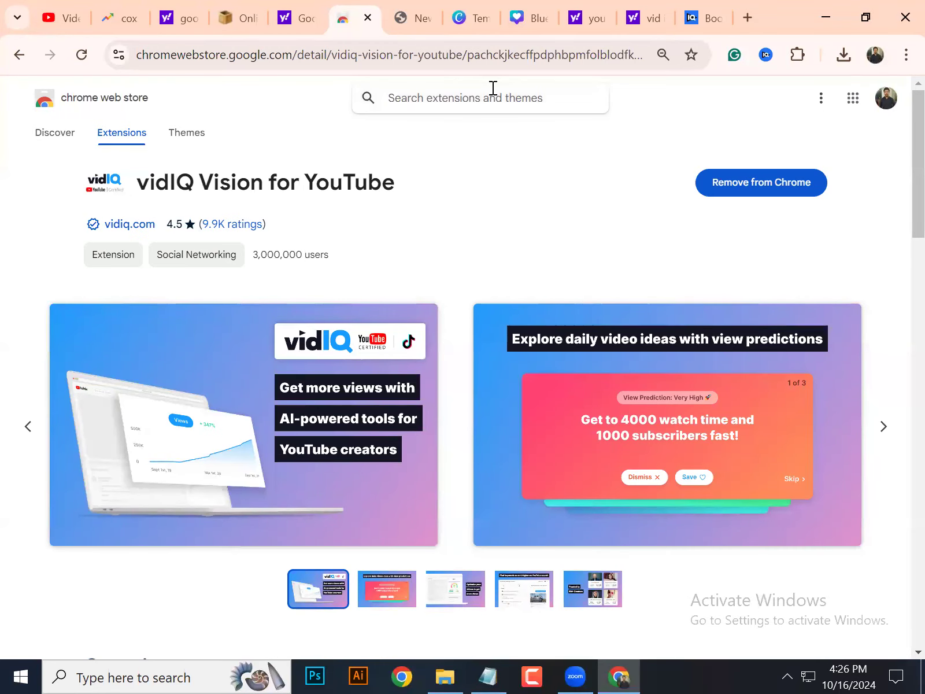
{"action": "type", "text": "rub"}
{"action": "key", "text": "BackSpace"}
{"action": "key", "text": "BackSpace"}
{"action": "key", "text": "BackSpace"}
{"action": "type", "text": "tuyb"}
{"action": "key", "text": "BackSpace"}
{"action": "key", "text": "BackSpace"}
{"action": "type", "text": "be"}
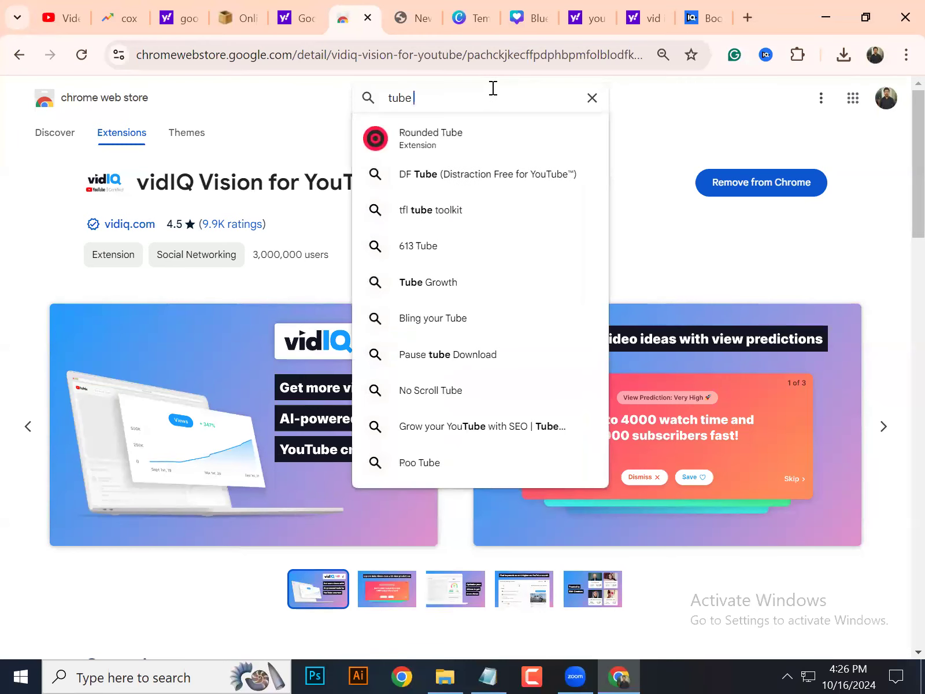
{"action": "left_click", "coordinate": [456, 124]}
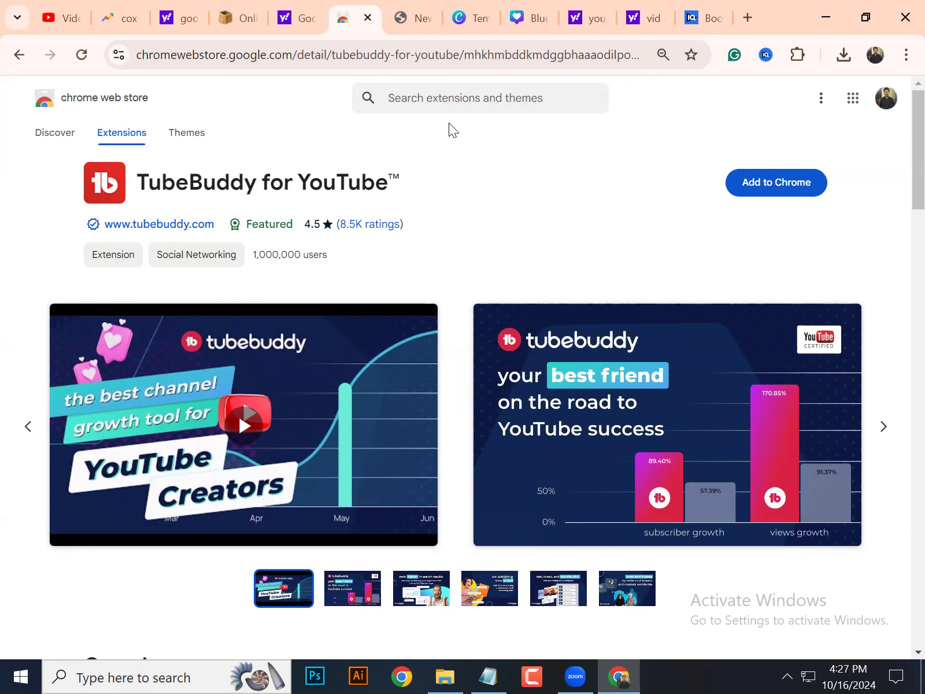
- Return to the video details in YouTube Studio and look over the altered content, automatic chapters, featured places and tags settings
{"action": "left_click", "coordinate": [61, 18]}
{"action": "scroll", "coordinate": [66, 382], "scroll_direction": "down", "scroll_amount": 2}
{"action": "scroll", "coordinate": [66, 381], "scroll_direction": "down", "scroll_amount": 4}
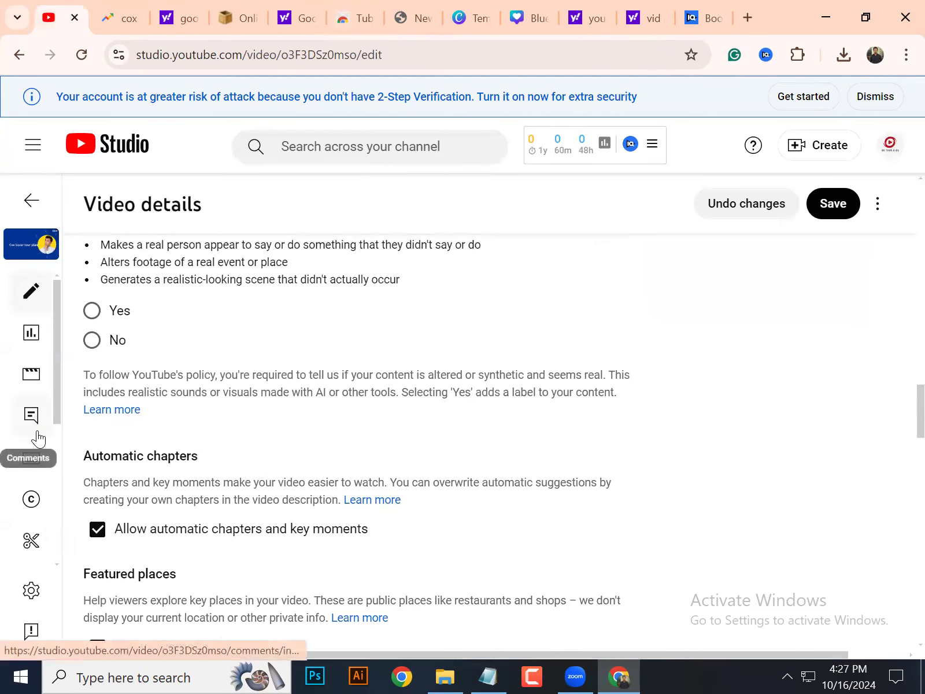
{"action": "scroll", "coordinate": [39, 438], "scroll_direction": "down", "scroll_amount": 3}
{"action": "scroll", "coordinate": [35, 436], "scroll_direction": "up", "scroll_amount": 3}
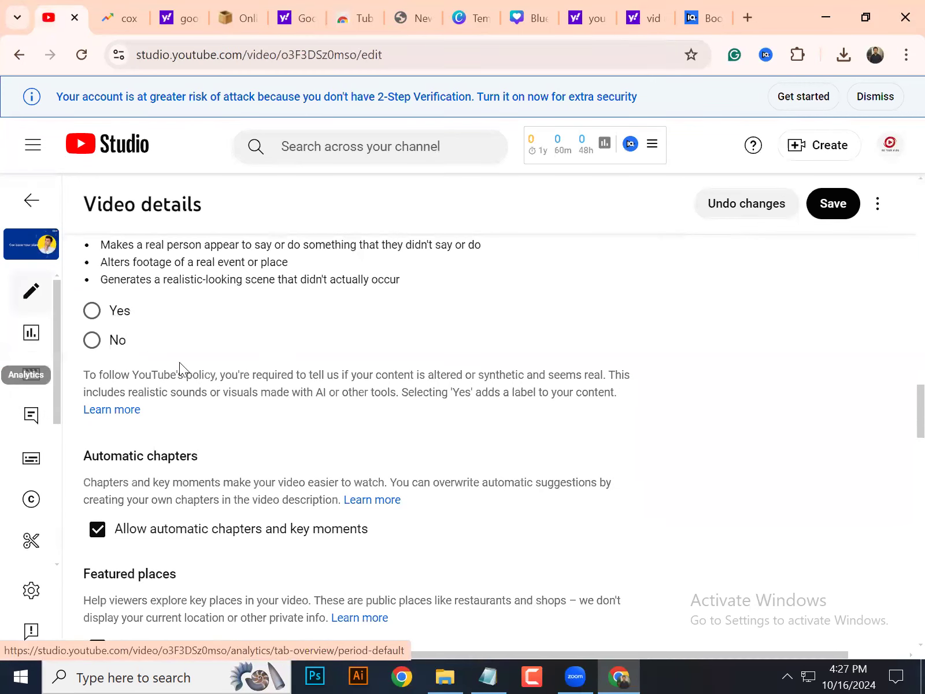
{"action": "scroll", "coordinate": [272, 370], "scroll_direction": "down", "scroll_amount": 4}
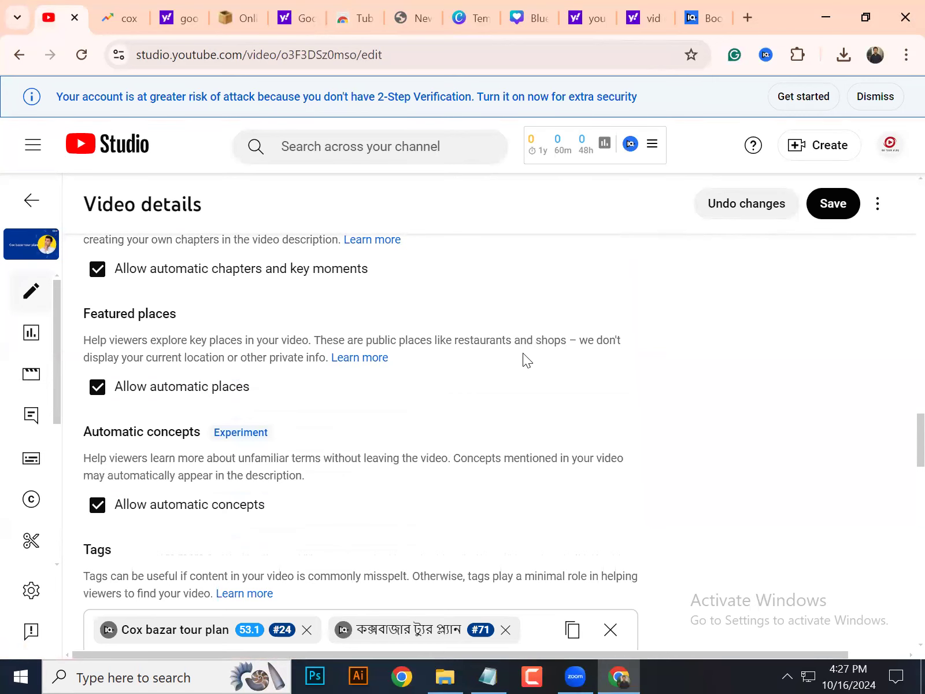
{"action": "scroll", "coordinate": [523, 353], "scroll_direction": "up", "scroll_amount": 4}
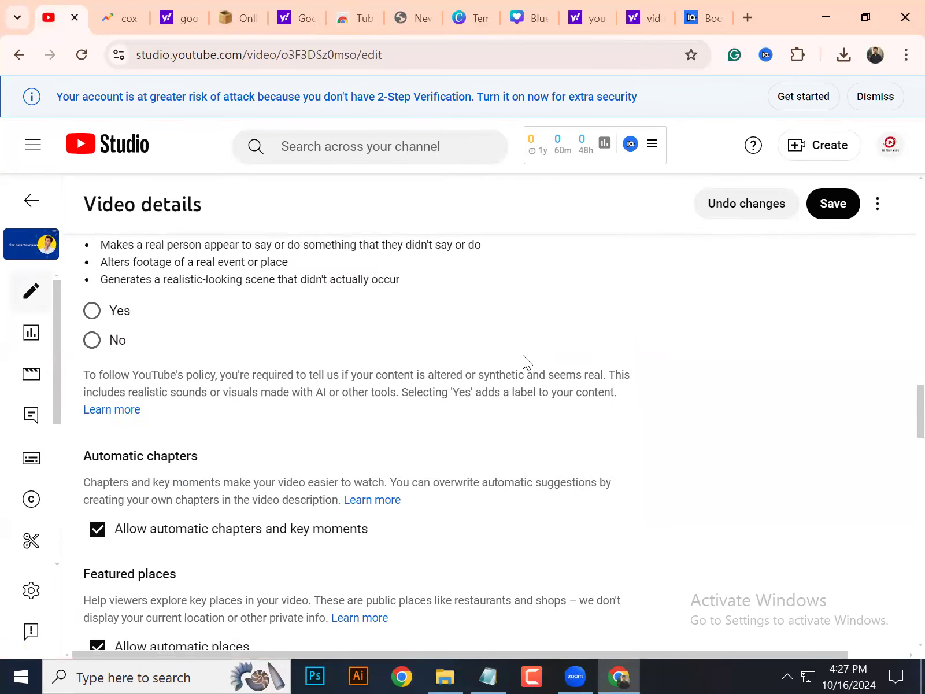
{"action": "scroll", "coordinate": [523, 355], "scroll_direction": "down", "scroll_amount": 4}
- Switch to the Notepad topic outline, zoom it out to 60% and highlight the "YouTube marketing tricks" line
{"action": "key", "text": "alt+Tab"}
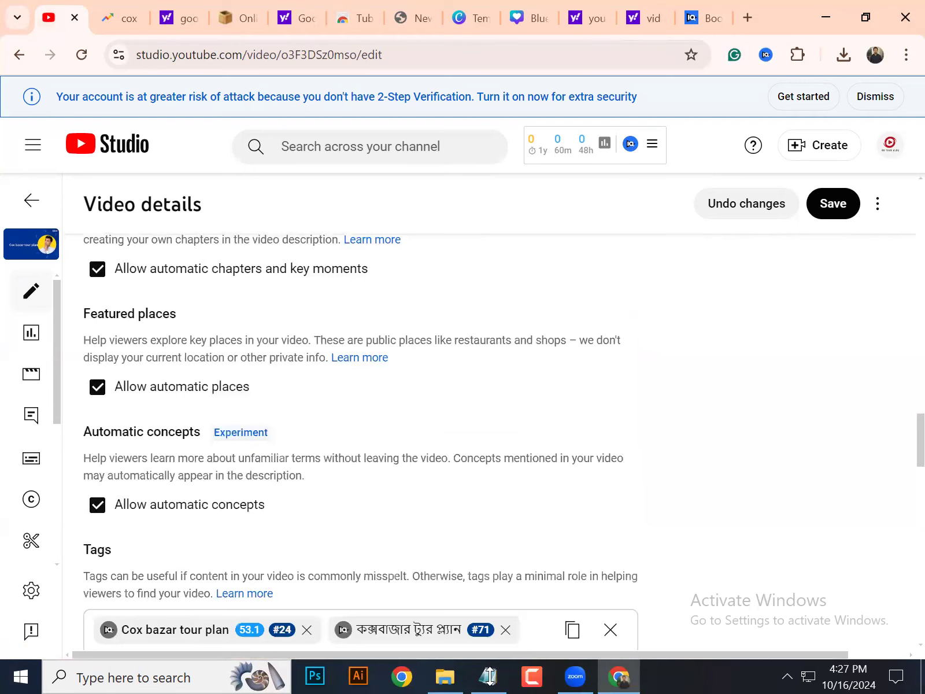
{"action": "left_click", "coordinate": [549, 444]}
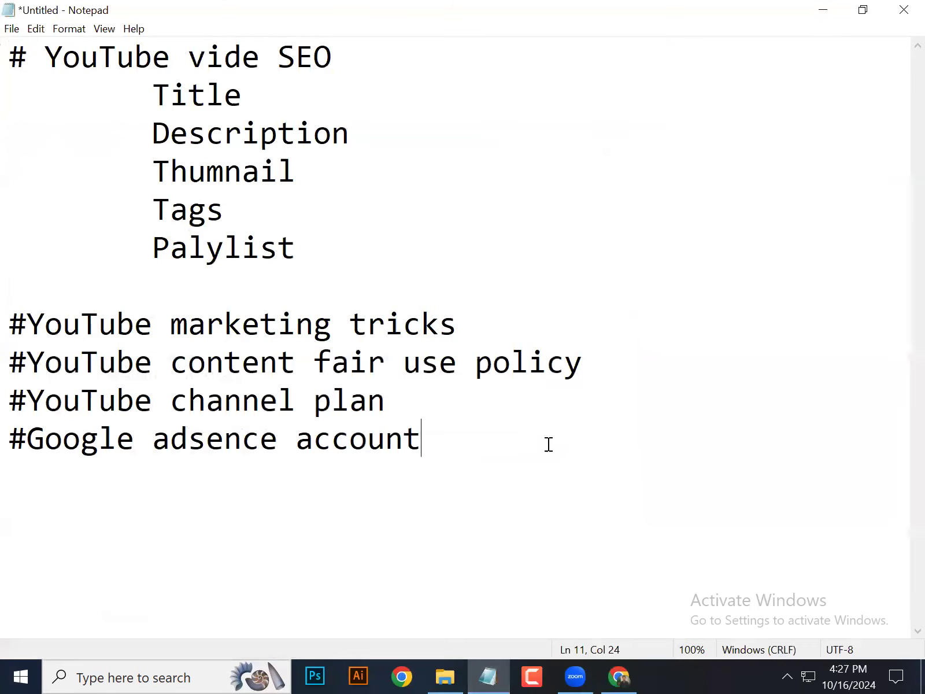
{"action": "scroll", "coordinate": [549, 444], "scroll_direction": "down", "scroll_amount": 4}
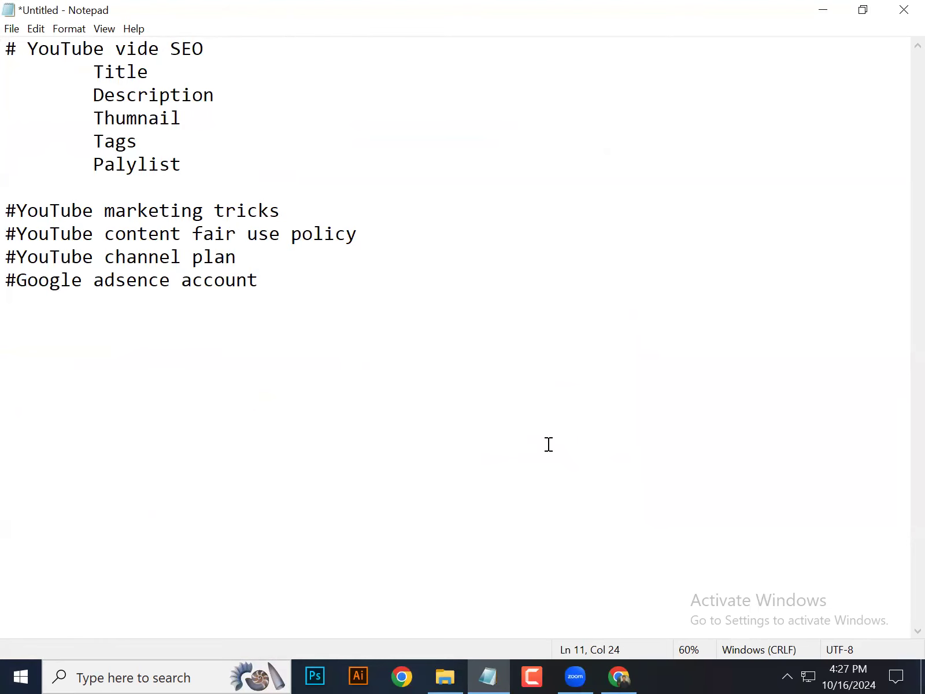
{"action": "left_click", "coordinate": [18, 211]}
{"action": "left_click_drag", "start_coordinate": [19, 211], "coordinate": [288, 213]}
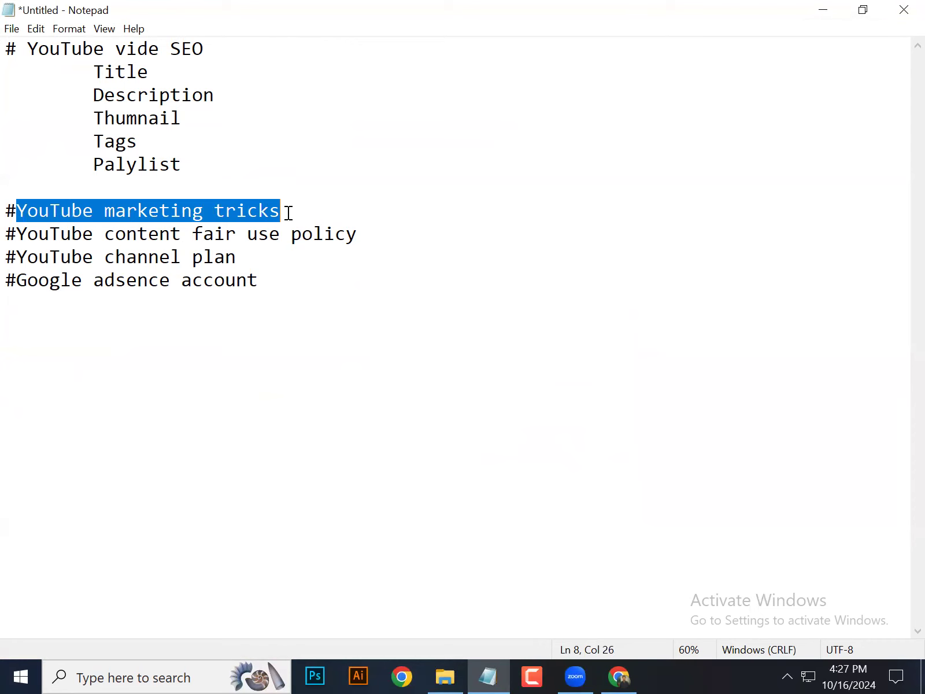